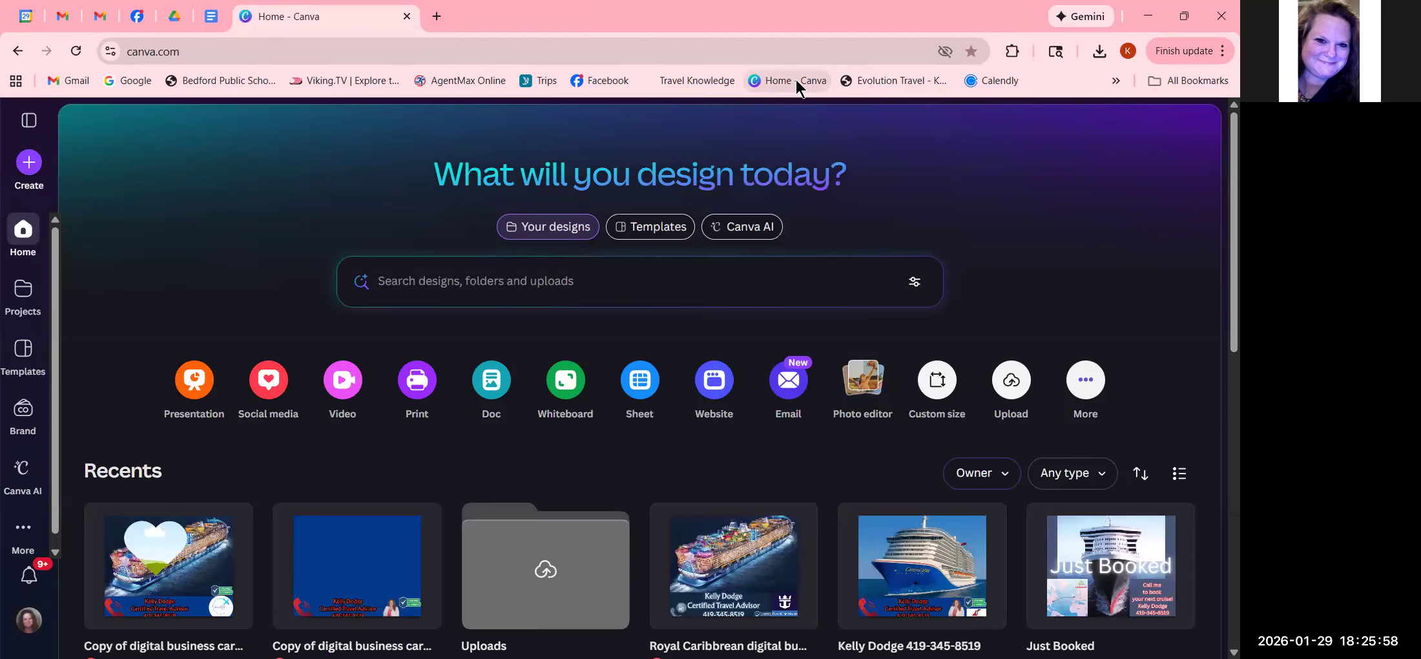
- Browse the recent designs and expand, then collapse, the starred and recent designs panel
{"action": "scroll", "coordinate": [585, 484], "scroll_direction": "down", "scroll_amount": 1}
{"action": "scroll", "coordinate": [584, 484], "scroll_direction": "down", "scroll_amount": 5}
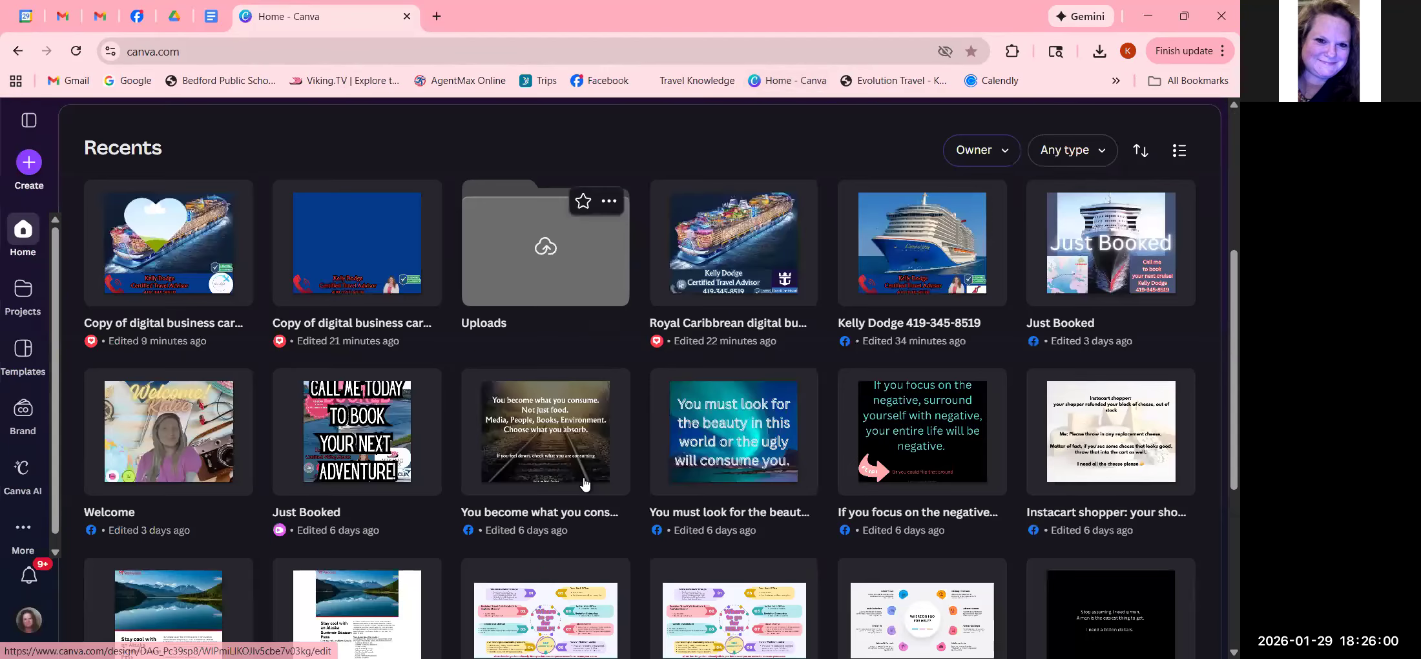
{"action": "scroll", "coordinate": [585, 483], "scroll_direction": "down", "scroll_amount": 6}
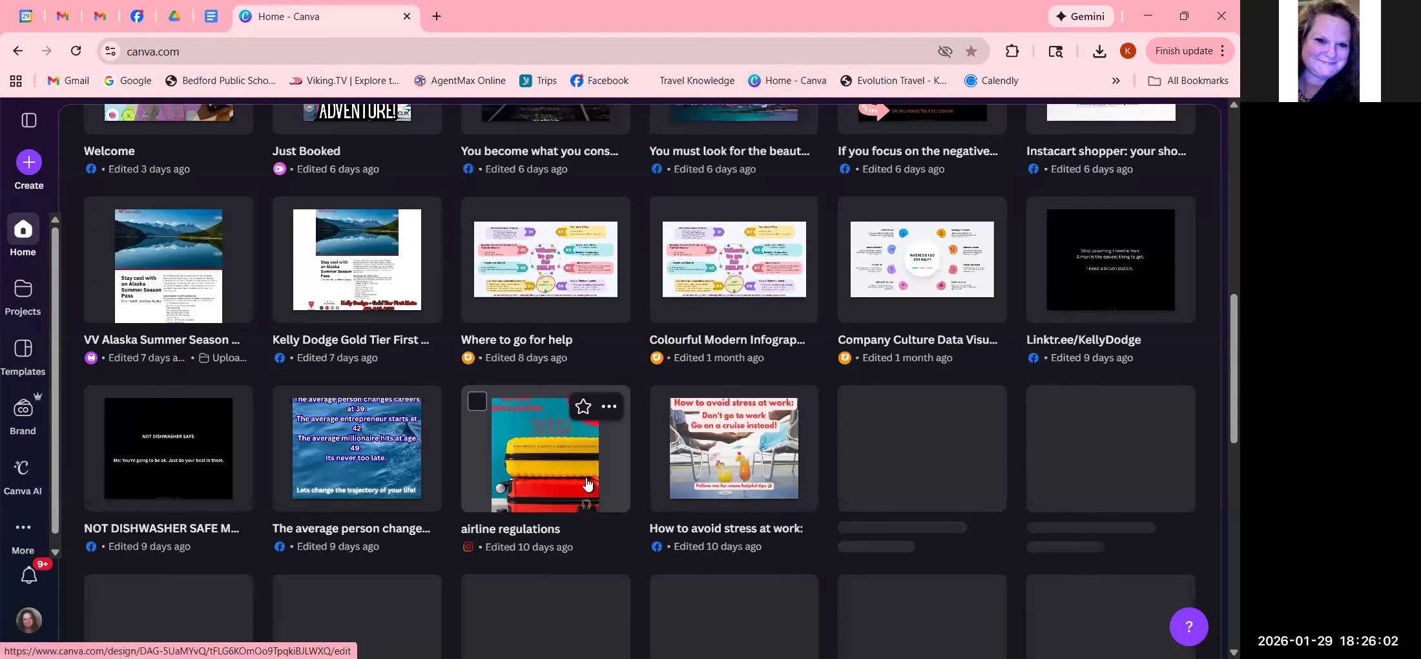
{"action": "scroll", "coordinate": [587, 485], "scroll_direction": "down", "scroll_amount": 10}
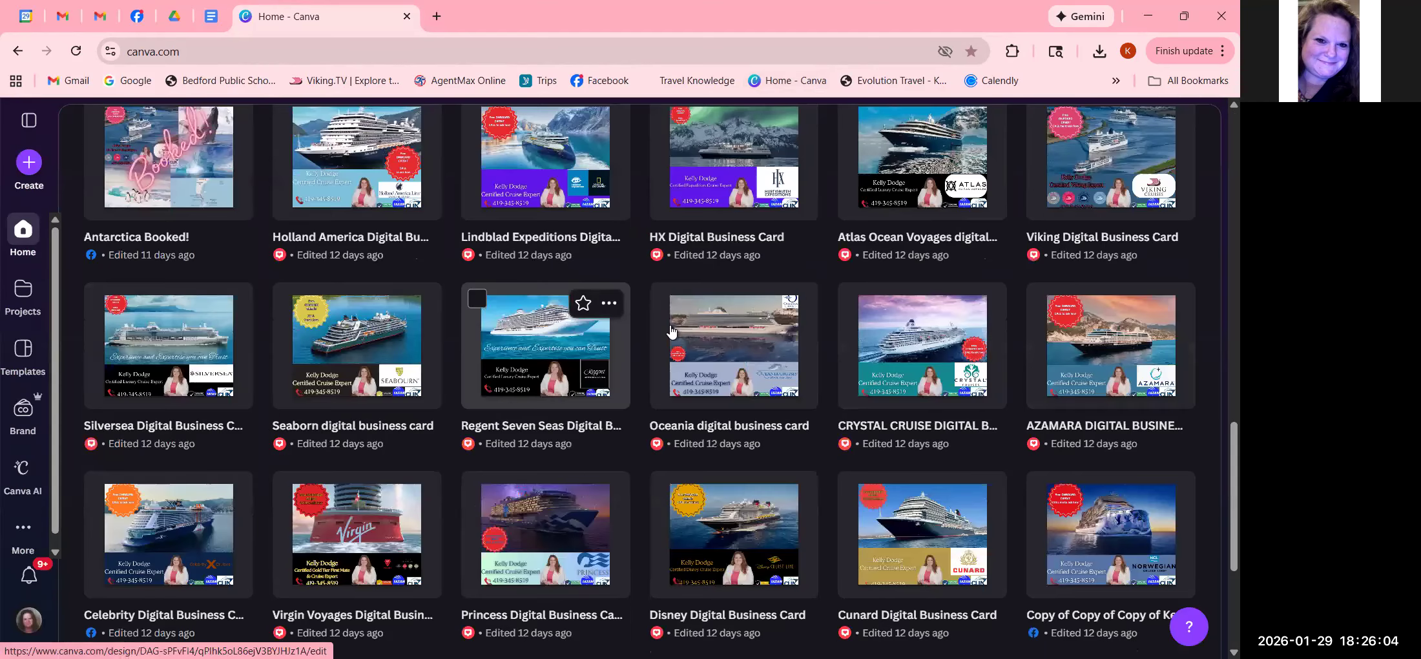
{"action": "scroll", "coordinate": [672, 333], "scroll_direction": "up", "scroll_amount": 1}
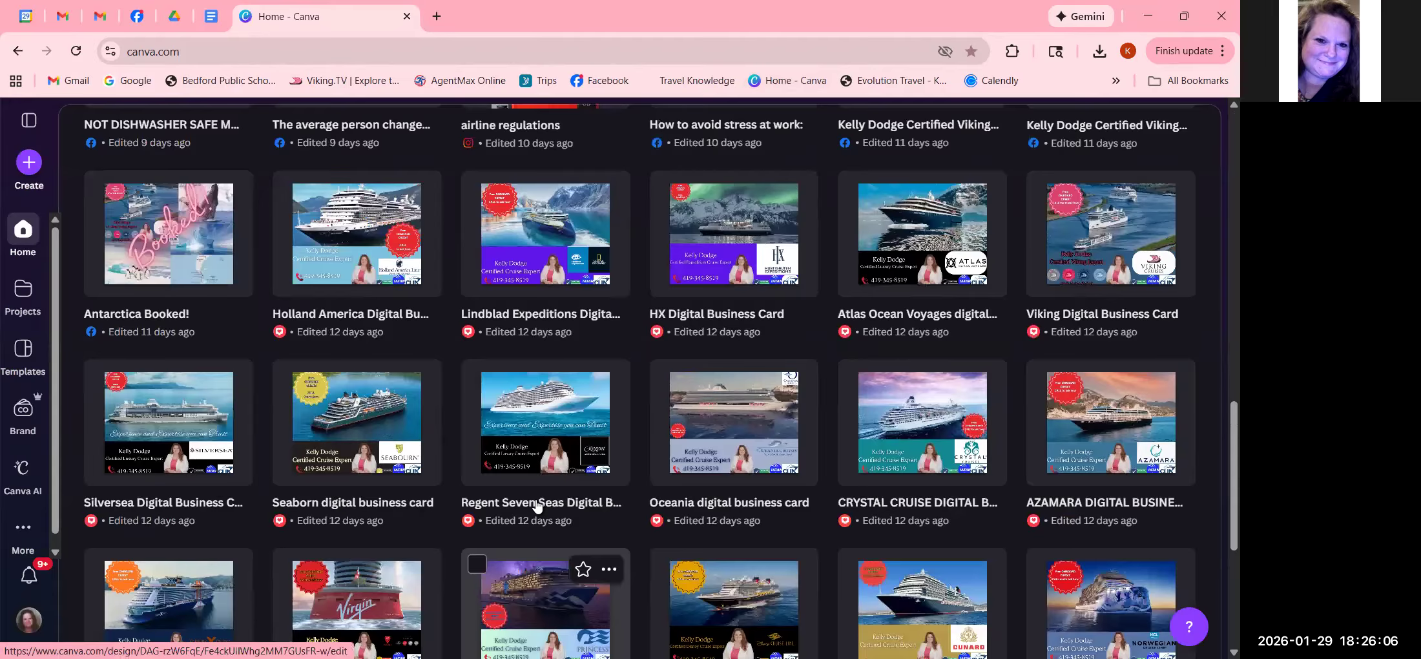
{"action": "scroll", "coordinate": [536, 506], "scroll_direction": "down", "scroll_amount": 2}
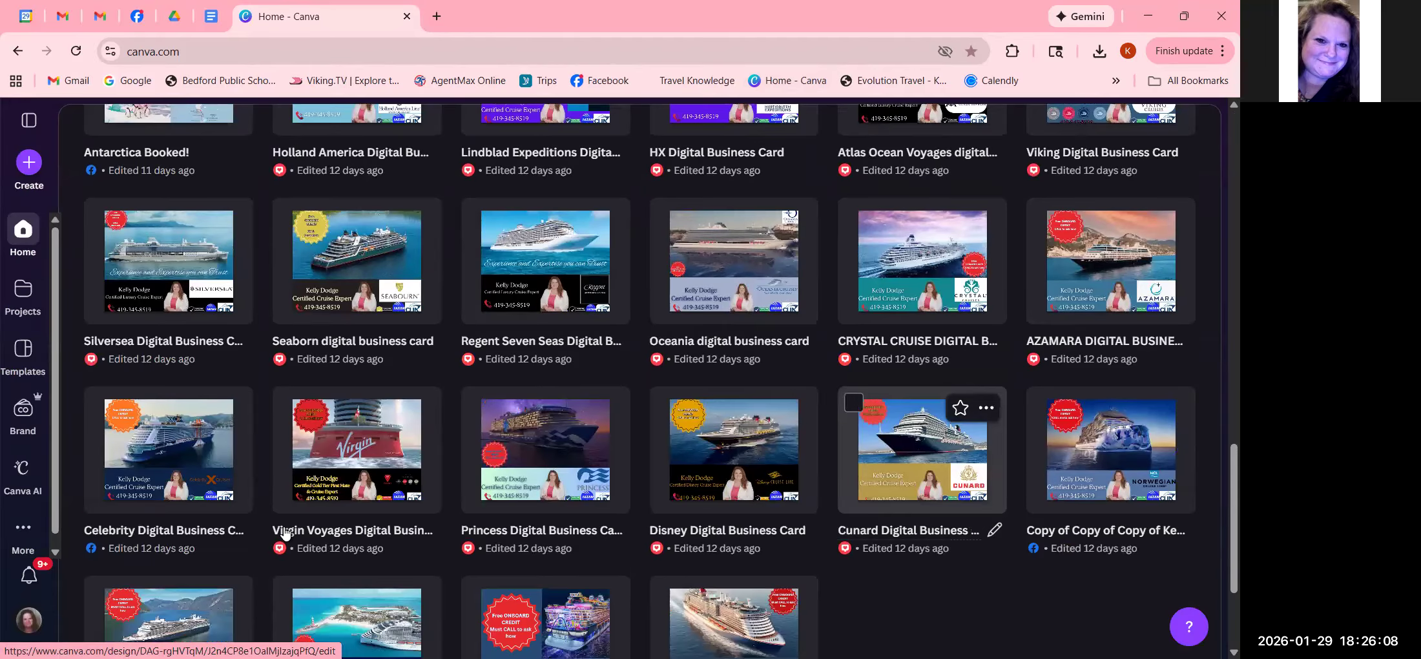
{"action": "scroll", "coordinate": [284, 531], "scroll_direction": "down", "scroll_amount": 2}
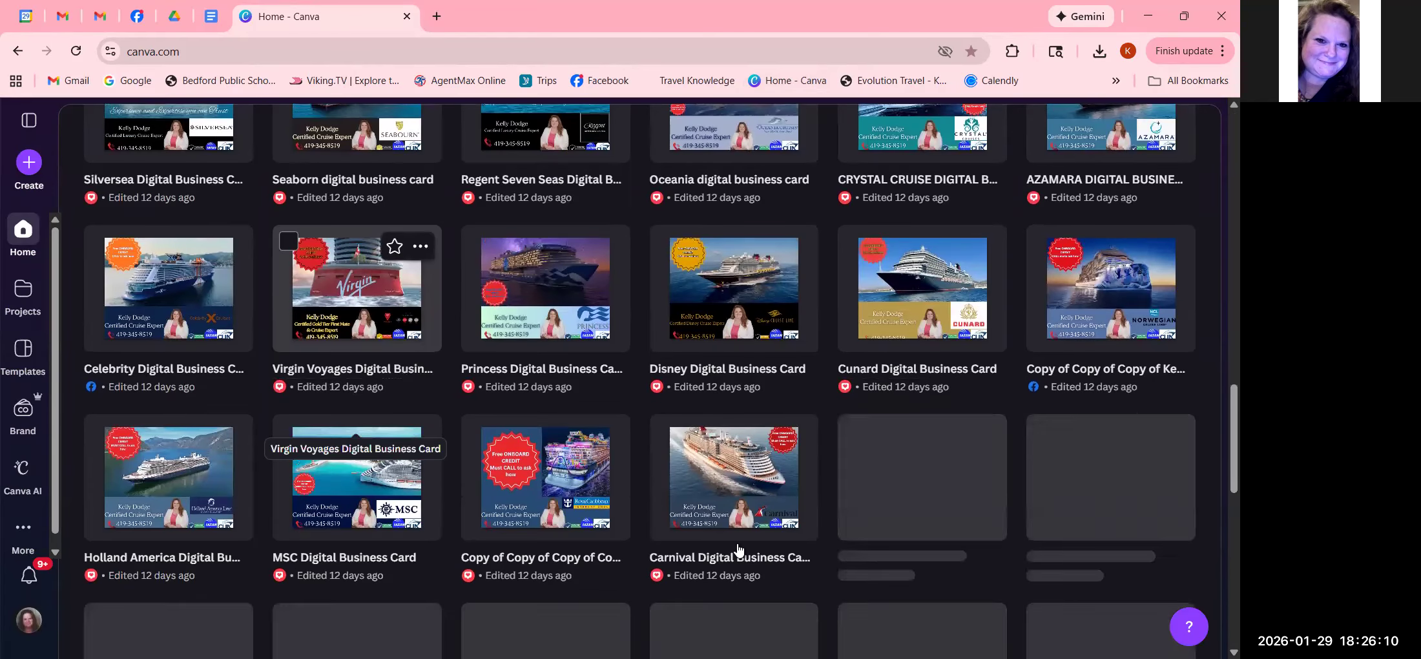
{"action": "scroll", "coordinate": [736, 552], "scroll_direction": "up", "scroll_amount": 6}
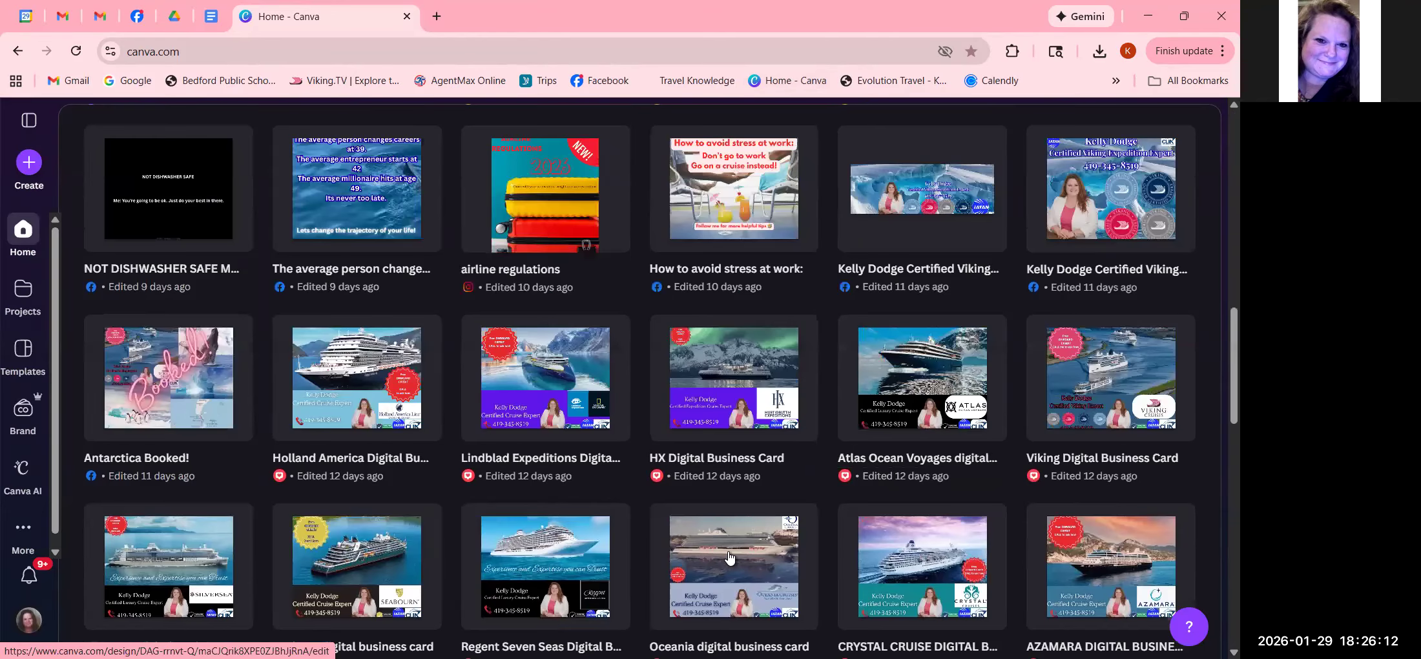
{"action": "scroll", "coordinate": [730, 557], "scroll_direction": "up", "scroll_amount": 12}
{"action": "scroll", "coordinate": [160, 420], "scroll_direction": "up", "scroll_amount": 6}
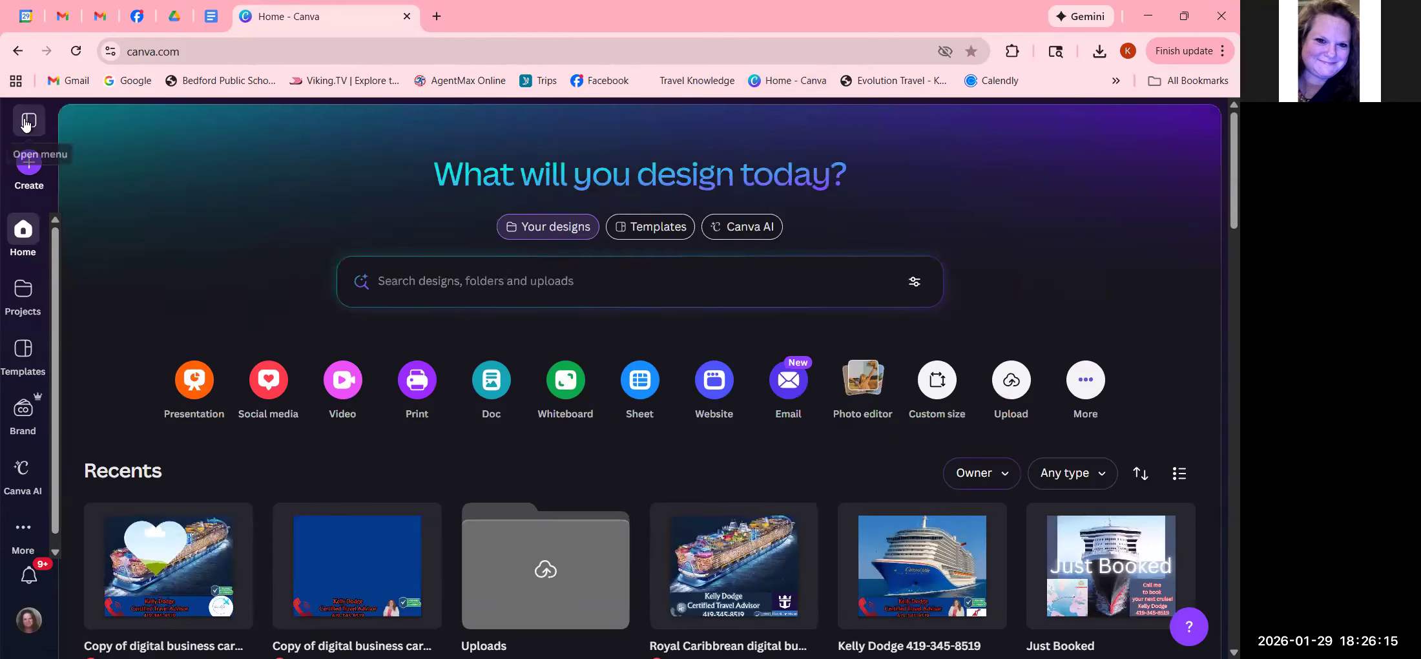
{"action": "left_click", "coordinate": [26, 123]}
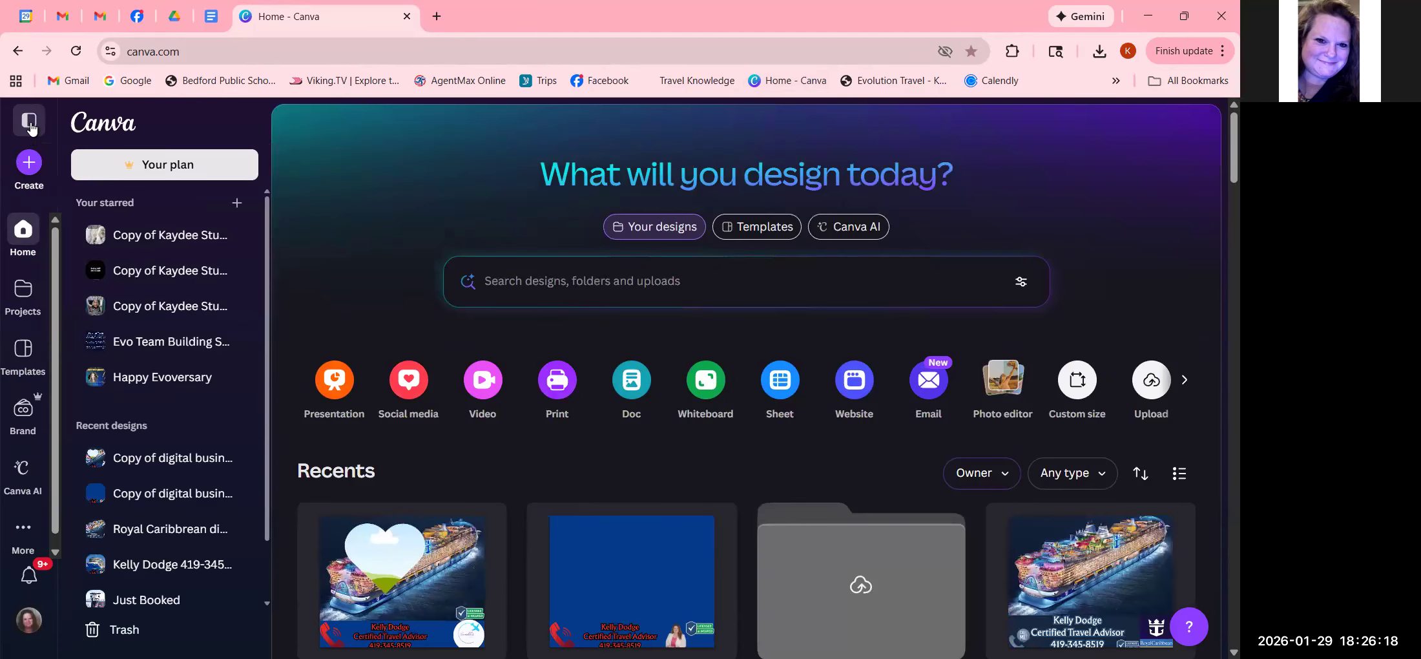
{"action": "left_click", "coordinate": [29, 126]}
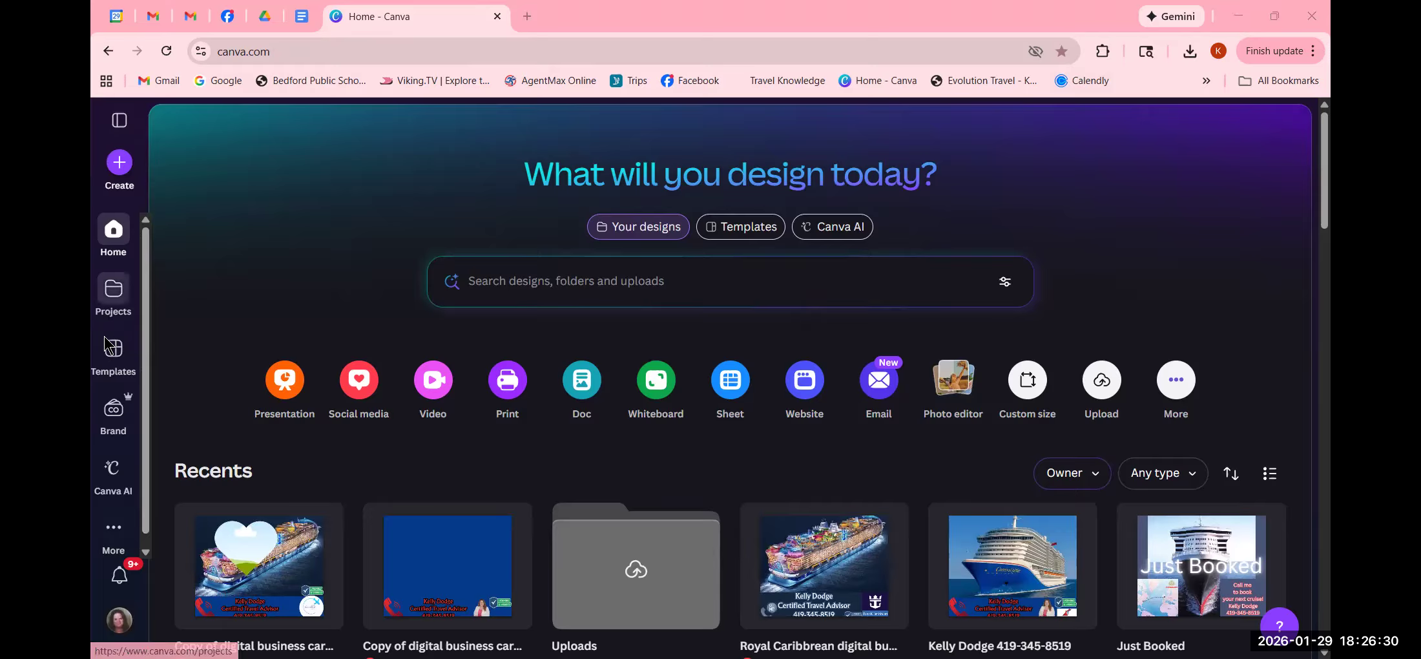
- Bring up the Social media design formats from the Canva home page
{"action": "scroll", "coordinate": [113, 401], "scroll_direction": "down", "scroll_amount": 1}
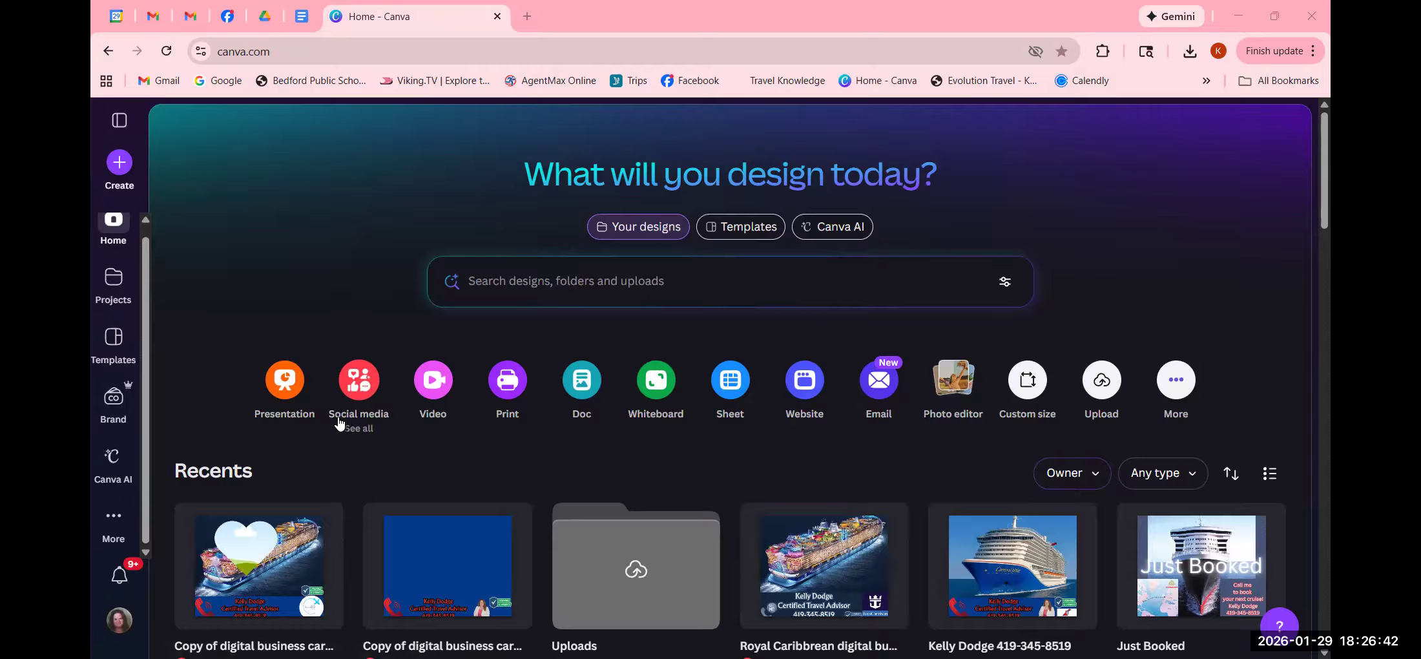
{"action": "scroll", "coordinate": [703, 595], "scroll_direction": "down", "scroll_amount": 5}
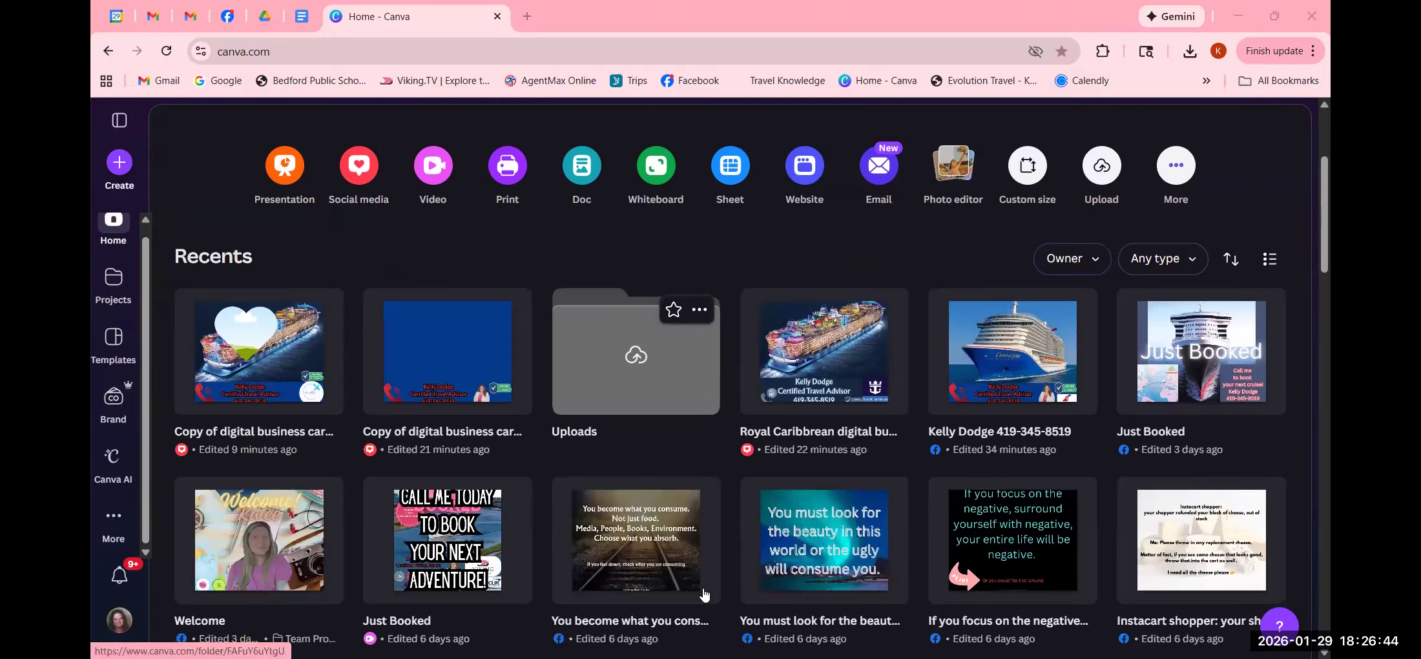
{"action": "scroll", "coordinate": [704, 594], "scroll_direction": "down", "scroll_amount": 9}
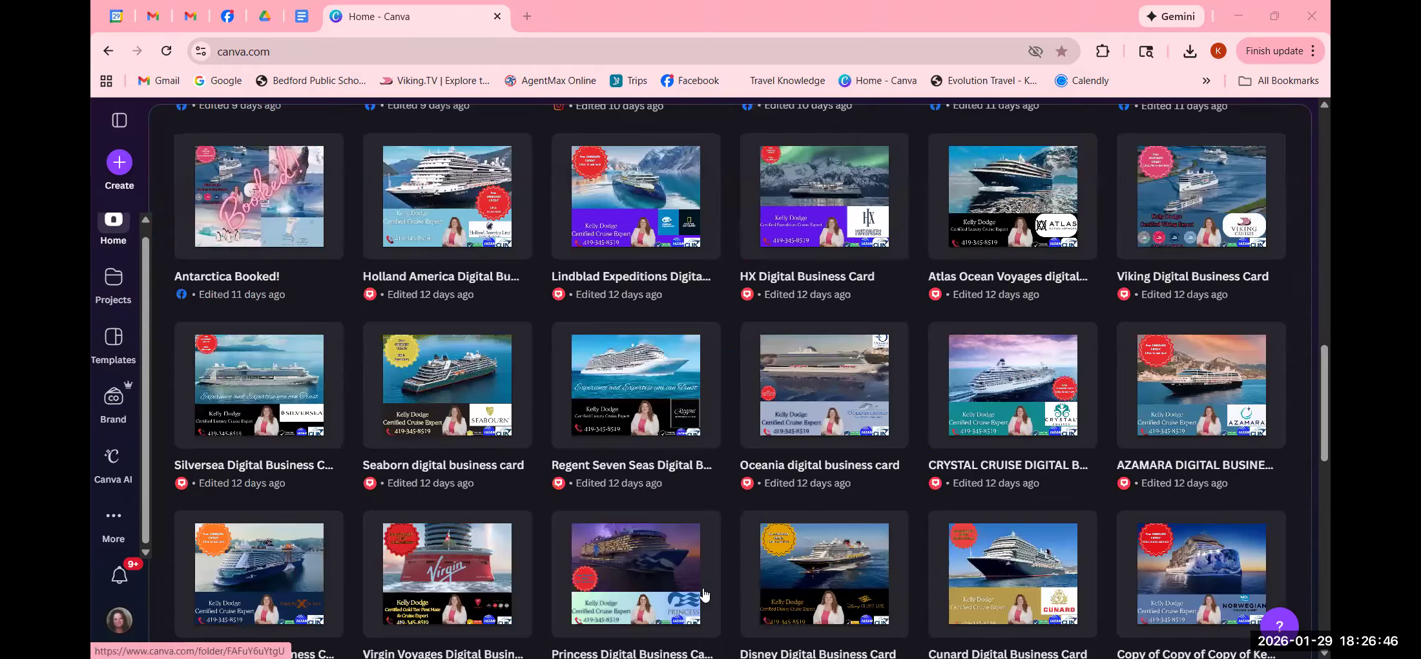
{"action": "scroll", "coordinate": [704, 594], "scroll_direction": "up", "scroll_amount": 15}
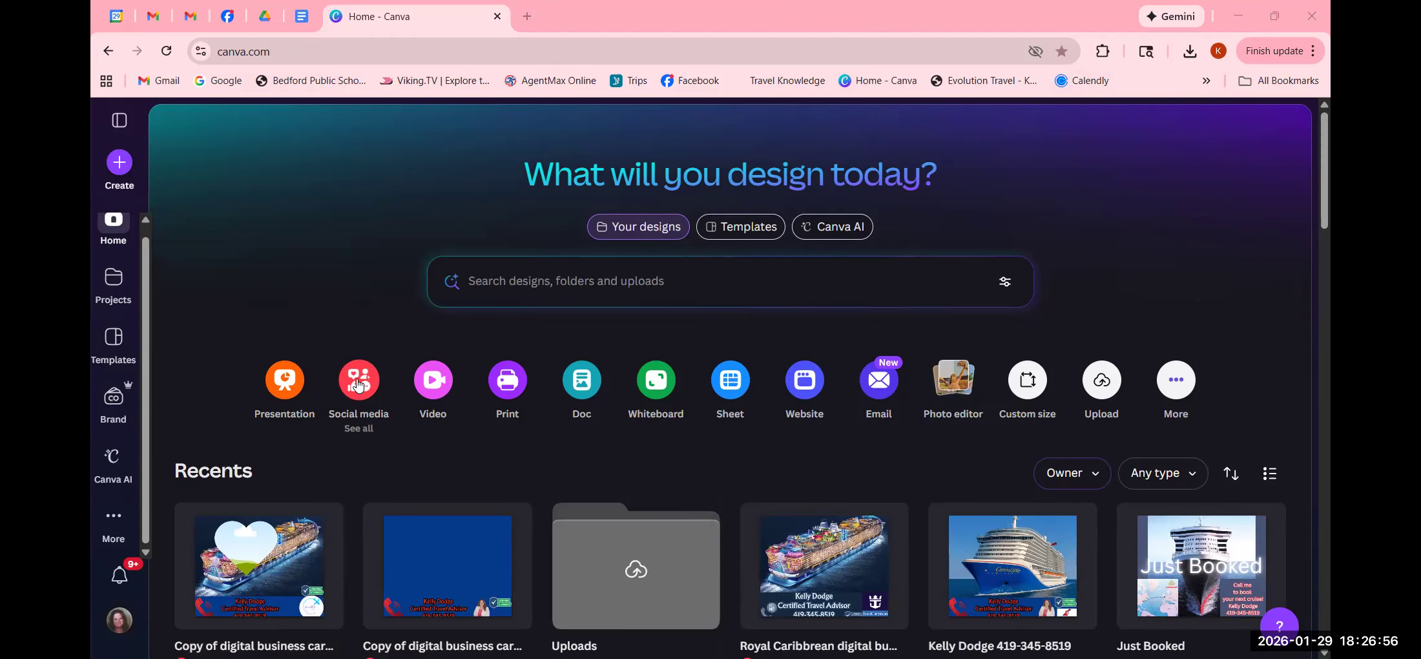
{"action": "left_click", "coordinate": [358, 384]}
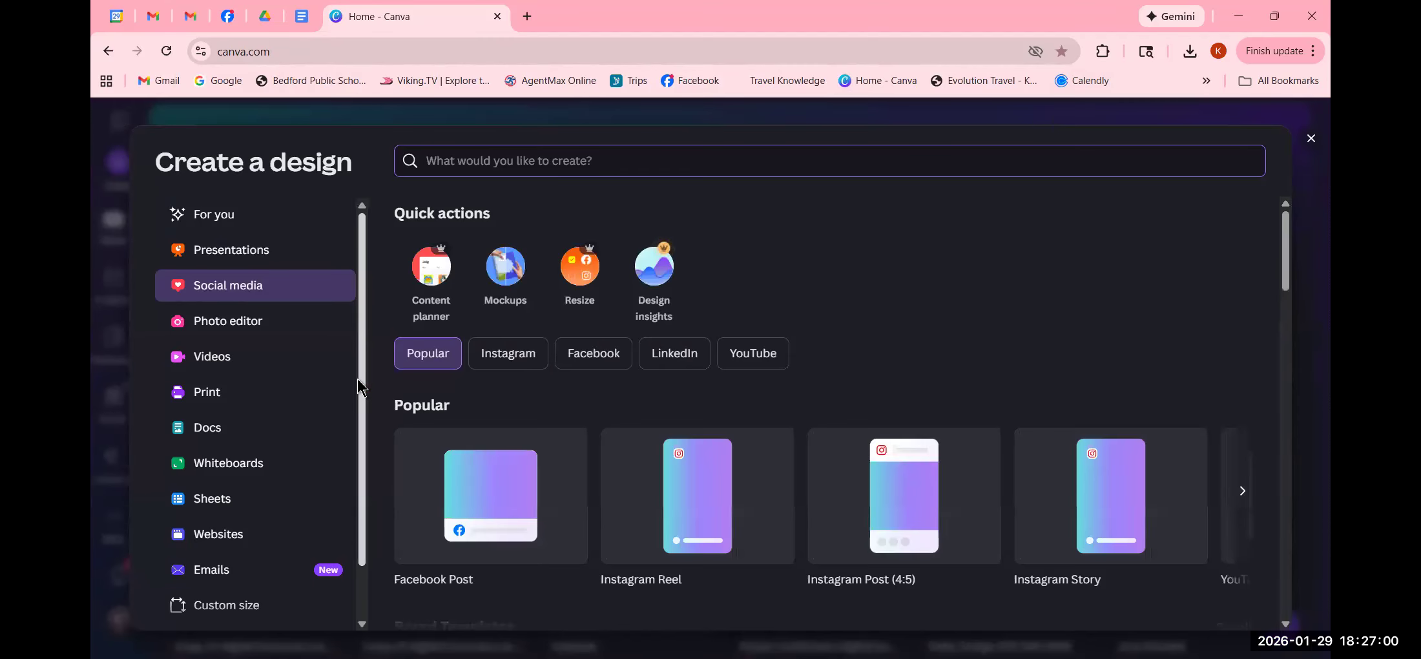
- Choose the Facebook Post format to open a blank post
{"action": "left_click", "coordinate": [514, 528]}
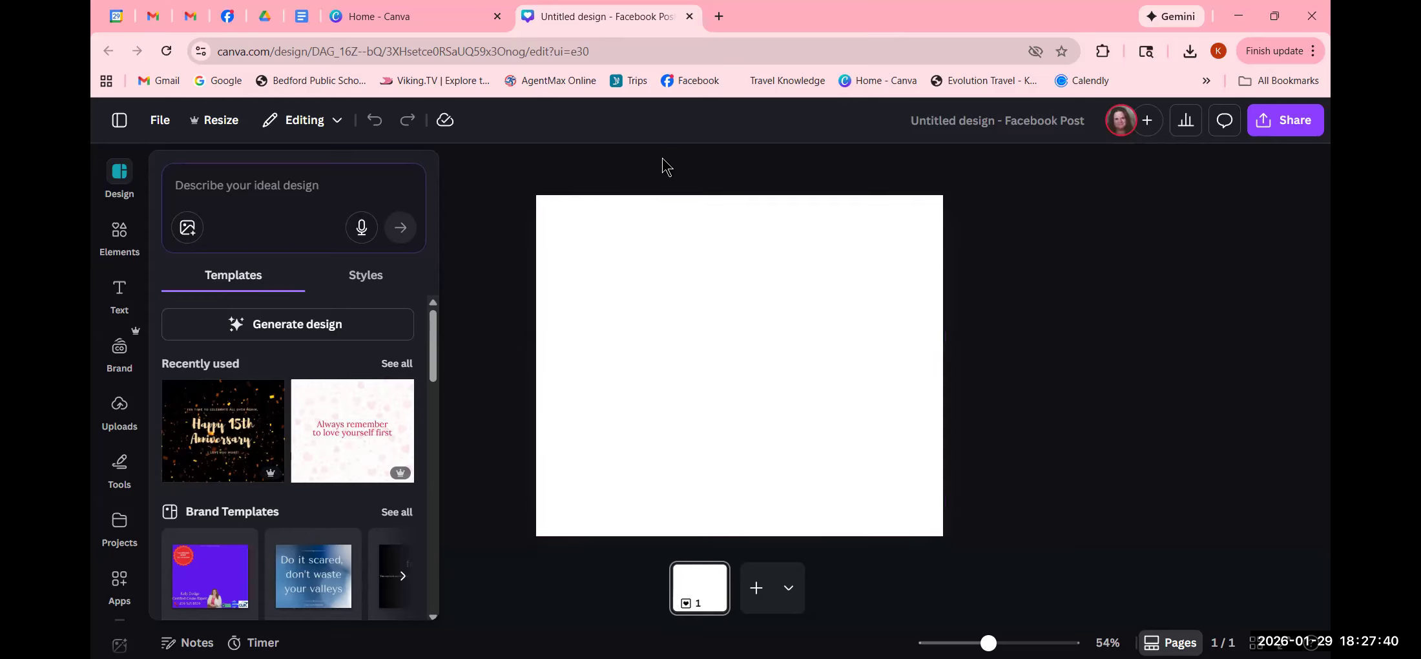
- Close the templates panel, leaving the blank page, and open a new browser tab
{"action": "left_click", "coordinate": [636, 162]}
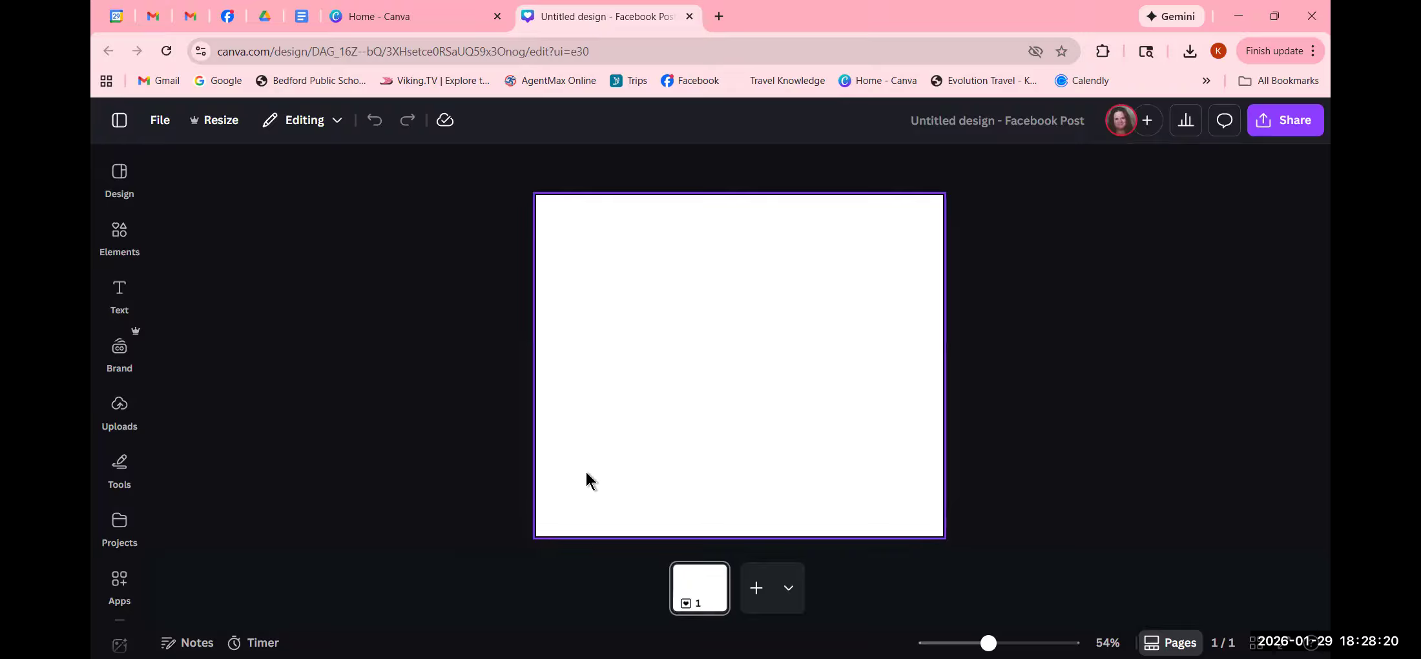
{"action": "left_click", "coordinate": [719, 16]}
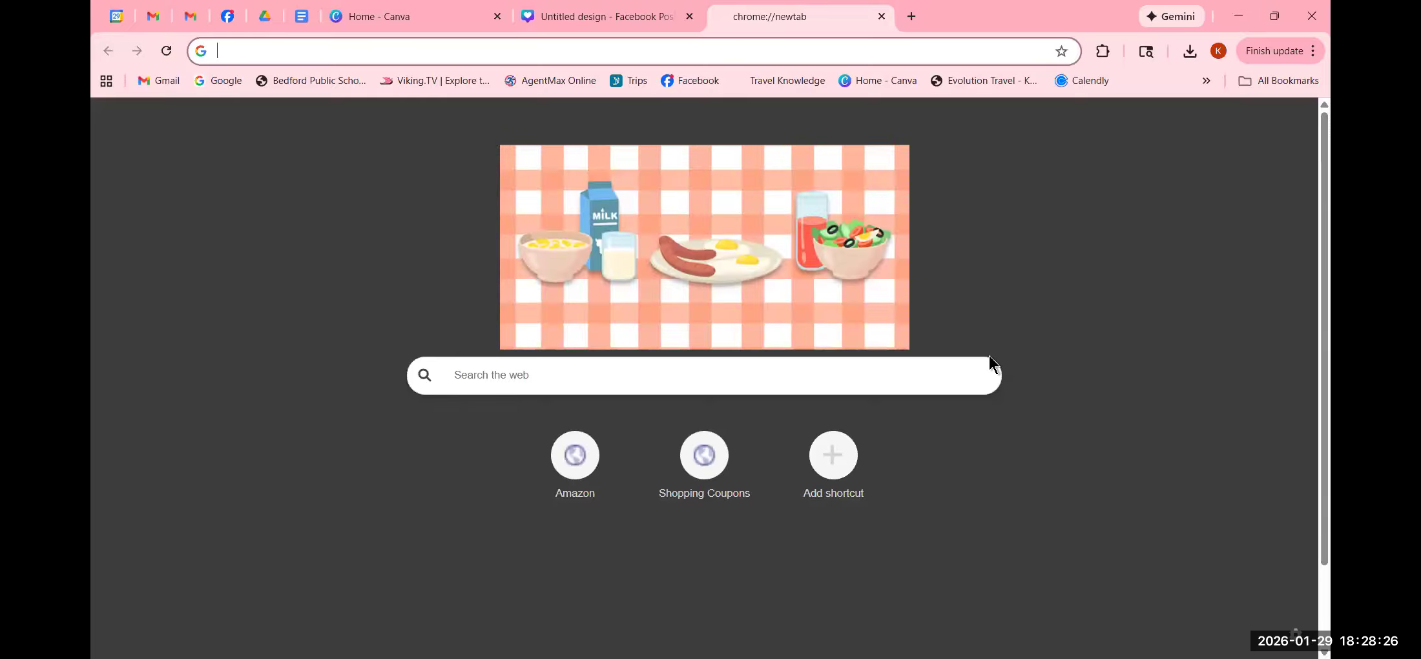
- Search Google for 'carnival j' and browse the Carnival Jubilee image results
{"action": "type", "text": "carniva"}
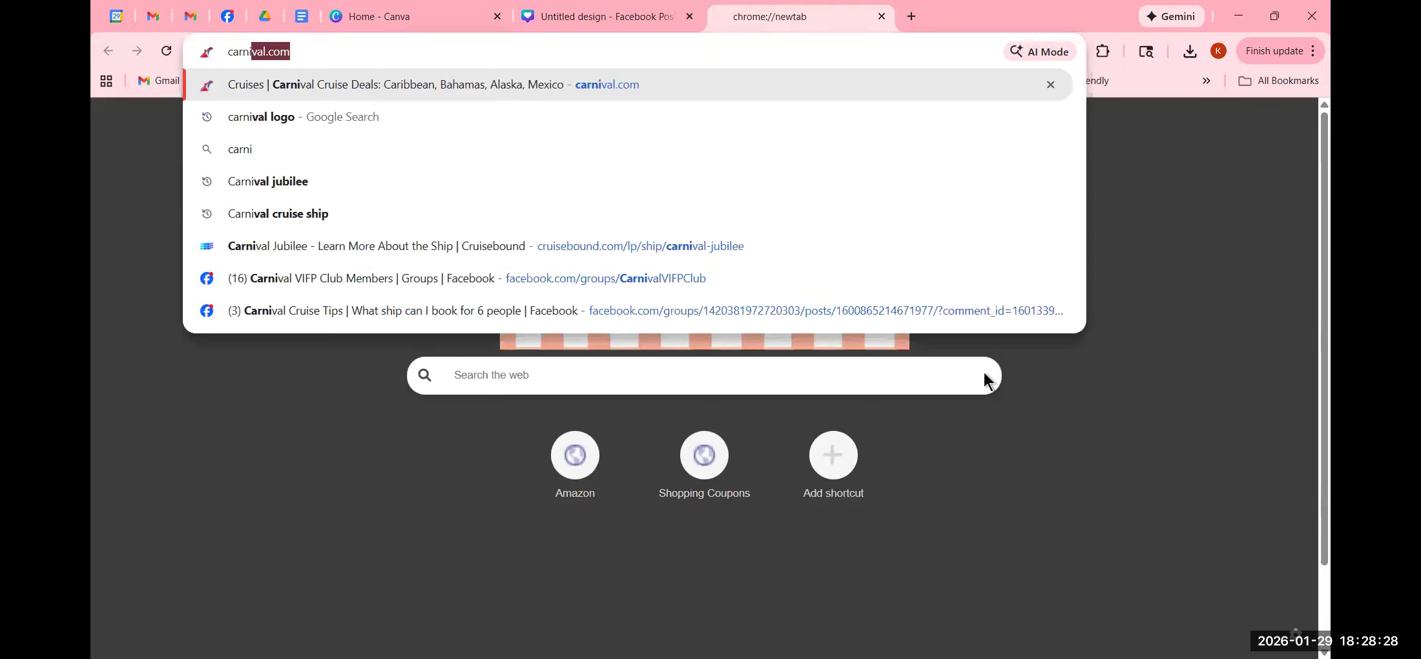
{"action": "type", "text": "l jubilee"}
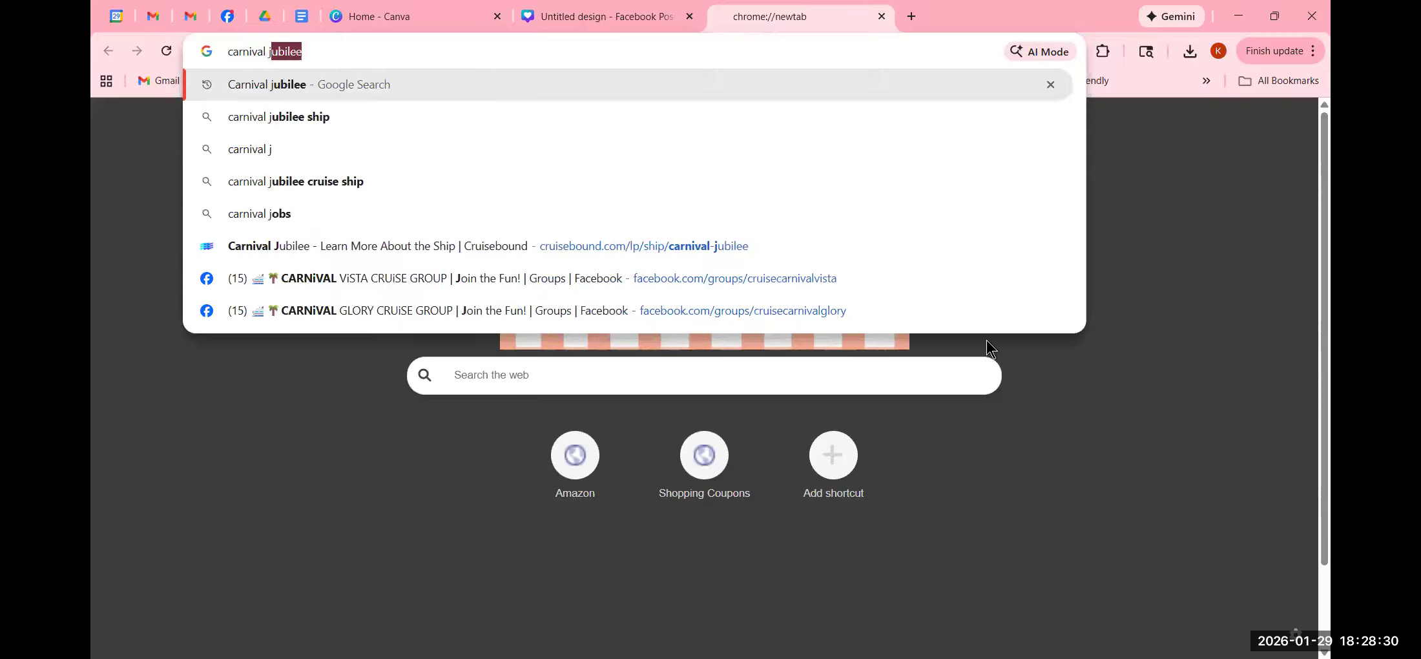
{"action": "key", "text": "Return"}
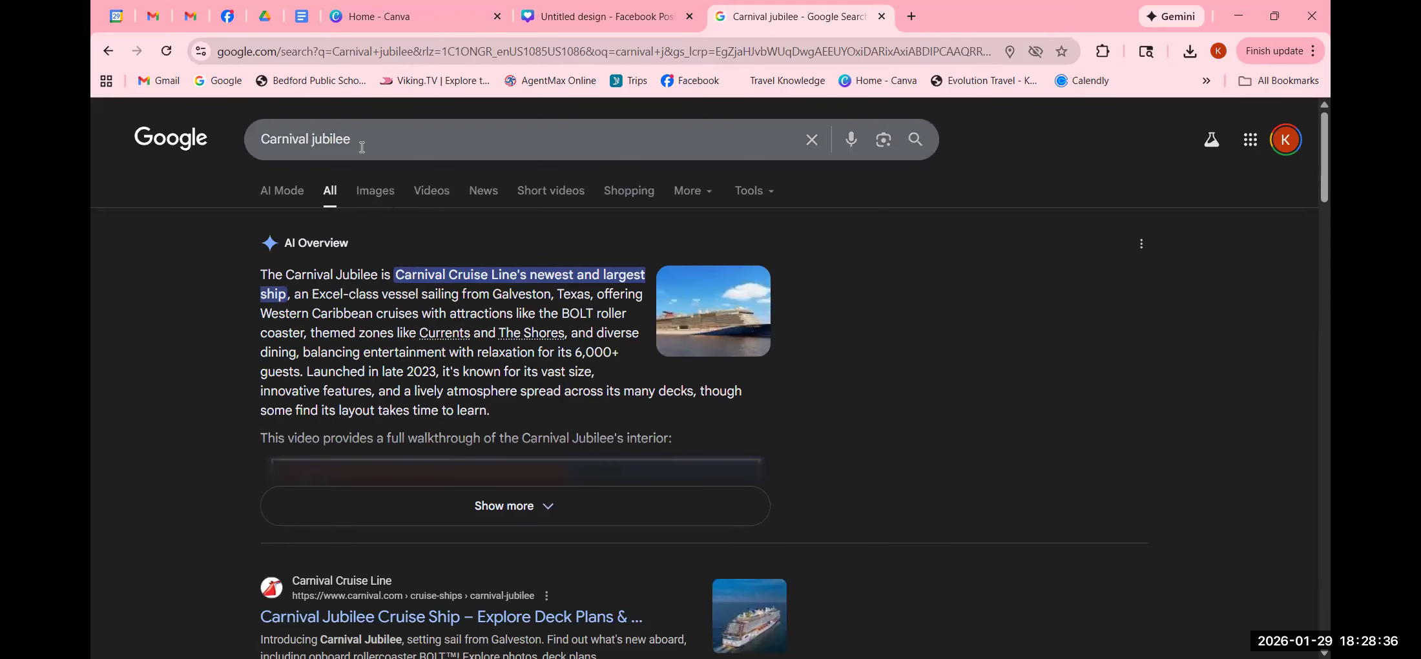
{"action": "left_click", "coordinate": [377, 195]}
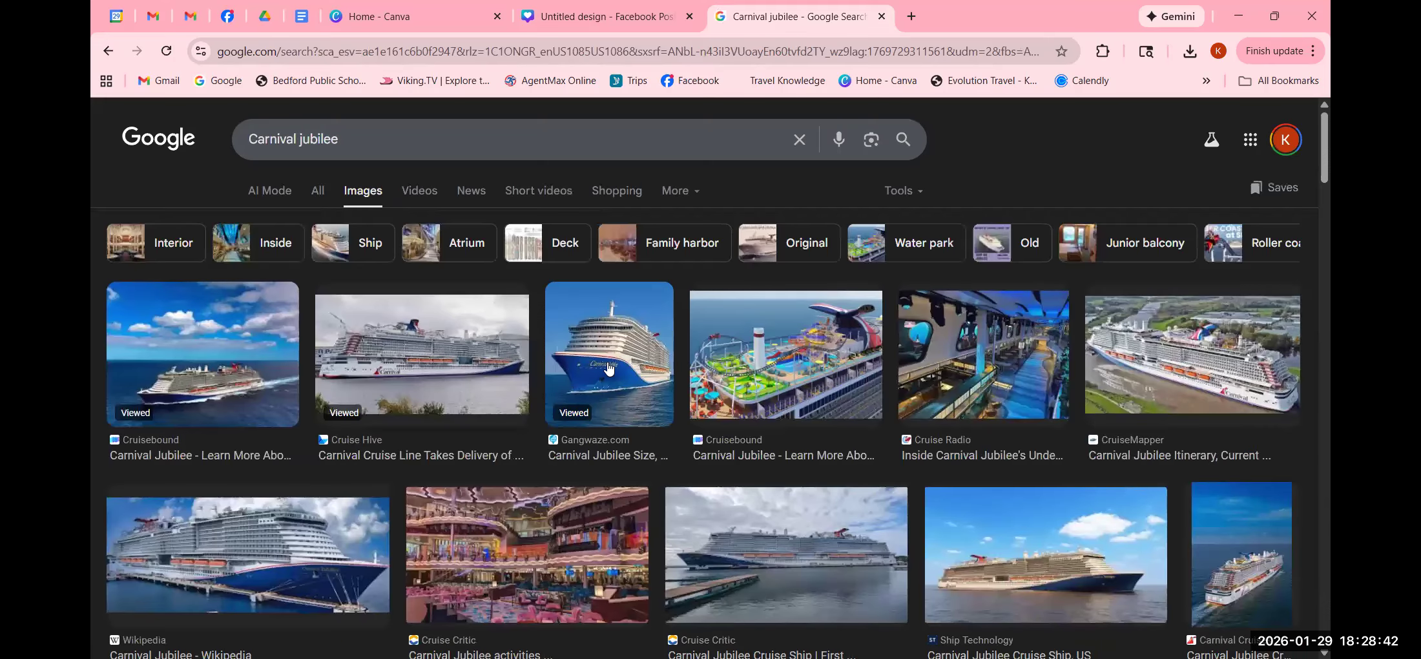
{"action": "scroll", "coordinate": [608, 367], "scroll_direction": "down", "scroll_amount": 3}
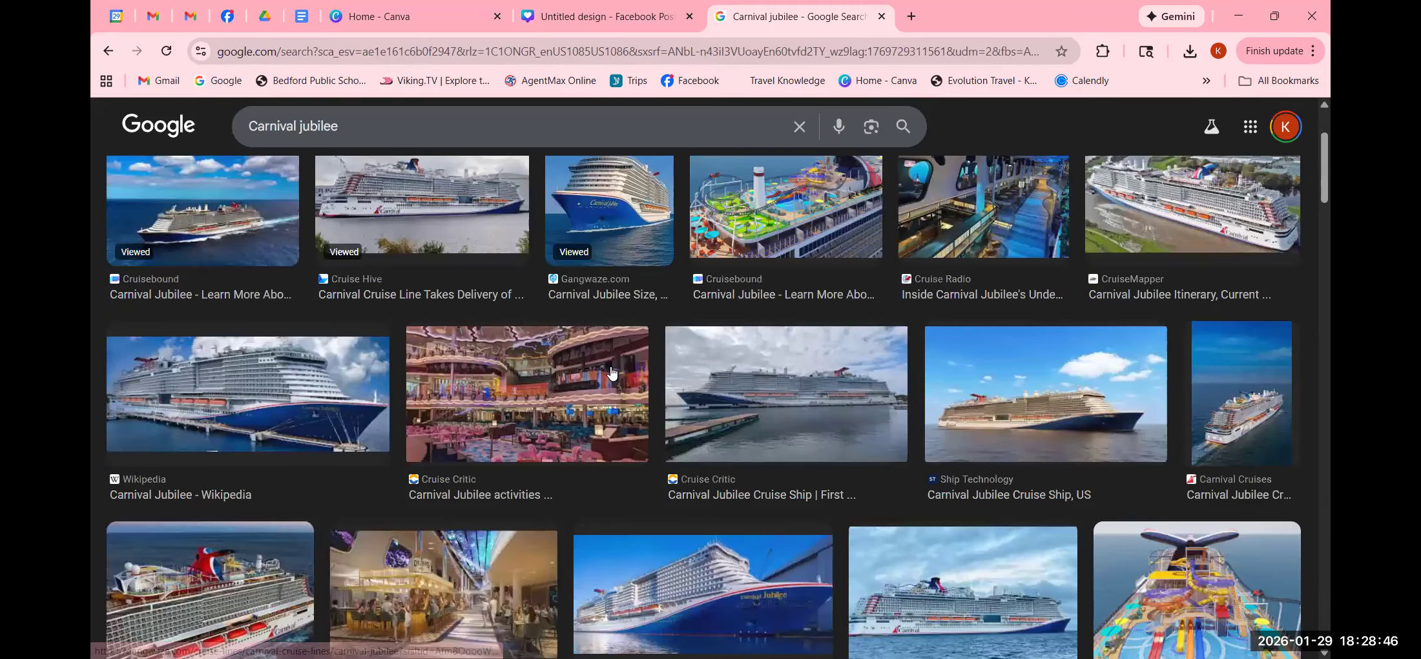
{"action": "scroll", "coordinate": [612, 372], "scroll_direction": "down", "scroll_amount": 6}
{"action": "scroll", "coordinate": [611, 372], "scroll_direction": "down", "scroll_amount": 4}
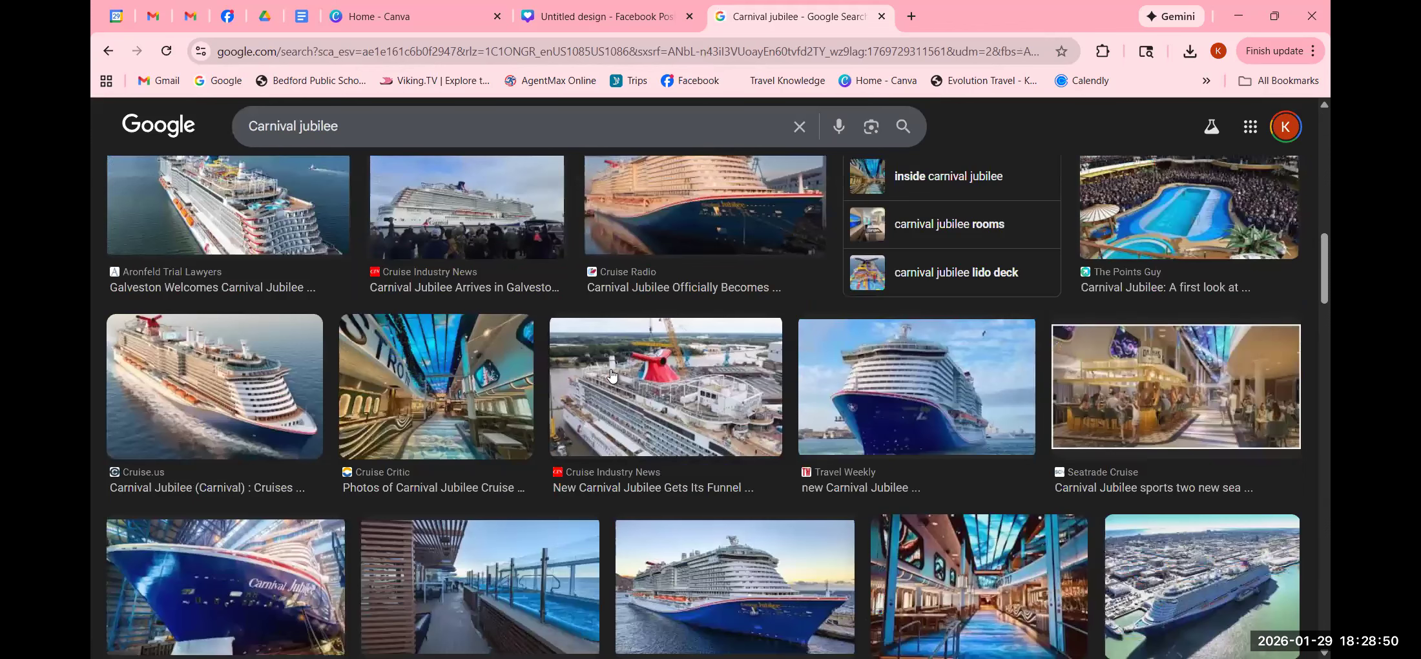
{"action": "scroll", "coordinate": [611, 373], "scroll_direction": "down", "scroll_amount": 6}
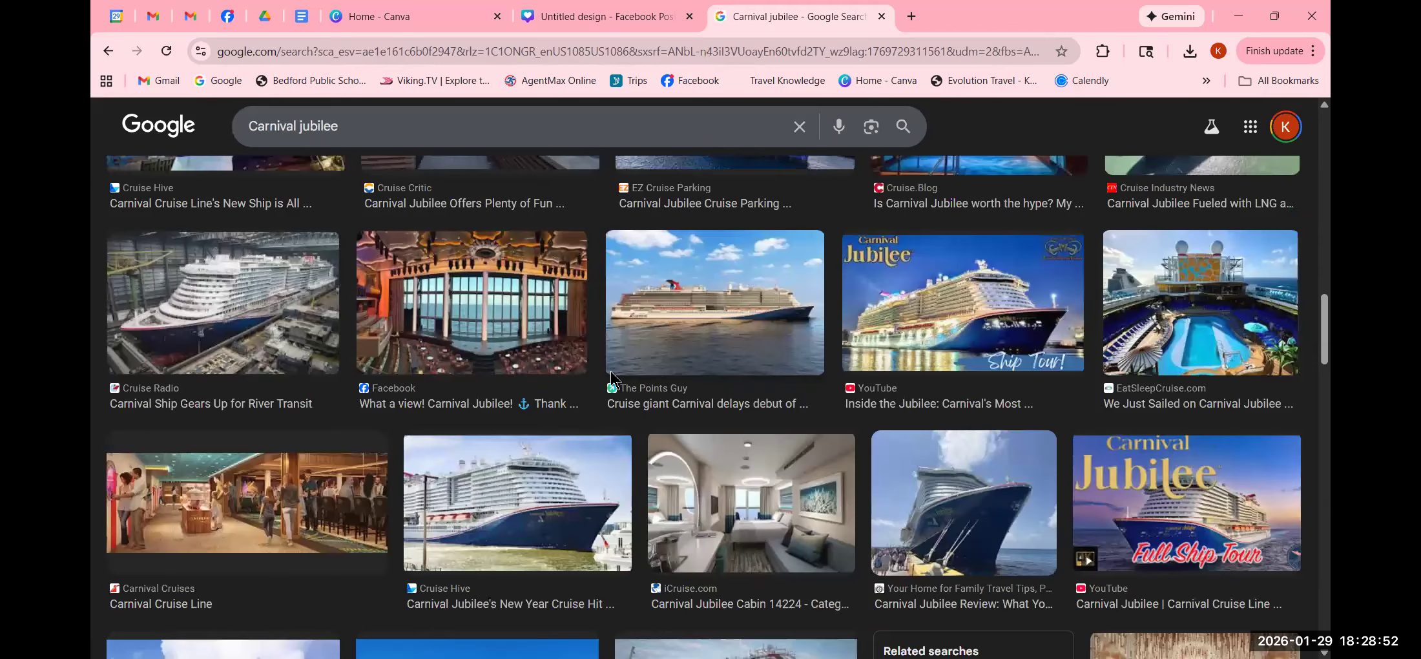
{"action": "scroll", "coordinate": [612, 372], "scroll_direction": "down", "scroll_amount": 5}
{"action": "scroll", "coordinate": [611, 373], "scroll_direction": "up", "scroll_amount": 10}
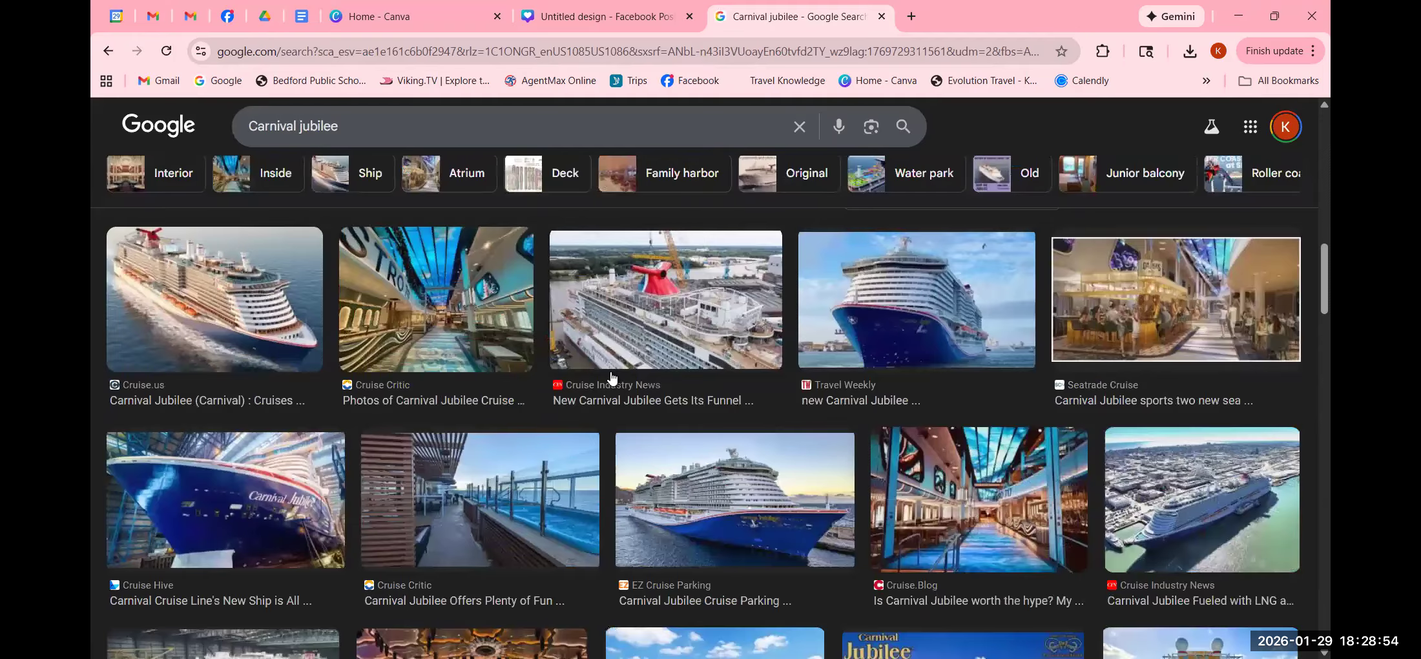
{"action": "scroll", "coordinate": [611, 376], "scroll_direction": "up", "scroll_amount": 5}
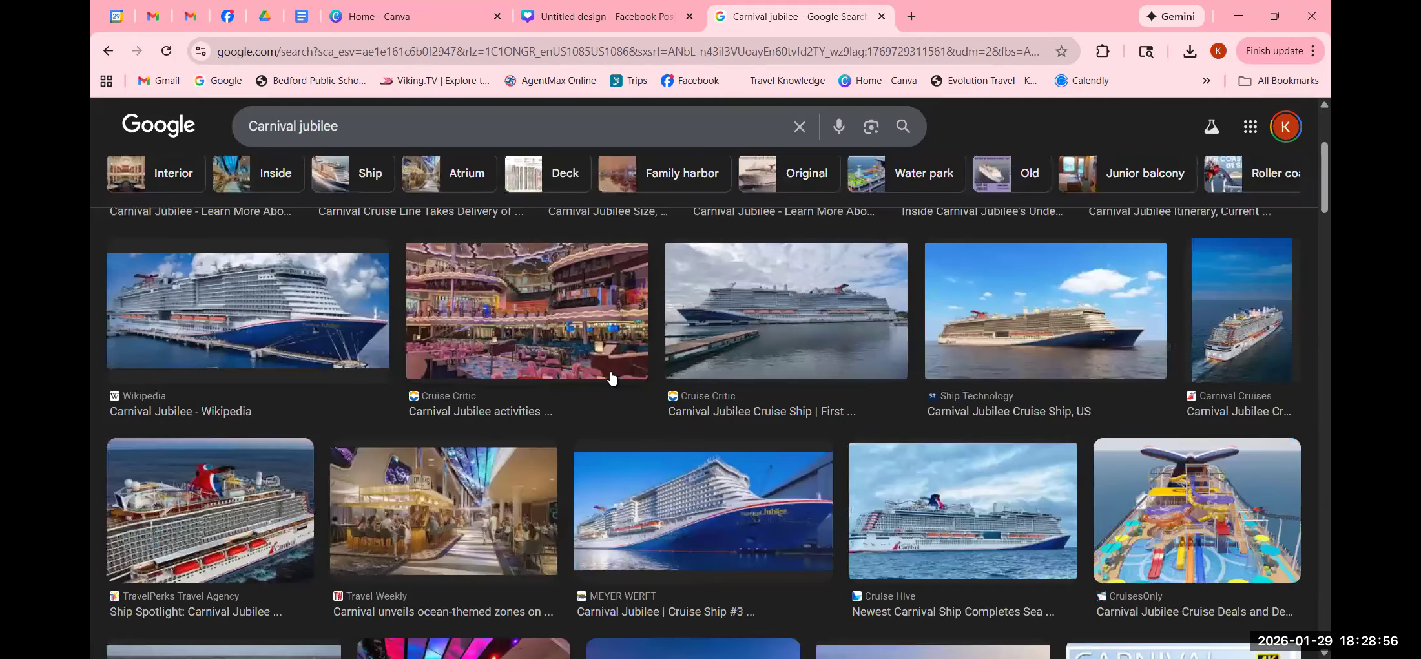
{"action": "scroll", "coordinate": [612, 377], "scroll_direction": "up", "scroll_amount": 5}
- Copy the Gangwaze Carnival Jubilee ship photo and return to the Canva design tab
{"action": "left_click", "coordinate": [611, 378]}
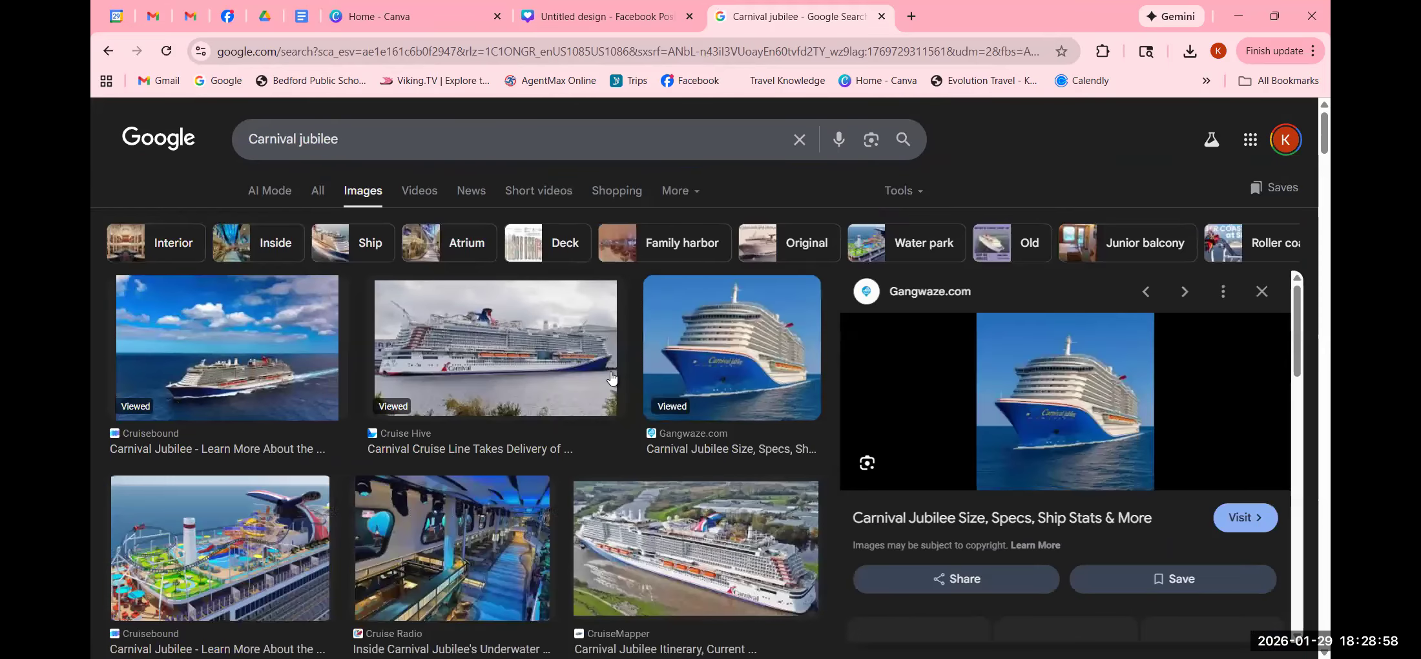
{"action": "right_click", "coordinate": [1046, 419]}
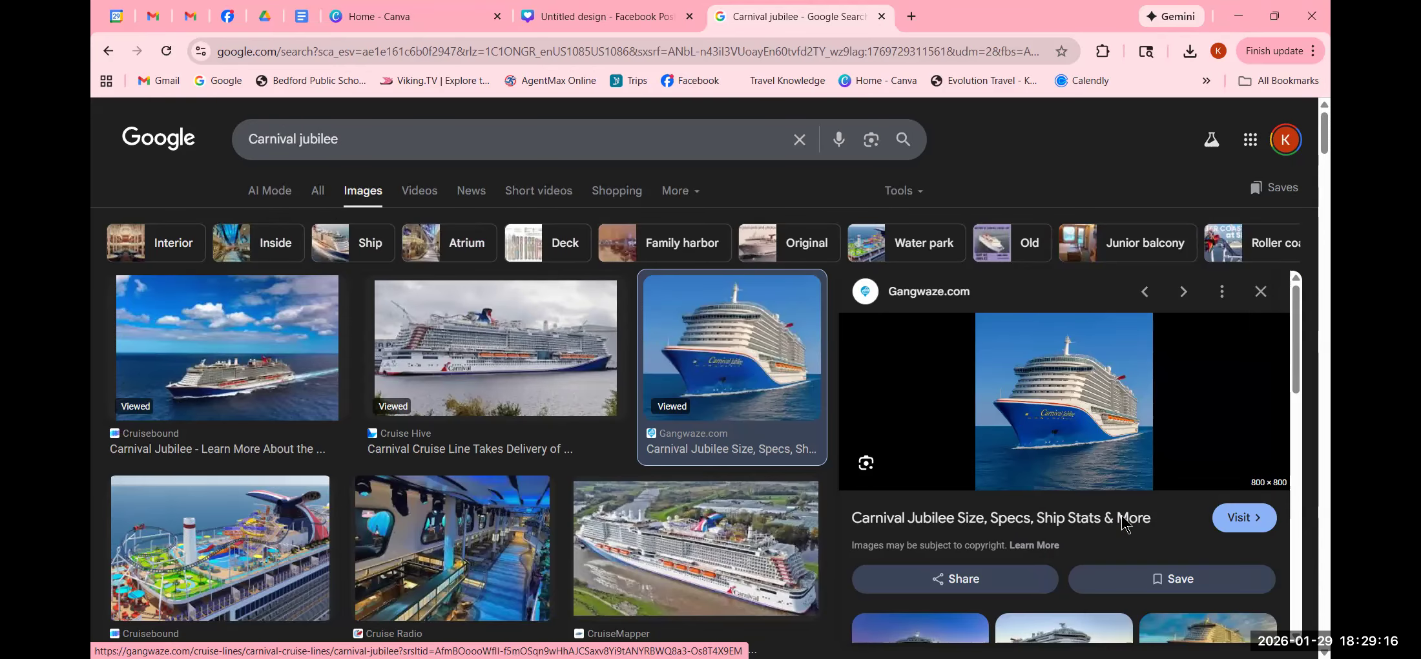
{"action": "key", "text": "ctrl+c"}
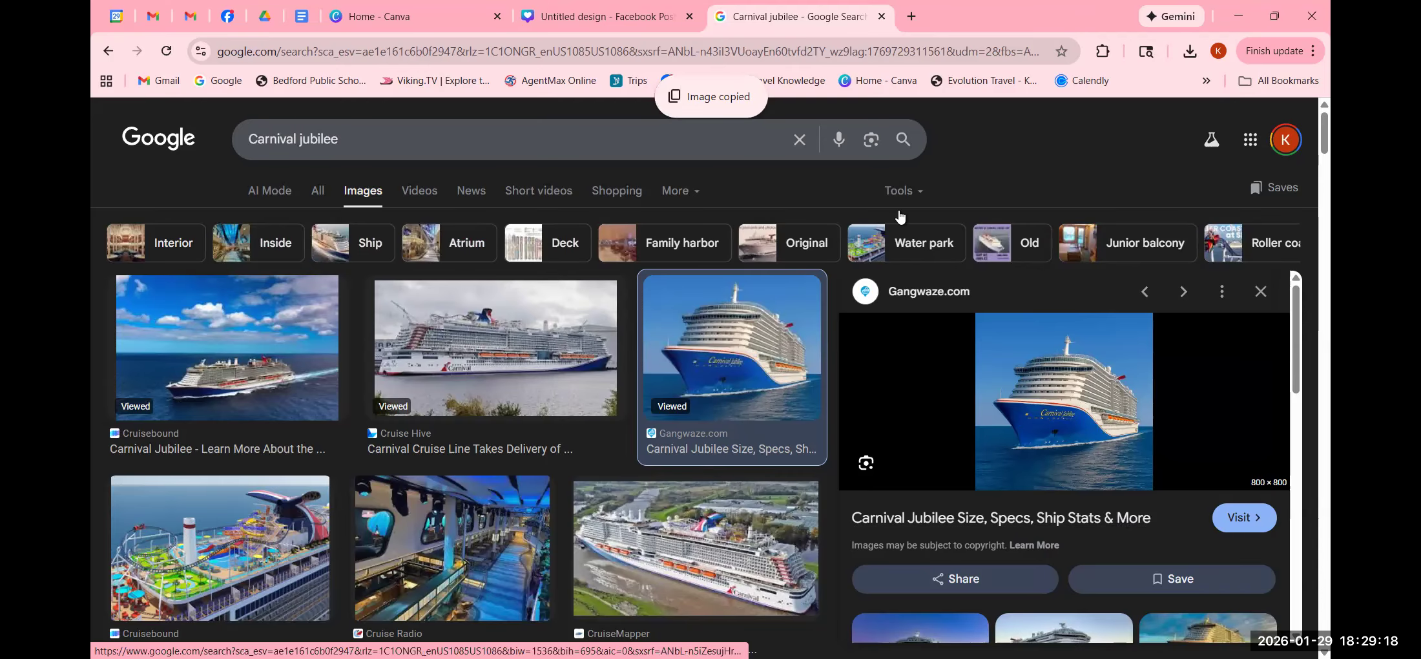
{"action": "left_click", "coordinate": [602, 19]}
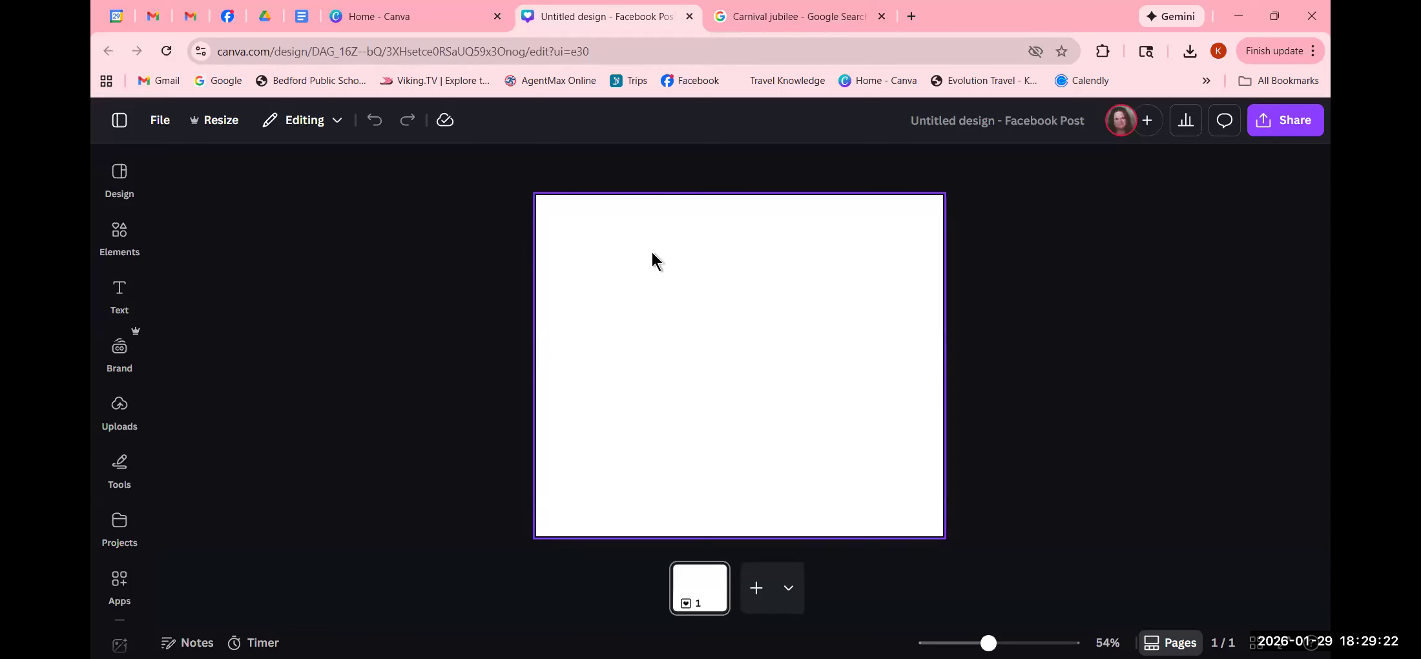
- Paste the cruise ship photo, then enlarge and crop it to span the page's full top width
{"action": "right_click", "coordinate": [652, 254]}
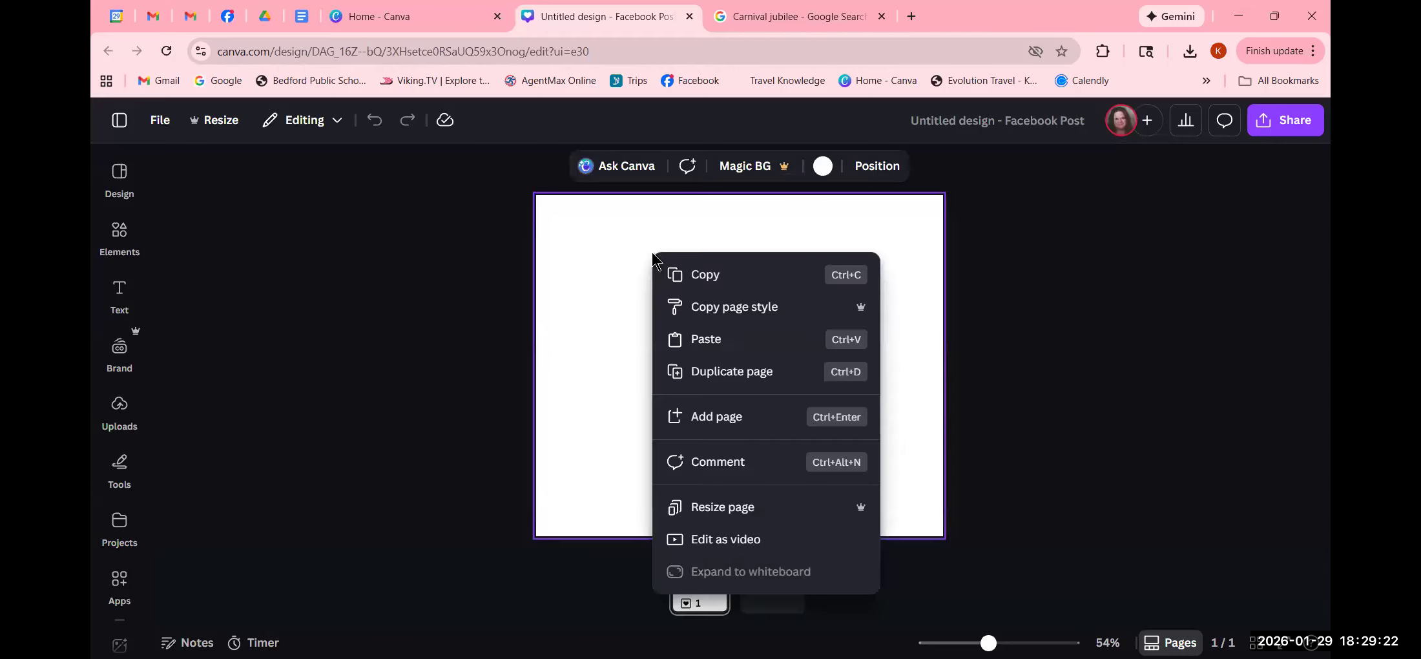
{"action": "left_click", "coordinate": [732, 340]}
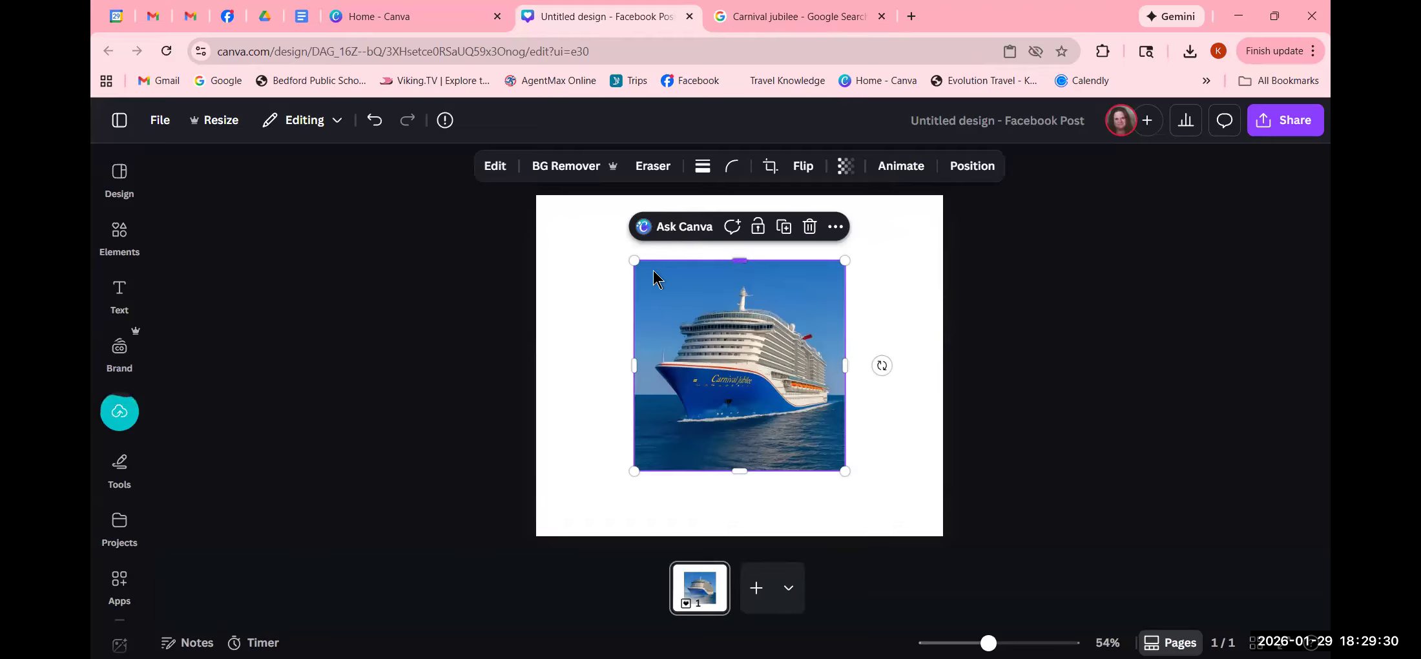
{"action": "left_click_drag", "start_coordinate": [636, 261], "coordinate": [533, 235]}
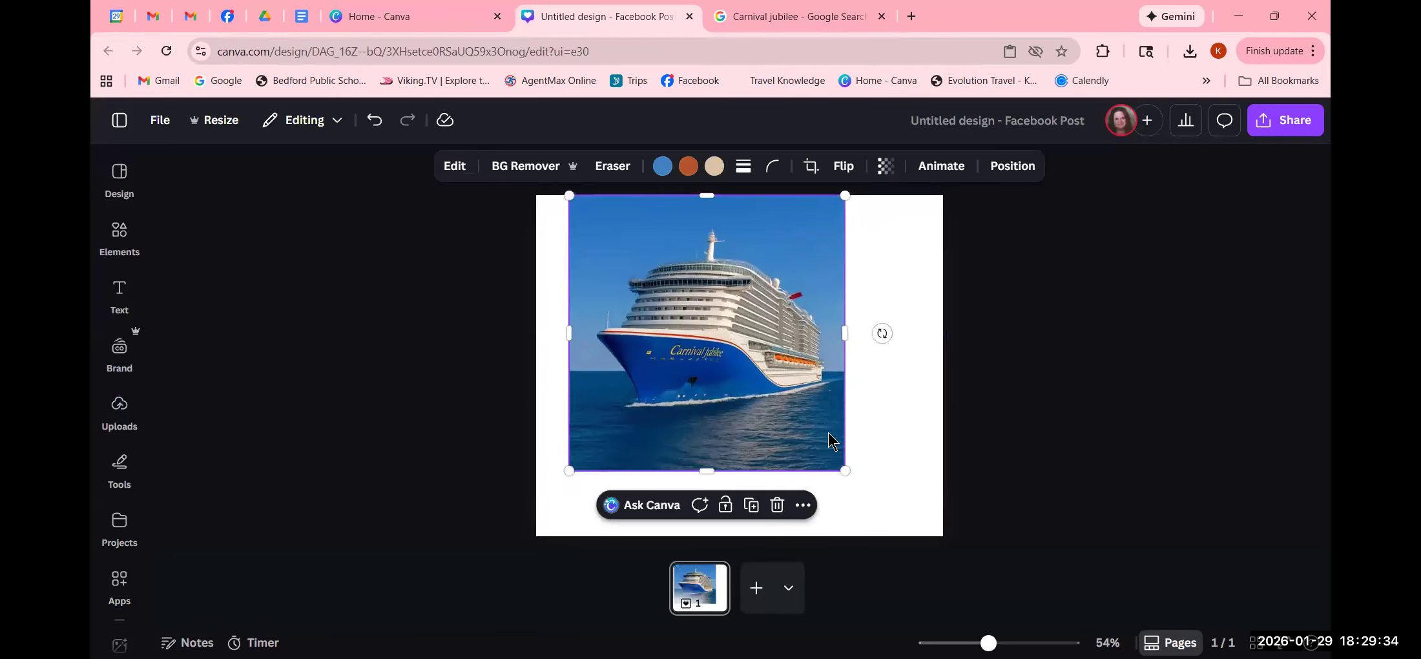
{"action": "left_click_drag", "start_coordinate": [845, 470], "coordinate": [957, 496]}
{"action": "left_click_drag", "start_coordinate": [738, 534], "coordinate": [741, 460]}
{"action": "left_click_drag", "start_coordinate": [738, 198], "coordinate": [744, 239]}
{"action": "left_click_drag", "start_coordinate": [566, 238], "coordinate": [536, 217]}
{"action": "left_click_drag", "start_coordinate": [912, 217], "coordinate": [948, 206]}
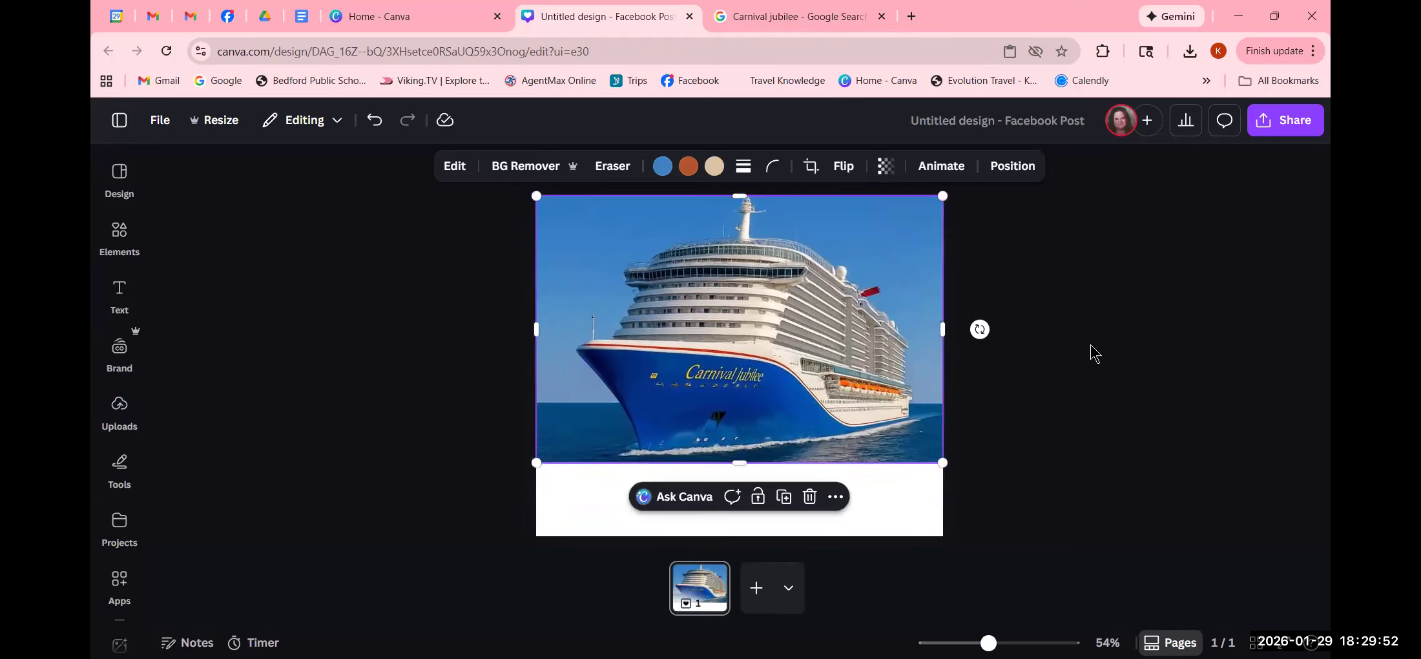
- Align the ship photo to the top of the page and trim its bottom edge slightly
{"action": "left_click", "coordinate": [1121, 411]}
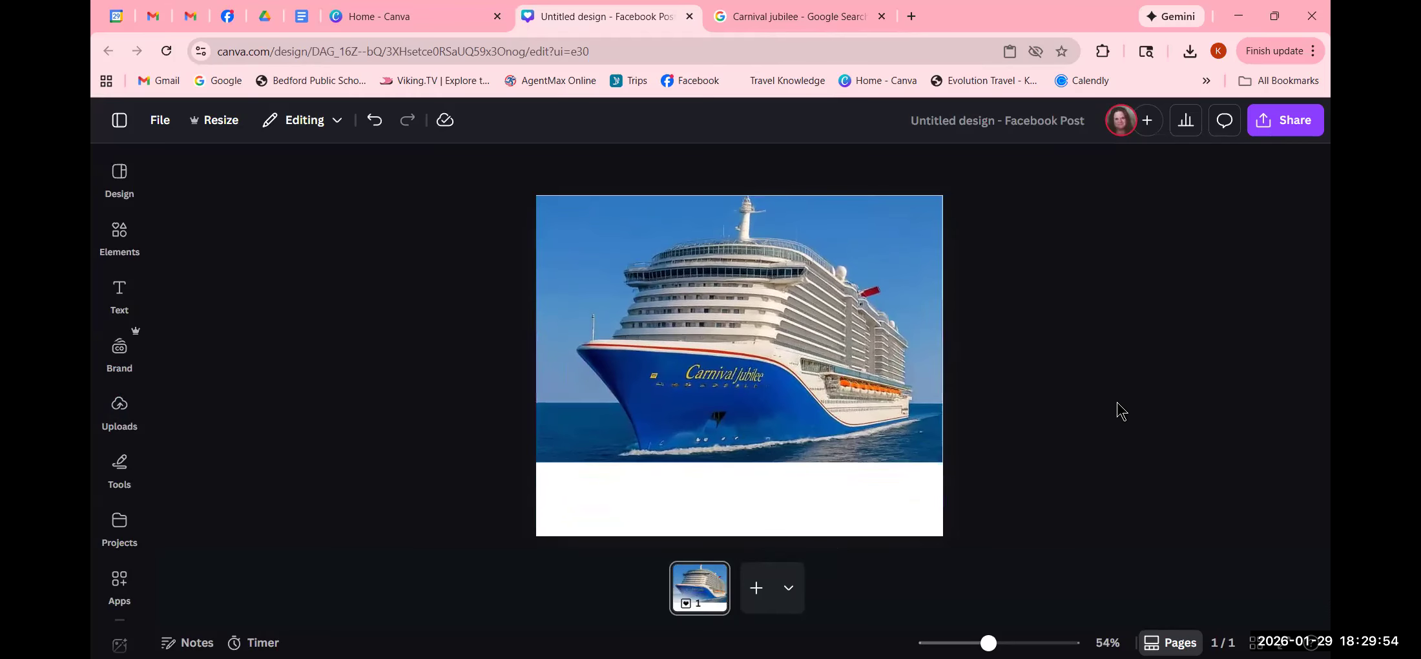
{"action": "left_click", "coordinate": [805, 310]}
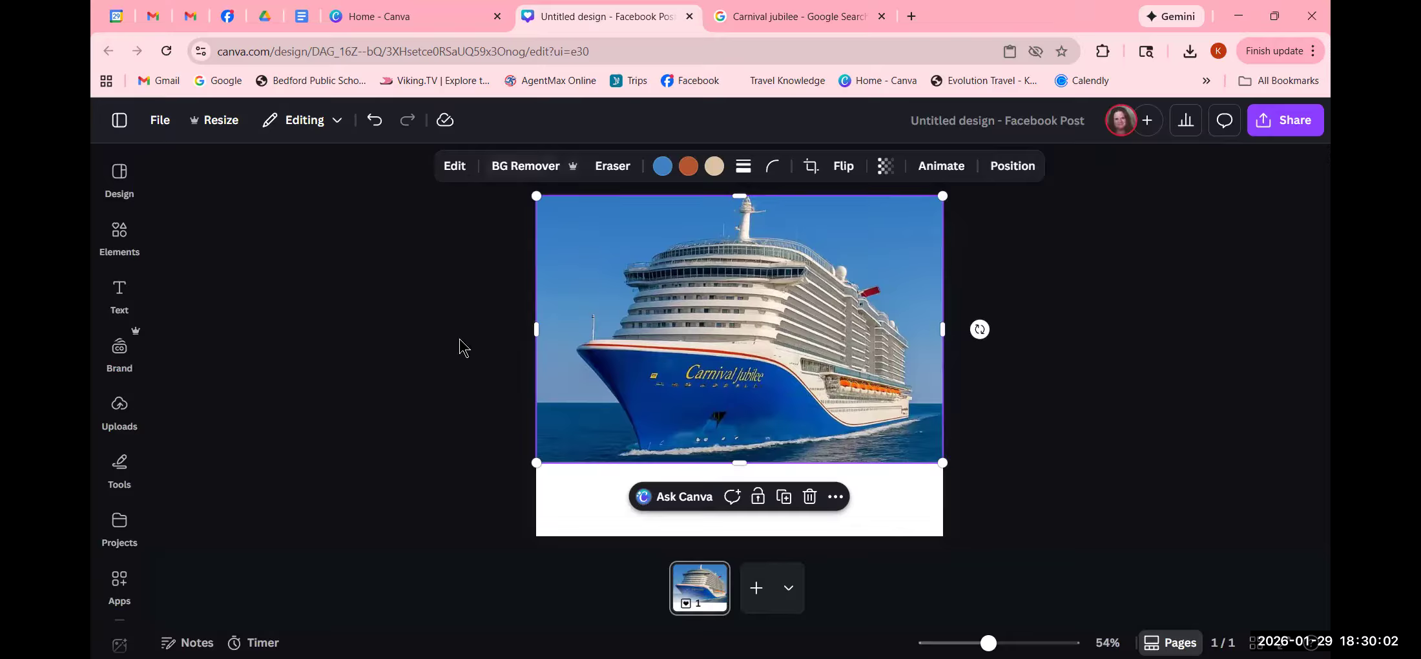
{"action": "left_click", "coordinate": [1003, 168]}
{"action": "left_click", "coordinate": [204, 412]}
{"action": "left_click", "coordinate": [1070, 430]}
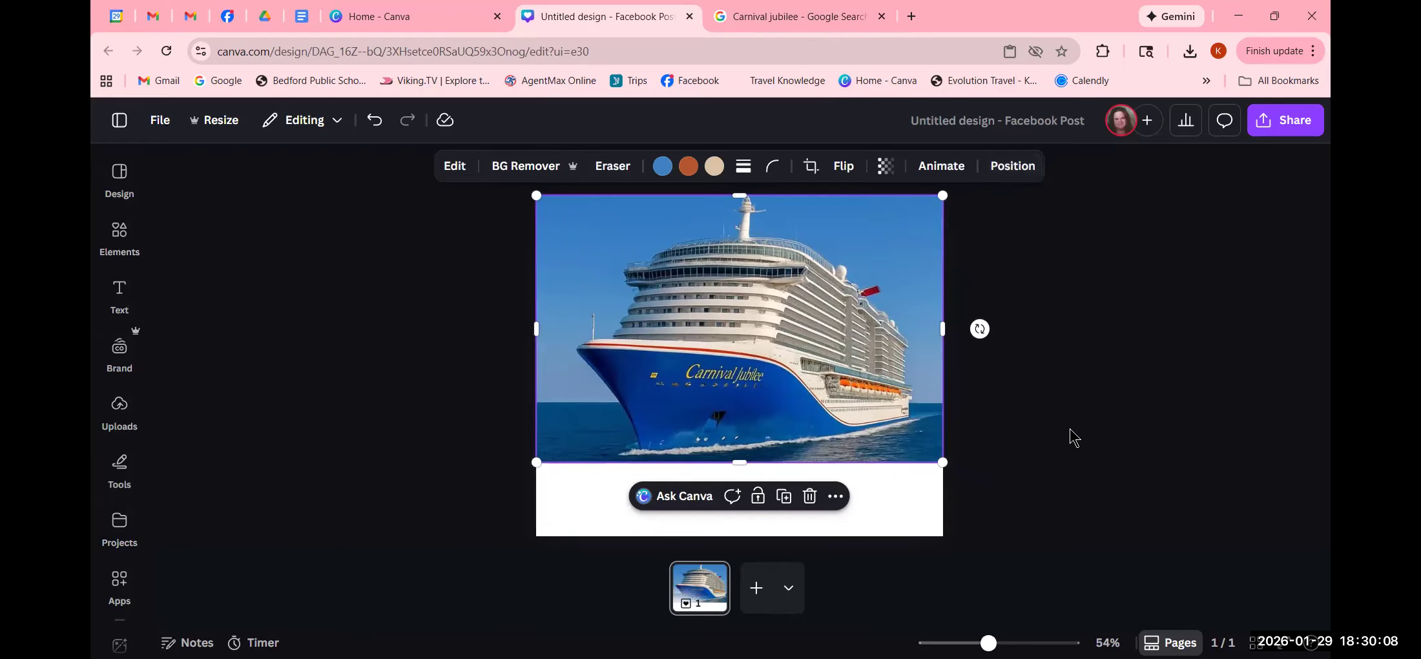
{"action": "left_click", "coordinate": [1069, 437]}
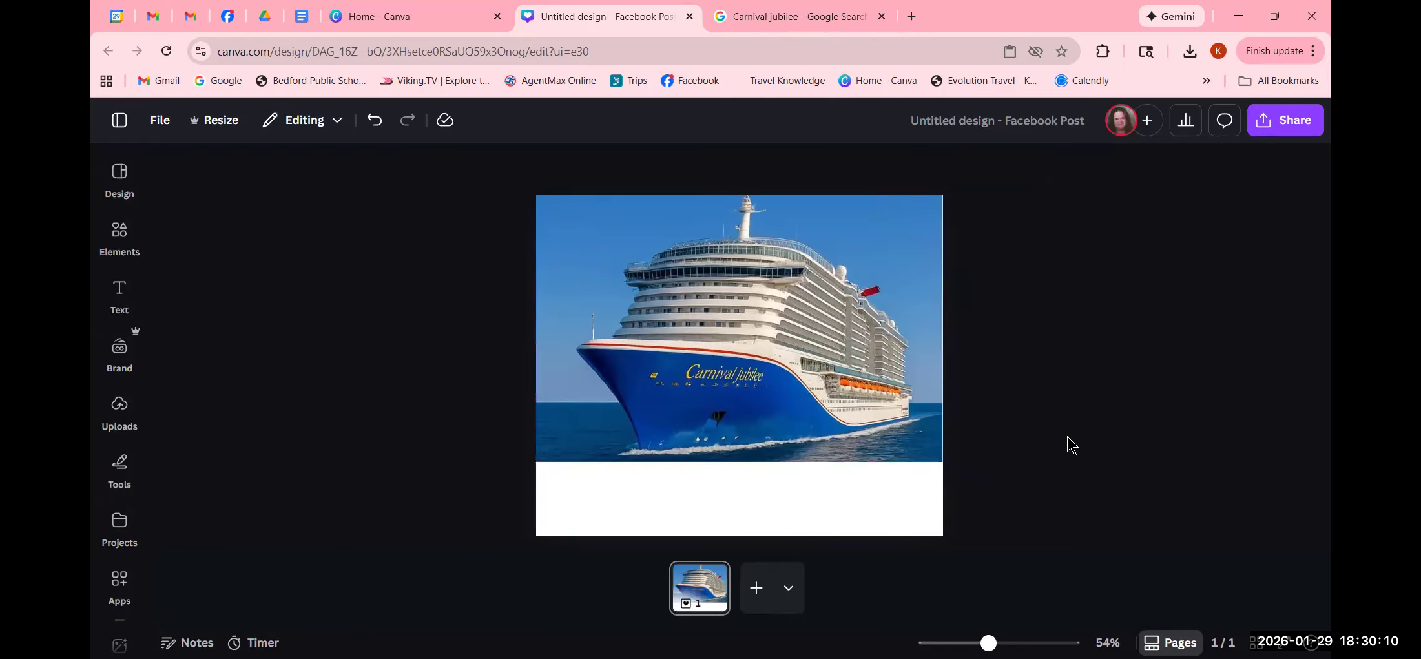
{"action": "left_click", "coordinate": [748, 455]}
{"action": "left_click_drag", "start_coordinate": [740, 463], "coordinate": [742, 460]}
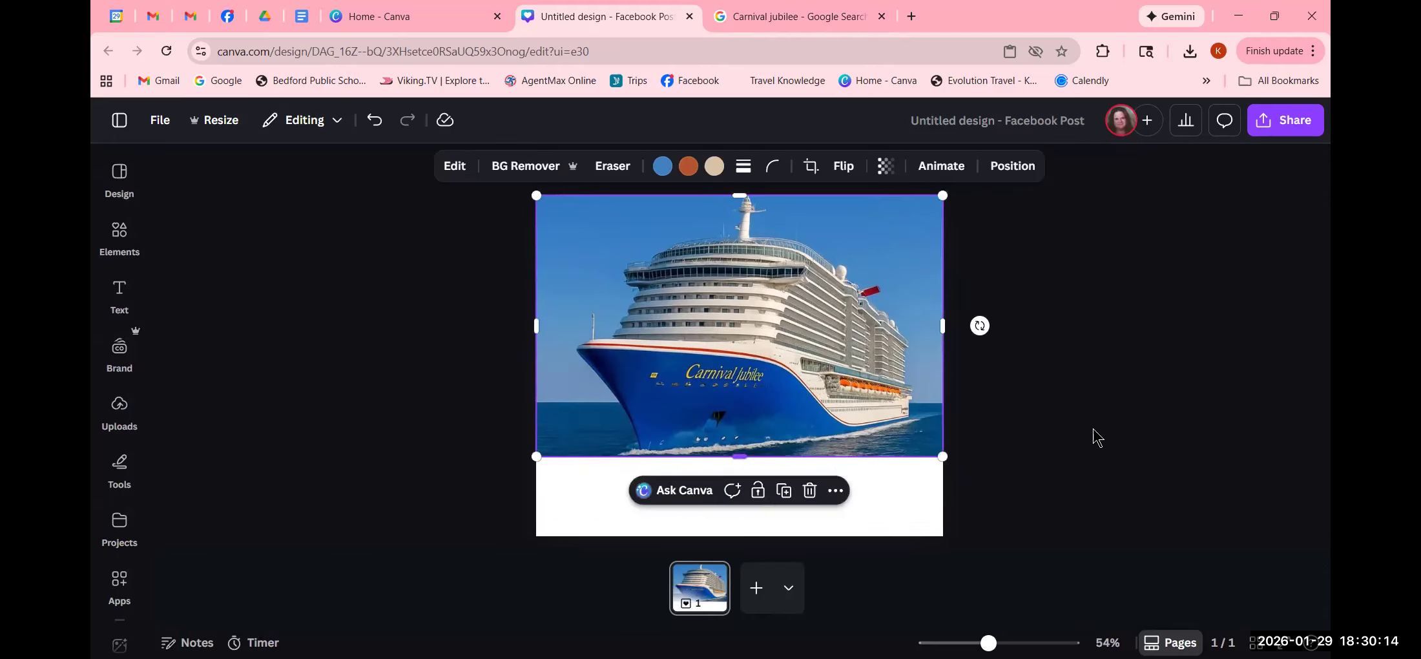
{"action": "left_click", "coordinate": [1112, 436]}
{"action": "left_click", "coordinate": [880, 359]}
{"action": "left_click_drag", "start_coordinate": [941, 326], "coordinate": [941, 329]}
{"action": "left_click", "coordinate": [1064, 387]}
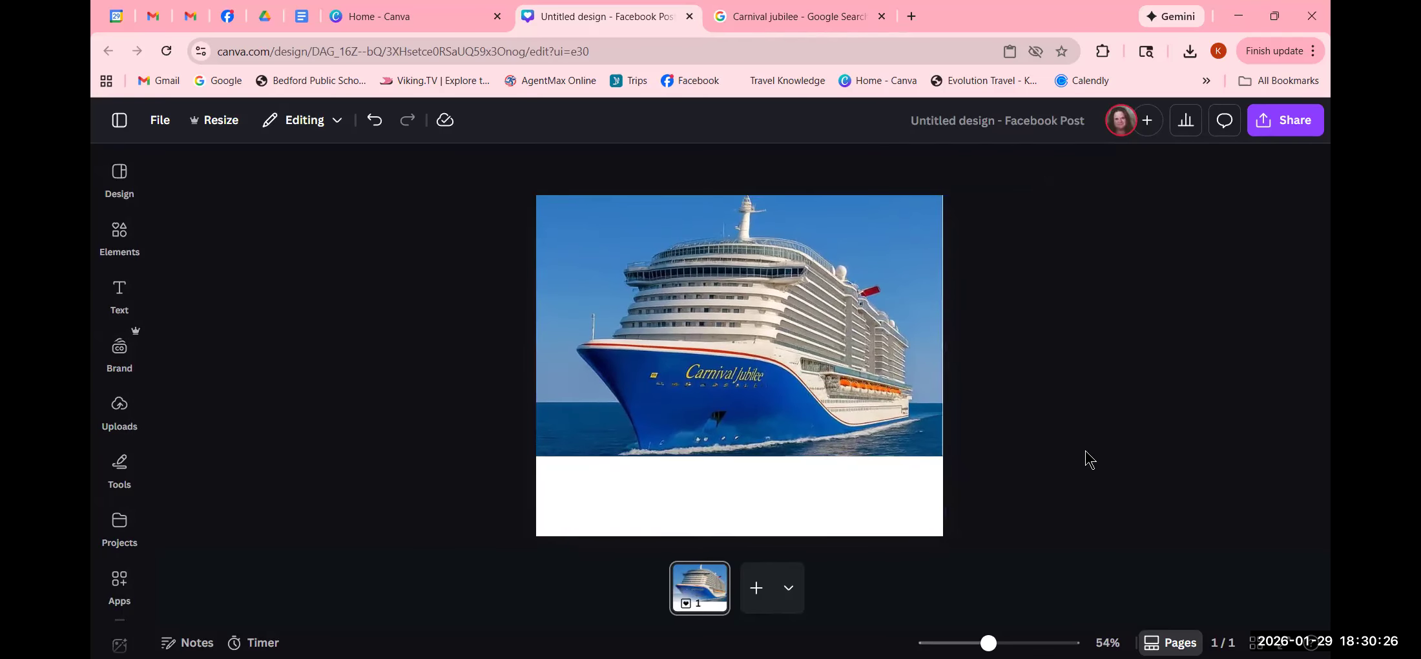
- Try several blues for the page background and settle on the photo's dark azure (#183f62)
{"action": "left_click", "coordinate": [766, 513]}
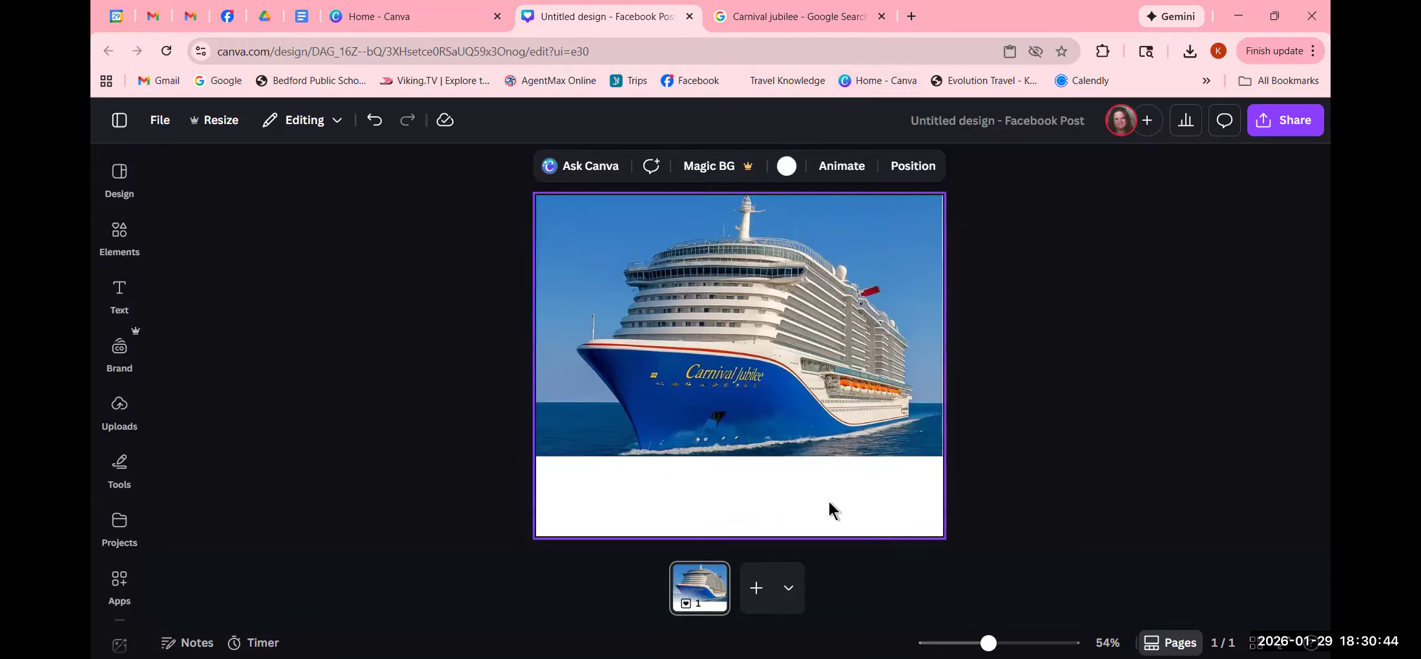
{"action": "left_click", "coordinate": [786, 168]}
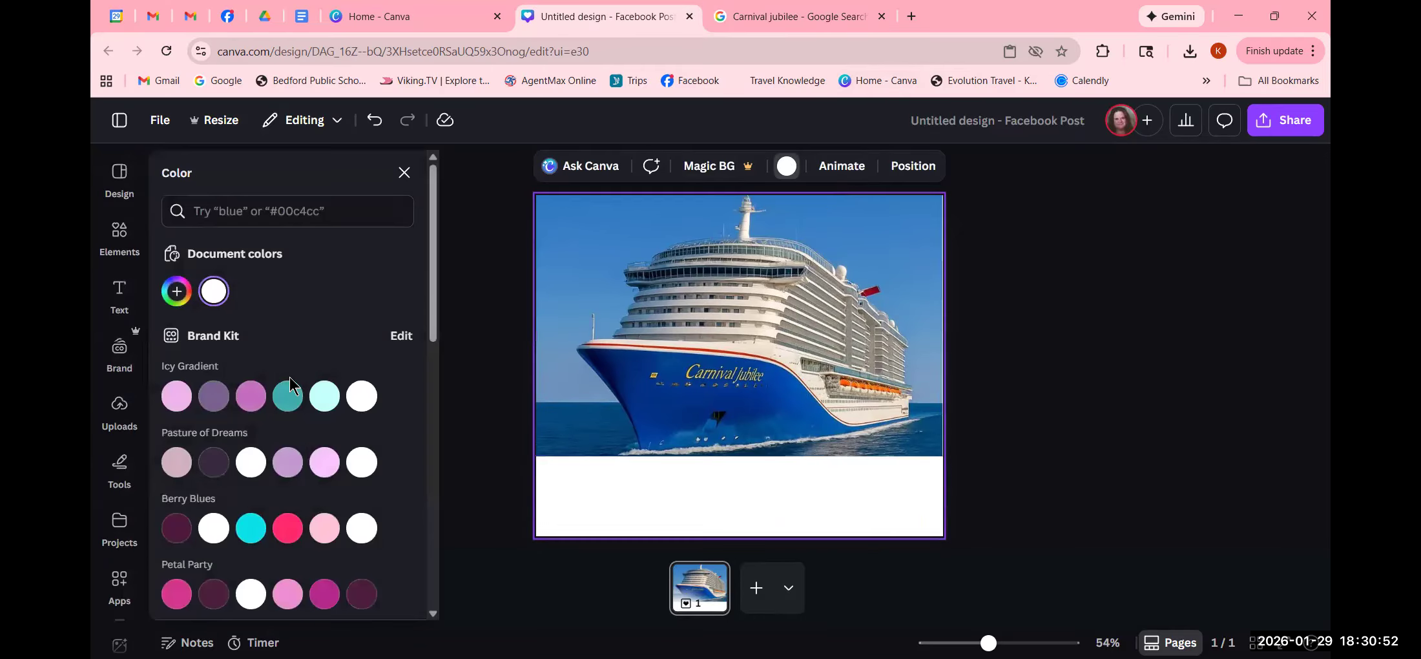
{"action": "scroll", "coordinate": [289, 384], "scroll_direction": "down", "scroll_amount": 4}
{"action": "scroll", "coordinate": [290, 381], "scroll_direction": "up", "scroll_amount": 4}
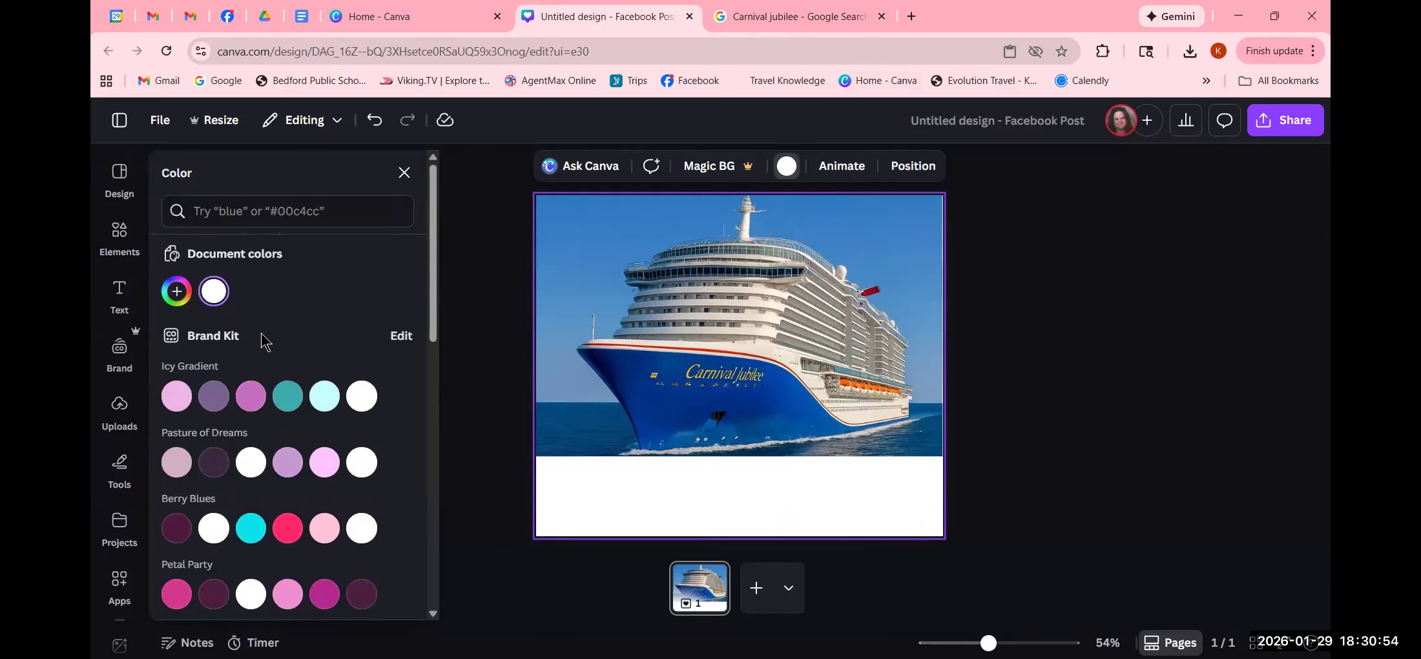
{"action": "scroll", "coordinate": [235, 369], "scroll_direction": "down", "scroll_amount": 3}
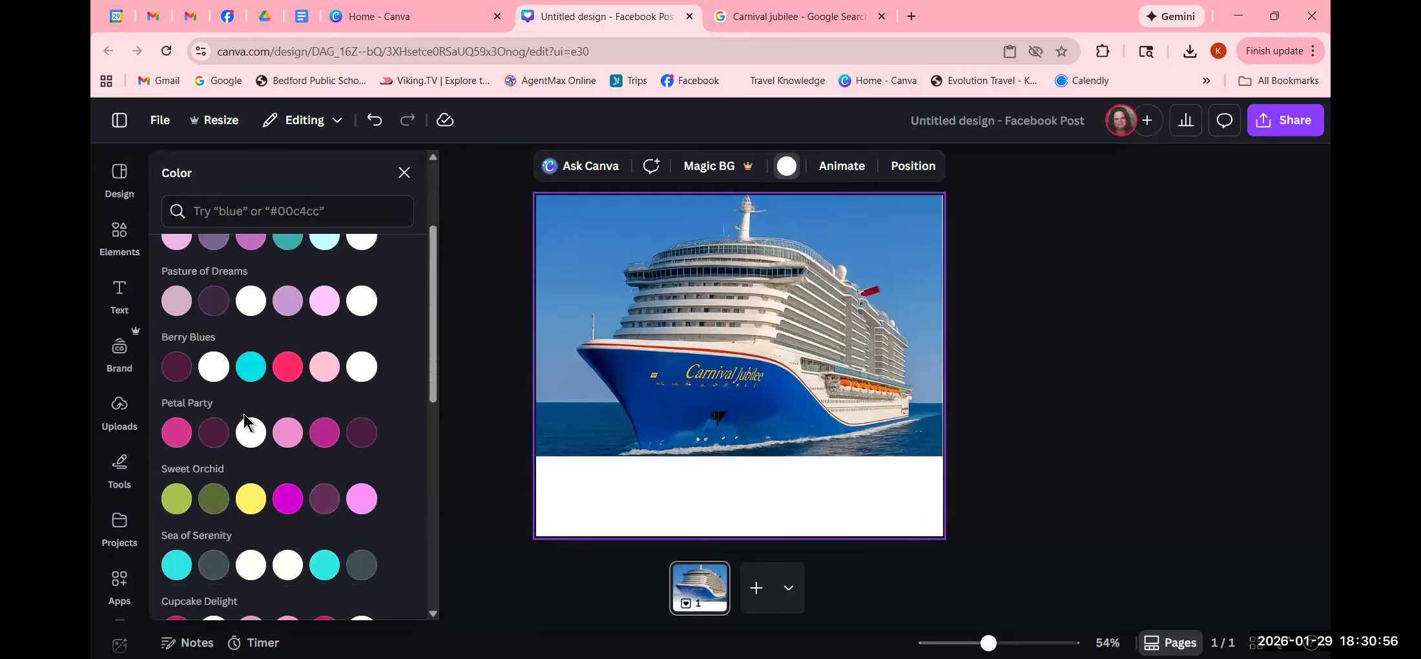
{"action": "scroll", "coordinate": [243, 412], "scroll_direction": "up", "scroll_amount": 3}
{"action": "scroll", "coordinate": [215, 494], "scroll_direction": "down", "scroll_amount": 4}
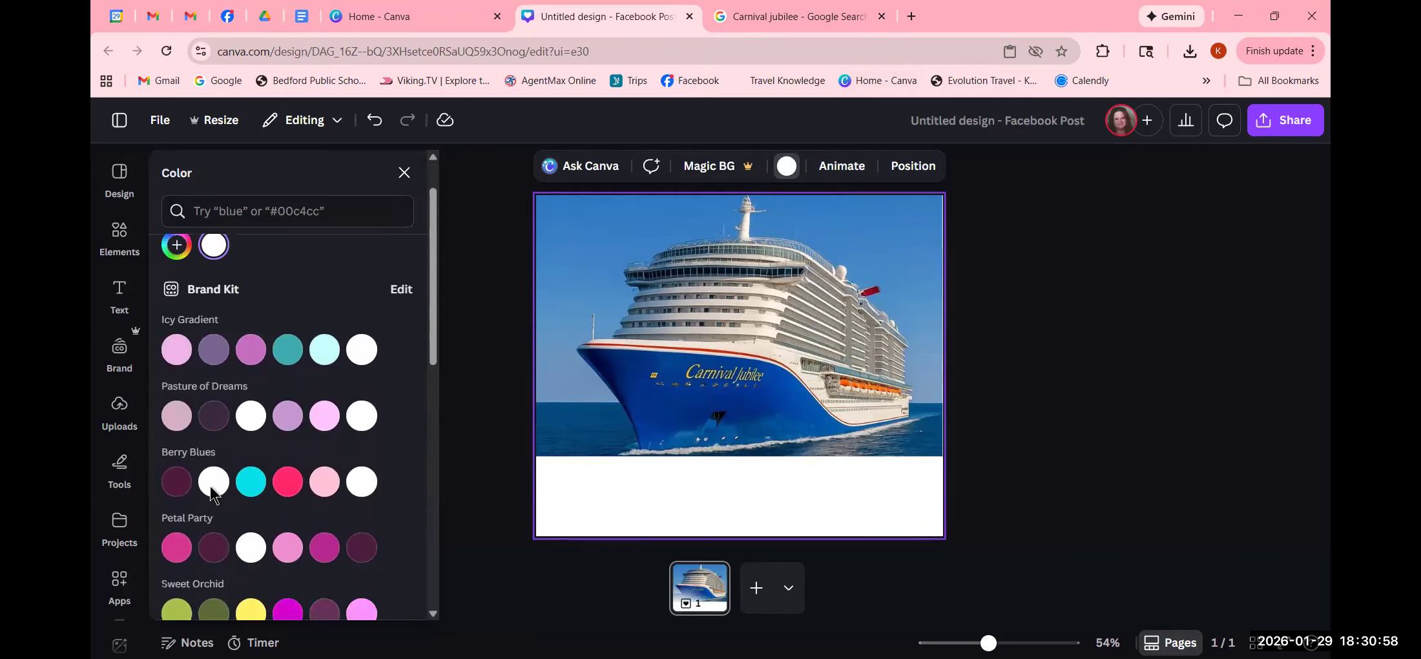
{"action": "scroll", "coordinate": [213, 491], "scroll_direction": "down", "scroll_amount": 10}
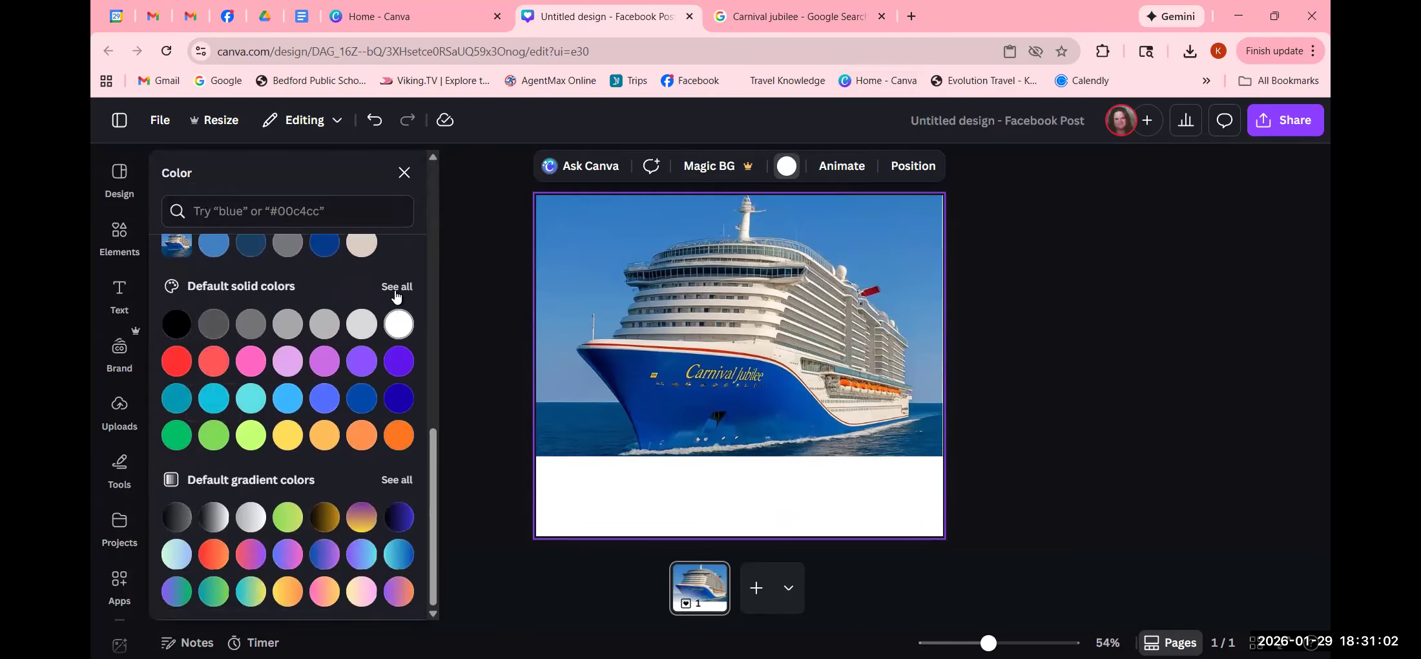
{"action": "scroll", "coordinate": [213, 401], "scroll_direction": "up", "scroll_amount": 3}
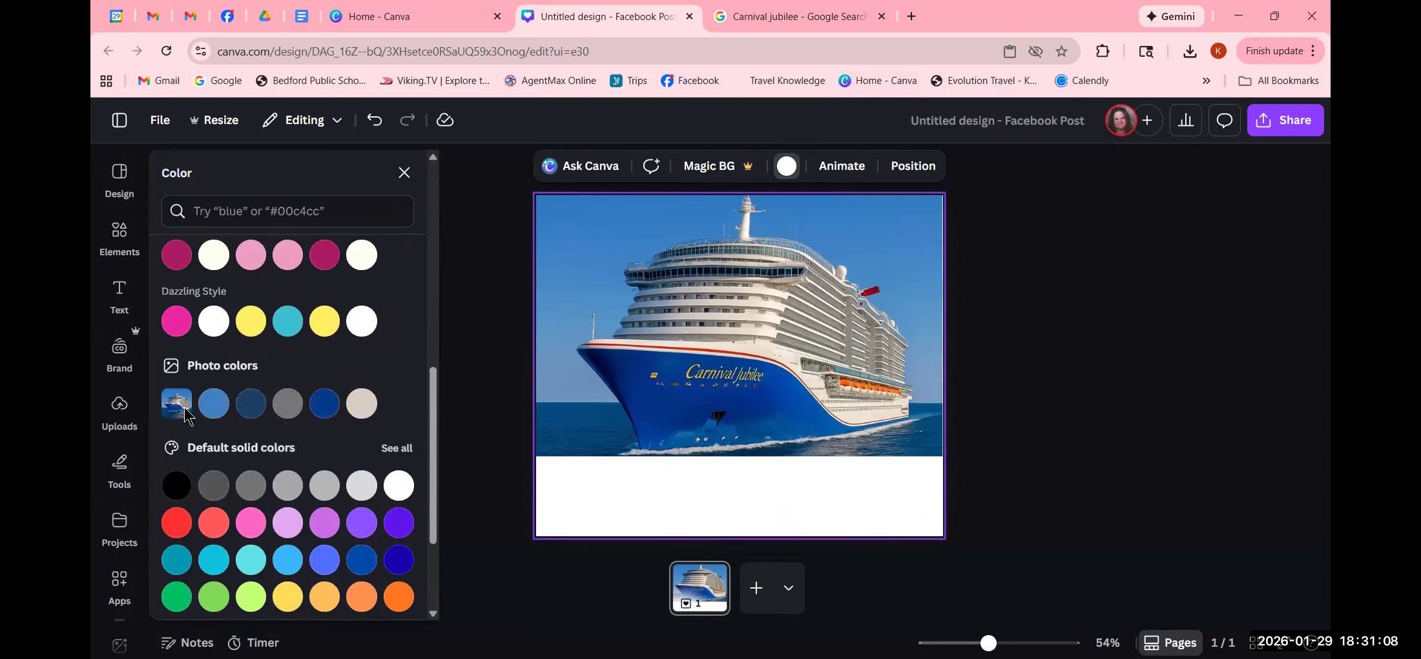
{"action": "left_click", "coordinate": [325, 403]}
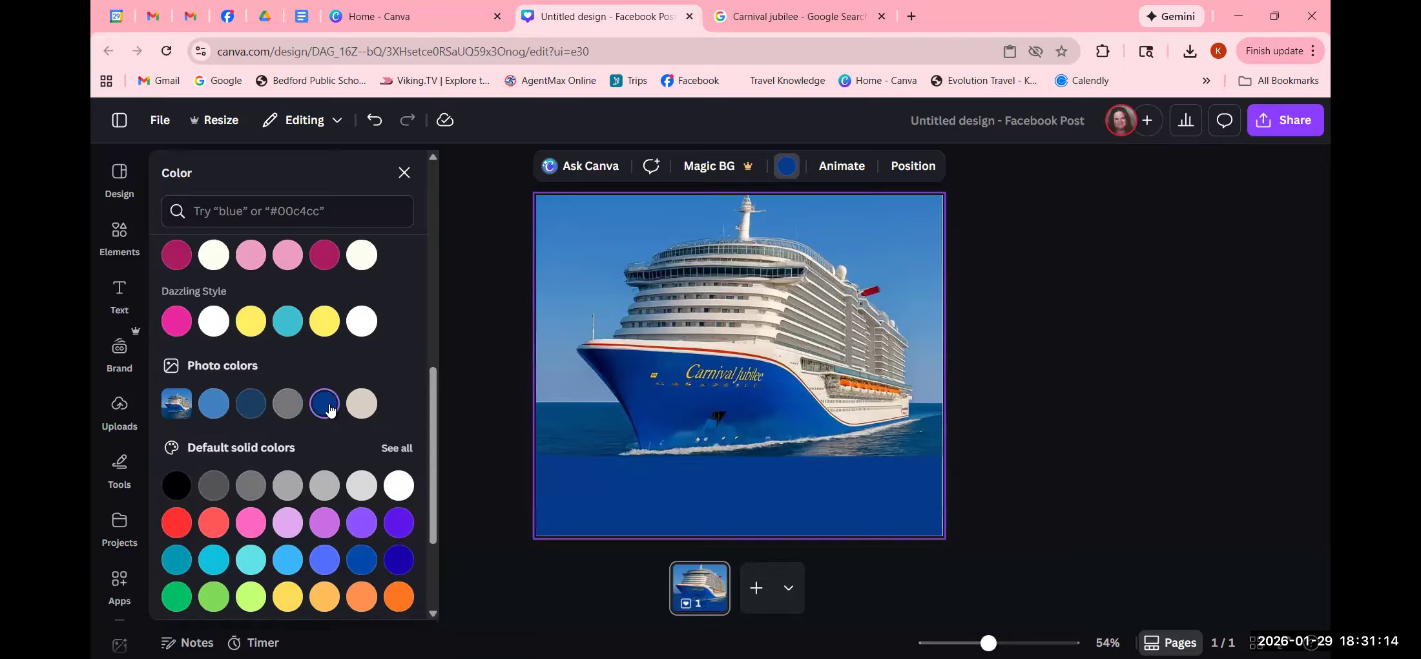
{"action": "left_click", "coordinate": [253, 407]}
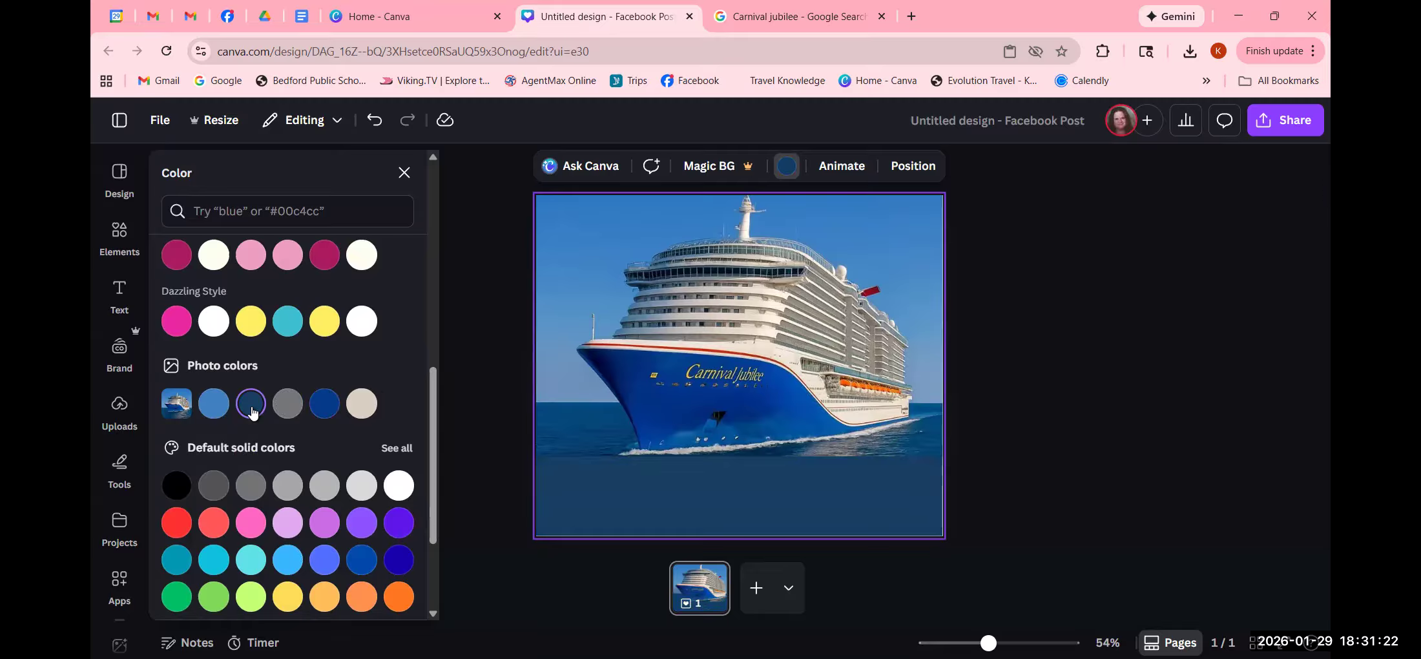
{"action": "left_click", "coordinate": [321, 405]}
{"action": "left_click", "coordinate": [215, 404]}
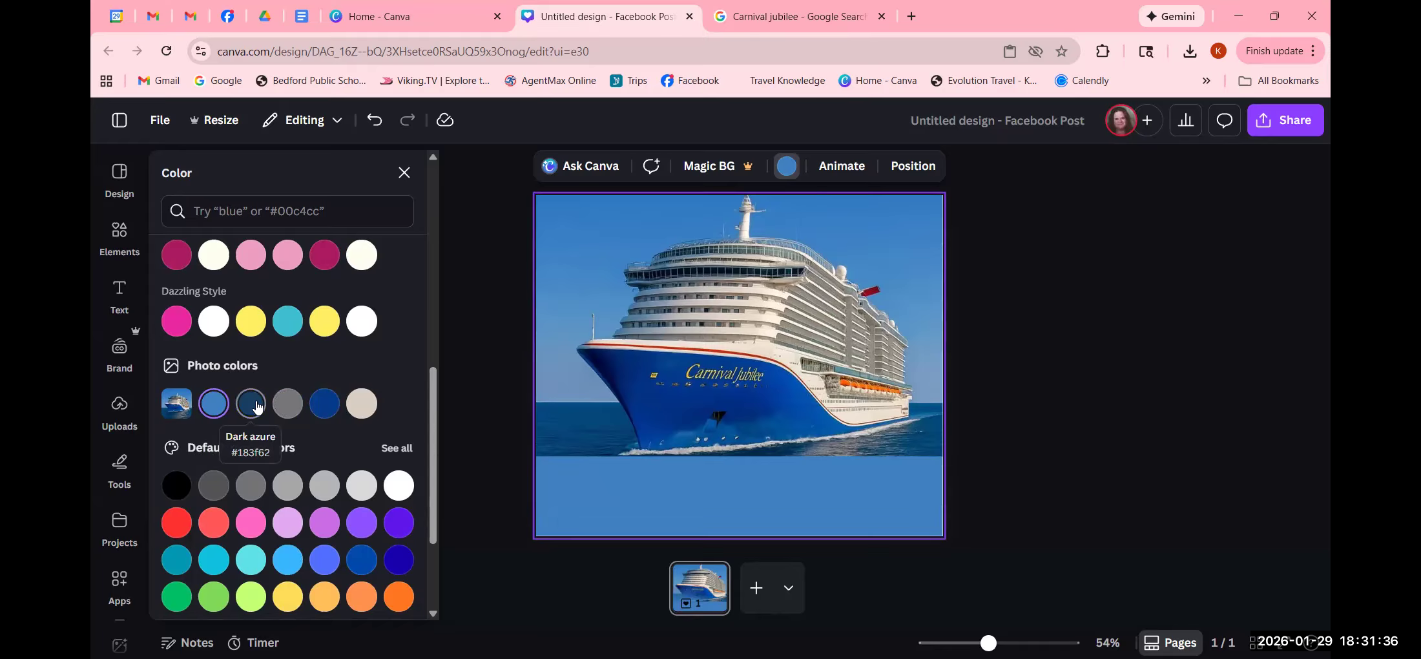
{"action": "left_click", "coordinate": [250, 404]}
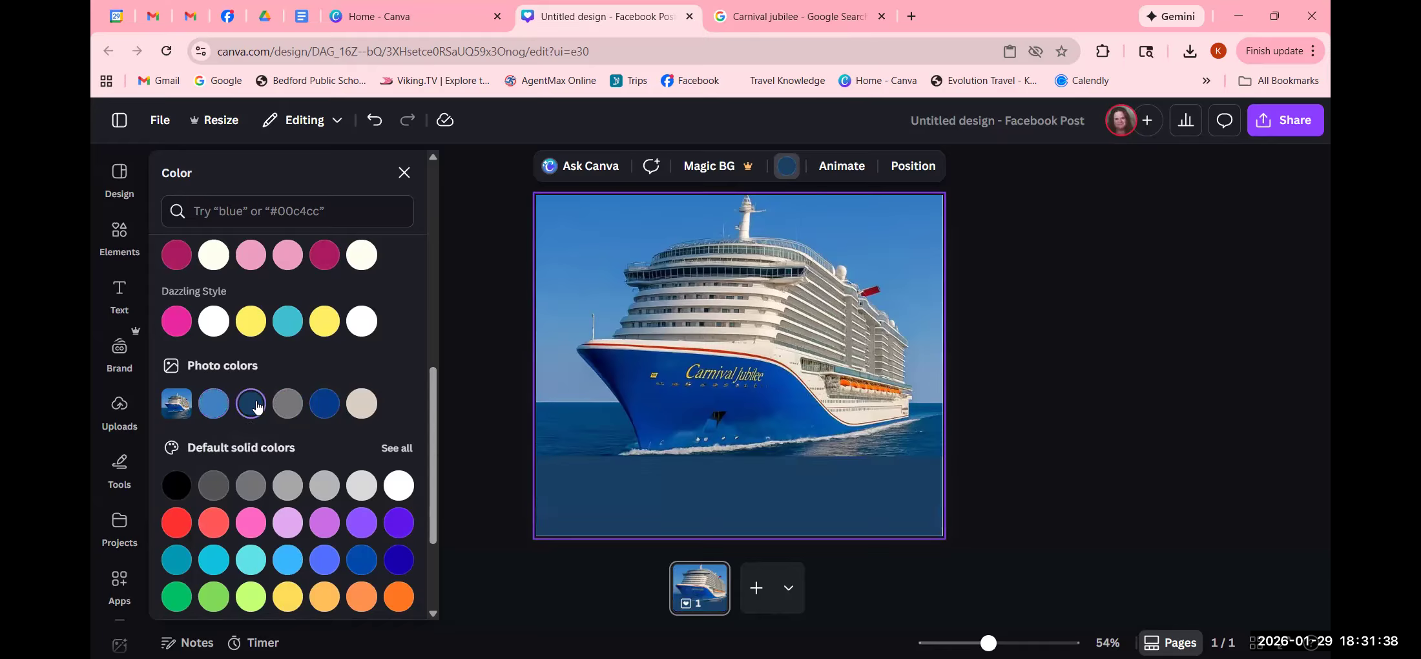
{"action": "left_click", "coordinate": [1041, 441]}
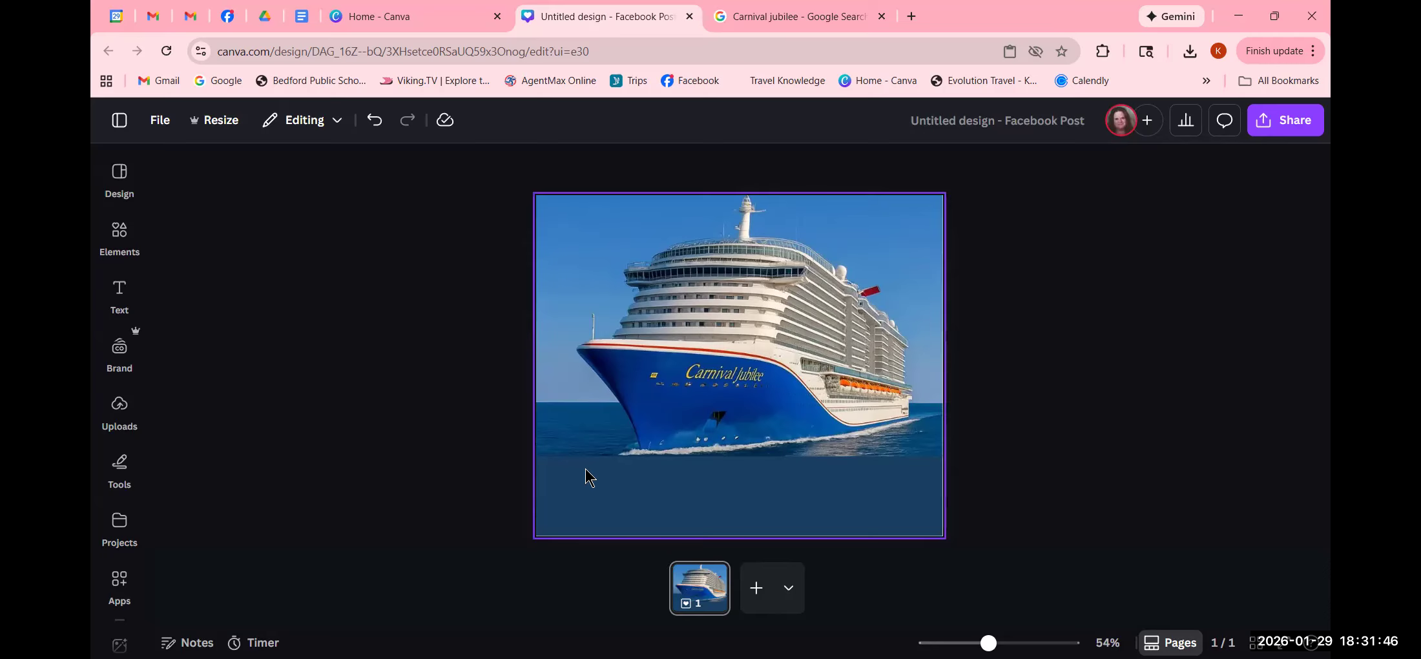
- Add a body text box below the photo with the advisor's name and 'Certified Travel Advisor'
{"action": "left_click", "coordinate": [119, 292]}
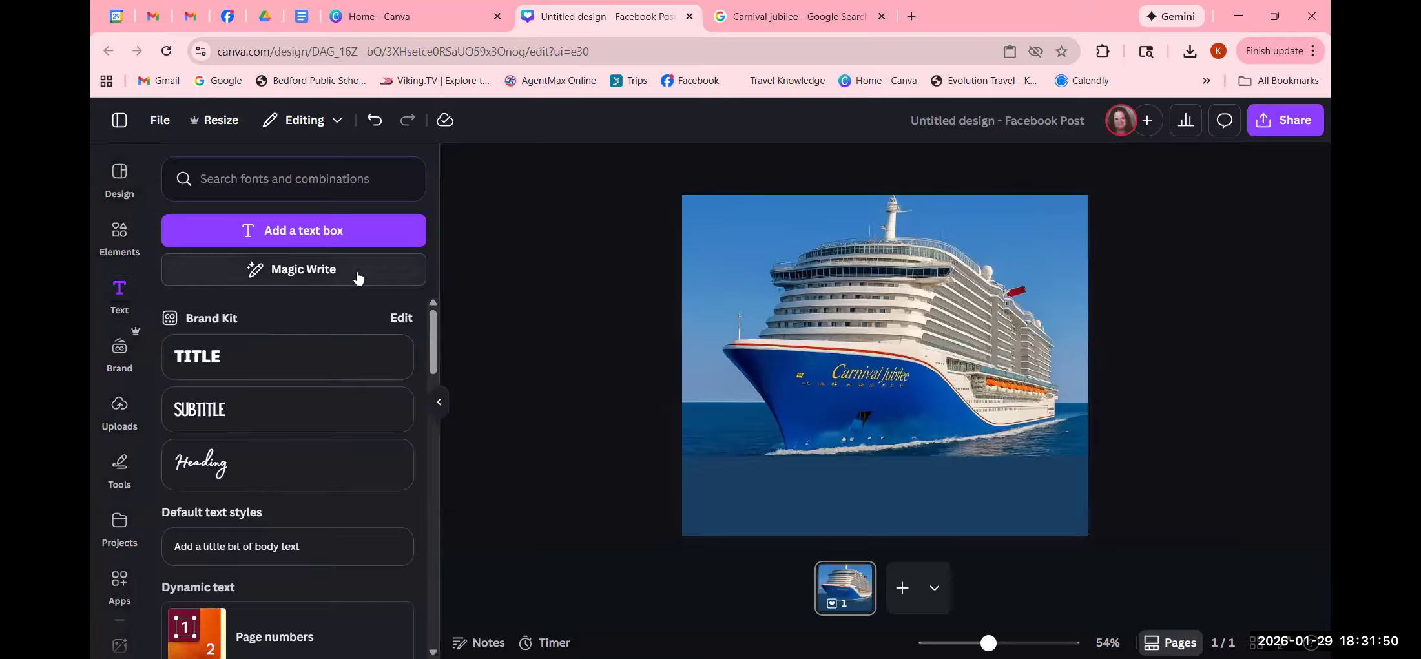
{"action": "left_click", "coordinate": [279, 545]}
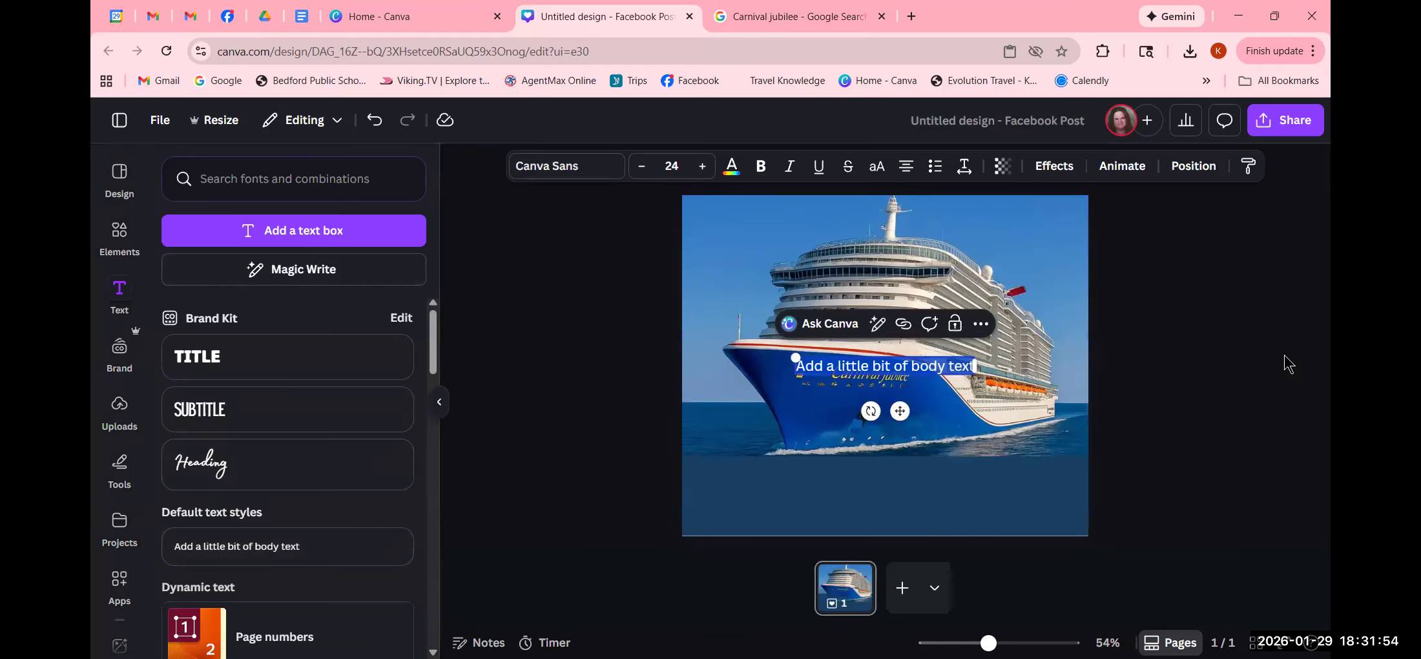
{"action": "left_click", "coordinate": [1238, 374]}
{"action": "left_click_drag", "start_coordinate": [879, 371], "coordinate": [874, 503]}
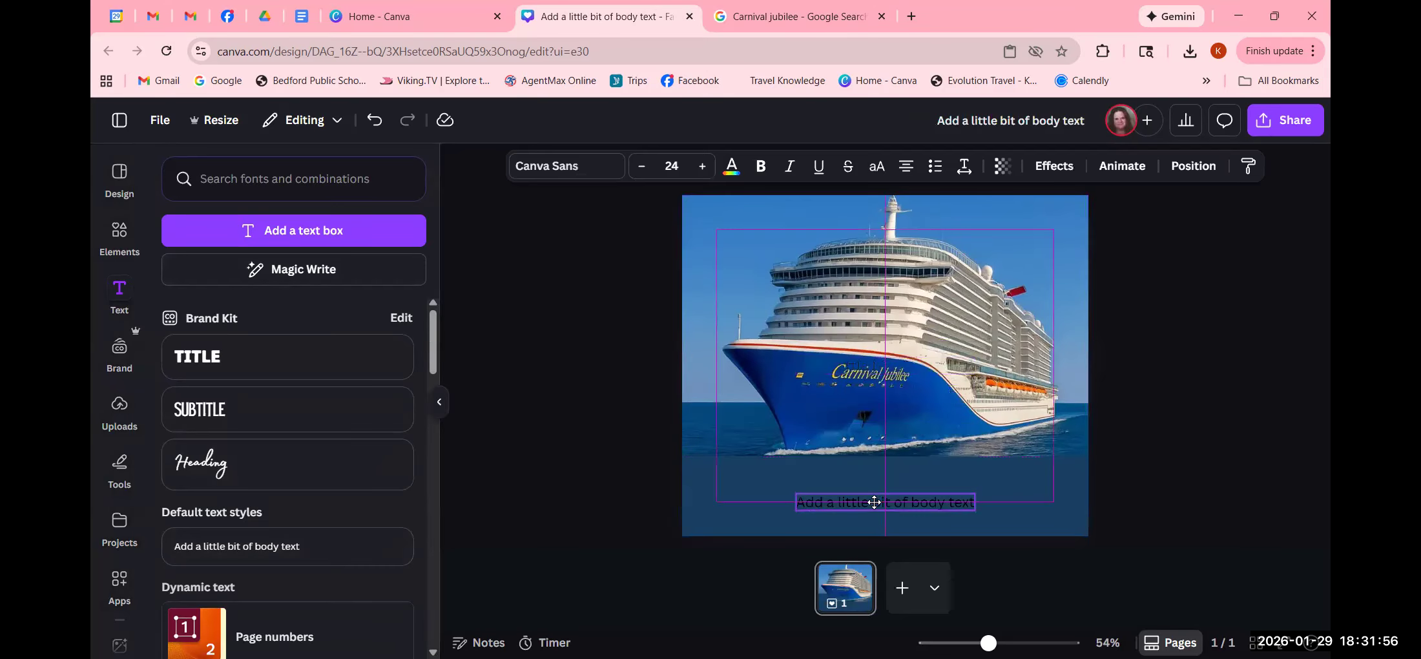
{"action": "double_click", "coordinate": [878, 503]}
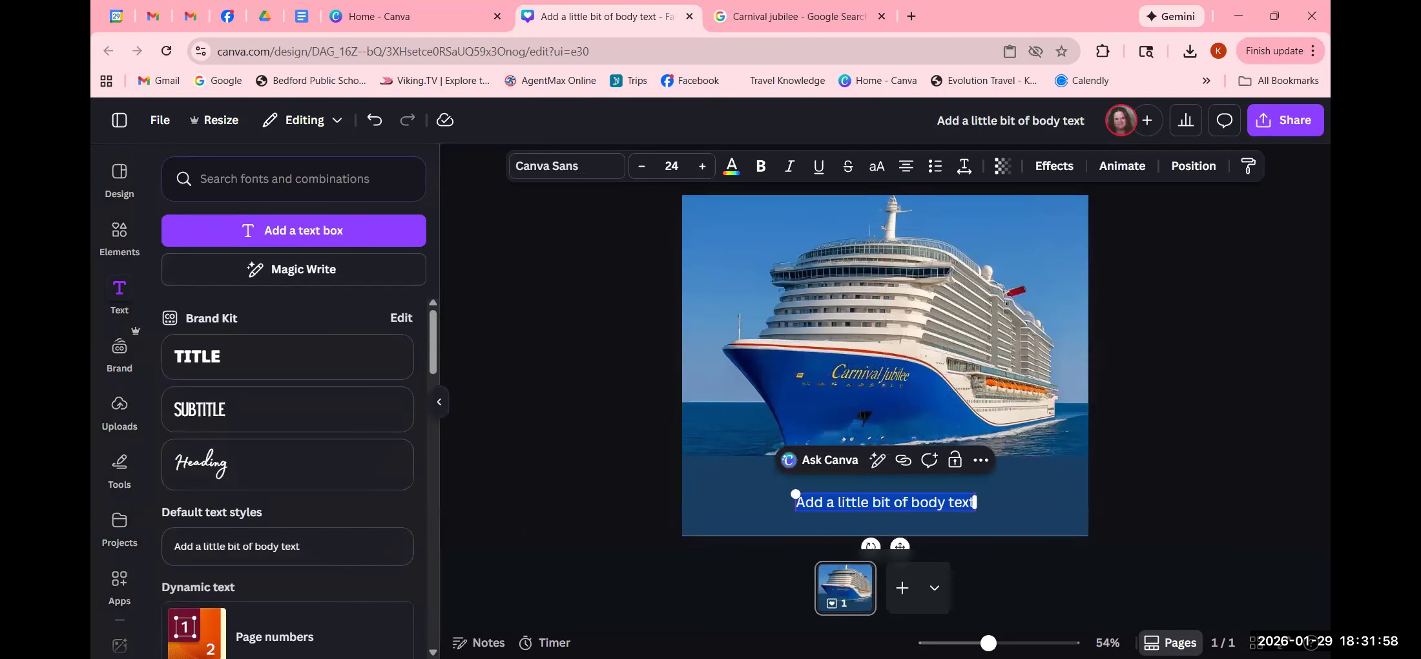
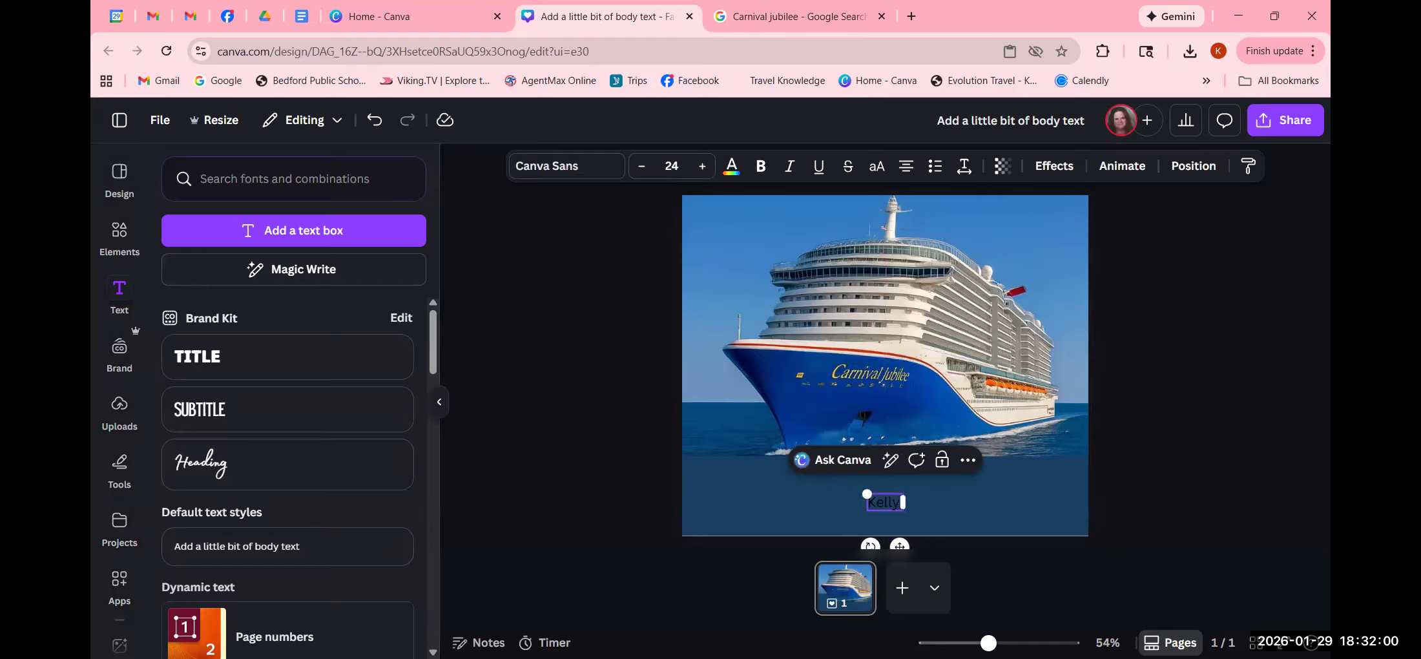
{"action": "key", "text": "Return"}
{"action": "type", "text": "Certified C"}
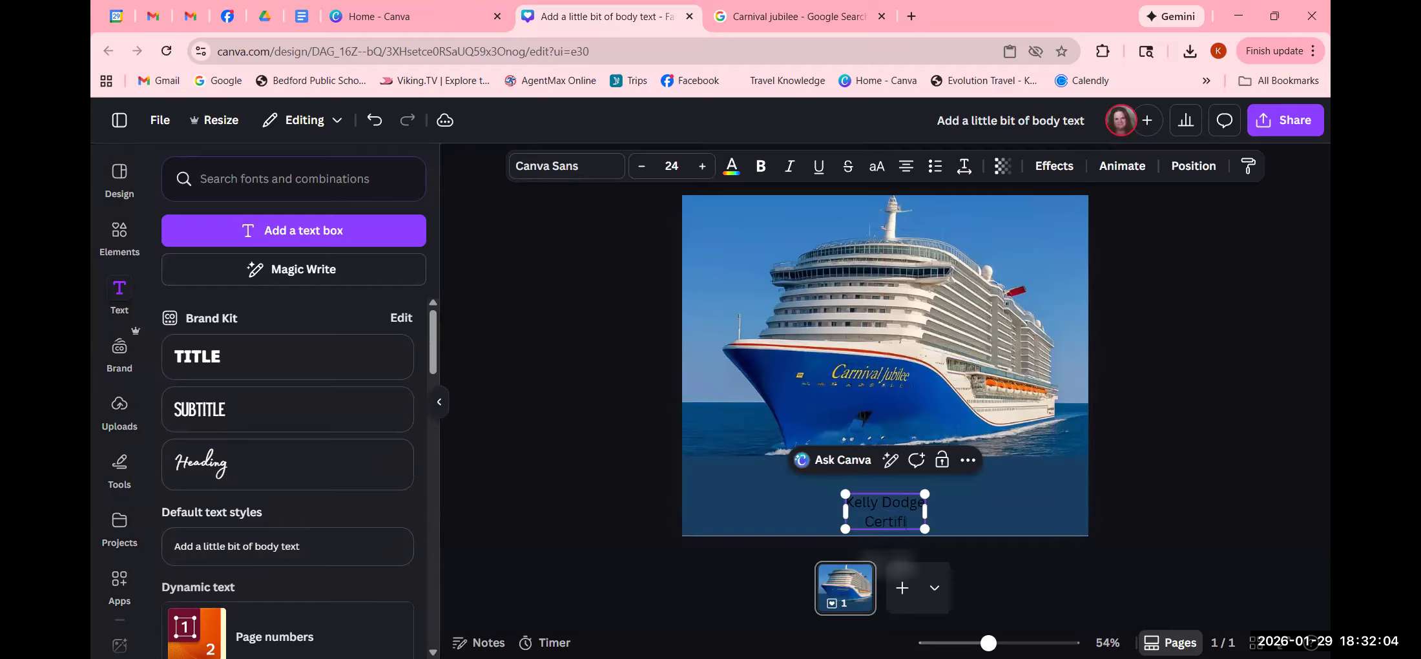
{"action": "key", "text": "BackSpace"}
{"action": "type", "text": "Travel Advisor"}
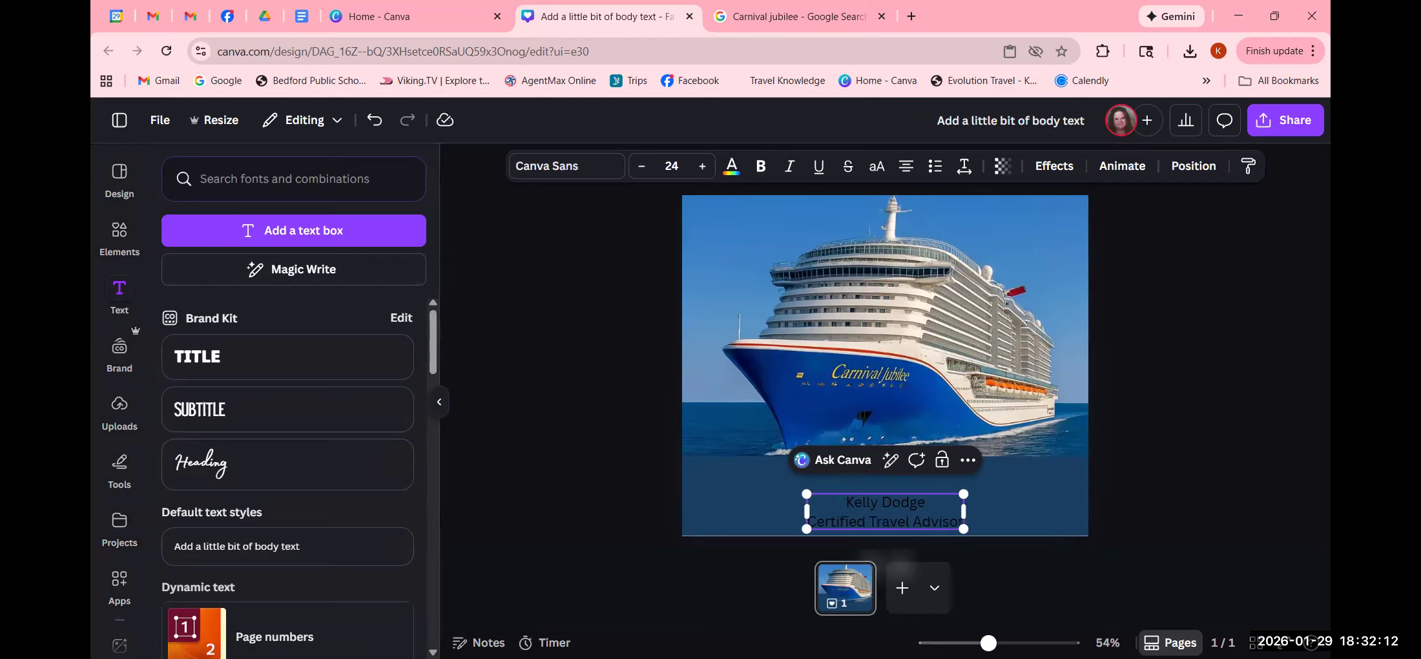
{"action": "key", "text": "Return"}
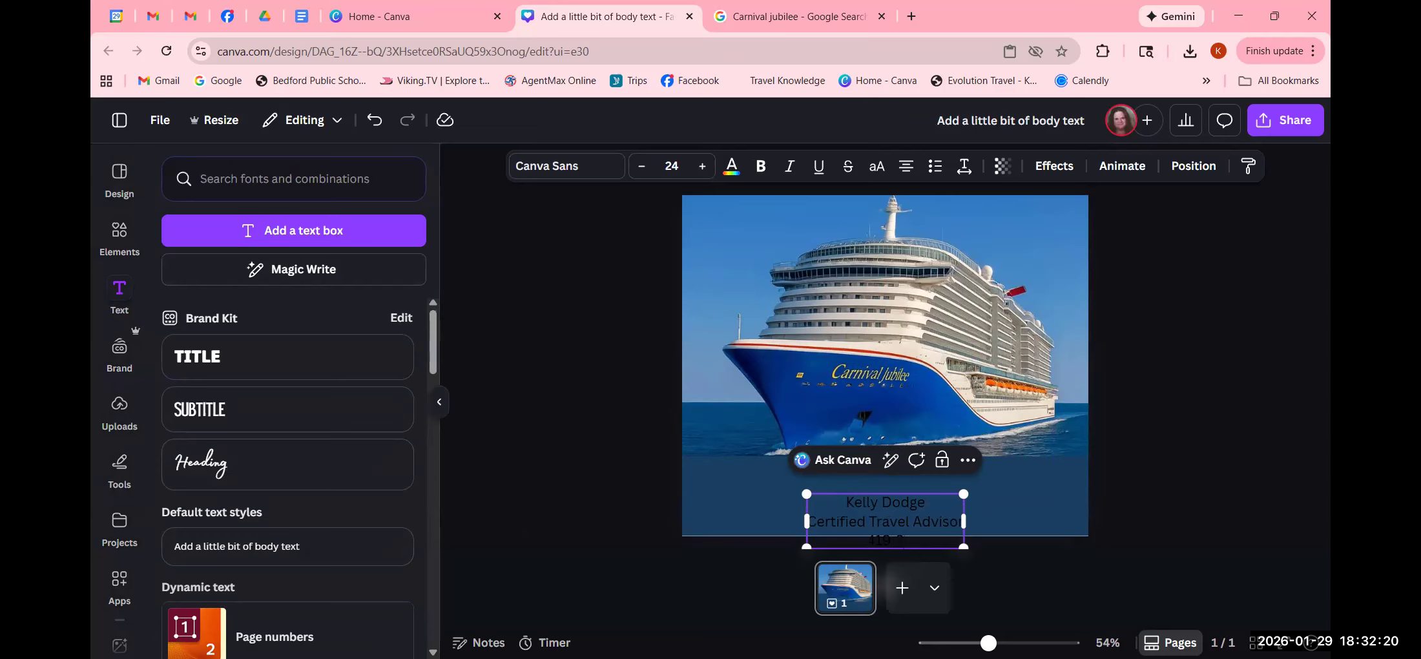
- Finish the phone-number line, then move the contact text block up and enlarge it
{"action": "type", "text": "519"}
{"action": "left_click", "coordinate": [1218, 455]}
{"action": "left_click_drag", "start_coordinate": [855, 529], "coordinate": [903, 496]}
{"action": "left_click_drag", "start_coordinate": [803, 470], "coordinate": [768, 459]}
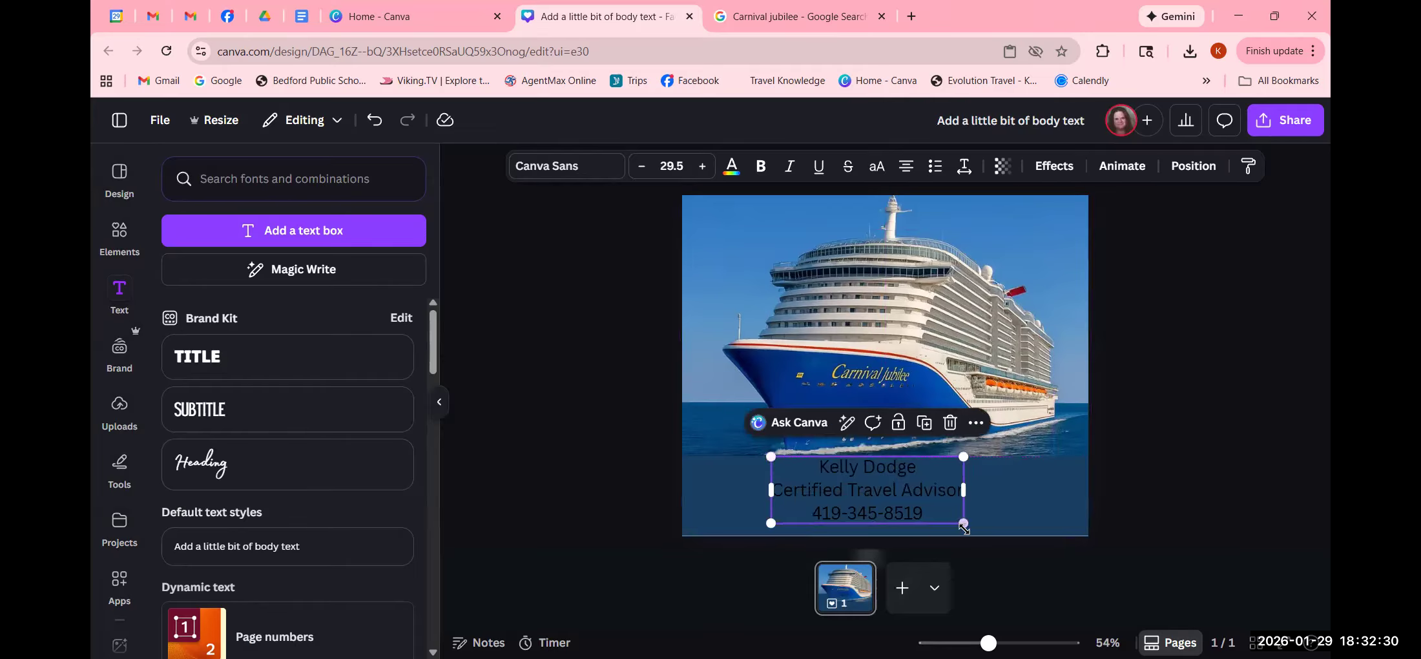
{"action": "left_click_drag", "start_coordinate": [963, 524], "coordinate": [1000, 539]}
{"action": "left_click", "coordinate": [1277, 501]}
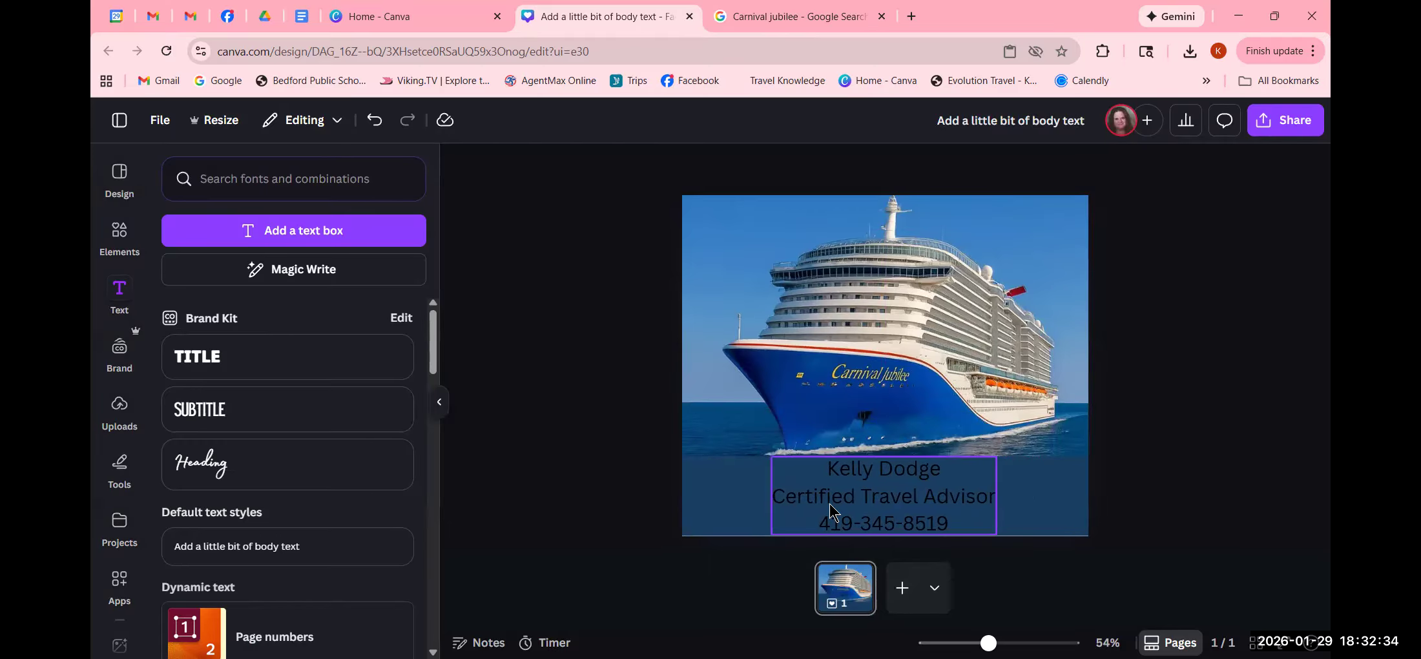
{"action": "left_click", "coordinate": [829, 503]}
{"action": "left_click", "coordinate": [1202, 438]}
{"action": "left_click", "coordinate": [948, 500]}
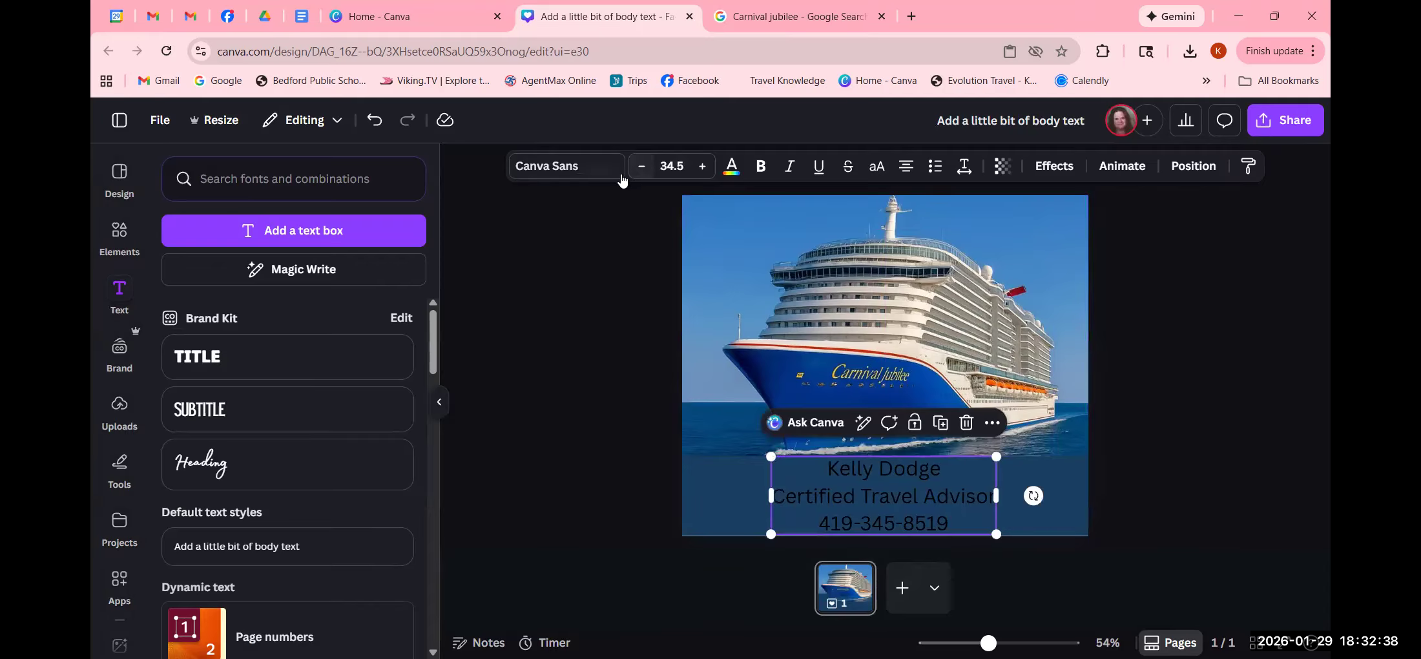
- Adjust the contact text to size 34.5 with the size buttons and open the font list
{"action": "left_click", "coordinate": [641, 167]}
{"action": "left_click", "coordinate": [641, 167]}
{"action": "left_click", "coordinate": [642, 167]}
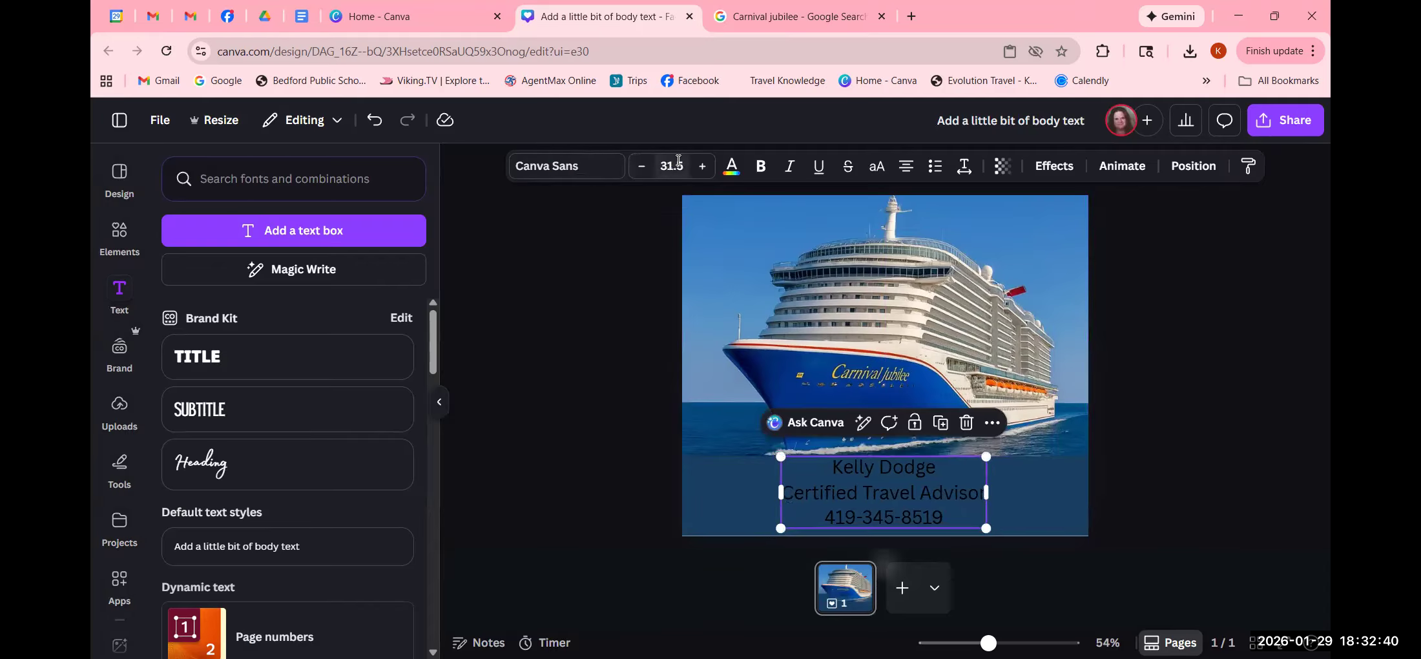
{"action": "left_click", "coordinate": [702, 168]}
{"action": "left_click", "coordinate": [701, 167]}
{"action": "left_click", "coordinate": [702, 168]}
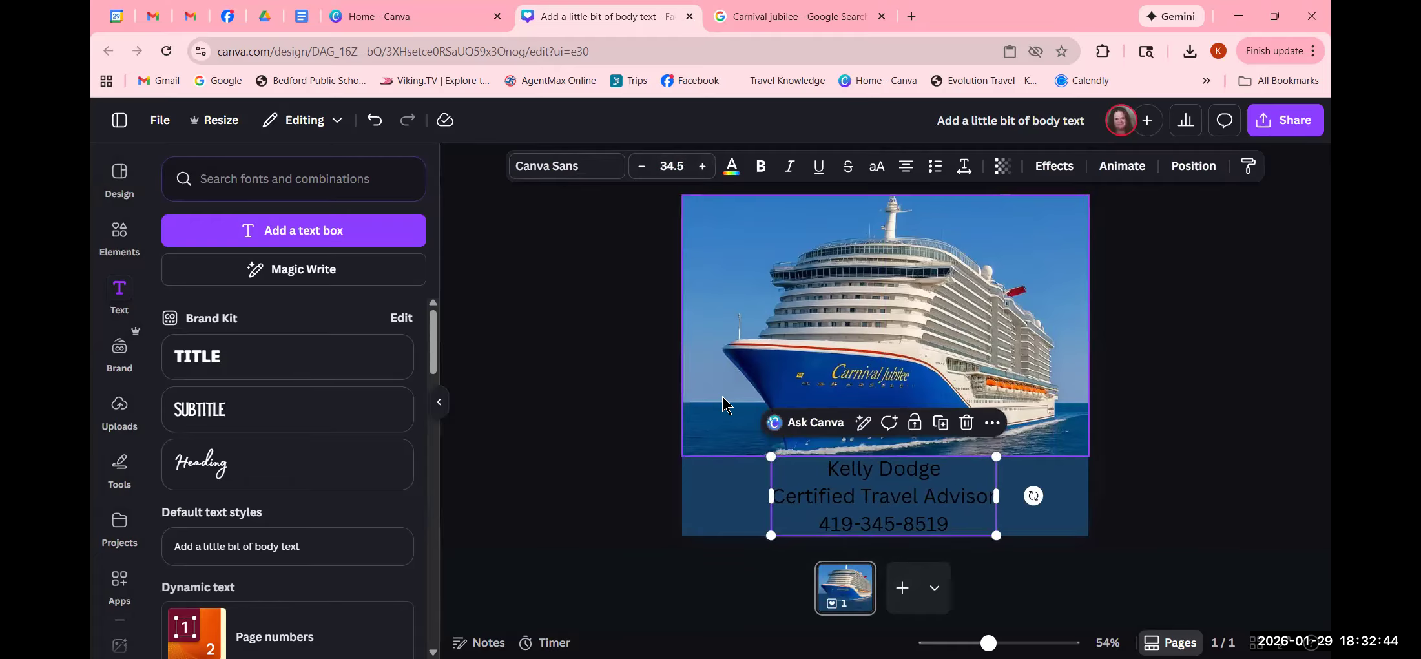
{"action": "left_click", "coordinate": [623, 432]}
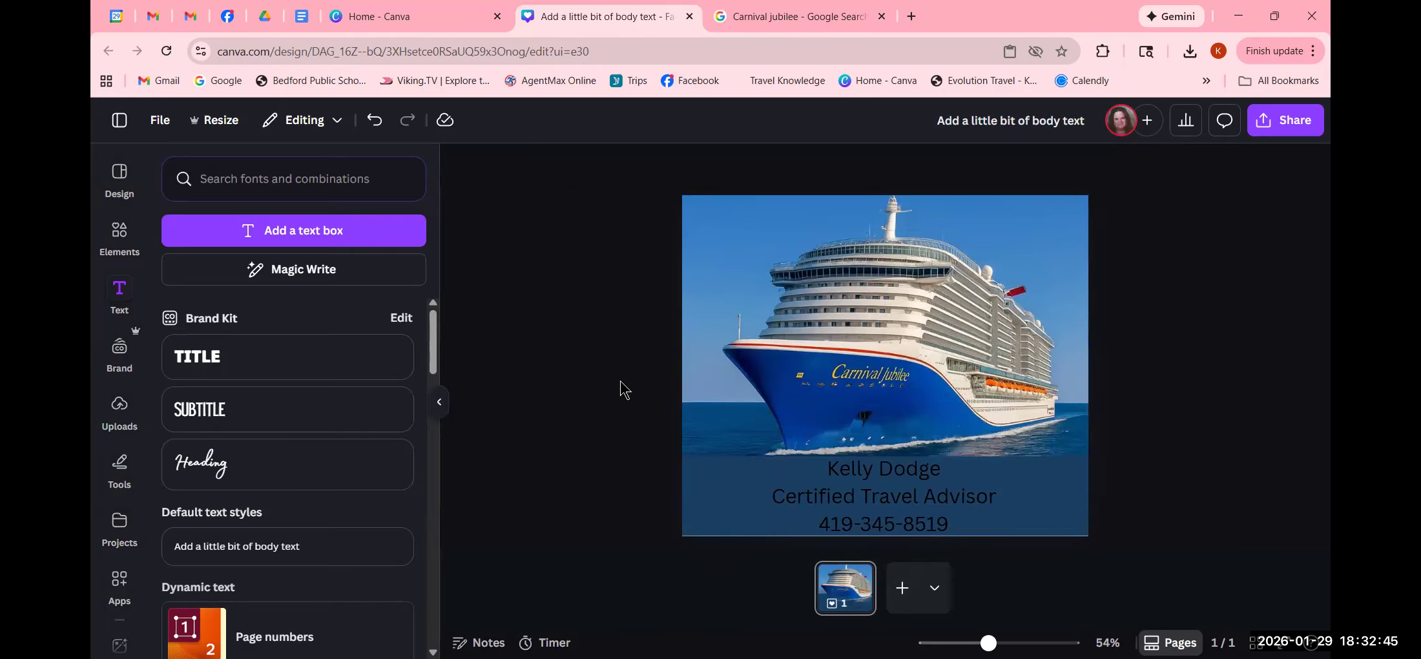
{"action": "left_click", "coordinate": [899, 499]}
{"action": "left_click", "coordinate": [541, 167]}
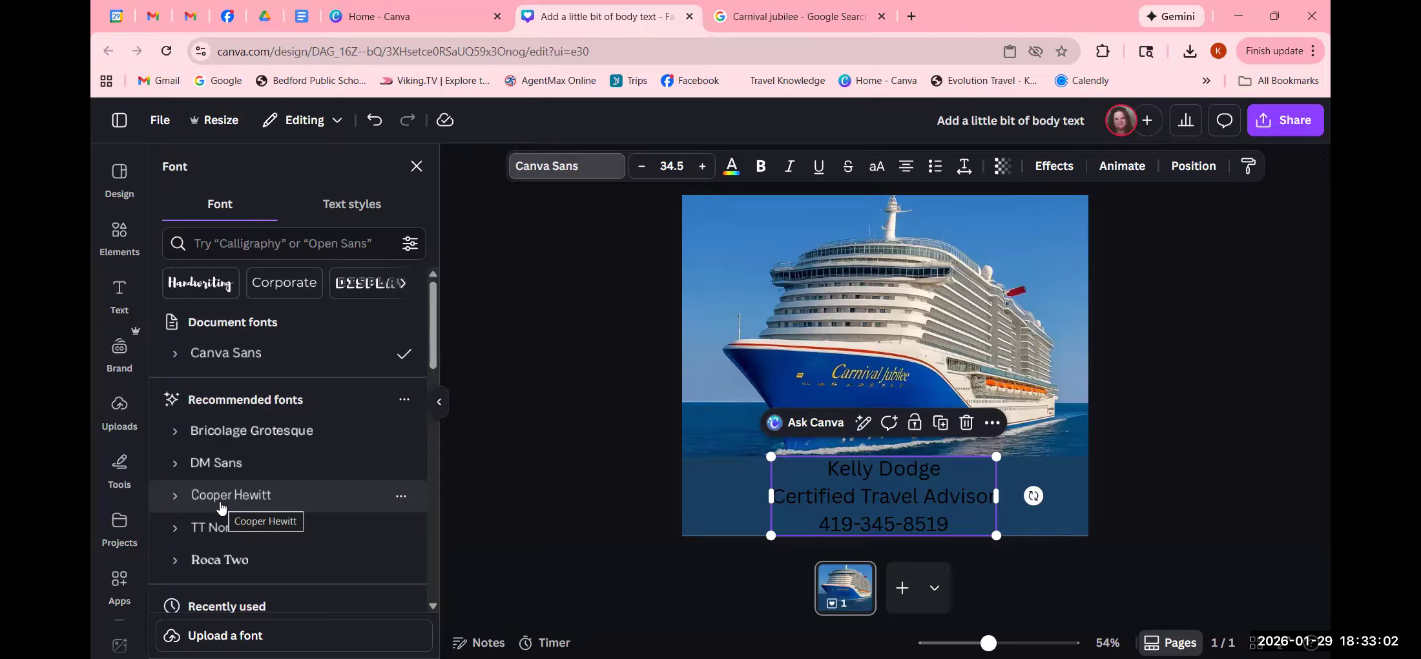
- Set the contact text to bold Albertus Nova
{"action": "scroll", "coordinate": [242, 441], "scroll_direction": "down", "scroll_amount": 3}
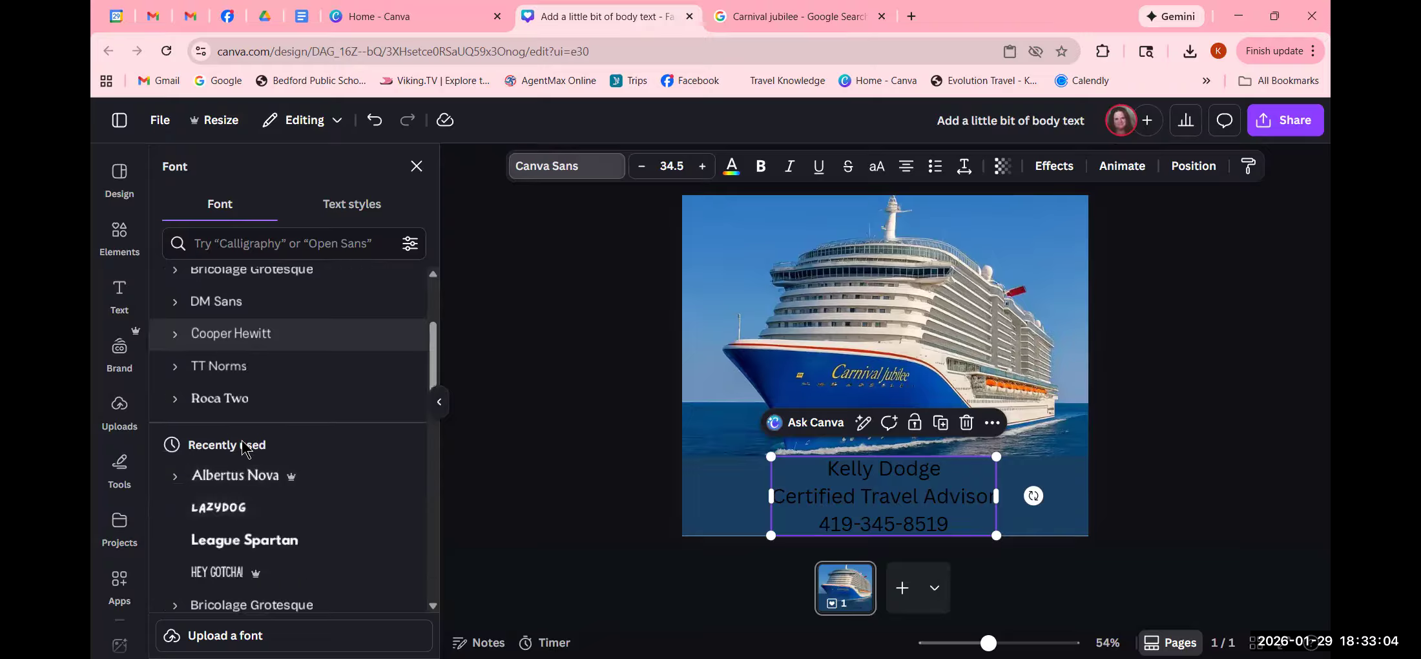
{"action": "left_click", "coordinate": [260, 487]}
{"action": "left_click", "coordinate": [799, 529]}
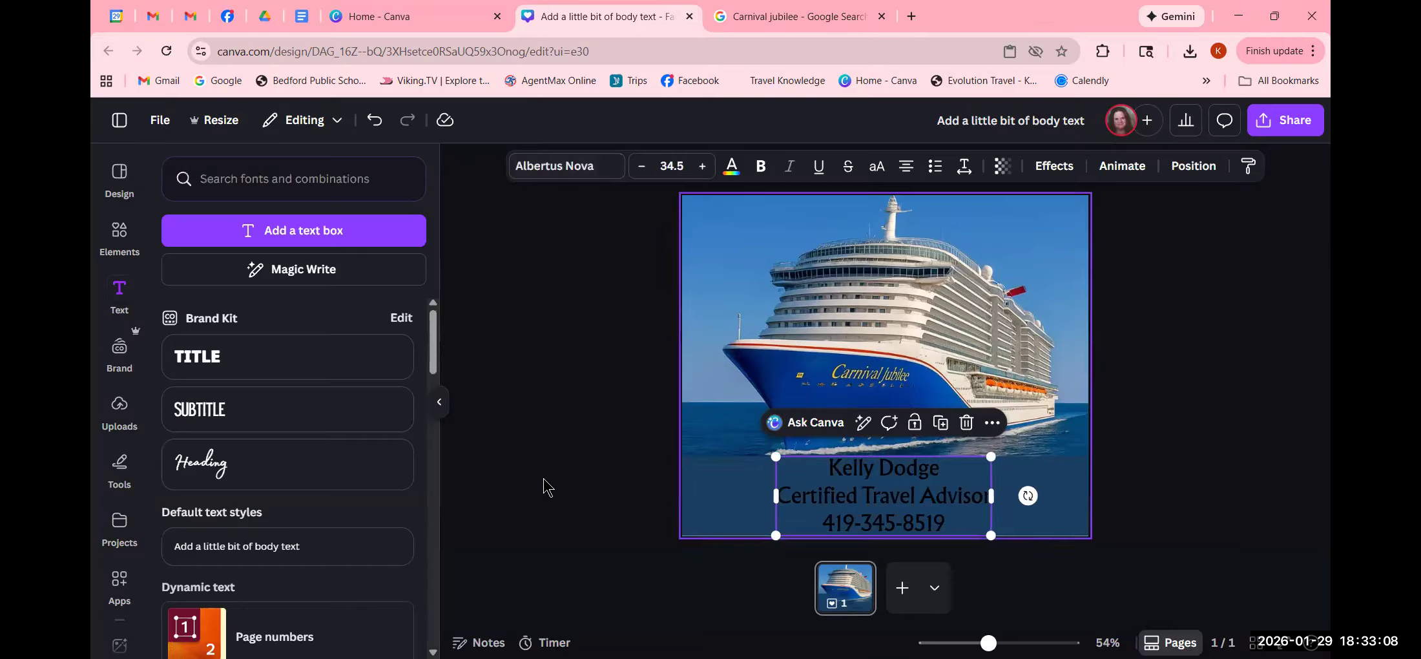
{"action": "left_click", "coordinate": [760, 167]}
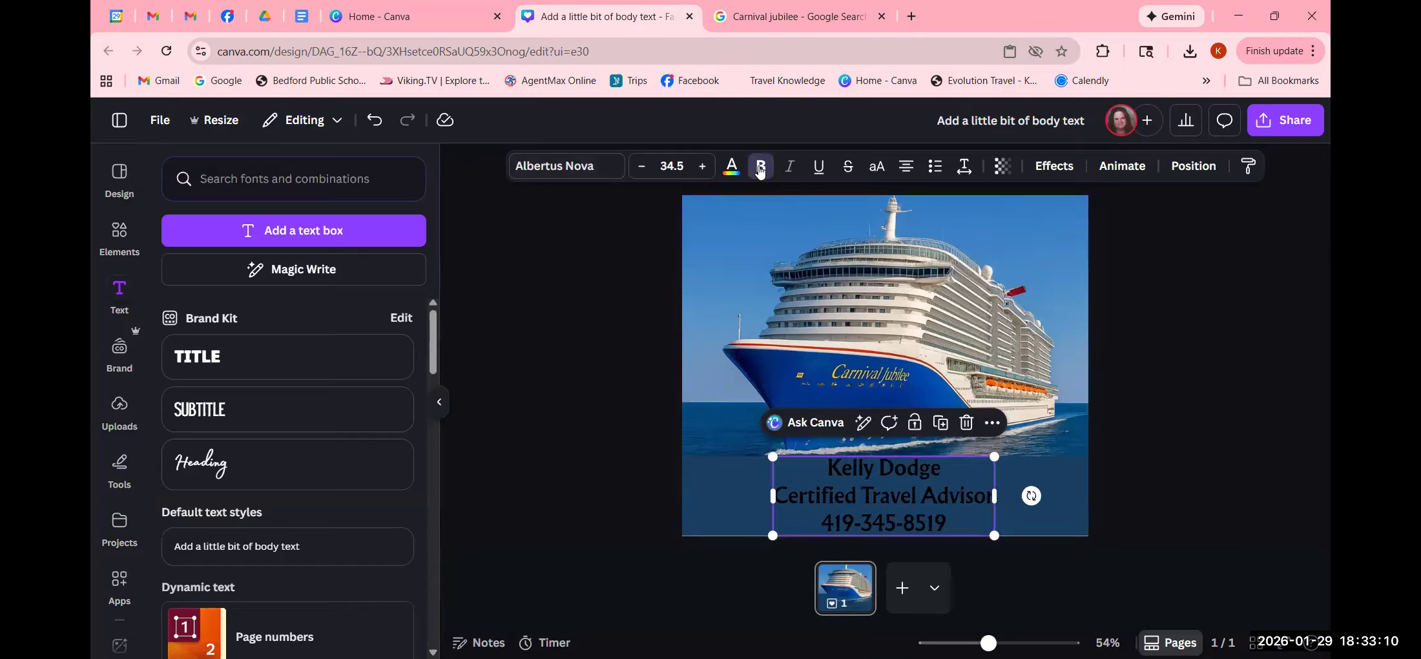
{"action": "left_click", "coordinate": [594, 481]}
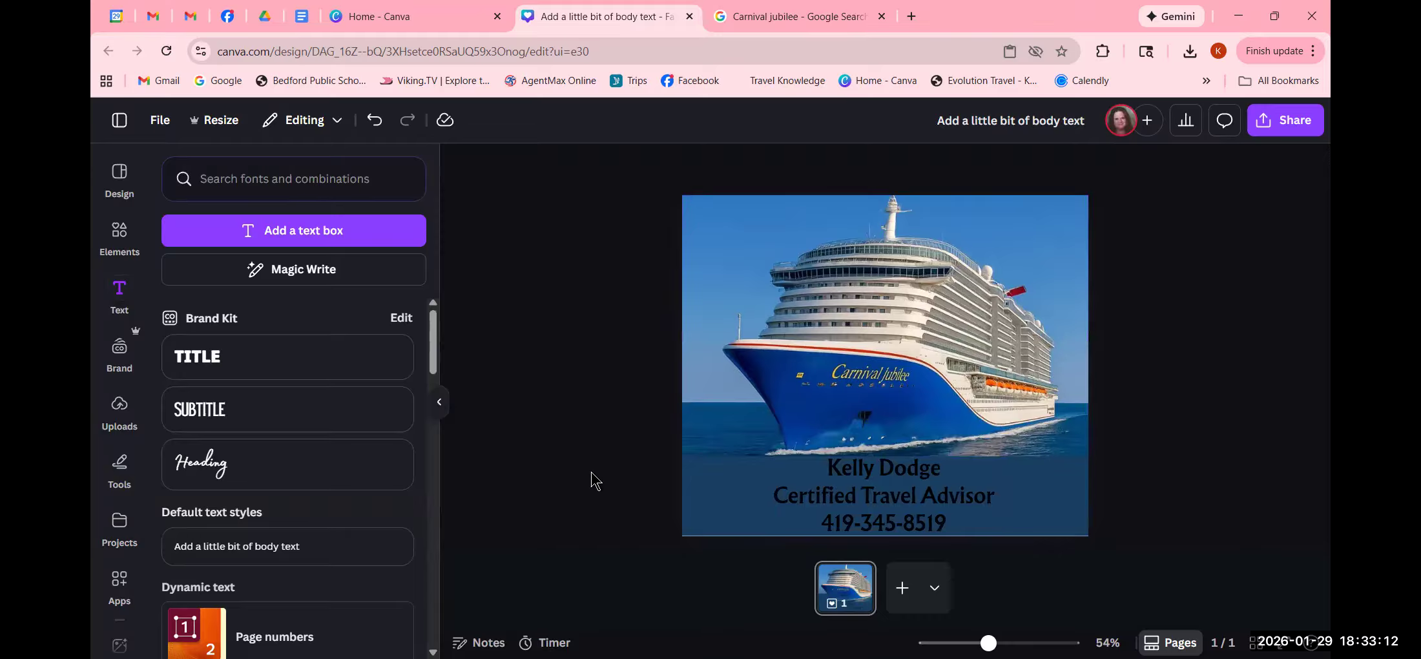
{"action": "left_click", "coordinate": [946, 528]}
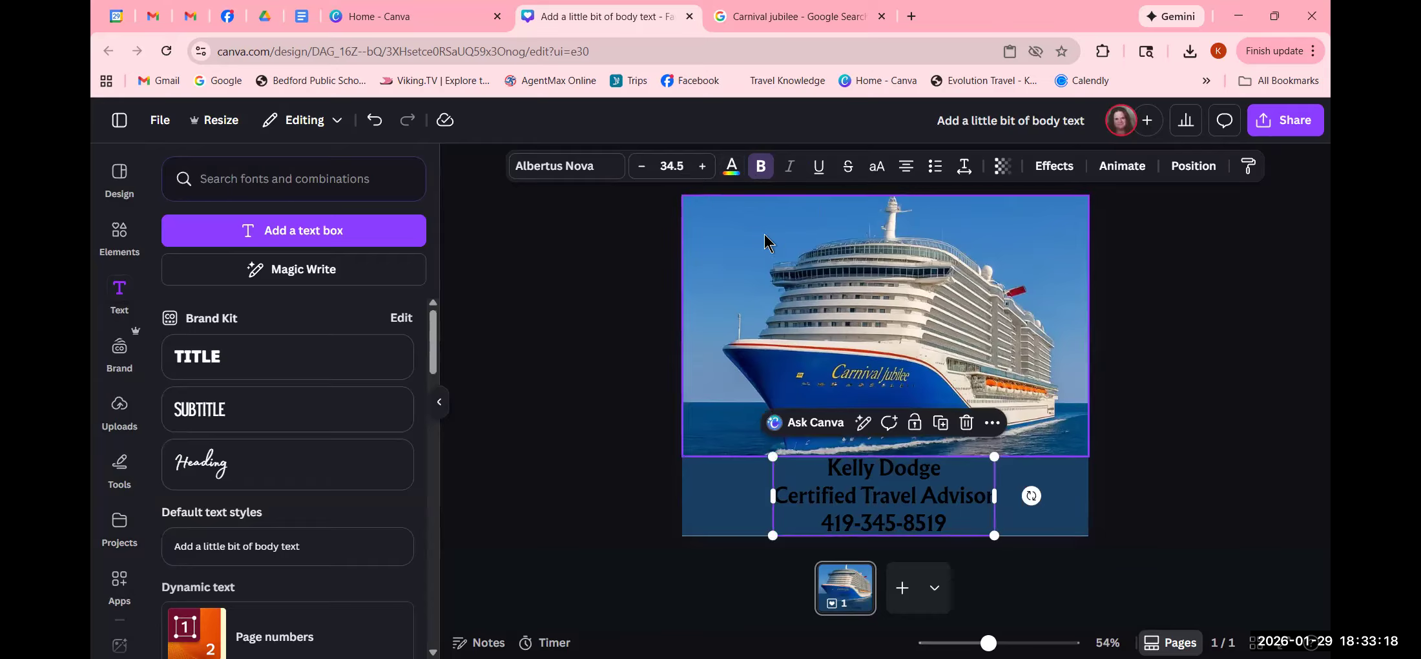
- Change the contact text colour to white
{"action": "left_click", "coordinate": [729, 169]}
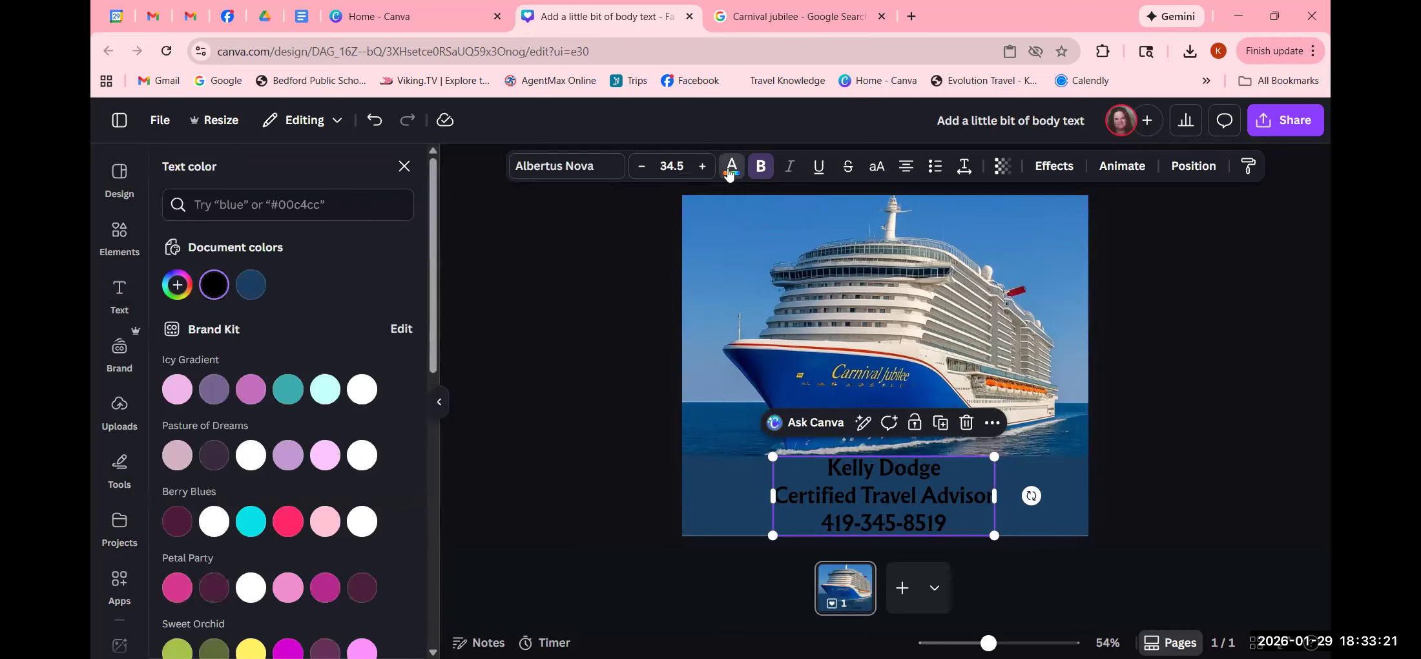
{"action": "left_click", "coordinate": [362, 390]}
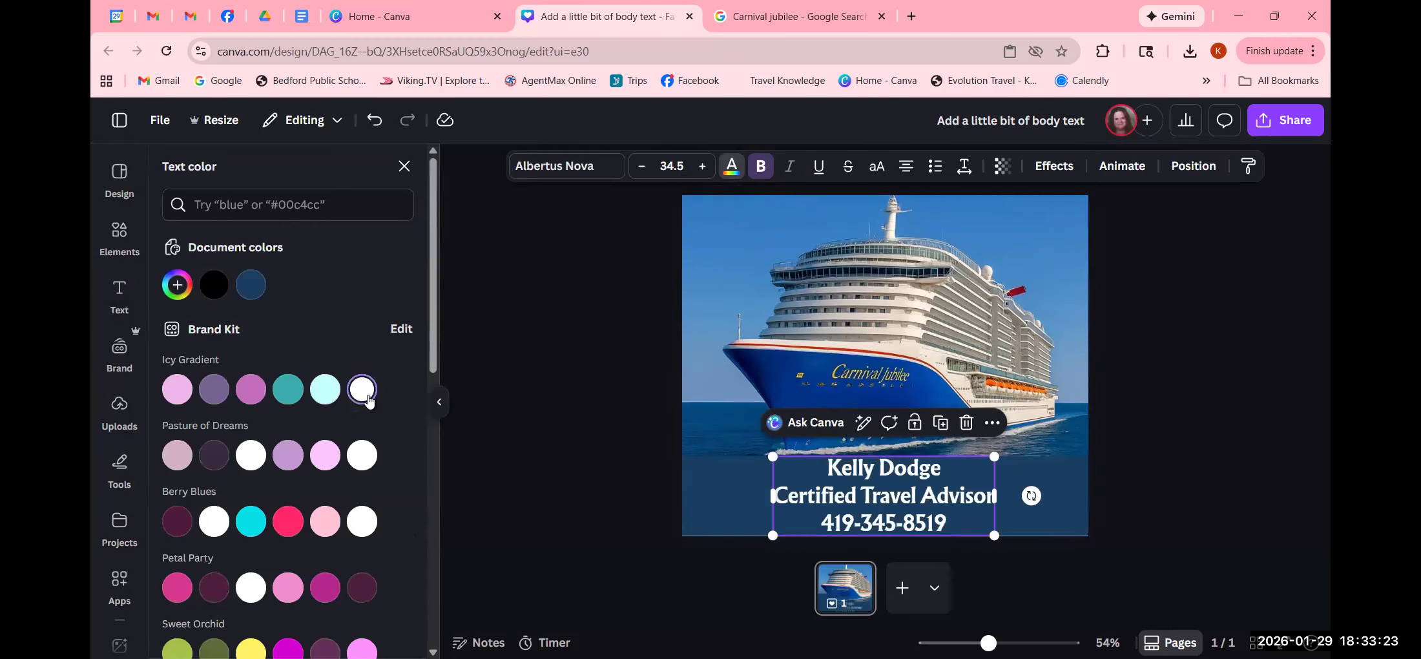
{"action": "left_click", "coordinate": [607, 453]}
{"action": "left_click", "coordinate": [607, 453]}
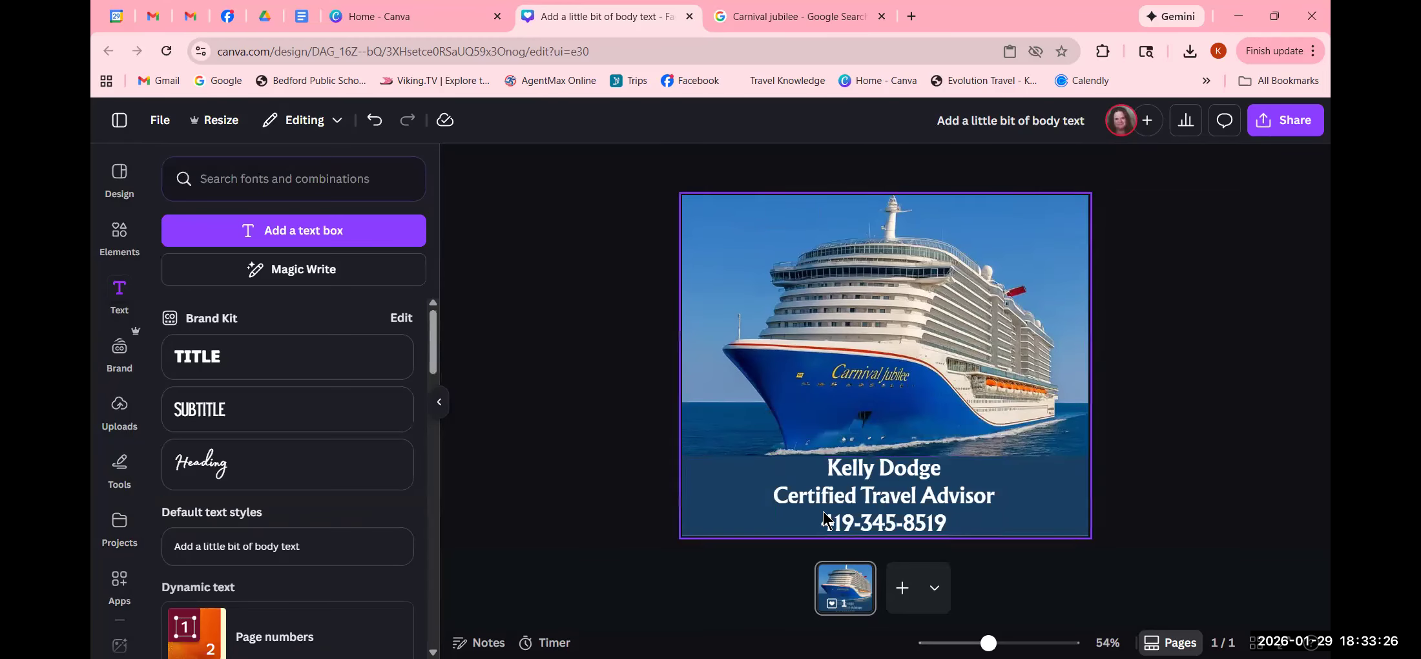
{"action": "left_click", "coordinate": [900, 522]}
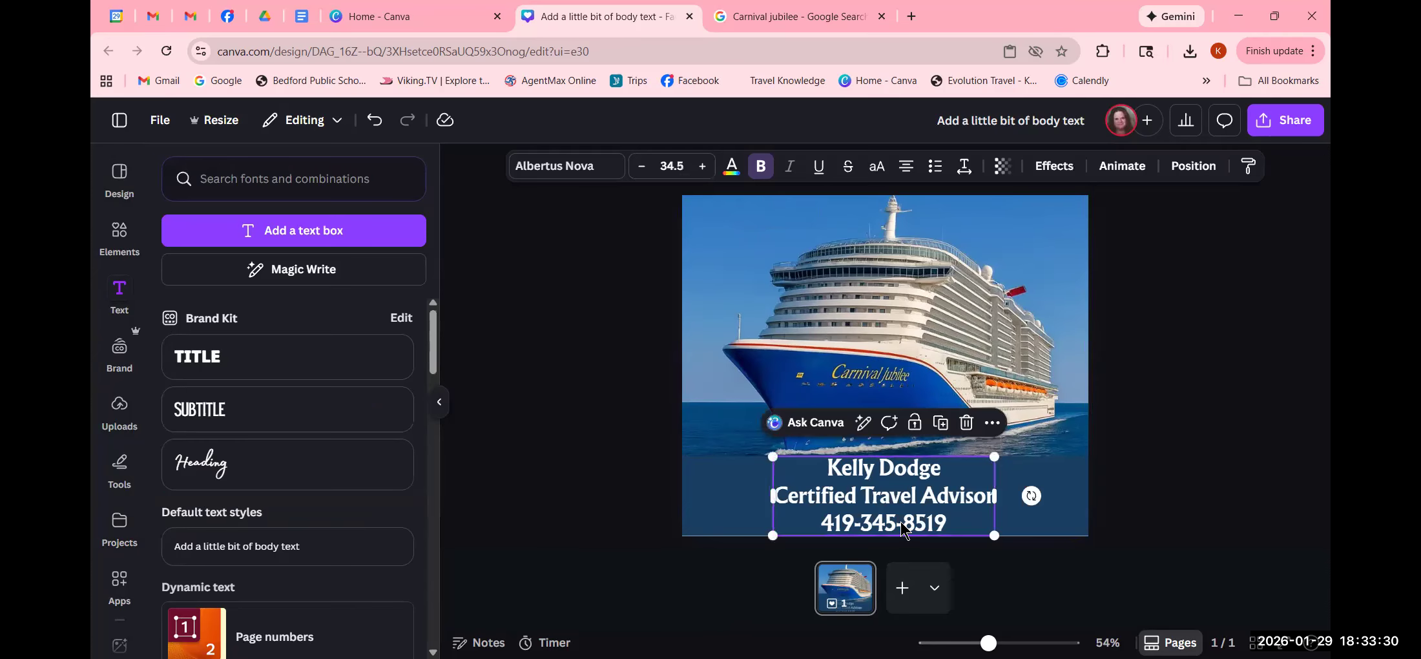
- Apply a black Outline effect with thickness 113 to the contact text
{"action": "left_click", "coordinate": [1054, 166]}
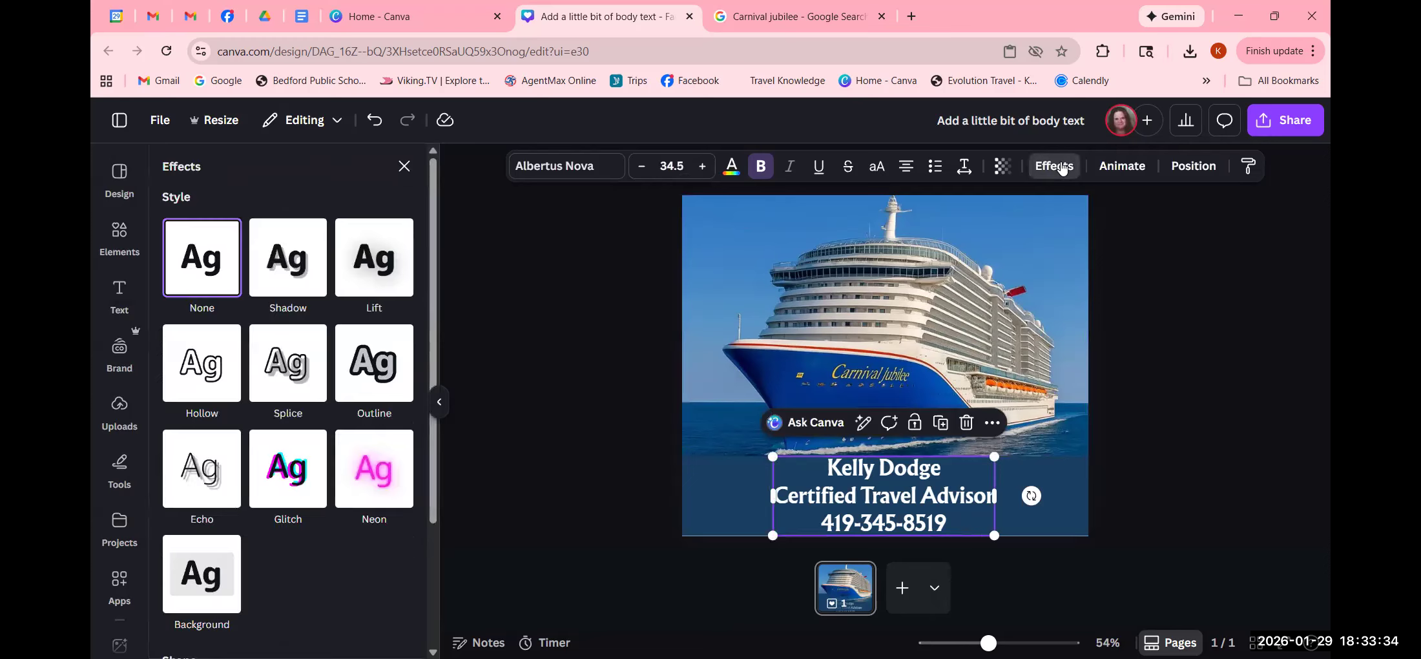
{"action": "left_click", "coordinate": [365, 392]}
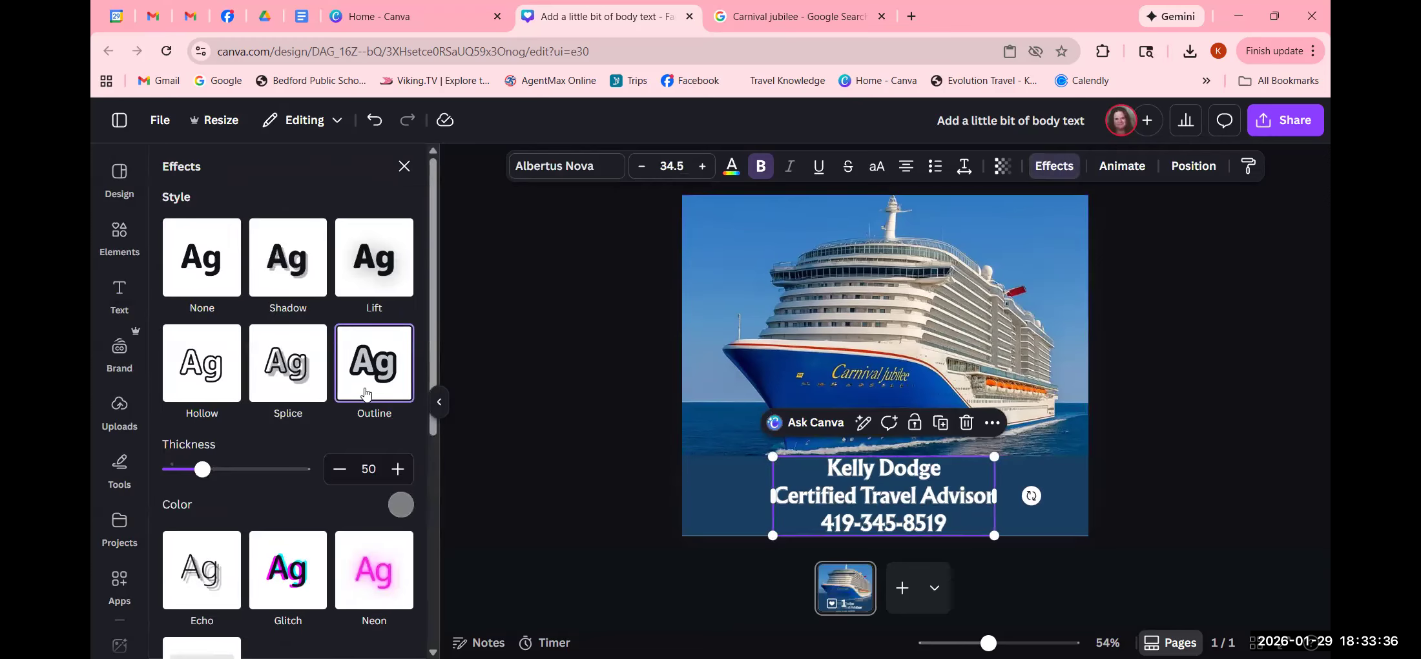
{"action": "left_click_drag", "start_coordinate": [198, 472], "coordinate": [231, 476]}
{"action": "left_click", "coordinate": [399, 510]}
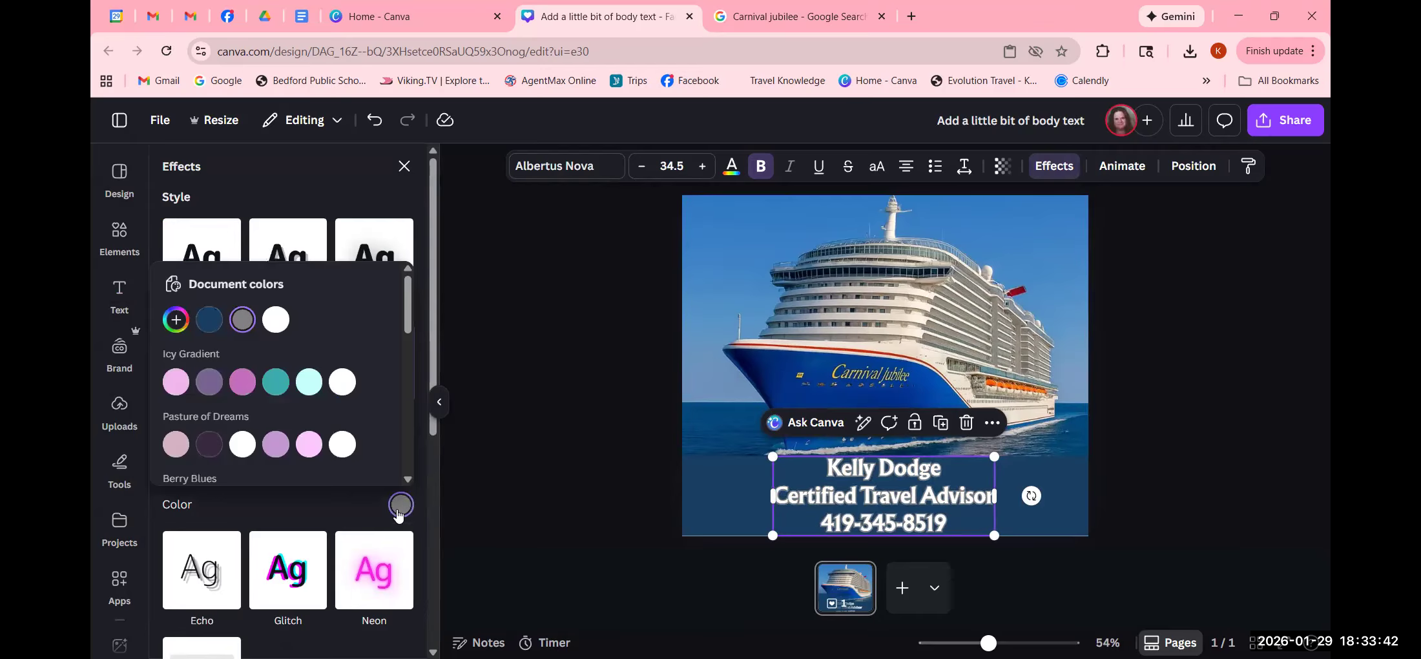
{"action": "scroll", "coordinate": [222, 412], "scroll_direction": "down", "scroll_amount": 5}
{"action": "scroll", "coordinate": [223, 413], "scroll_direction": "down", "scroll_amount": 5}
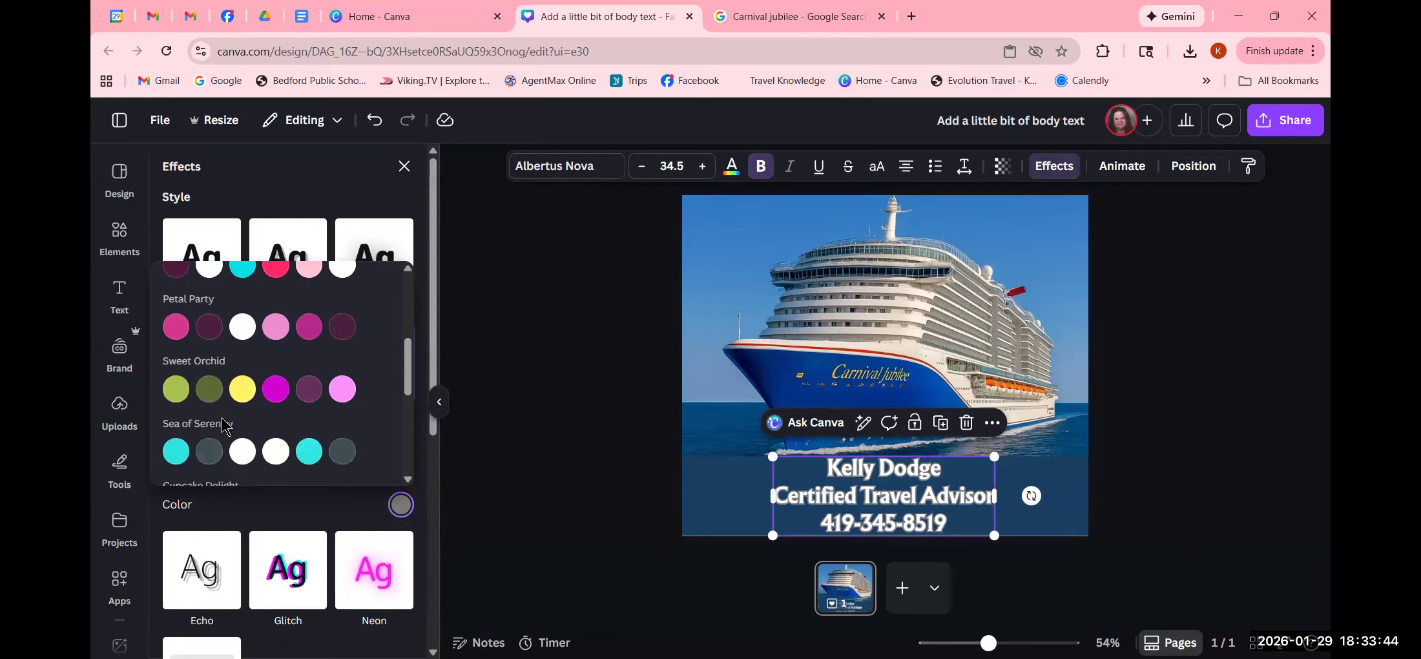
{"action": "left_click", "coordinate": [180, 421]}
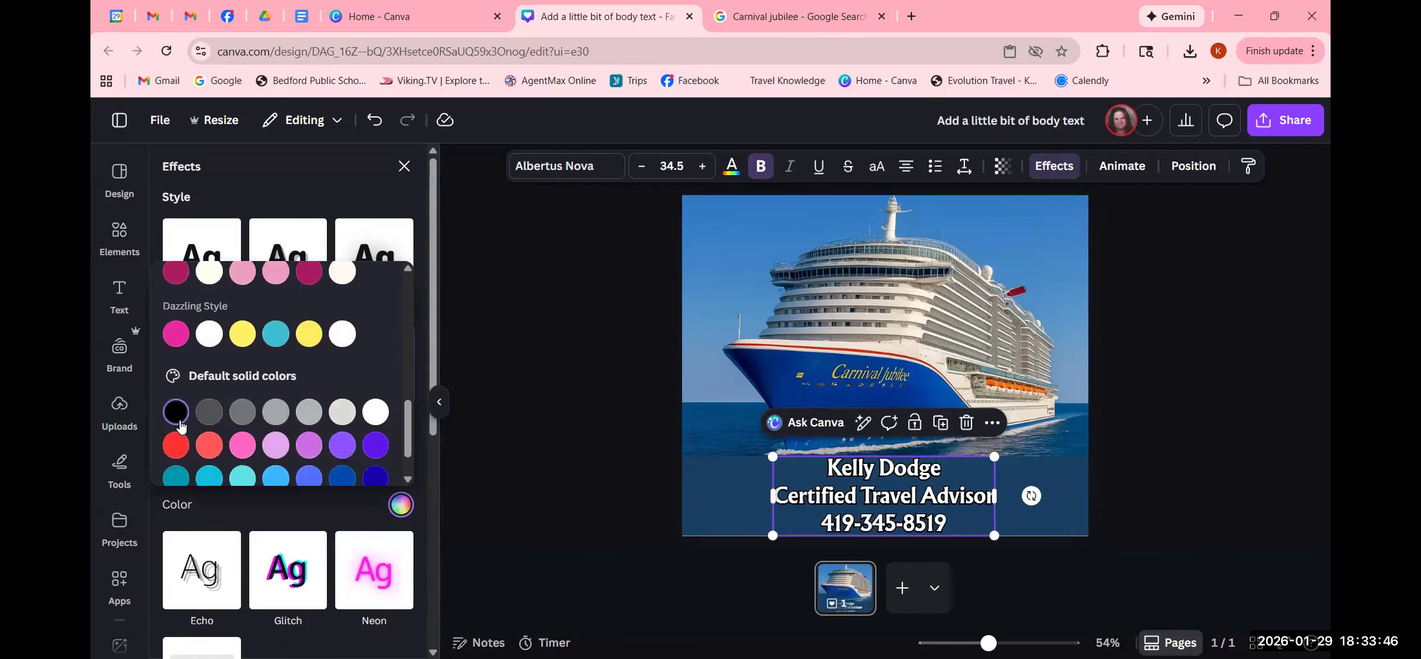
{"action": "left_click", "coordinate": [520, 470]}
{"action": "left_click", "coordinate": [520, 477]}
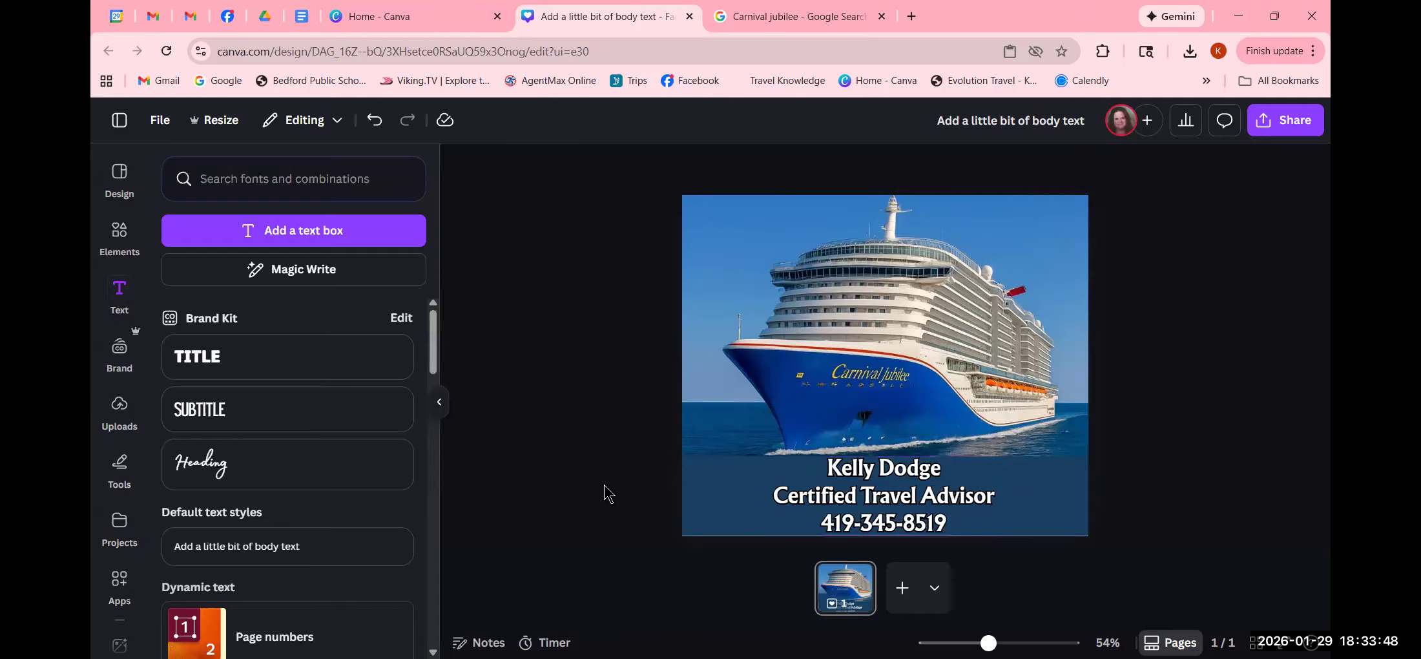
{"action": "left_click", "coordinate": [897, 519]}
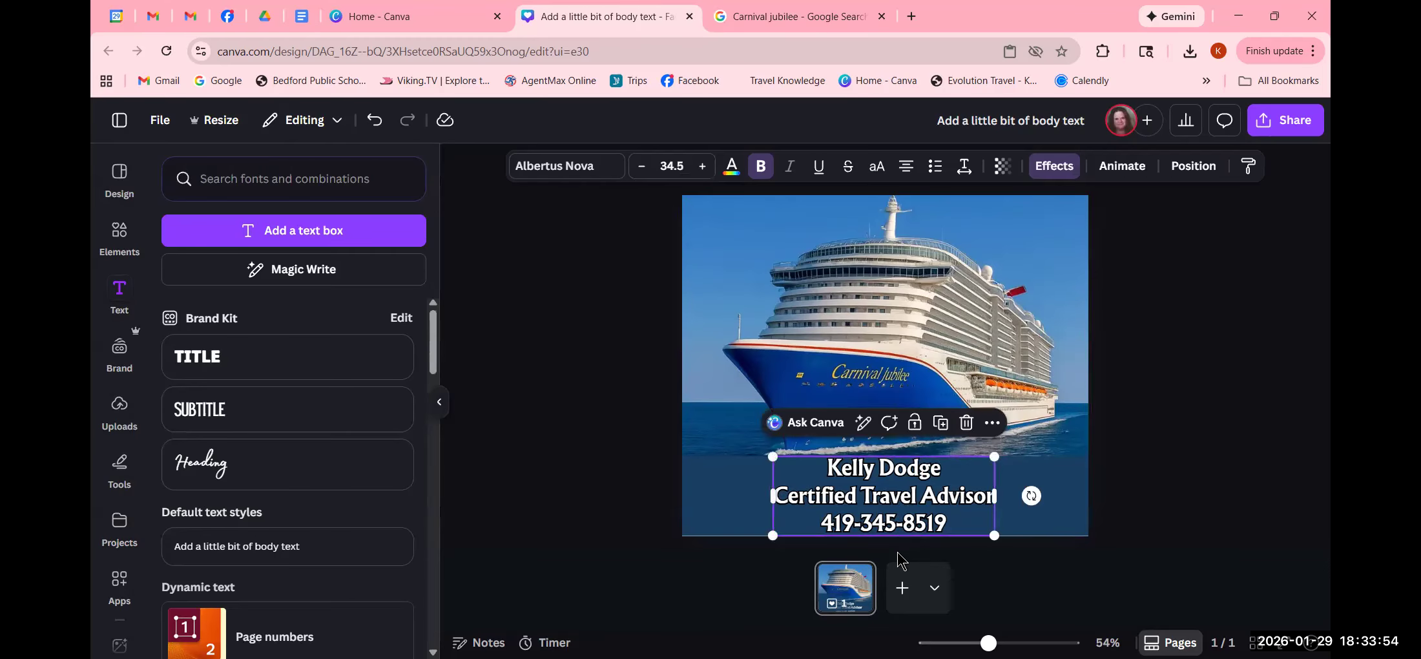
- Align the contact text block to the page's left edge with Position's Align to page
{"action": "left_click", "coordinate": [1194, 169]}
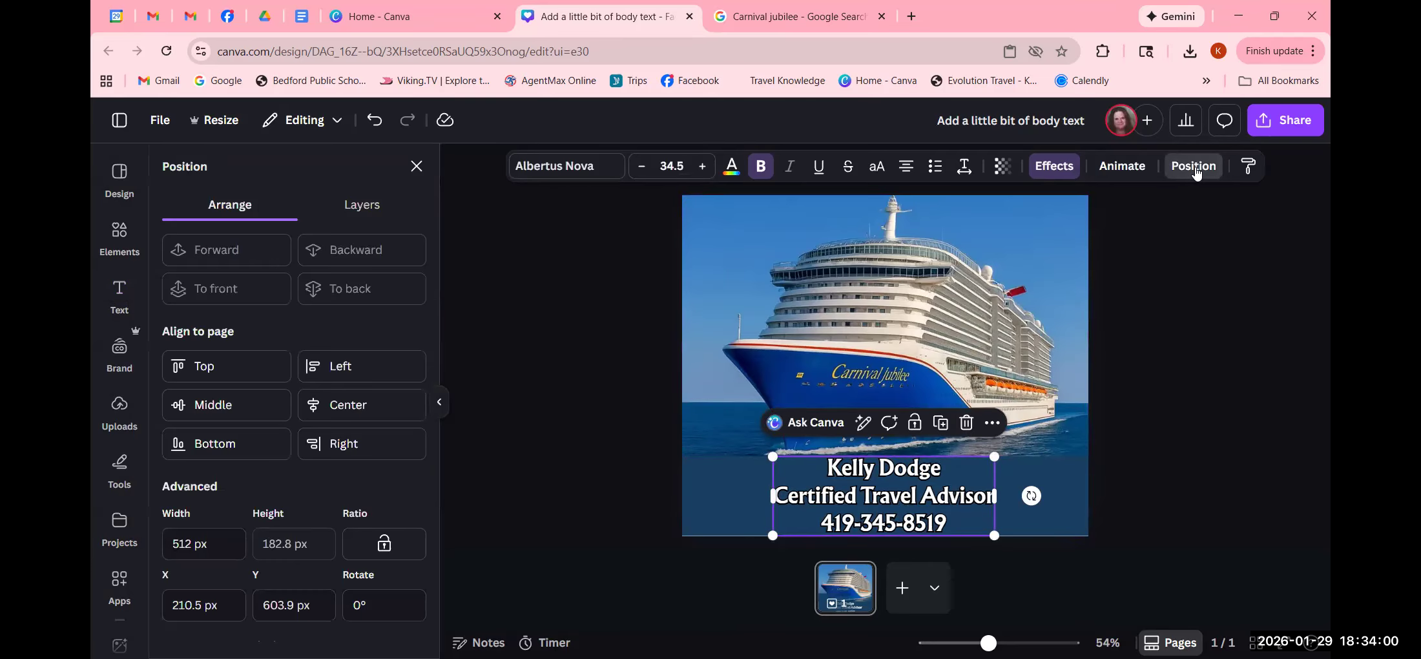
{"action": "left_click", "coordinate": [325, 407]}
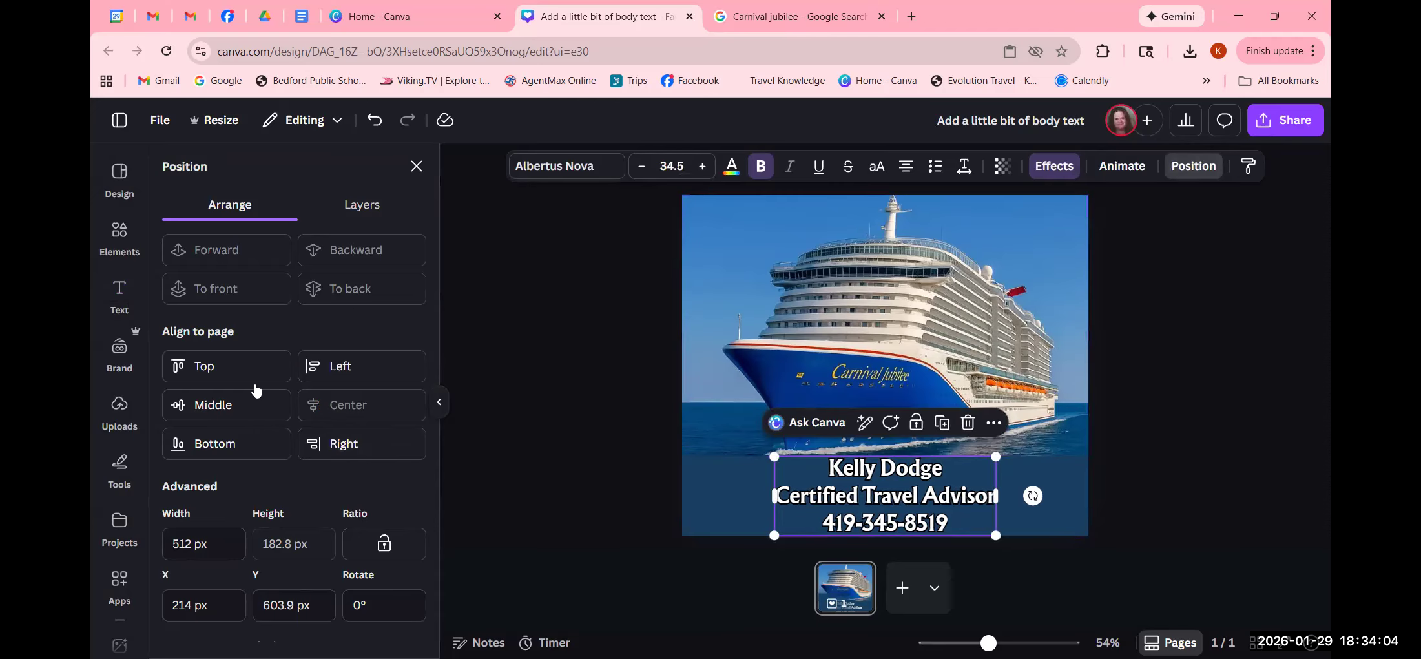
{"action": "left_click", "coordinate": [341, 373]}
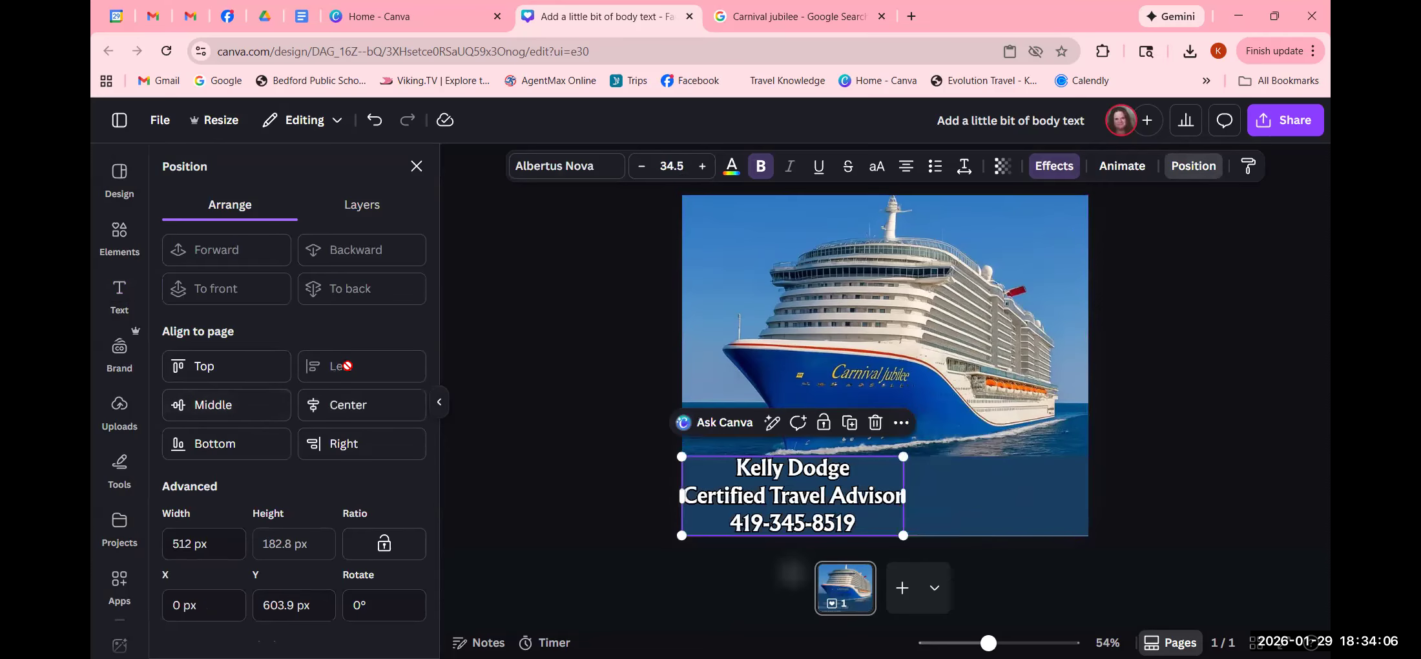
{"action": "left_click", "coordinate": [558, 487]}
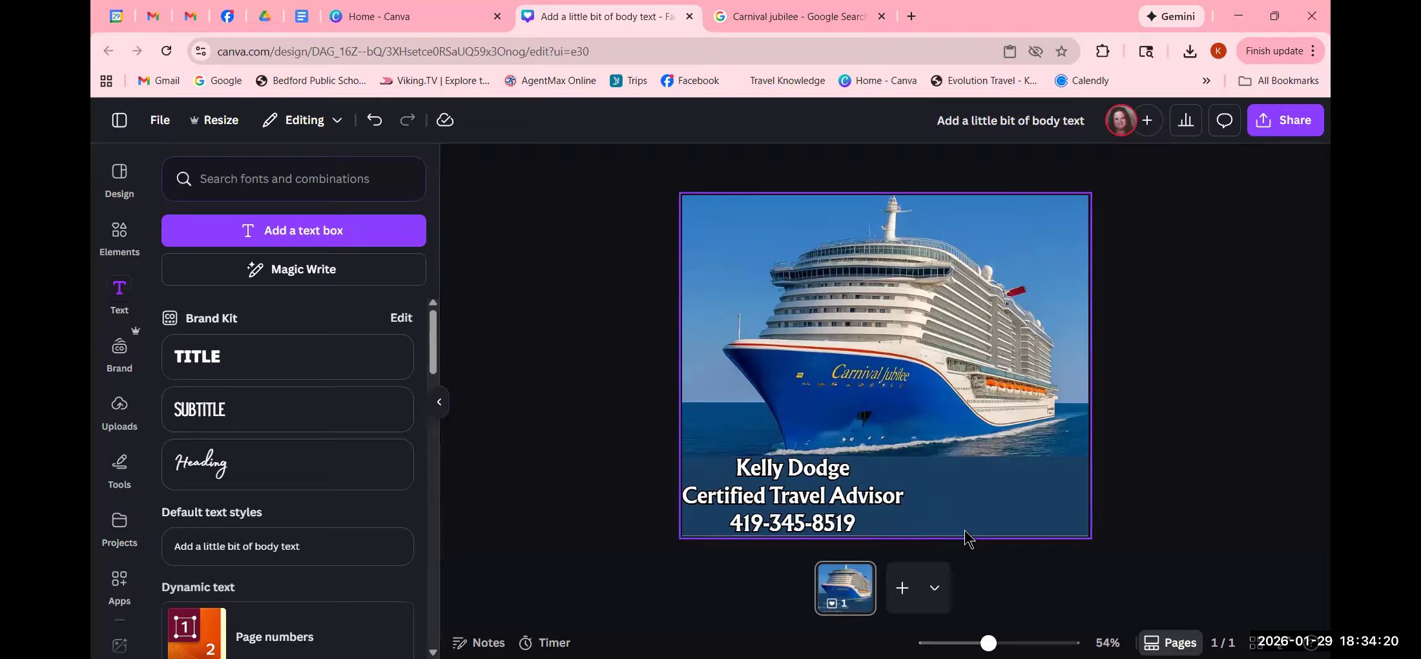
{"action": "left_click", "coordinate": [787, 496]}
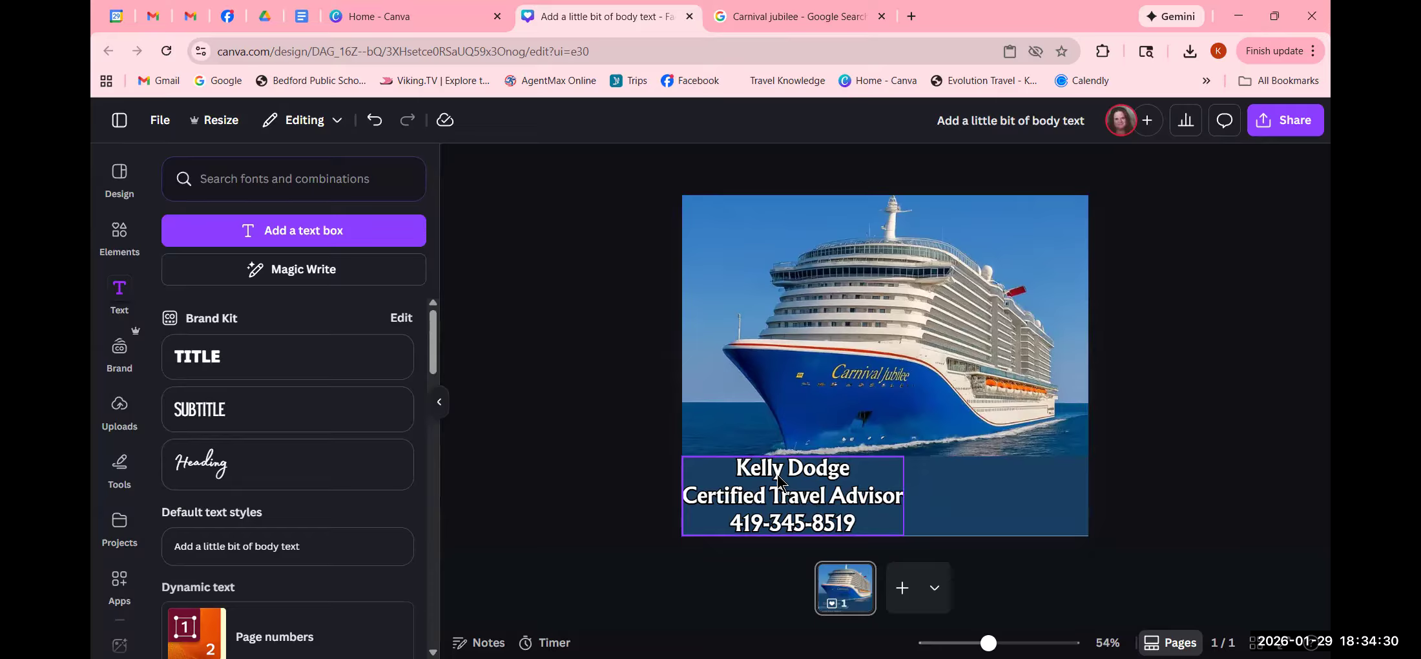
- Change the Google image search from Carnival Jubilee to 'carnival logo'
{"action": "left_click", "coordinate": [809, 15]}
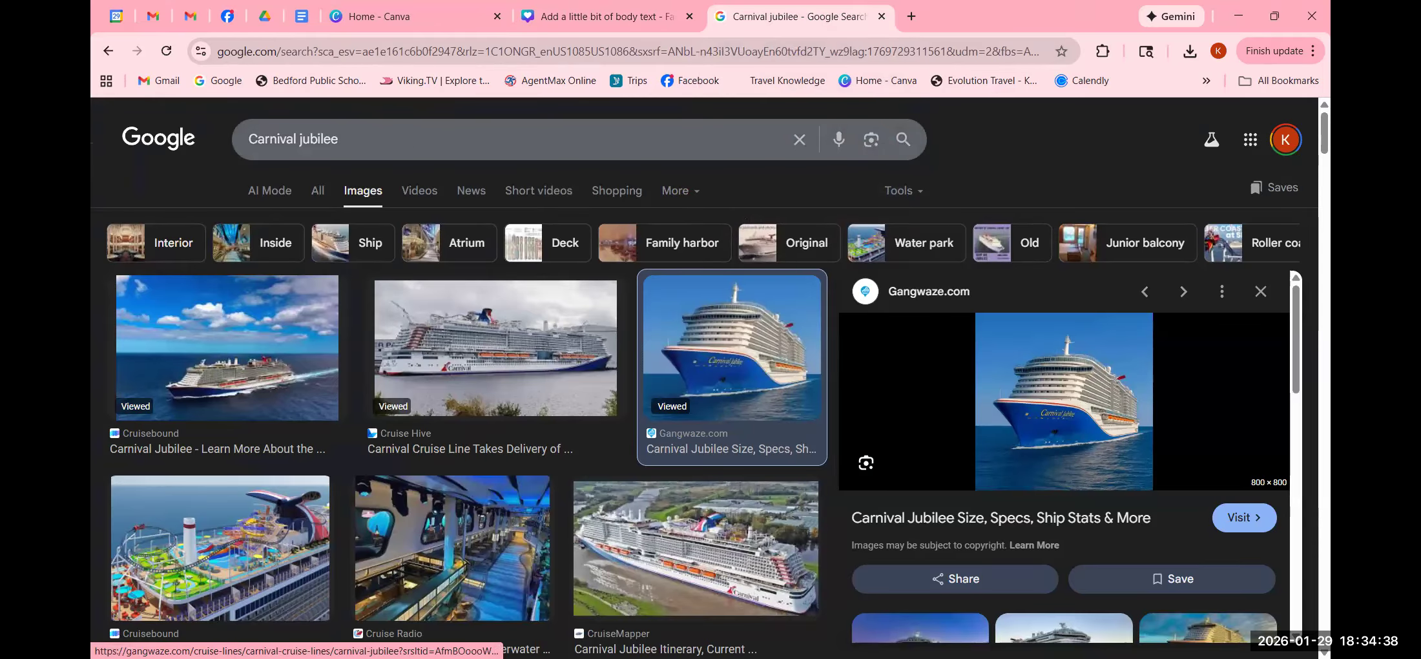
{"action": "left_click", "coordinate": [388, 140]}
{"action": "key", "text": "BackSpace"}
{"action": "key", "text": "BackSpace"}
{"action": "key", "text": "BackSpace"}
{"action": "key", "text": "BackSpace"}
{"action": "key", "text": "BackSpace"}
{"action": "key", "text": "BackSpace"}
{"action": "key", "text": "BackSpace"}
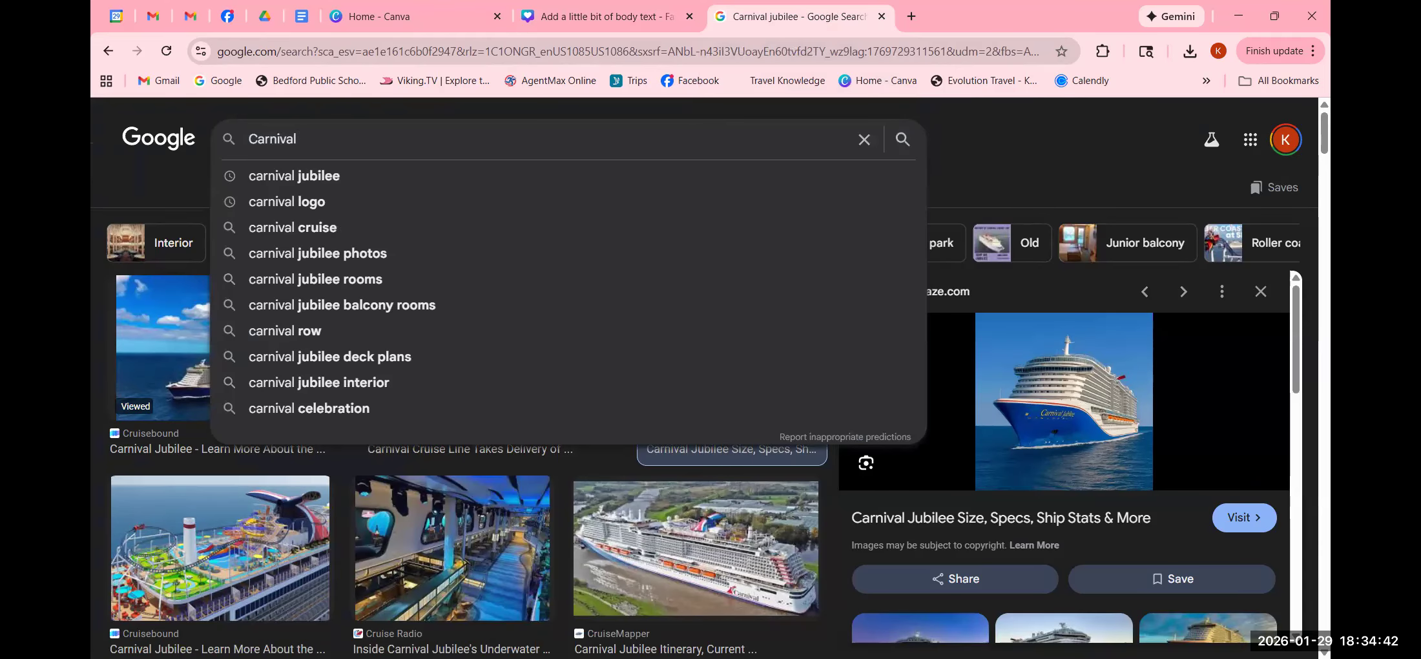
{"action": "left_click", "coordinate": [297, 202]}
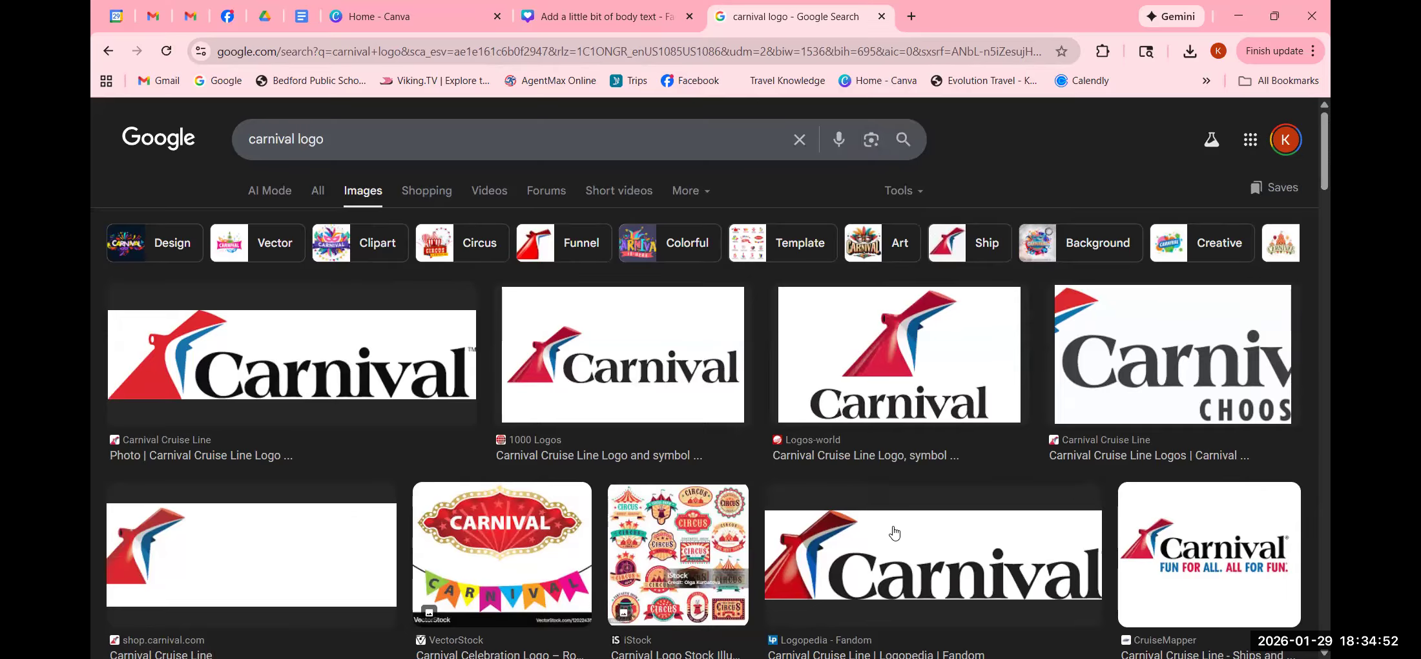
- Copy the third Carnival logo image from the results
{"action": "scroll", "coordinate": [891, 533], "scroll_direction": "down", "scroll_amount": 4}
{"action": "scroll", "coordinate": [894, 534], "scroll_direction": "down", "scroll_amount": 4}
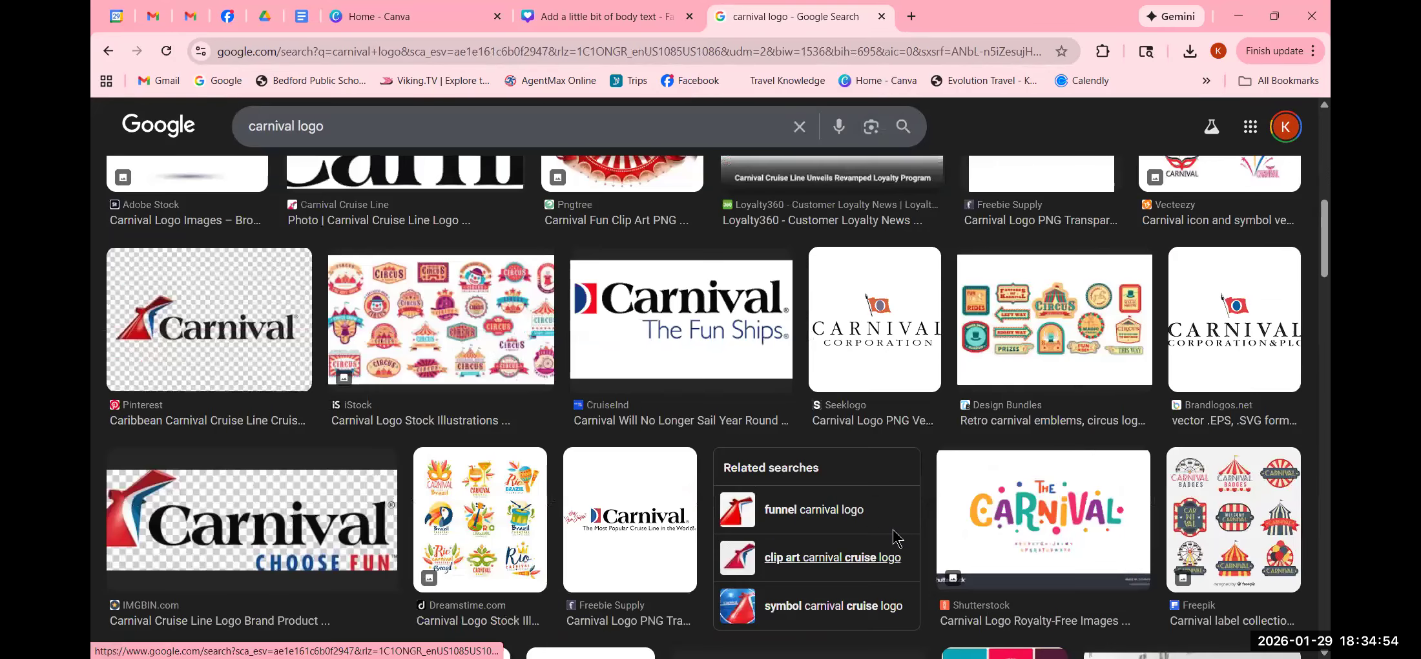
{"action": "scroll", "coordinate": [894, 535], "scroll_direction": "up", "scroll_amount": 8}
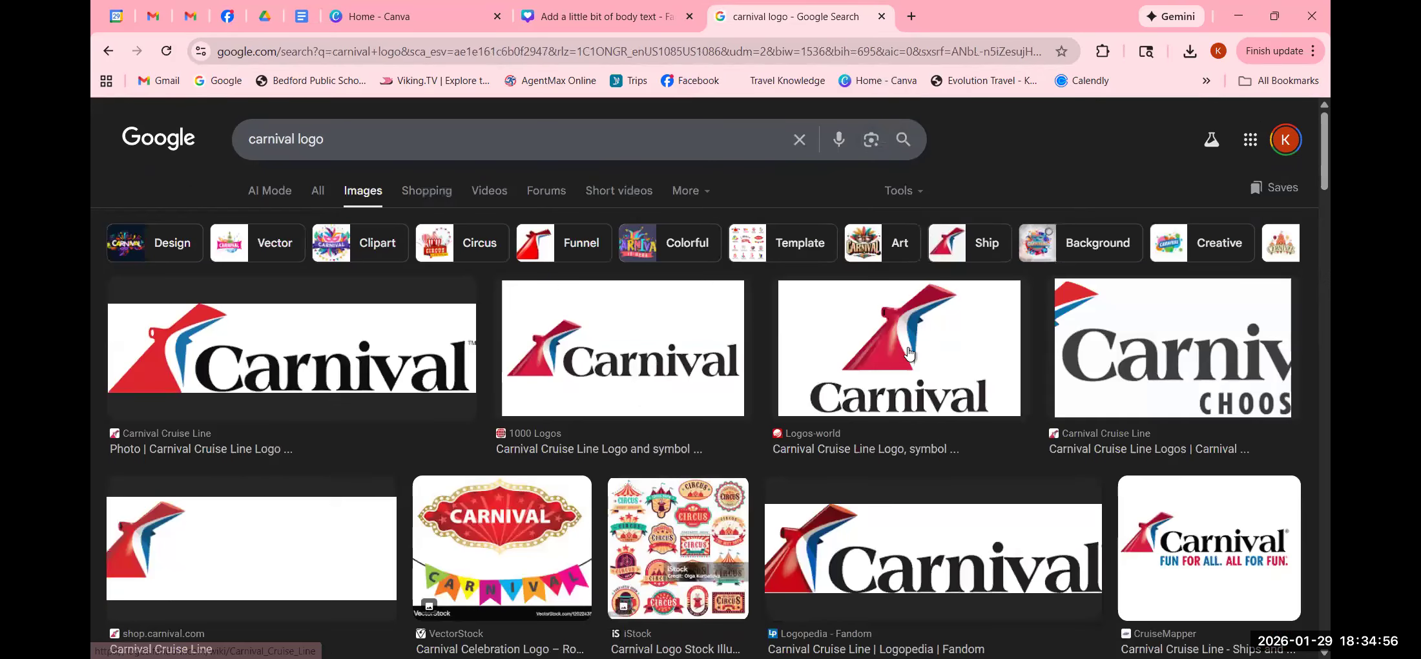
{"action": "right_click", "coordinate": [908, 351]}
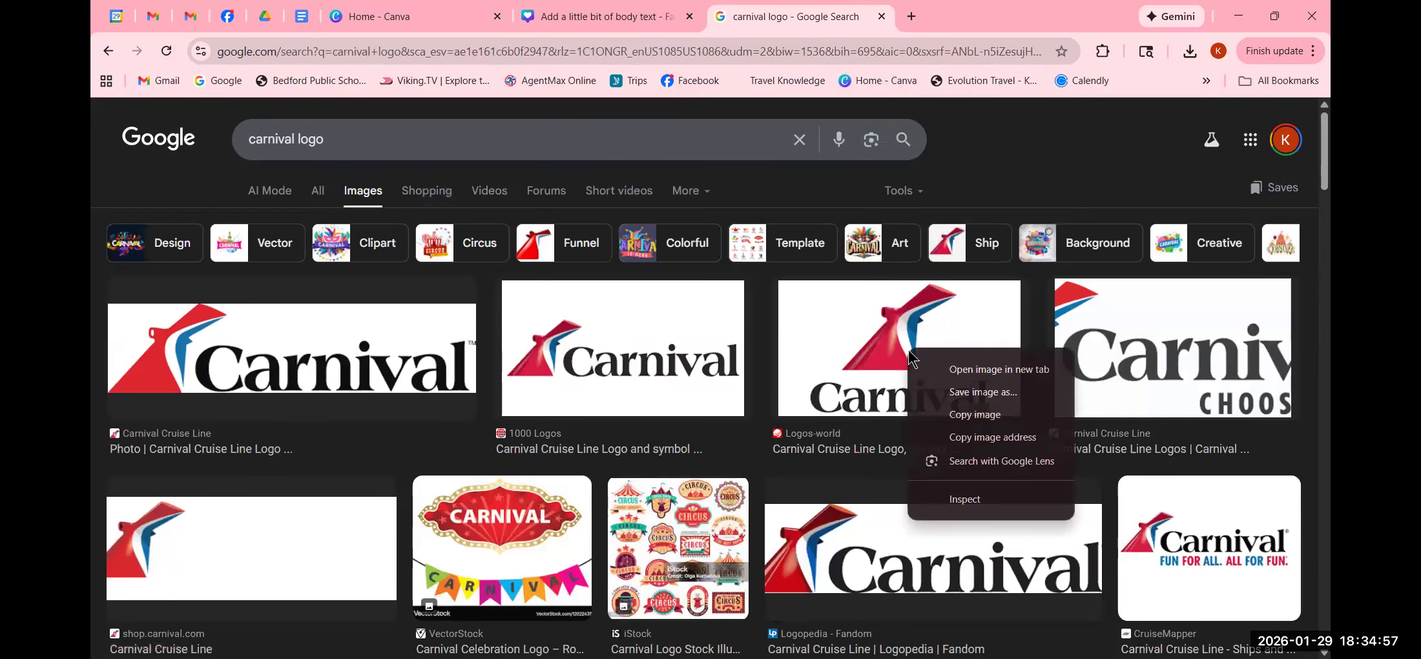
{"action": "left_click", "coordinate": [981, 417]}
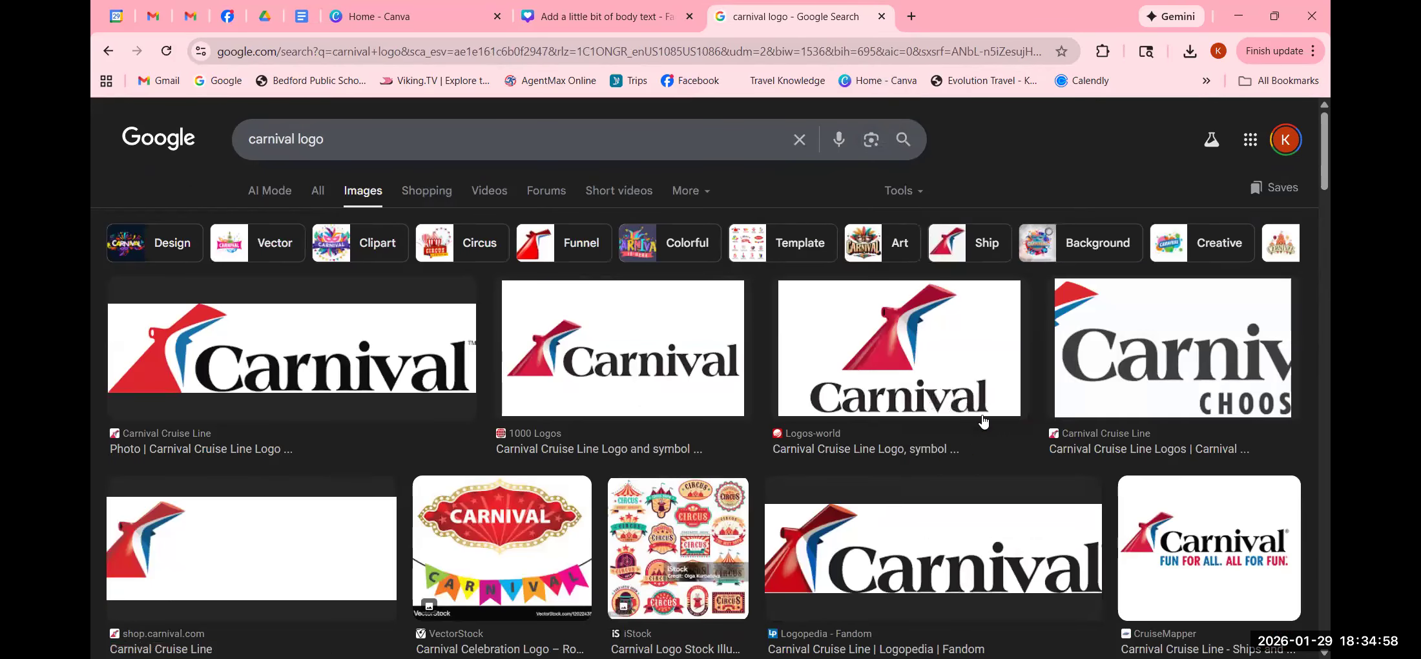
{"action": "left_click", "coordinate": [580, 18]}
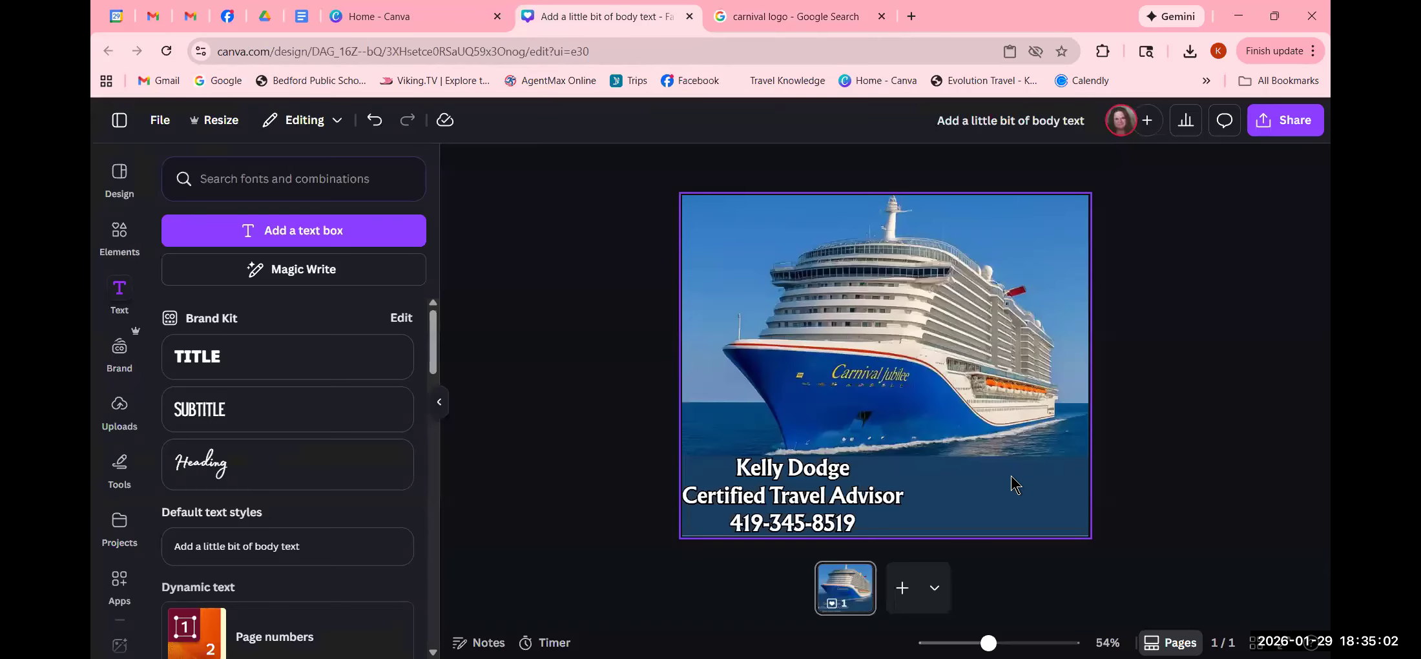
- Paste the Carnival logo, move it to the bottom-right corner and shrink it
{"action": "right_click", "coordinate": [1011, 478]}
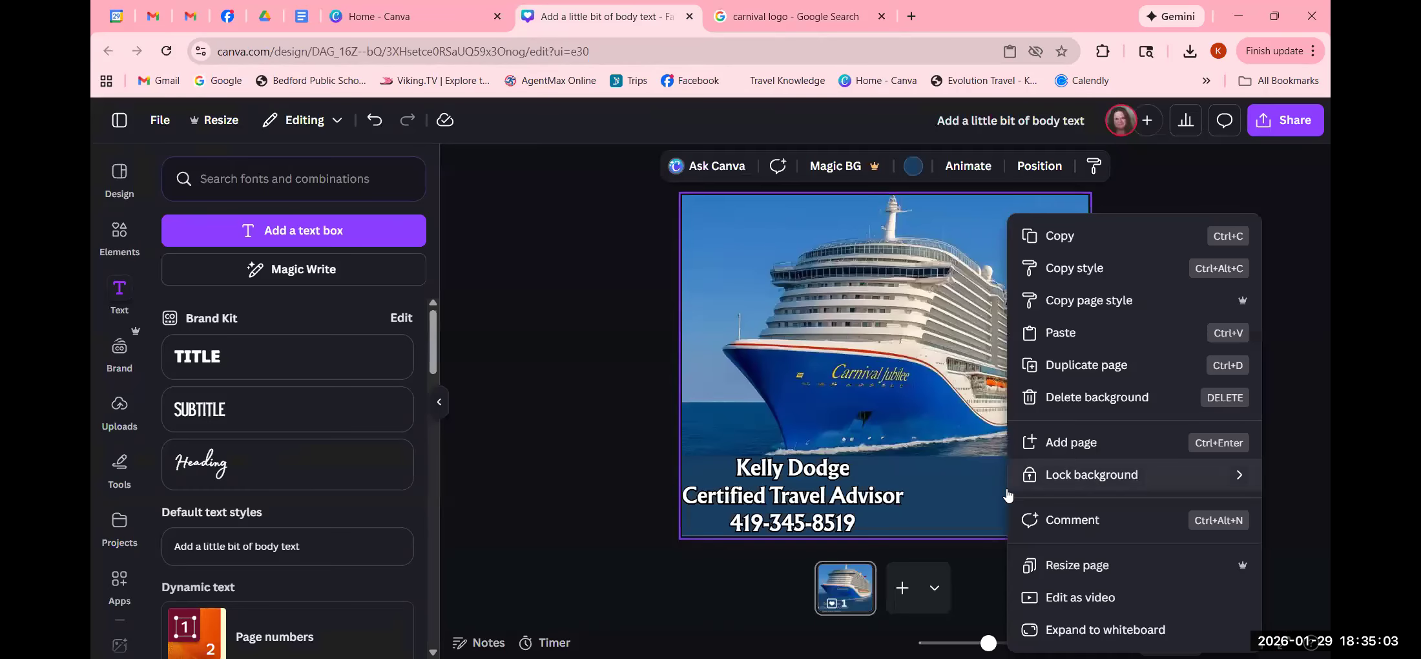
{"action": "left_click", "coordinate": [1098, 339]}
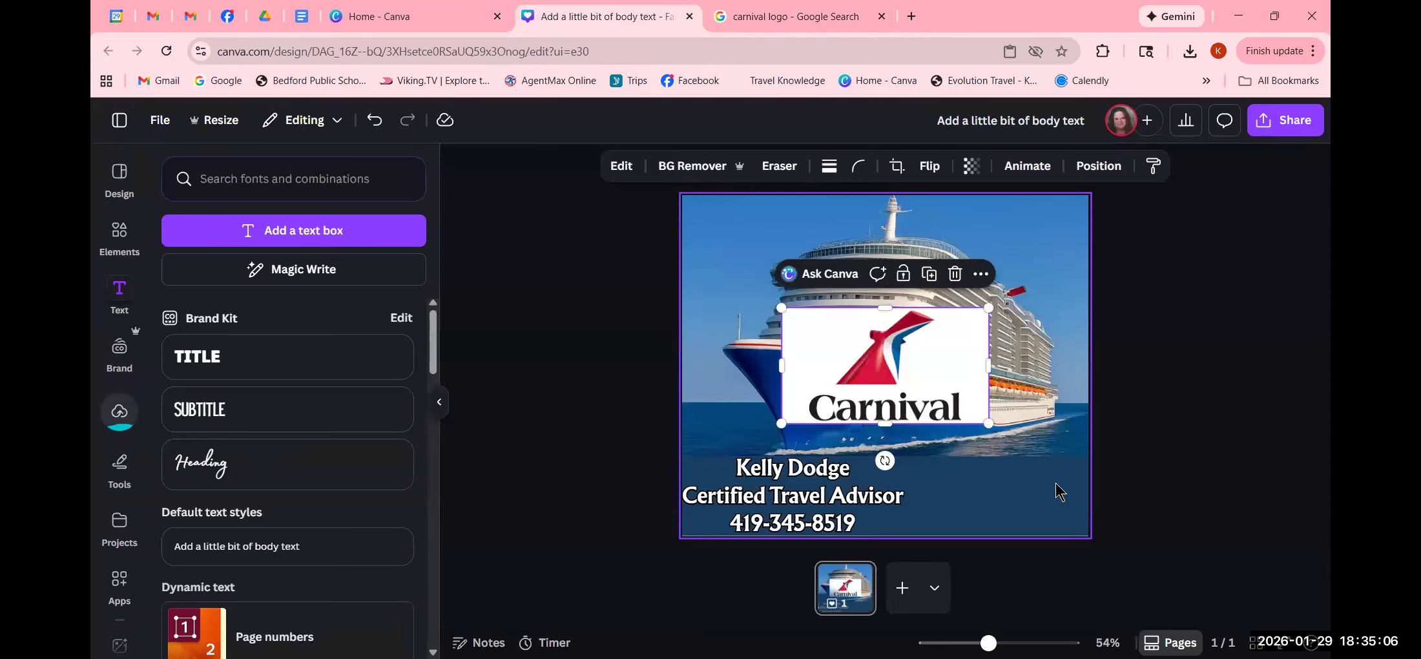
{"action": "left_click_drag", "start_coordinate": [905, 372], "coordinate": [1007, 486]}
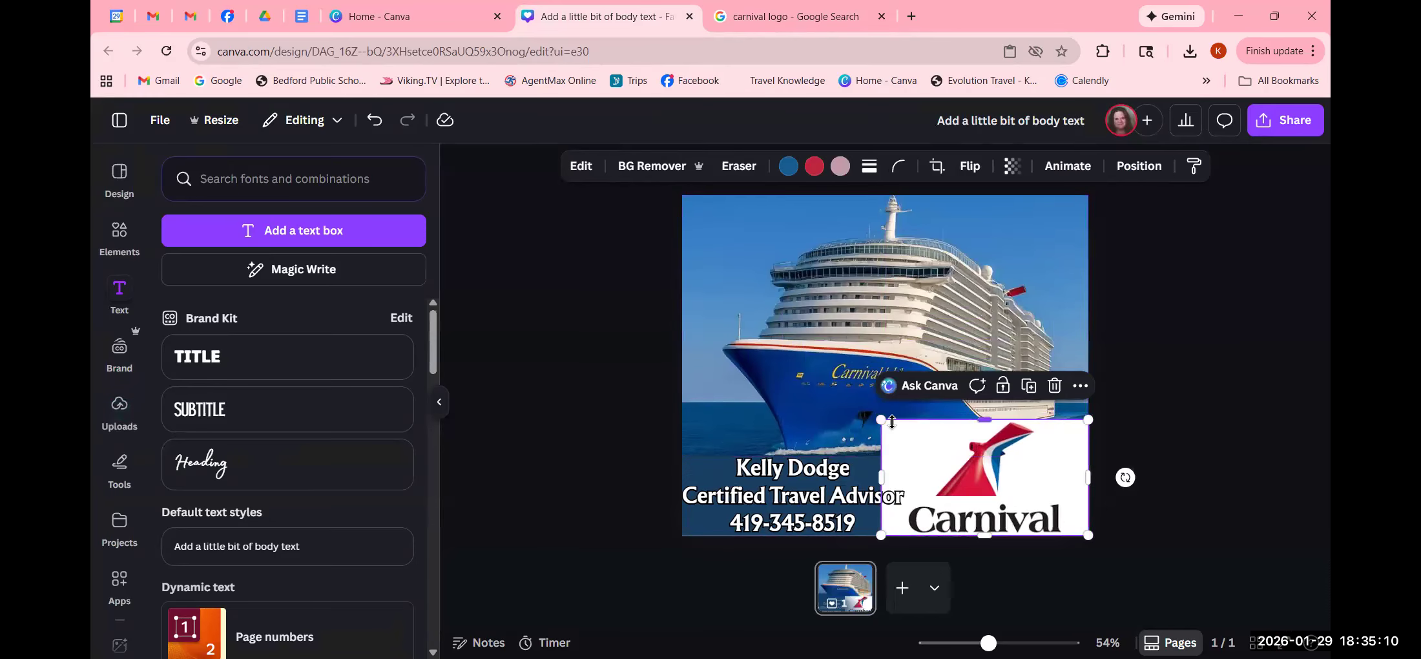
{"action": "left_click_drag", "start_coordinate": [883, 420], "coordinate": [956, 469]}
{"action": "left_click", "coordinate": [1259, 452]}
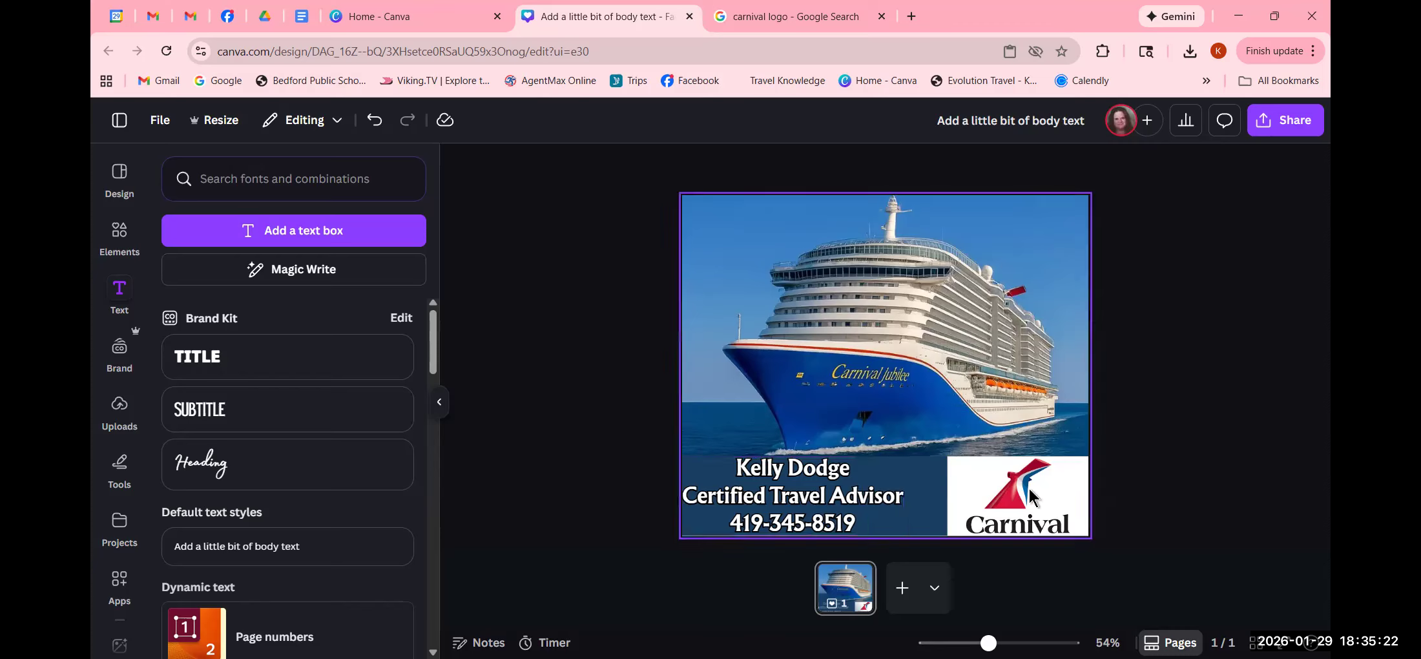
{"action": "left_click", "coordinate": [778, 509]}
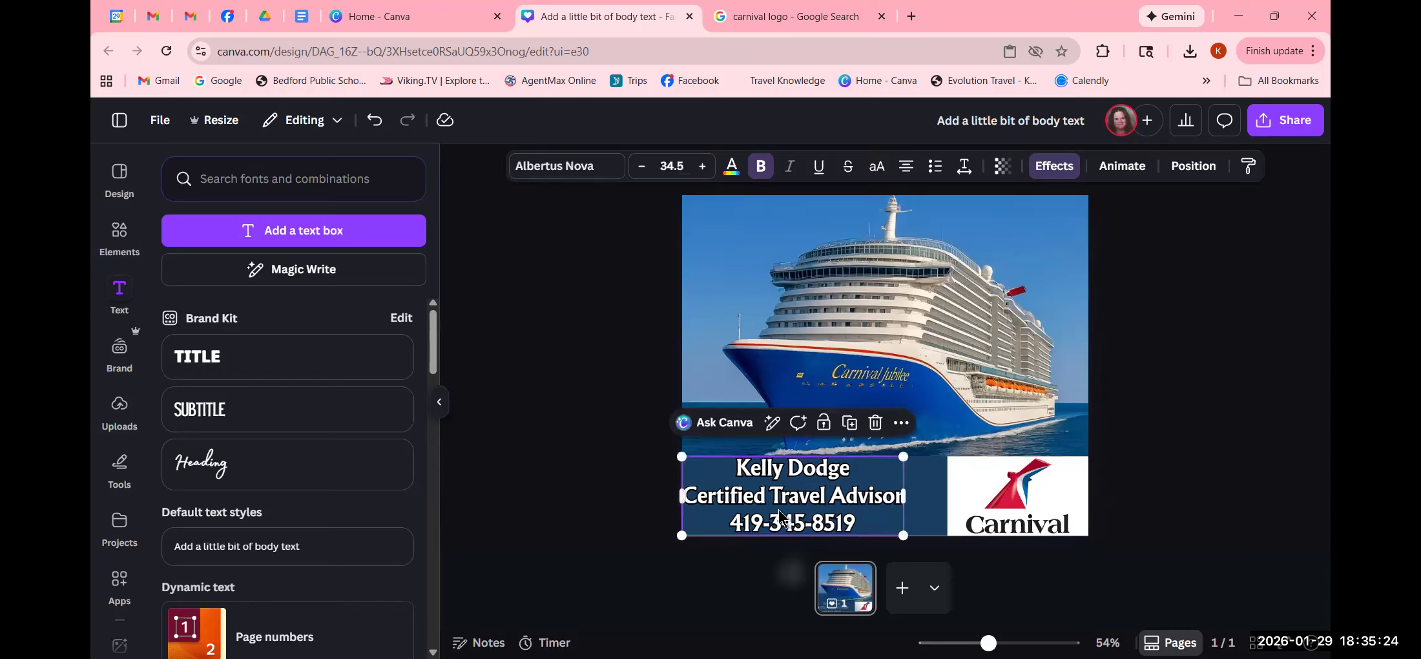
- Nudge the contact text slightly right and narrow the Carnival logo from both sides
{"action": "left_click_drag", "start_coordinate": [779, 508], "coordinate": [785, 508]}
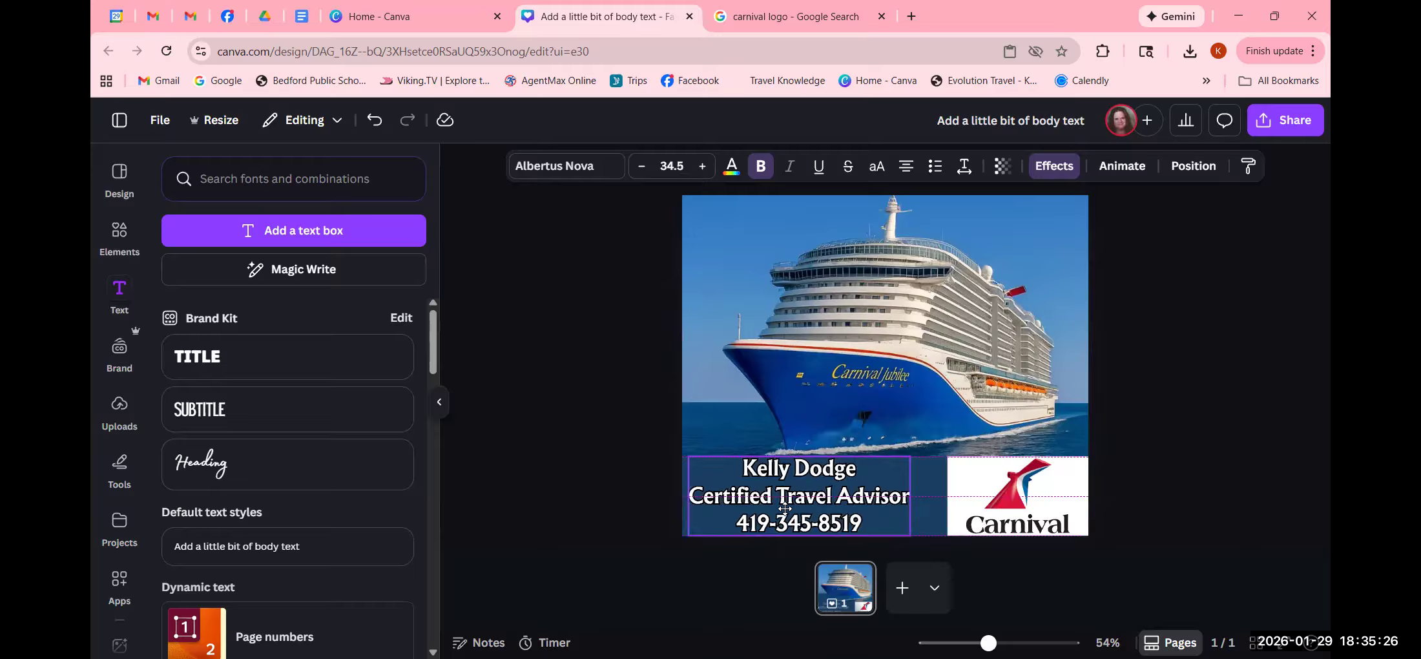
{"action": "left_click", "coordinate": [565, 470]}
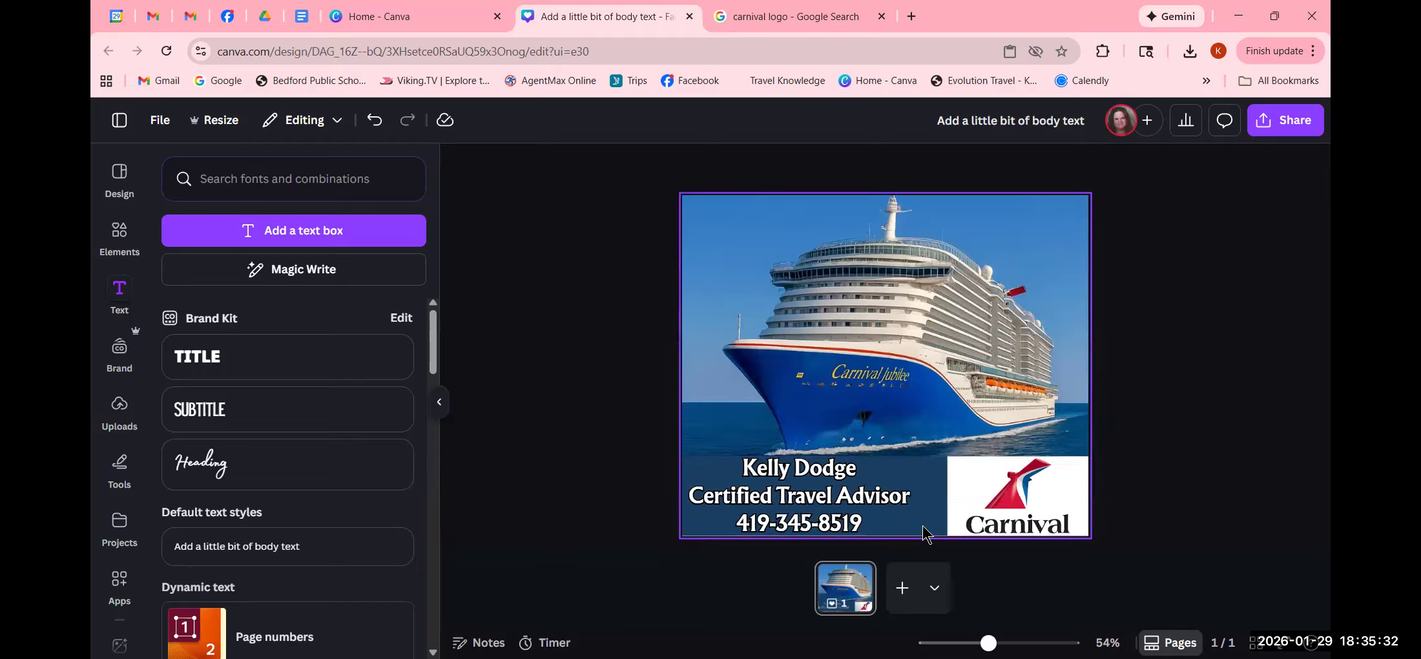
{"action": "left_click", "coordinate": [1057, 499]}
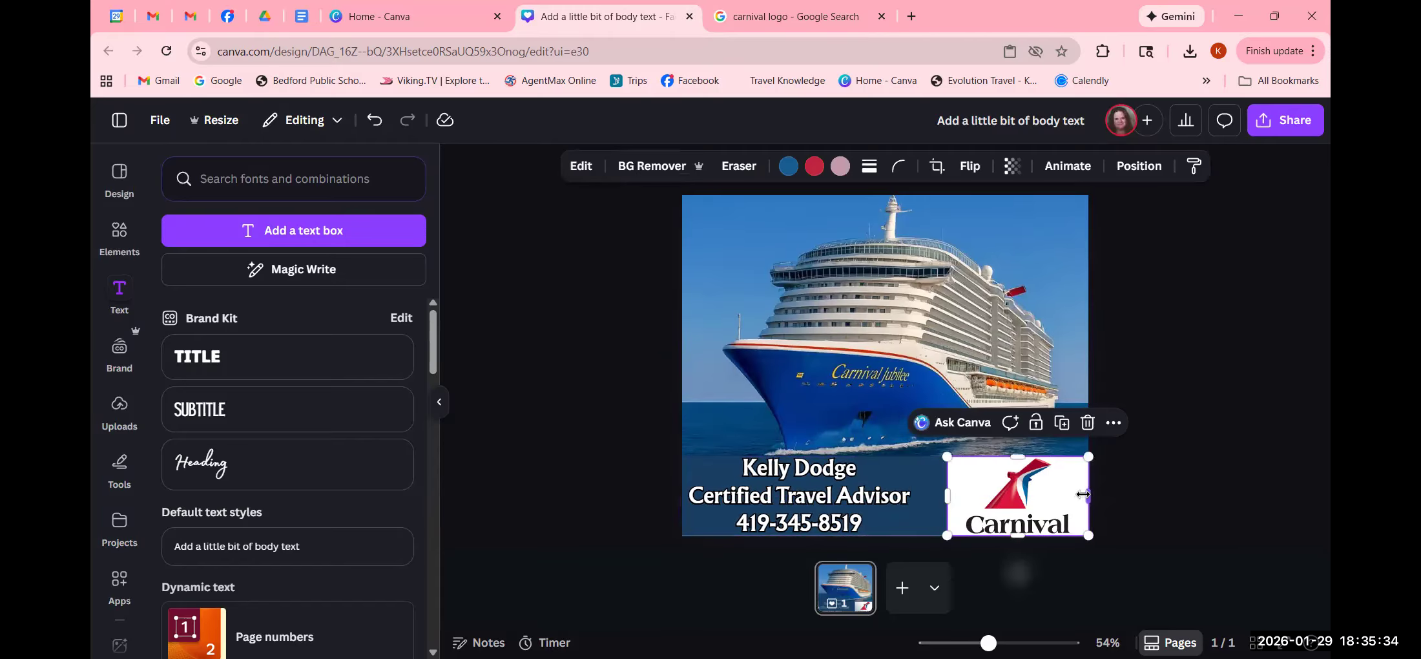
{"action": "left_click_drag", "start_coordinate": [1085, 494], "coordinate": [1067, 492]}
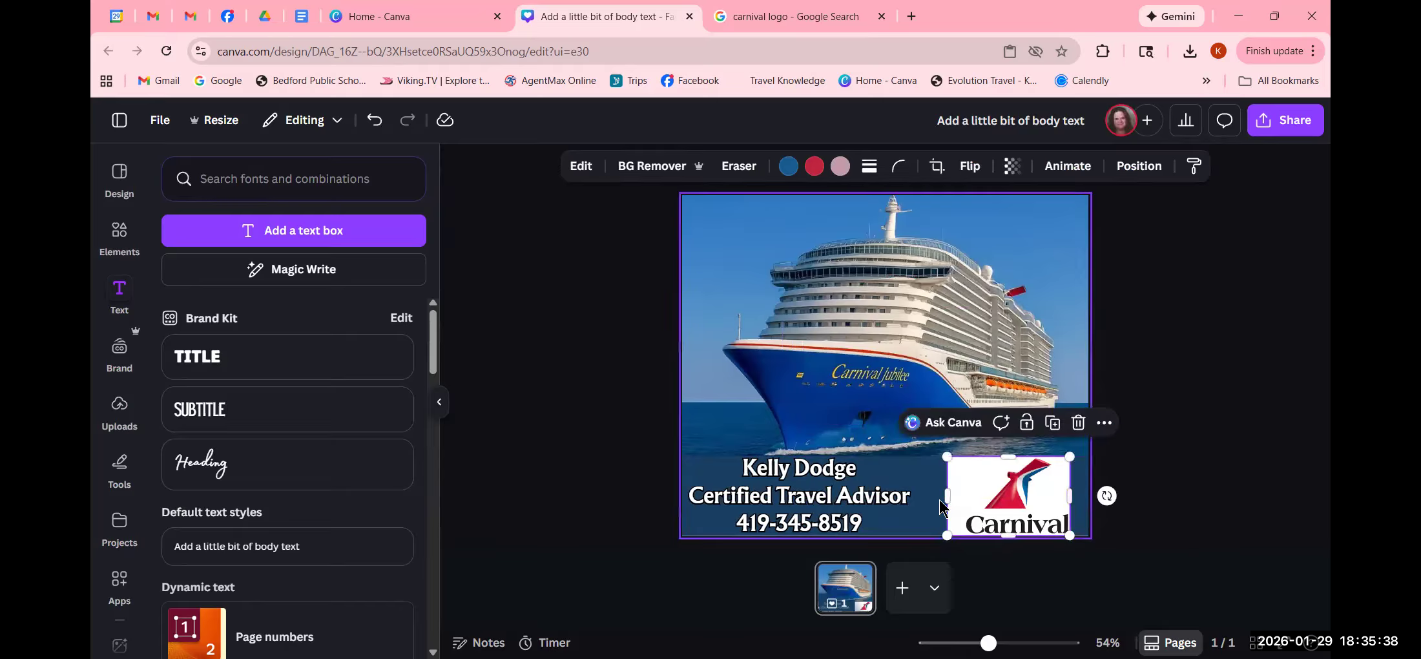
{"action": "left_click_drag", "start_coordinate": [947, 496], "coordinate": [965, 494]}
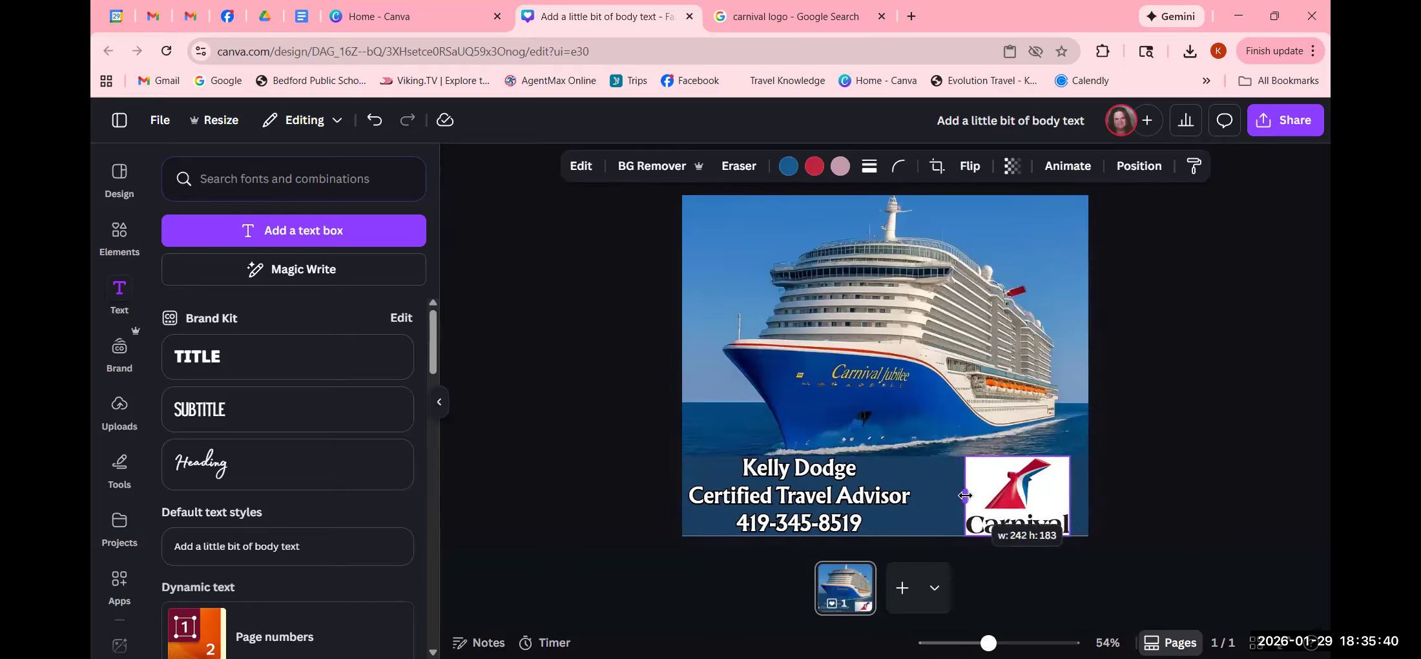
- Align the Carnival logo flush to the page's right edge at 242.4 × 182.8 px
{"action": "left_click", "coordinate": [1217, 498]}
{"action": "left_click", "coordinate": [1037, 489]}
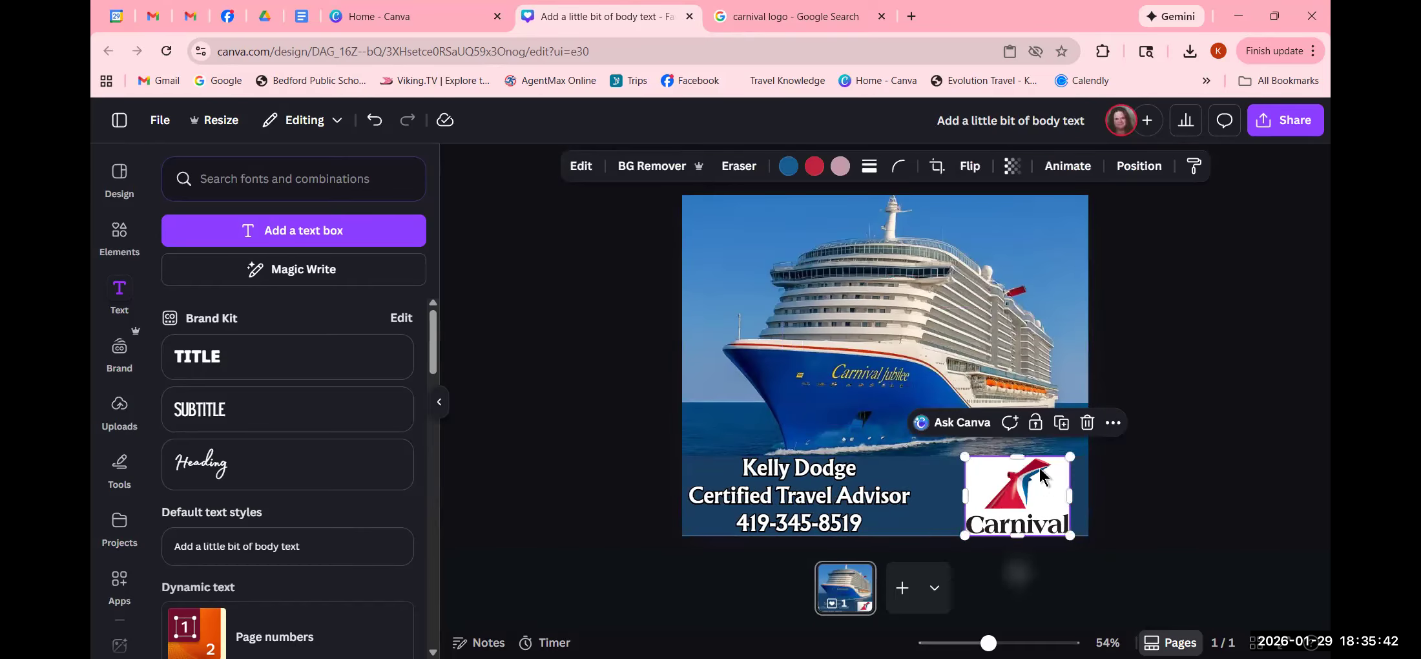
{"action": "left_click", "coordinate": [1139, 166]}
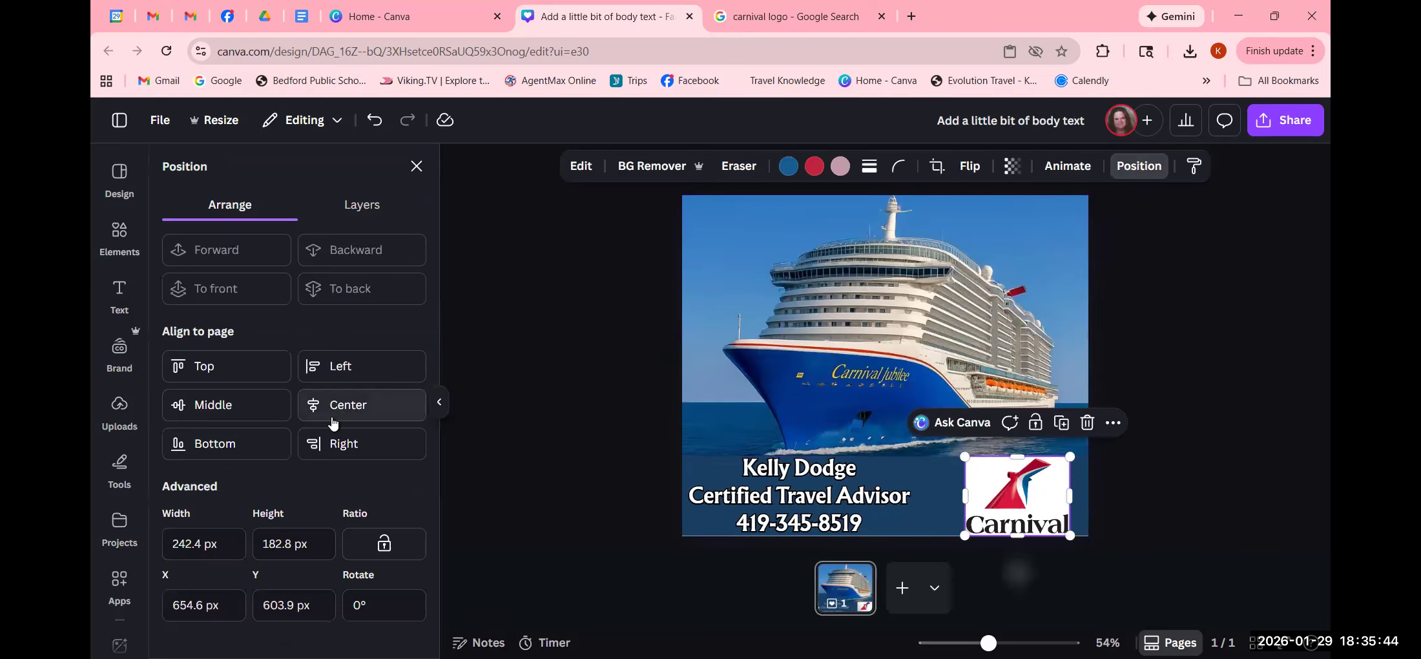
{"action": "left_click", "coordinate": [349, 443]}
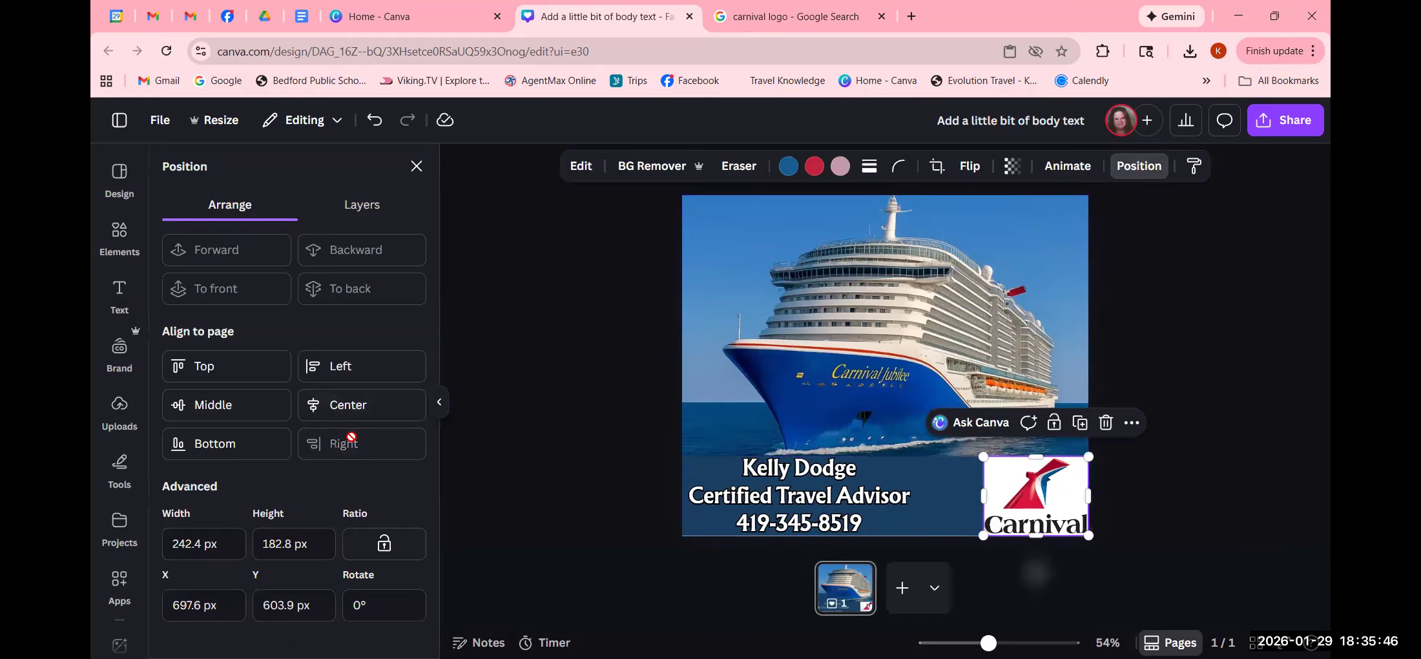
{"action": "left_click", "coordinate": [1215, 486]}
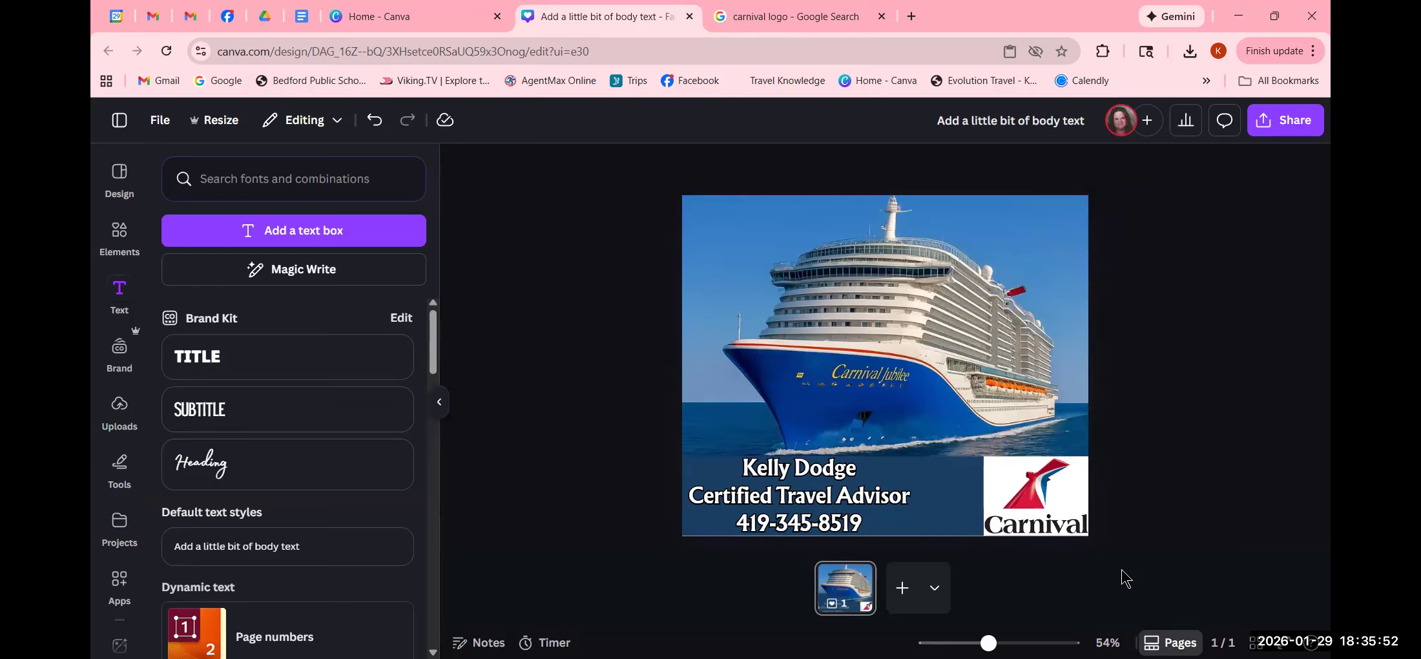
- Search Elements for 'licensed and insured' and insert the Licensed & Insured badge graphic
{"action": "left_click", "coordinate": [124, 230]}
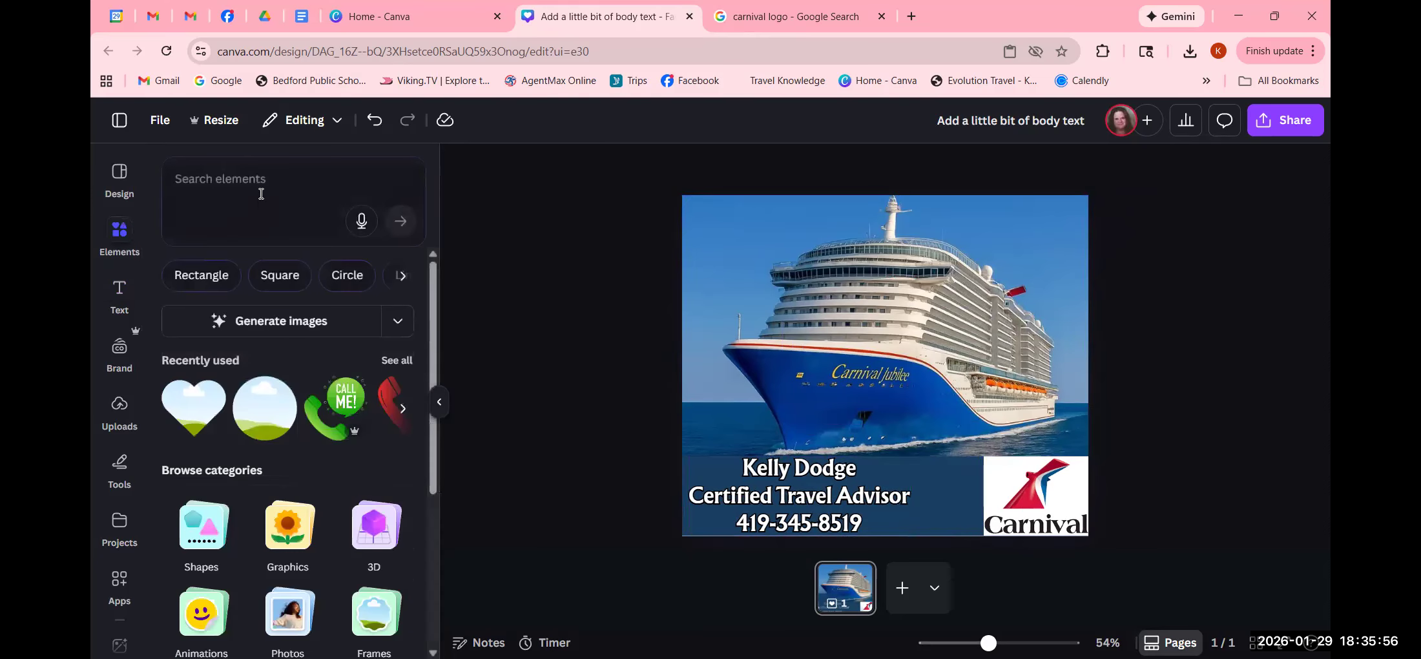
{"action": "left_click", "coordinate": [259, 224]}
{"action": "type", "text": "licen"}
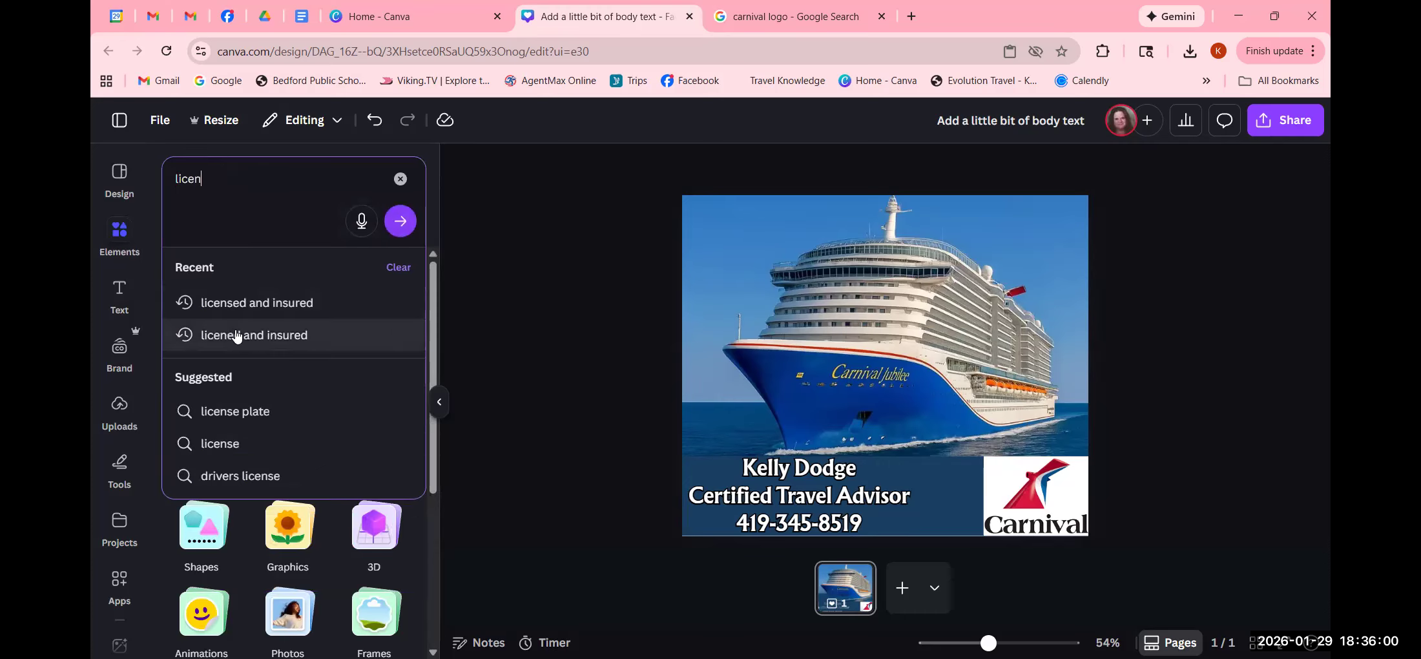
{"action": "type", "text": "s"}
{"action": "key", "text": "BackSpace"}
{"action": "key", "text": "BackSpace"}
{"action": "key", "text": "BackSpace"}
{"action": "key", "text": "BackSpace"}
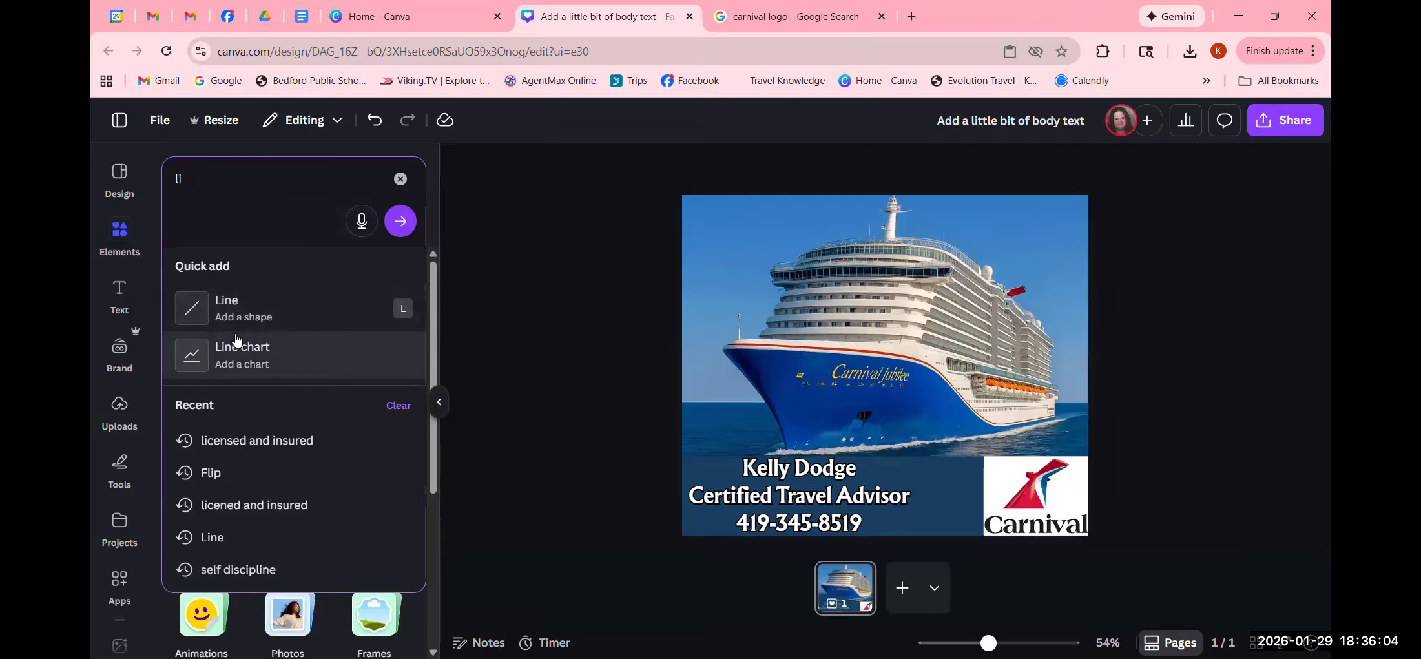
{"action": "type", "text": "c"}
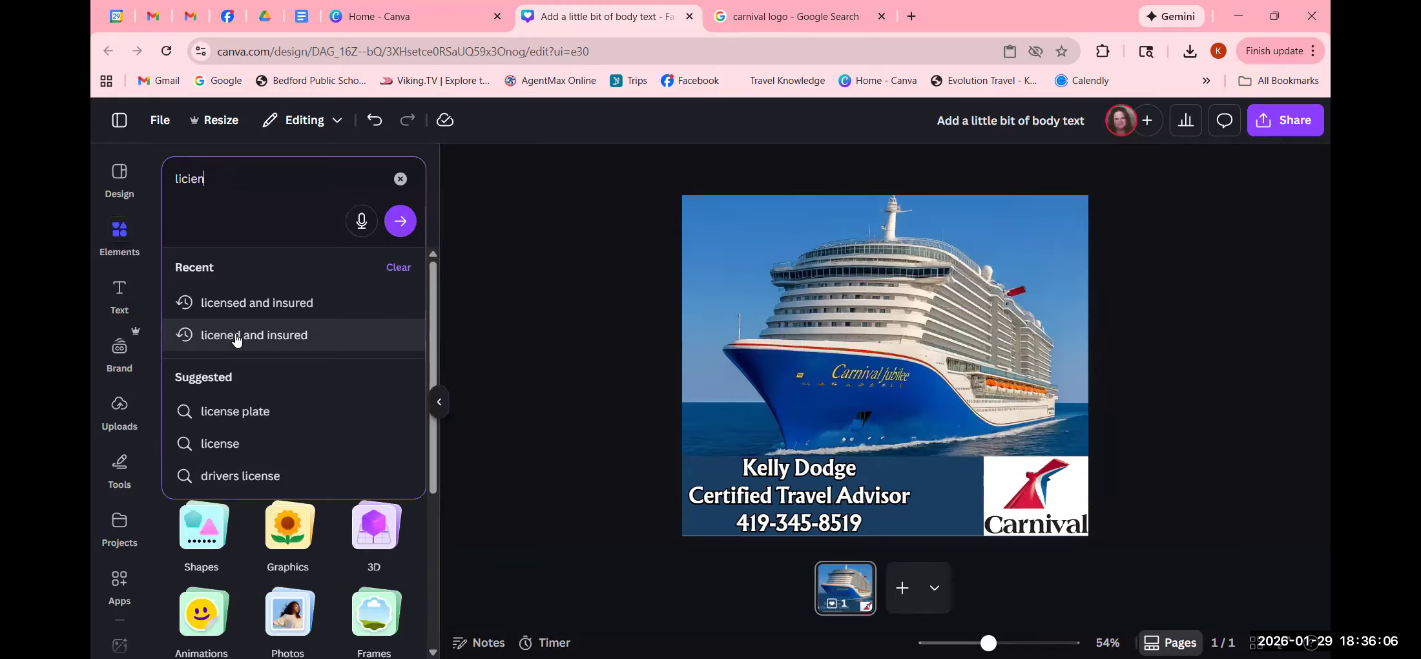
{"action": "type", "text": "ie"}
{"action": "key", "text": "BackSpace"}
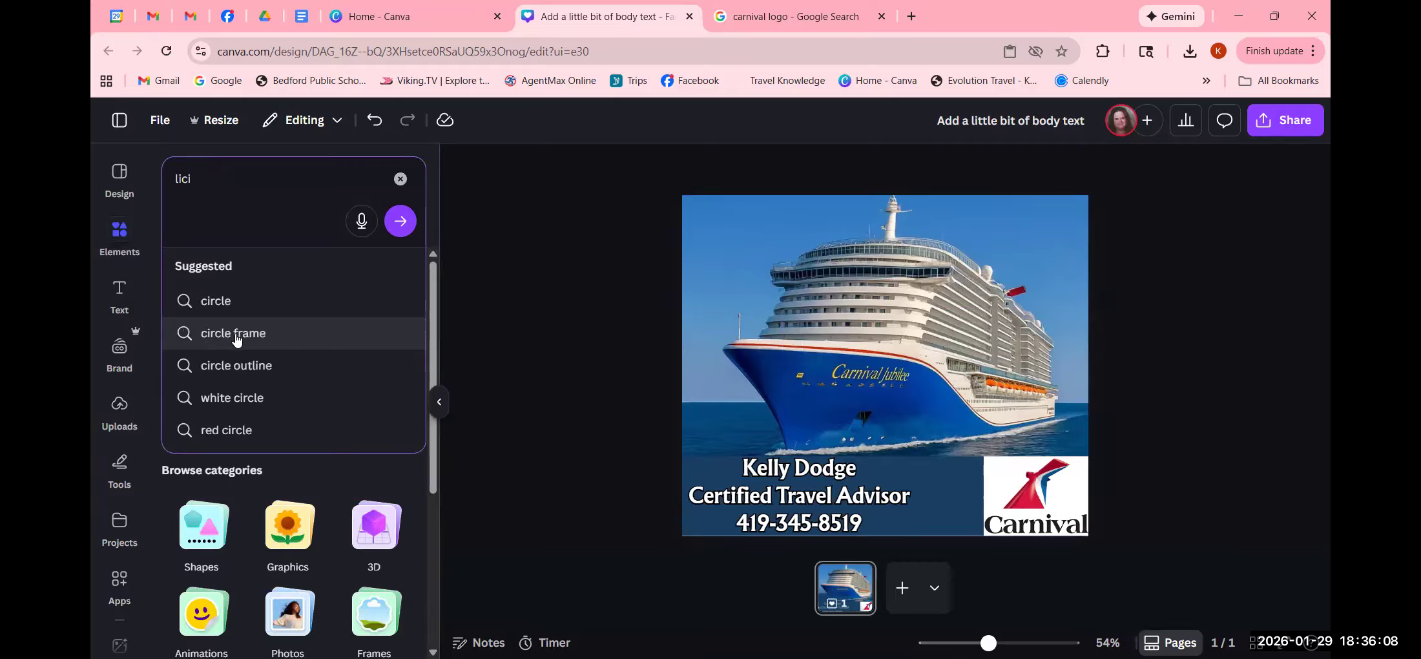
{"action": "key", "text": "BackSpace"}
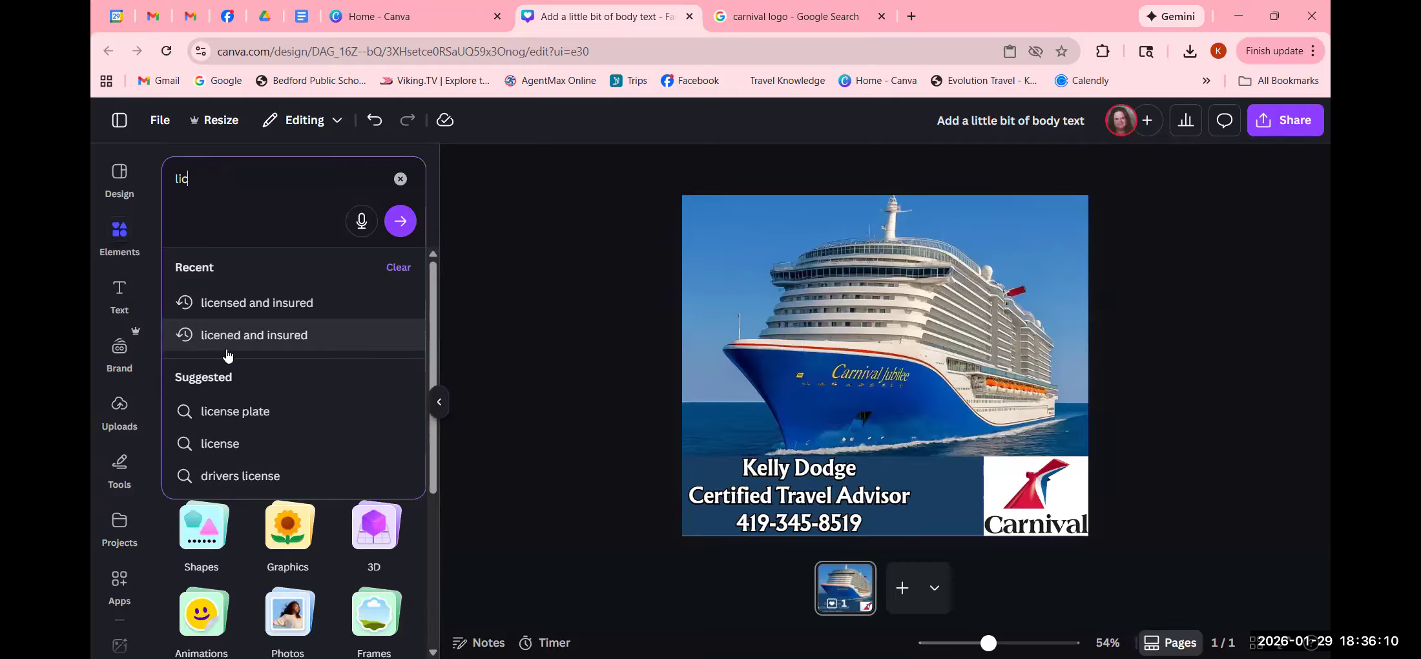
{"action": "type", "text": "ens"}
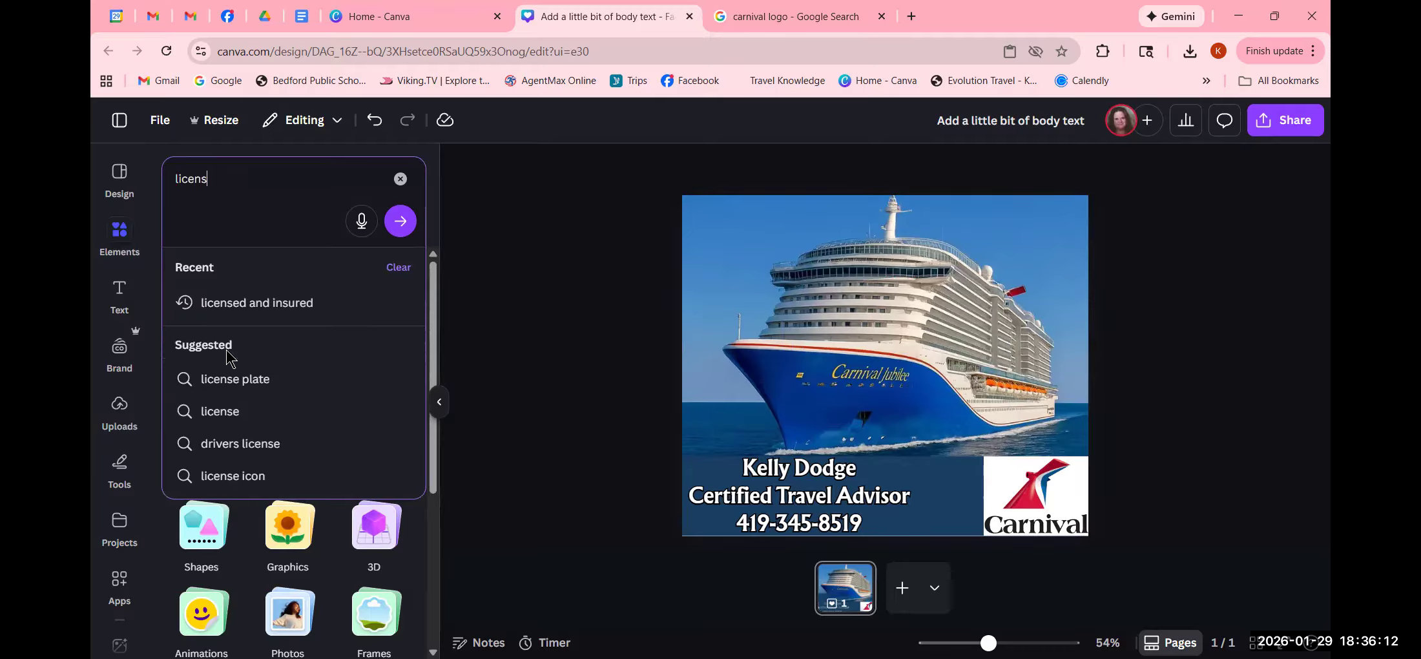
{"action": "type", "text": "ed and"}
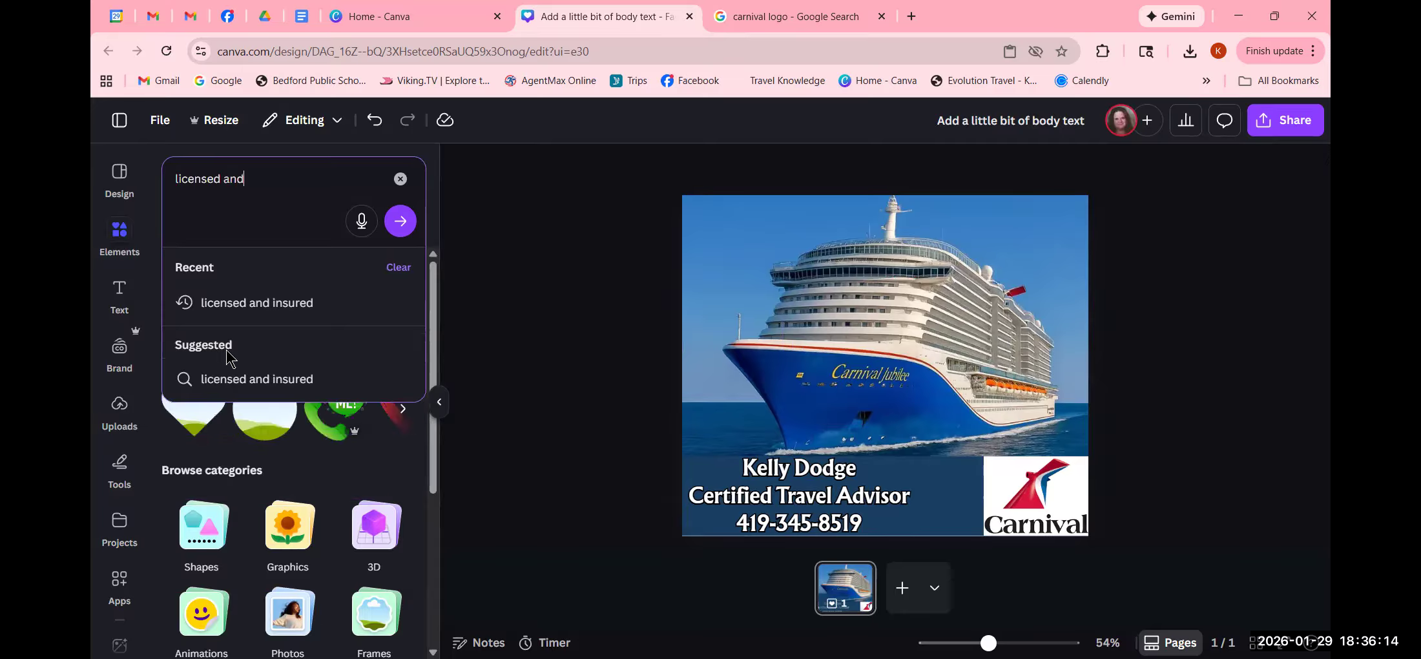
{"action": "left_click", "coordinate": [238, 303]}
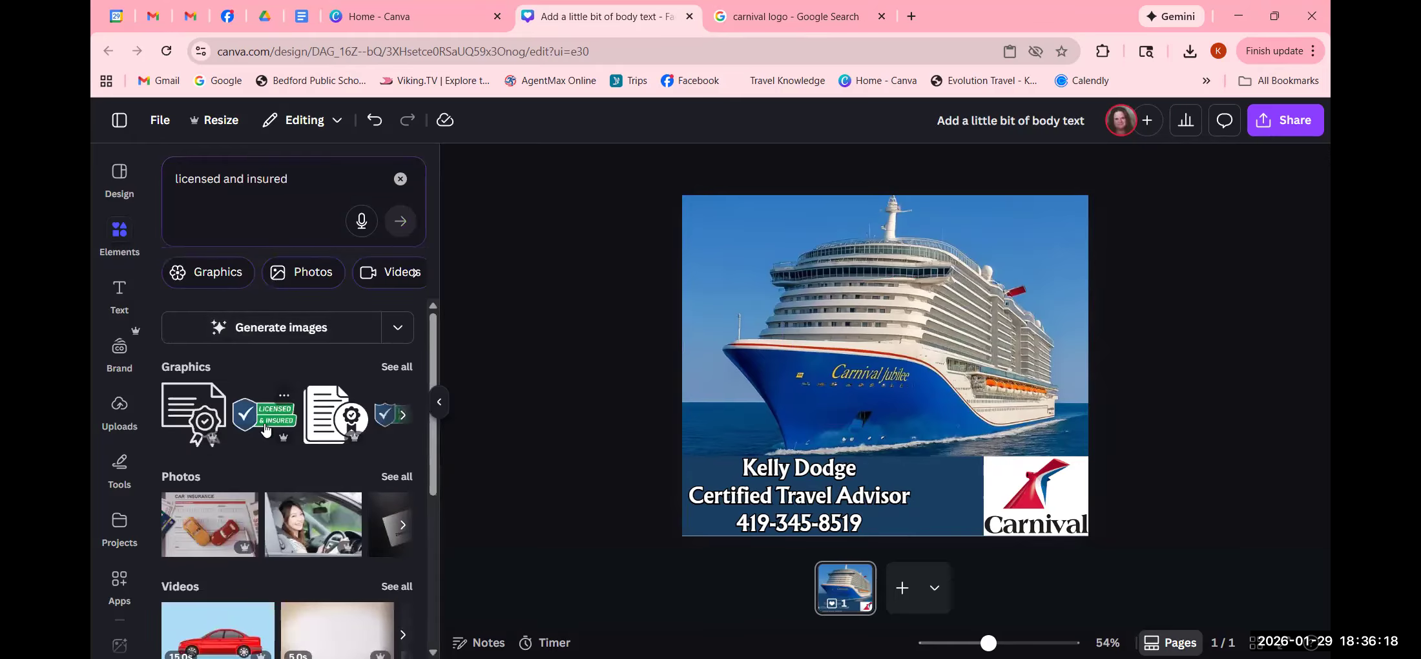
{"action": "left_click", "coordinate": [265, 428]}
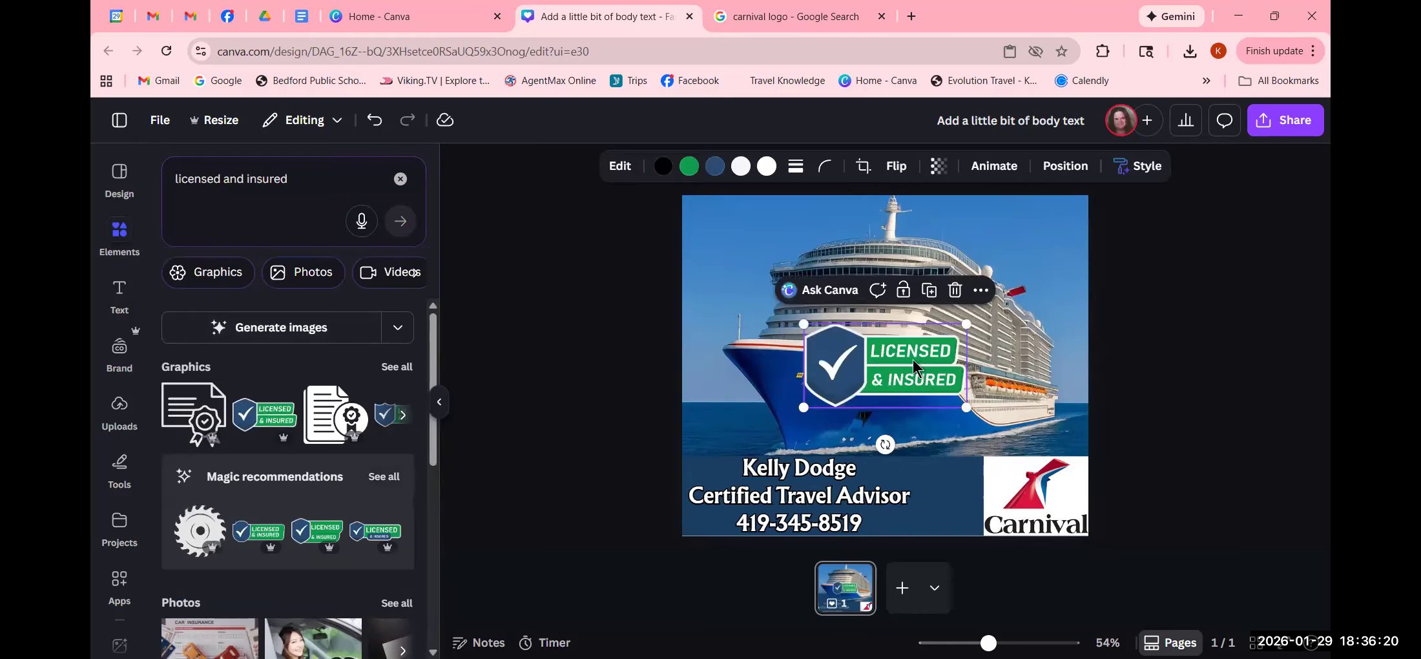
- Shrink the Licensed & Insured badge and tuck it between the contact text and Carnival logo
{"action": "left_click_drag", "start_coordinate": [918, 364], "coordinate": [796, 415]}
{"action": "left_click_drag", "start_coordinate": [846, 371], "coordinate": [735, 418]}
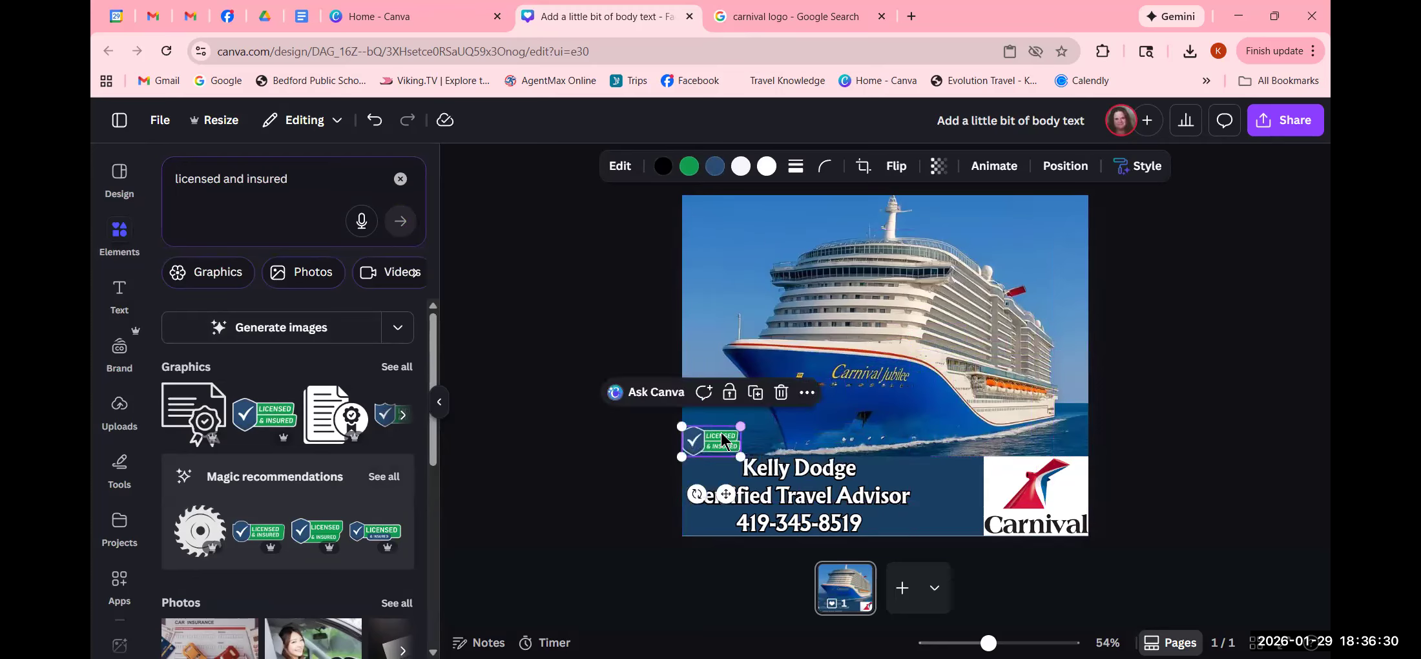
{"action": "left_click", "coordinate": [525, 398]}
{"action": "left_click", "coordinate": [700, 440]}
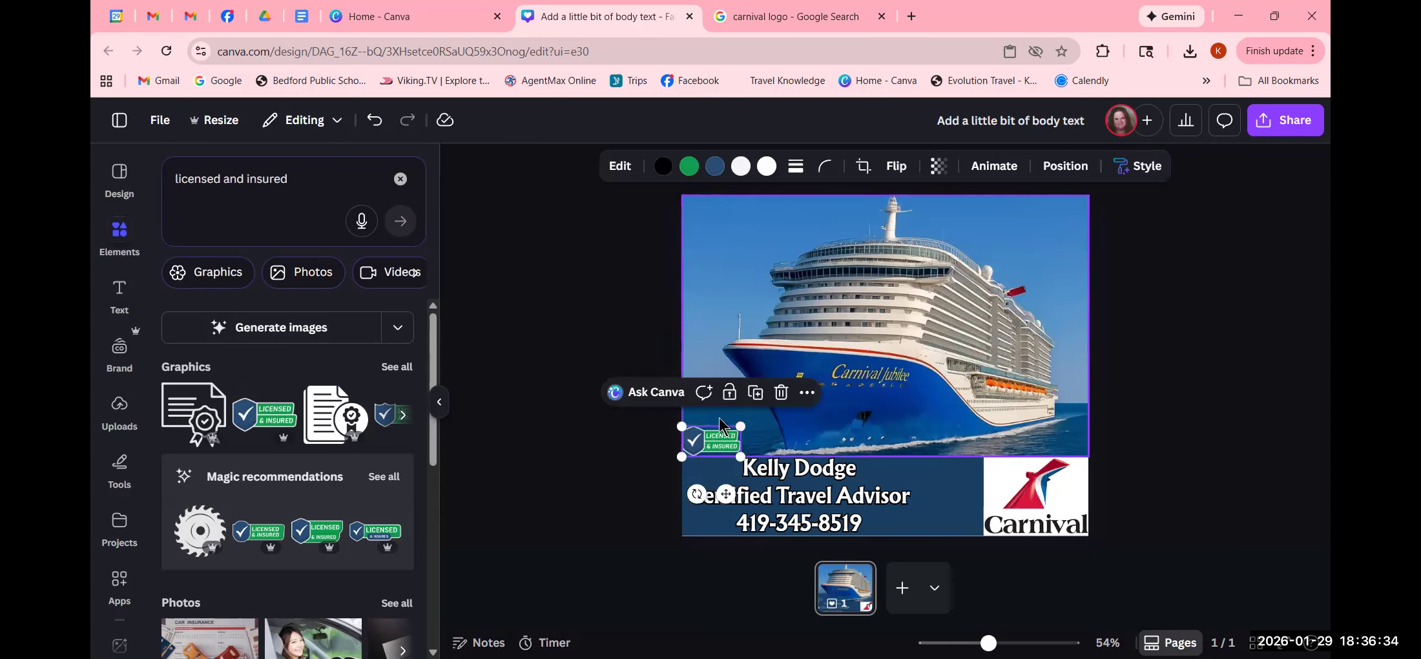
{"action": "left_click_drag", "start_coordinate": [701, 448], "coordinate": [927, 507]}
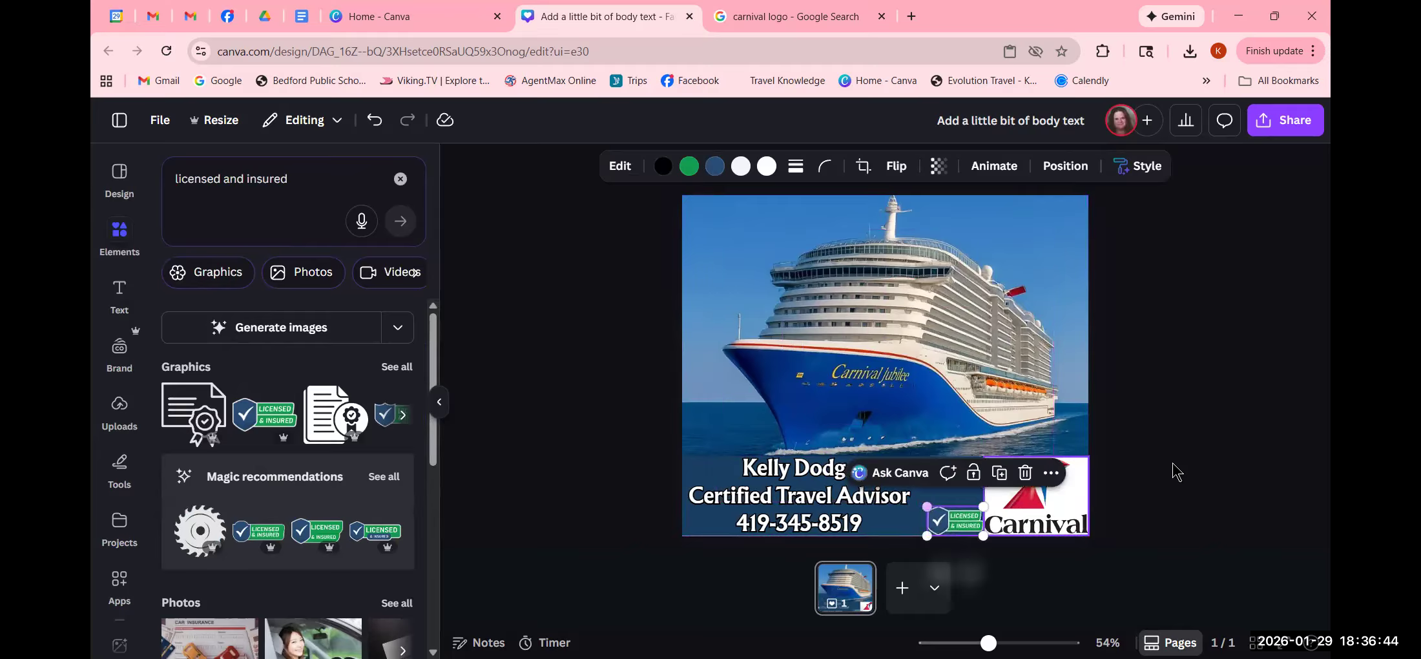
{"action": "left_click", "coordinate": [1227, 465]}
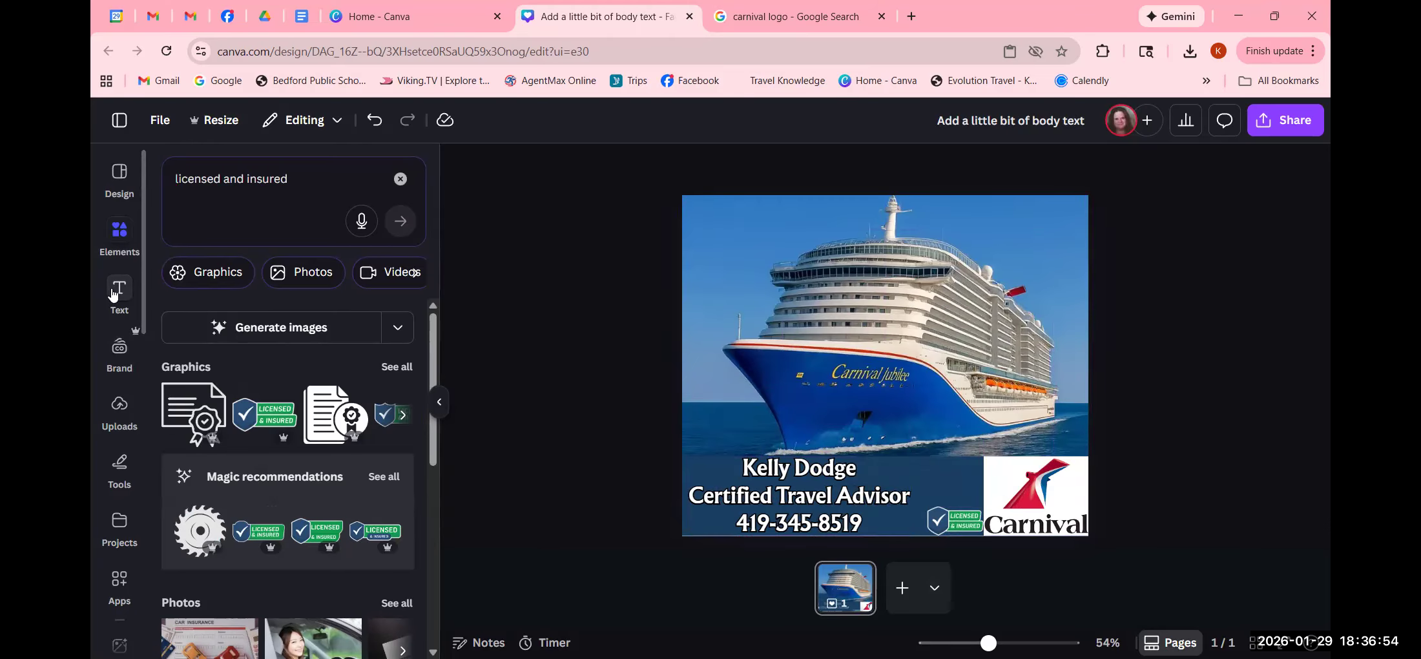
{"action": "left_click", "coordinate": [121, 237]}
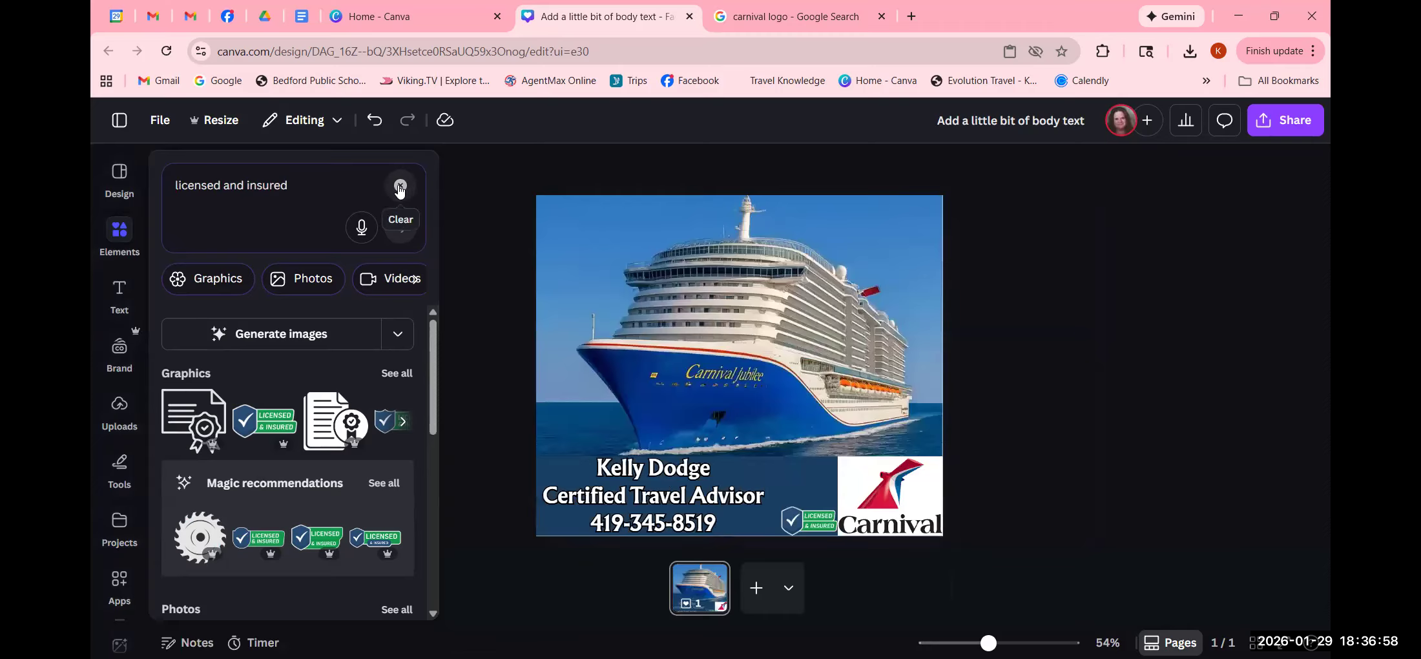
- Search Elements for 'phone' and show all phone graphics
{"action": "left_click", "coordinate": [400, 188]}
{"action": "left_click", "coordinate": [286, 193]}
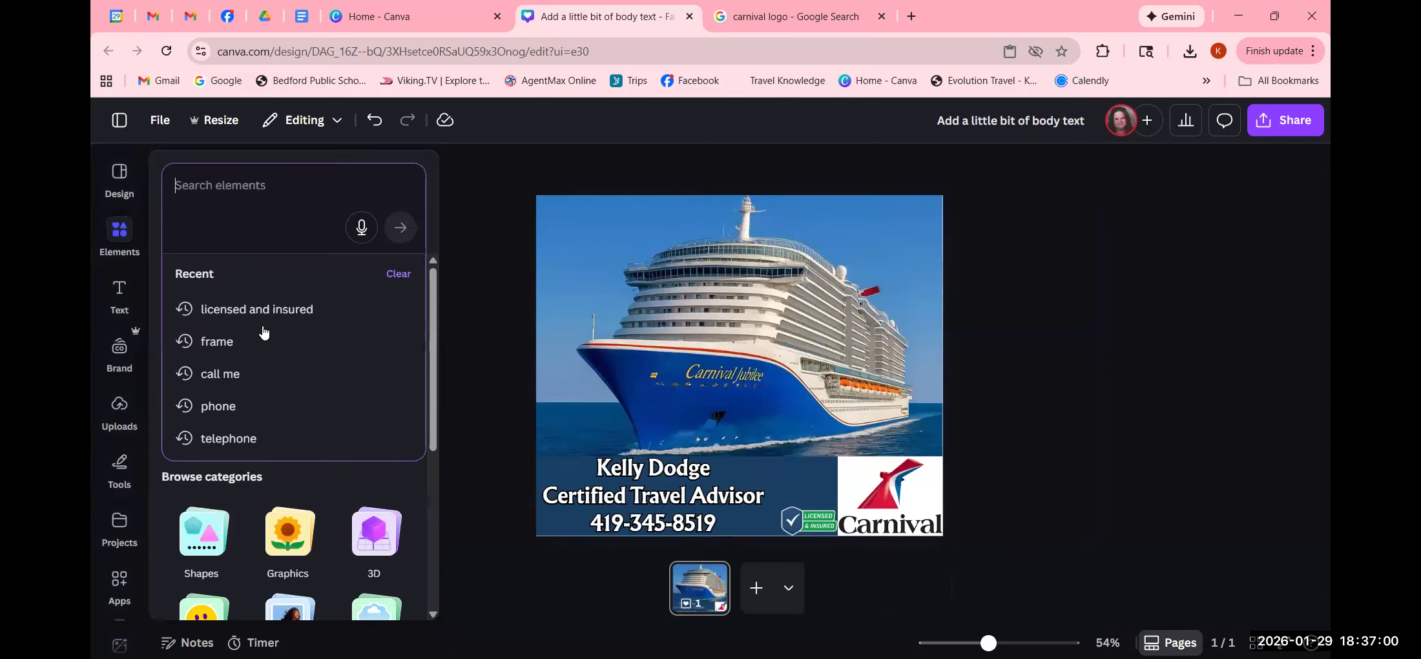
{"action": "type", "text": "phone"}
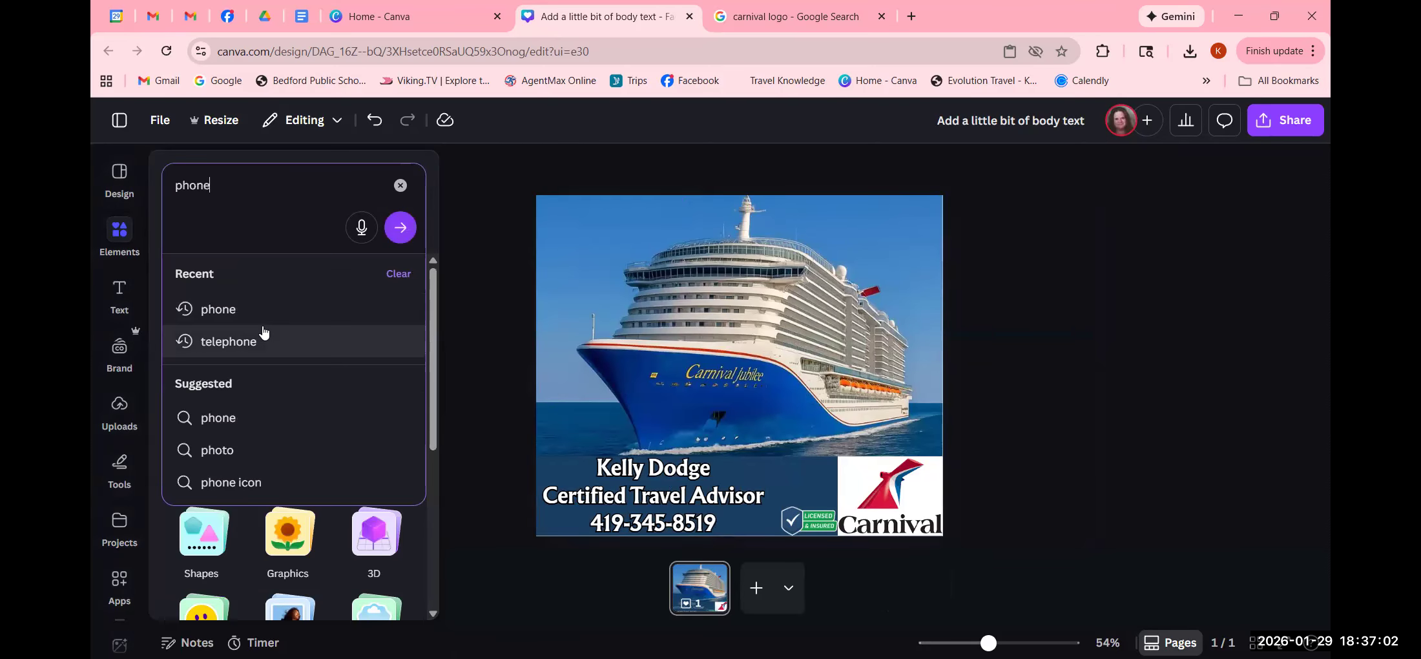
{"action": "key", "text": "Return"}
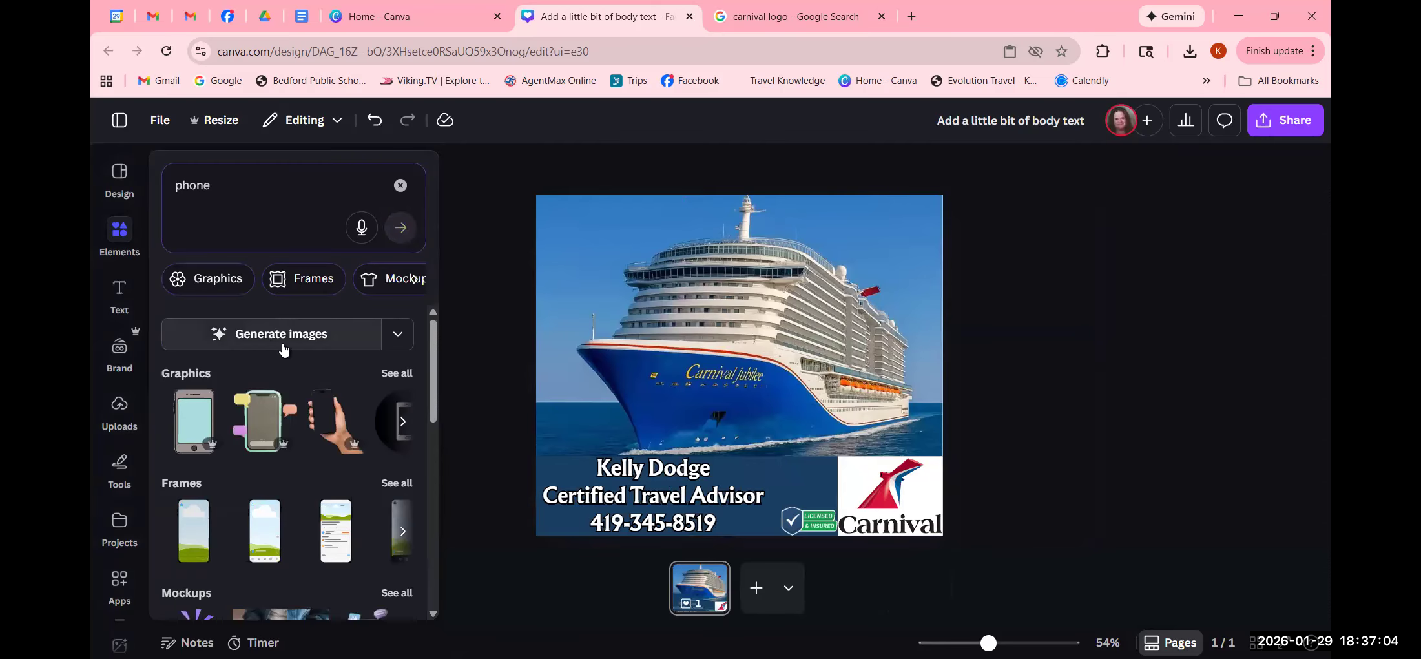
{"action": "left_click", "coordinate": [395, 373]}
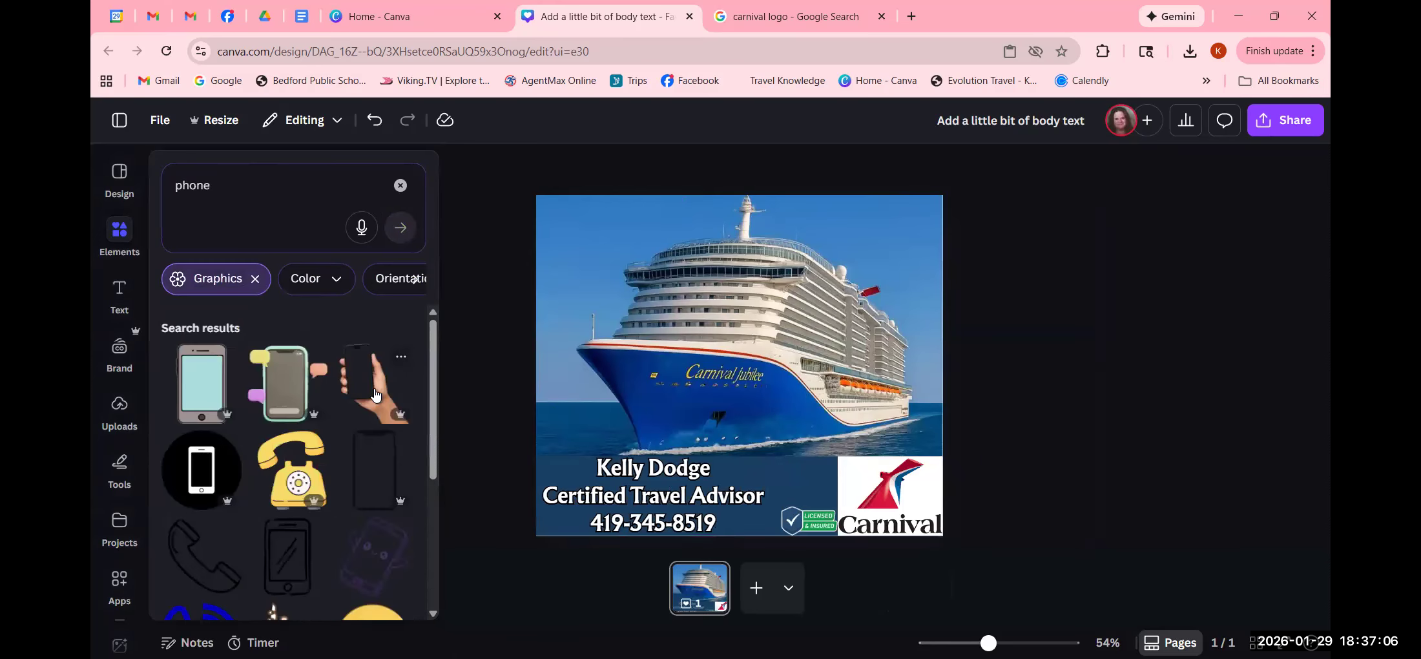
{"action": "scroll", "coordinate": [331, 466], "scroll_direction": "down", "scroll_amount": 2}
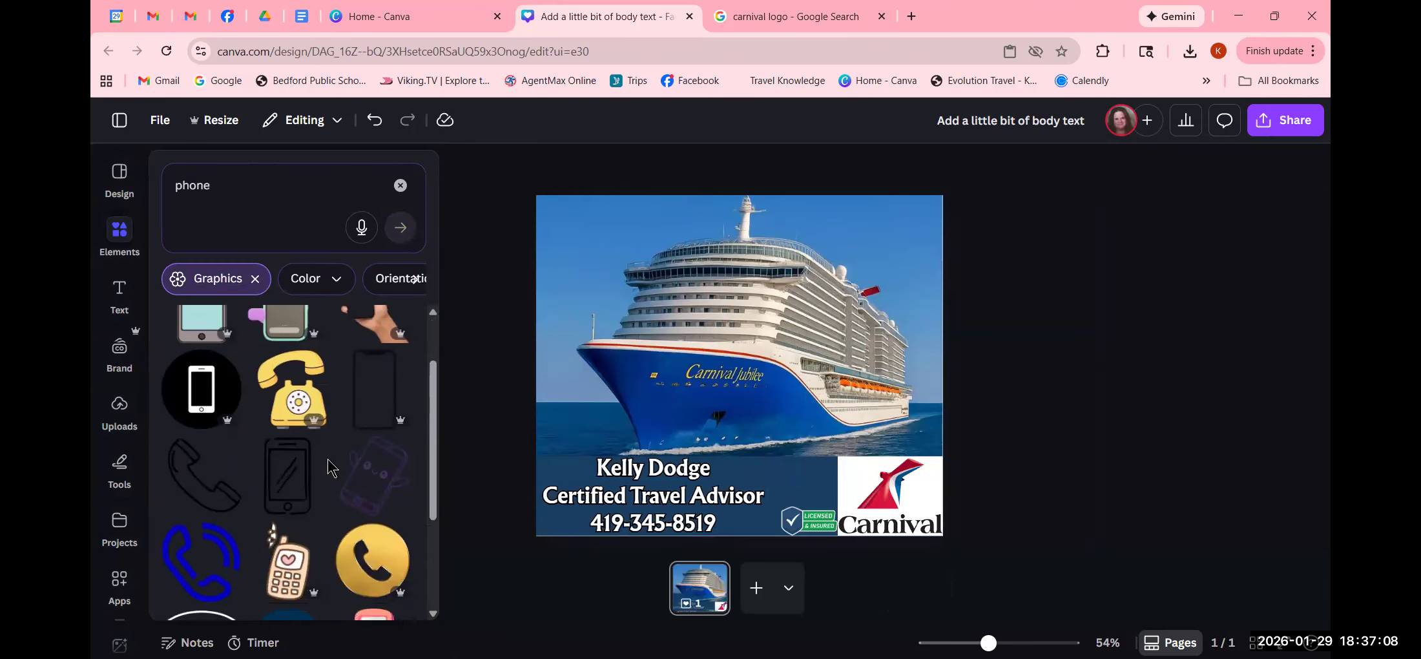
{"action": "scroll", "coordinate": [328, 465], "scroll_direction": "down", "scroll_amount": 3}
{"action": "scroll", "coordinate": [327, 466], "scroll_direction": "down", "scroll_amount": 3}
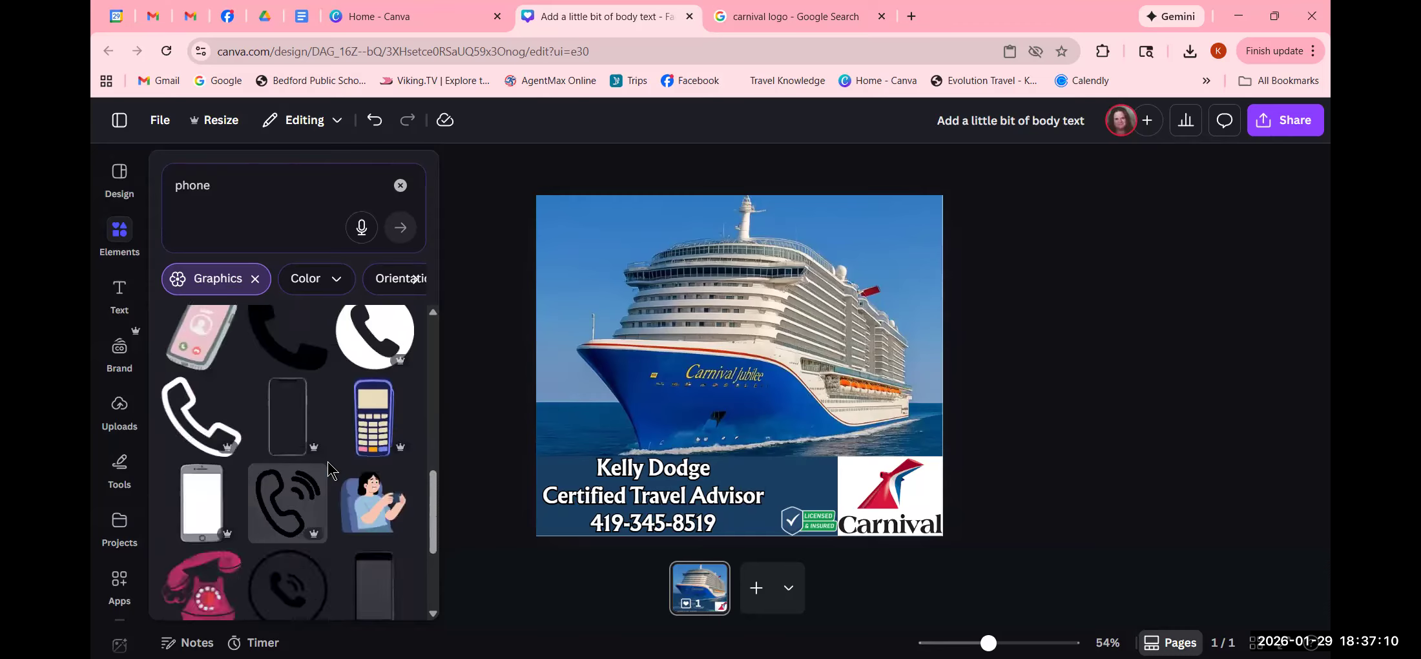
{"action": "scroll", "coordinate": [328, 462], "scroll_direction": "up", "scroll_amount": 8}
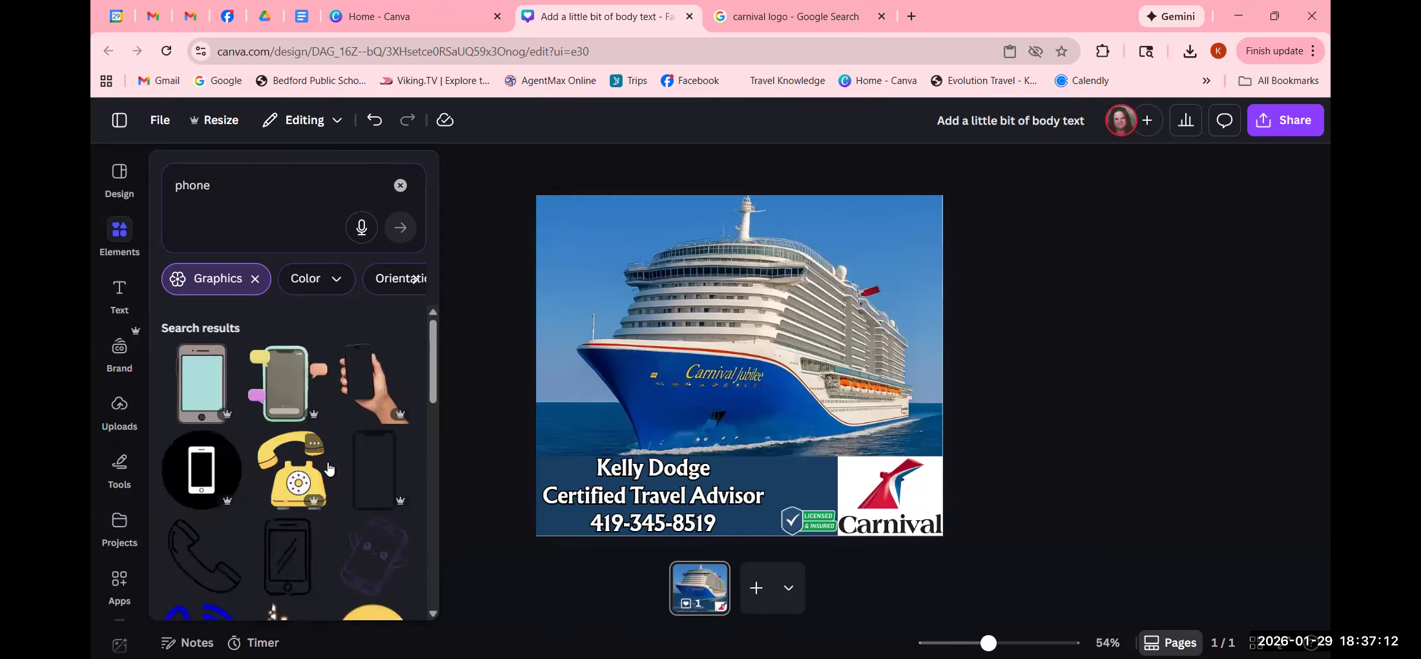
- Filter the phone graphics to the Royal blue colour
{"action": "left_click", "coordinate": [308, 278]}
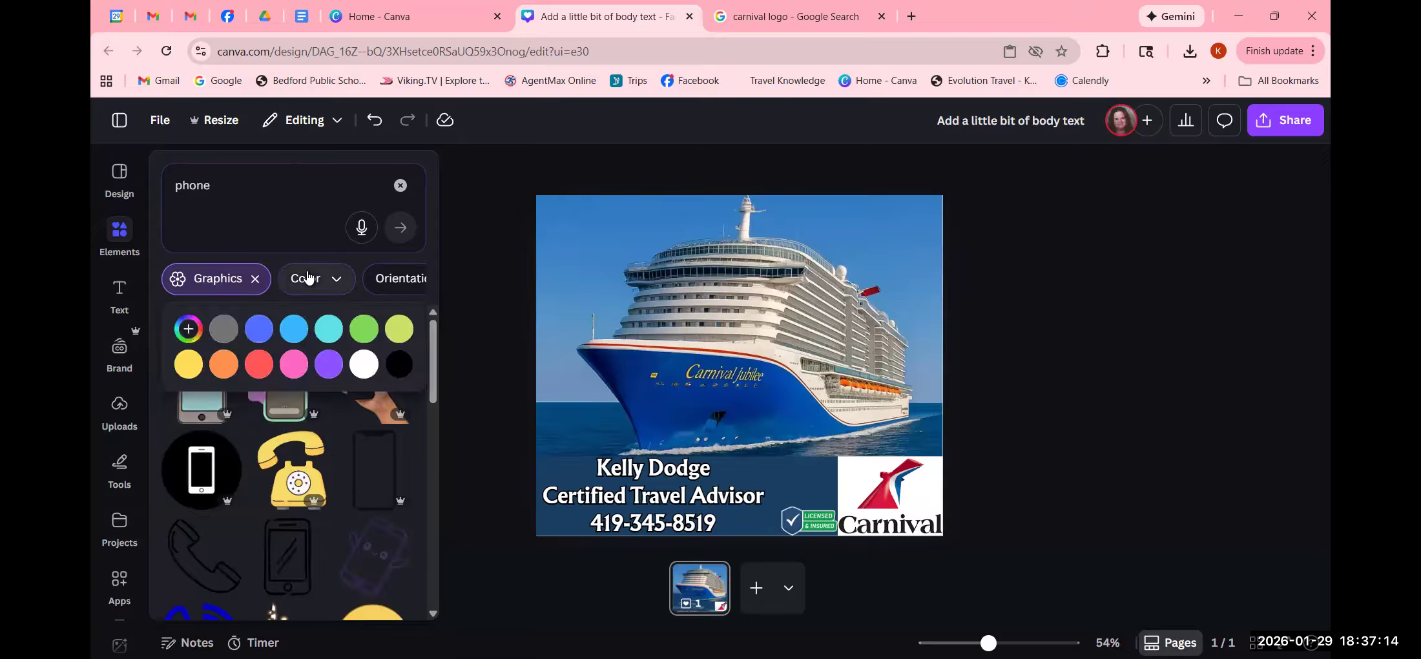
{"action": "left_click", "coordinate": [260, 330]}
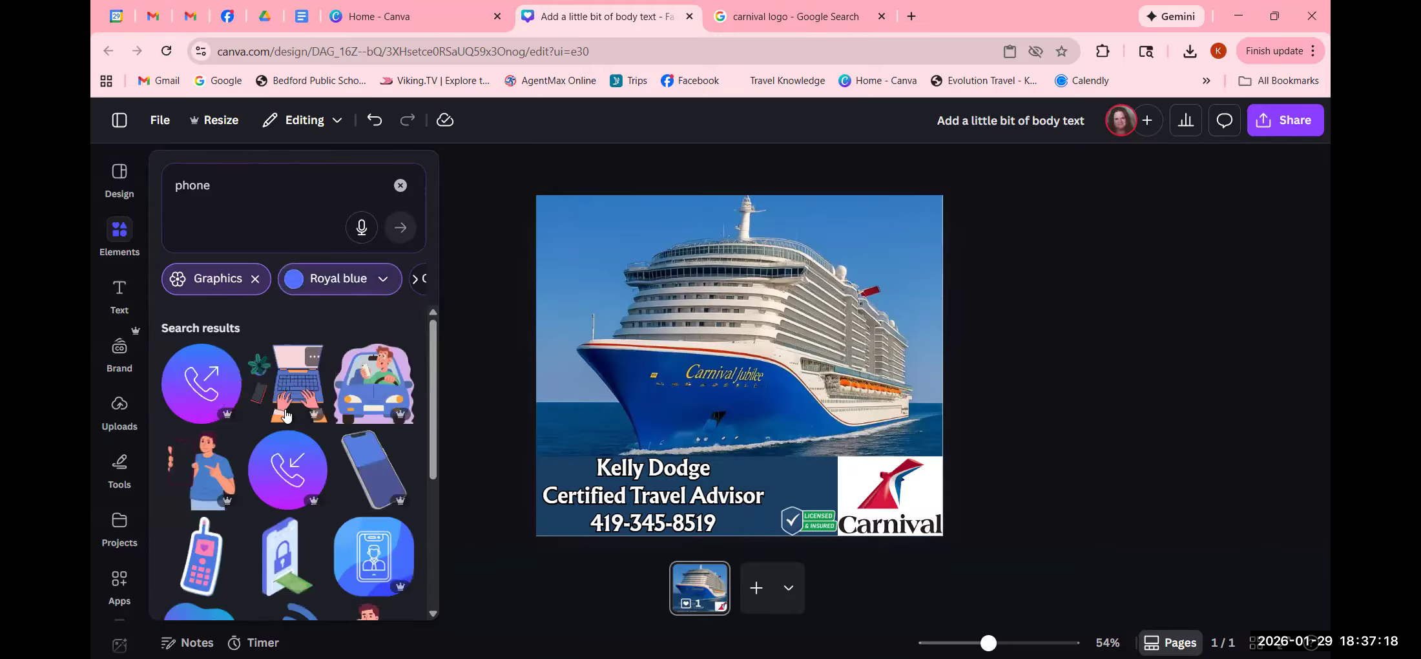
{"action": "scroll", "coordinate": [293, 442], "scroll_direction": "down", "scroll_amount": 5}
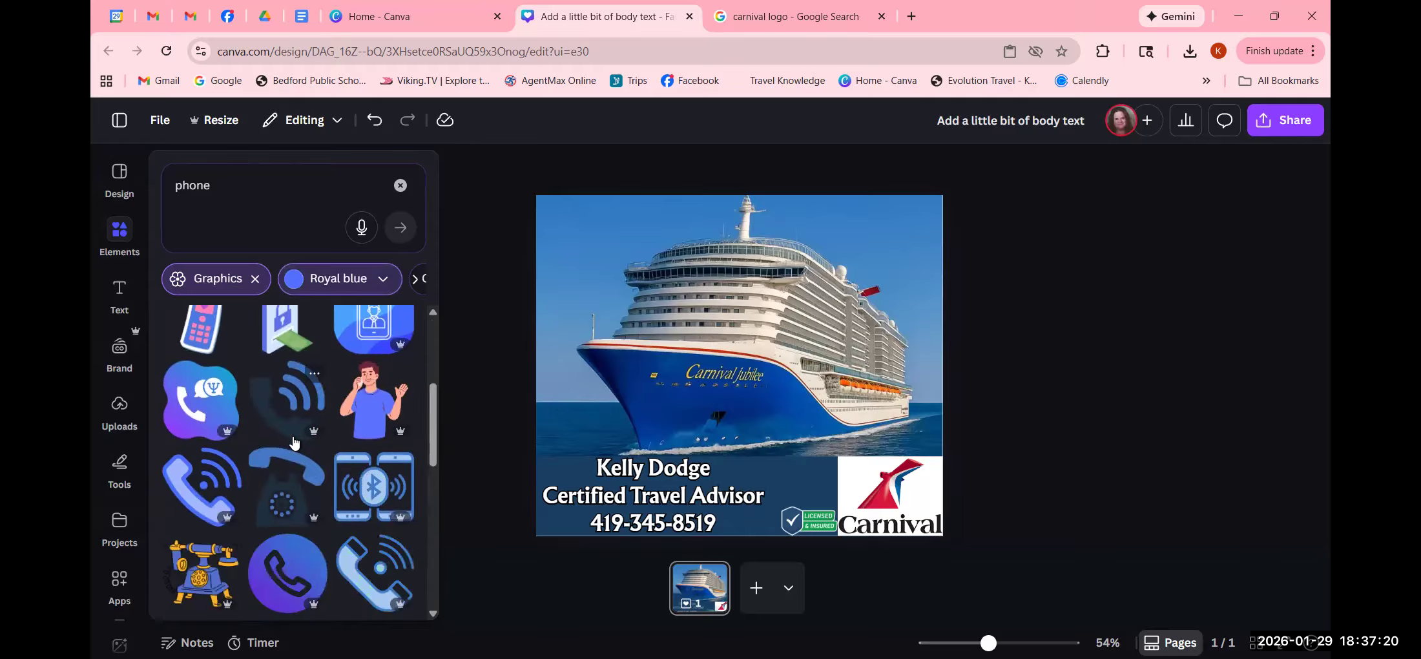
{"action": "left_click", "coordinate": [527, 445]}
- Nudge the contact text right and add the royal-blue phone-with-waves graphic
{"action": "left_click", "coordinate": [659, 494]}
{"action": "left_click_drag", "start_coordinate": [660, 494], "coordinate": [704, 484]}
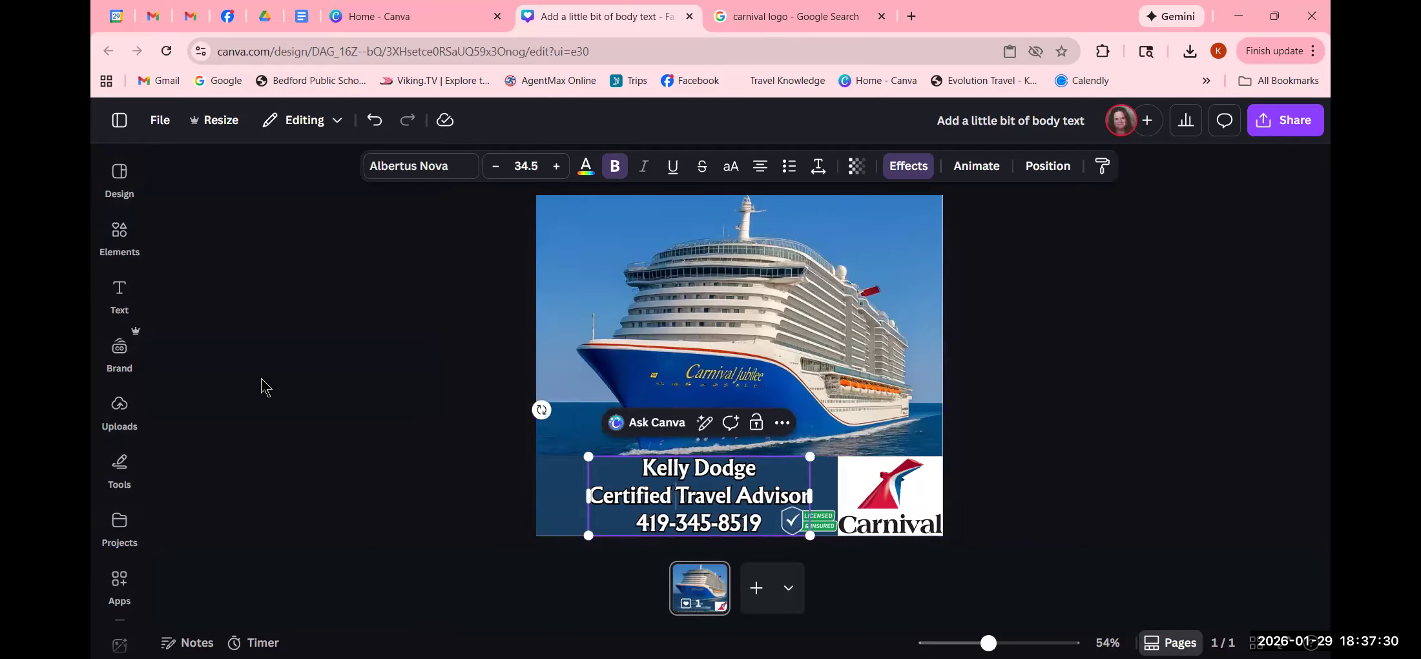
{"action": "left_click", "coordinate": [119, 231]}
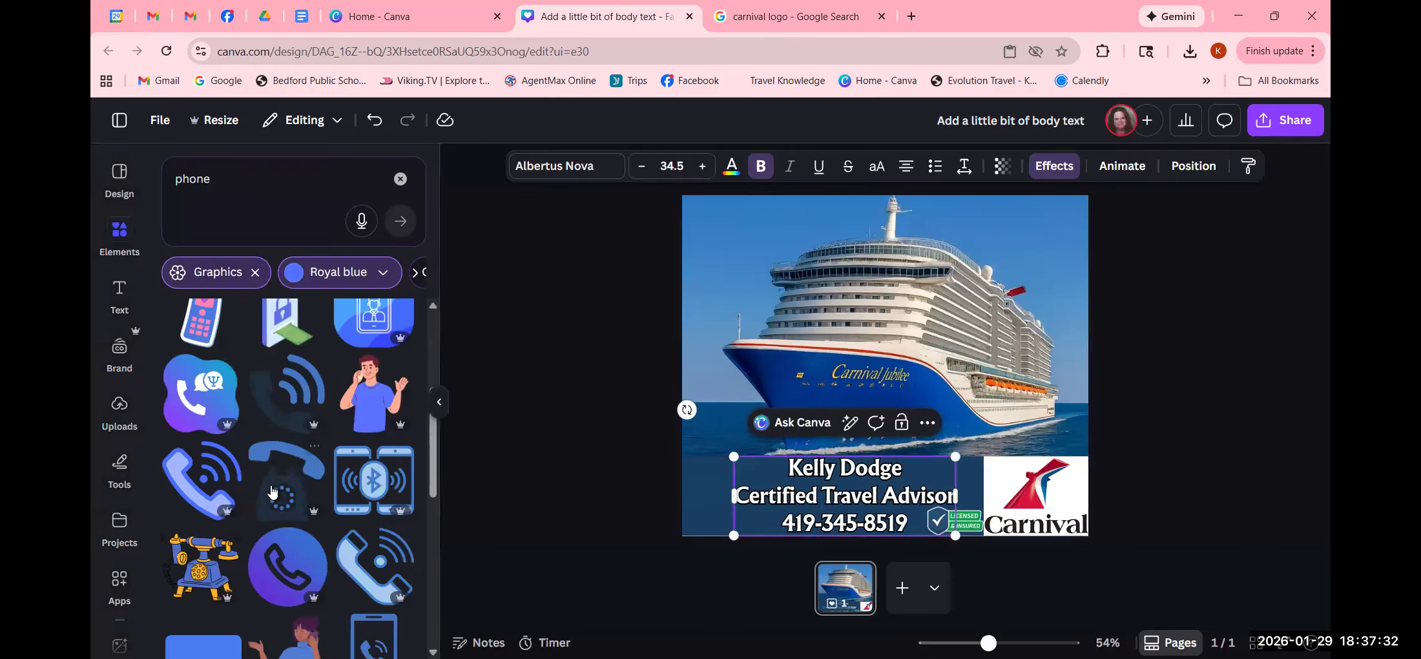
{"action": "left_click", "coordinate": [192, 486]}
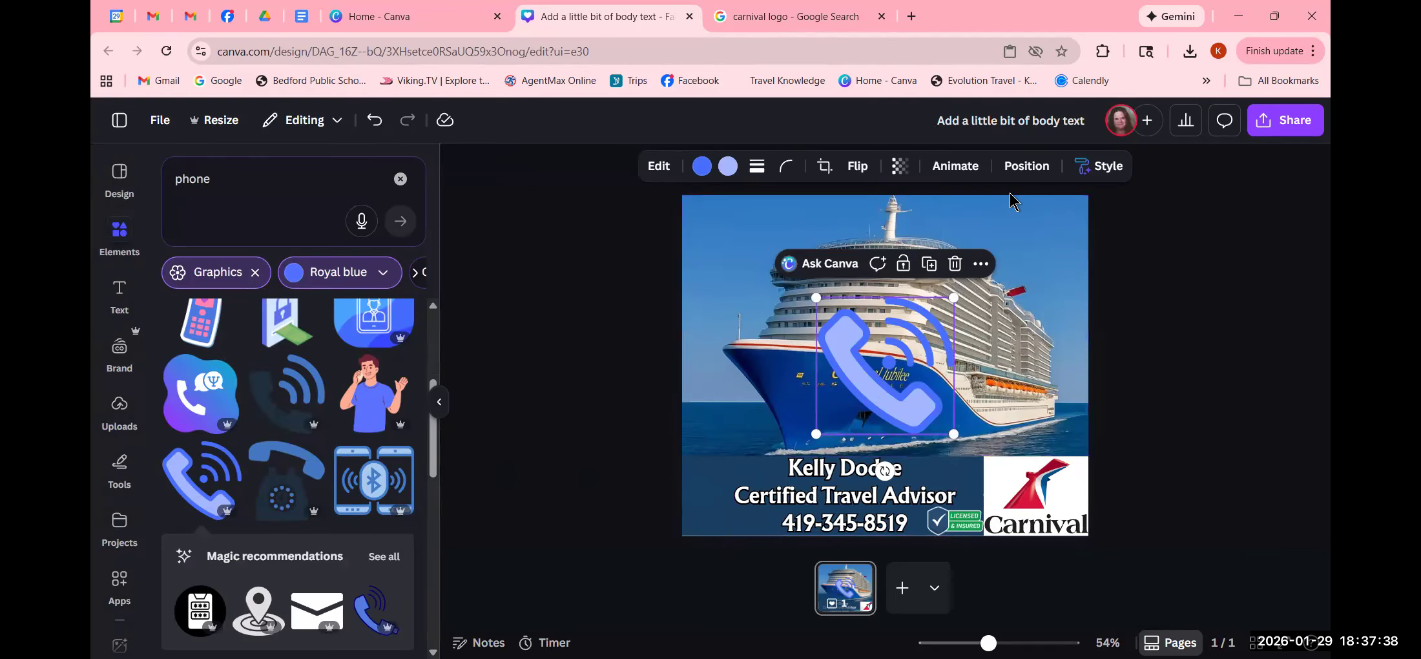
- Align the phone icon to the page's bottom-left corner and shrink it to about 145 px
{"action": "left_click", "coordinate": [1021, 169]}
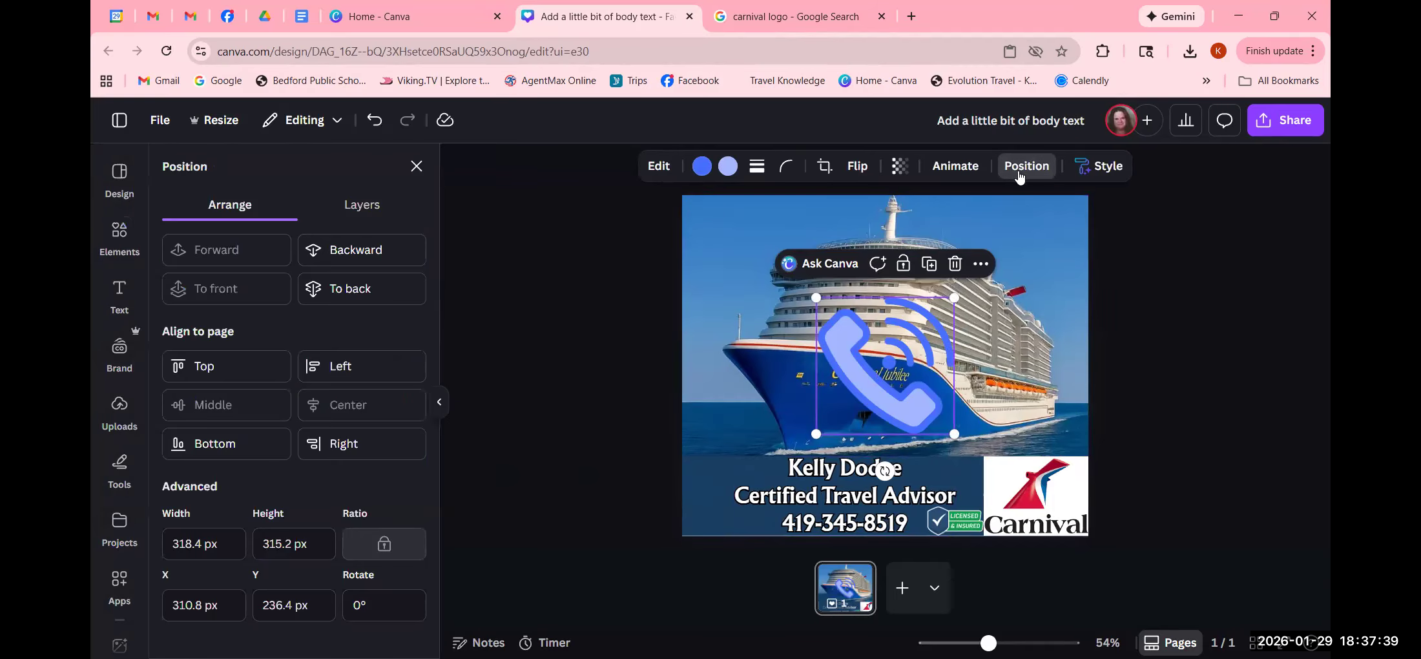
{"action": "left_click", "coordinate": [211, 446]}
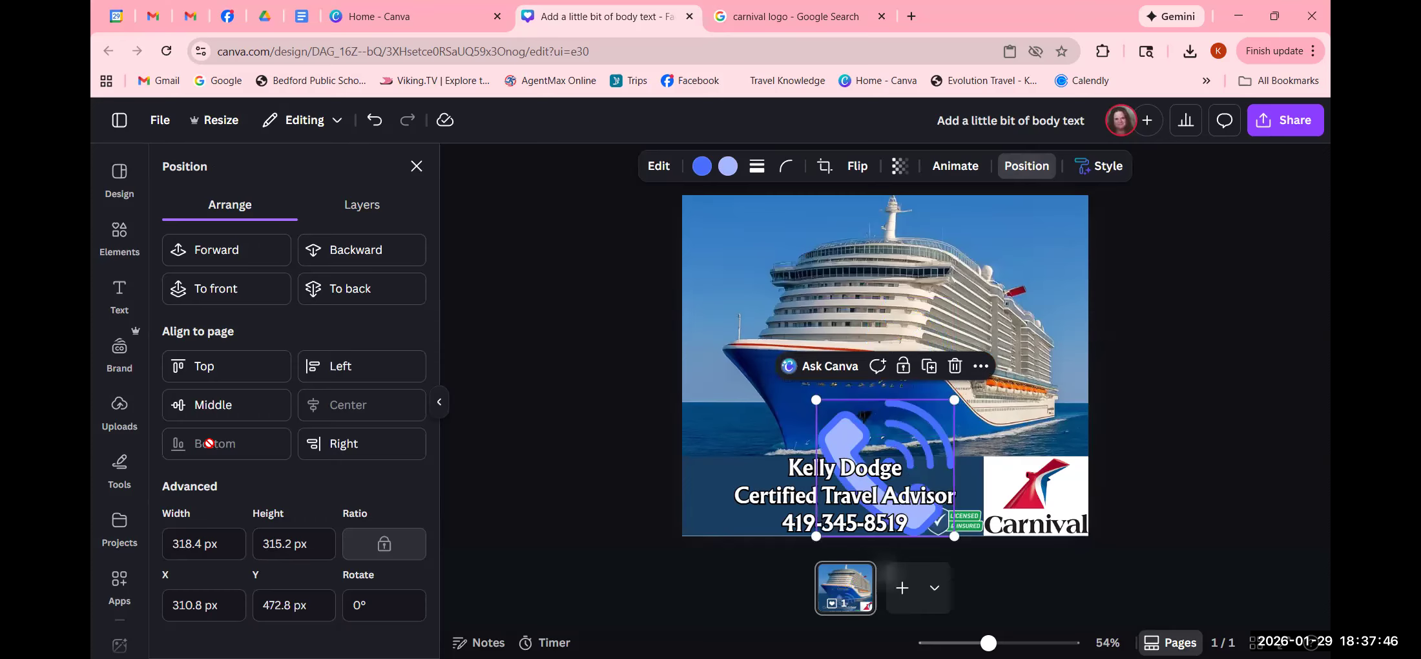
{"action": "left_click", "coordinate": [355, 369]}
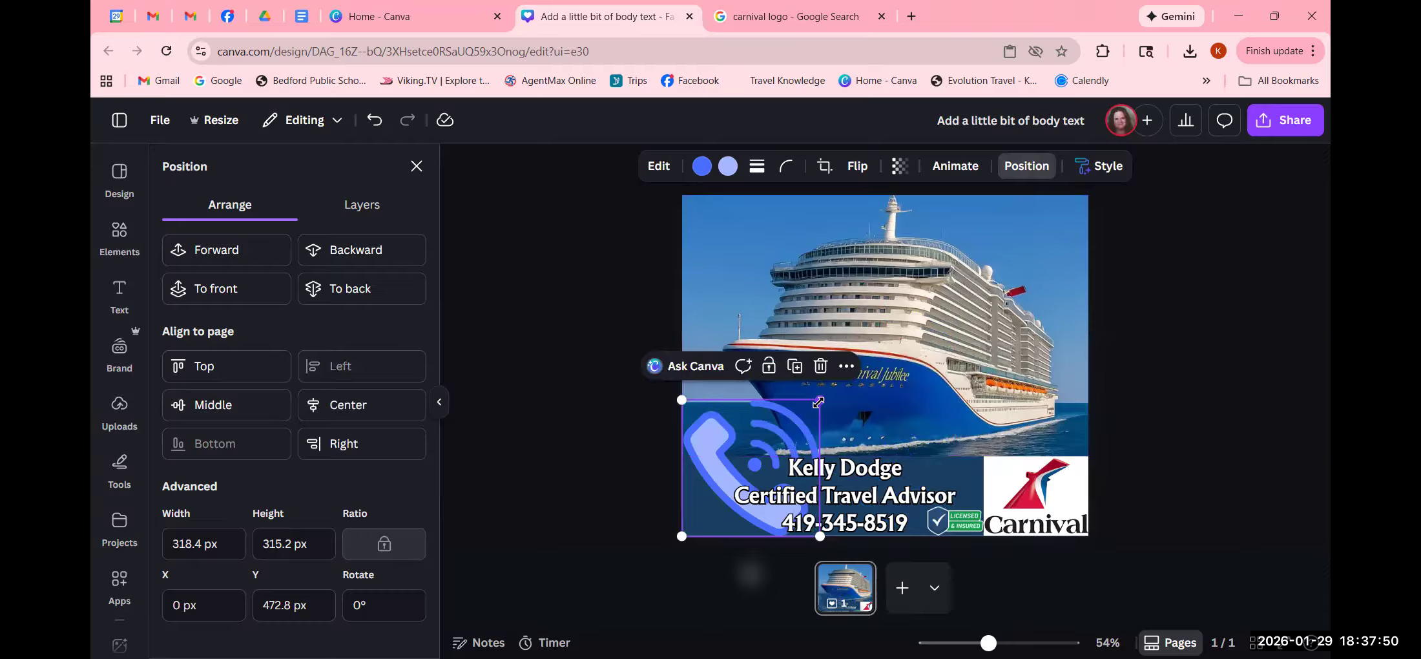
{"action": "left_click_drag", "start_coordinate": [817, 405], "coordinate": [730, 495]}
{"action": "left_click", "coordinate": [578, 479]}
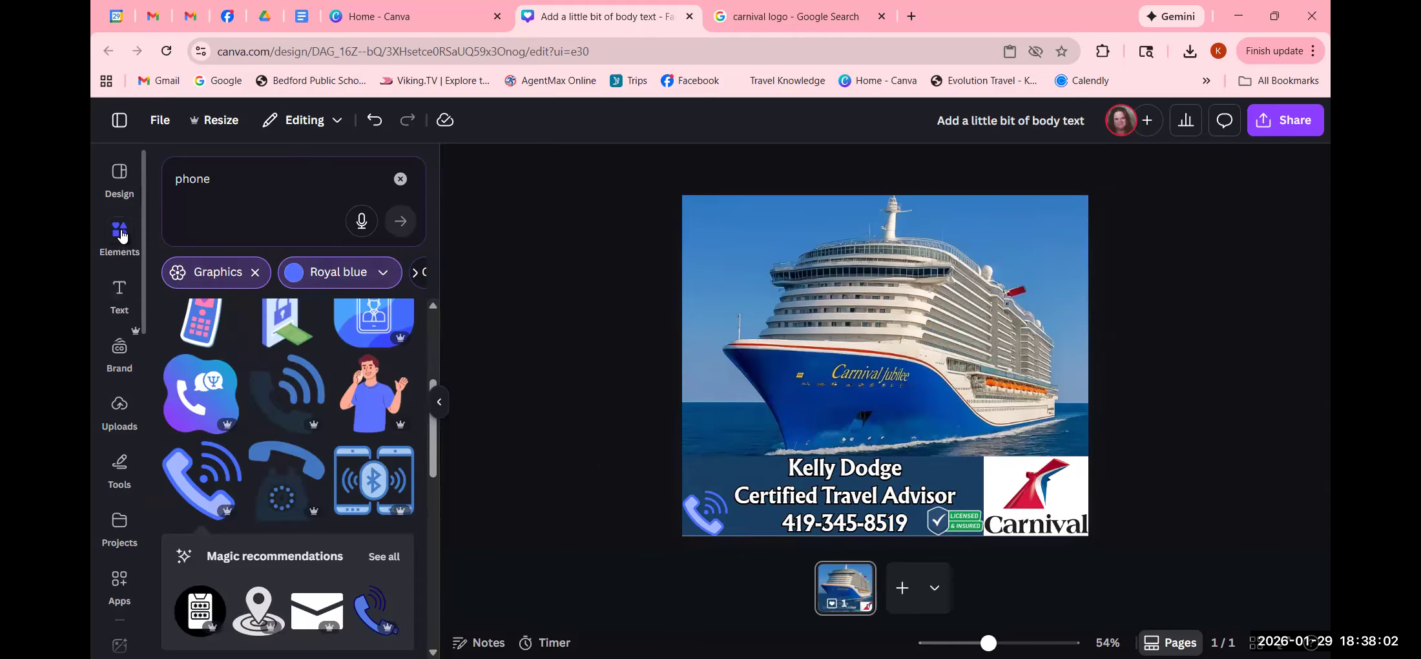
{"action": "left_click", "coordinate": [121, 235]}
- Search Elements for 'call me to book today' and add the red-and-white Book Now graphic
{"action": "left_click", "coordinate": [227, 185]}
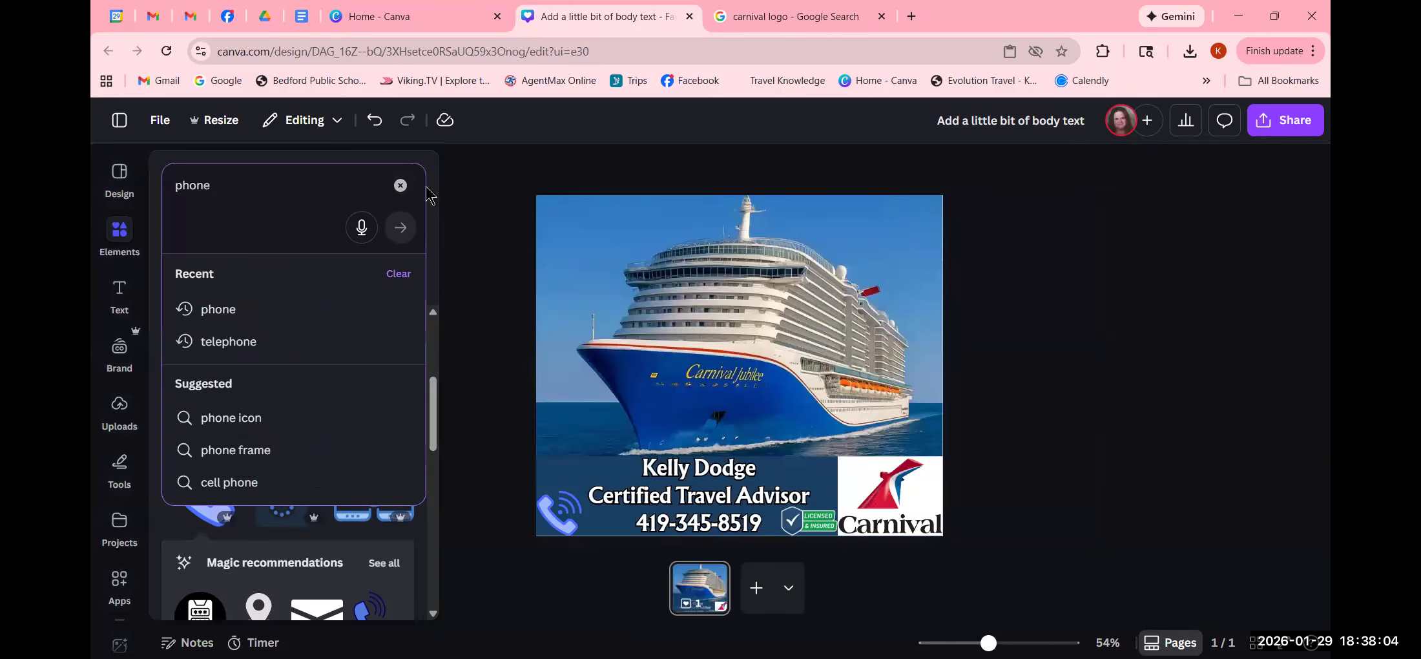
{"action": "left_click", "coordinate": [400, 187]}
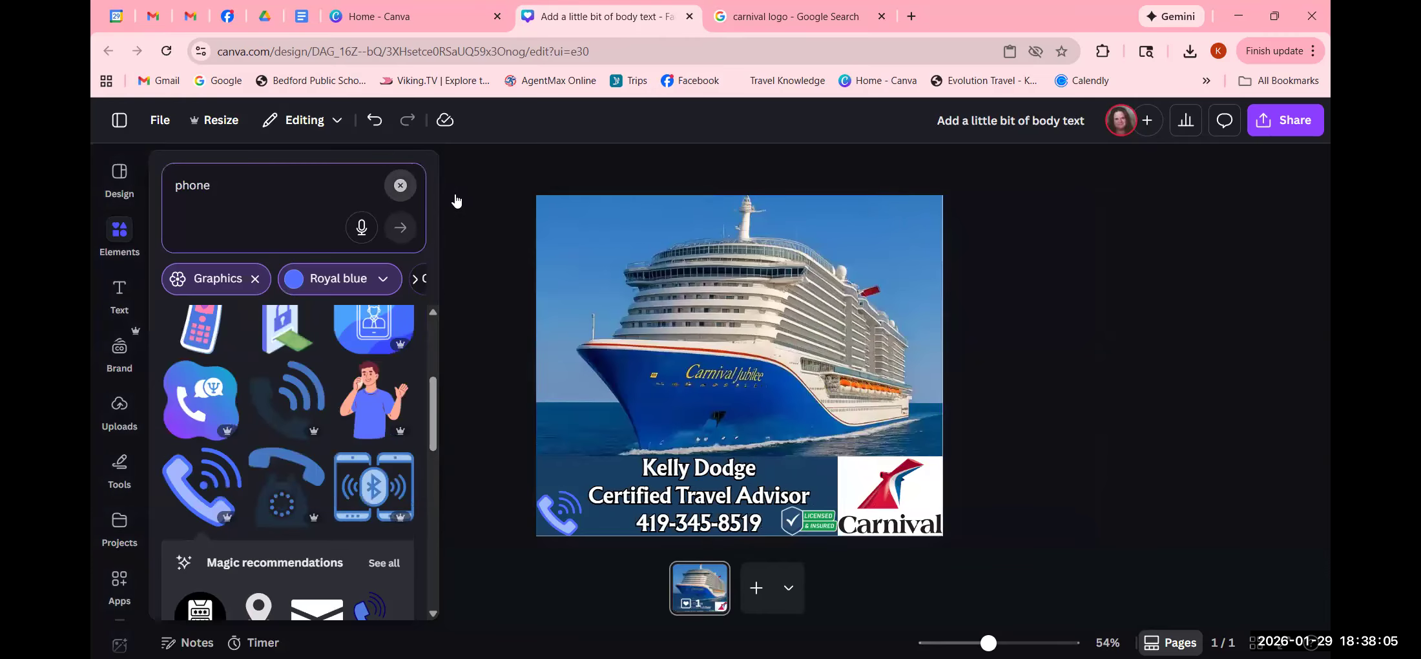
{"action": "left_click", "coordinate": [334, 219]}
{"action": "type", "text": "call"}
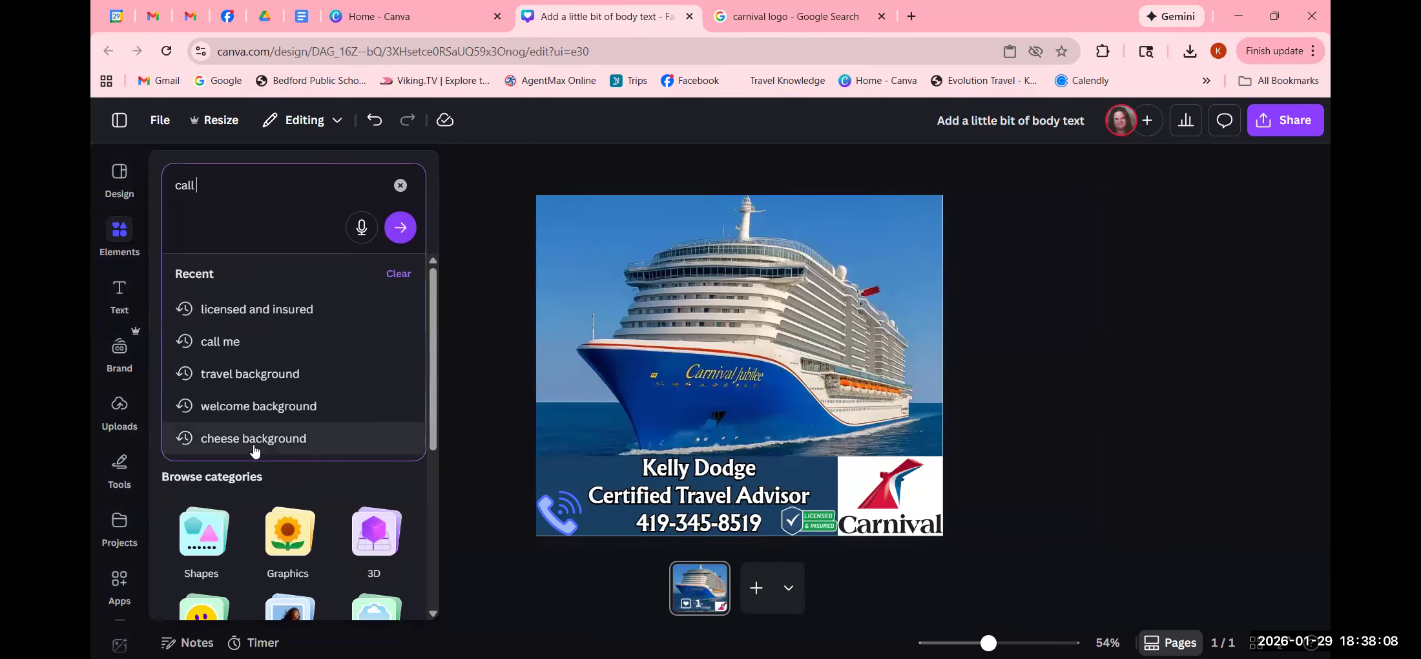
{"action": "type", "text": " me to book today"}
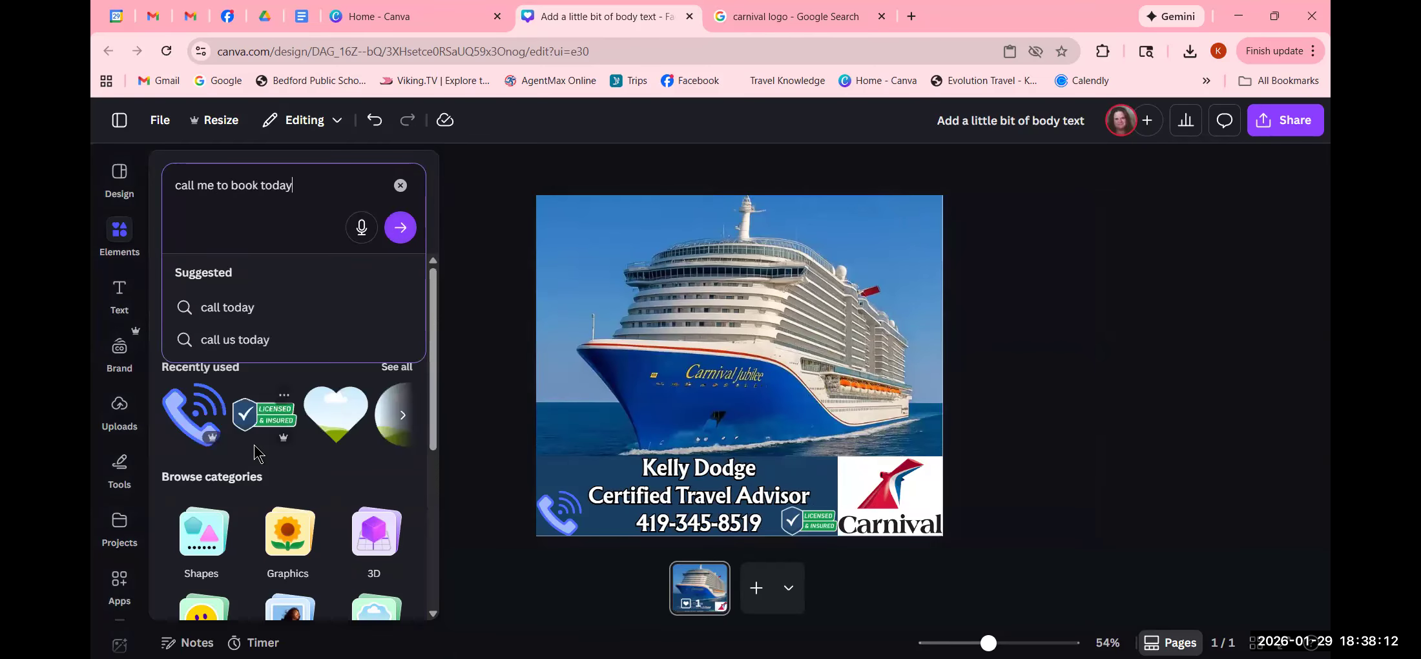
{"action": "key", "text": "Return"}
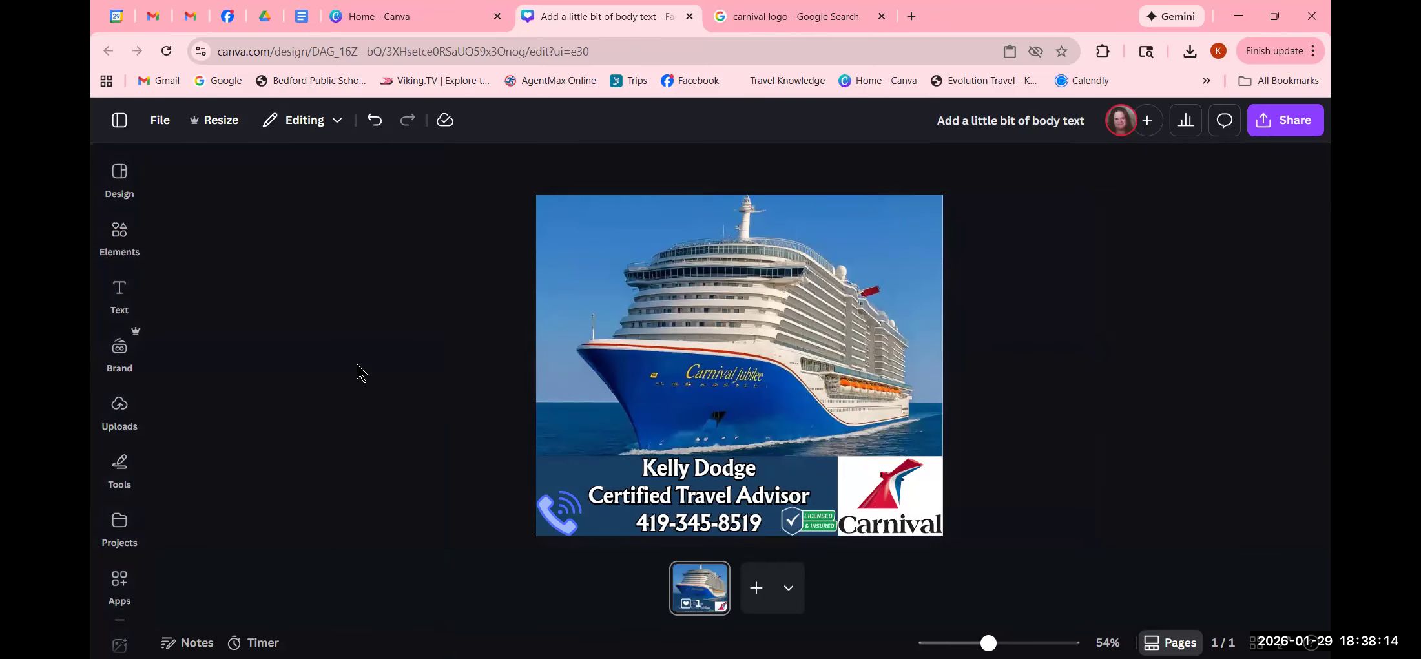
{"action": "left_click", "coordinate": [119, 234]}
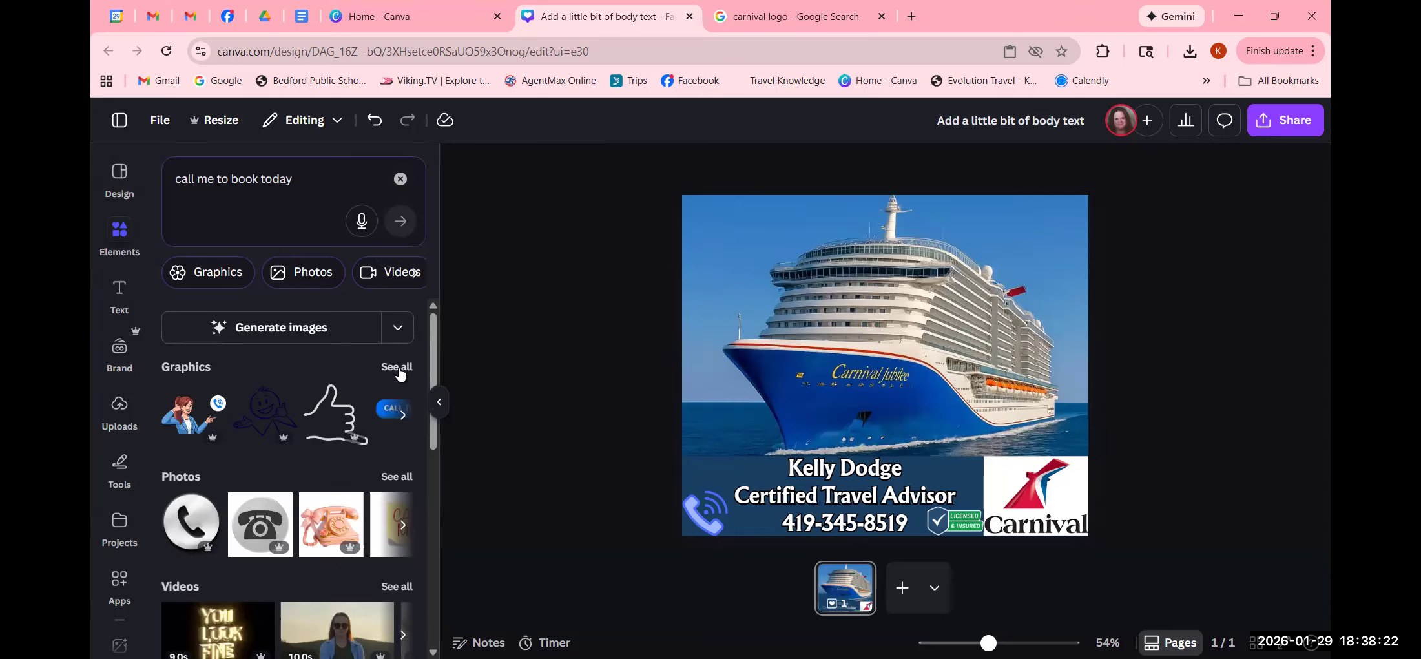
{"action": "left_click", "coordinate": [398, 368]}
{"action": "scroll", "coordinate": [330, 498], "scroll_direction": "down", "scroll_amount": 3}
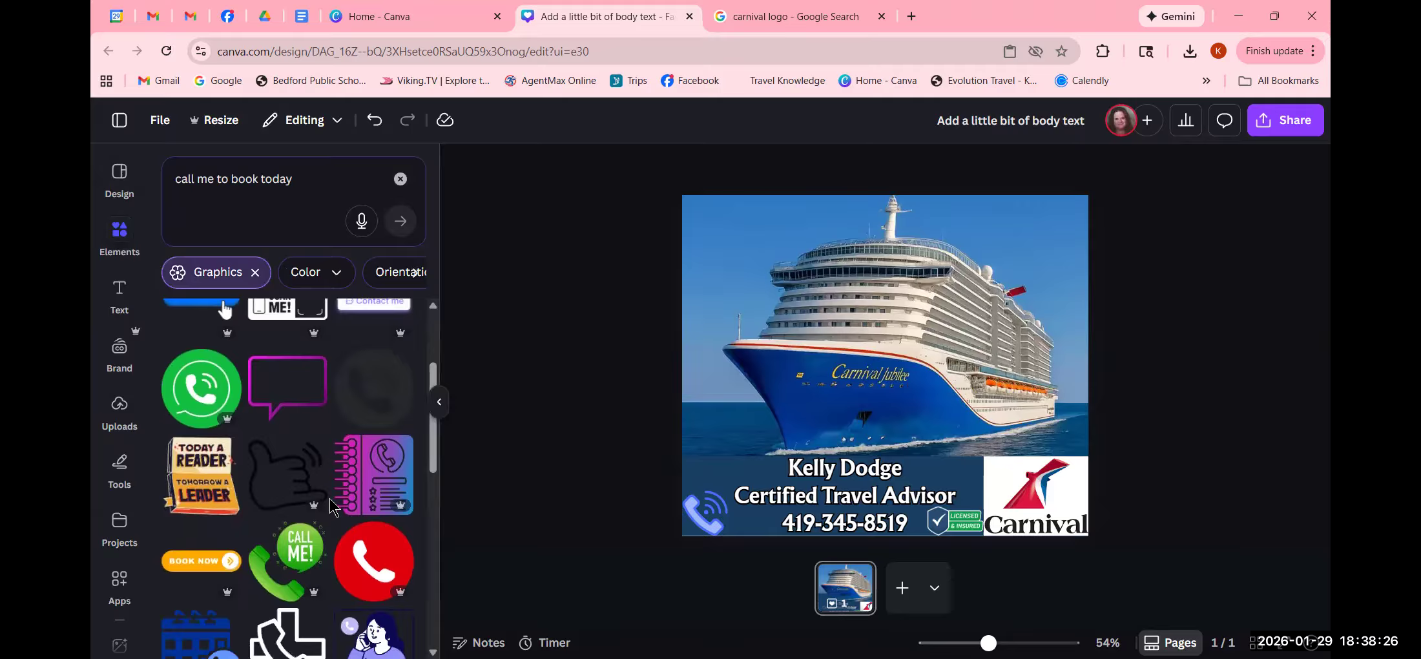
{"action": "scroll", "coordinate": [330, 501], "scroll_direction": "down", "scroll_amount": 8}
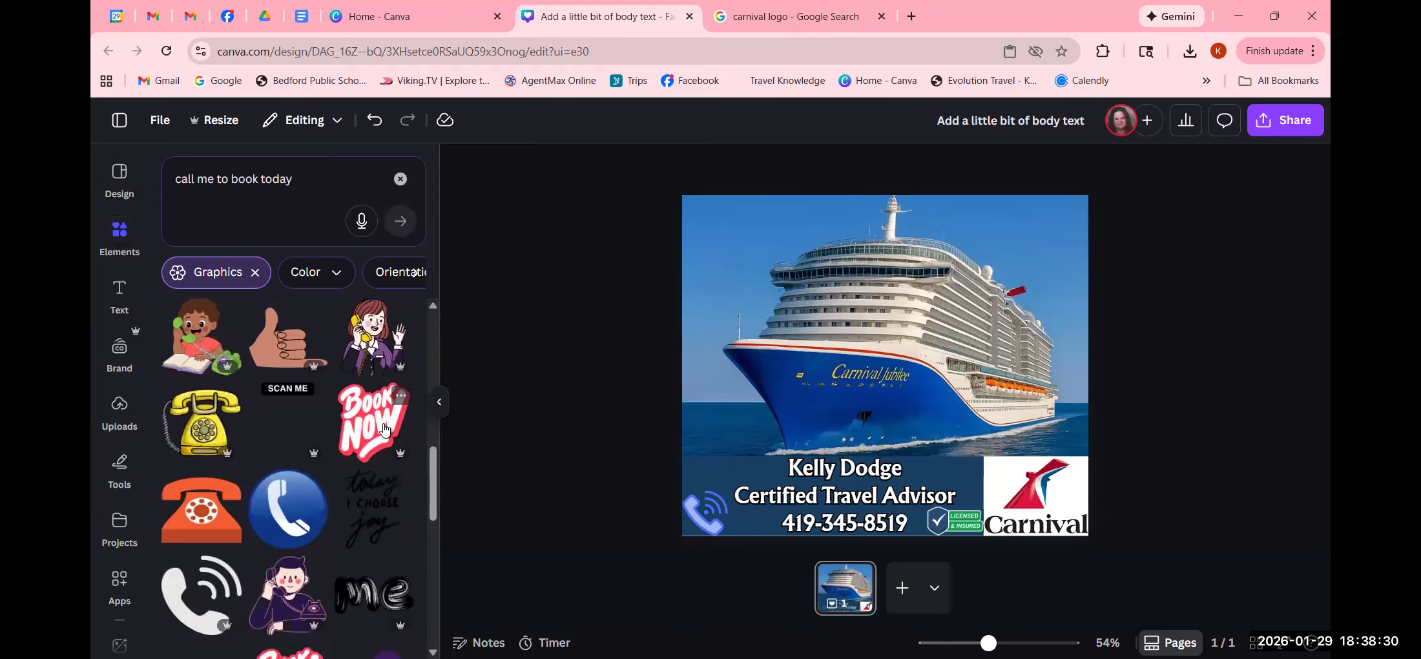
{"action": "left_click", "coordinate": [383, 428]}
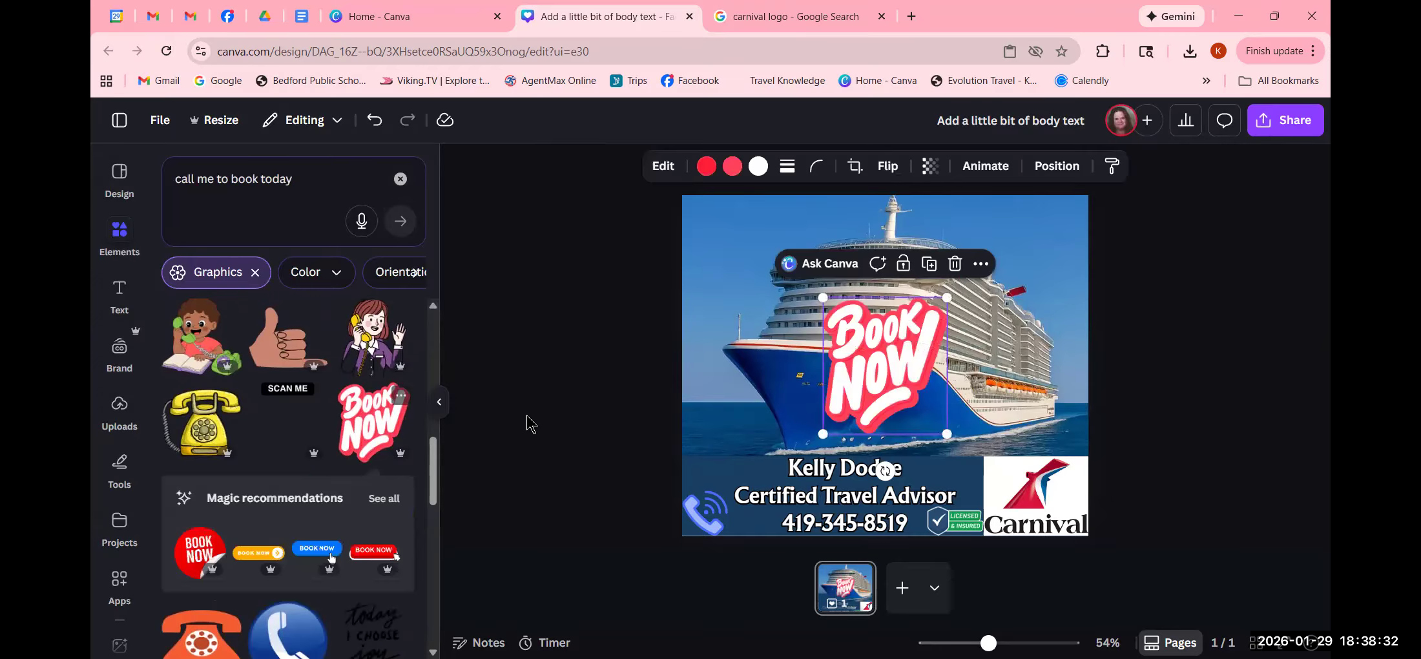
- Shrink the Book Now graphic to about 213 × 234 and recolour both reds to the Carnival red
{"action": "left_click_drag", "start_coordinate": [949, 438], "coordinate": [702, 237]}
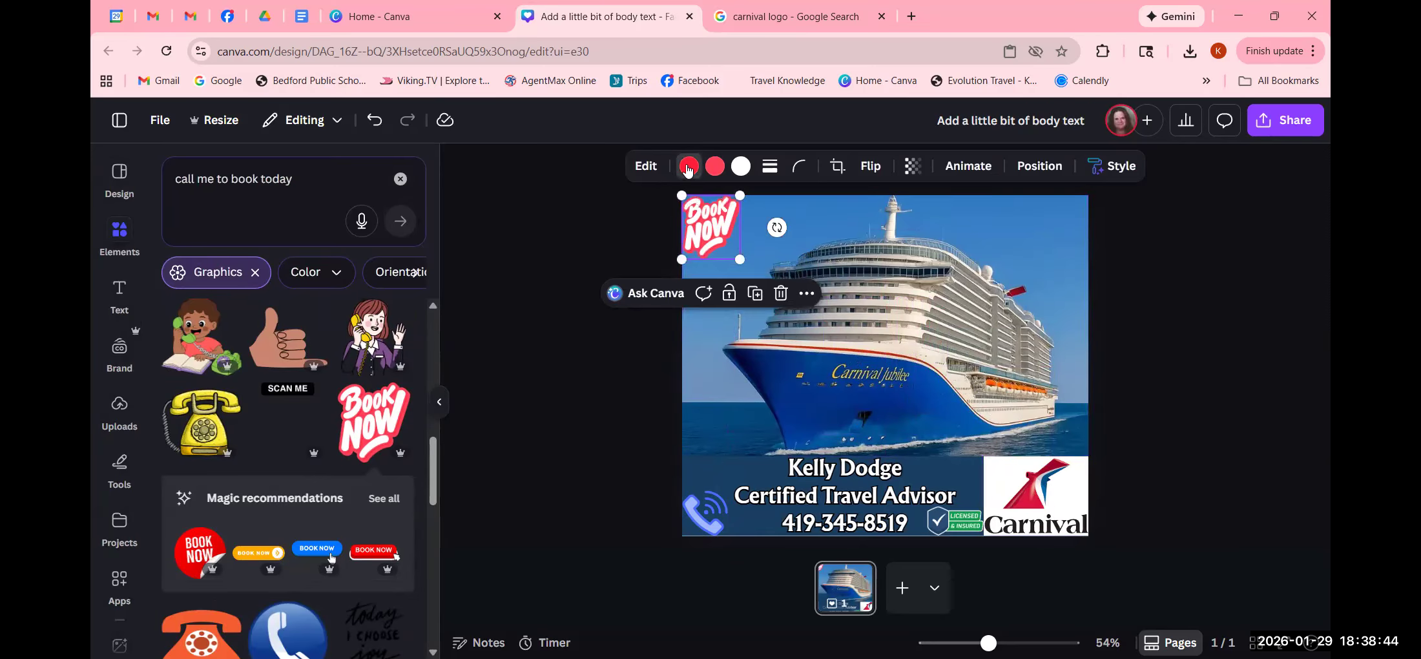
{"action": "left_click", "coordinate": [689, 167]}
{"action": "scroll", "coordinate": [197, 416], "scroll_direction": "down", "scroll_amount": 5}
{"action": "scroll", "coordinate": [202, 423], "scroll_direction": "down", "scroll_amount": 5}
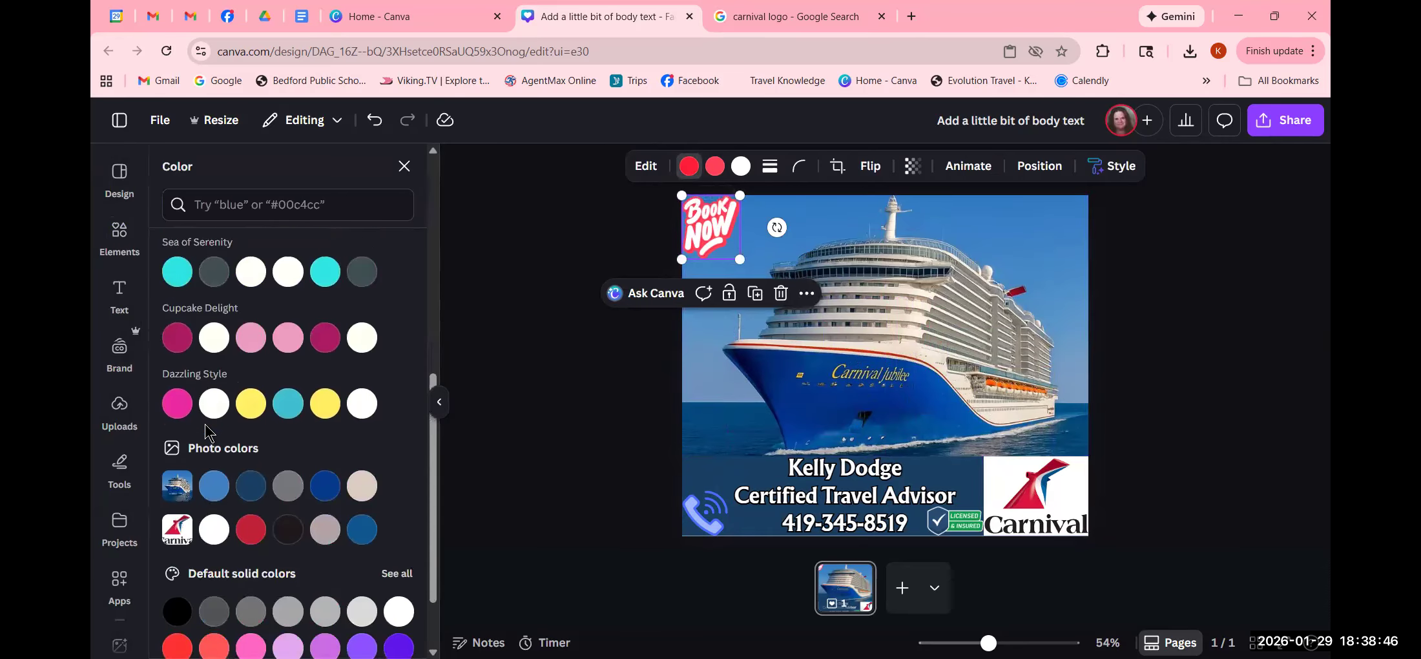
{"action": "left_click", "coordinate": [251, 438]}
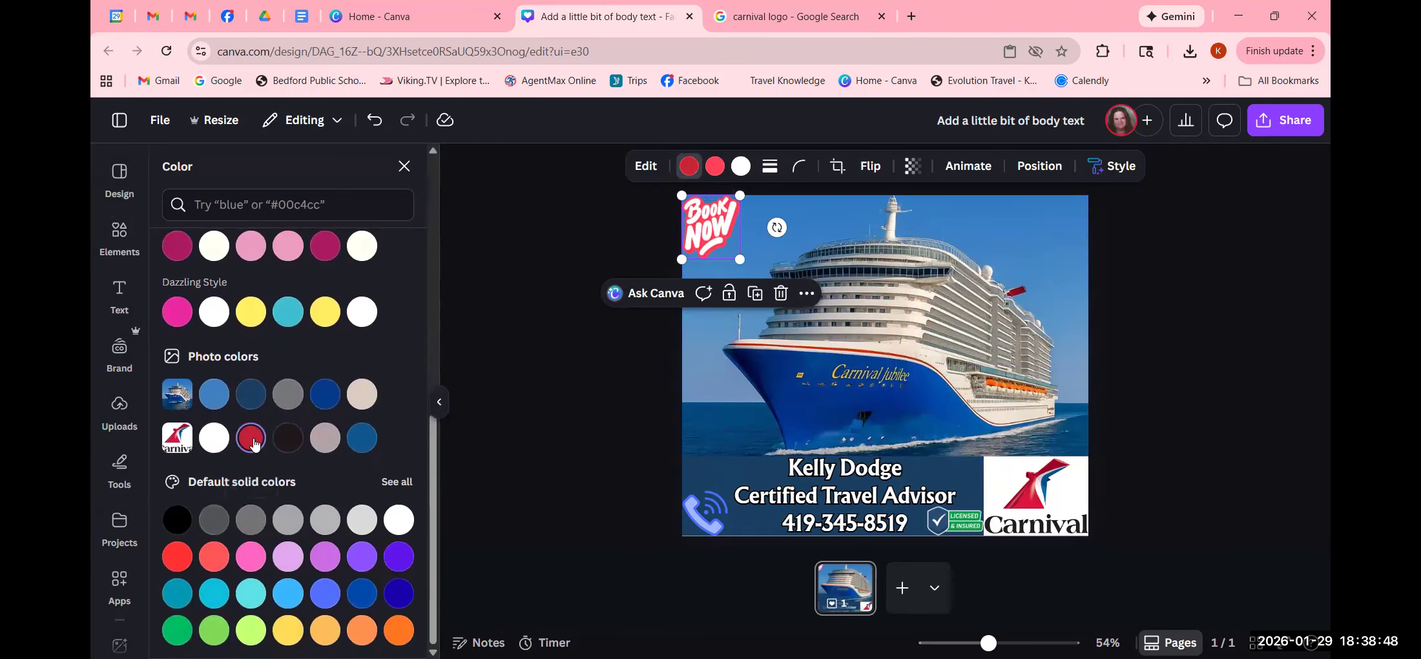
{"action": "left_click", "coordinate": [714, 166]}
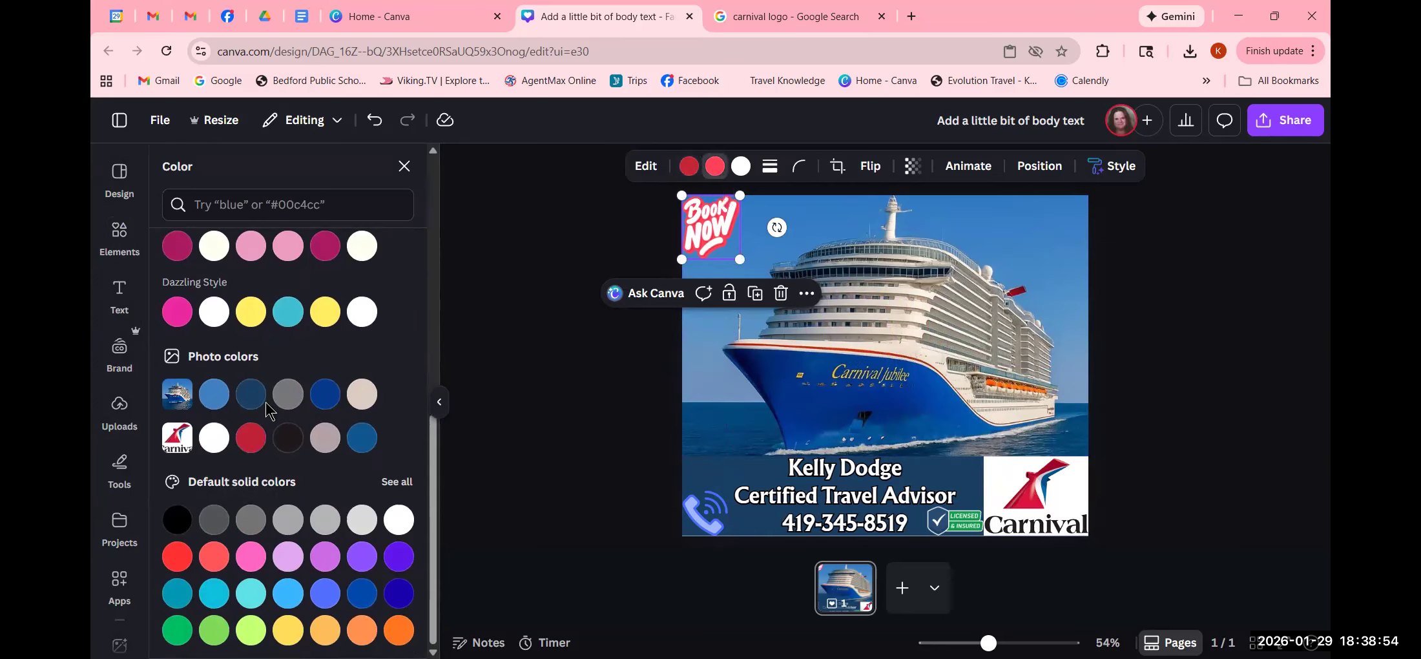
{"action": "left_click", "coordinate": [255, 438]}
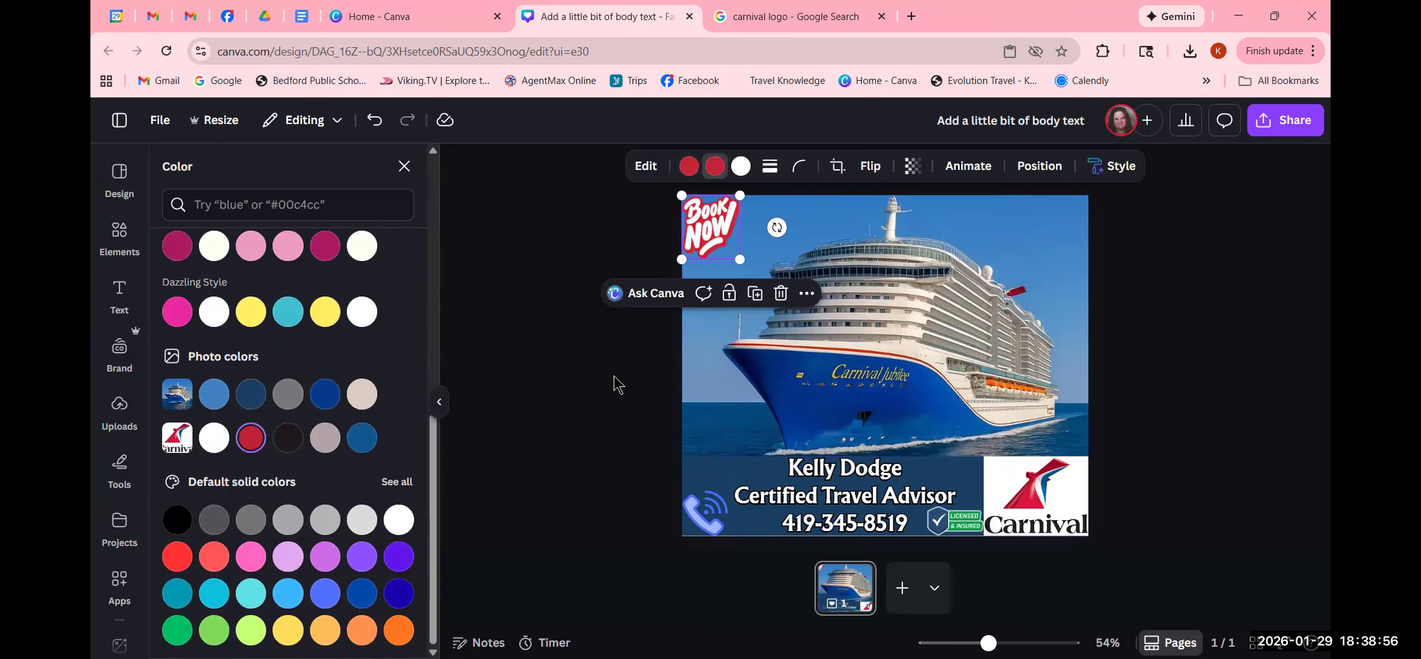
{"action": "left_click", "coordinate": [517, 373]}
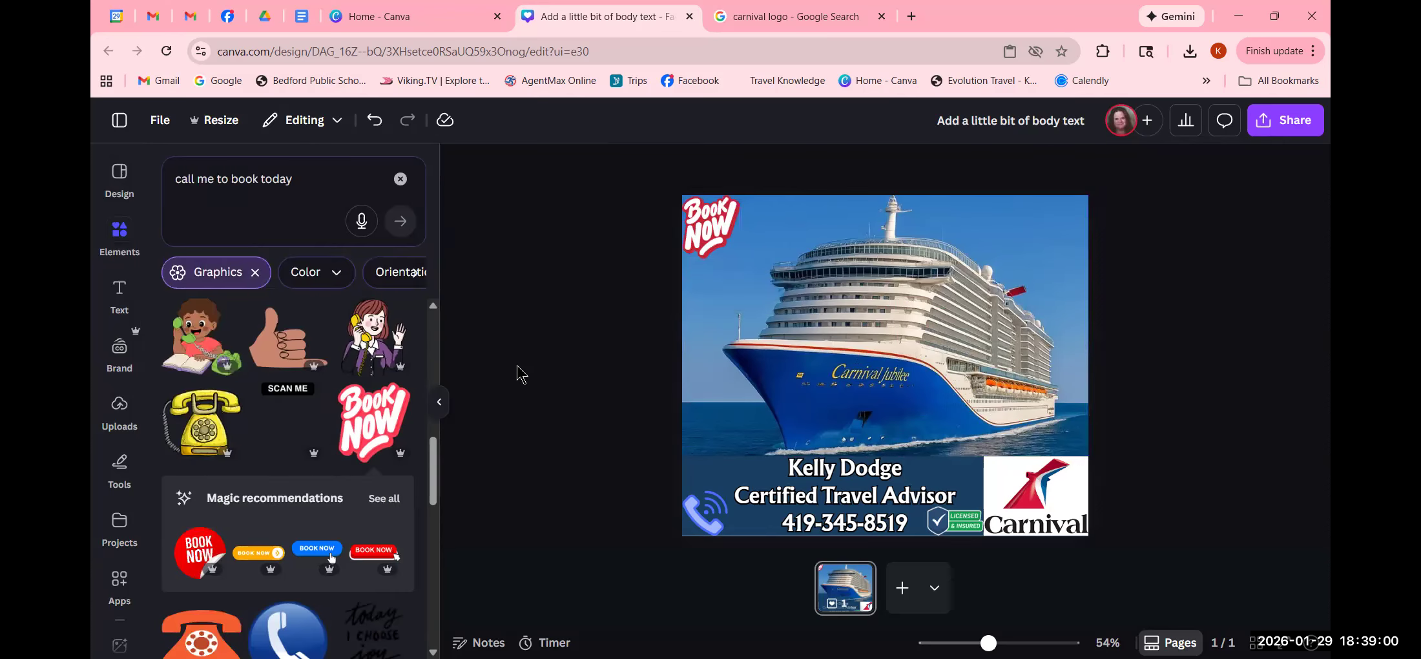
- Recolour the Book Now sticker's first colour to Bright red from Default solid colors
{"action": "left_click", "coordinate": [712, 219]}
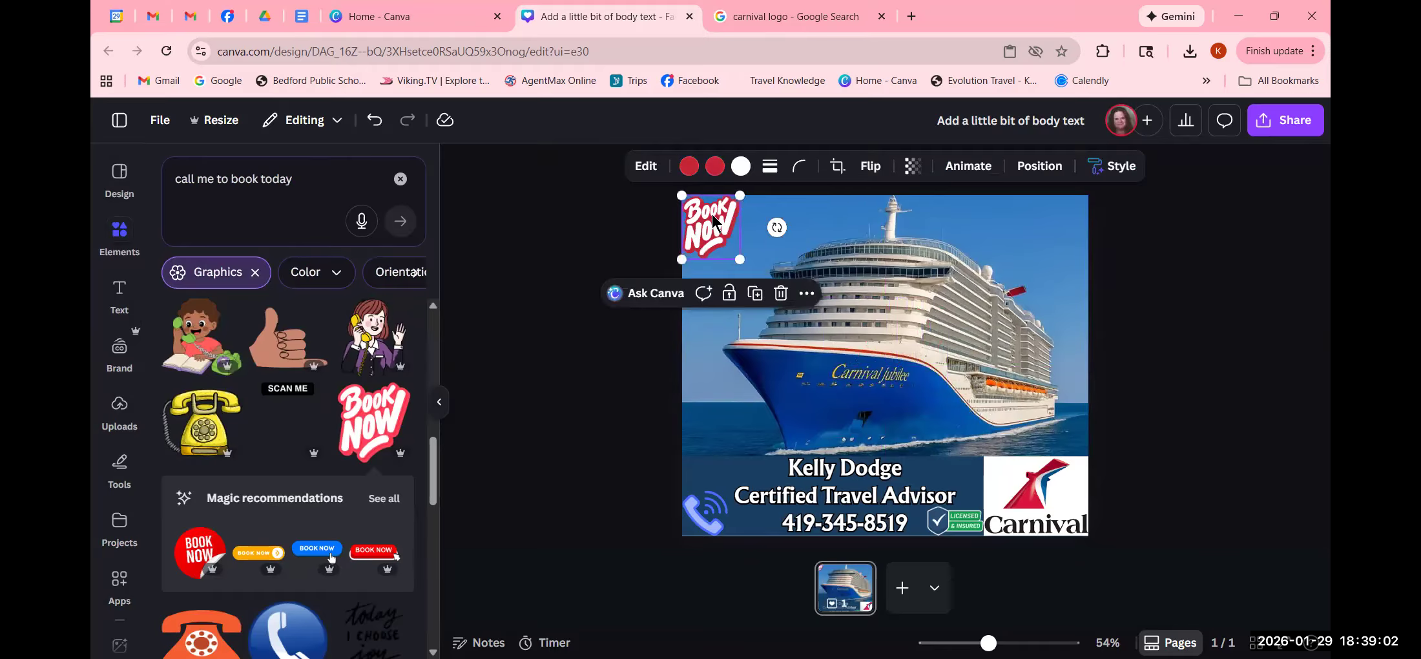
{"action": "left_click", "coordinate": [689, 166]}
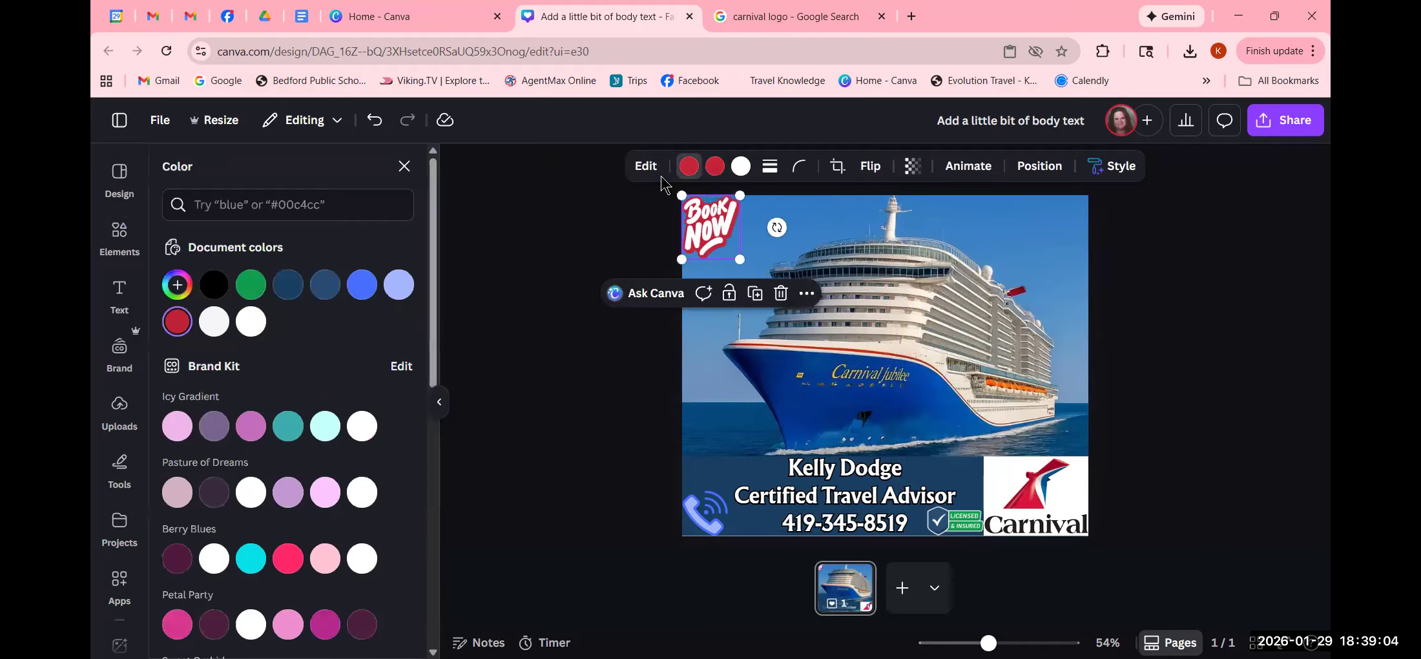
{"action": "scroll", "coordinate": [192, 507], "scroll_direction": "down", "scroll_amount": 6}
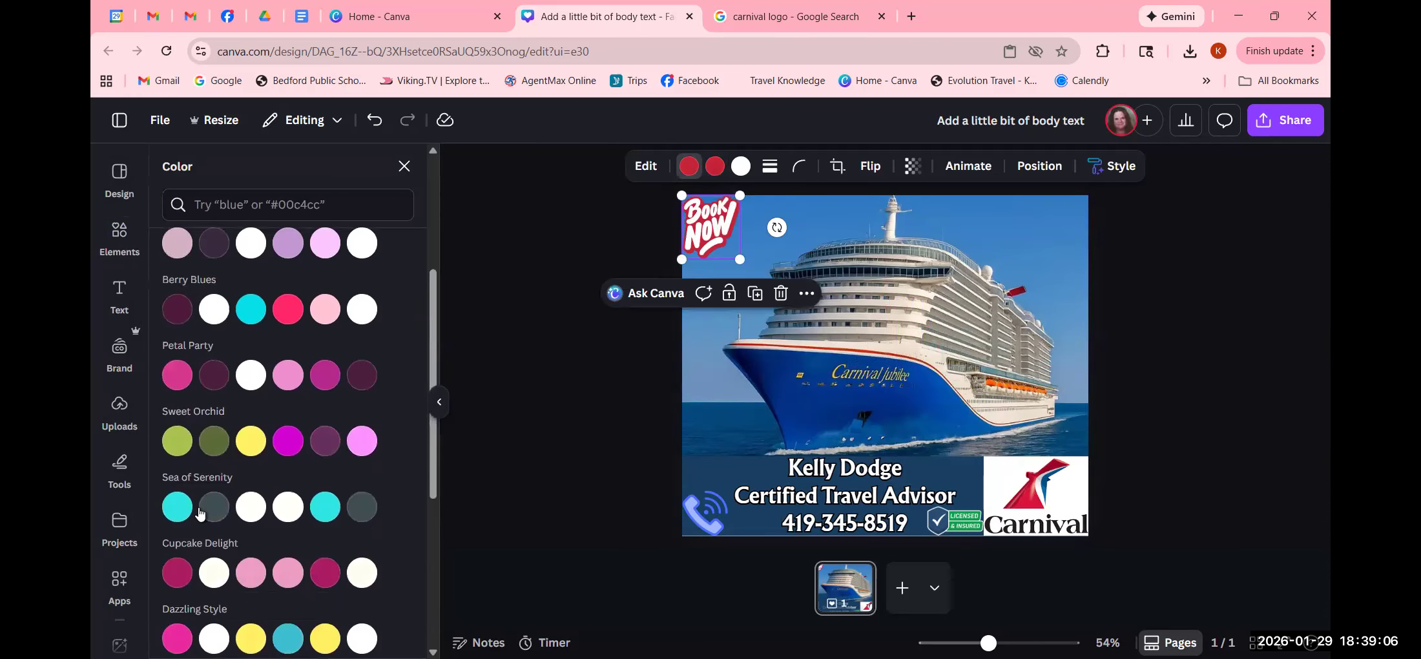
{"action": "scroll", "coordinate": [200, 507], "scroll_direction": "down", "scroll_amount": 3}
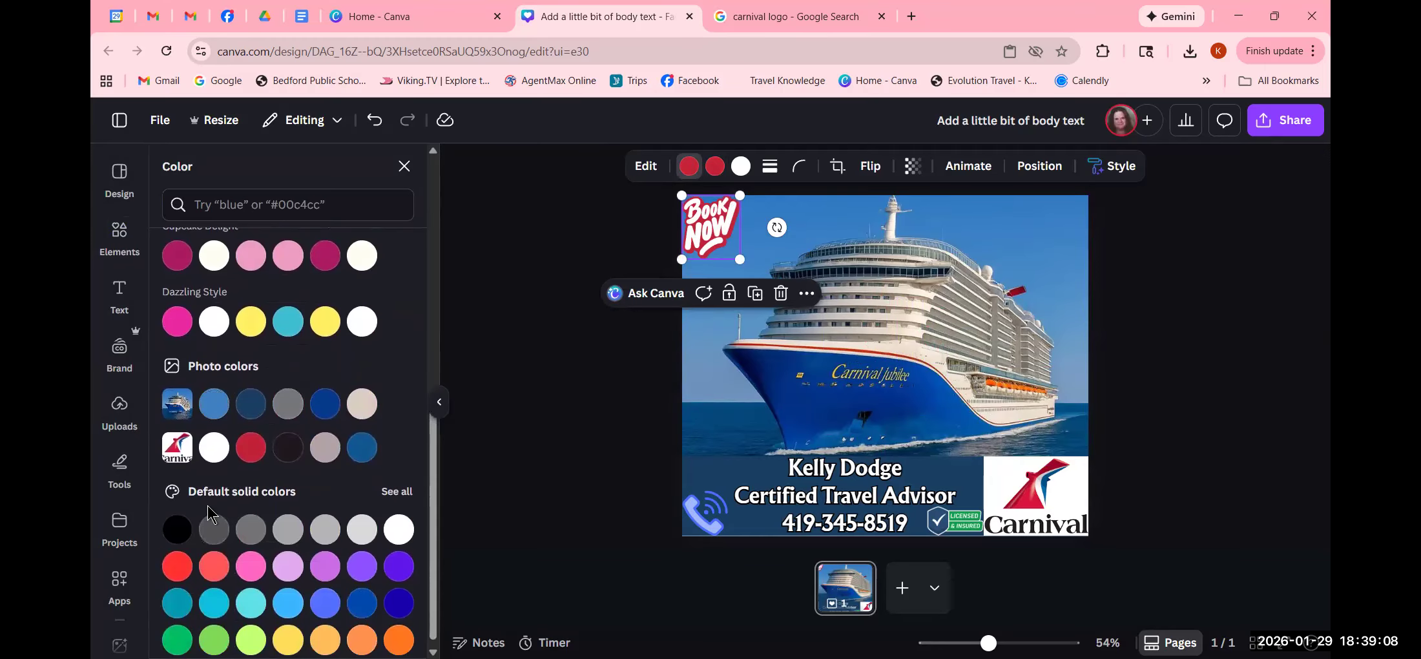
{"action": "left_click", "coordinate": [185, 572]}
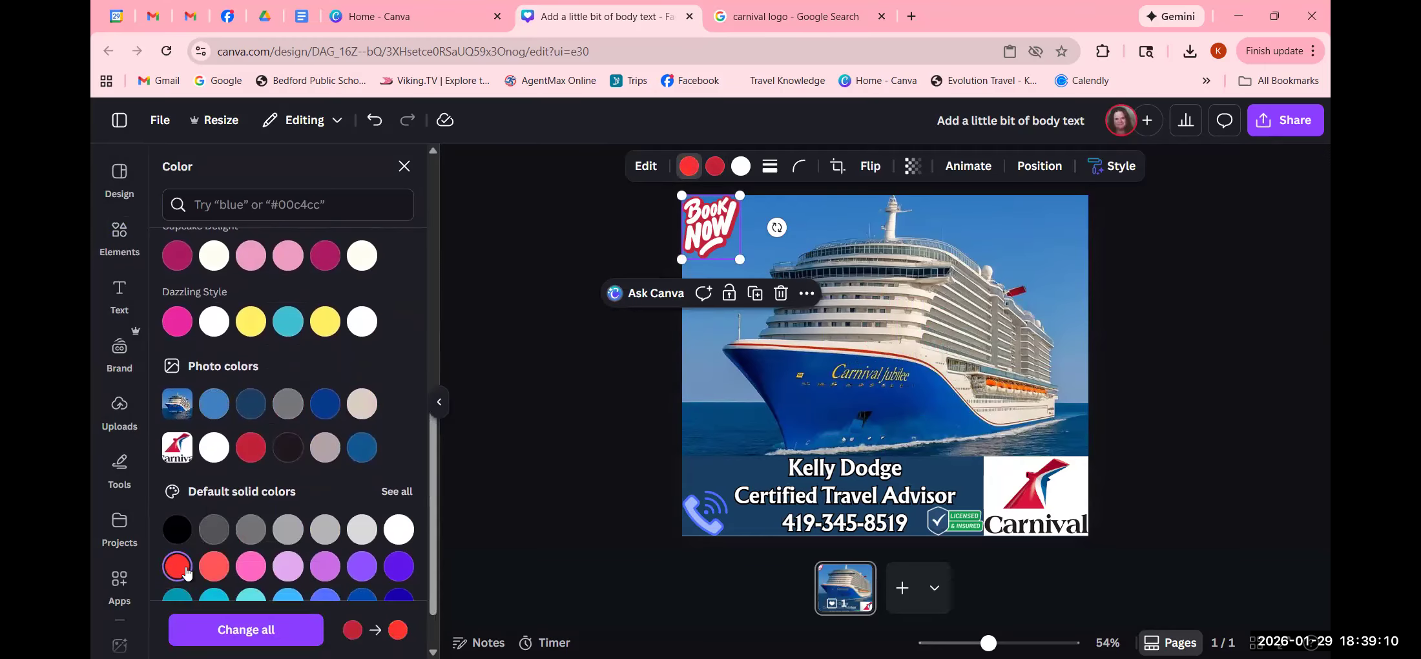
{"action": "left_click", "coordinate": [602, 503]}
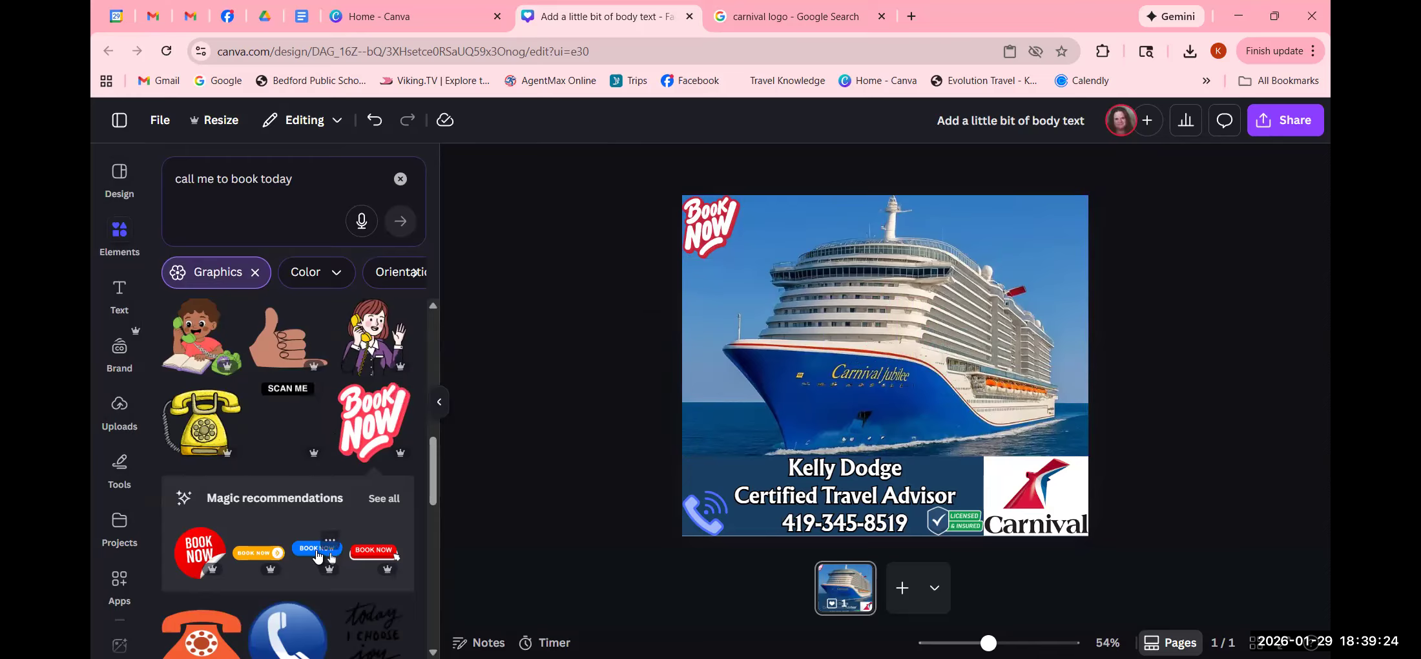
- Try the blue BOOK NOW button graphic, shrink it, then delete it
{"action": "left_click", "coordinate": [317, 552]}
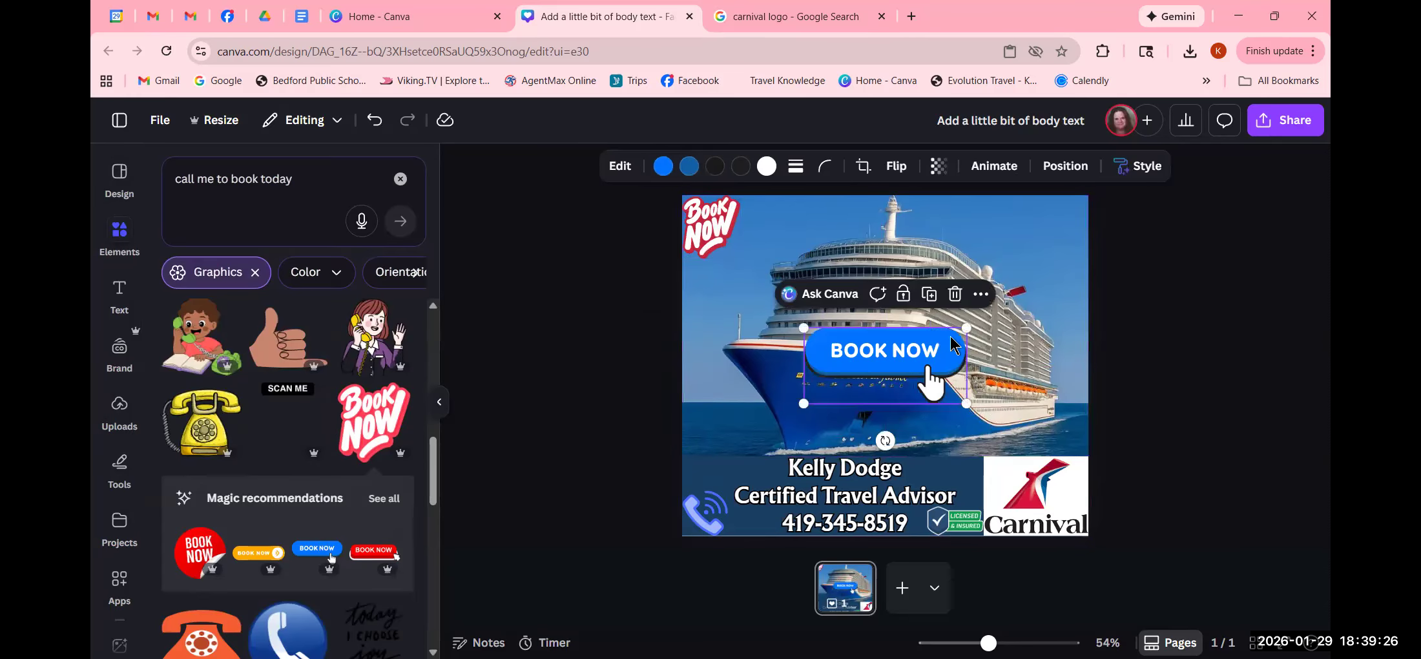
{"action": "mouse_move", "coordinate": [966, 327]}
{"action": "left_mouse_down"}
{"action": "mouse_move", "coordinate": [738, 452]}
{"action": "mouse_move", "coordinate": [740, 476]}
{"action": "mouse_move", "coordinate": [741, 447]}
{"action": "mouse_move", "coordinate": [741, 481]}
{"action": "left_mouse_up"}
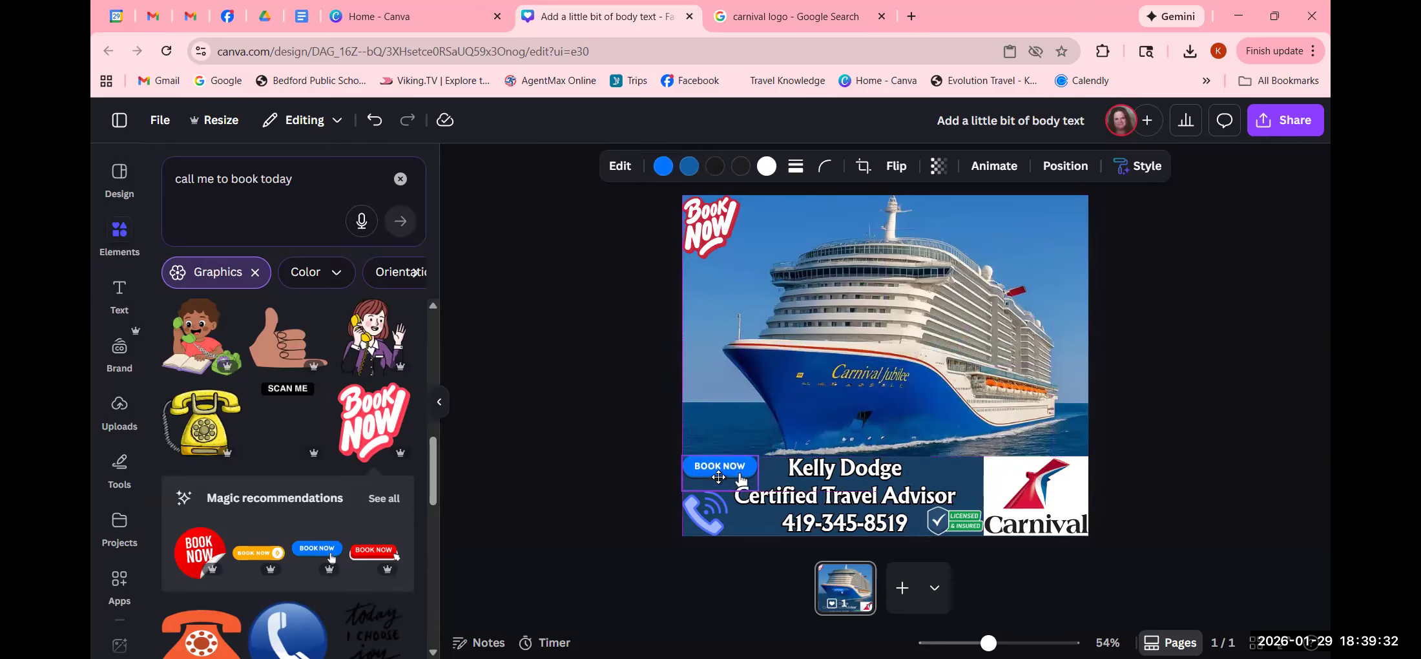
{"action": "left_click", "coordinate": [605, 484]}
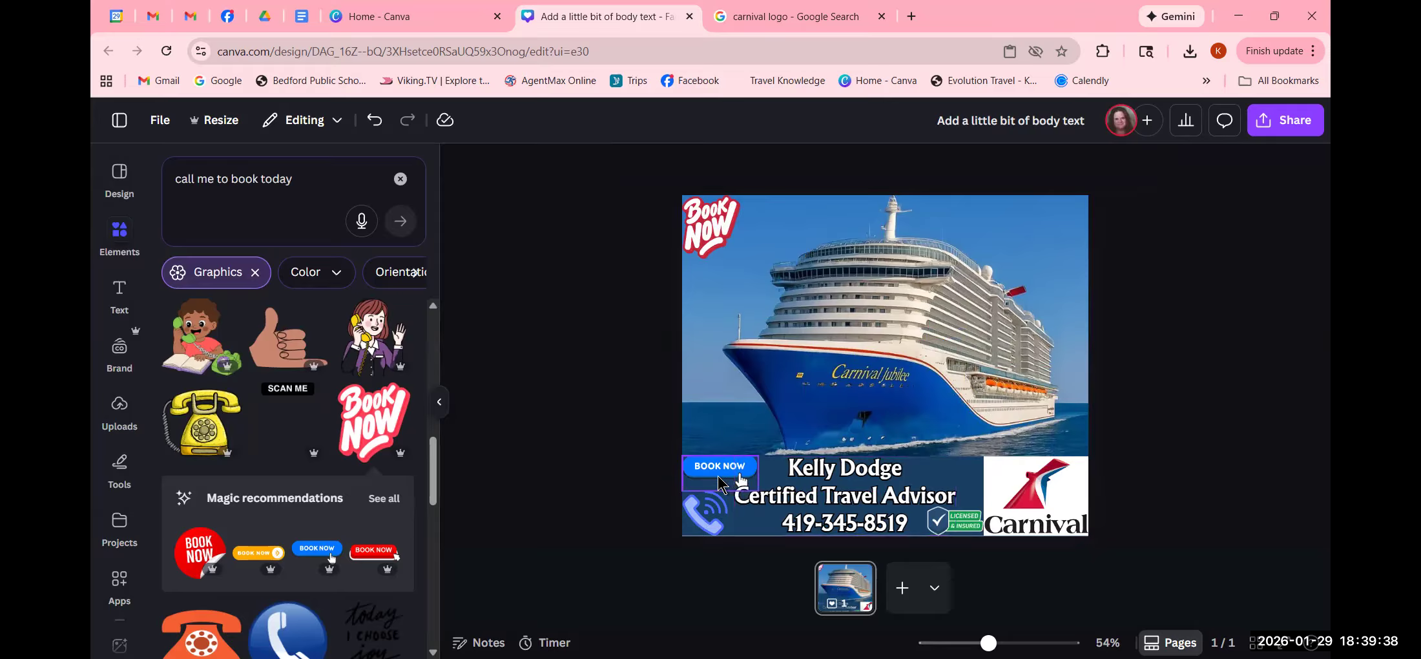
{"action": "left_click", "coordinate": [716, 474]}
{"action": "left_click", "coordinate": [793, 426]}
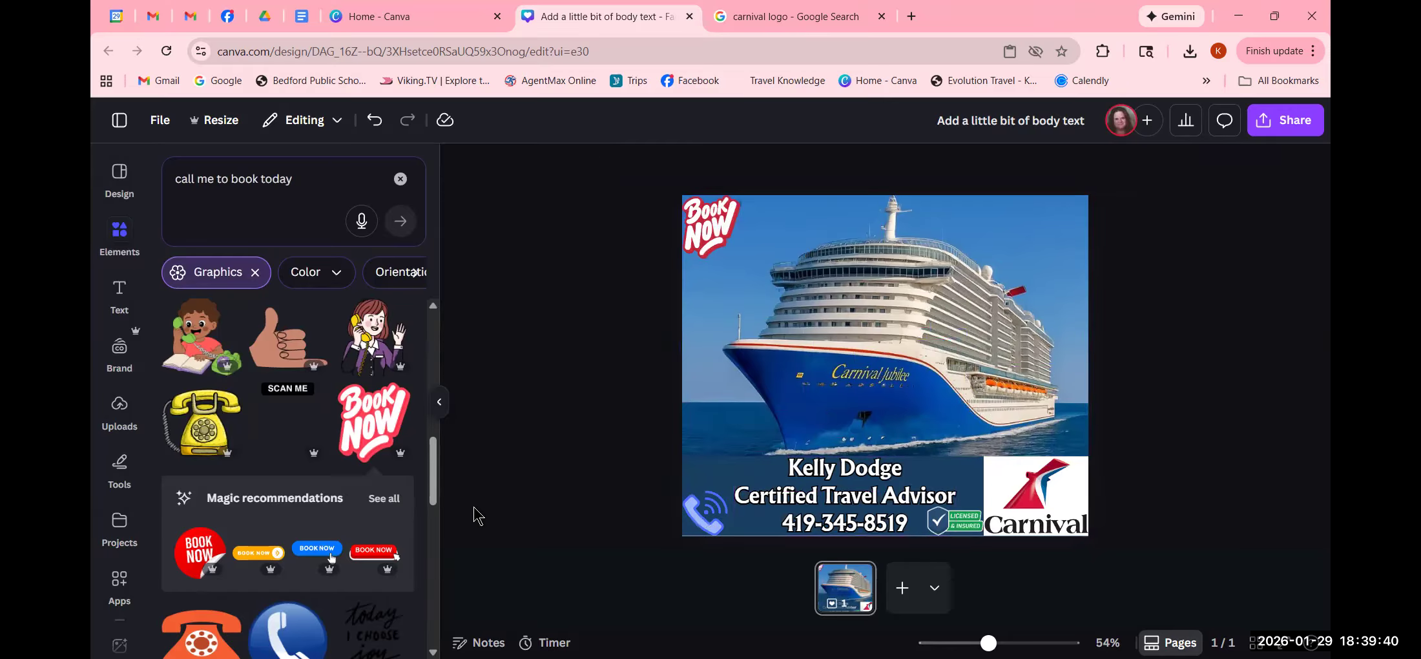
- Add the red starburst Book Now sticker, moved to the top-right corner and shrunk
{"action": "left_click", "coordinate": [388, 498]}
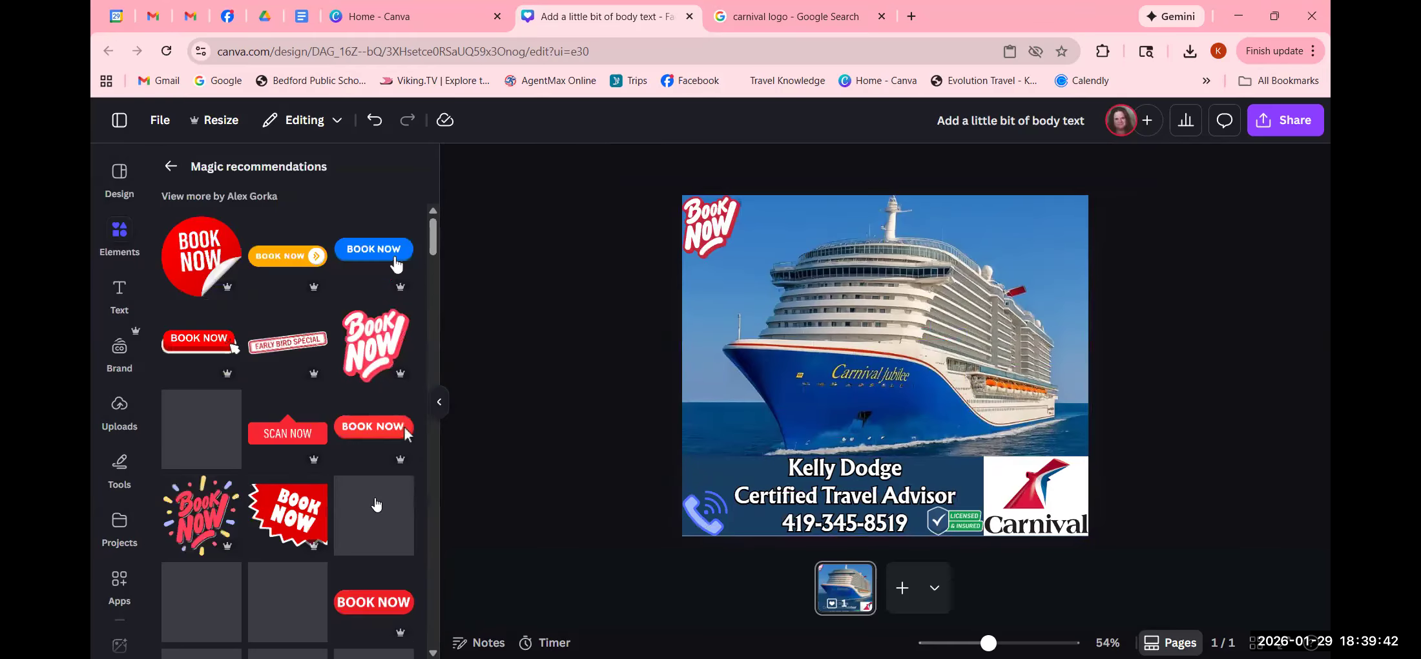
{"action": "scroll", "coordinate": [362, 526], "scroll_direction": "down", "scroll_amount": 1}
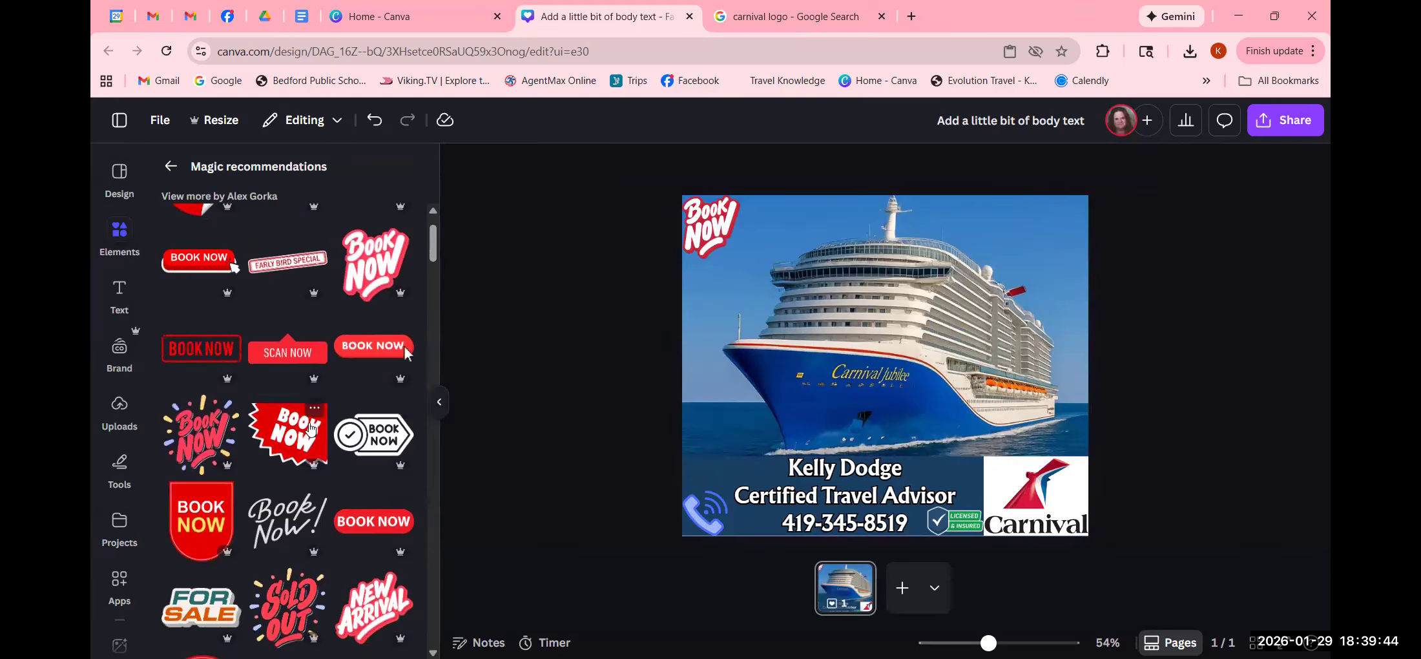
{"action": "left_click", "coordinate": [287, 431]}
{"action": "left_click_drag", "start_coordinate": [886, 390], "coordinate": [1006, 279]}
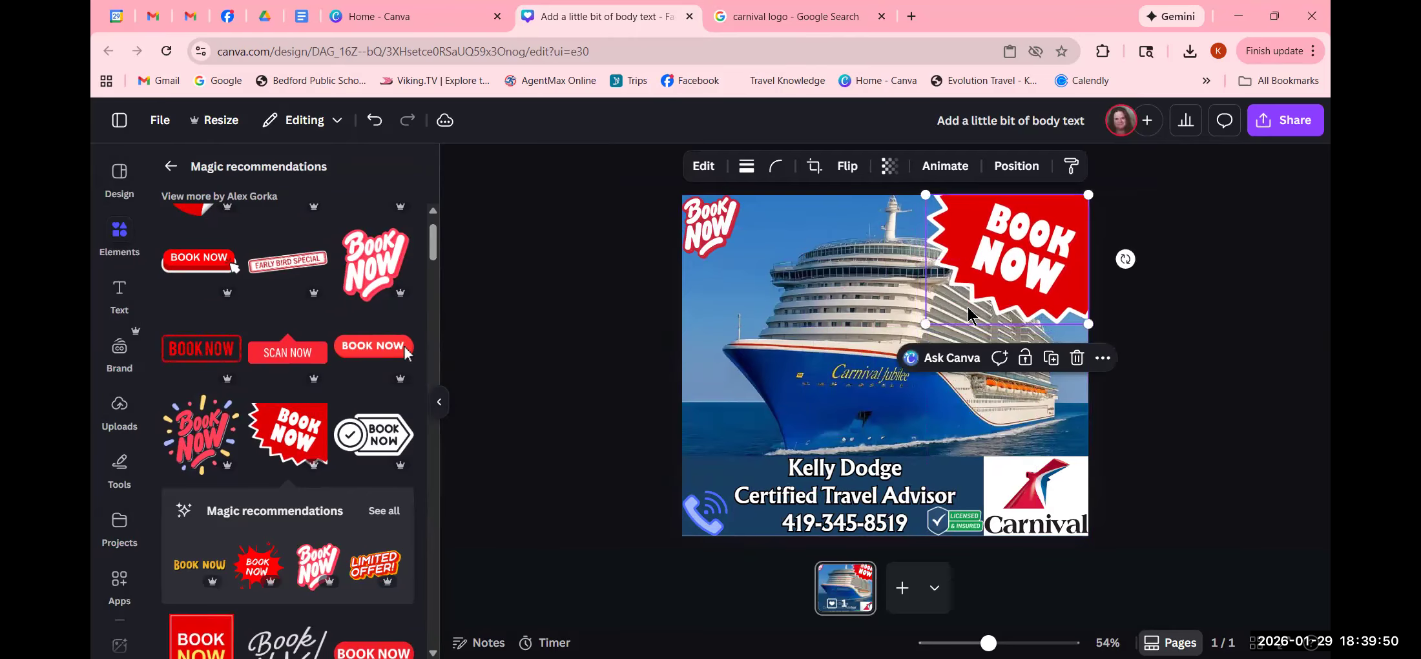
{"action": "left_click_drag", "start_coordinate": [925, 323], "coordinate": [1006, 259]}
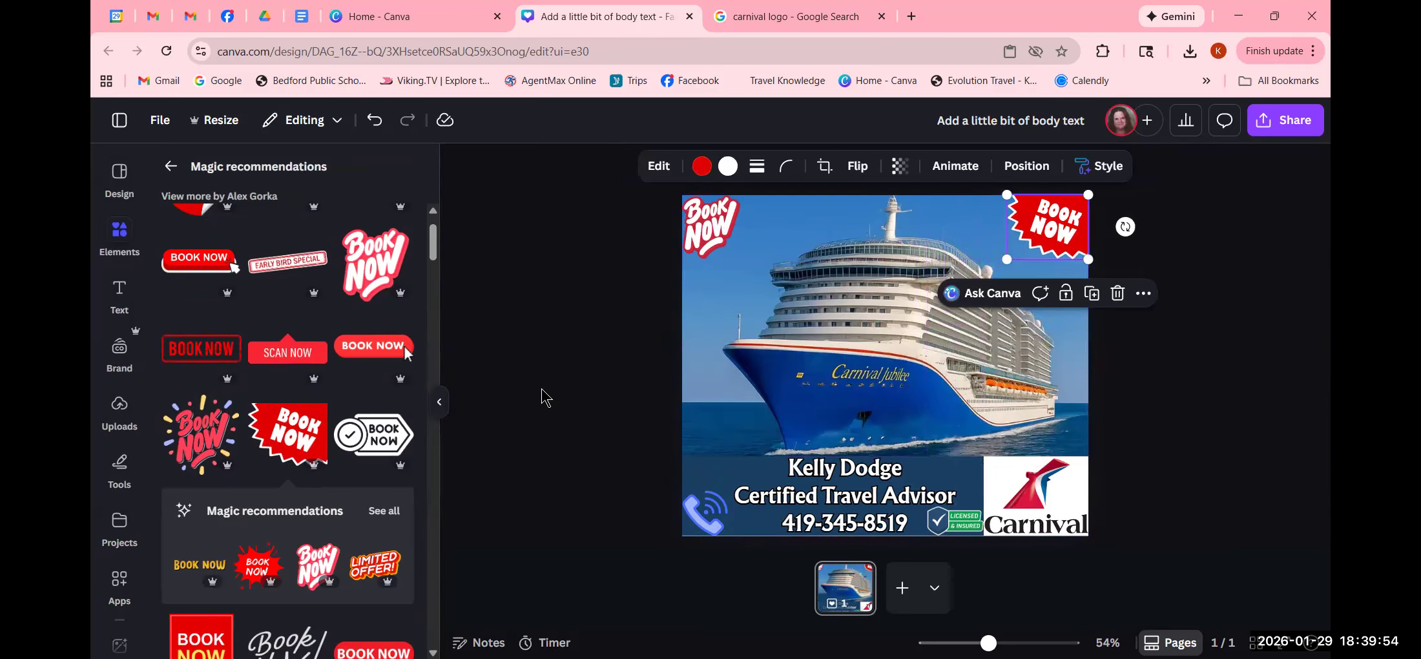
- Deselect the sticker and return to the graphics library with the old search cleared
{"action": "scroll", "coordinate": [236, 594], "scroll_direction": "down", "scroll_amount": 4}
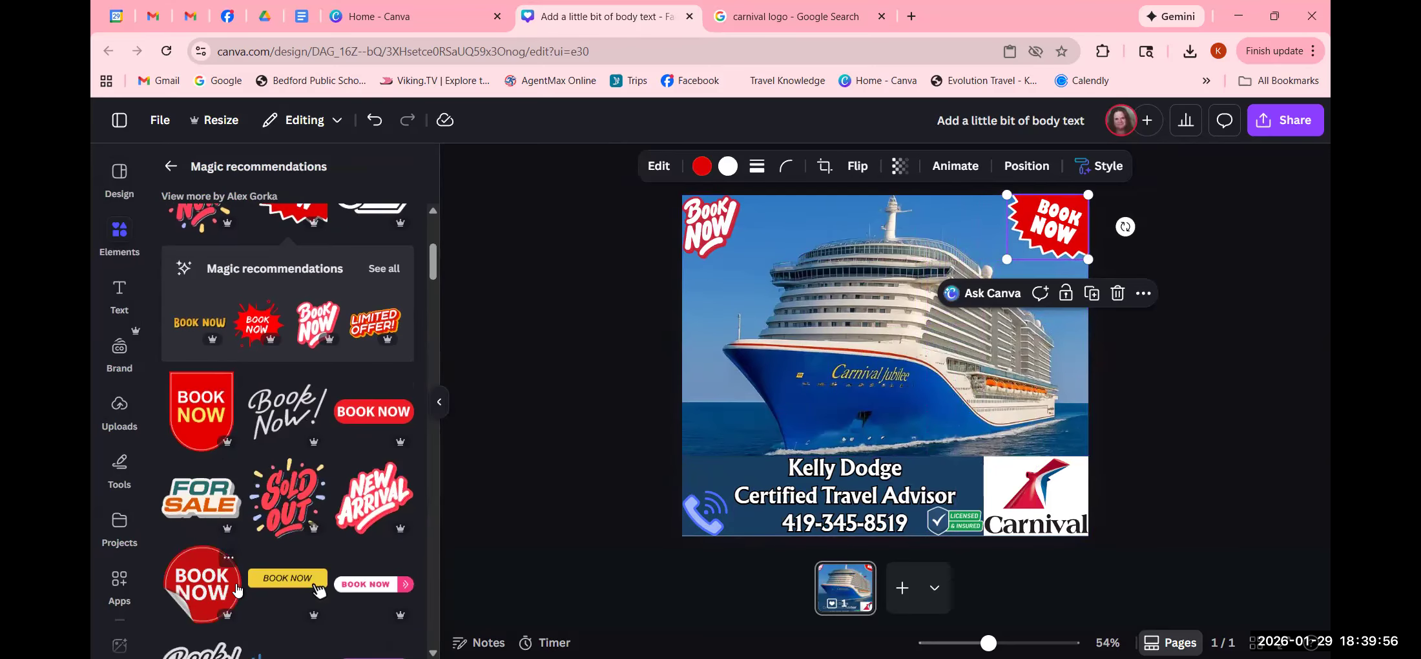
{"action": "scroll", "coordinate": [236, 587], "scroll_direction": "down", "scroll_amount": 5}
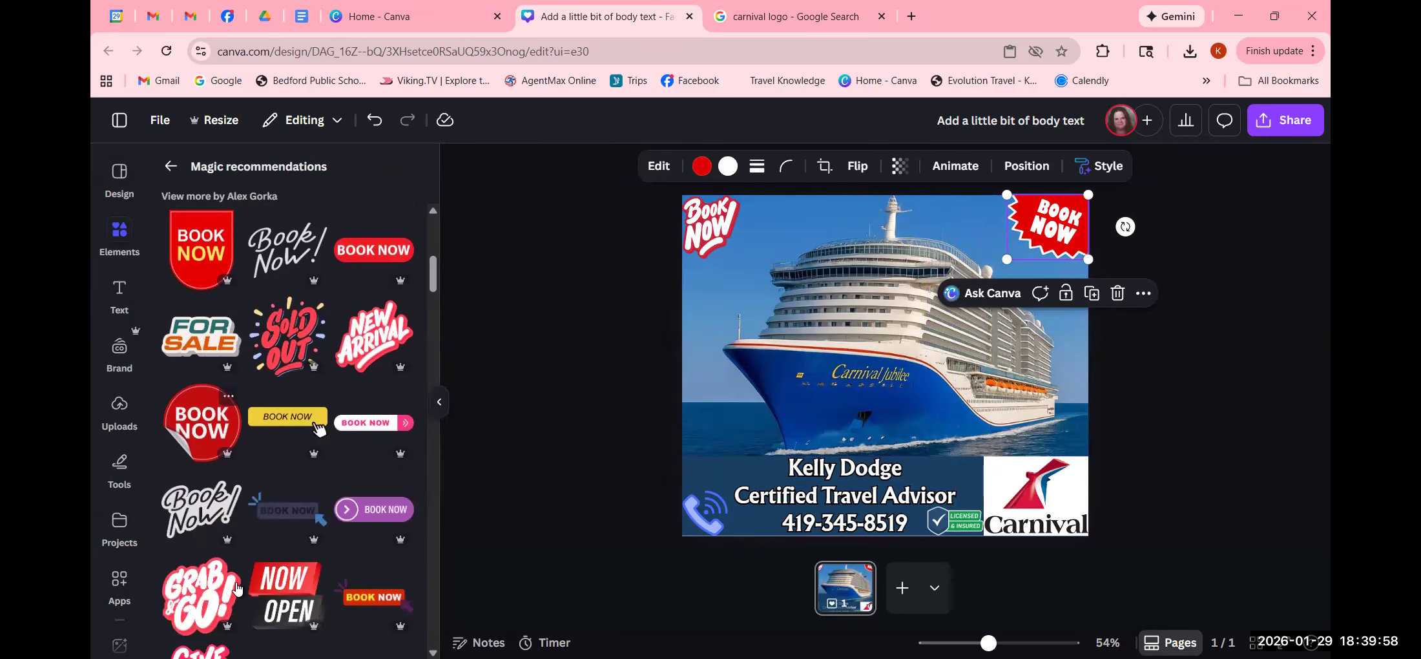
{"action": "scroll", "coordinate": [238, 587], "scroll_direction": "up", "scroll_amount": 10}
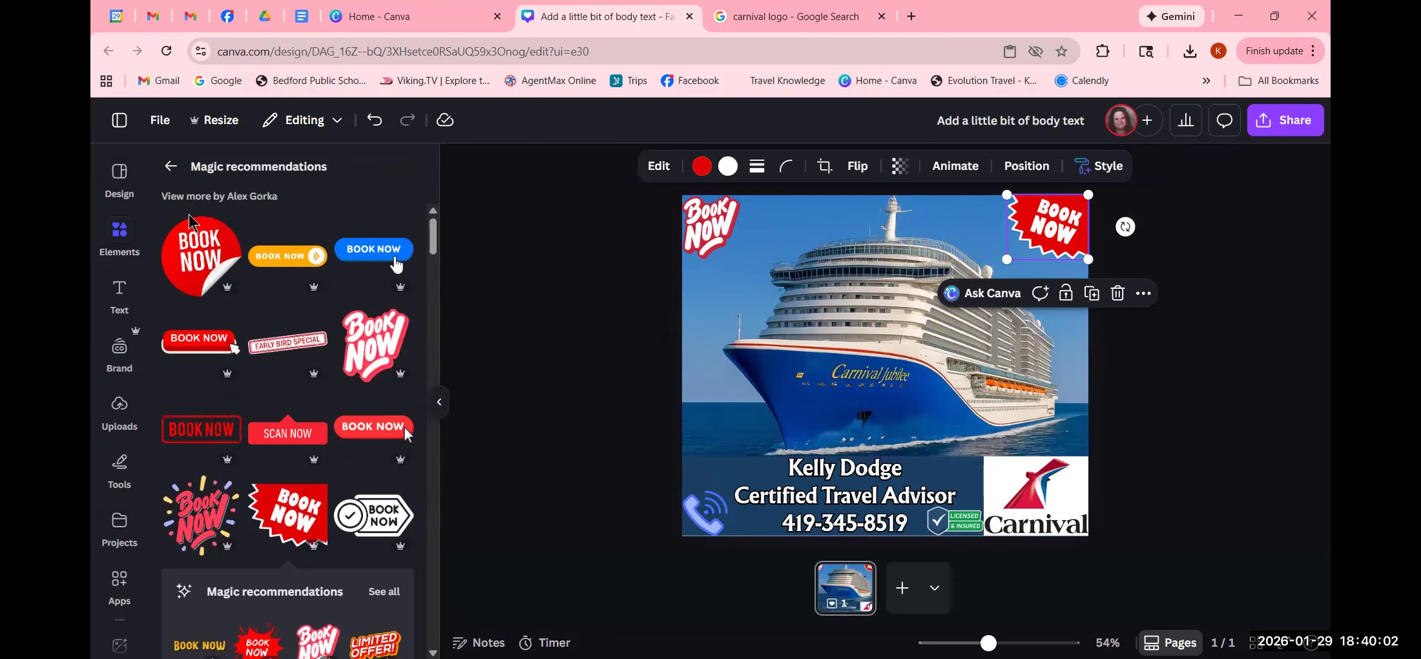
{"action": "left_click", "coordinate": [123, 229]}
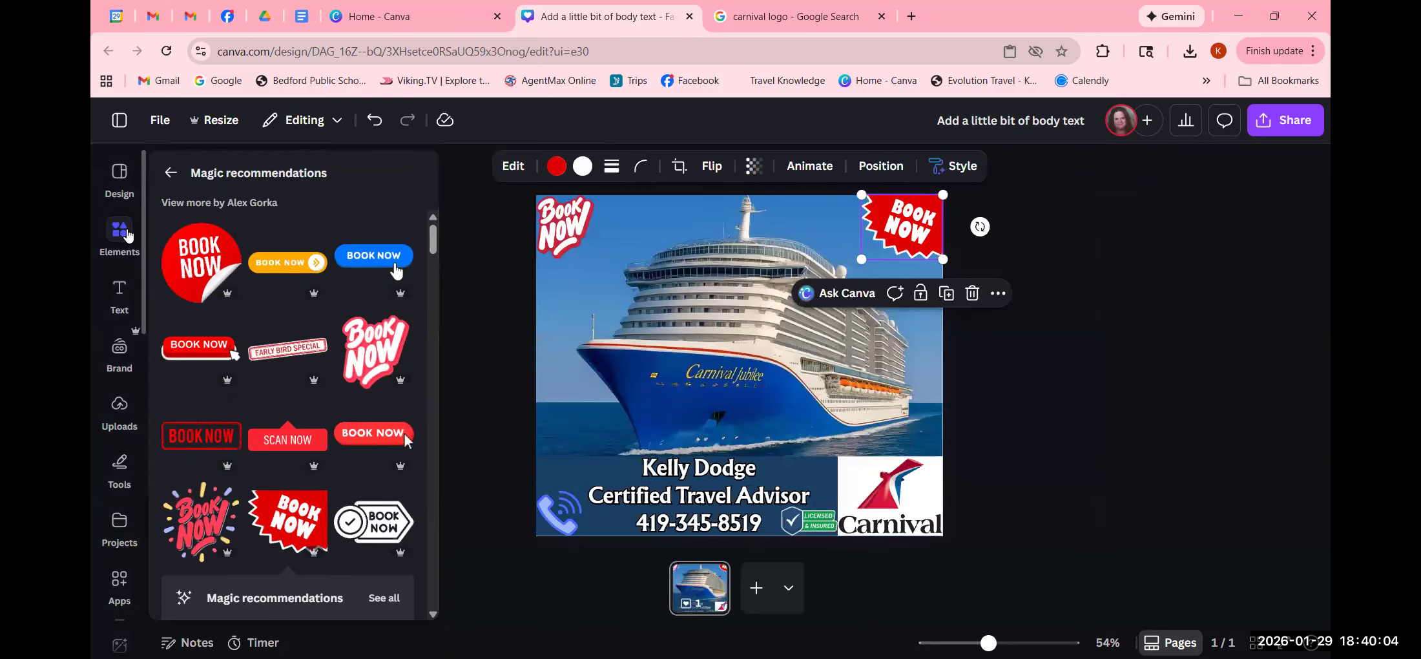
{"action": "left_click", "coordinate": [1127, 359]}
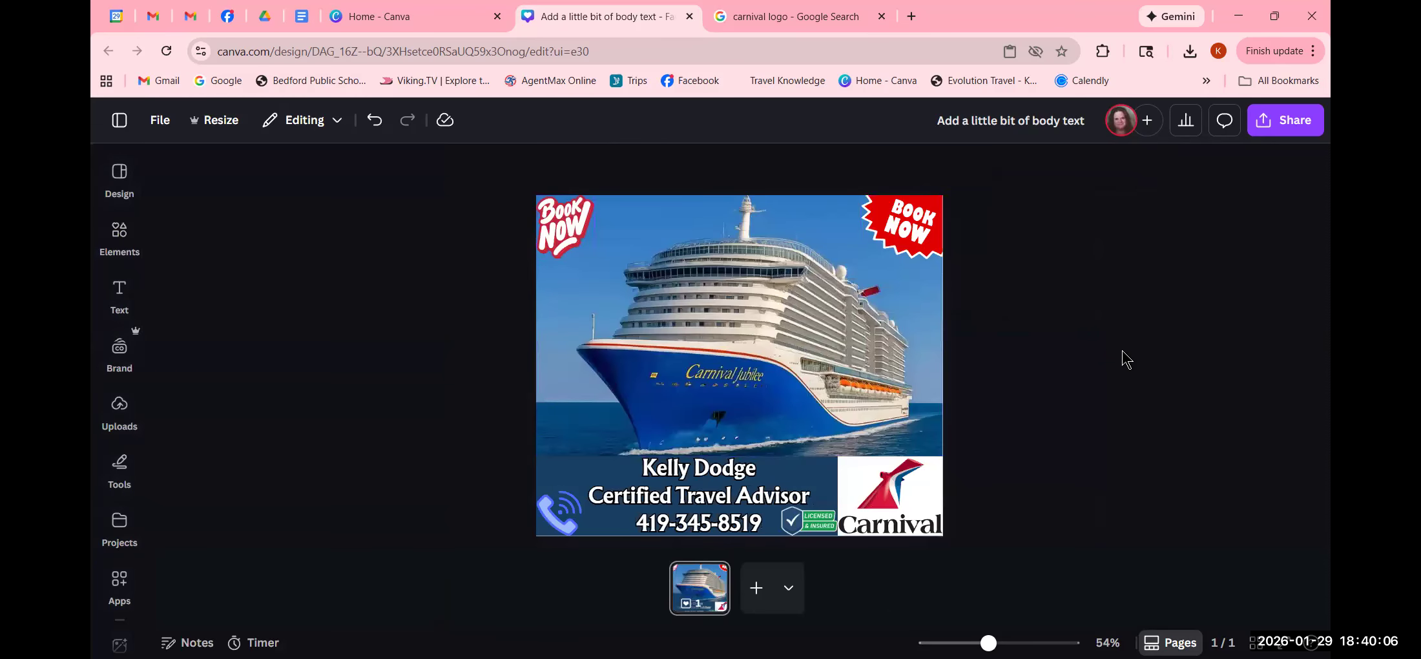
{"action": "left_click", "coordinate": [116, 231]}
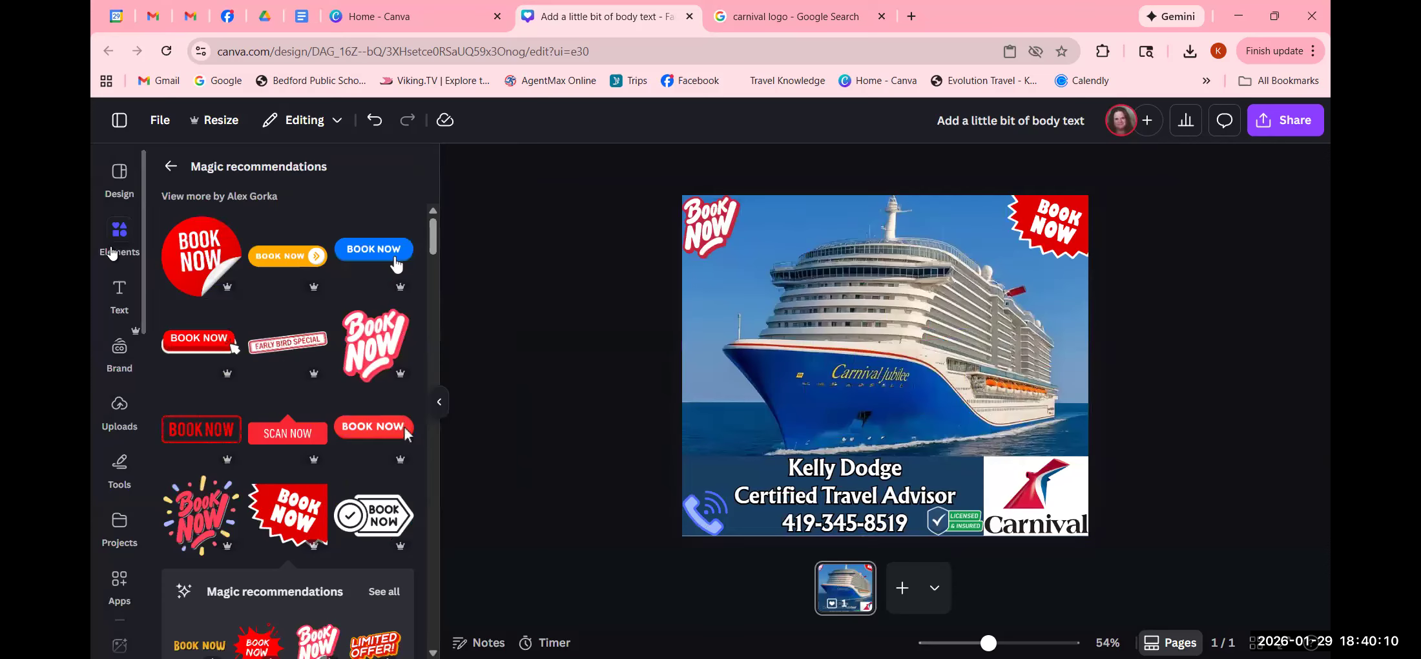
{"action": "left_click", "coordinate": [170, 166]}
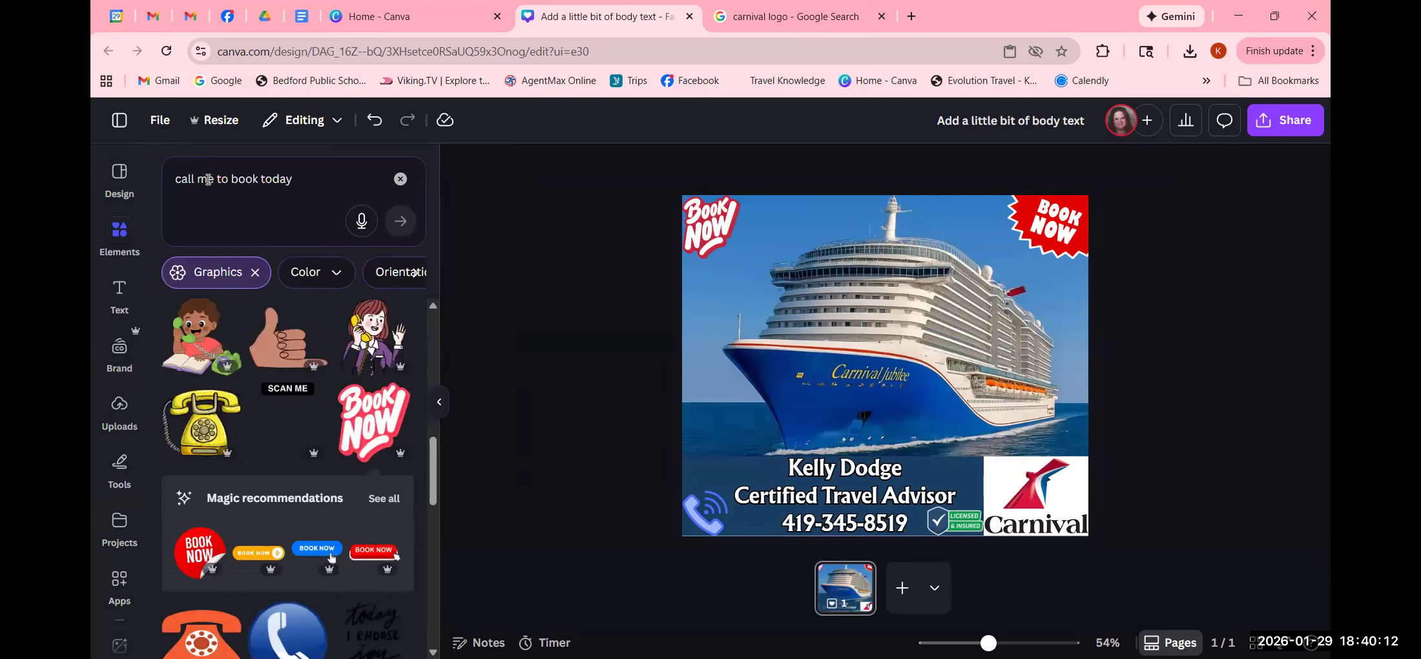
{"action": "left_click", "coordinate": [401, 180]}
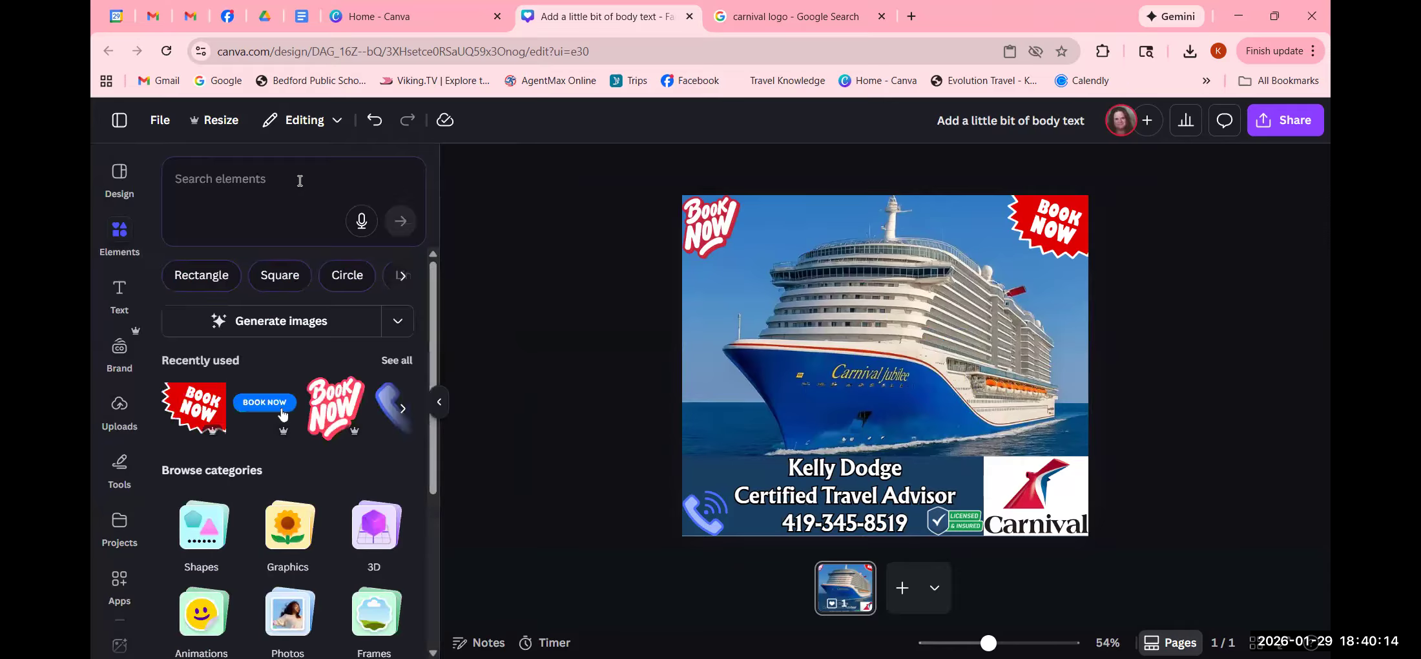
- Search graphics for 'sale sticker' and add the red seal starburst to the post
{"action": "type", "text": "sale "}
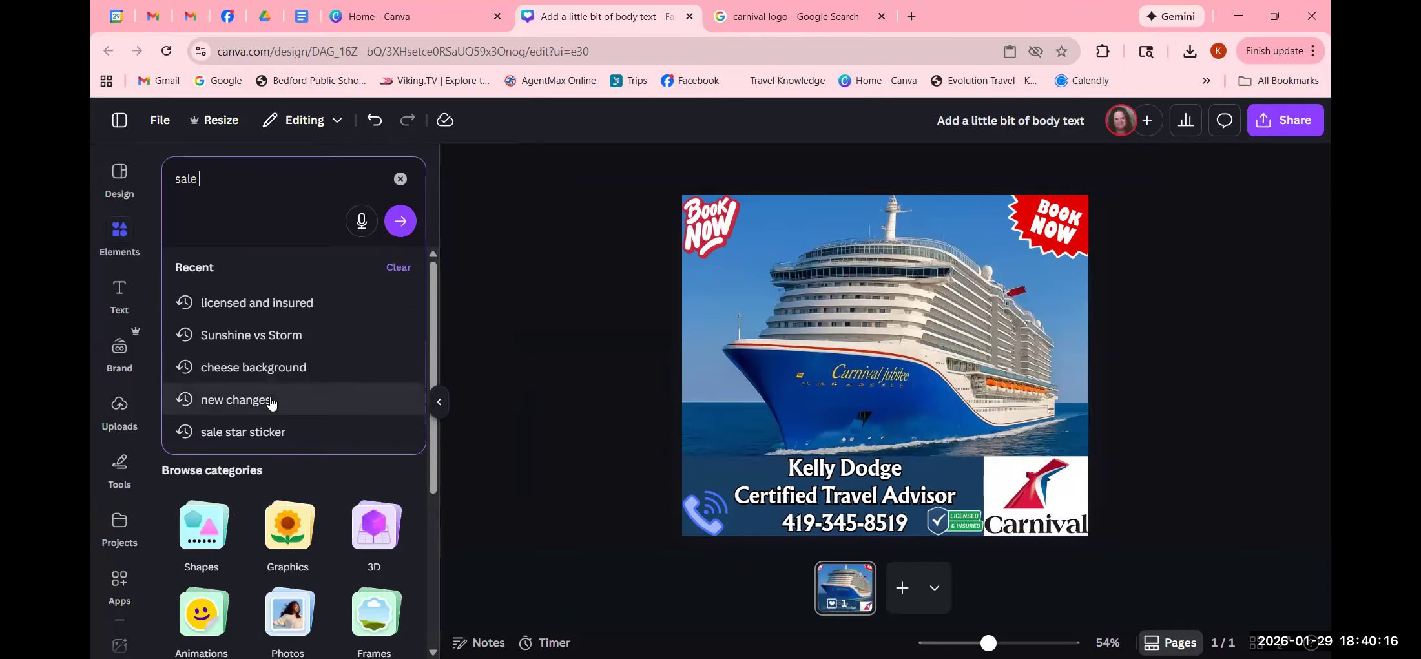
{"action": "type", "text": "sticker"}
{"action": "key", "text": "Return"}
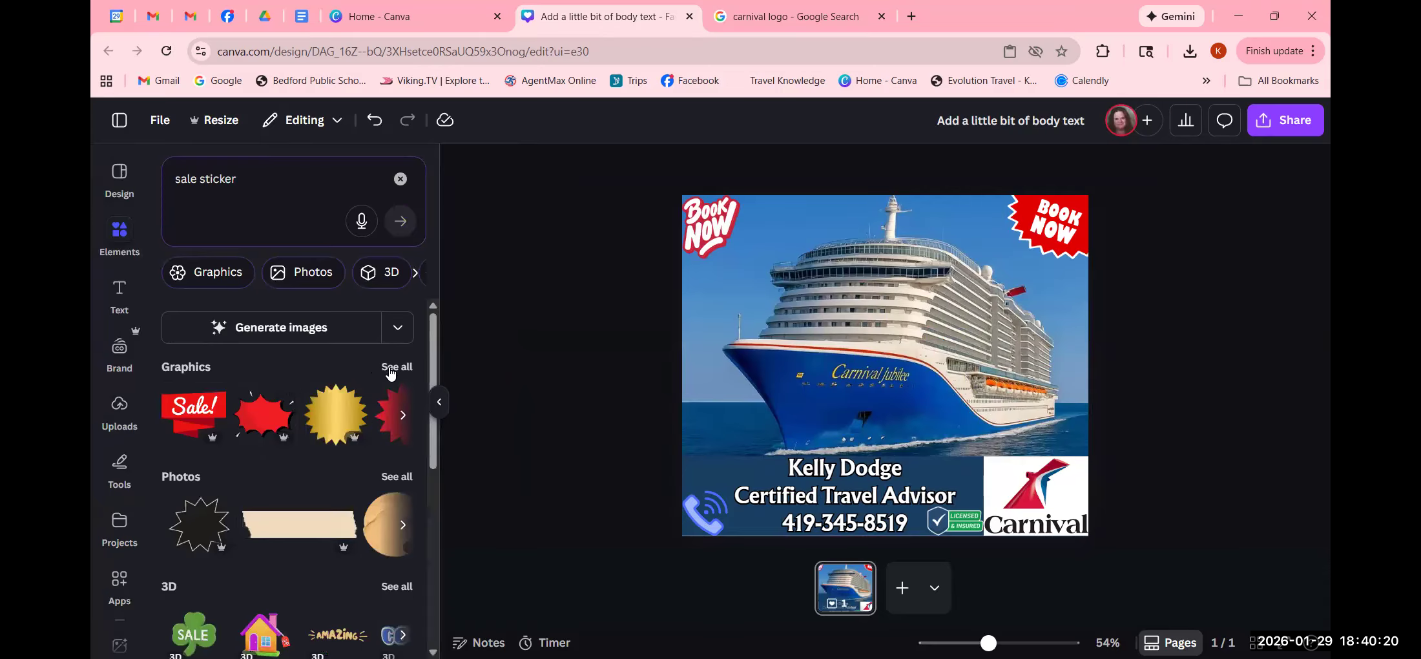
{"action": "left_click", "coordinate": [387, 367]}
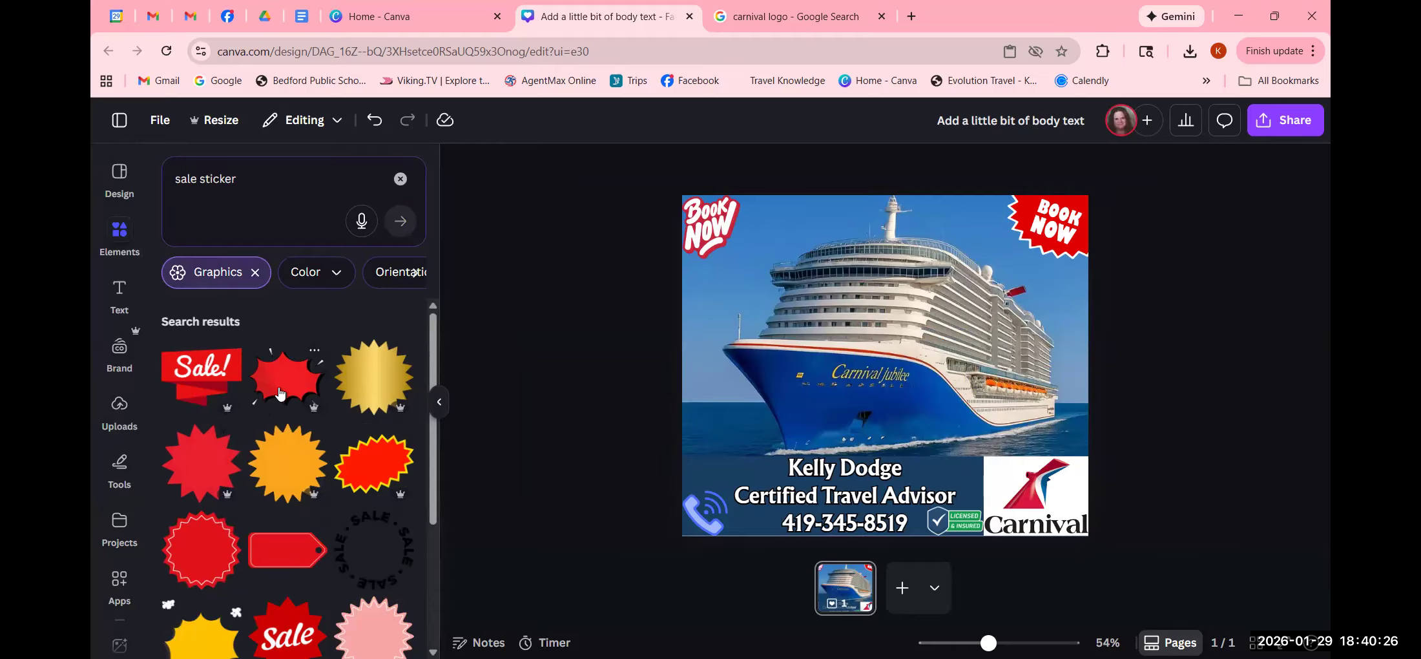
{"action": "left_click", "coordinate": [208, 562]}
- Delete the top-left and top-right Book Now stickers
{"action": "left_click", "coordinate": [706, 224]}
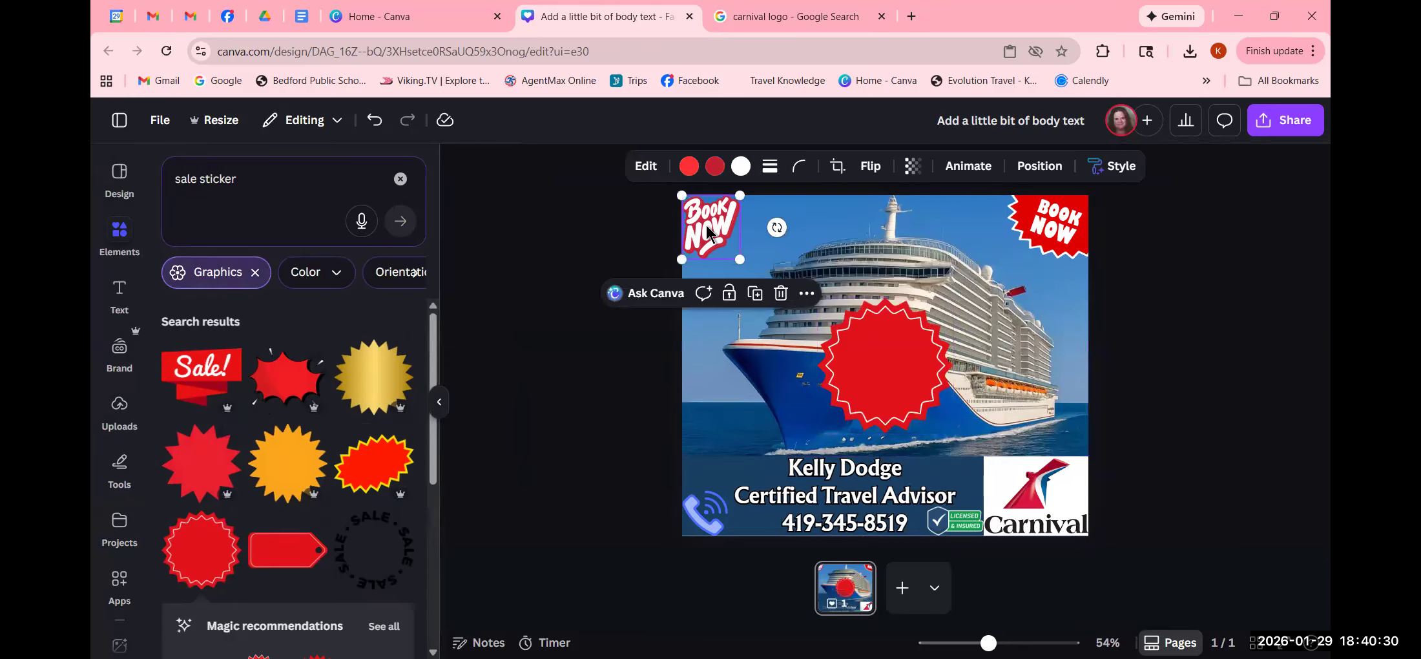
{"action": "left_click", "coordinate": [781, 294]}
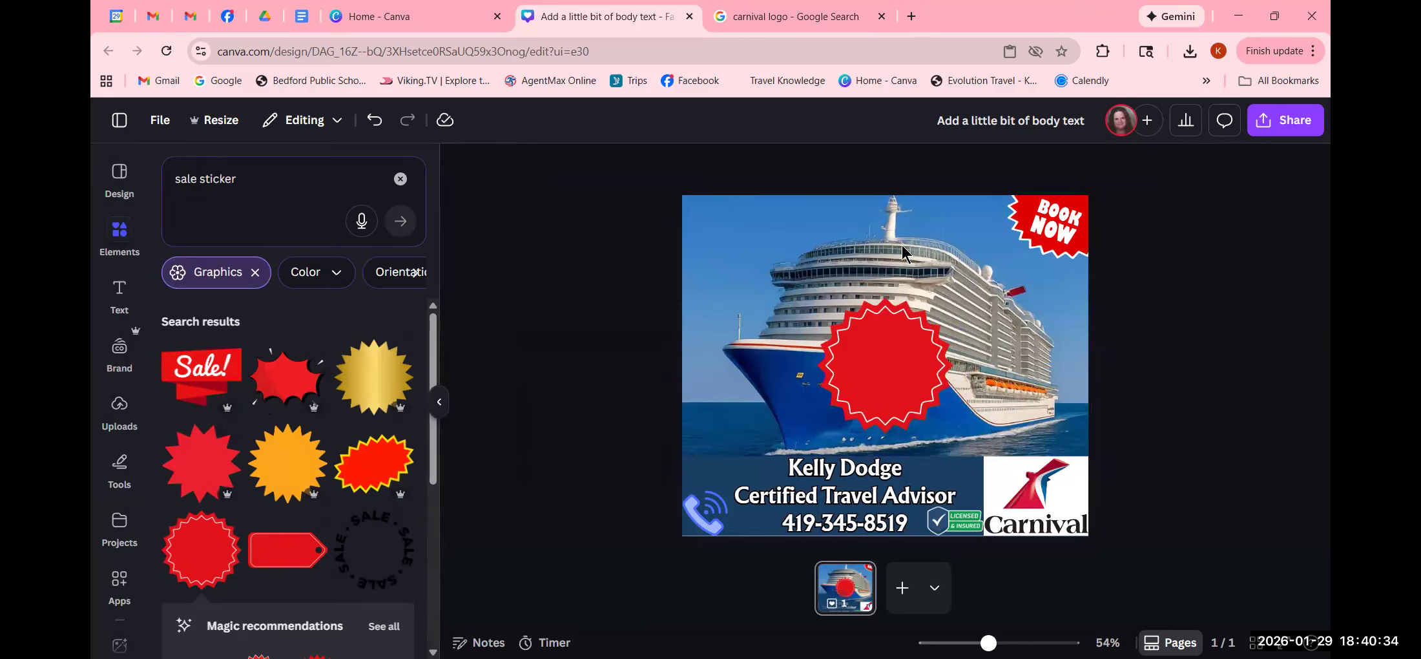
{"action": "left_click", "coordinate": [1041, 227]}
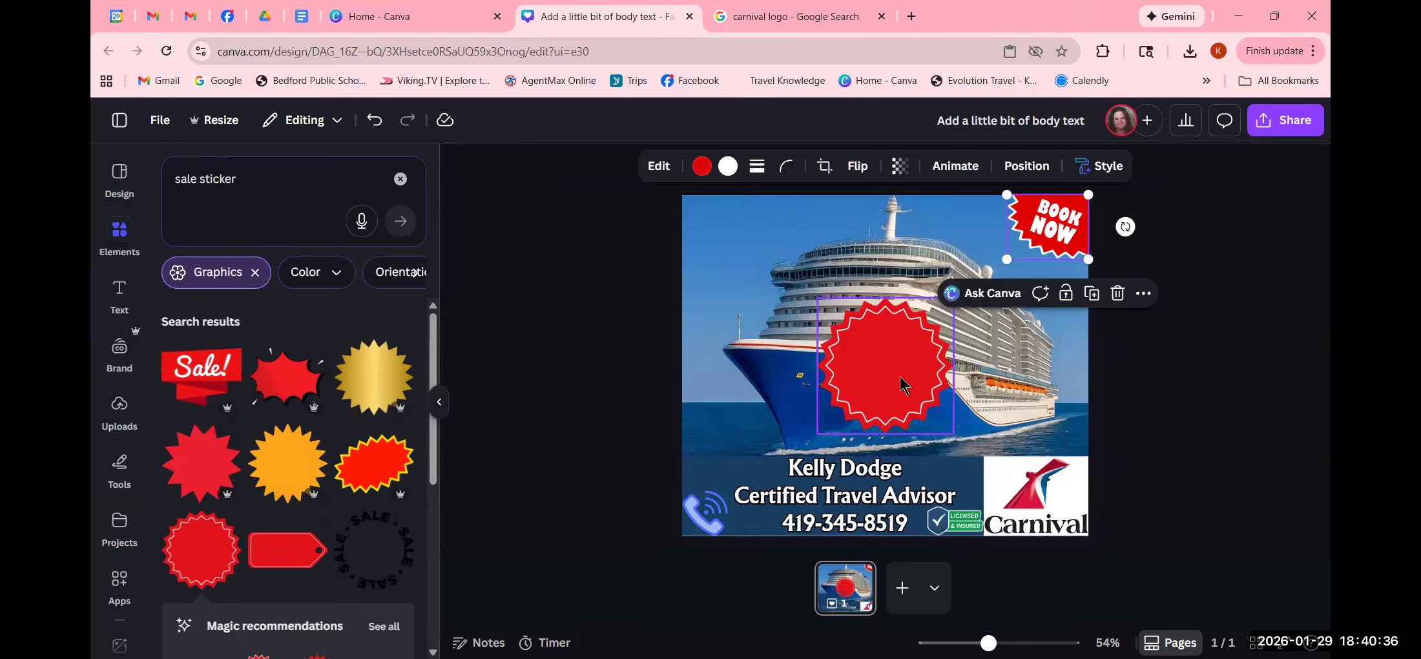
{"action": "left_click", "coordinate": [569, 330]}
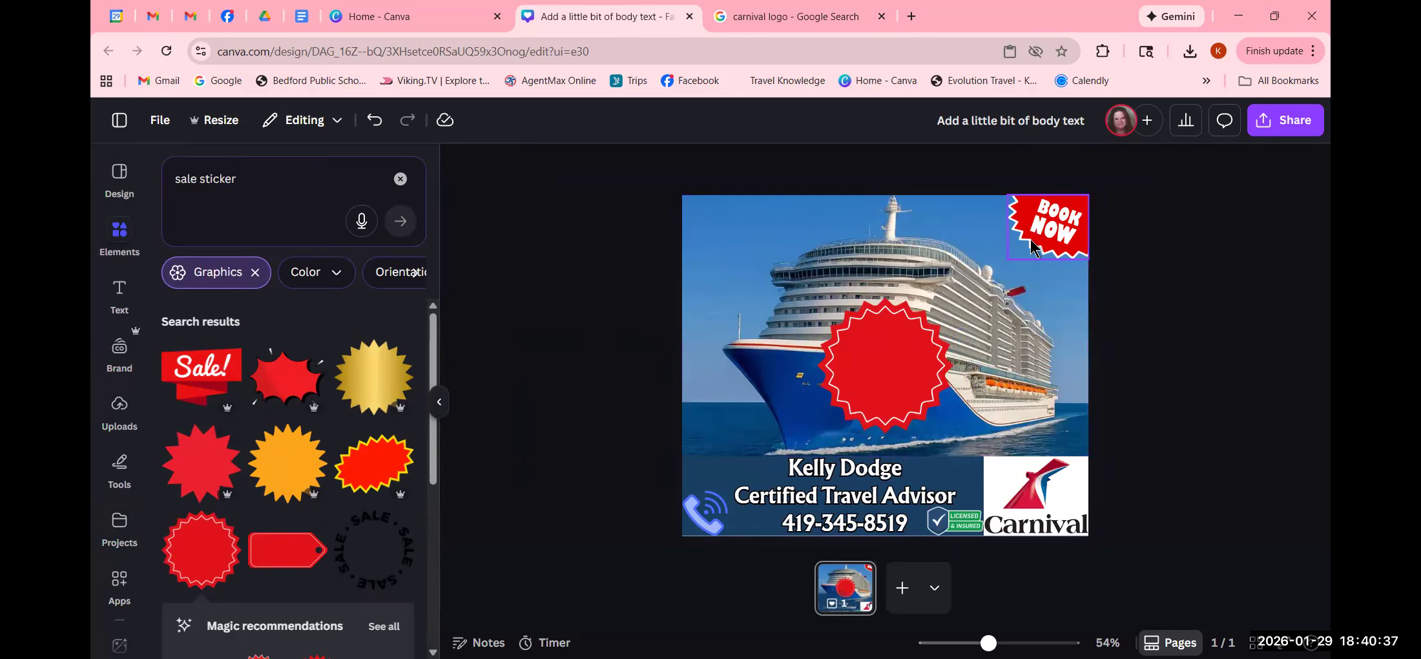
{"action": "left_click", "coordinate": [1064, 234]}
{"action": "left_click", "coordinate": [1118, 294]}
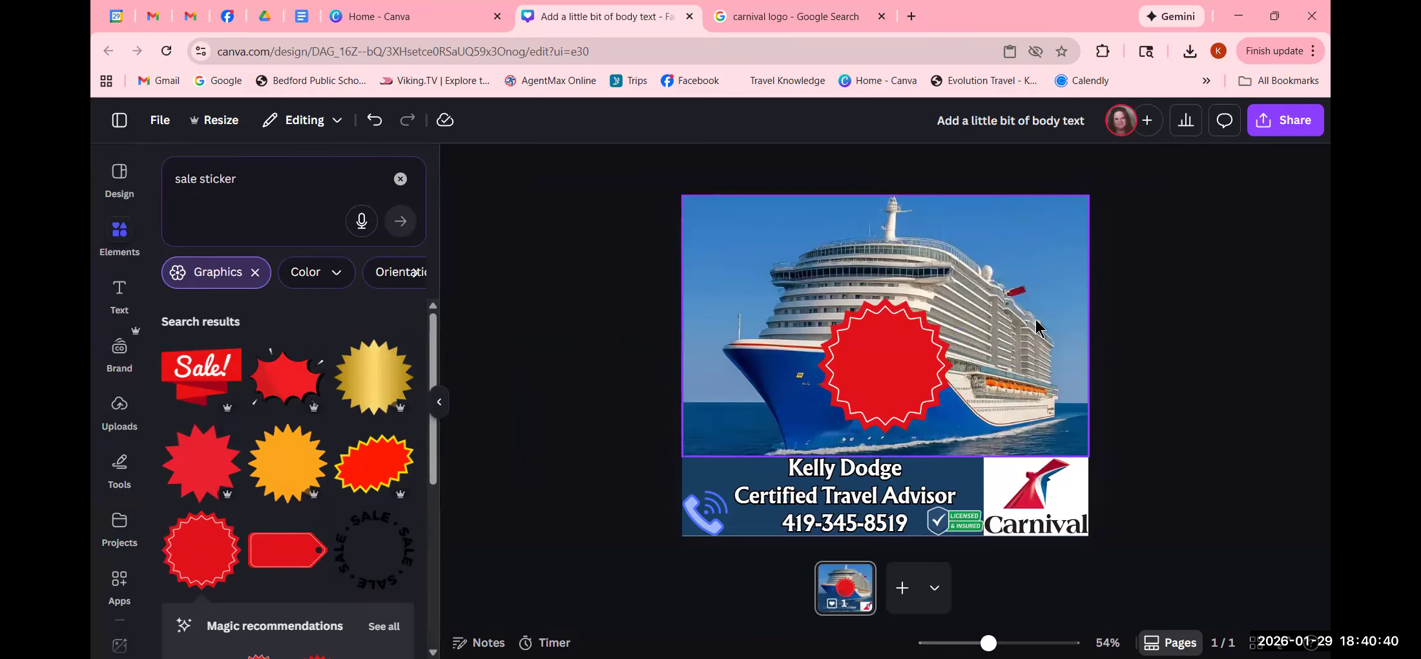
- Move the red sale seal to the top-left corner and recolour it Carnival logo red
{"action": "left_click_drag", "start_coordinate": [863, 395], "coordinate": [756, 288]}
{"action": "left_click", "coordinate": [596, 291]}
{"action": "left_click", "coordinate": [715, 255]}
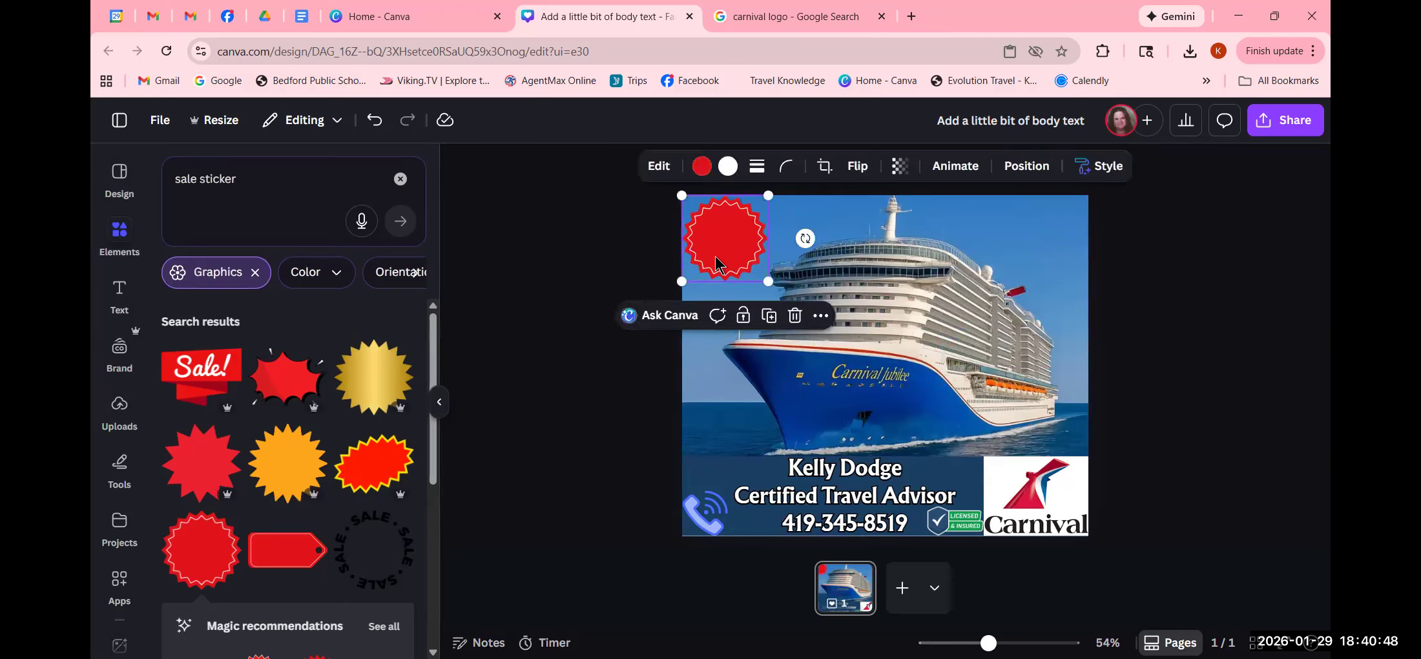
{"action": "left_click", "coordinate": [701, 166]}
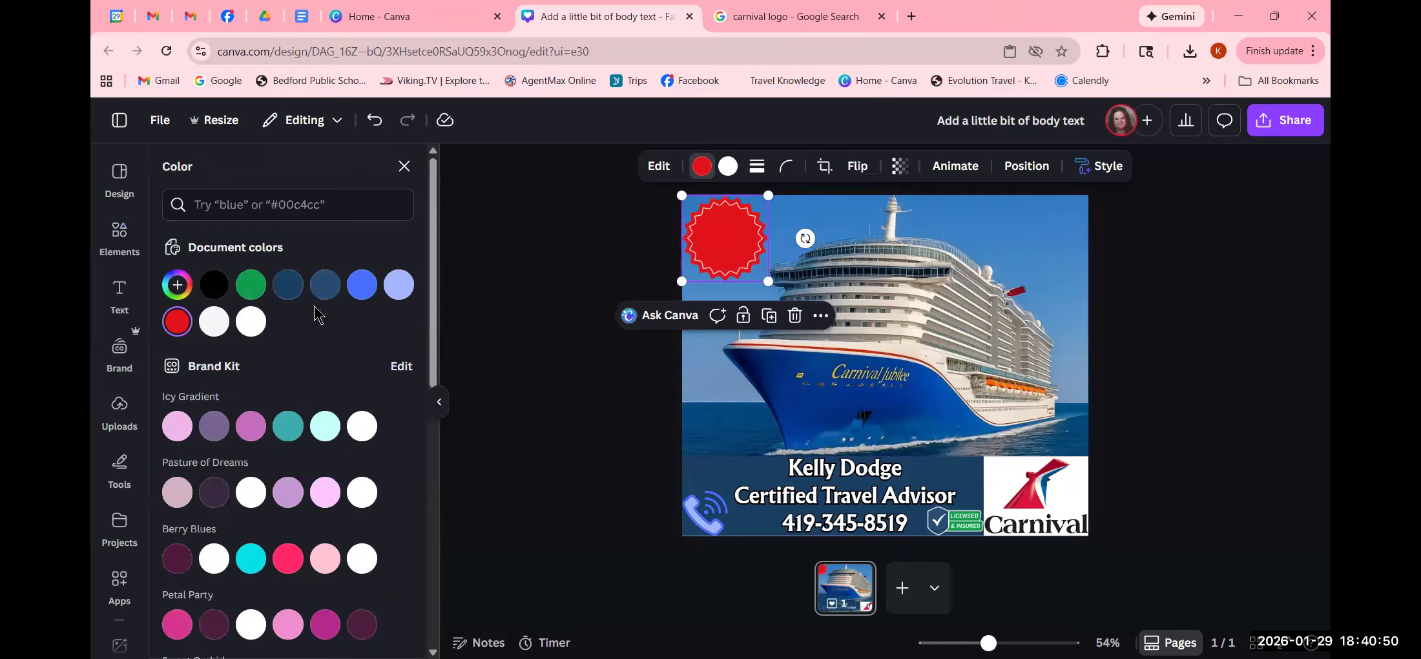
{"action": "scroll", "coordinate": [213, 388], "scroll_direction": "down", "scroll_amount": 5}
{"action": "scroll", "coordinate": [233, 457], "scroll_direction": "down", "scroll_amount": 1}
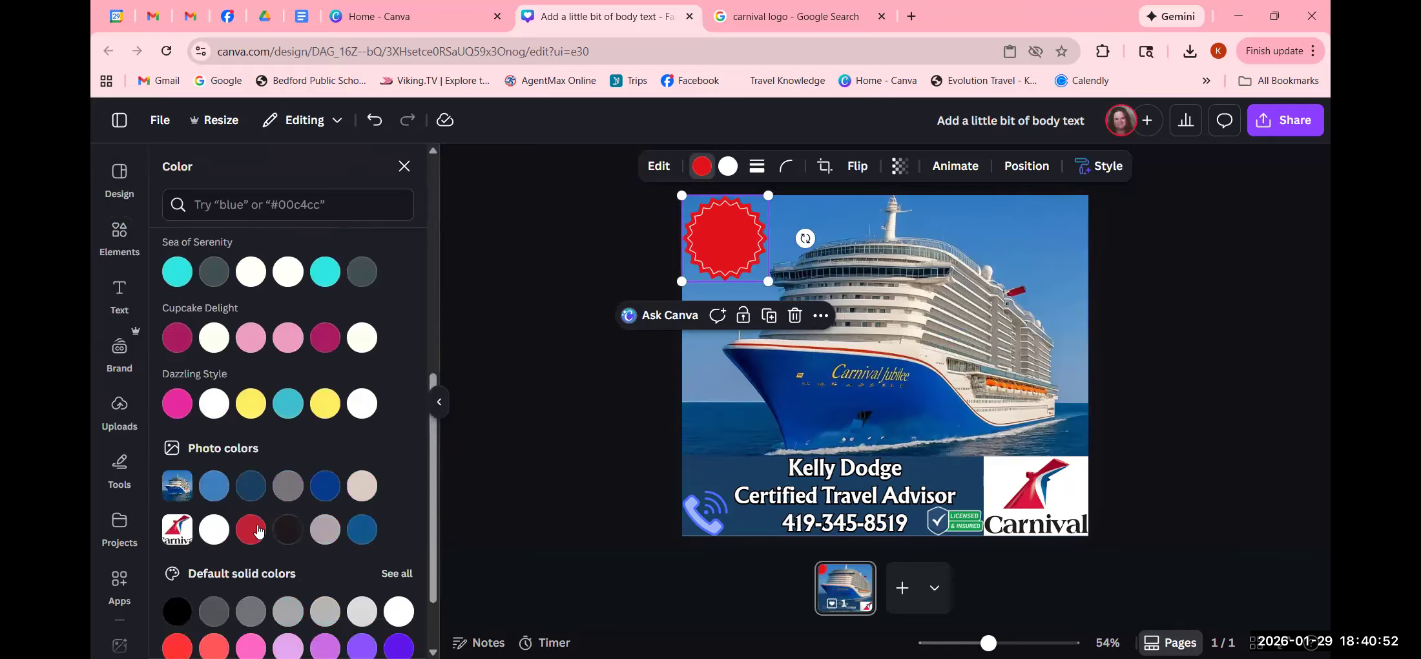
{"action": "left_click", "coordinate": [250, 528]}
{"action": "key", "text": "Escape"}
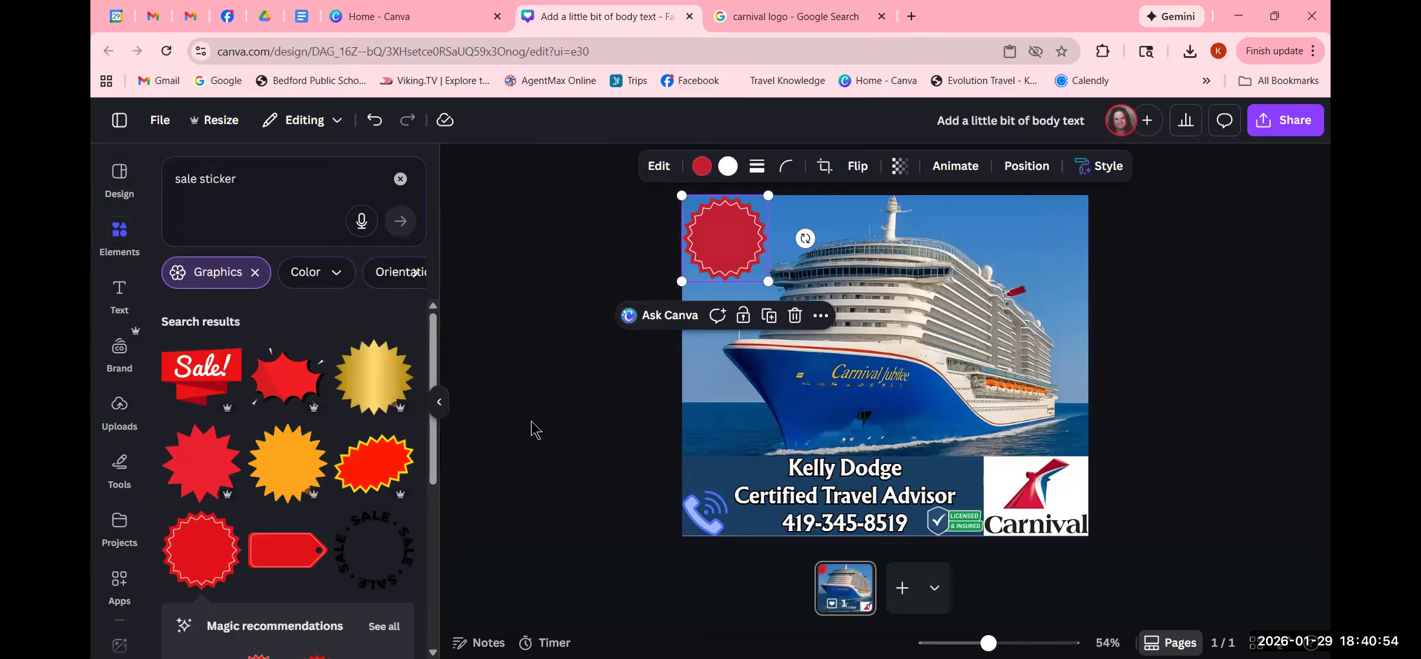
{"action": "left_click", "coordinate": [545, 433]}
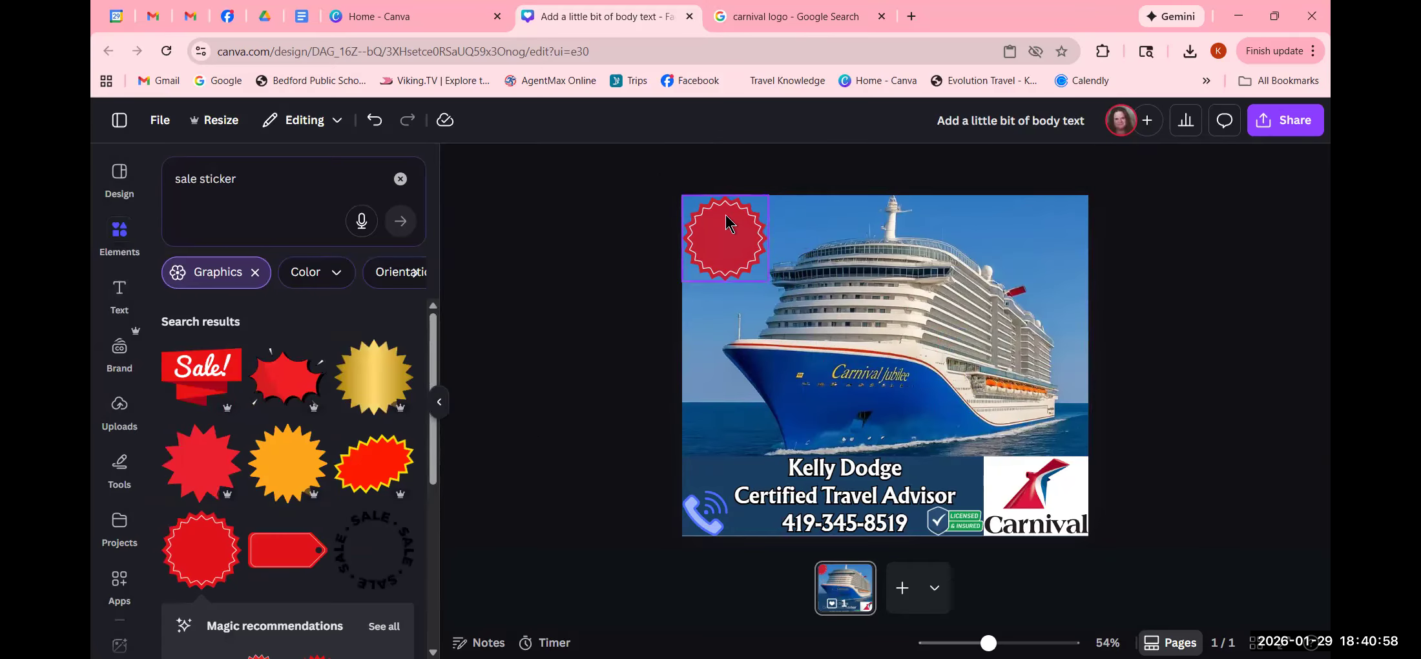
{"action": "left_click", "coordinate": [118, 298]}
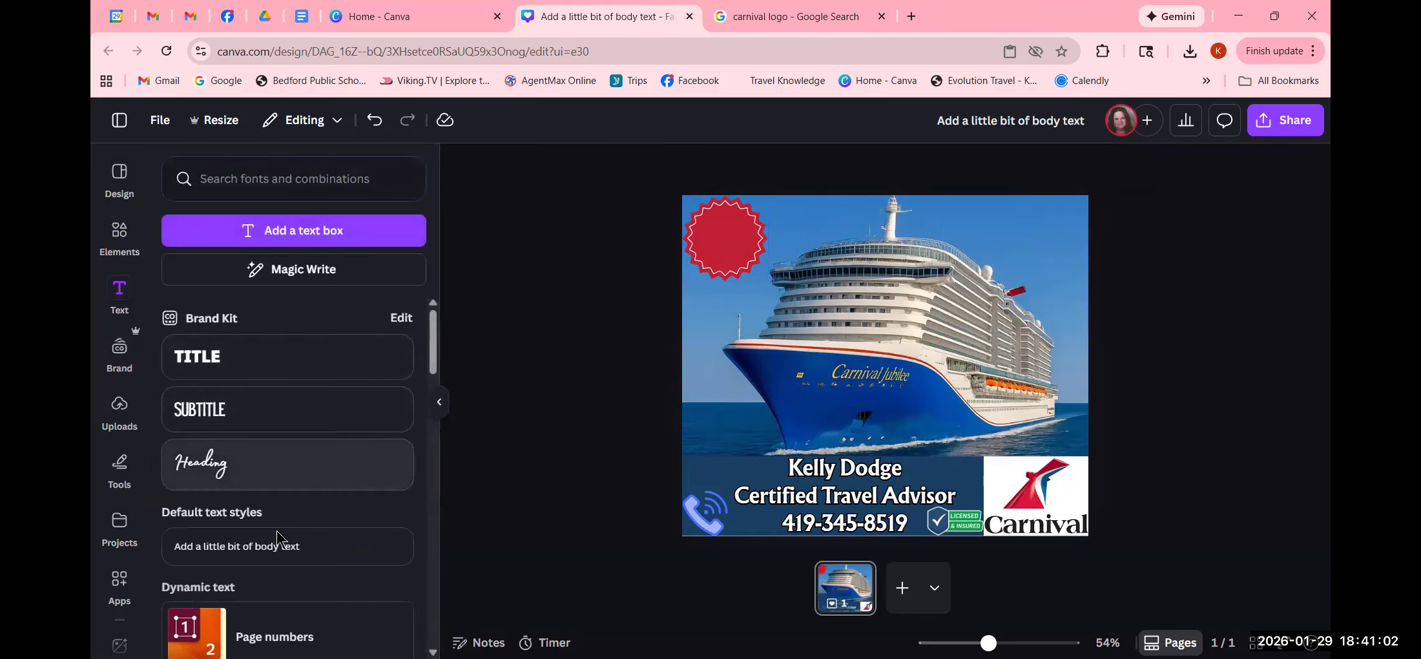
- Add a body text box reading 'Everything is on sale'
{"action": "left_click", "coordinate": [279, 548]}
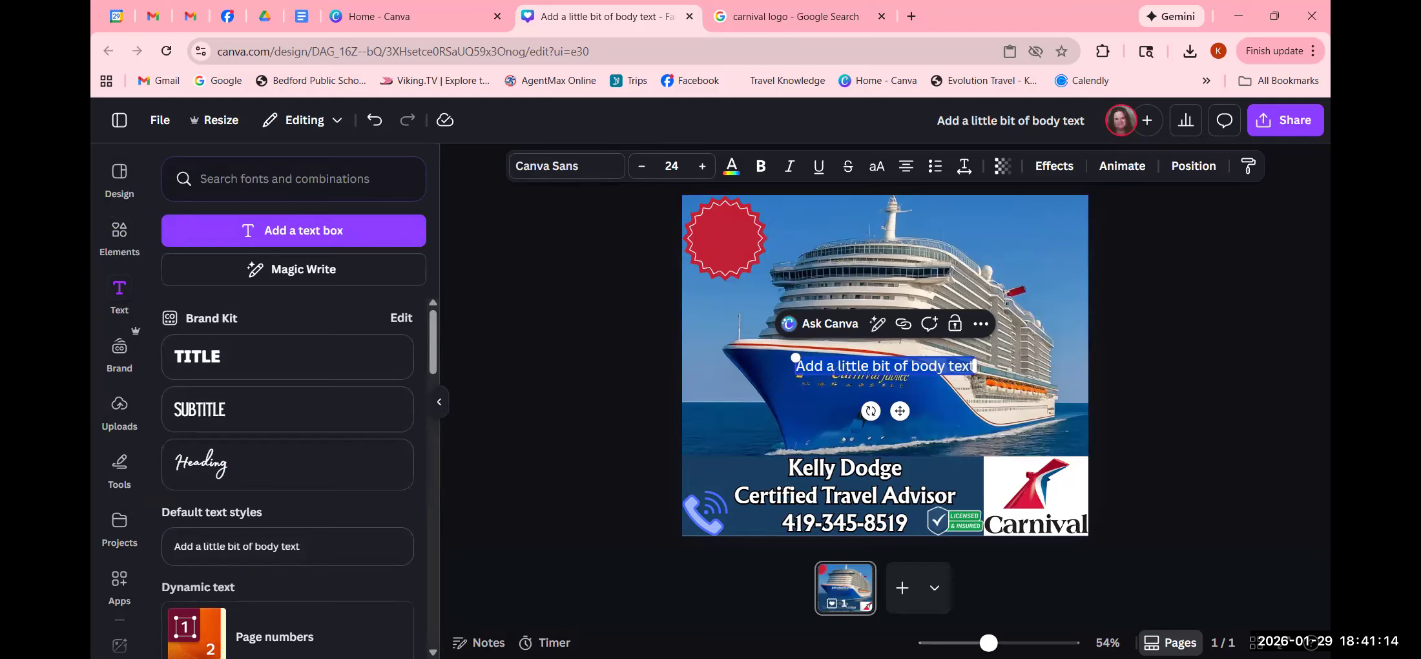
{"action": "type", "text": "Every"}
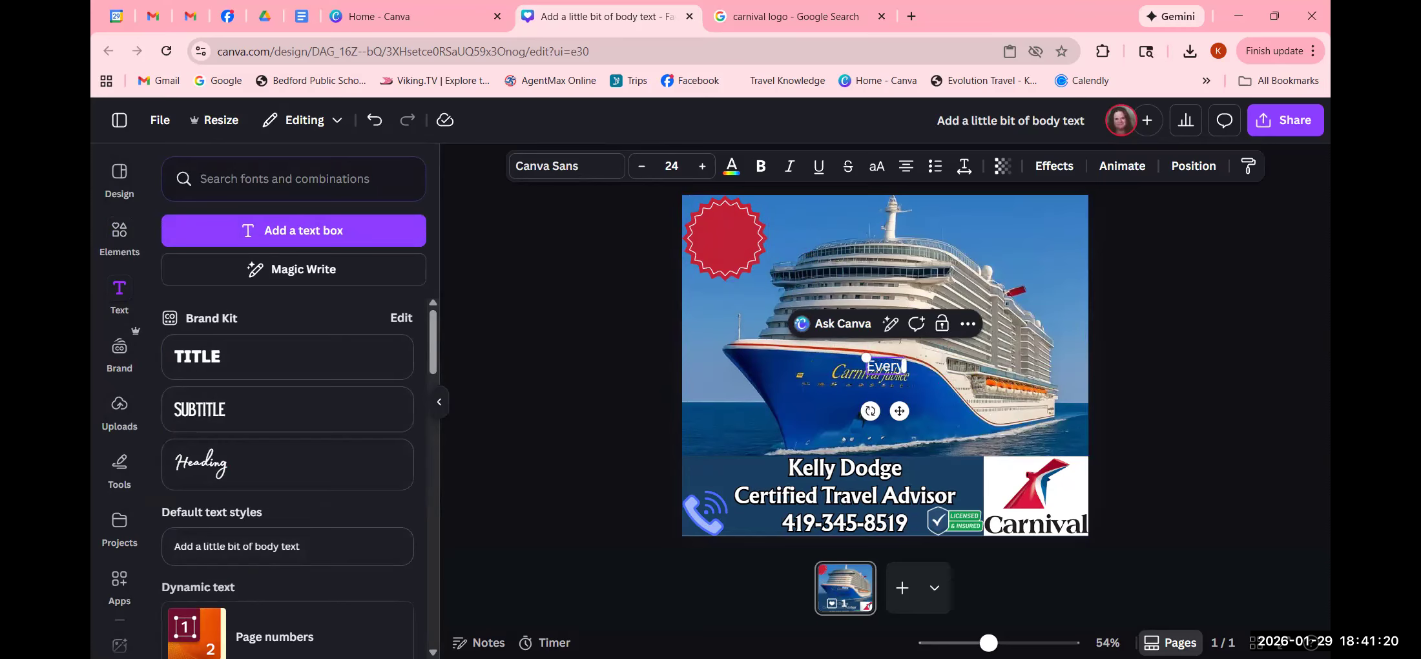
{"action": "type", "text": "thing is on sale"}
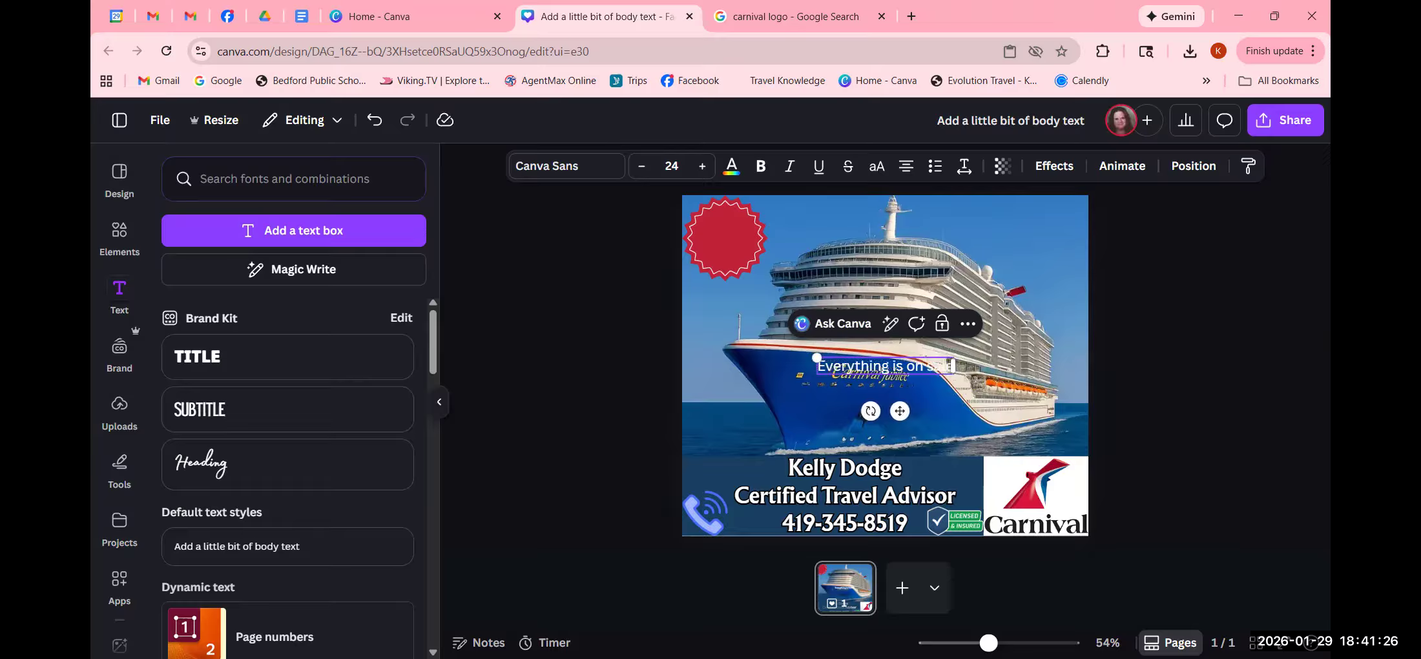
{"action": "left_click", "coordinate": [603, 349]}
- Place the caption centred on the red badge, split into two lines after 'Everything'
{"action": "left_click", "coordinate": [862, 368]}
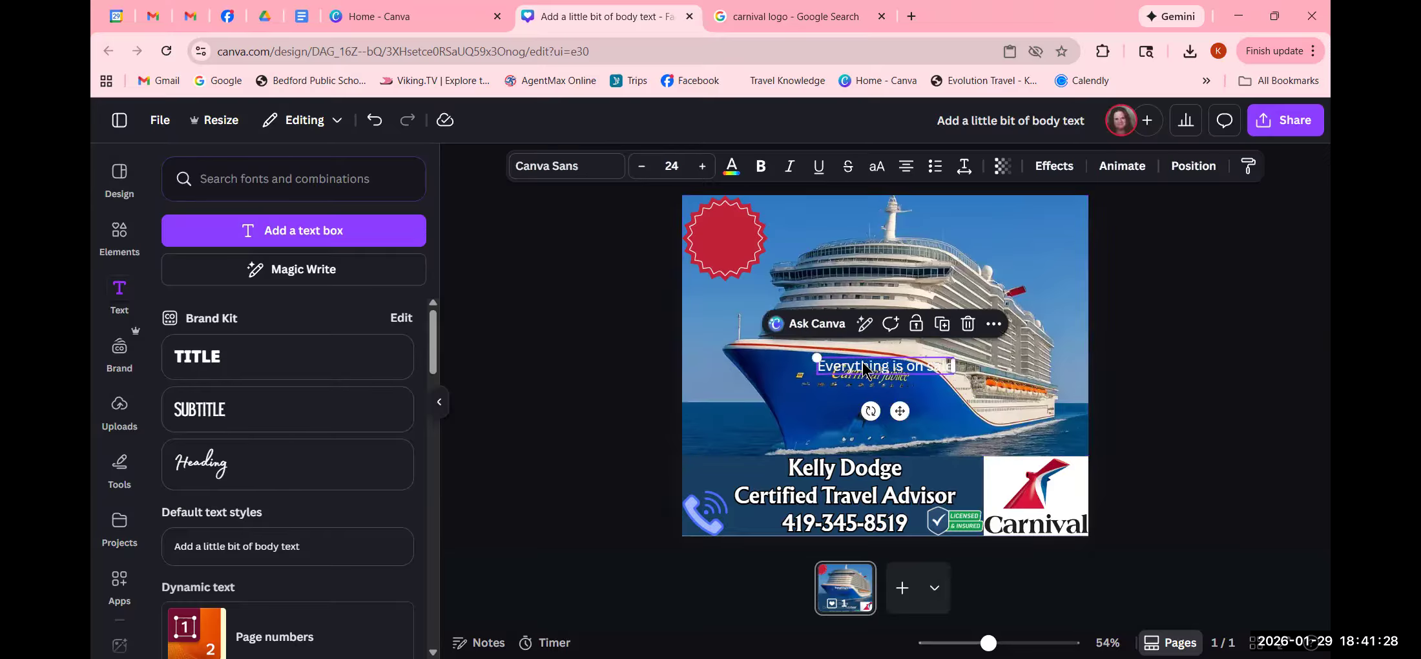
{"action": "left_click_drag", "start_coordinate": [881, 380], "coordinate": [762, 240]}
{"action": "left_click", "coordinate": [763, 230]}
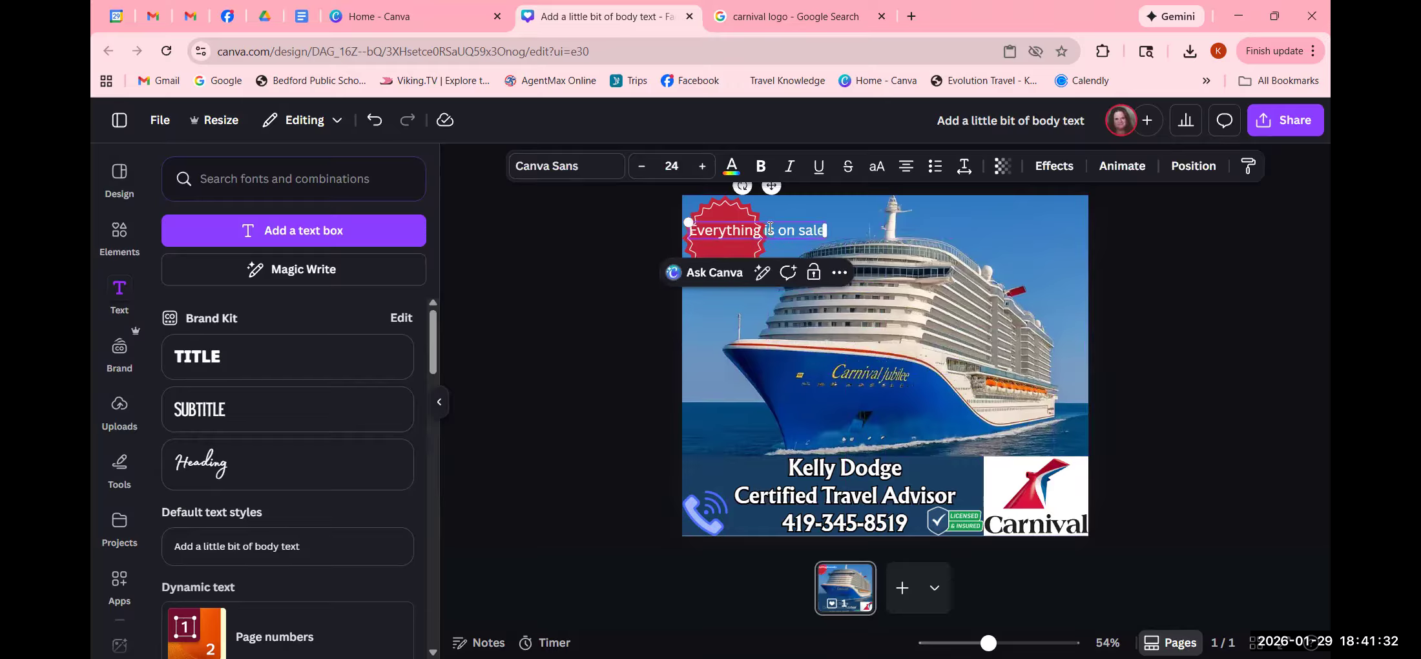
{"action": "key", "text": "Return"}
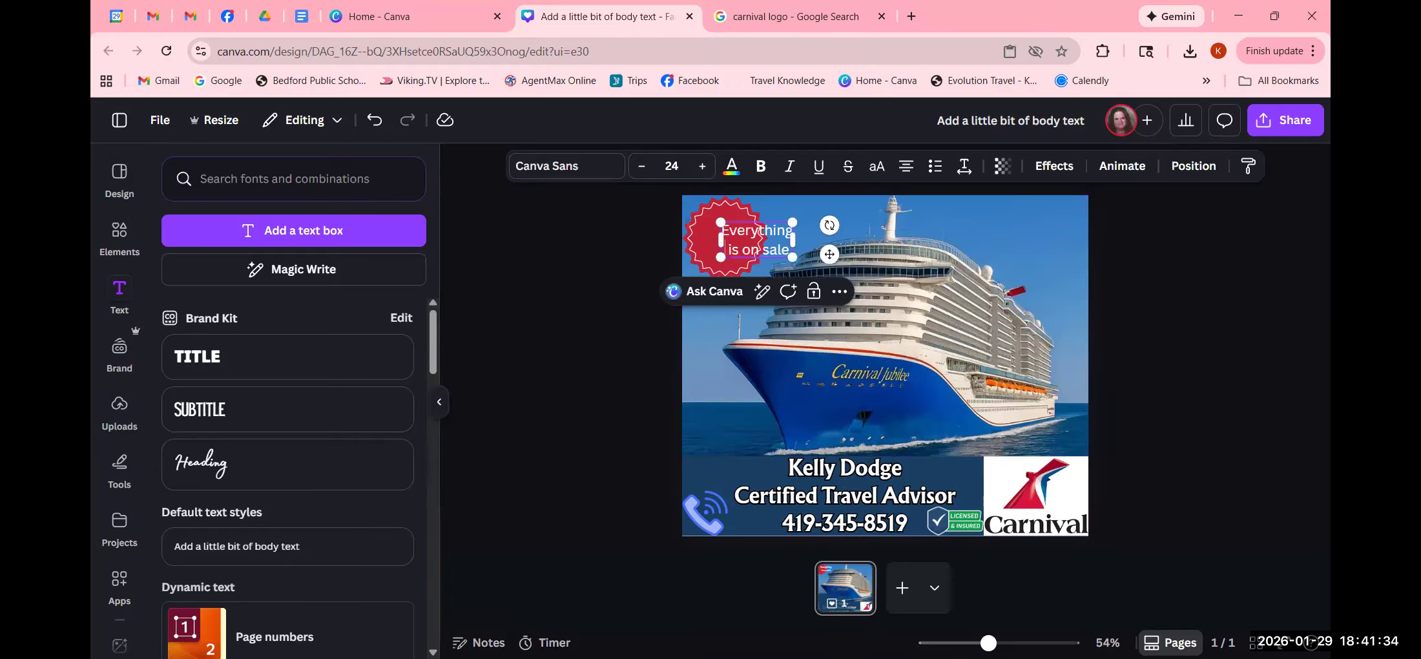
{"action": "left_click", "coordinate": [555, 446]}
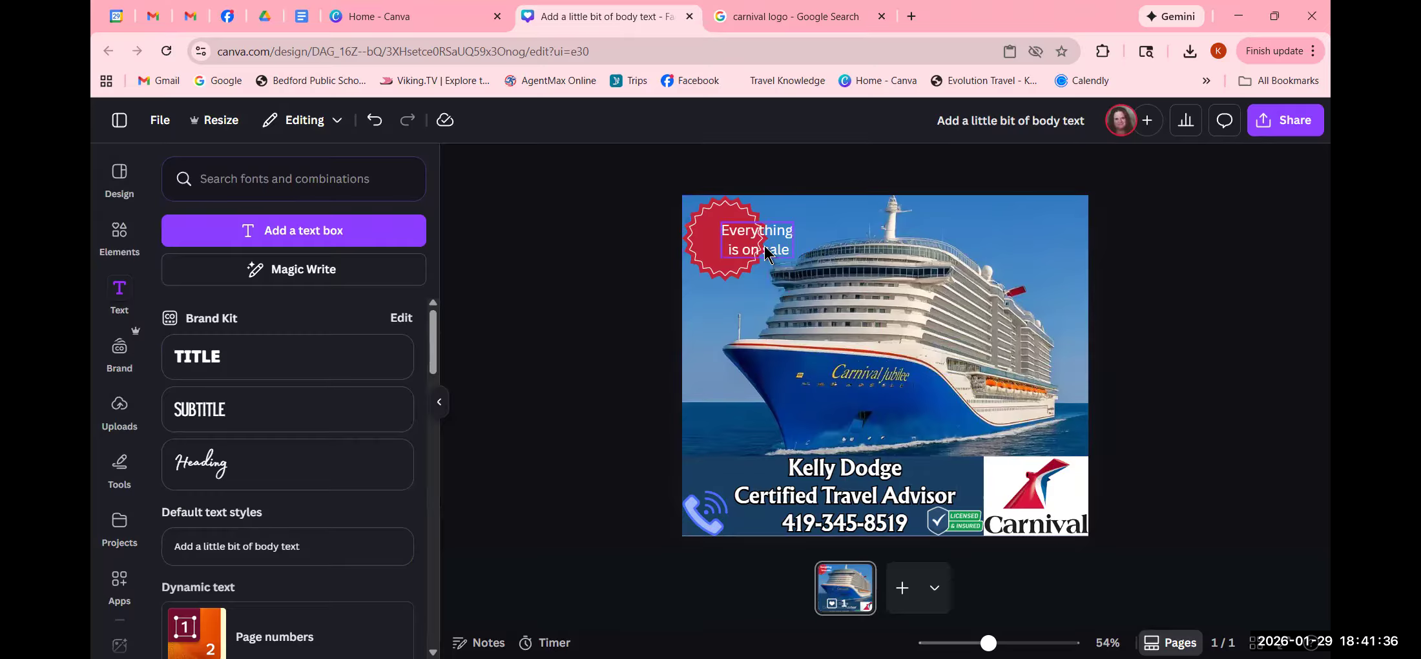
{"action": "left_click", "coordinate": [737, 244]}
{"action": "left_click_drag", "start_coordinate": [737, 244], "coordinate": [730, 241]}
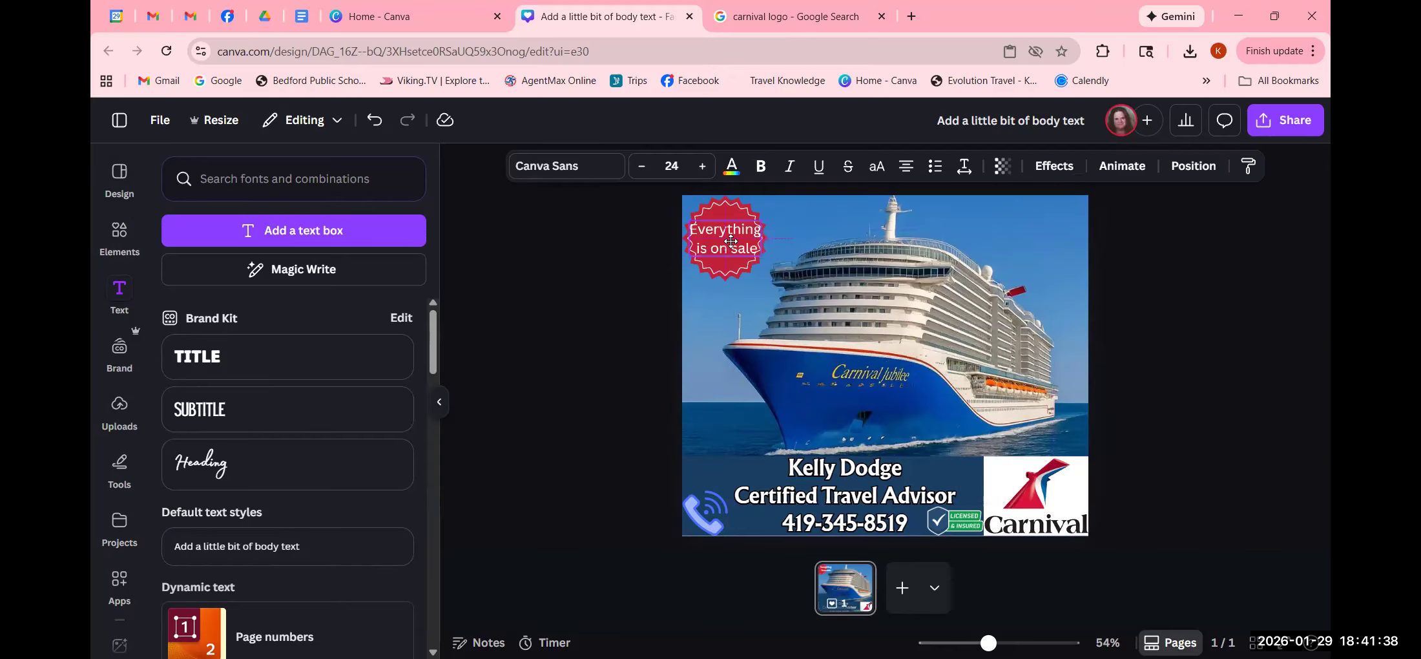
{"action": "left_click", "coordinate": [586, 278]}
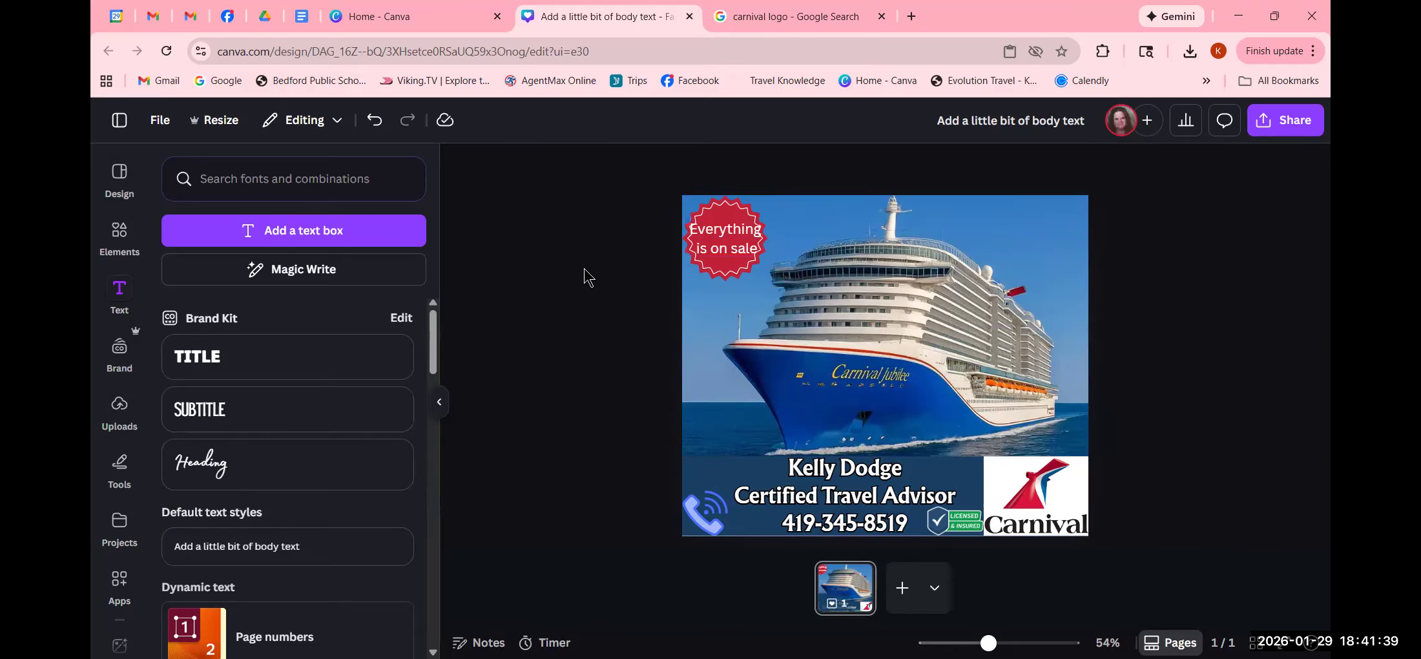
- Reduce the badge caption's font size from 24 to 23
{"action": "left_click", "coordinate": [717, 250]}
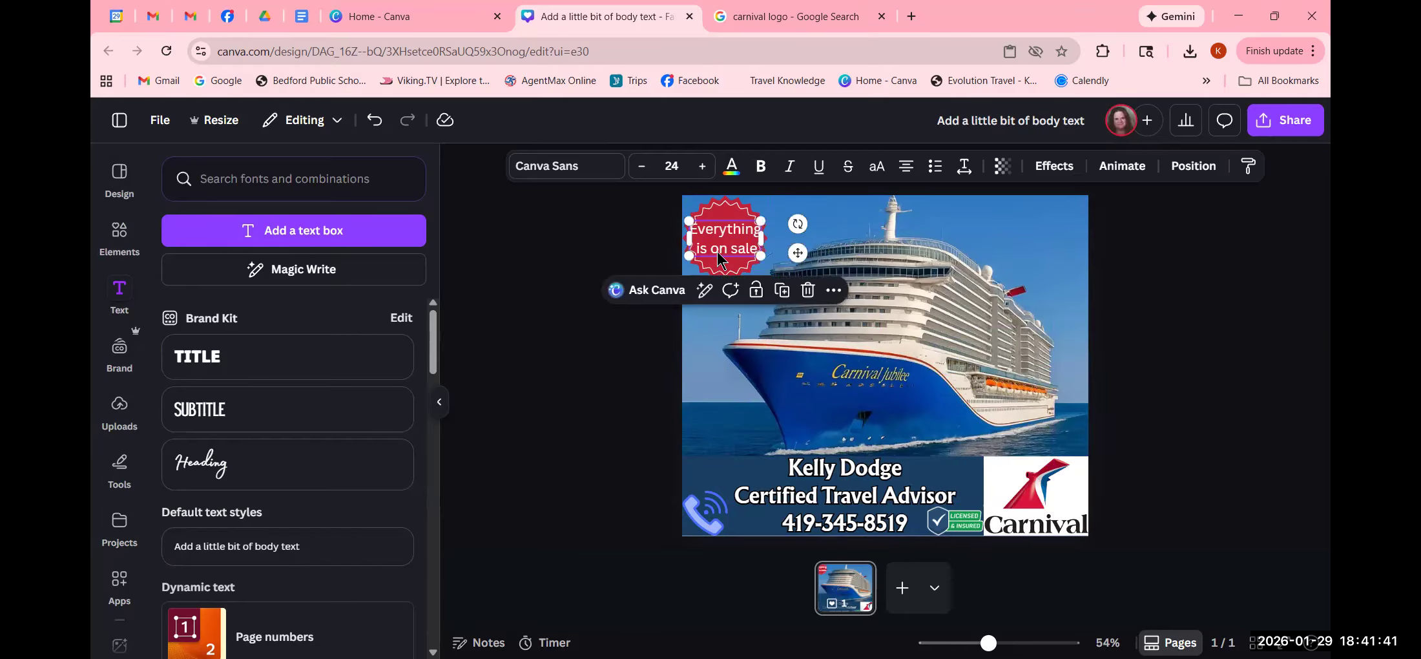
{"action": "left_click", "coordinate": [641, 169]}
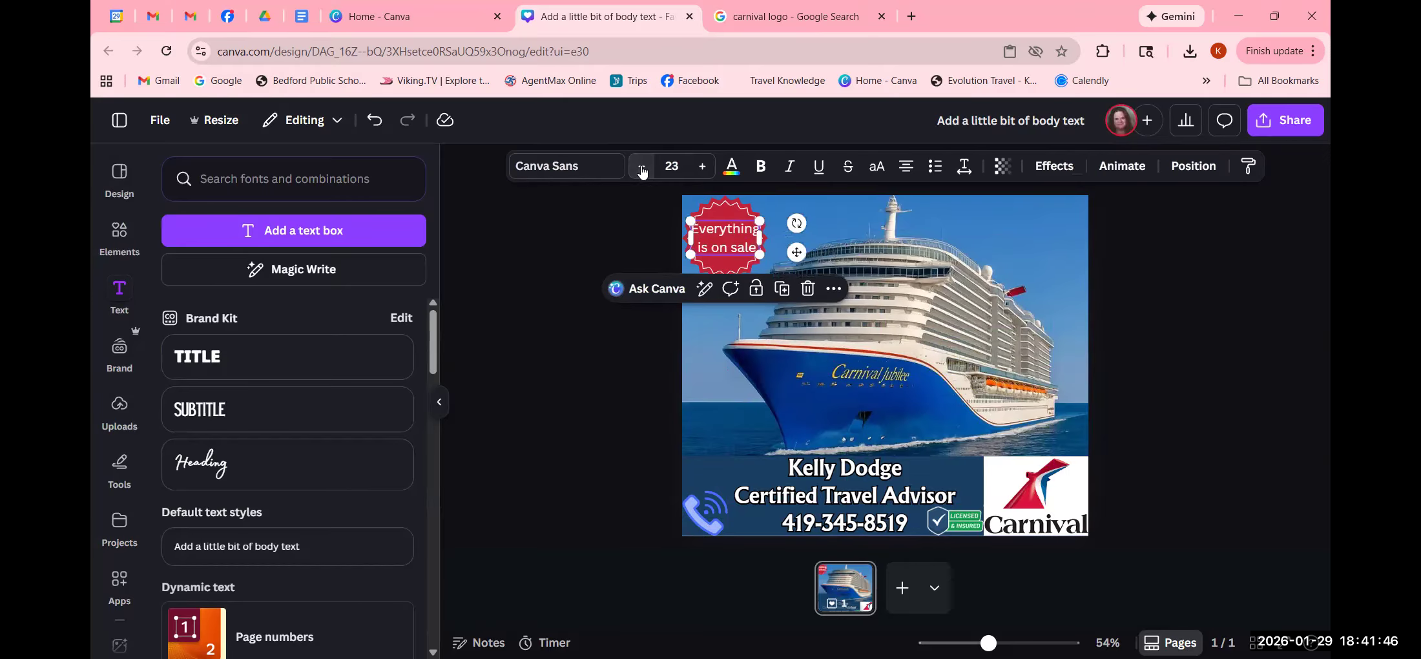
{"action": "left_click", "coordinate": [620, 229]}
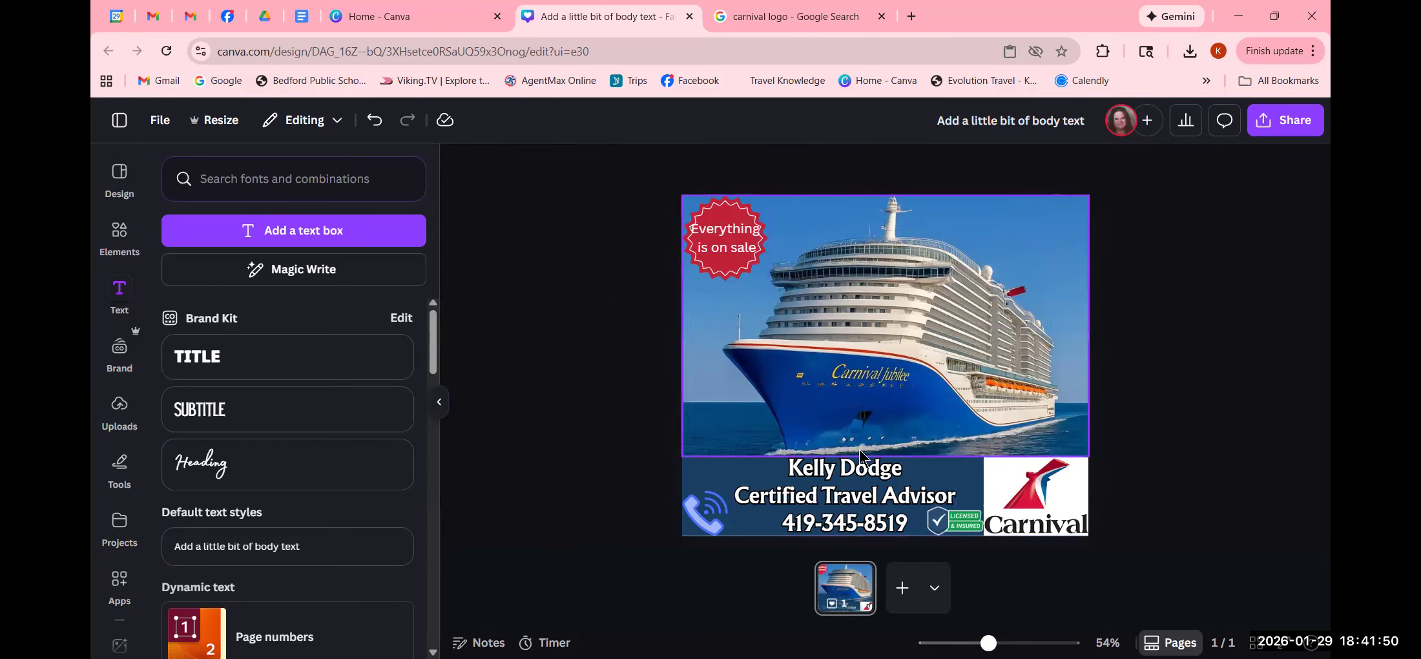
- Zoom in, shrink the badge caption to size 20 and nudge it to the badge centre
{"action": "mouse_move", "coordinate": [988, 642]}
{"action": "left_mouse_down"}
{"action": "mouse_move", "coordinate": [1027, 642]}
{"action": "mouse_move", "coordinate": [987, 641]}
{"action": "mouse_move", "coordinate": [1010, 642]}
{"action": "left_mouse_up"}
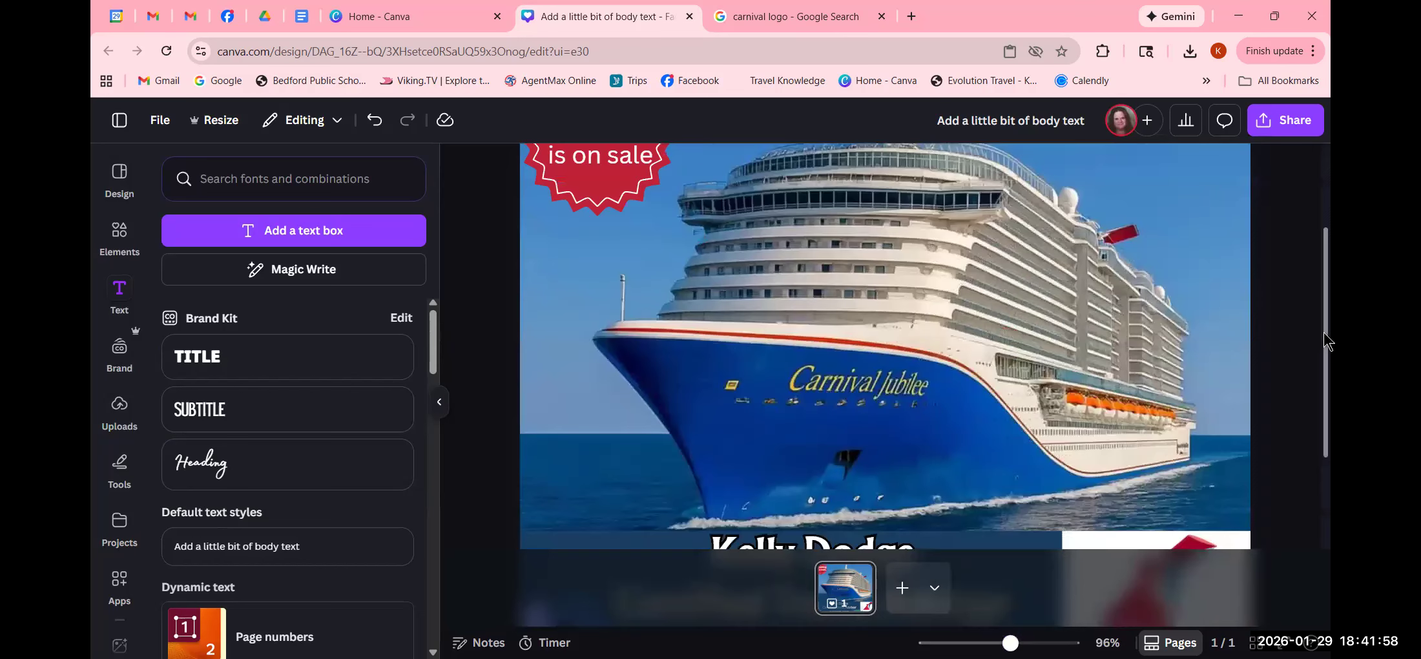
{"action": "left_click_drag", "start_coordinate": [1323, 328], "coordinate": [1320, 247]}
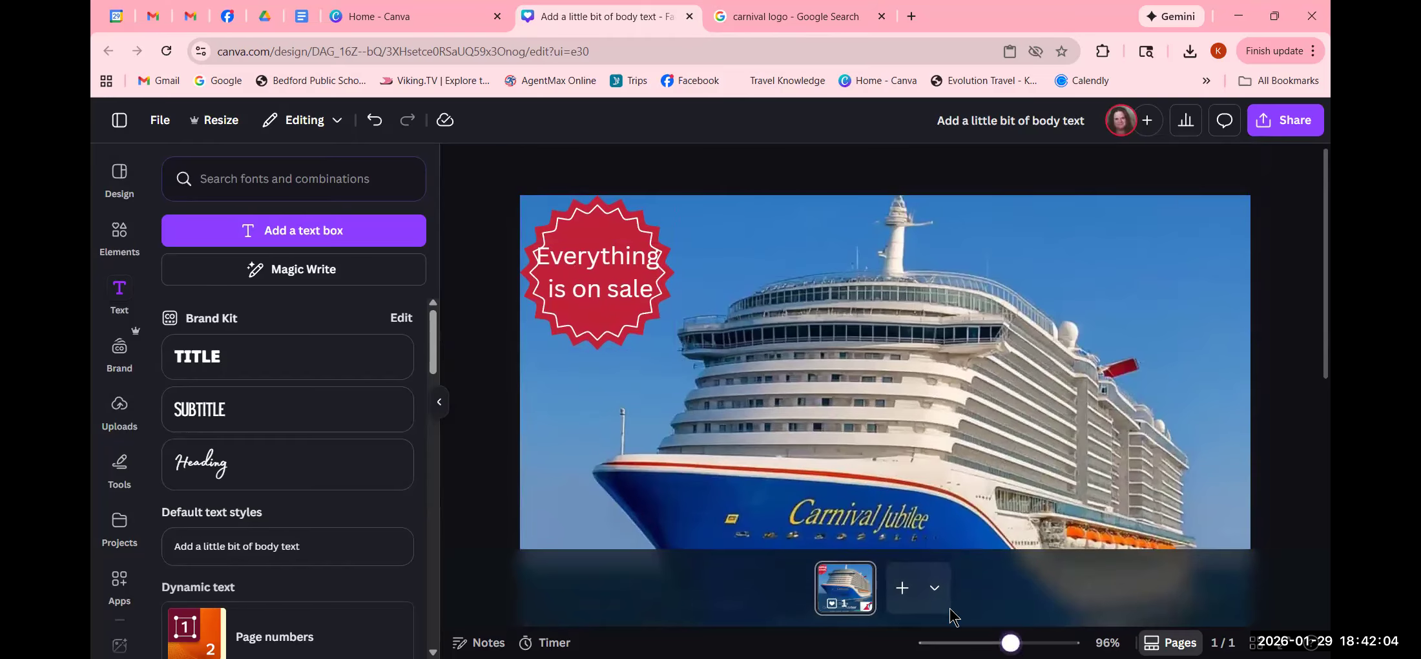
{"action": "left_click", "coordinate": [602, 273]}
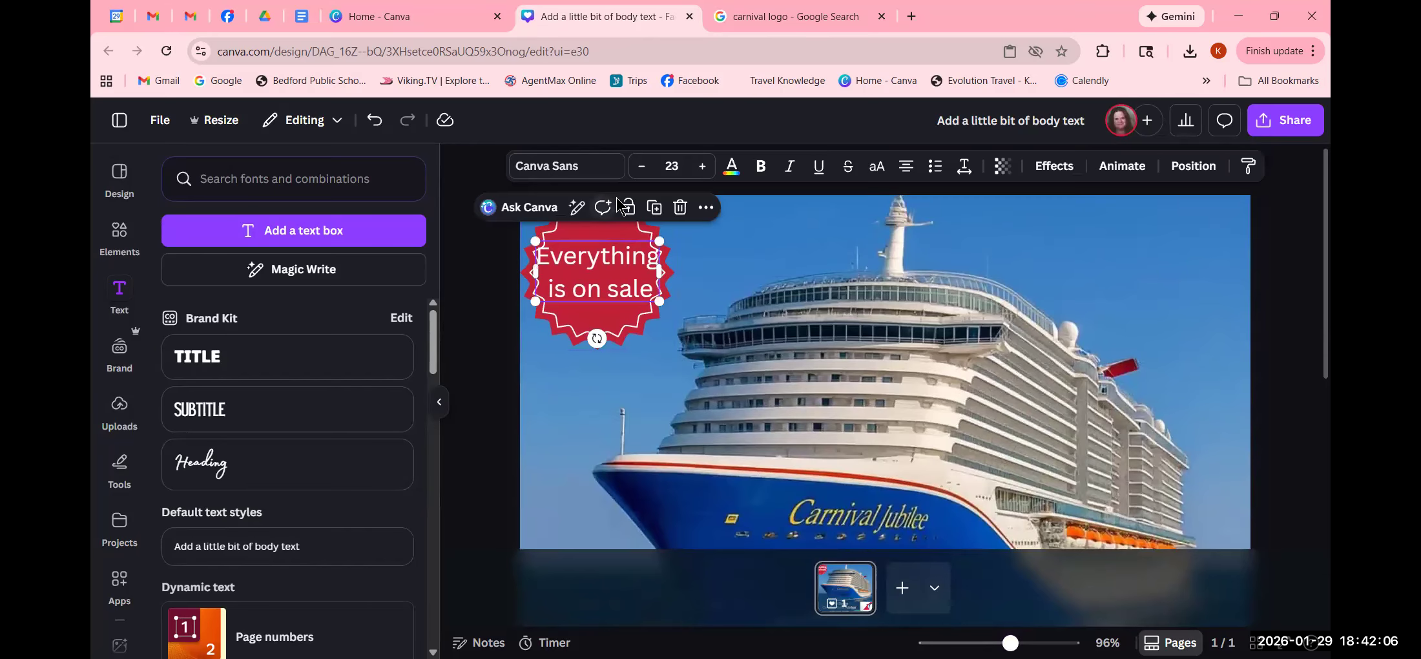
{"action": "left_click", "coordinate": [641, 167]}
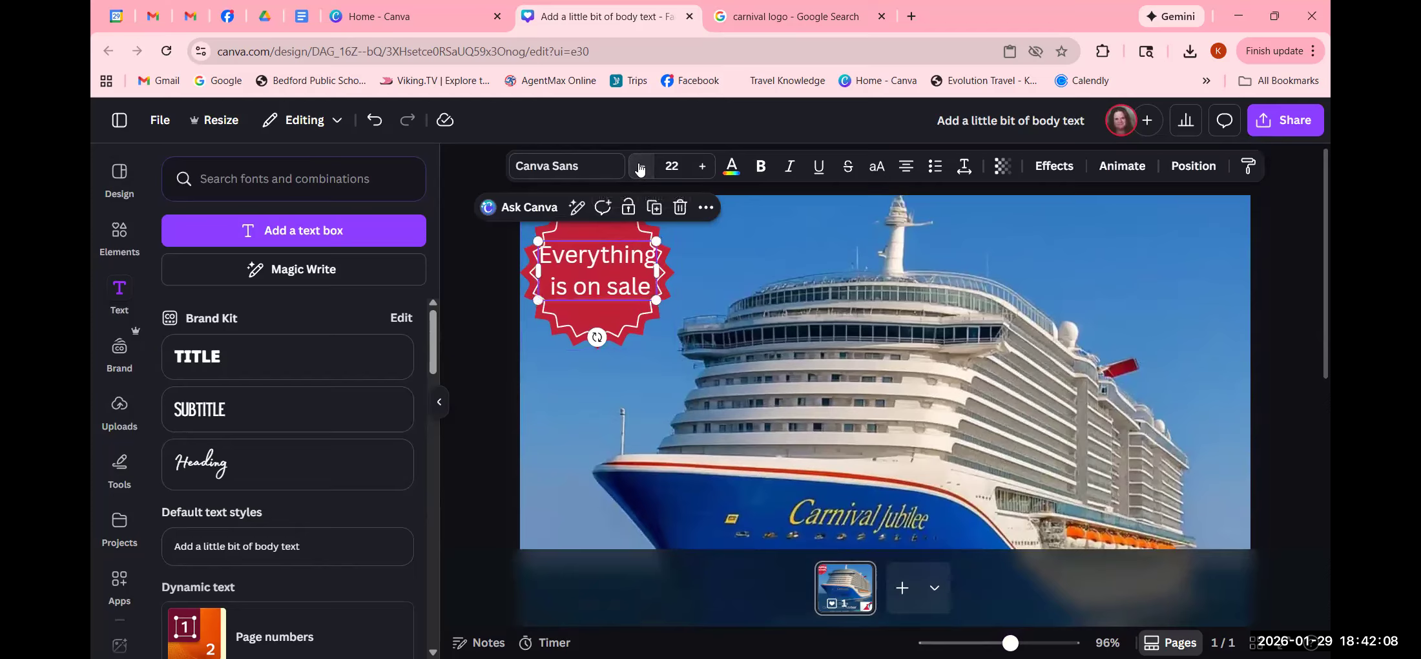
{"action": "left_click", "coordinate": [640, 168]}
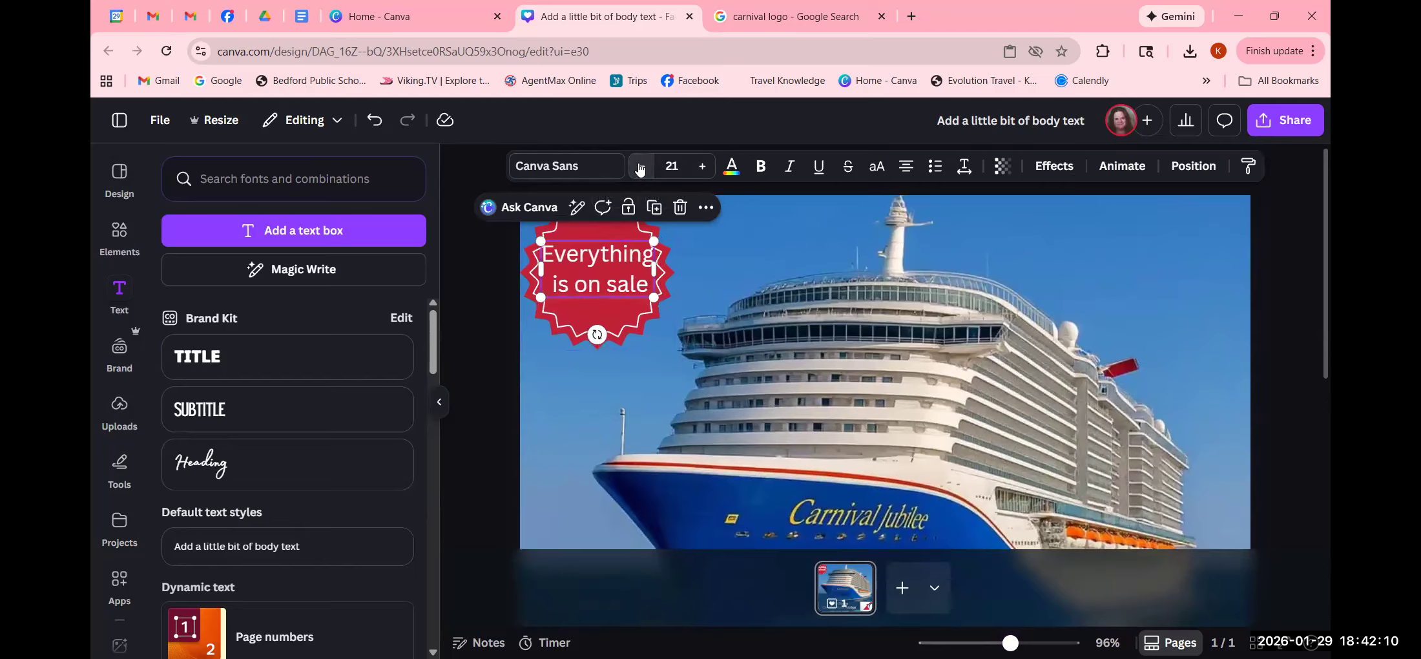
{"action": "left_click", "coordinate": [641, 167]}
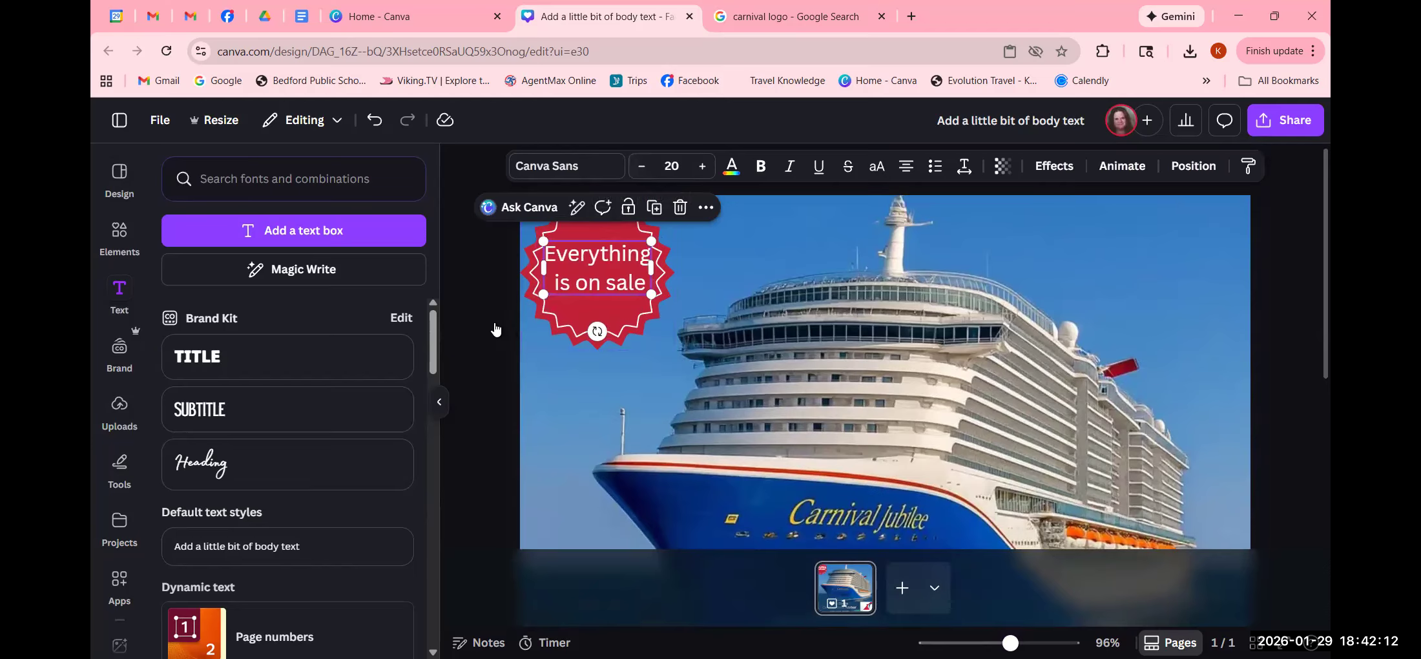
{"action": "left_click_drag", "start_coordinate": [620, 265], "coordinate": [621, 272]}
- Add an exclamation mark so the caption reads 'Everything is on sale!'
{"action": "left_click", "coordinate": [474, 319]}
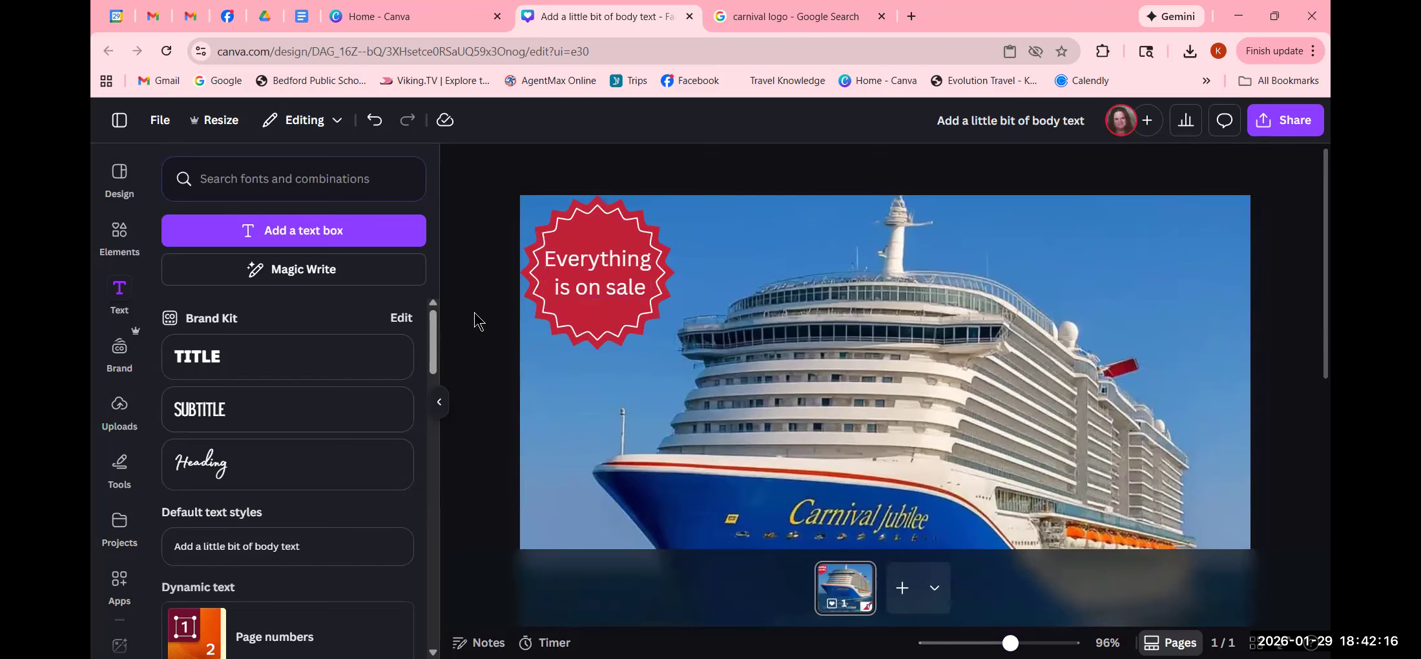
{"action": "left_click", "coordinate": [599, 287]}
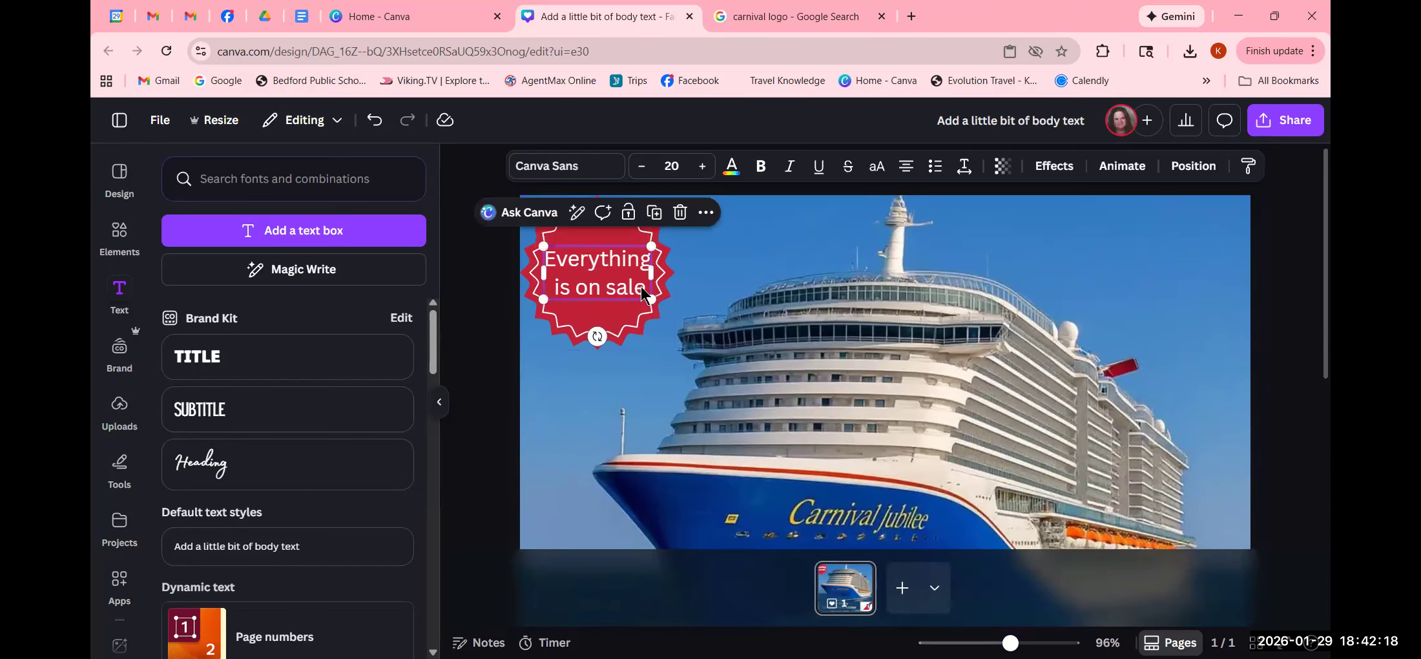
{"action": "left_click", "coordinate": [647, 287]}
{"action": "type", "text": "!"}
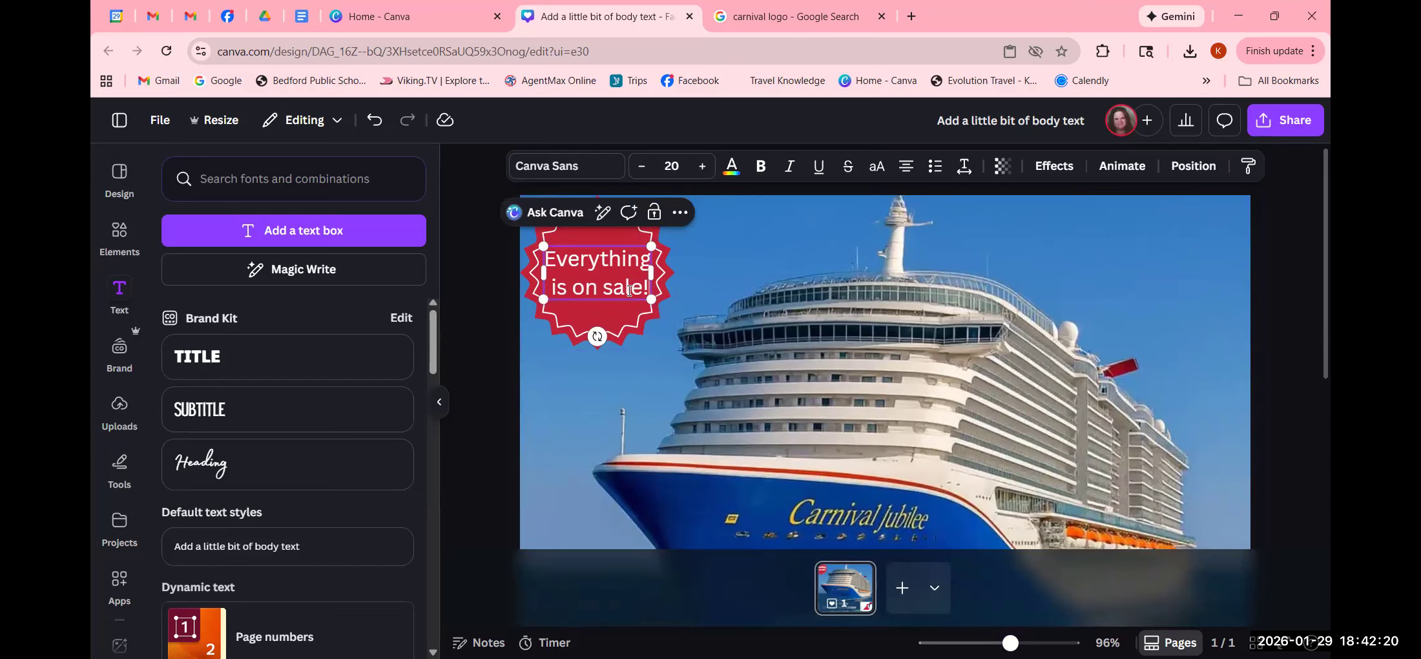
{"action": "left_click", "coordinate": [508, 321]}
- Recolour the starburst's white accent to the photo's blue #3f80c1
{"action": "left_click", "coordinate": [592, 287]}
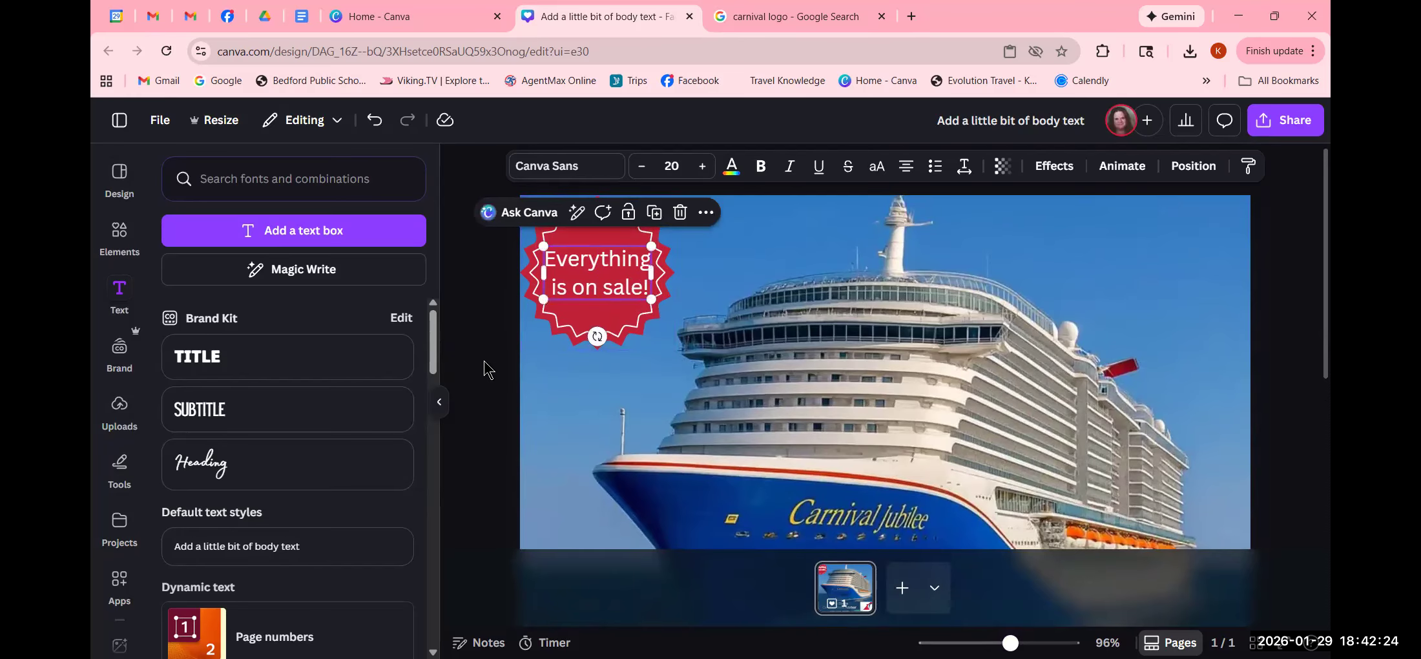
{"action": "left_click", "coordinate": [484, 363]}
{"action": "left_click", "coordinate": [610, 332]}
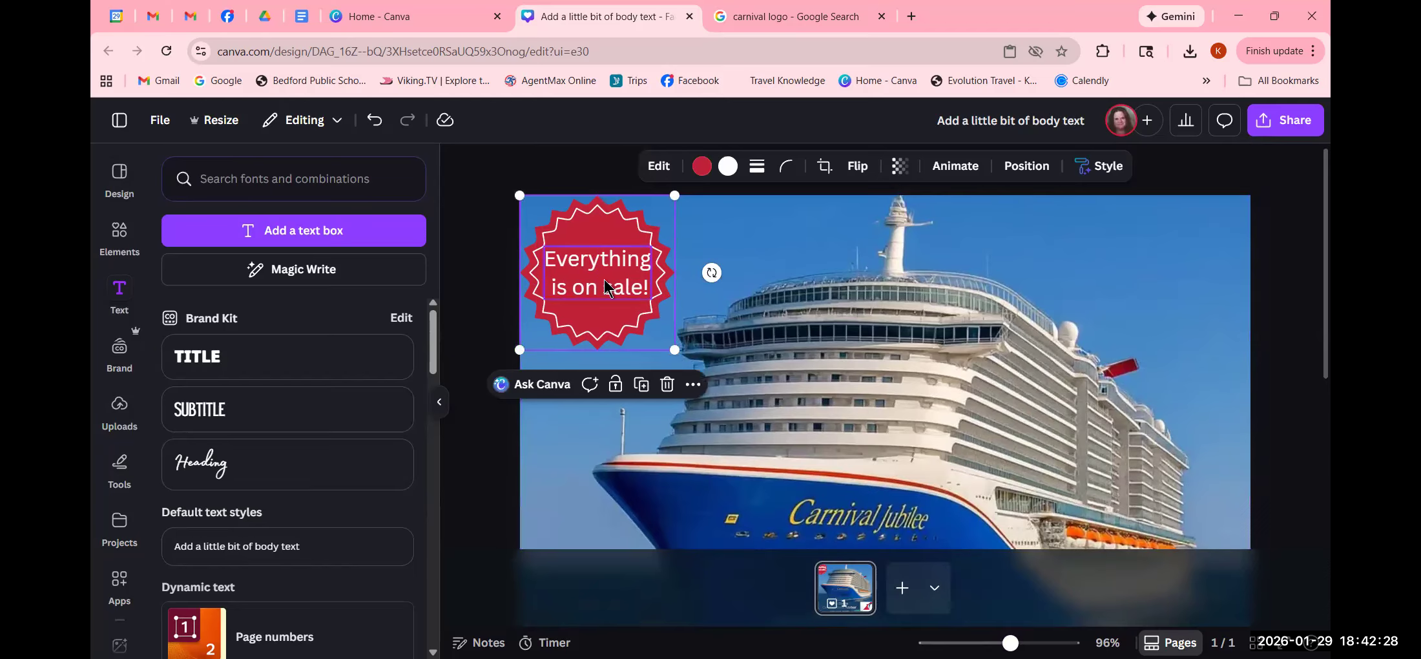
{"action": "left_click", "coordinate": [490, 290]}
{"action": "left_click", "coordinate": [580, 297]}
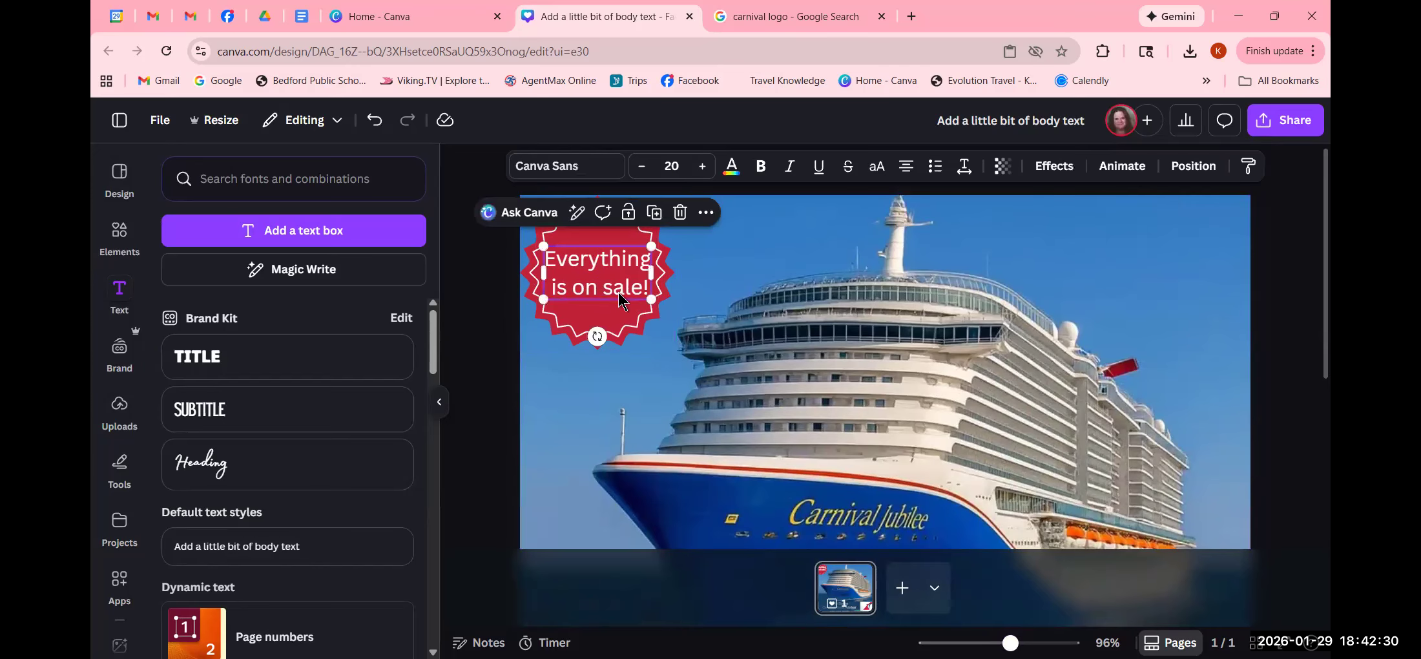
{"action": "left_click", "coordinate": [499, 305]}
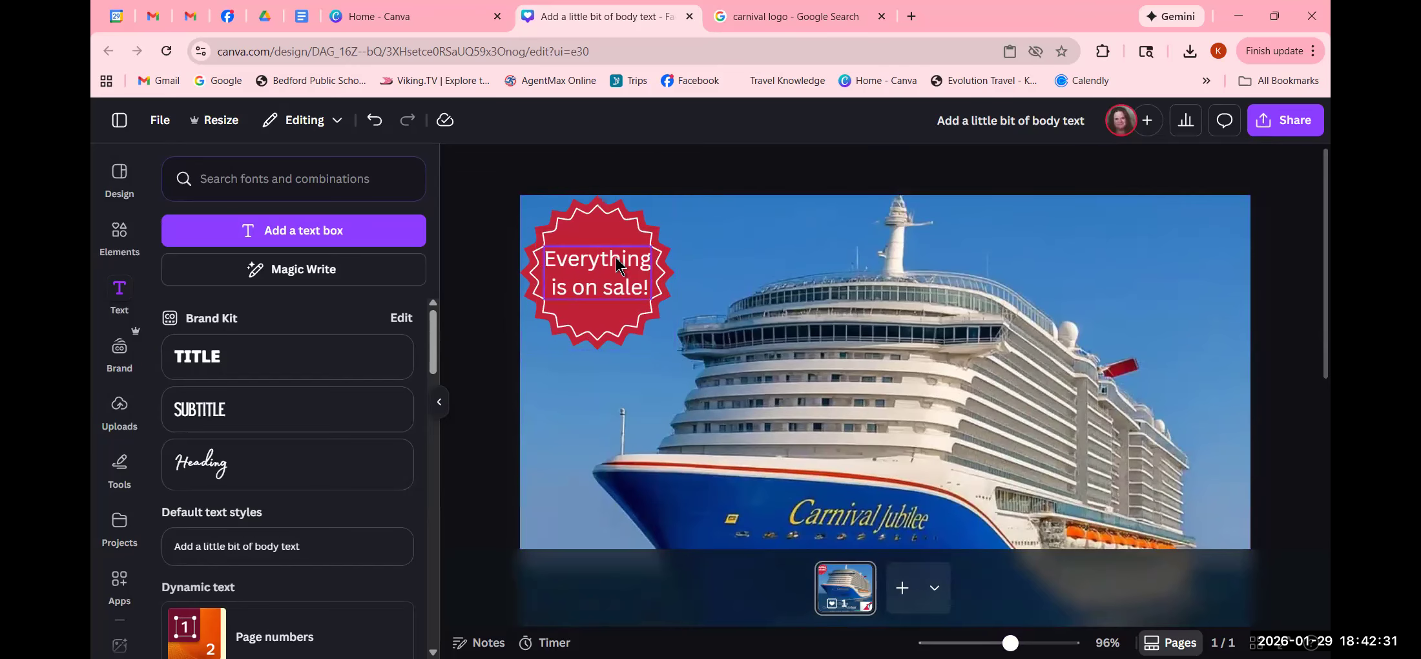
{"action": "left_click", "coordinate": [620, 218]}
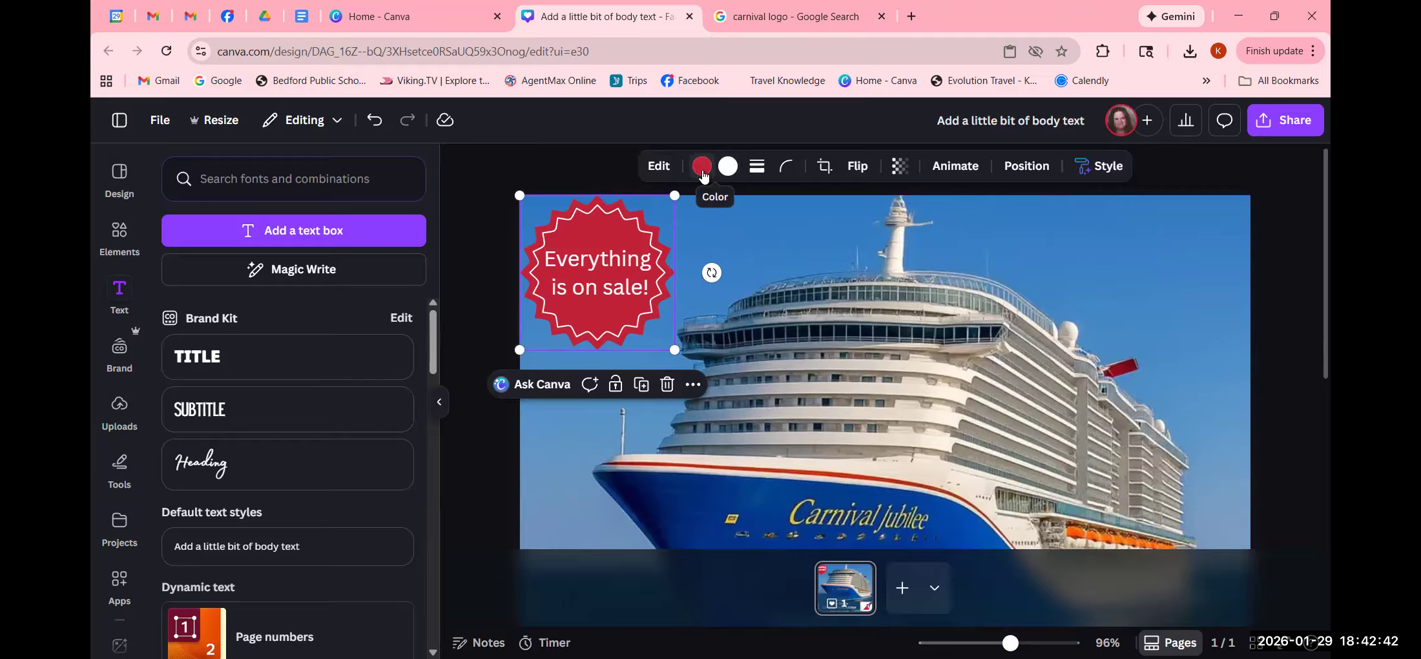
{"action": "left_click", "coordinate": [728, 167]}
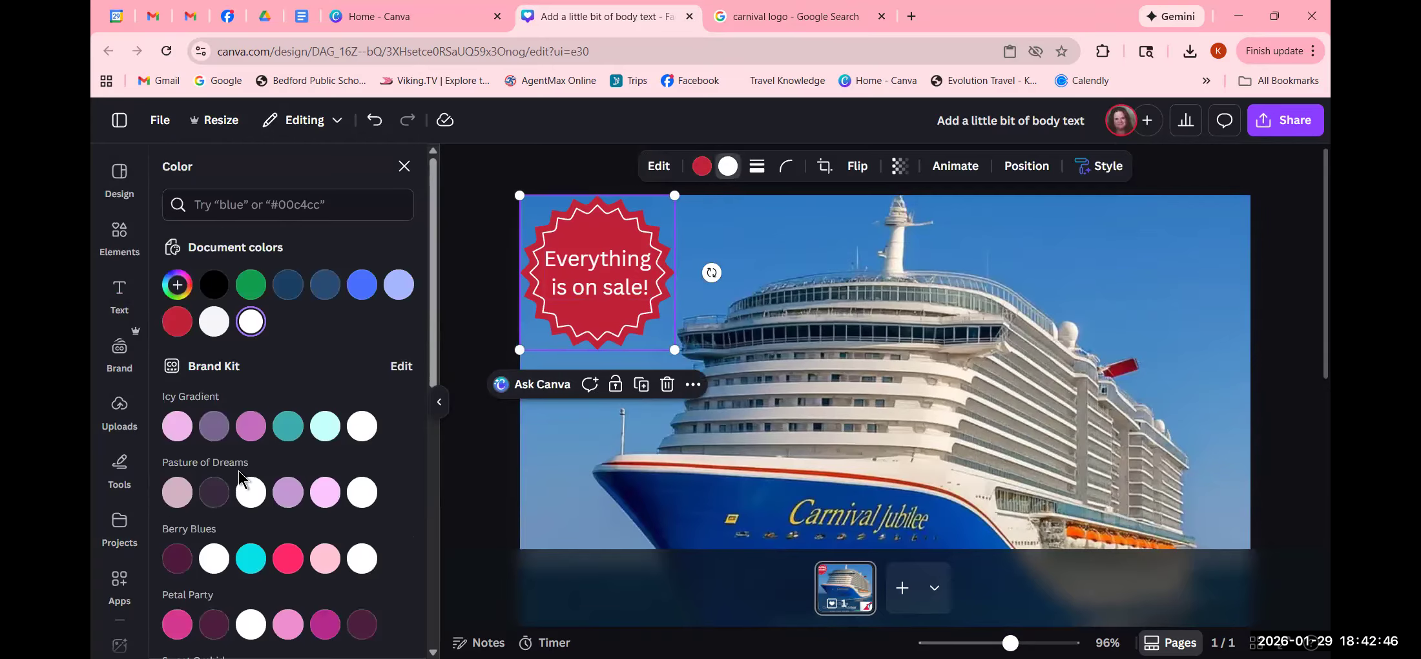
{"action": "scroll", "coordinate": [239, 471], "scroll_direction": "down", "scroll_amount": 4}
{"action": "scroll", "coordinate": [241, 478], "scroll_direction": "down", "scroll_amount": 5}
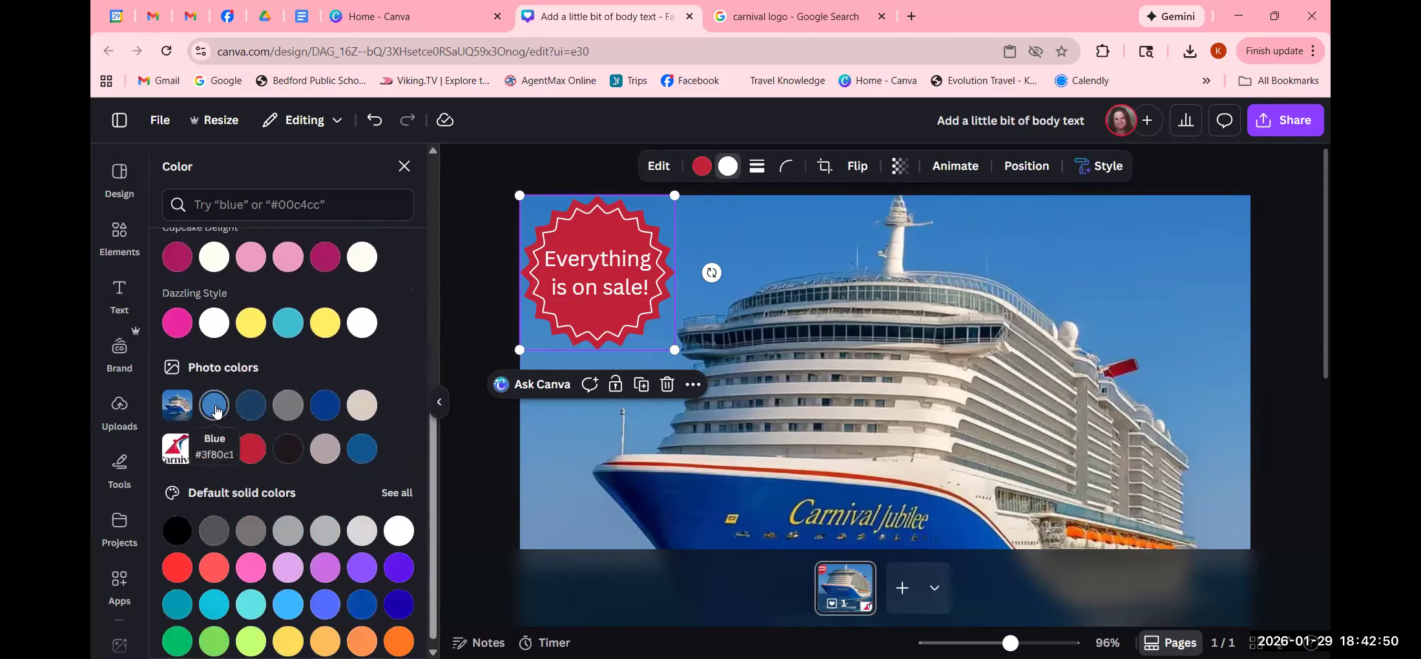
{"action": "left_click", "coordinate": [217, 408]}
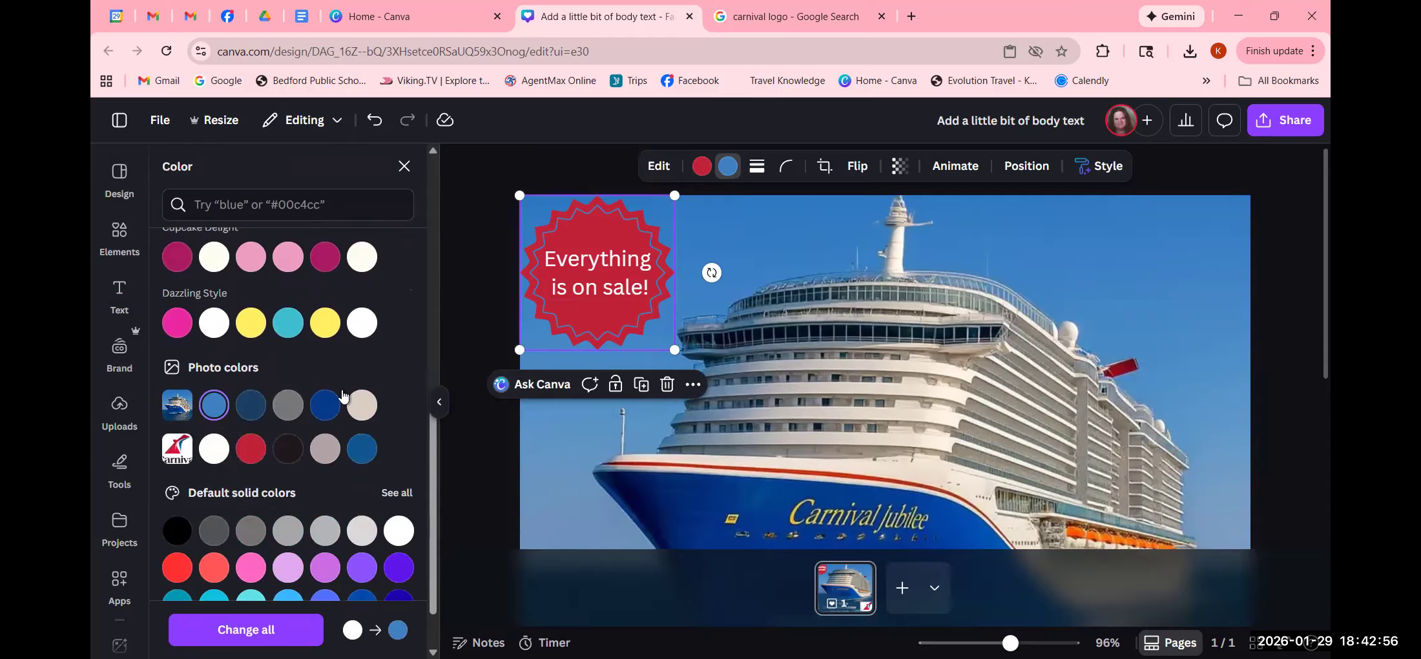
{"action": "left_click", "coordinate": [618, 296]}
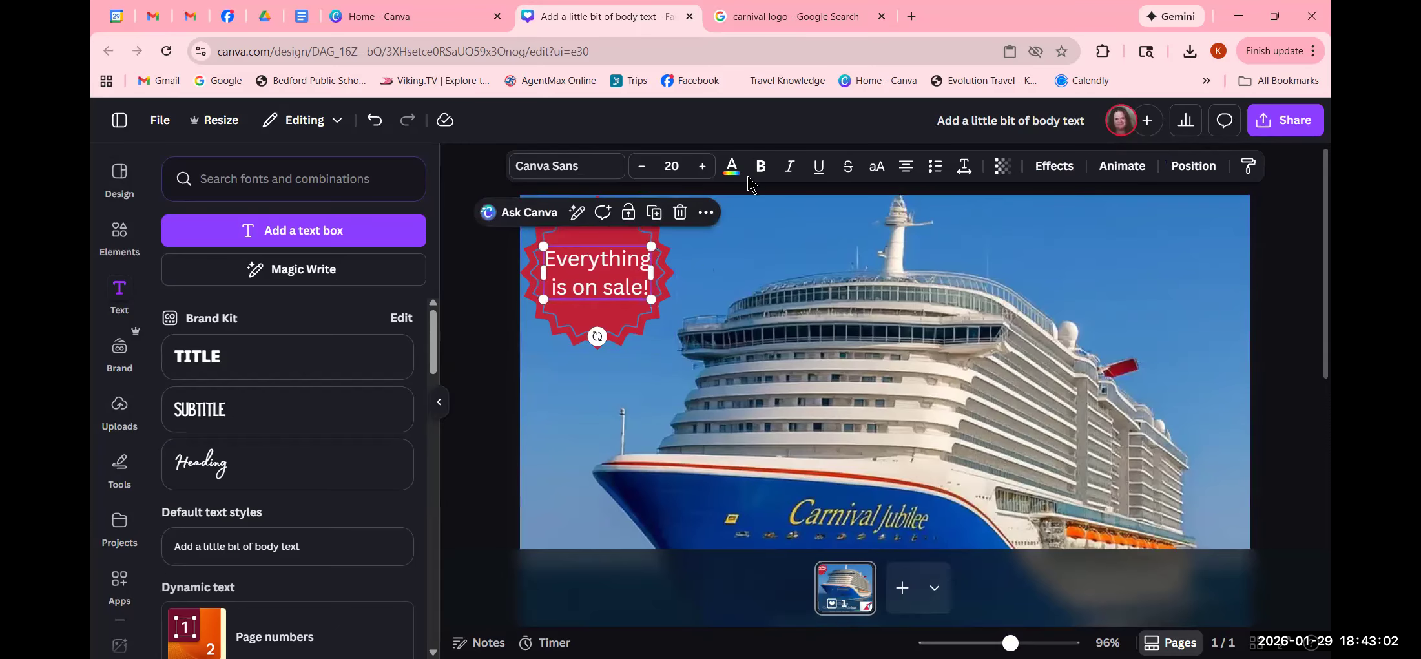
- Make the 'Everything is on sale!' text dark blue from the photo colours, then open Effects
{"action": "left_click", "coordinate": [730, 168]}
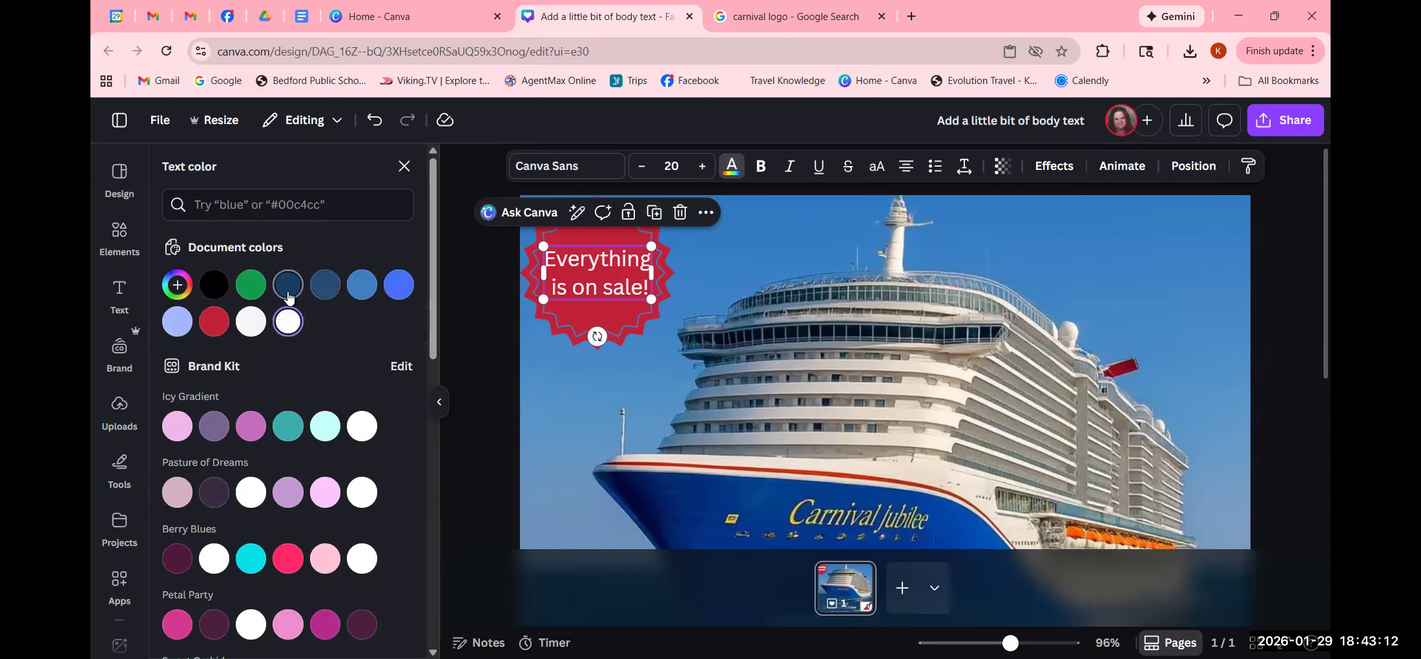
{"action": "scroll", "coordinate": [277, 392], "scroll_direction": "down", "scroll_amount": 9}
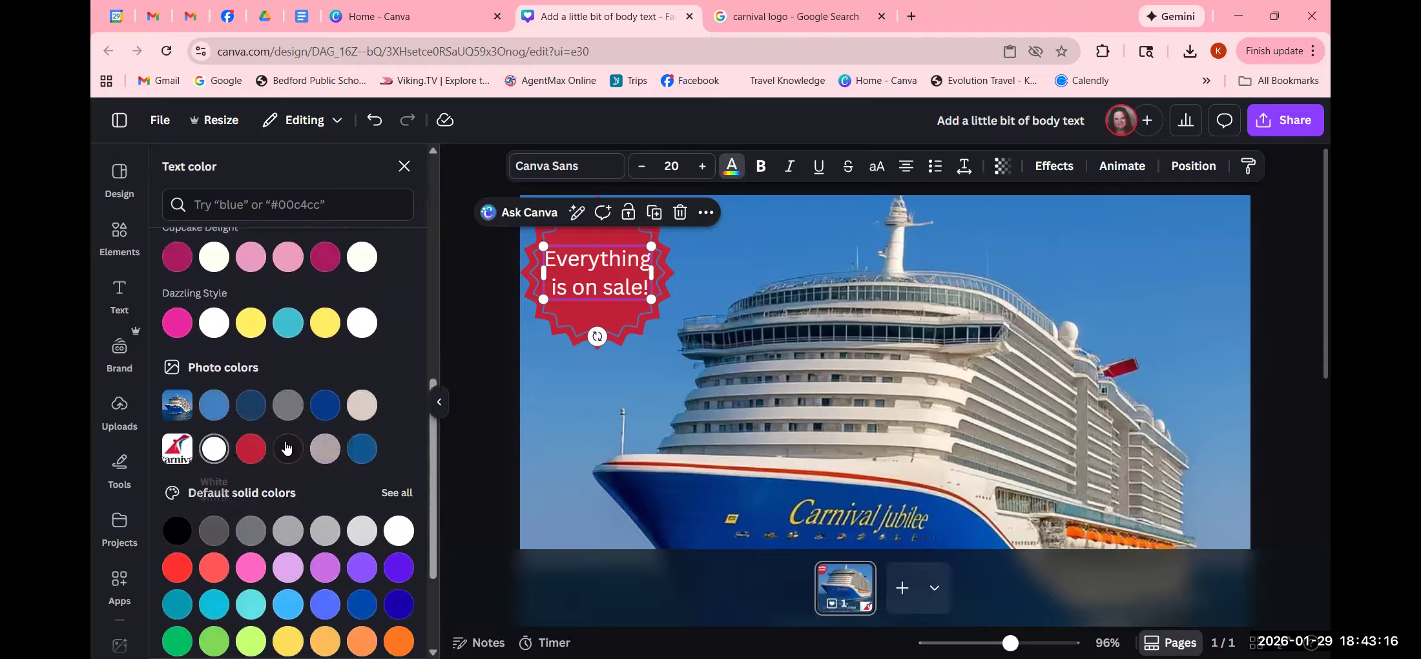
{"action": "left_click", "coordinate": [362, 449]}
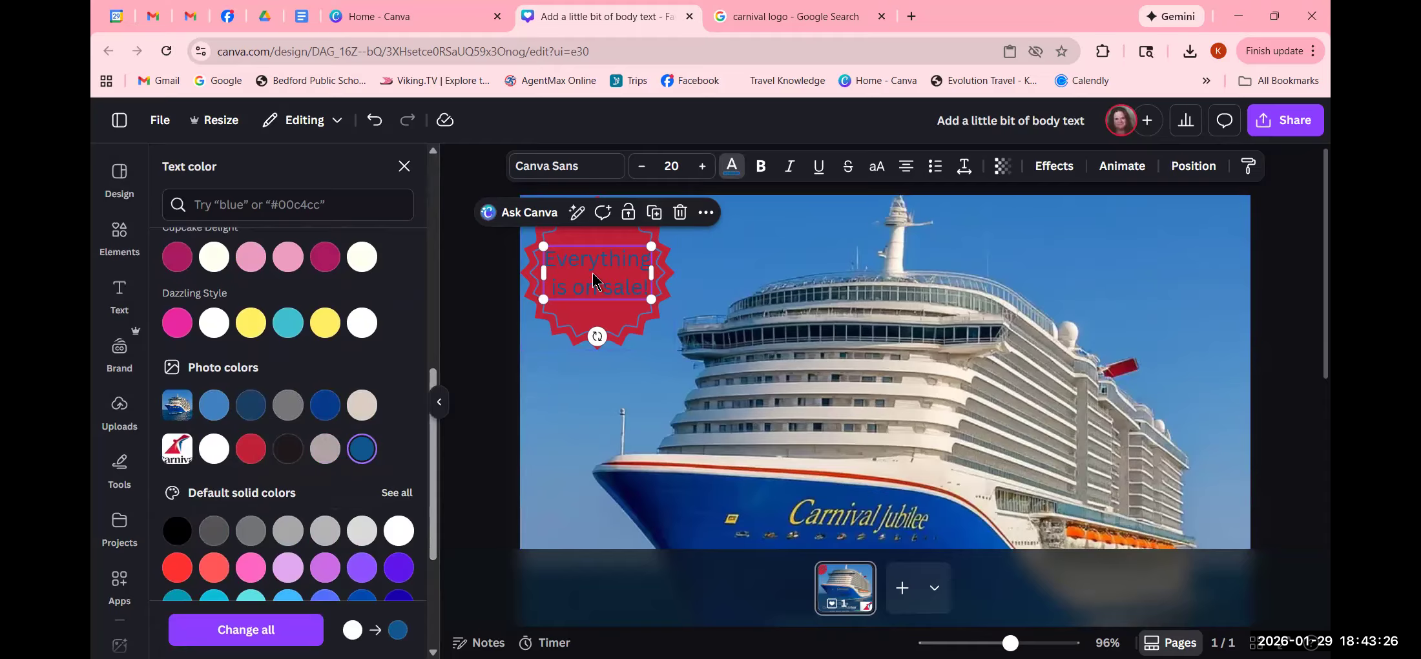
{"action": "left_click", "coordinate": [1055, 168]}
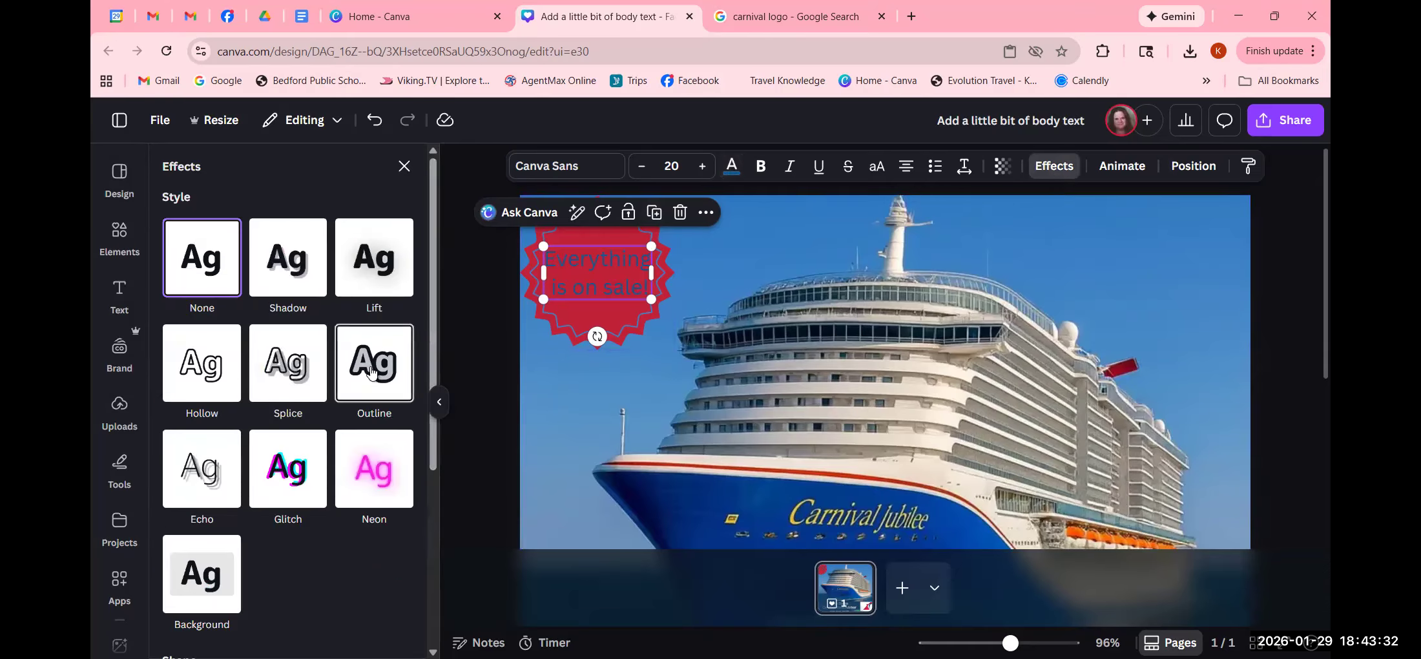
- Give the badge caption a white Outline effect after briefly trying Glitch
{"action": "left_click", "coordinate": [280, 471]}
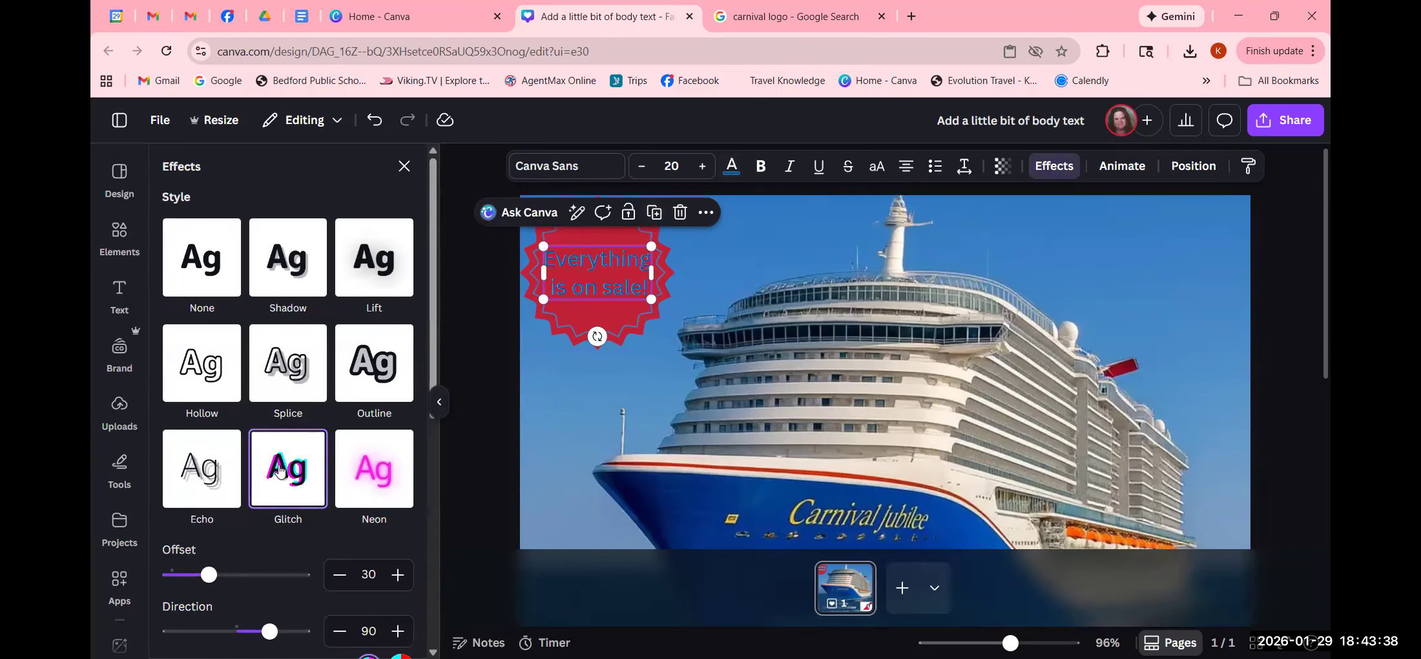
{"action": "left_click", "coordinate": [368, 367]}
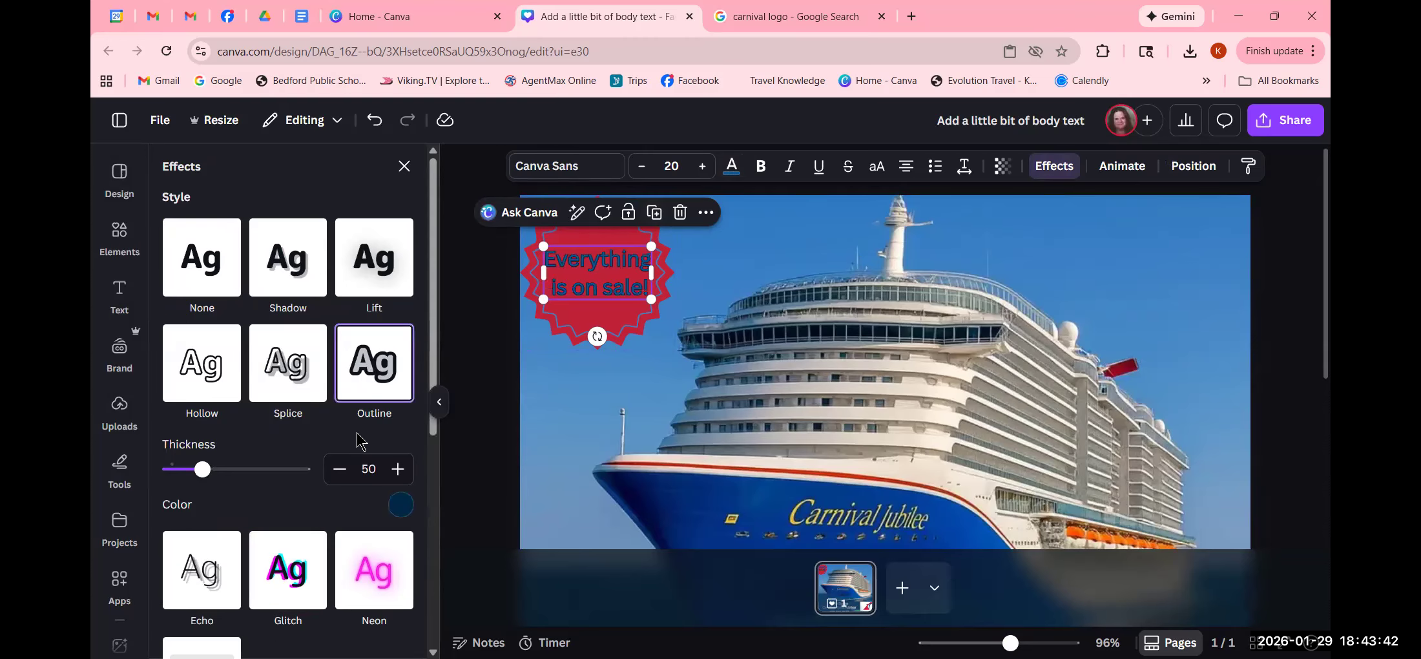
{"action": "left_click", "coordinate": [401, 504]}
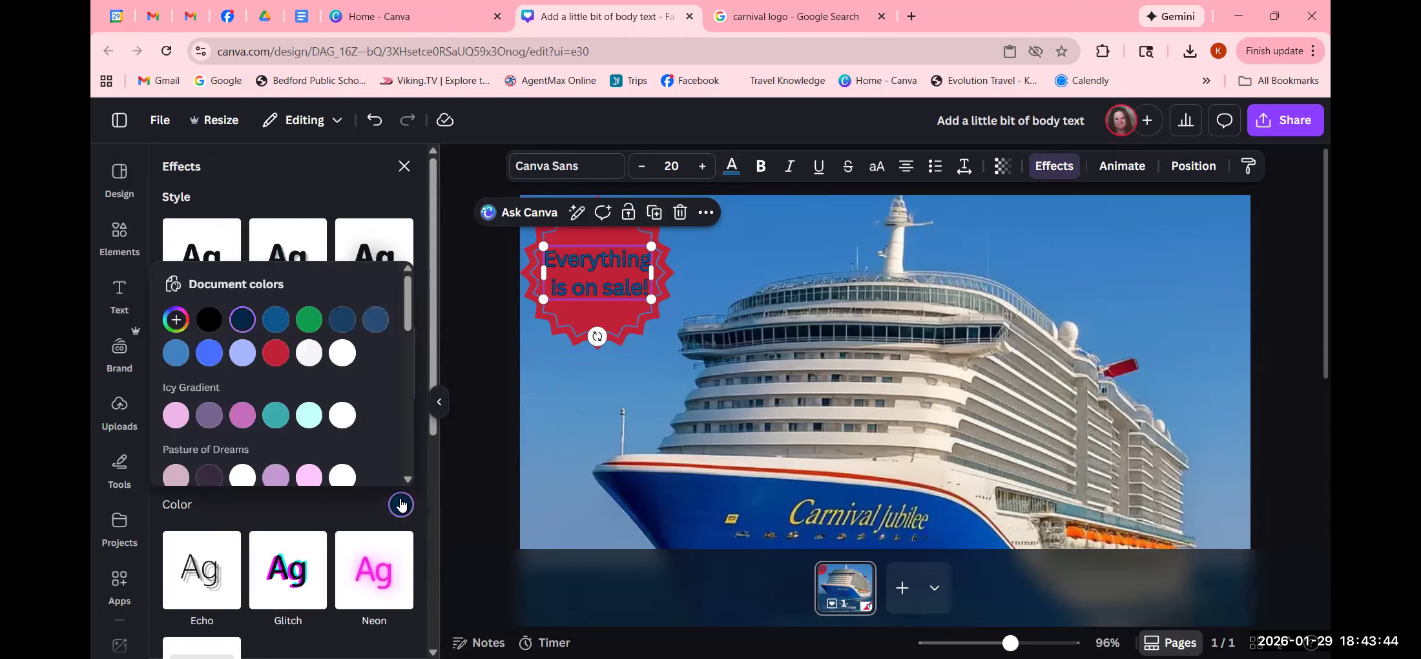
{"action": "left_click", "coordinate": [309, 353]}
{"action": "left_click", "coordinate": [470, 413]}
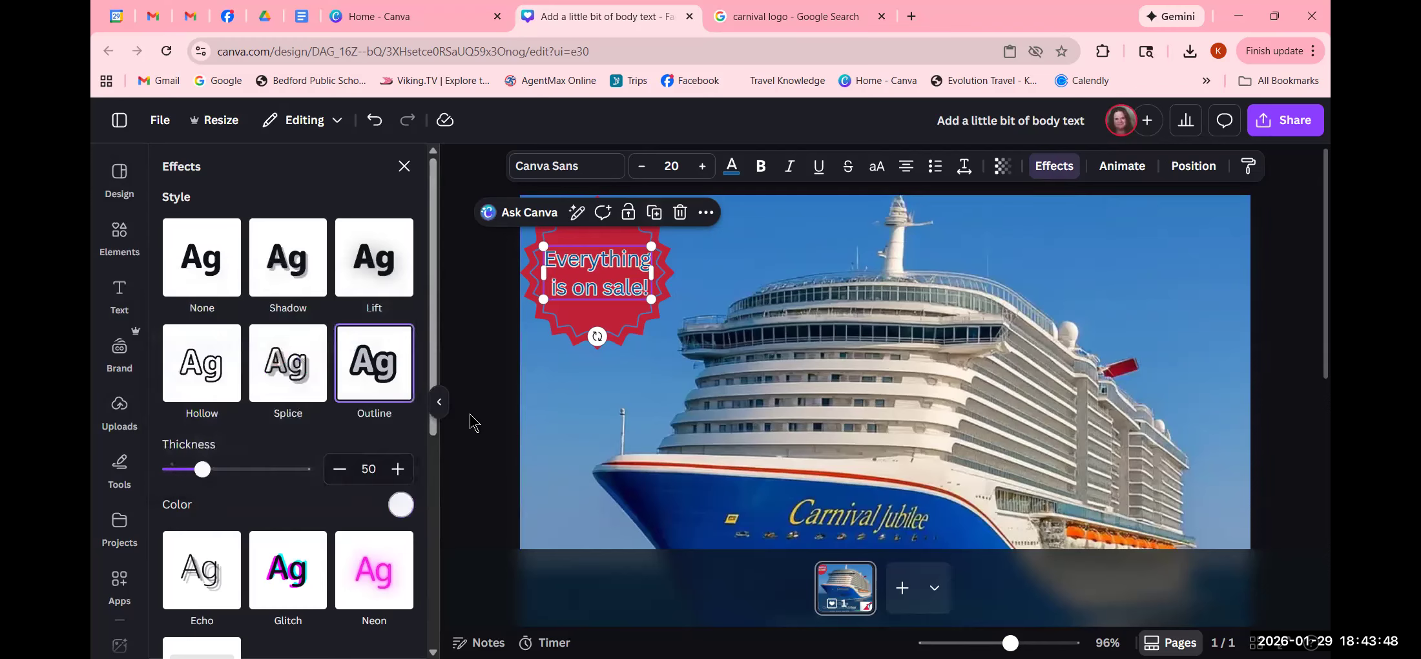
{"action": "left_click", "coordinate": [469, 414]}
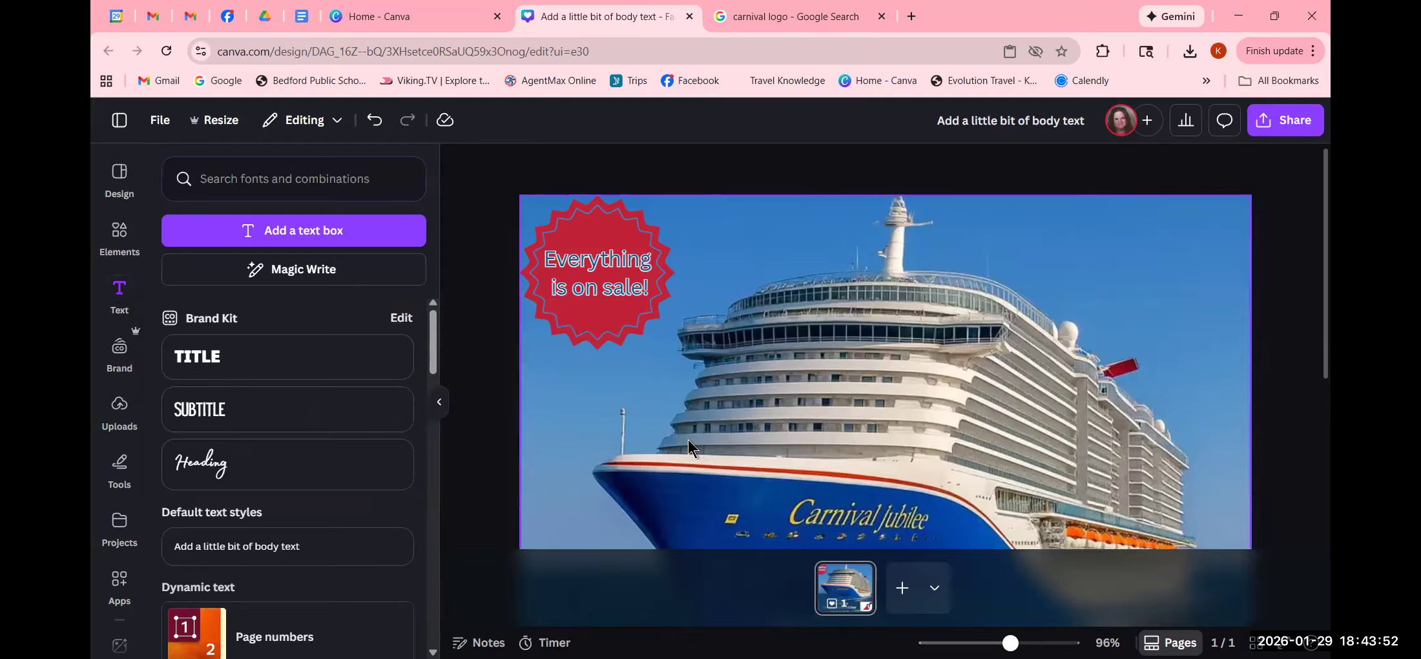
- Zoom out, delete the contact bar's phone icon and shift the advisor's details left
{"action": "scroll", "coordinate": [765, 426], "scroll_direction": "down", "scroll_amount": 3}
{"action": "scroll", "coordinate": [791, 429], "scroll_direction": "up", "scroll_amount": 3}
{"action": "left_click_drag", "start_coordinate": [1011, 643], "coordinate": [980, 643]}
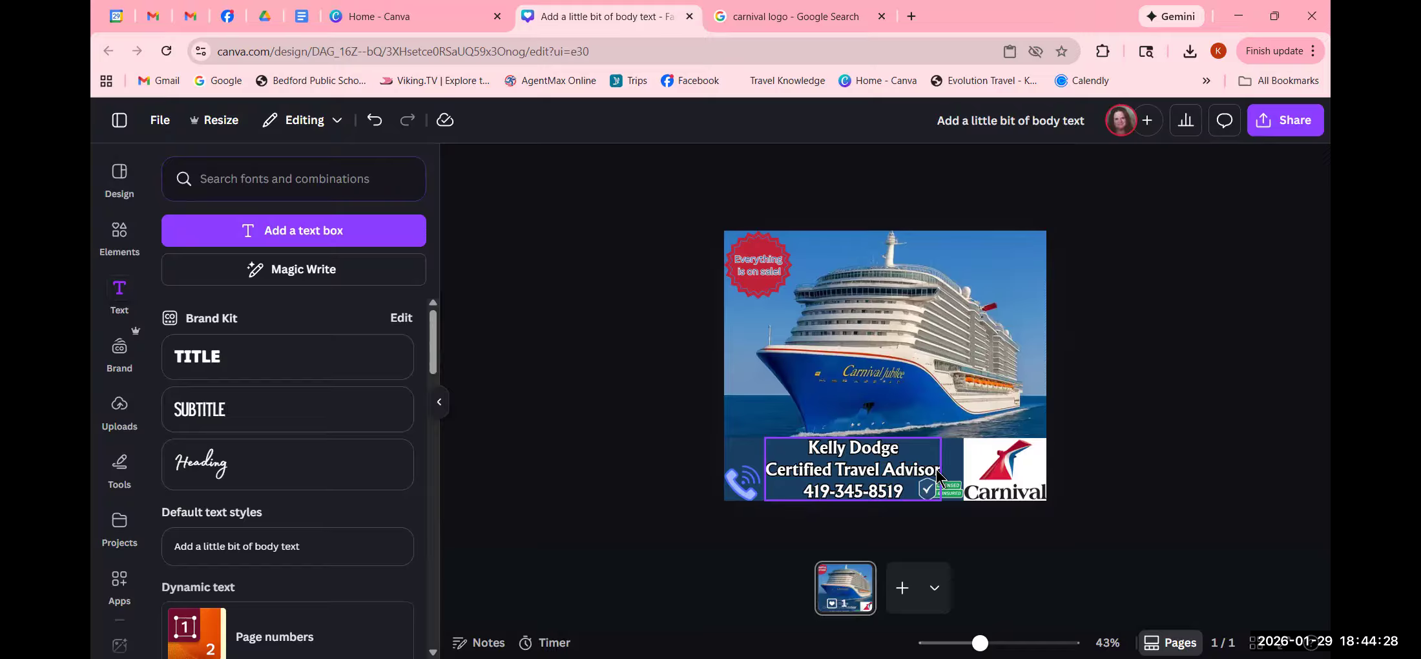
{"action": "left_click", "coordinate": [749, 488]}
{"action": "left_click", "coordinate": [811, 431]}
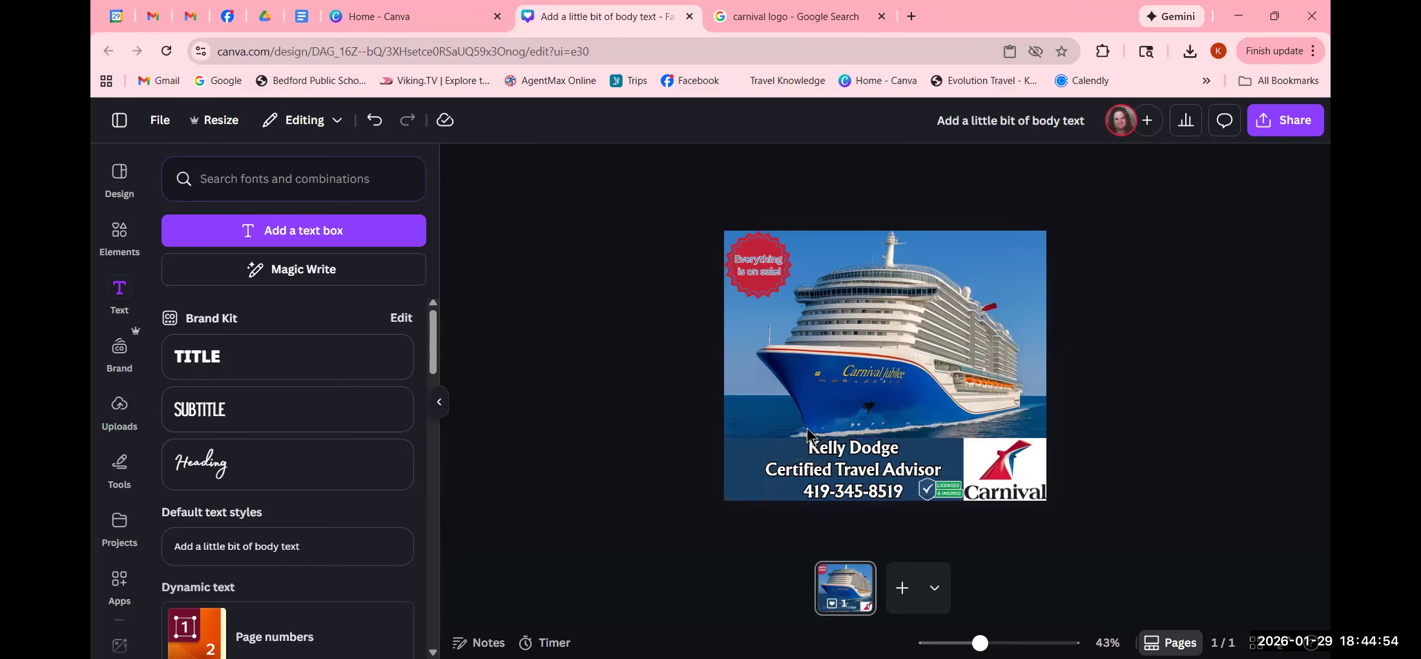
{"action": "left_click_drag", "start_coordinate": [854, 475], "coordinate": [809, 470]}
- Move the Licensed & Insured badge just above the Carnival logo at the photo's lower-right
{"action": "left_click", "coordinate": [943, 489]}
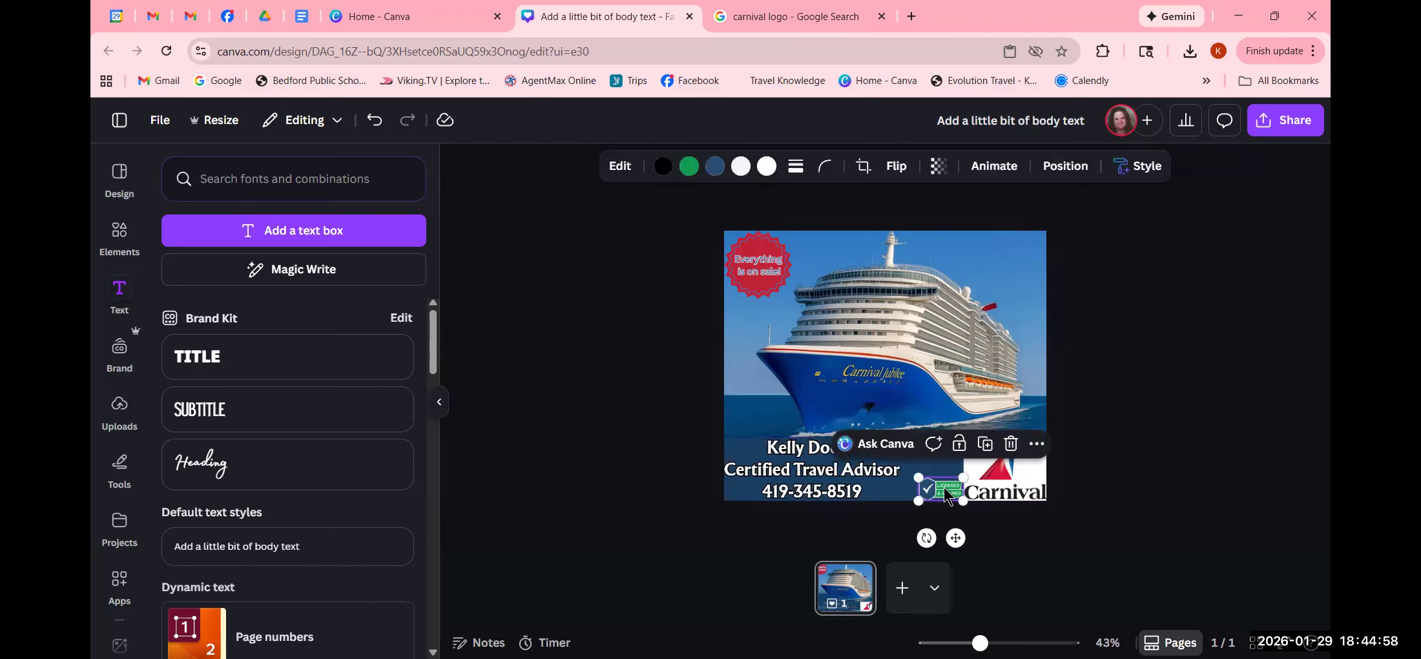
{"action": "left_click_drag", "start_coordinate": [944, 494], "coordinate": [1028, 431]}
{"action": "left_click", "coordinate": [1138, 415]}
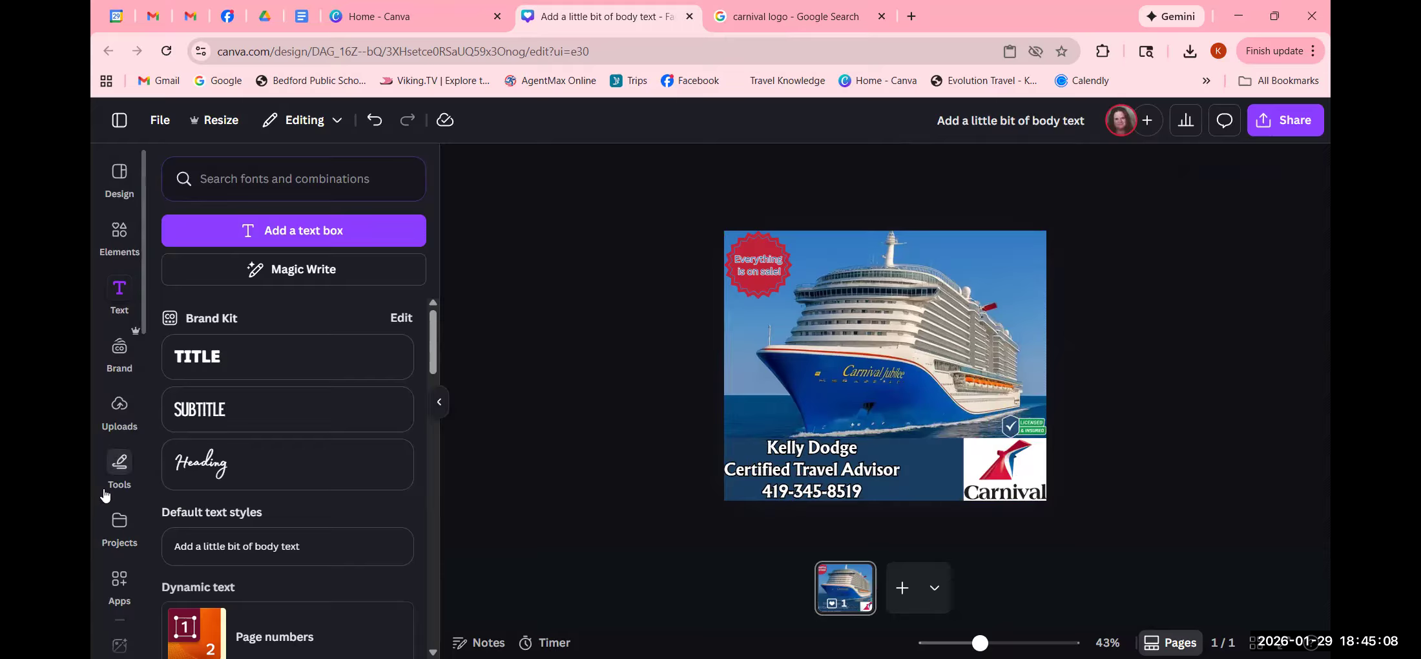
- Open the Agent Pictures app from the sidebar to show the agent headshot photos
{"action": "scroll", "coordinate": [108, 496], "scroll_direction": "down", "scroll_amount": 3}
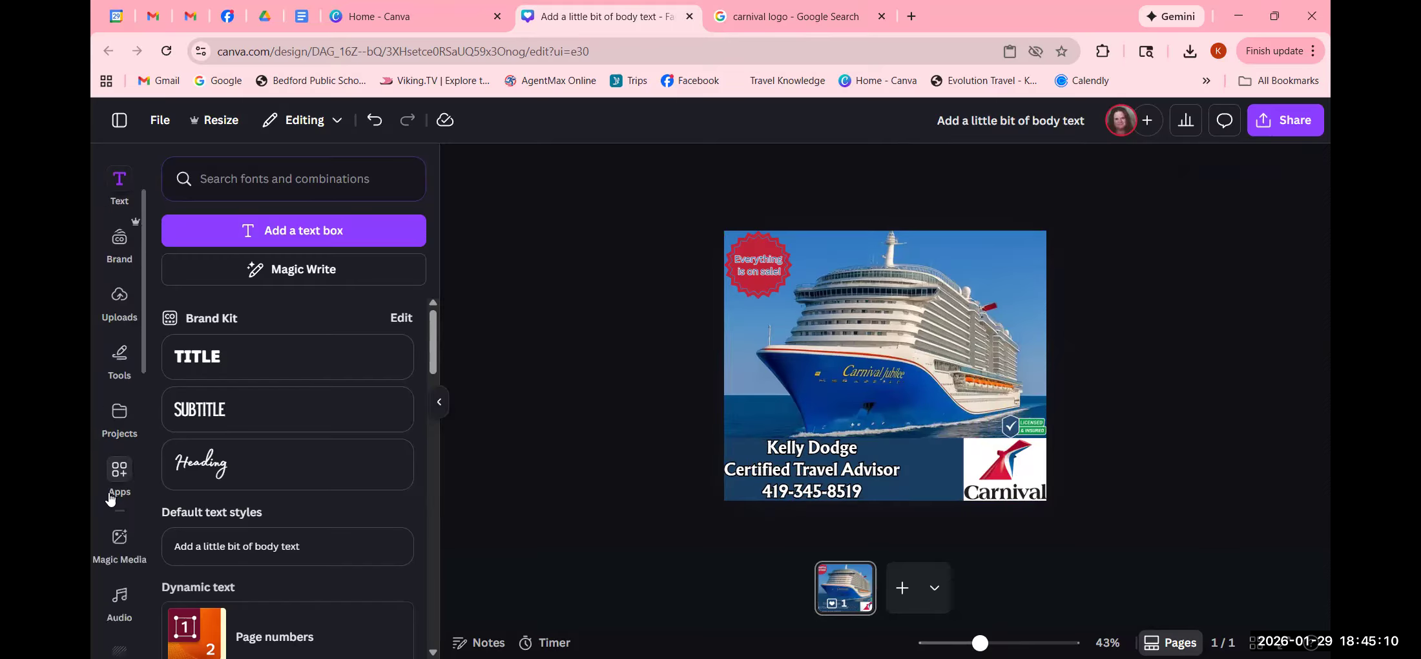
{"action": "scroll", "coordinate": [112, 502], "scroll_direction": "down", "scroll_amount": 4}
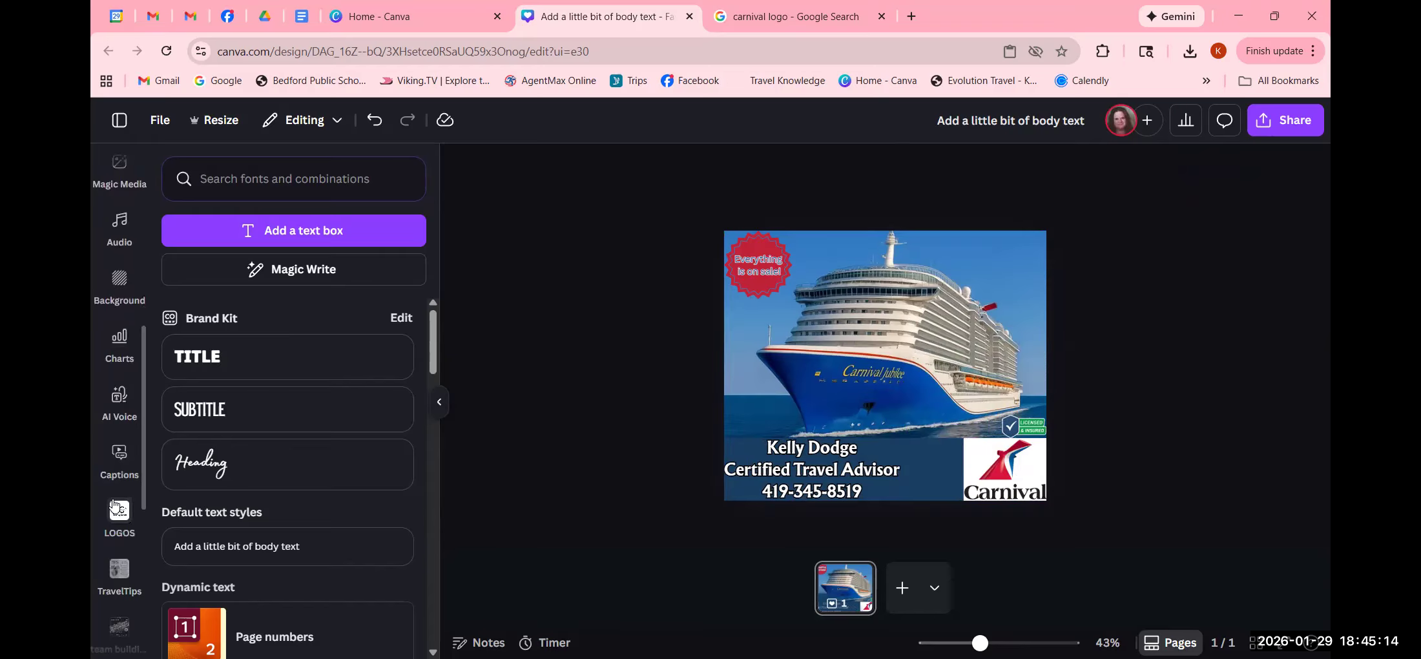
{"action": "scroll", "coordinate": [113, 505], "scroll_direction": "up", "scroll_amount": 4}
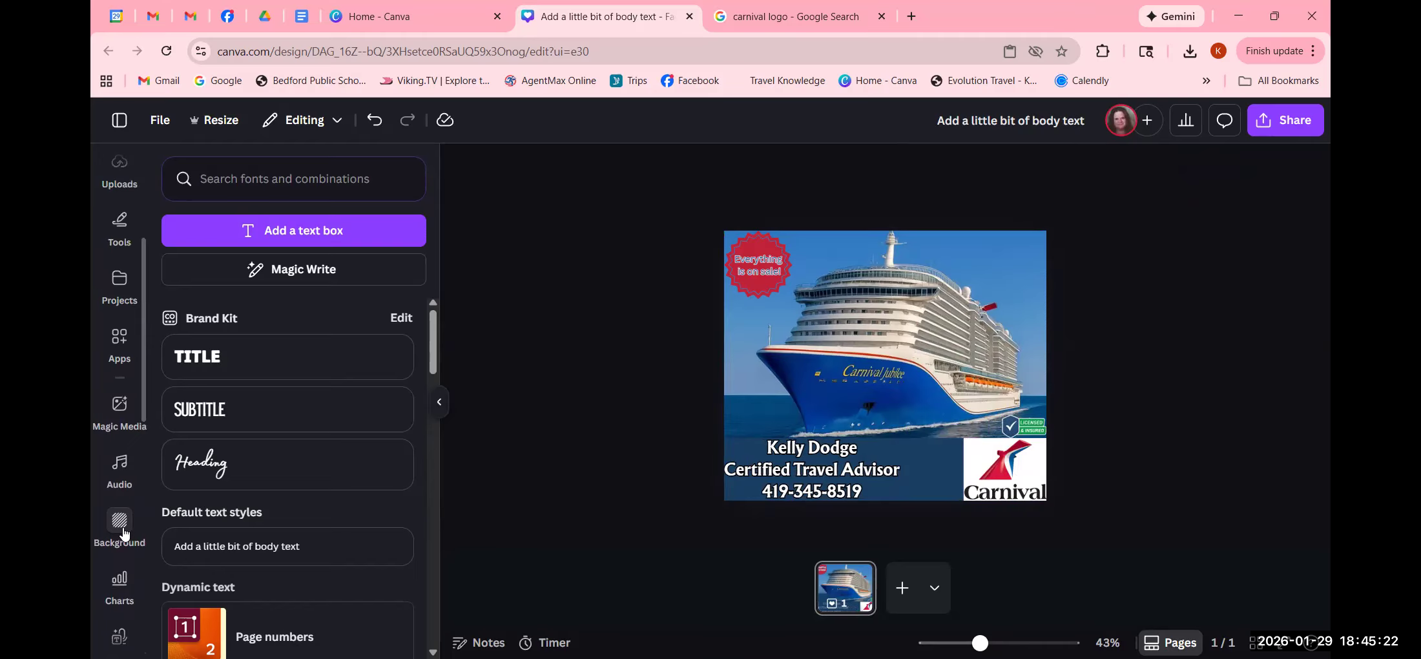
{"action": "scroll", "coordinate": [124, 533], "scroll_direction": "down", "scroll_amount": 3}
{"action": "scroll", "coordinate": [124, 534], "scroll_direction": "down", "scroll_amount": 3}
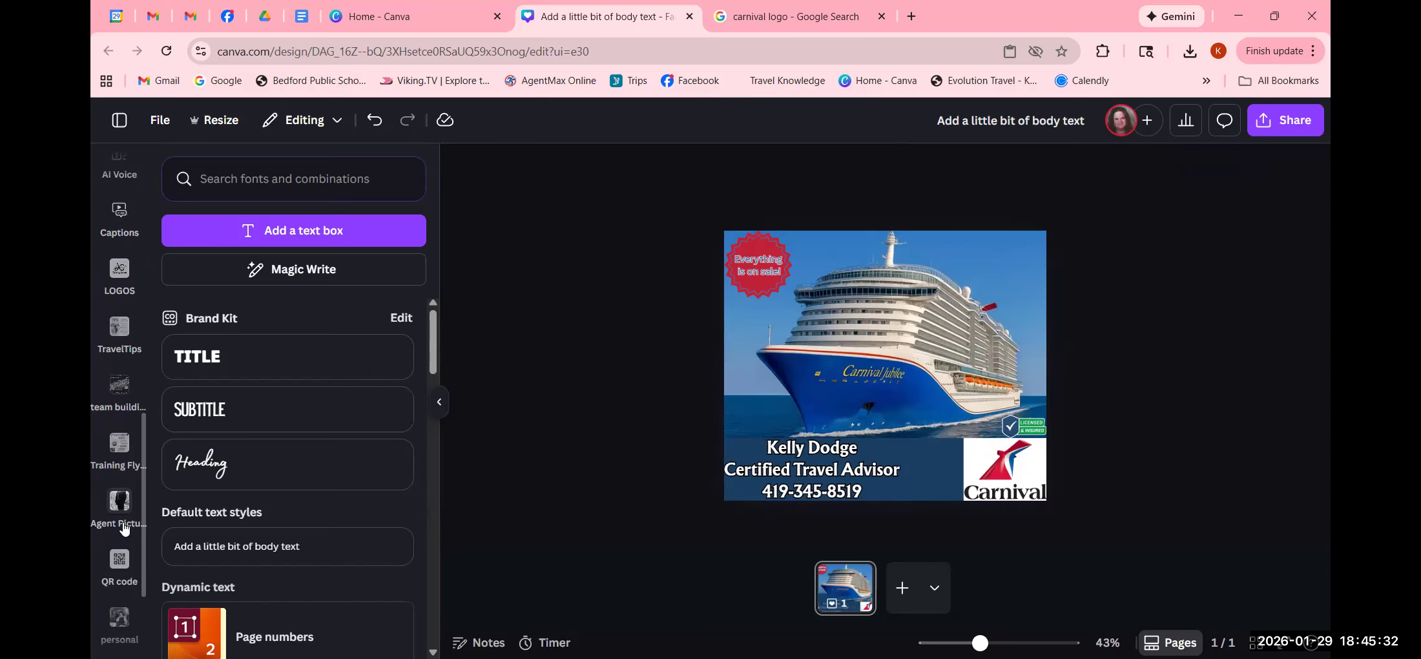
{"action": "left_click", "coordinate": [124, 507]}
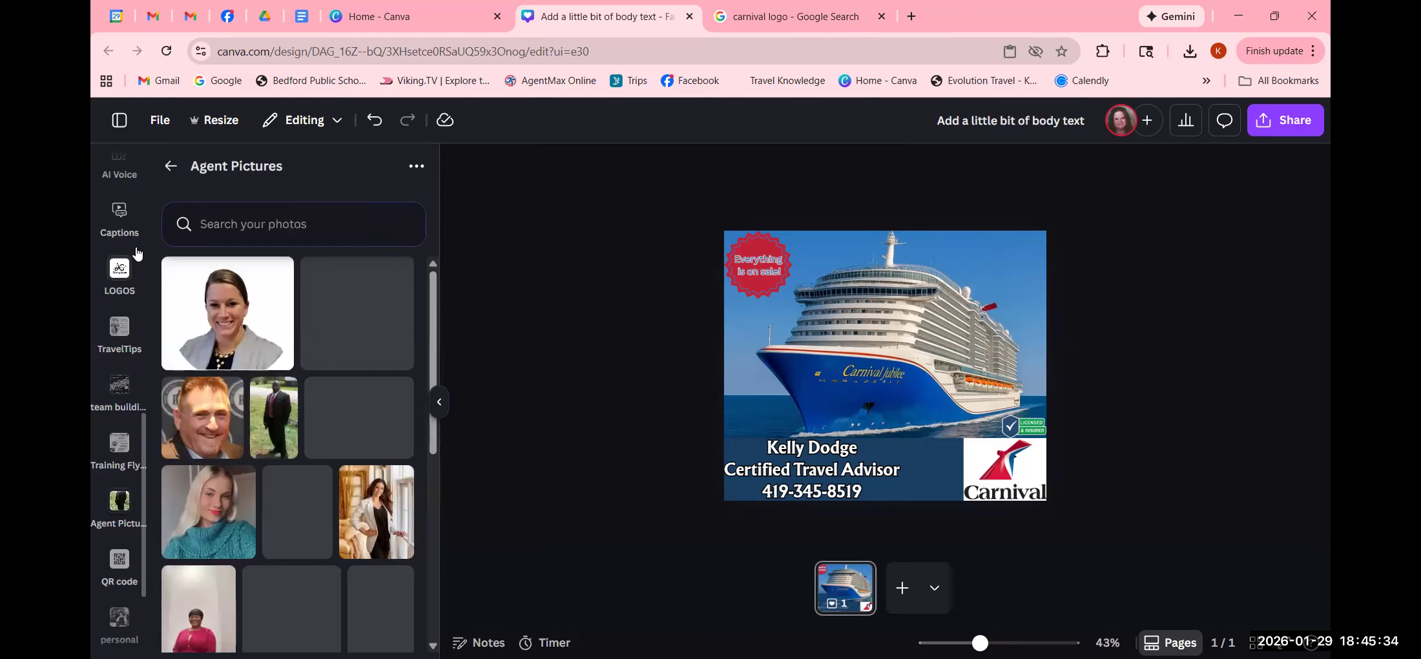
{"action": "scroll", "coordinate": [118, 342], "scroll_direction": "up", "scroll_amount": 5}
{"action": "scroll", "coordinate": [116, 366], "scroll_direction": "up", "scroll_amount": 5}
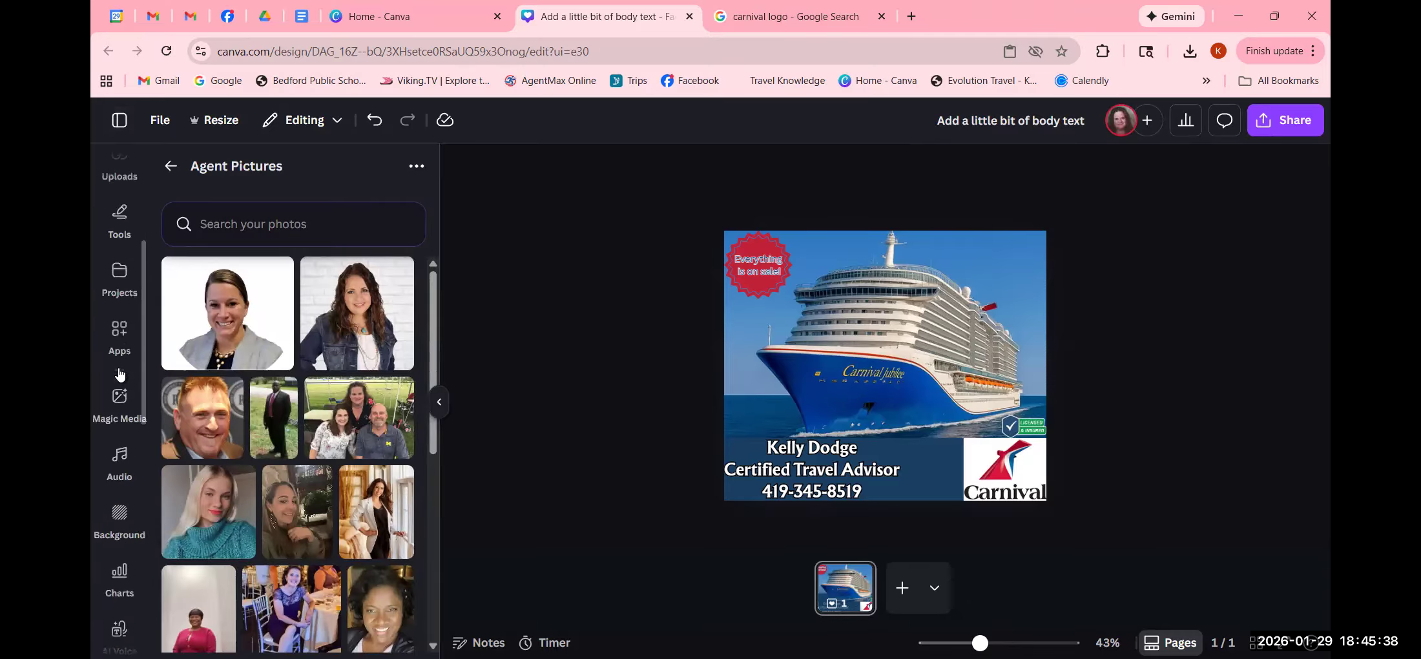
- Insert the agent's headshot from the Uploads image library into the Facebook post
{"action": "left_click", "coordinate": [119, 334]}
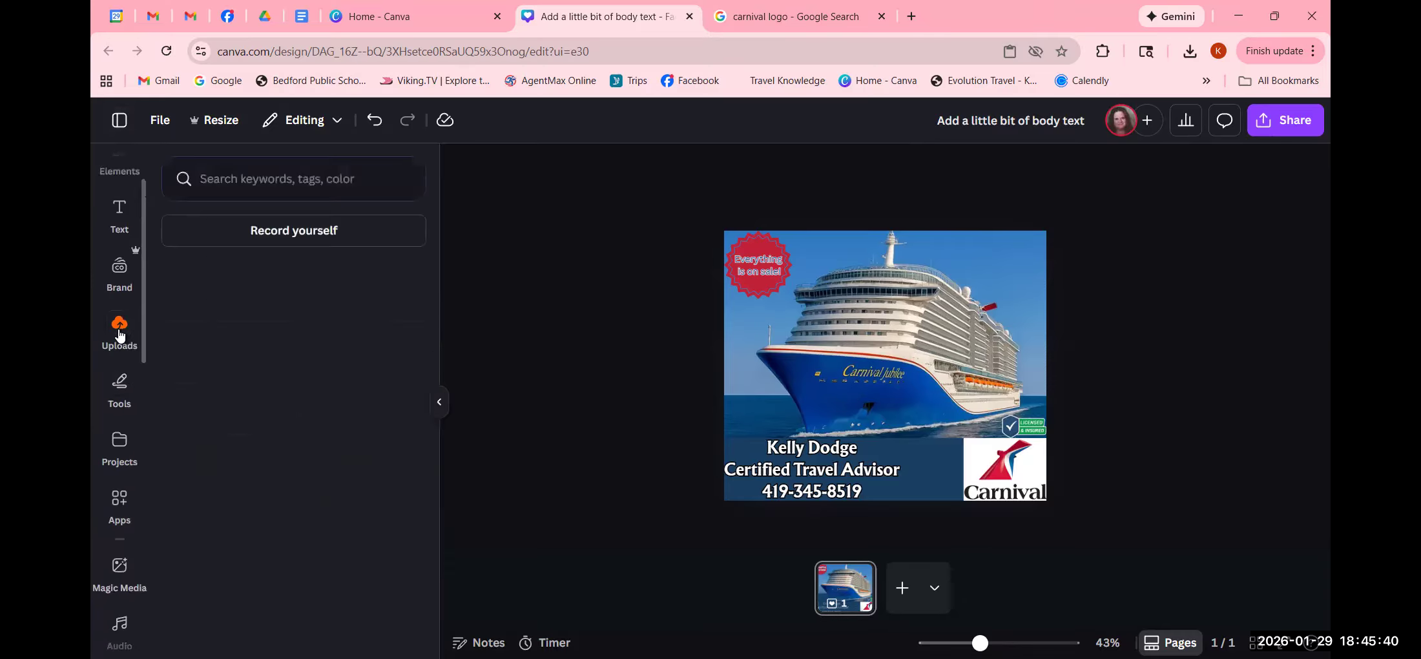
{"action": "scroll", "coordinate": [340, 443], "scroll_direction": "down", "scroll_amount": 4}
{"action": "scroll", "coordinate": [341, 443], "scroll_direction": "down", "scroll_amount": 8}
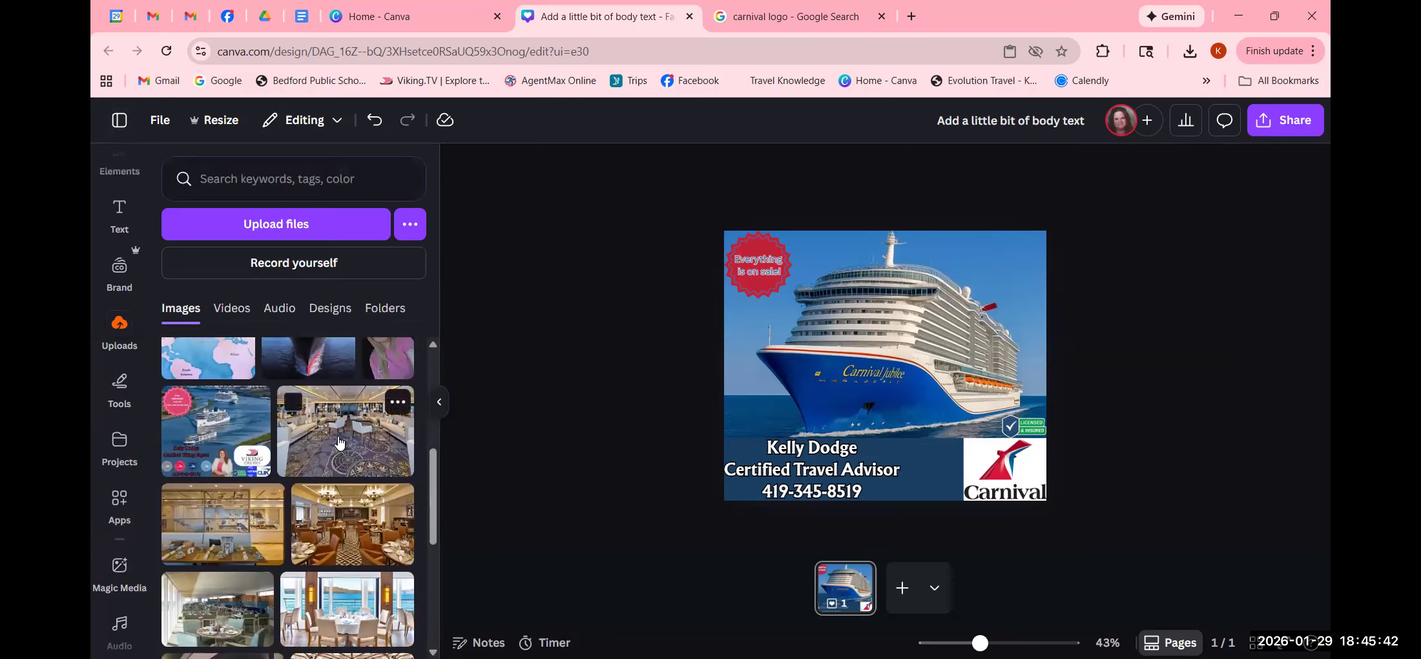
{"action": "scroll", "coordinate": [342, 447], "scroll_direction": "down", "scroll_amount": 10}
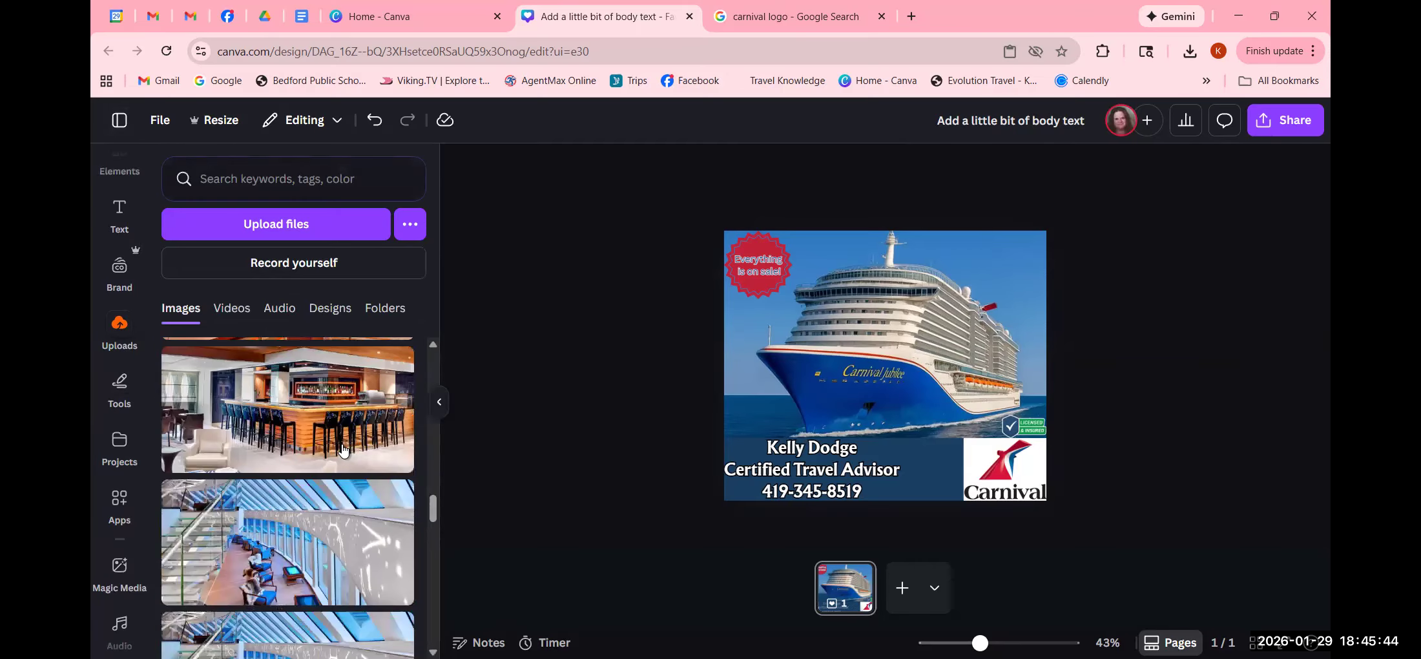
{"action": "scroll", "coordinate": [361, 464], "scroll_direction": "down", "scroll_amount": 10}
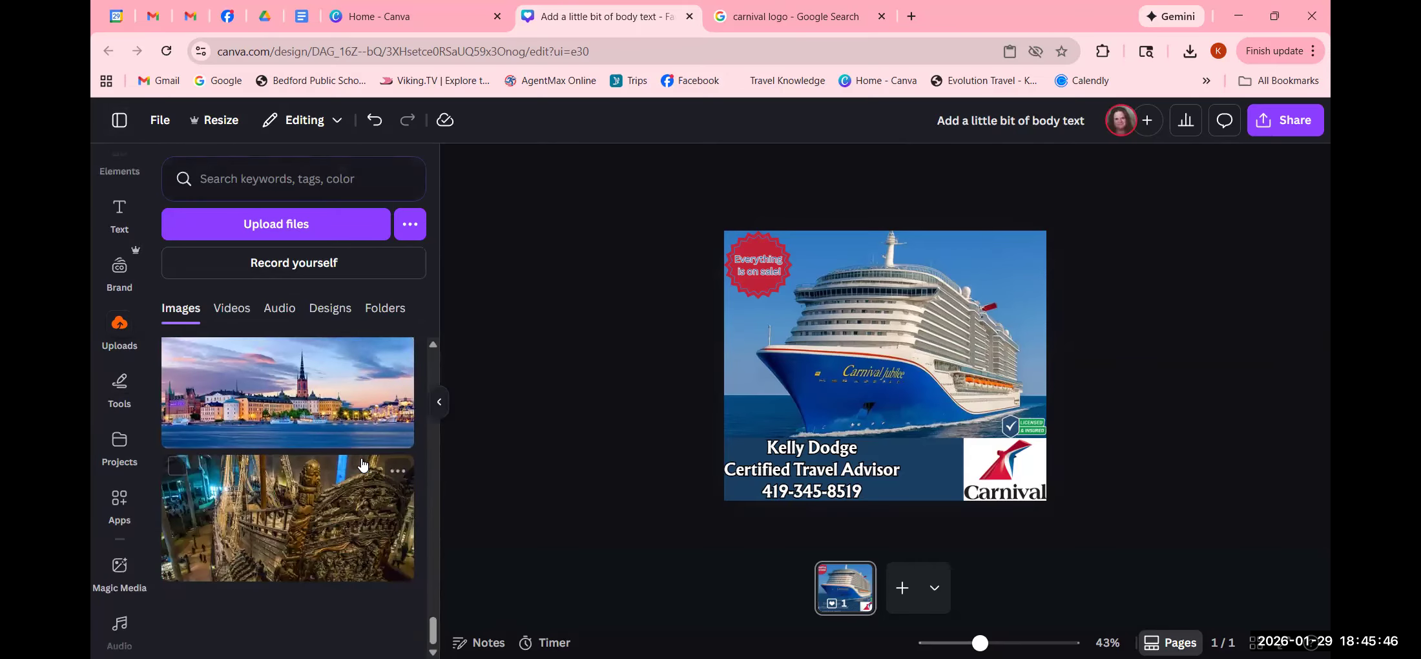
{"action": "scroll", "coordinate": [364, 464], "scroll_direction": "down", "scroll_amount": 10}
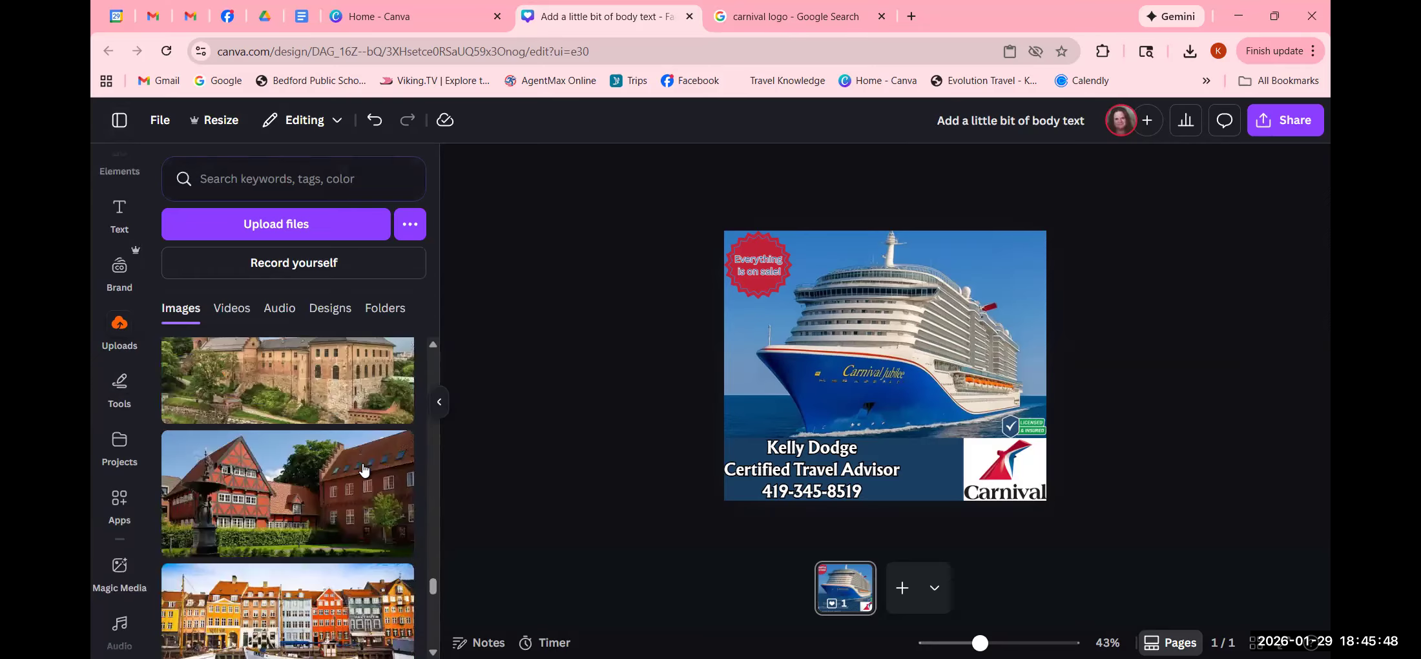
{"action": "scroll", "coordinate": [360, 480], "scroll_direction": "down", "scroll_amount": 10}
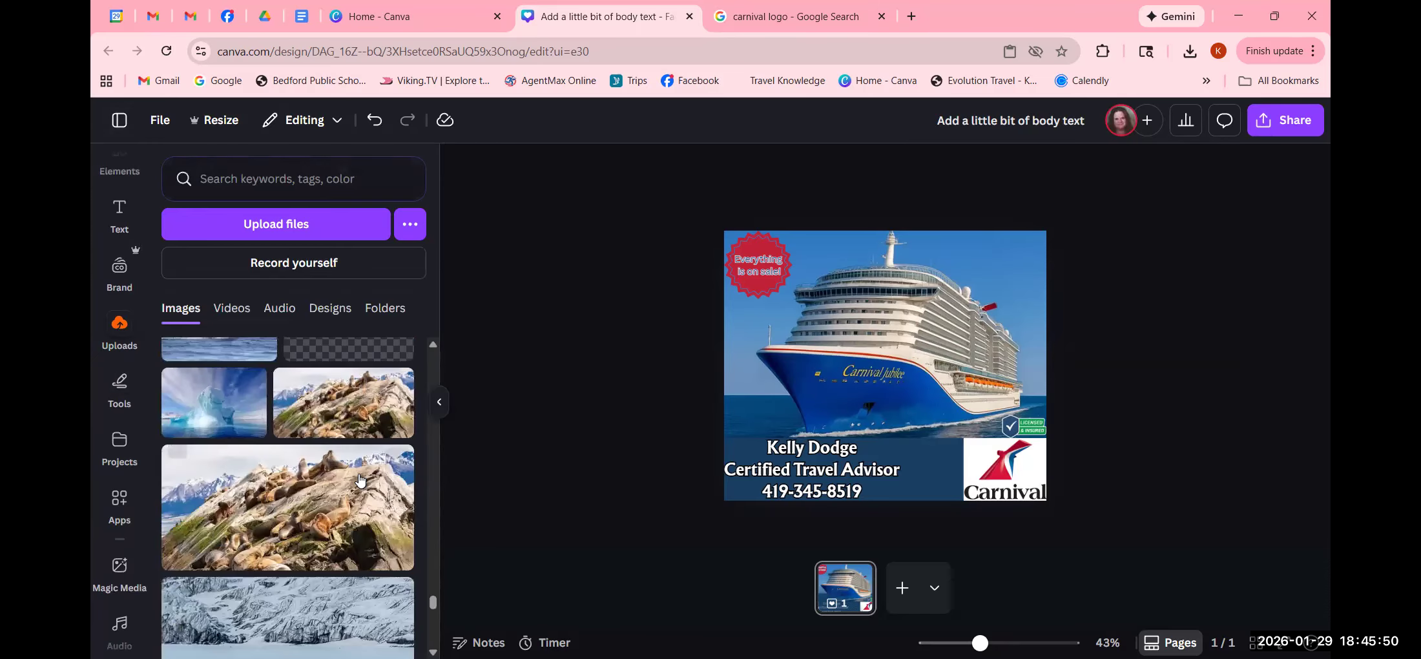
{"action": "scroll", "coordinate": [360, 478], "scroll_direction": "down", "scroll_amount": 10}
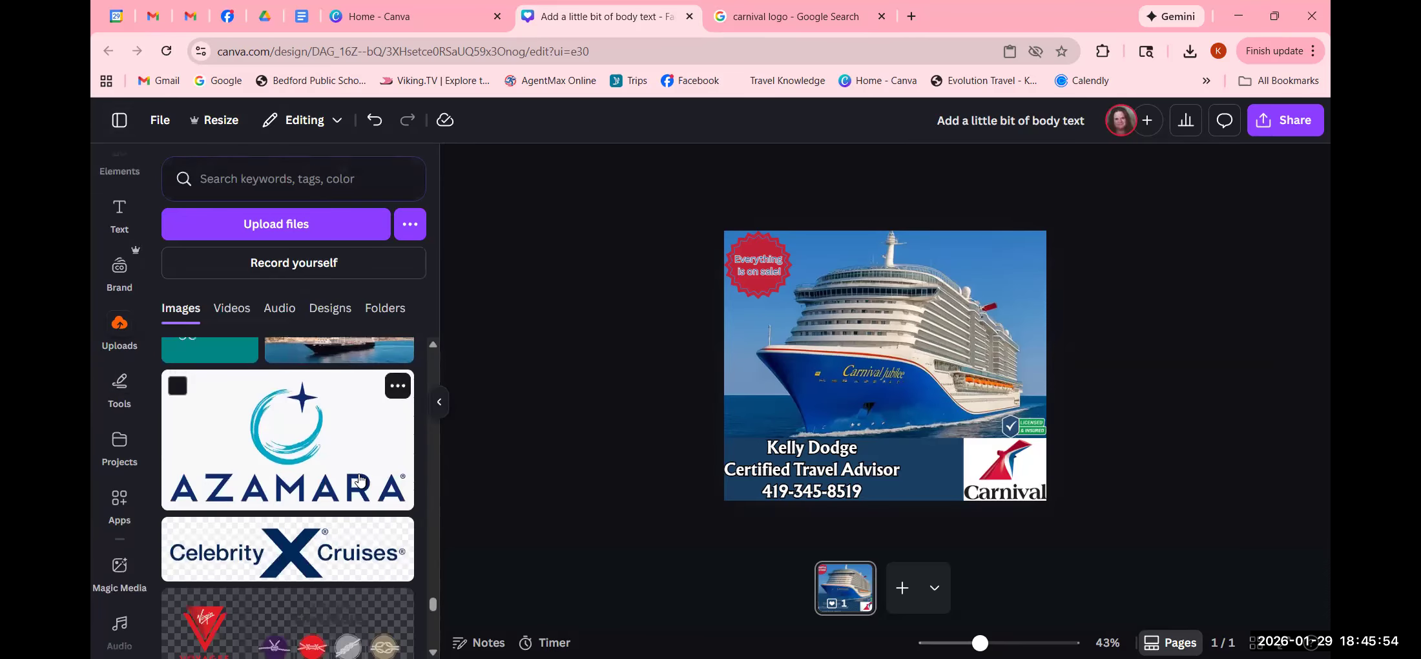
{"action": "scroll", "coordinate": [360, 478], "scroll_direction": "down", "scroll_amount": 8}
{"action": "scroll", "coordinate": [359, 478], "scroll_direction": "down", "scroll_amount": 5}
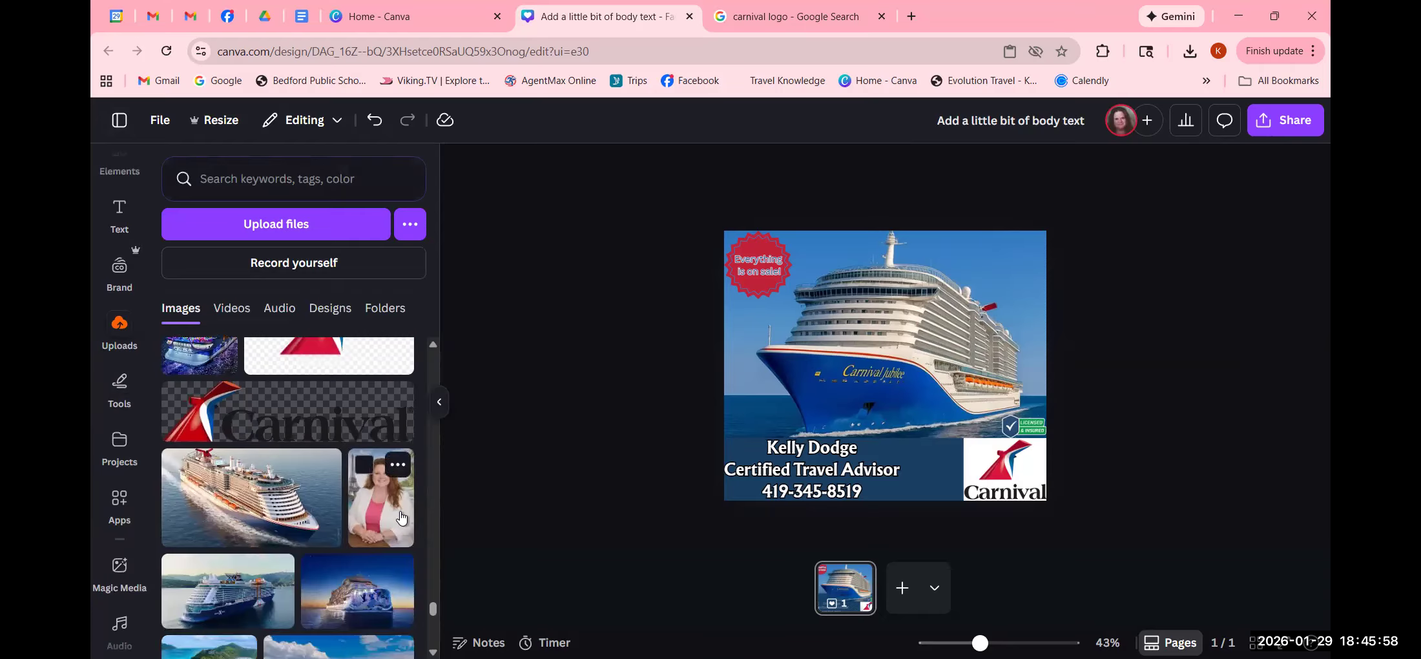
{"action": "left_click", "coordinate": [401, 517]}
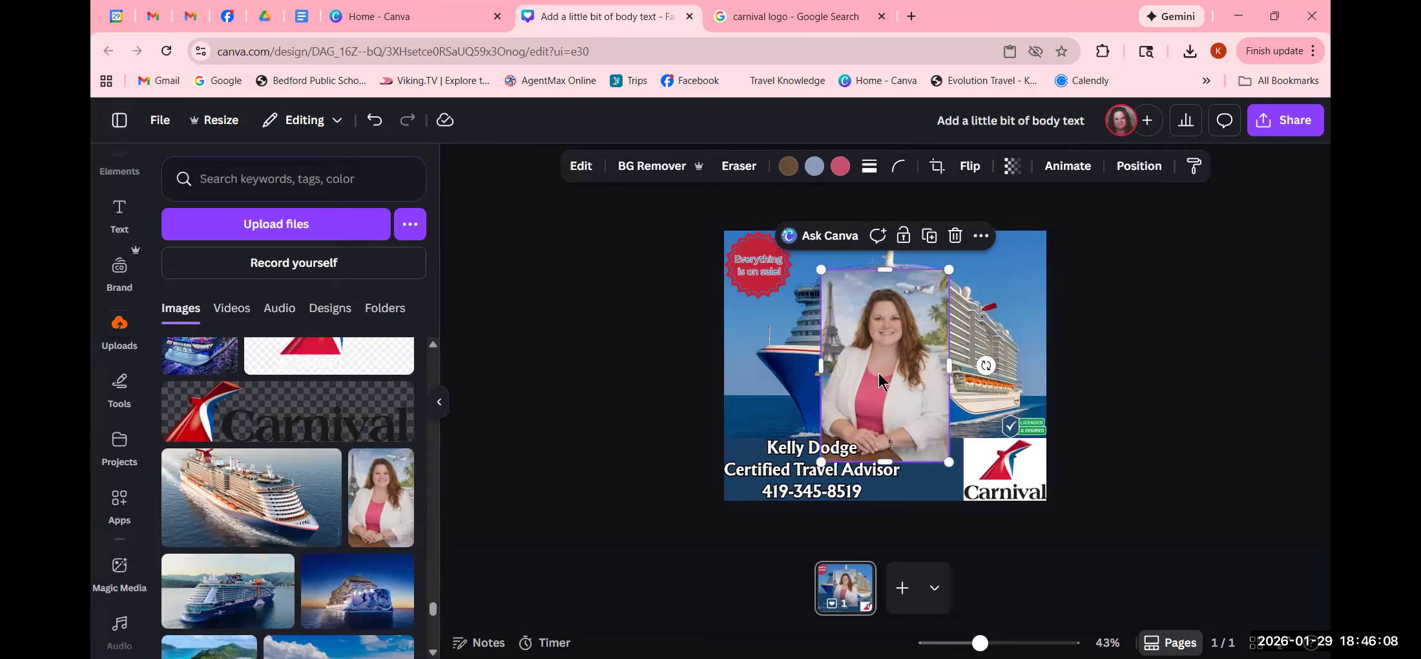
- Remove the headshot's background and shrink it into the bottom band beside the Carnival logo
{"action": "left_click", "coordinate": [638, 166]}
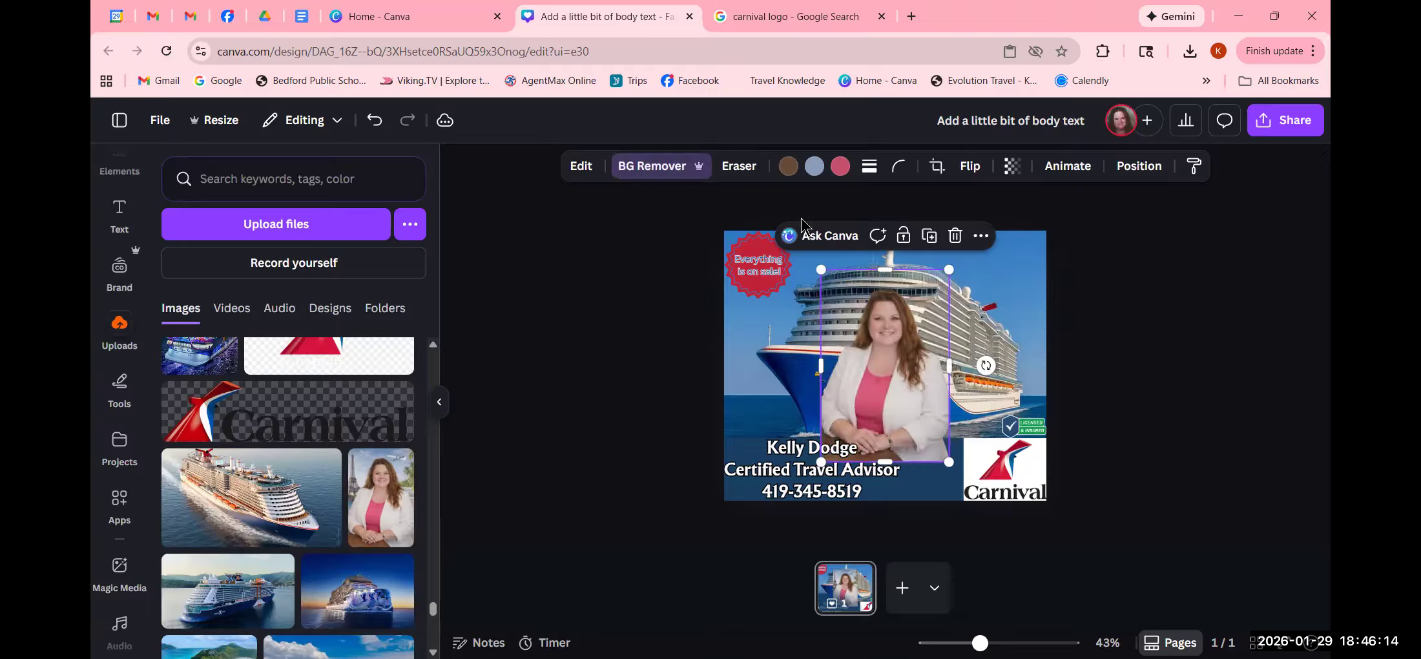
{"action": "left_click_drag", "start_coordinate": [820, 269], "coordinate": [860, 320]}
{"action": "left_click_drag", "start_coordinate": [922, 391], "coordinate": [940, 435]}
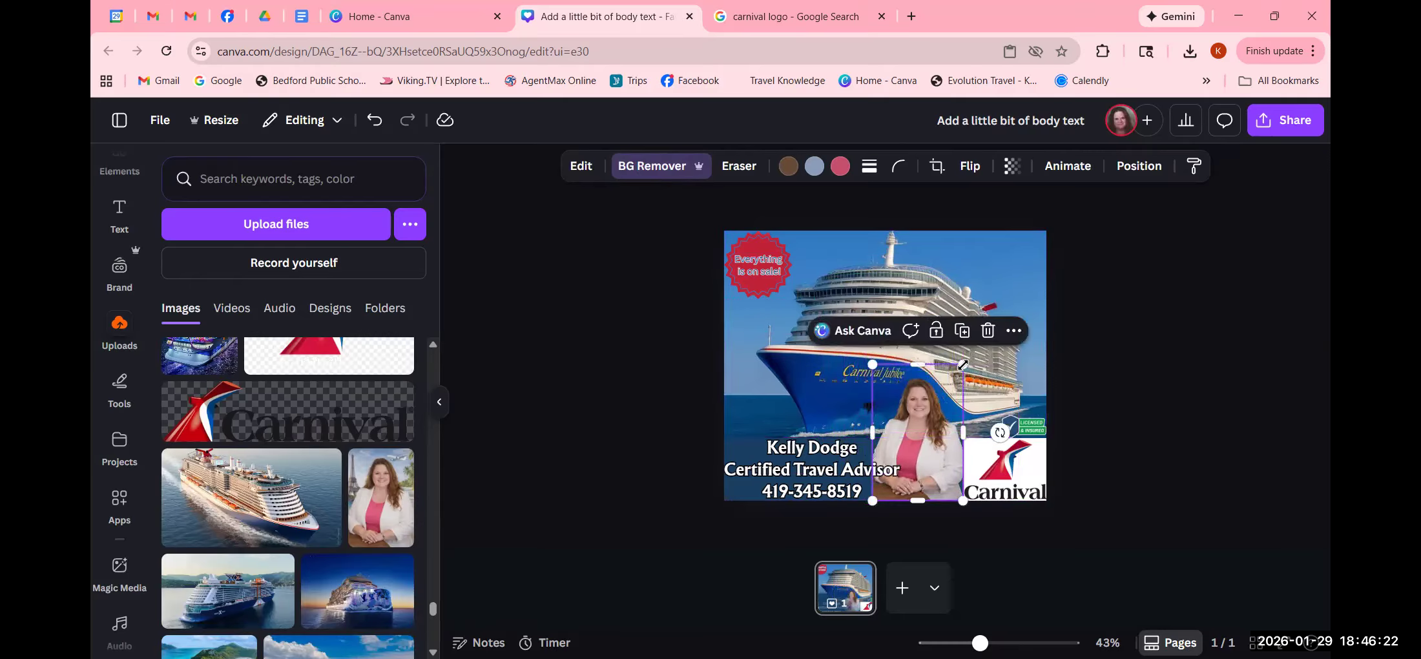
{"action": "left_click_drag", "start_coordinate": [872, 363], "coordinate": [903, 400]}
{"action": "left_click", "coordinate": [1153, 419]}
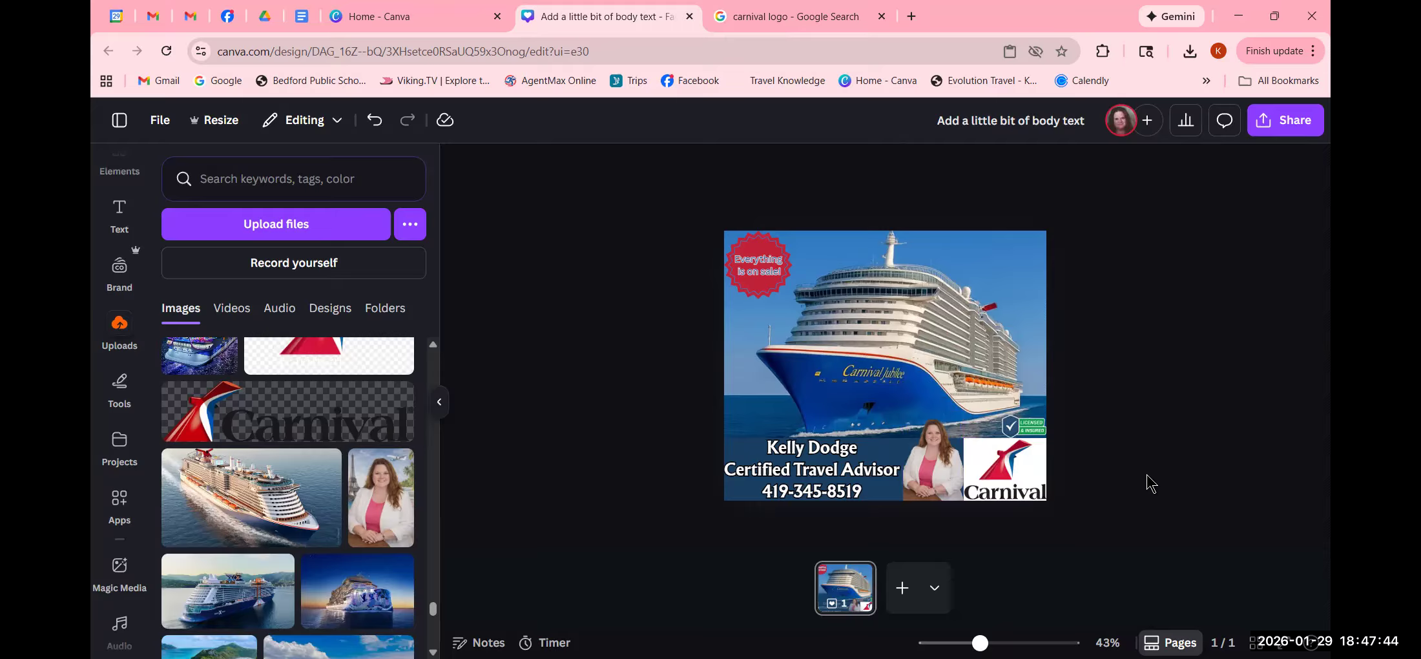
- Delete the red 'Everything is on sale!' starburst sticker and its leftover sale text
{"action": "left_click", "coordinate": [749, 244]}
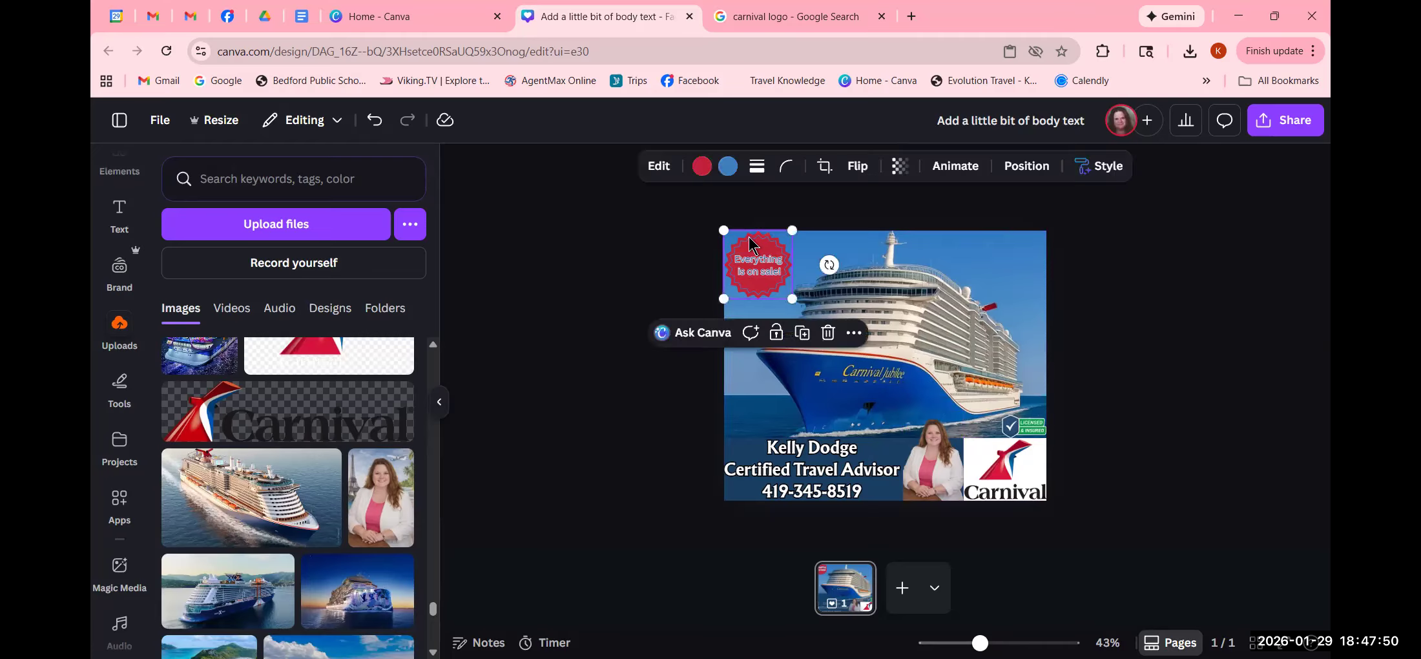
{"action": "left_click", "coordinate": [828, 332]}
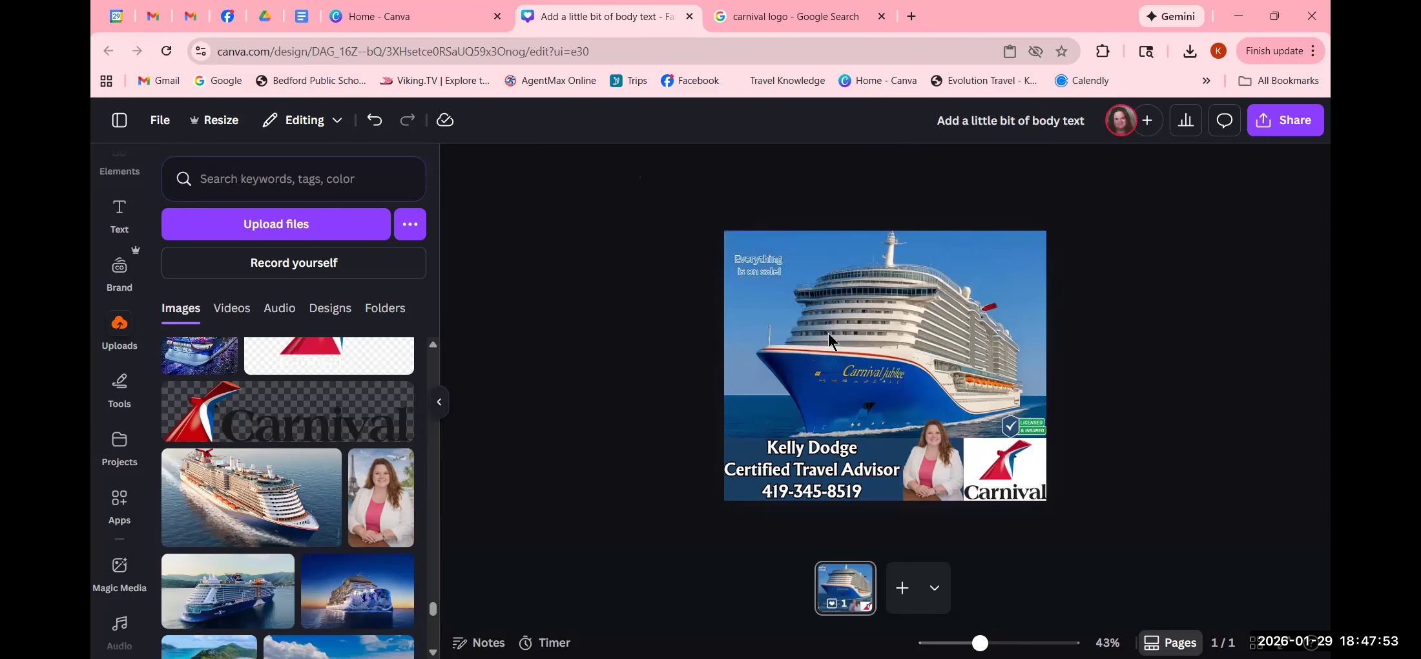
{"action": "left_click", "coordinate": [759, 264]}
{"action": "left_click", "coordinate": [841, 220]}
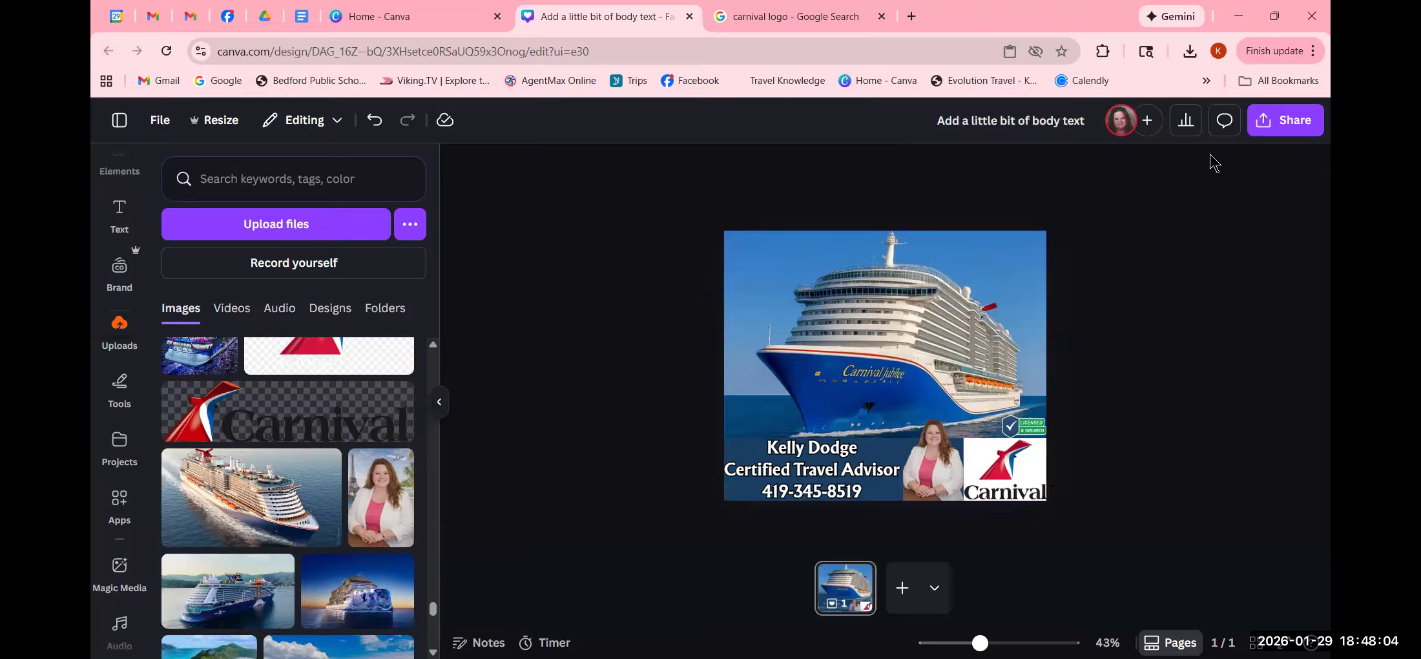
- Download the design as PNG to Downloads as 'Add a little bit of body text (4).png'
{"action": "left_click", "coordinate": [1269, 121]}
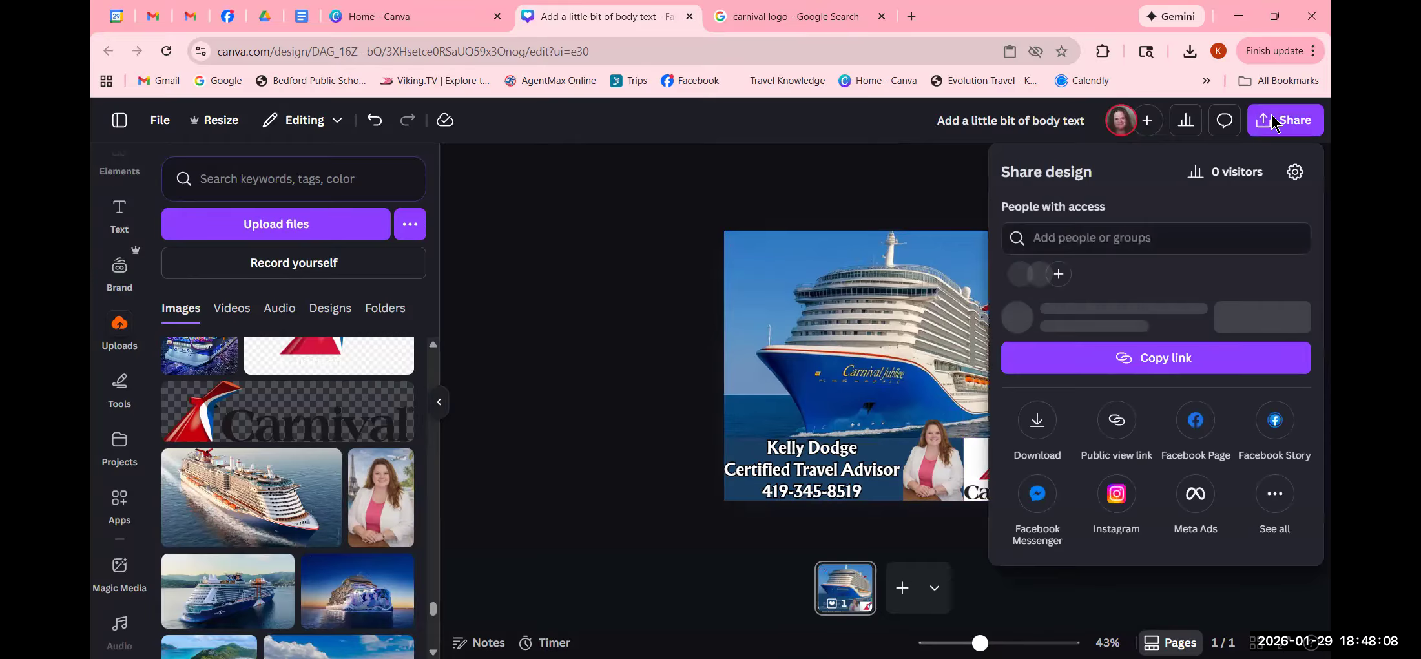
{"action": "left_click", "coordinate": [1039, 456]}
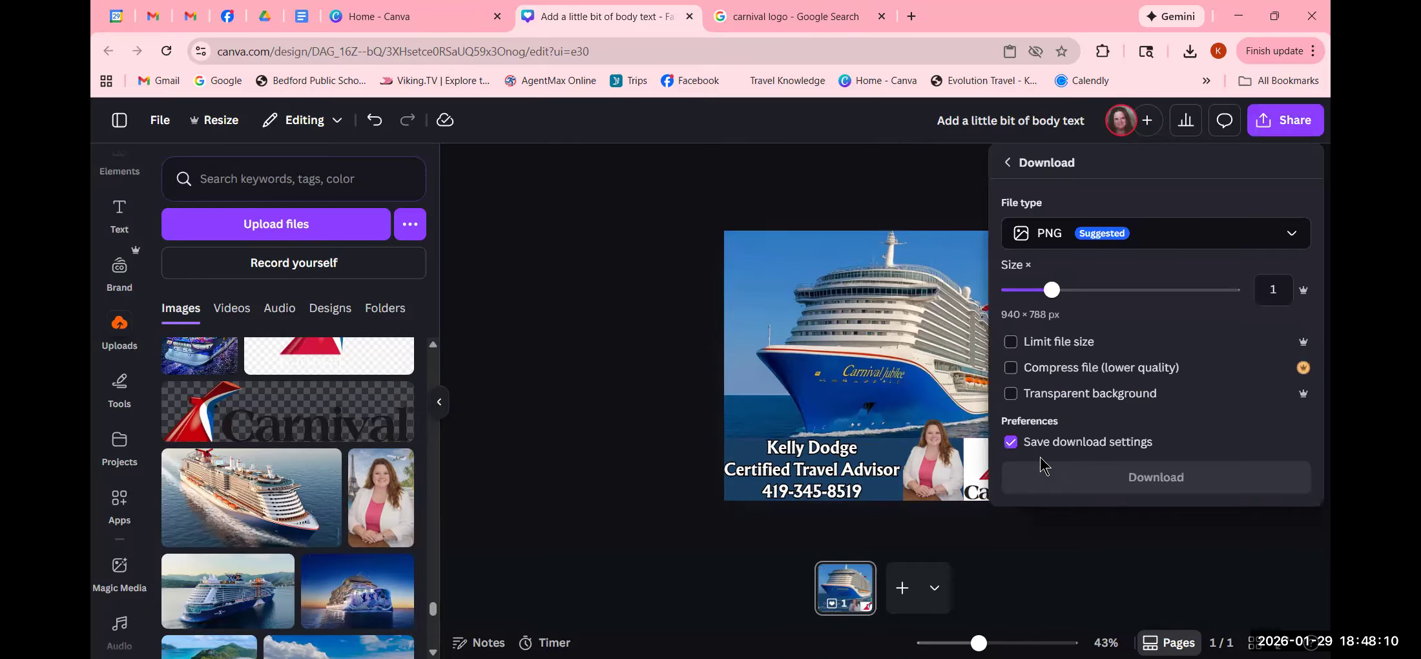
{"action": "left_click", "coordinate": [1116, 236]}
{"action": "left_click", "coordinate": [1117, 236]}
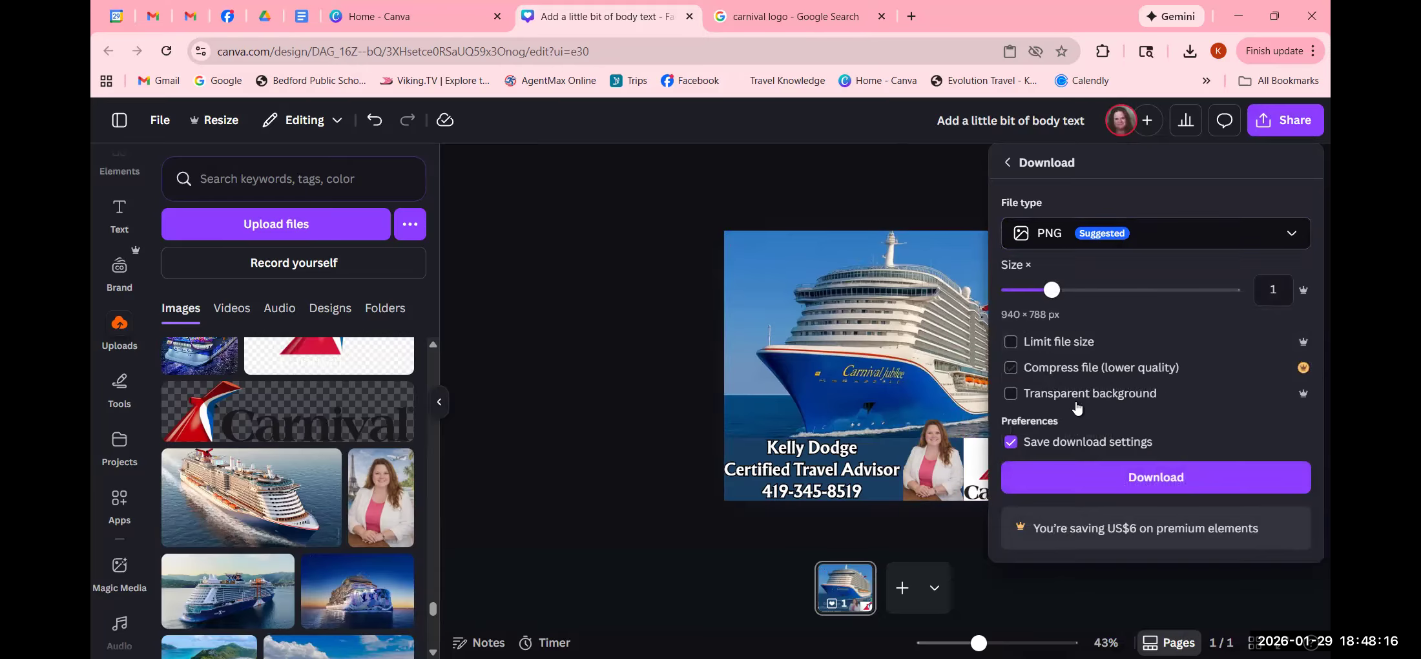
{"action": "left_click", "coordinate": [1117, 476]}
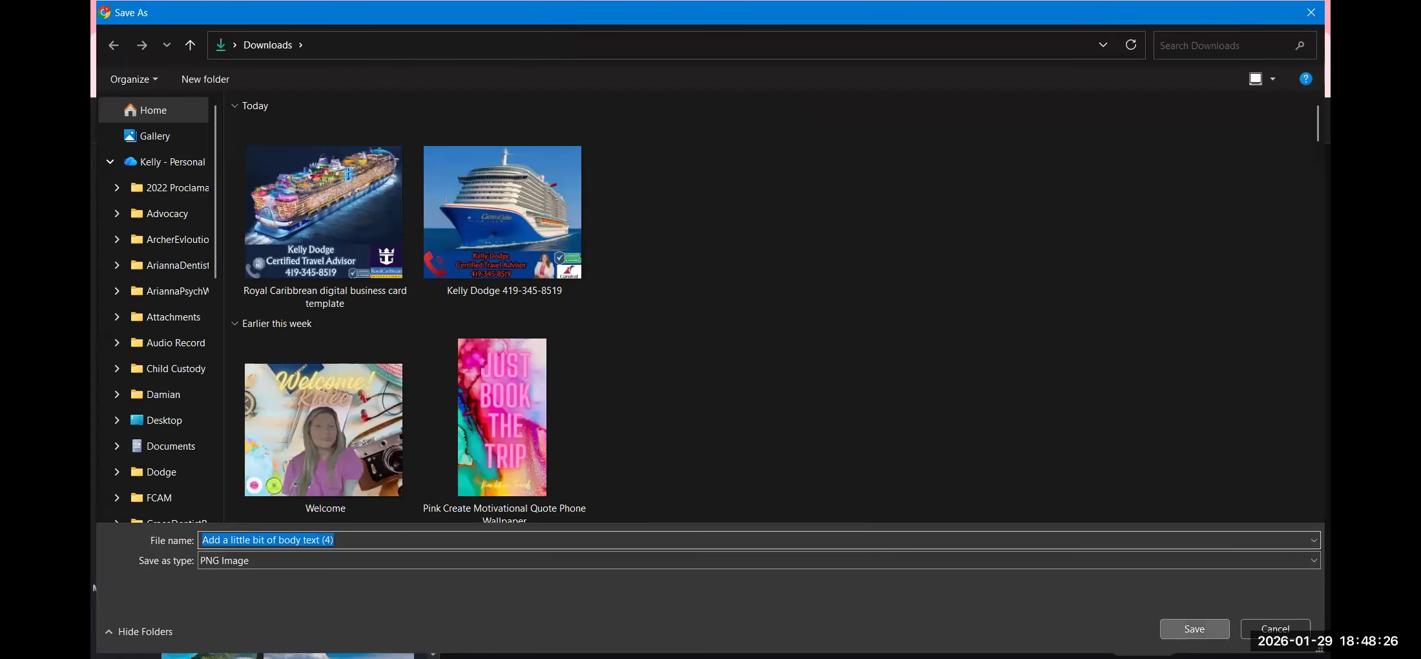
{"action": "key", "text": "Return"}
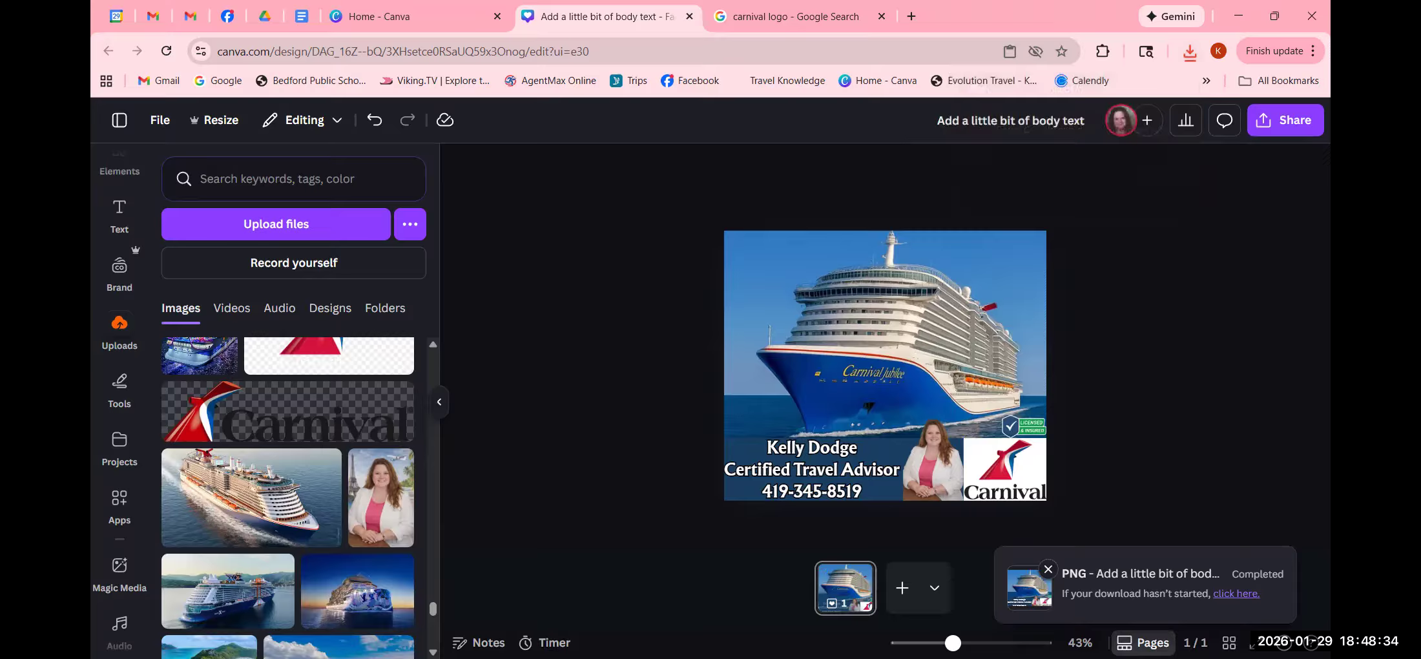
- Go to the Facebook groups feed and start a comment on a group post
{"action": "left_click", "coordinate": [226, 18]}
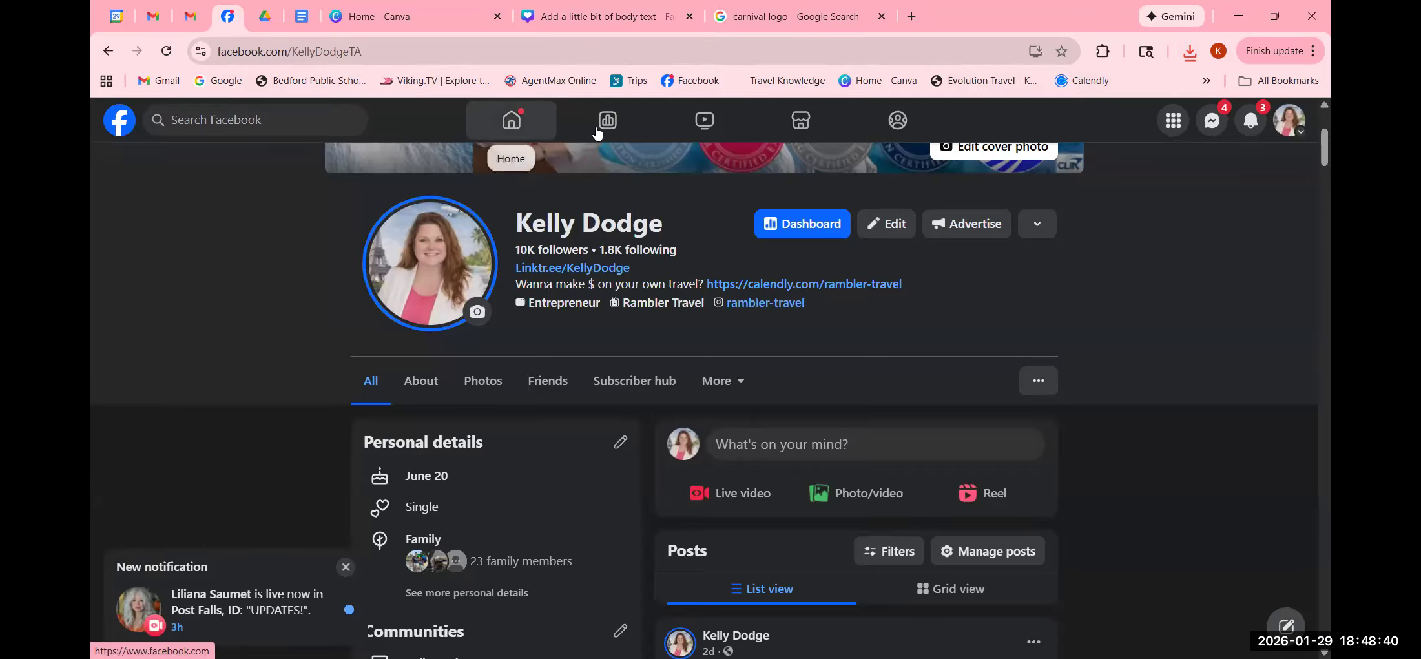
{"action": "left_click", "coordinate": [884, 135]}
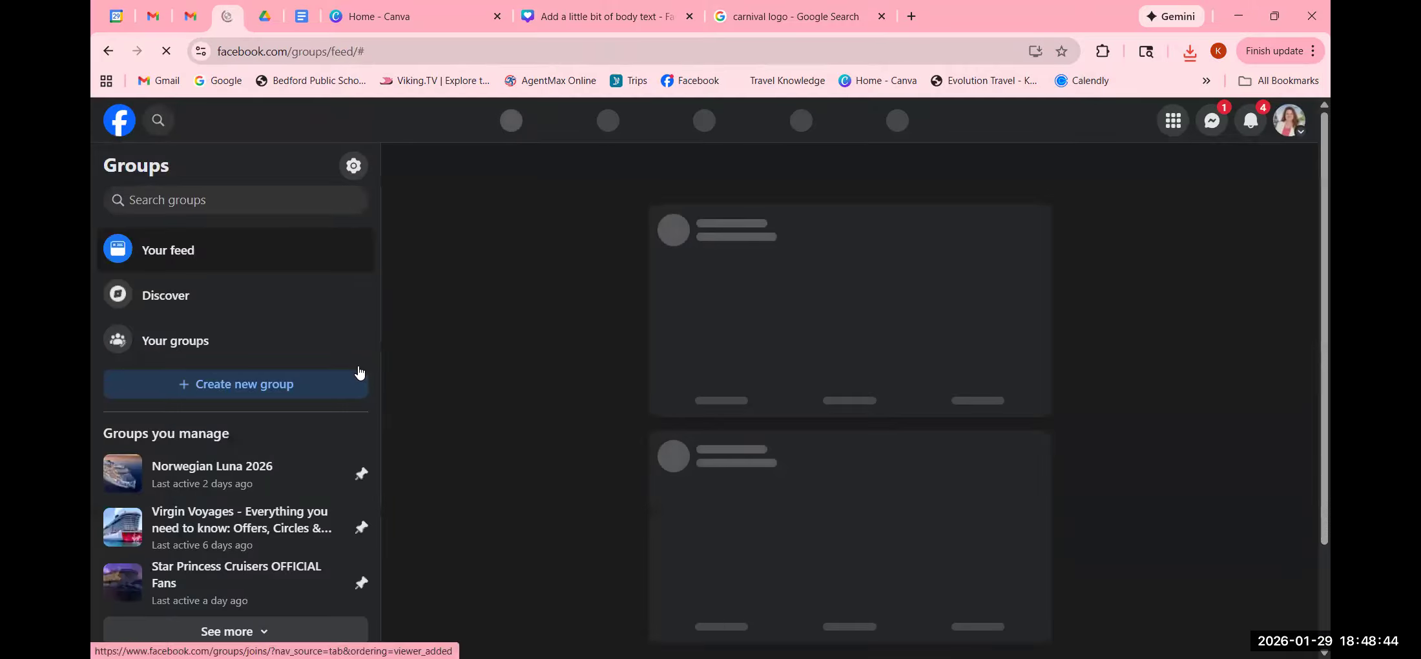
{"action": "scroll", "coordinate": [285, 481], "scroll_direction": "down", "scroll_amount": 8}
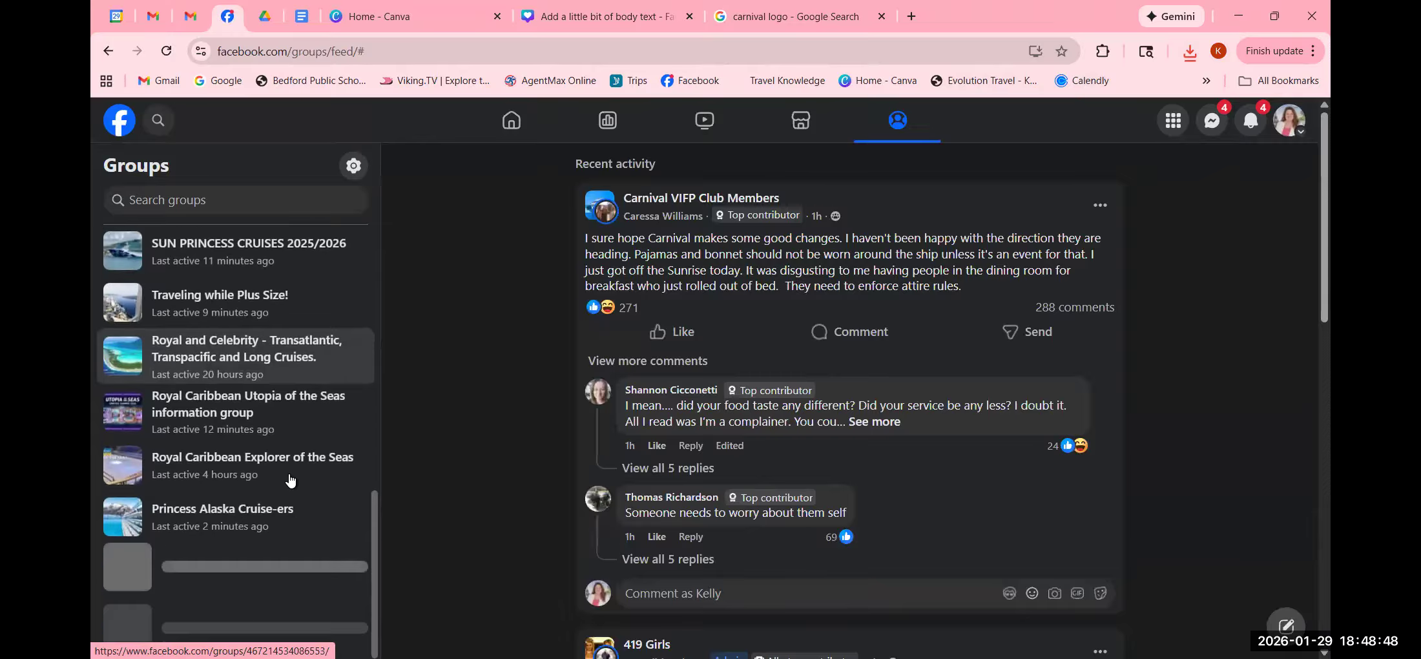
{"action": "scroll", "coordinate": [304, 478], "scroll_direction": "down", "scroll_amount": 2}
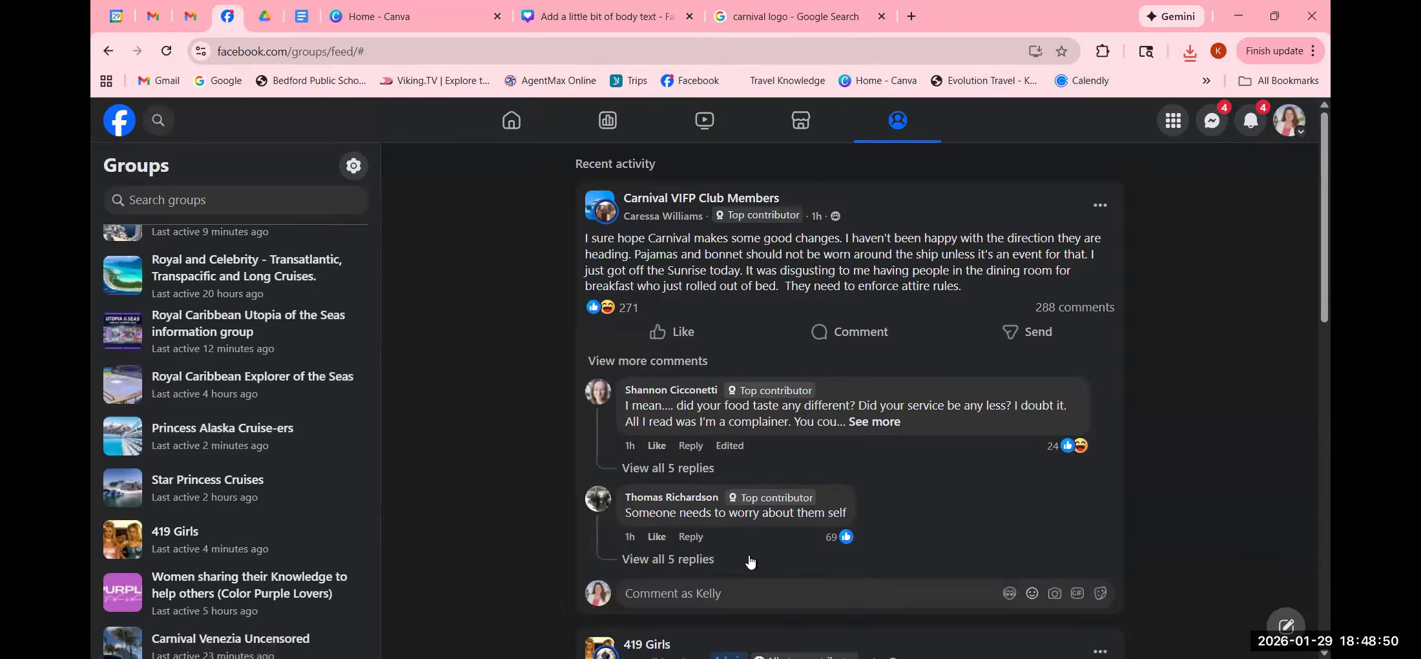
{"action": "left_click", "coordinate": [715, 593]}
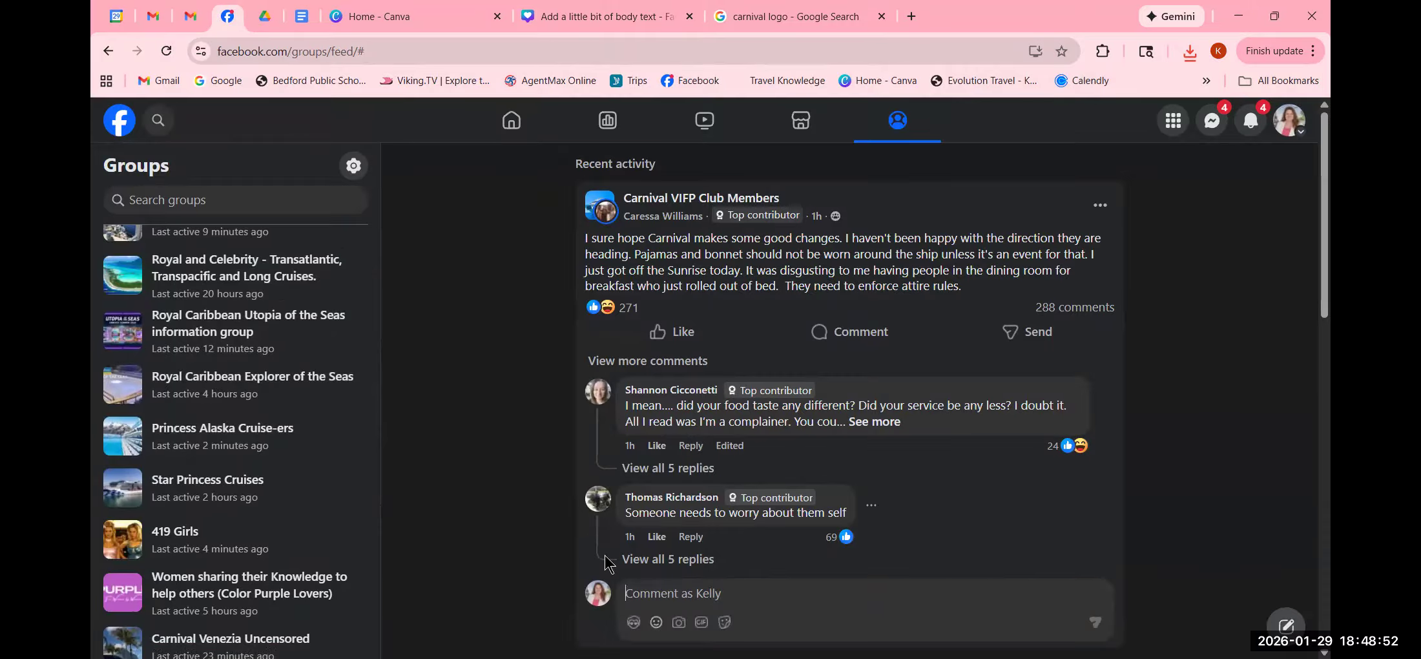
- Attach the downloaded ship PNG to the comment, remove it, then return to the carnival logo results
{"action": "left_click", "coordinate": [679, 624]}
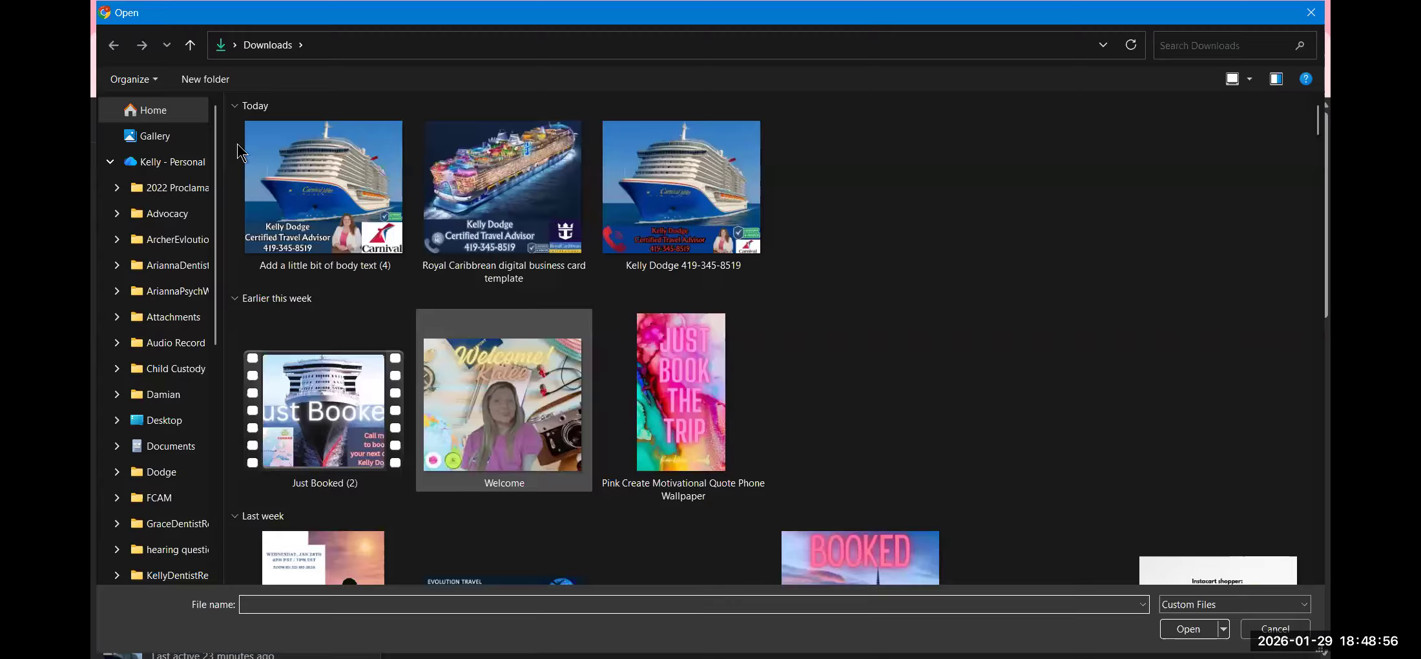
{"action": "left_click", "coordinate": [311, 176]}
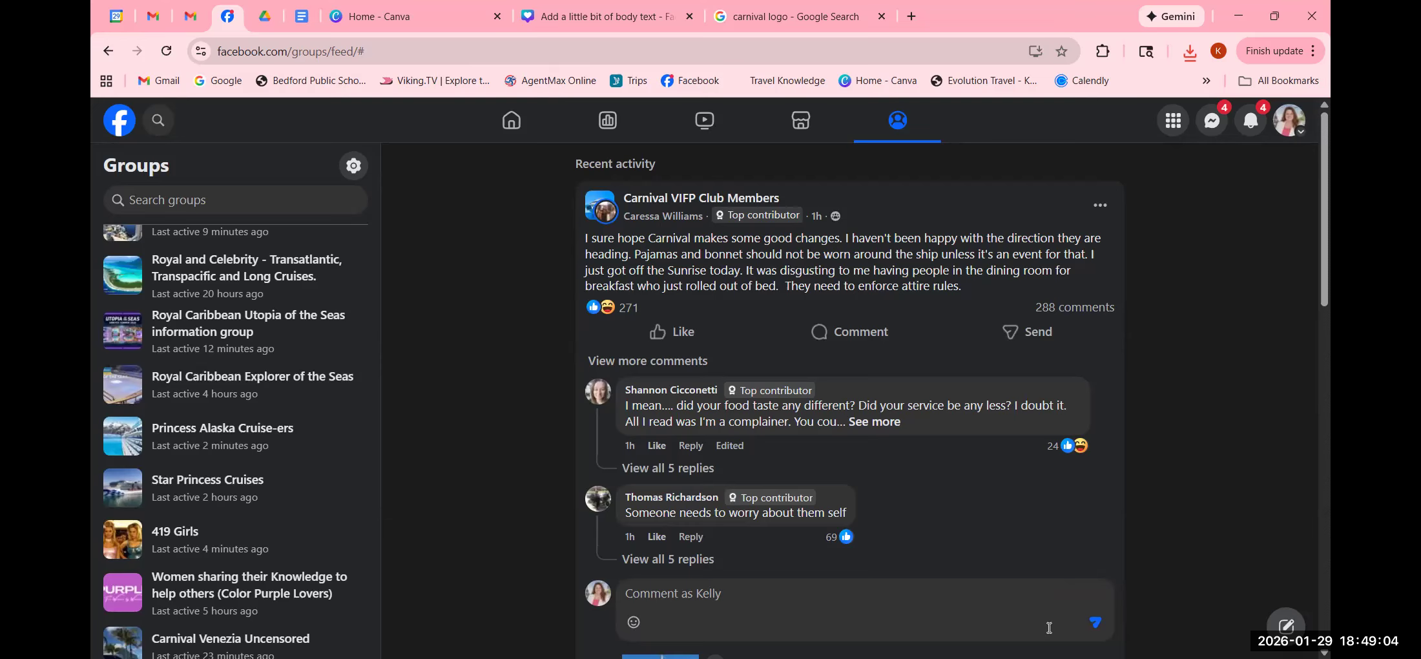
{"action": "scroll", "coordinate": [777, 598], "scroll_direction": "down", "scroll_amount": 4}
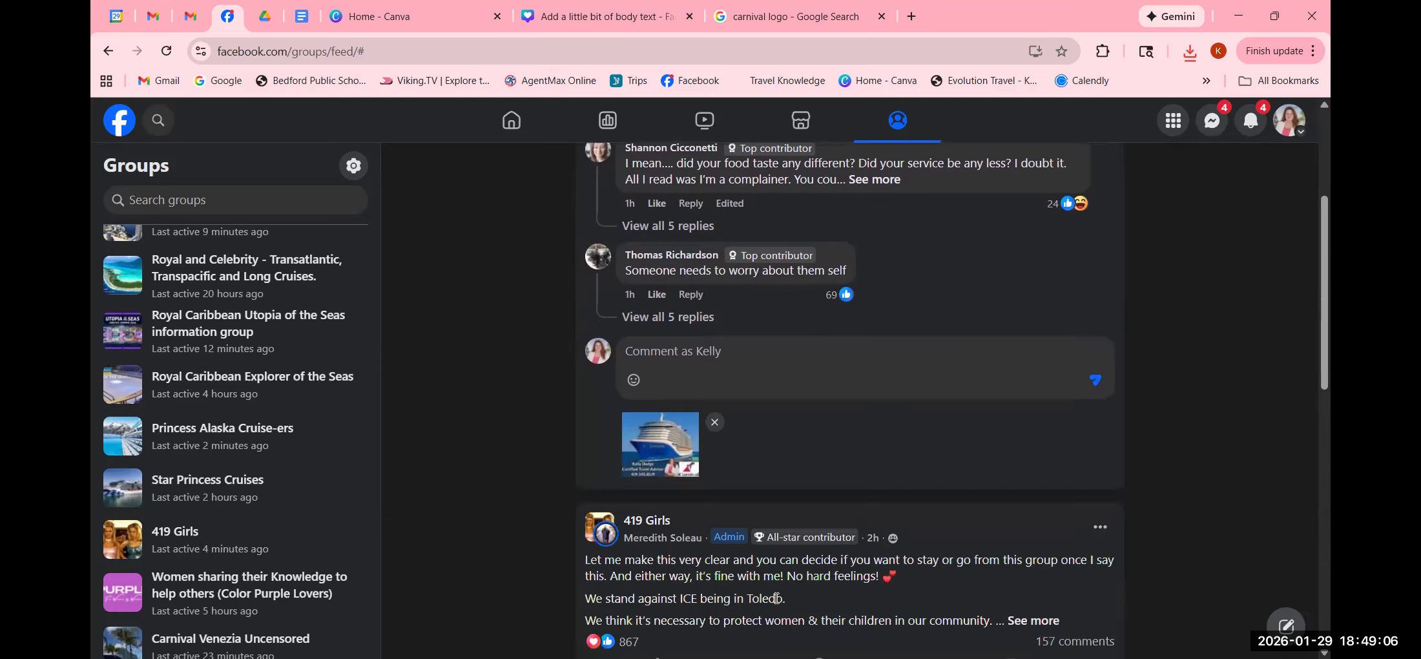
{"action": "left_click", "coordinate": [715, 422]}
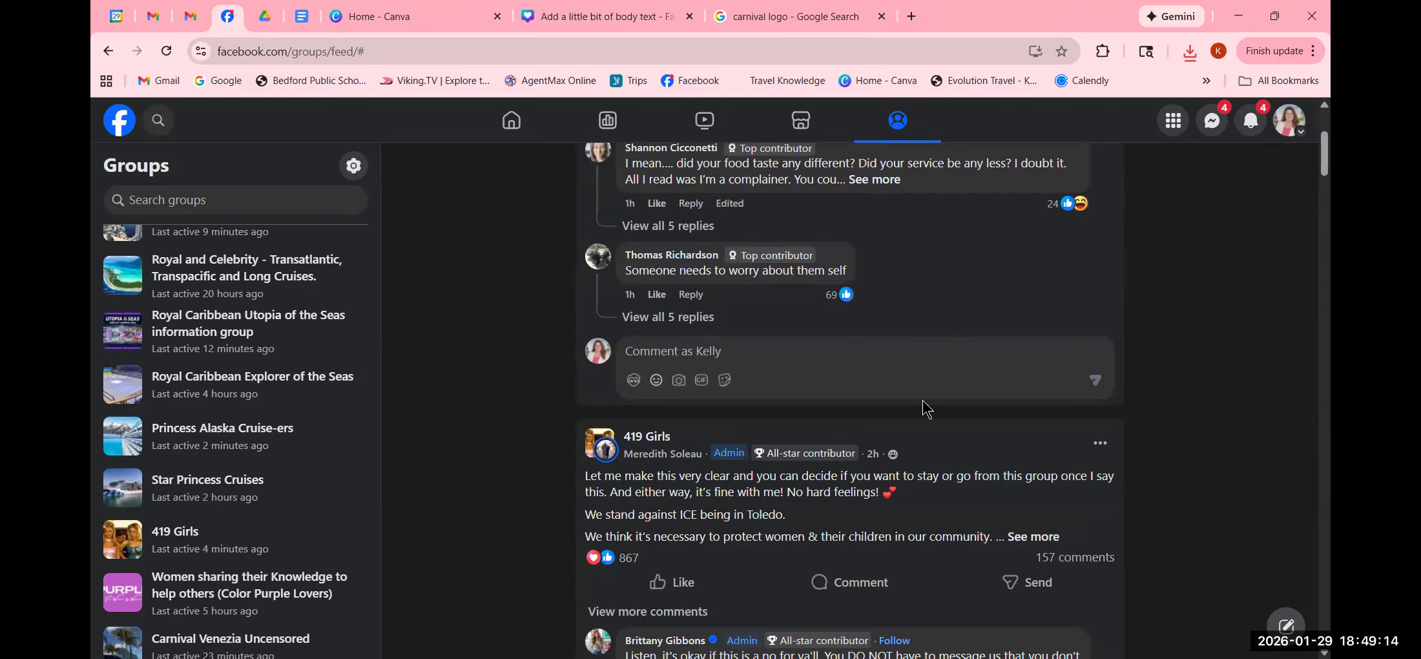
{"action": "left_click", "coordinate": [803, 18]}
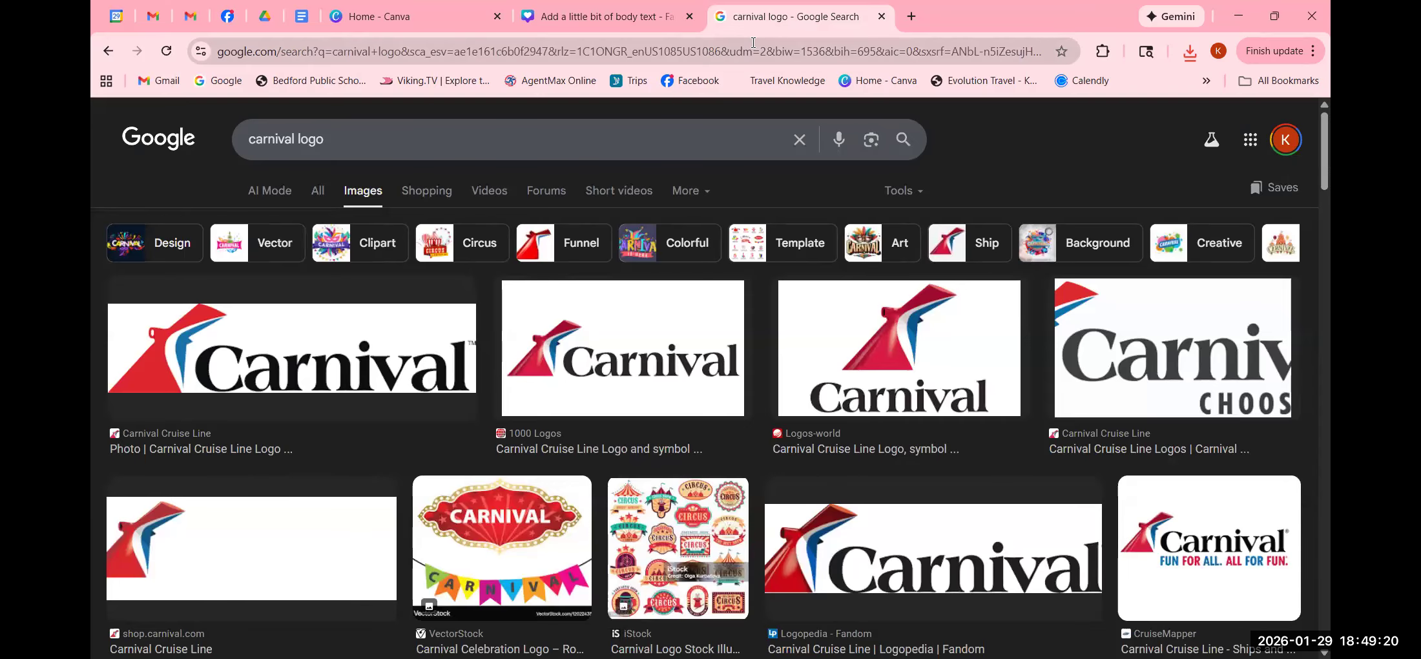
- Delete the cruise ship photo and the Carnival logo from the Canva flyer
{"action": "left_click", "coordinate": [617, 17]}
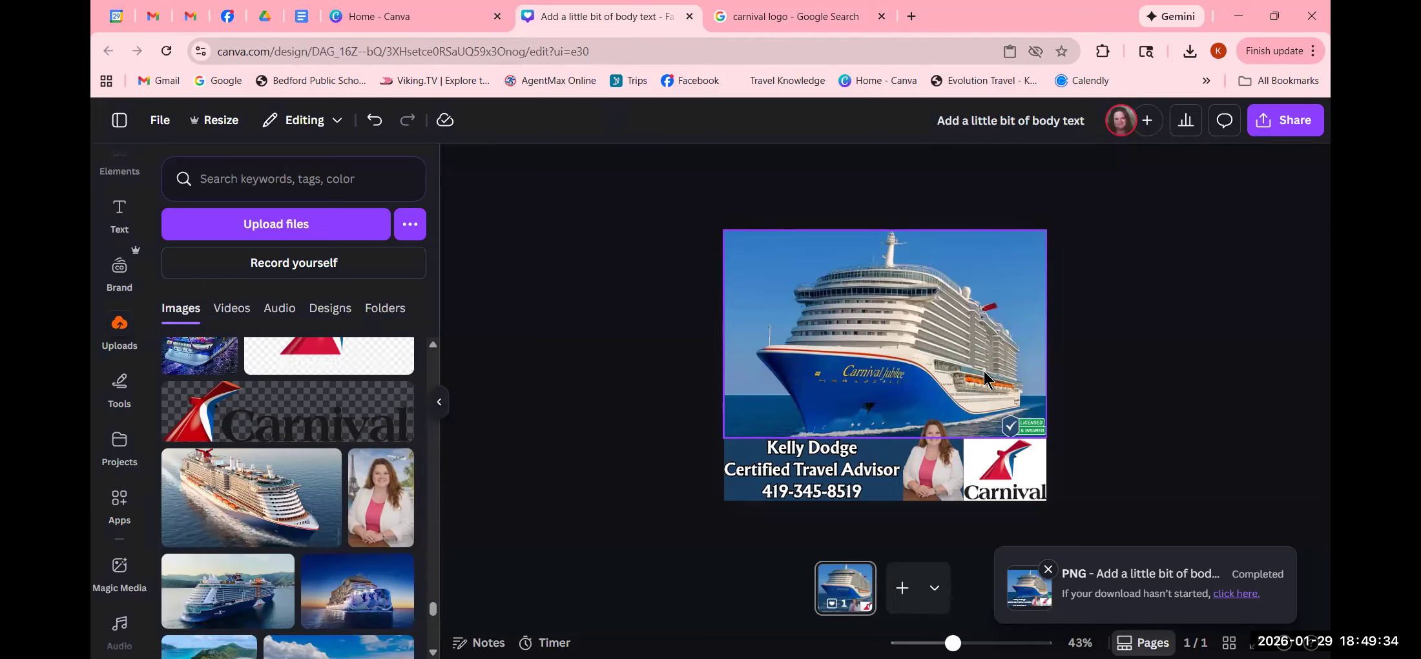
{"action": "left_click", "coordinate": [866, 372]}
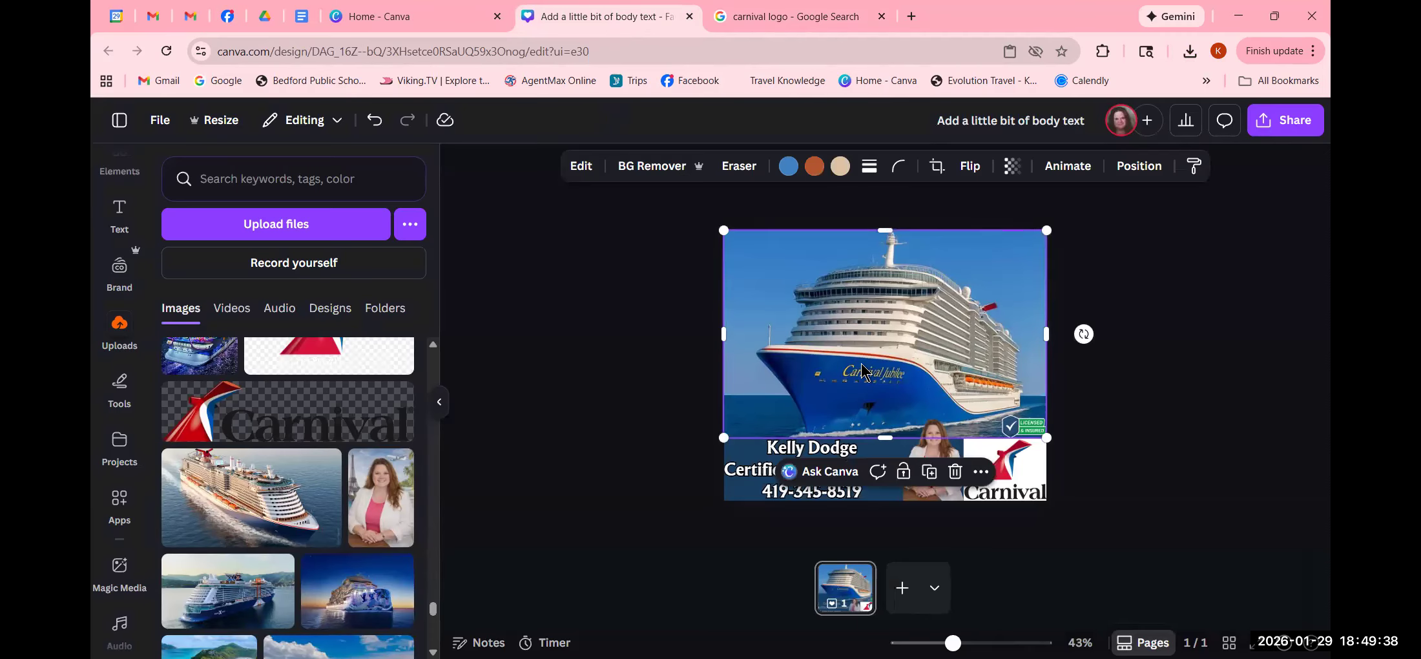
{"action": "left_click", "coordinate": [955, 472]}
{"action": "left_click", "coordinate": [1031, 485]}
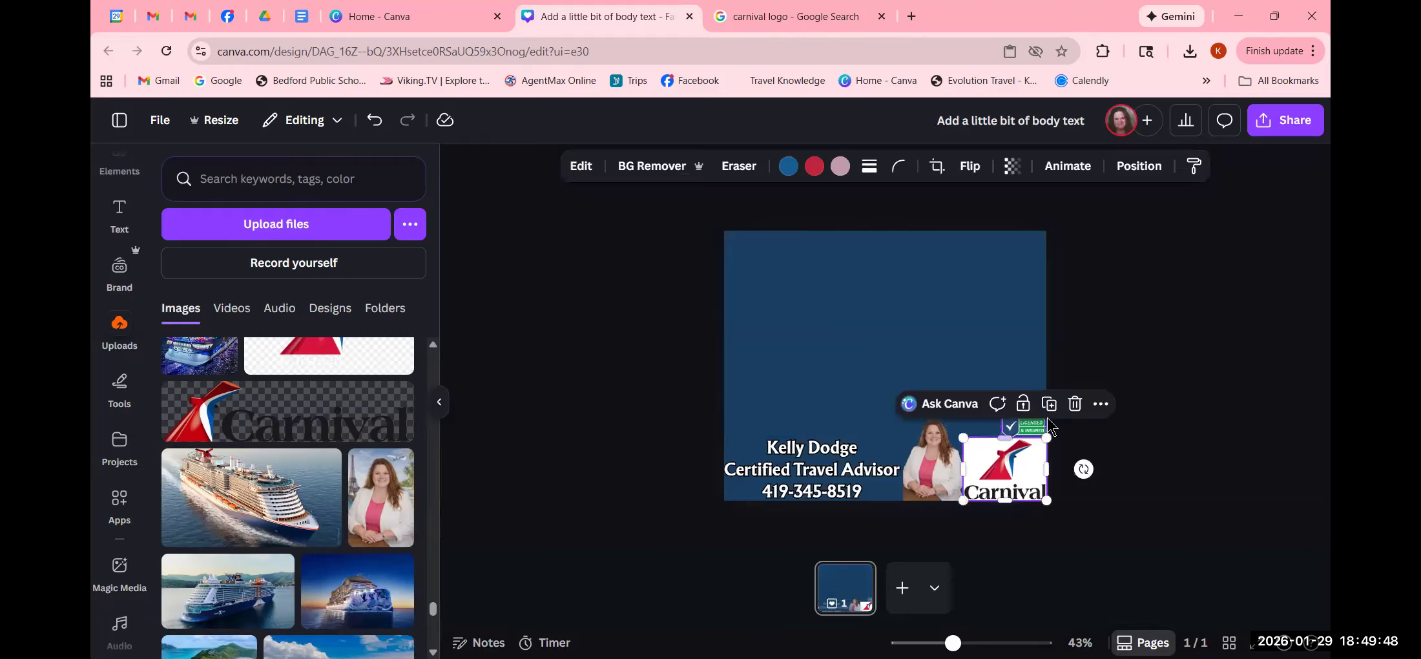
{"action": "left_click", "coordinate": [1075, 403]}
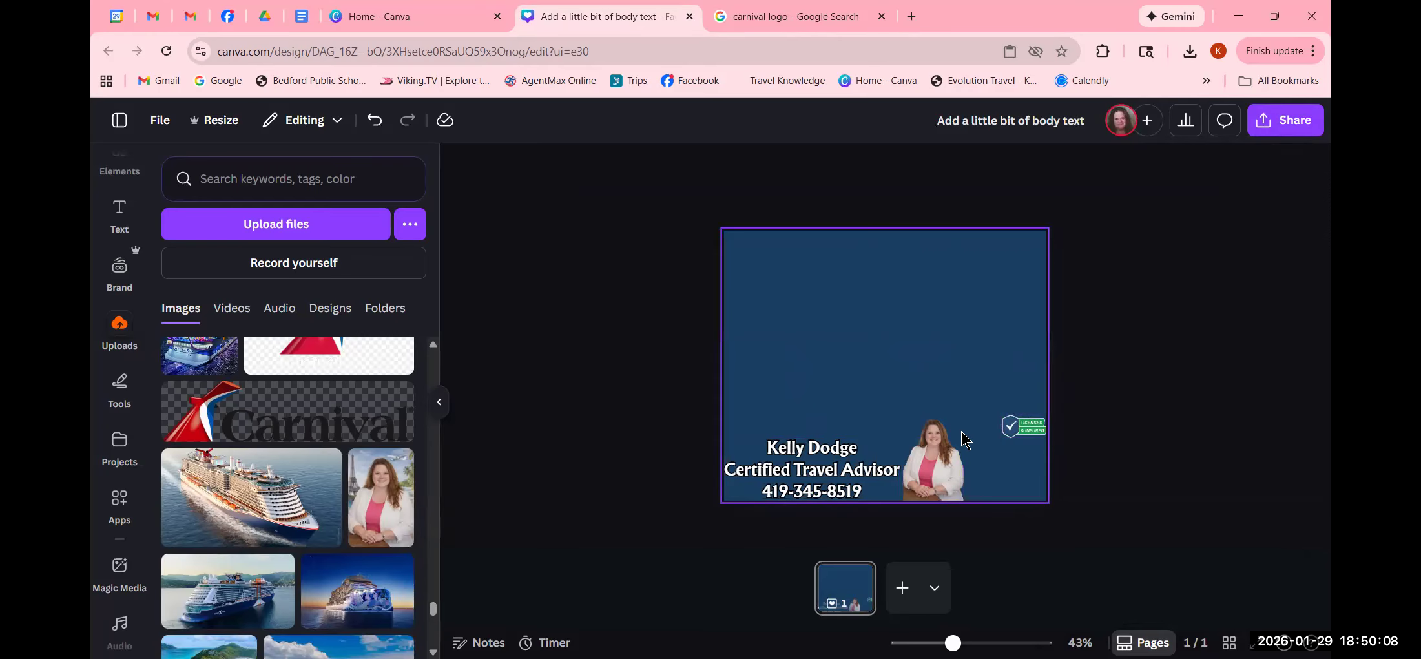
- Publish the flyer as a Brand Template from the Share menu's extra options
{"action": "left_click", "coordinate": [1293, 123]}
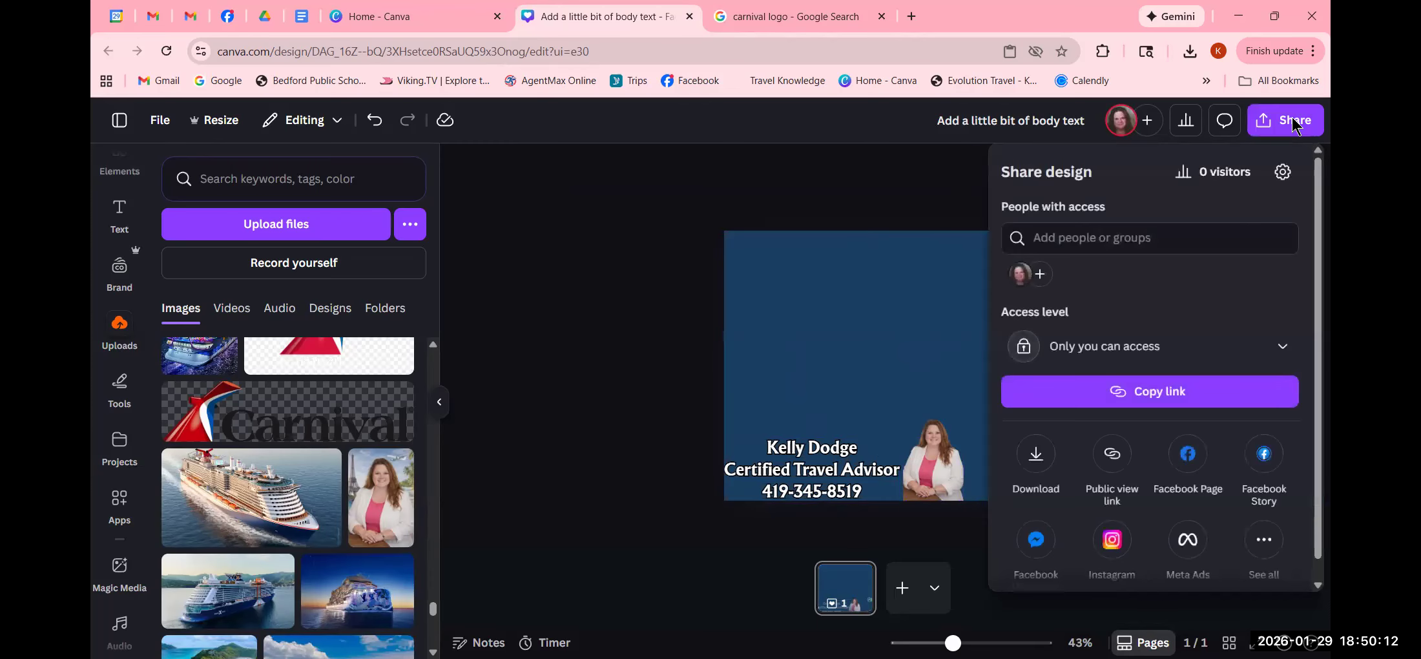
{"action": "left_click", "coordinate": [1266, 546]}
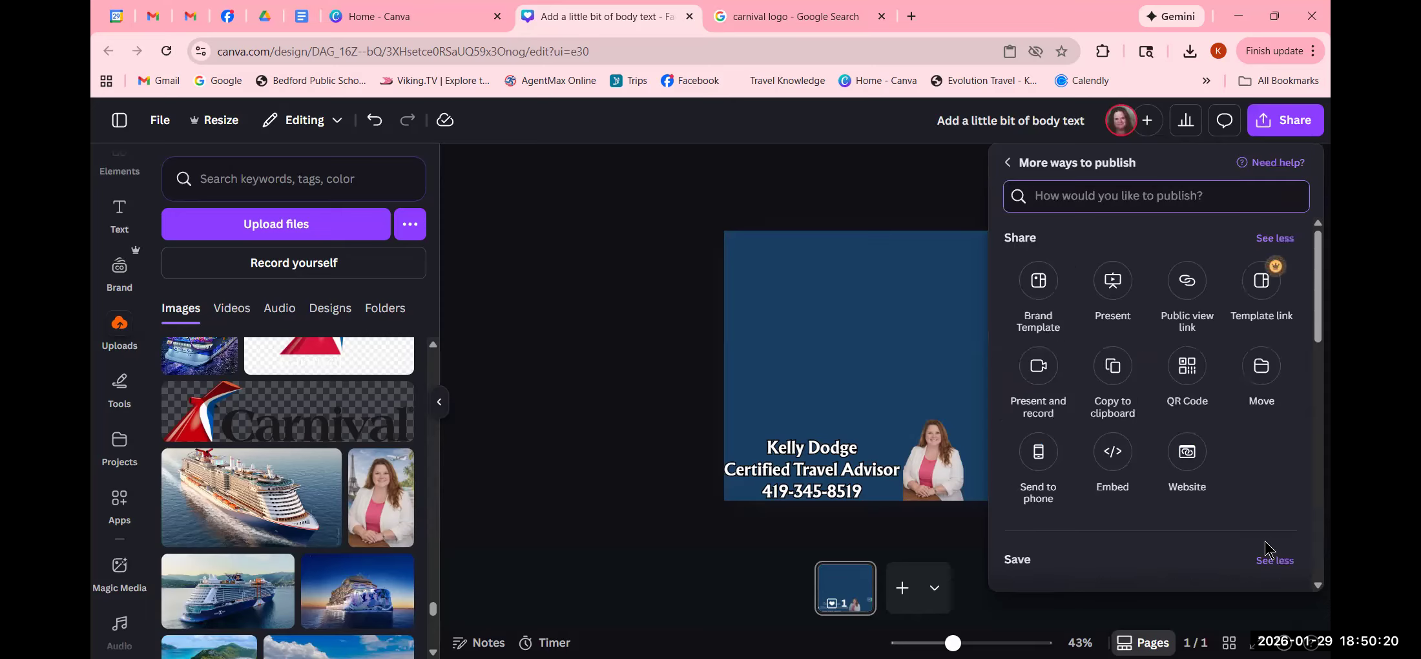
{"action": "left_click", "coordinate": [1037, 282]}
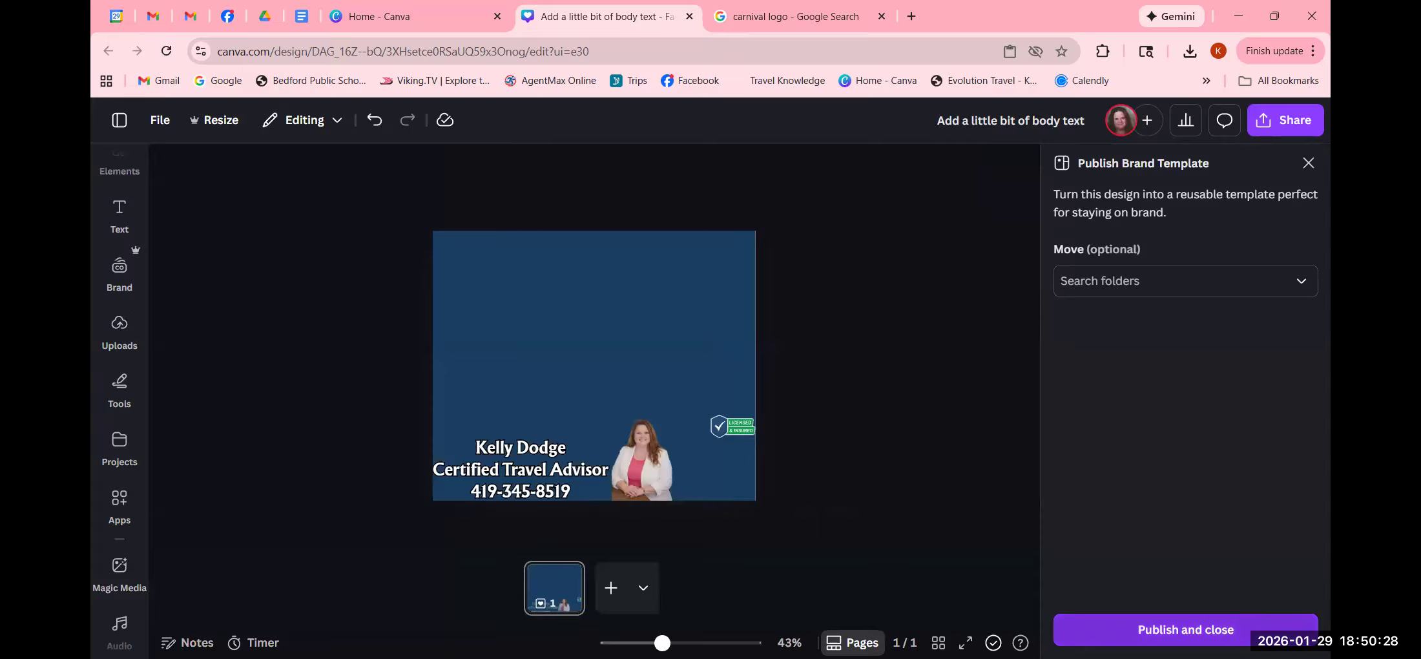
{"action": "left_click", "coordinate": [1186, 630]}
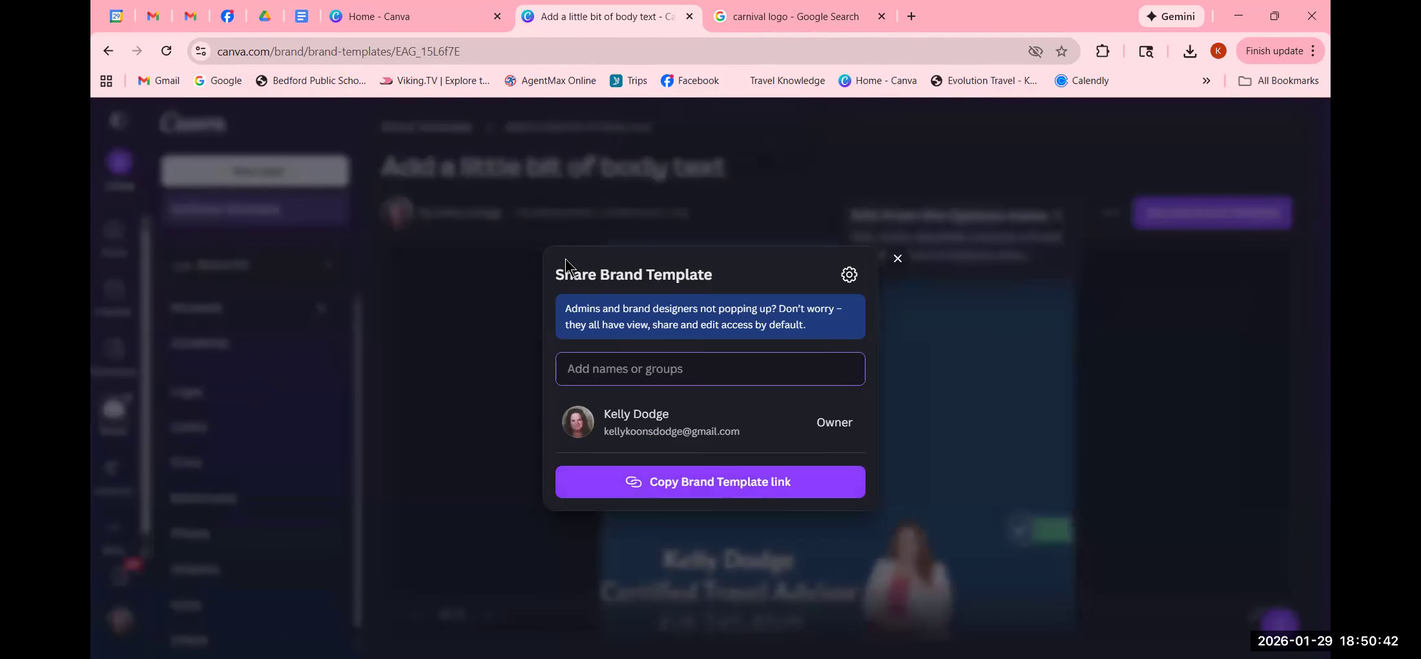
- Create a new design from the first template on the Brand Templates page
{"action": "left_click", "coordinate": [897, 259]}
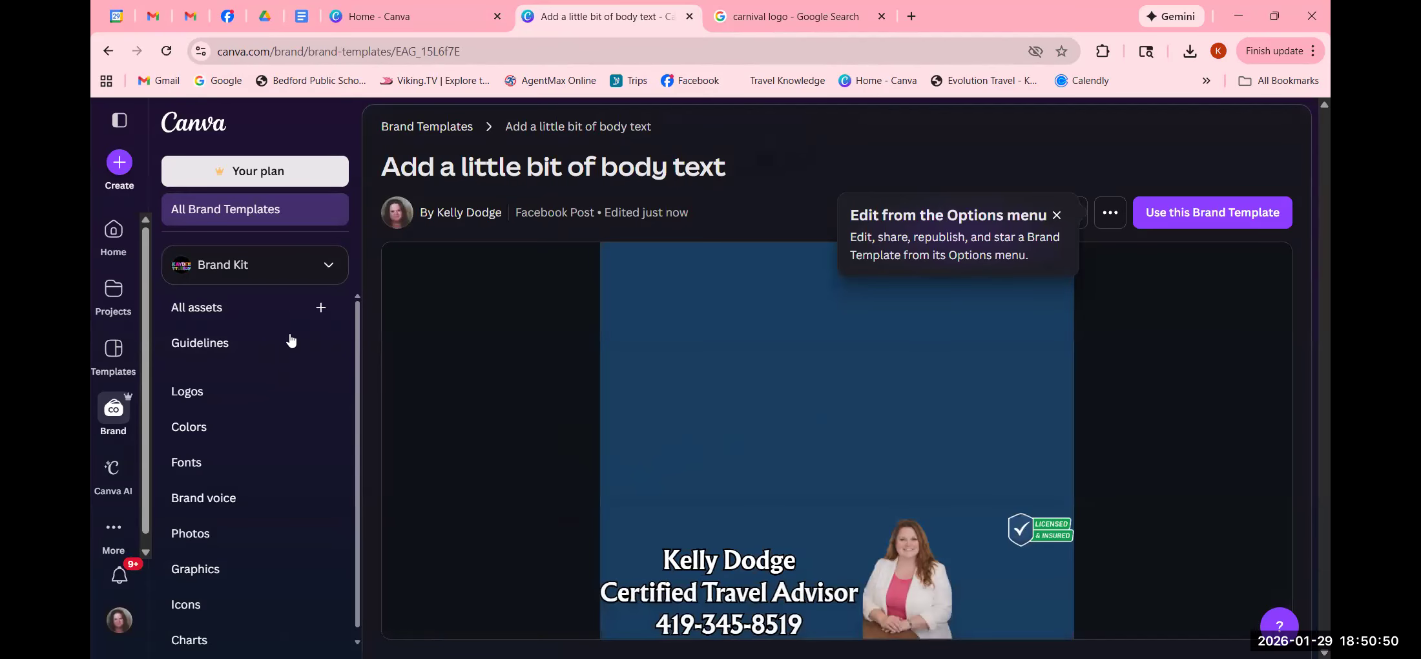
{"action": "left_click", "coordinate": [108, 230]}
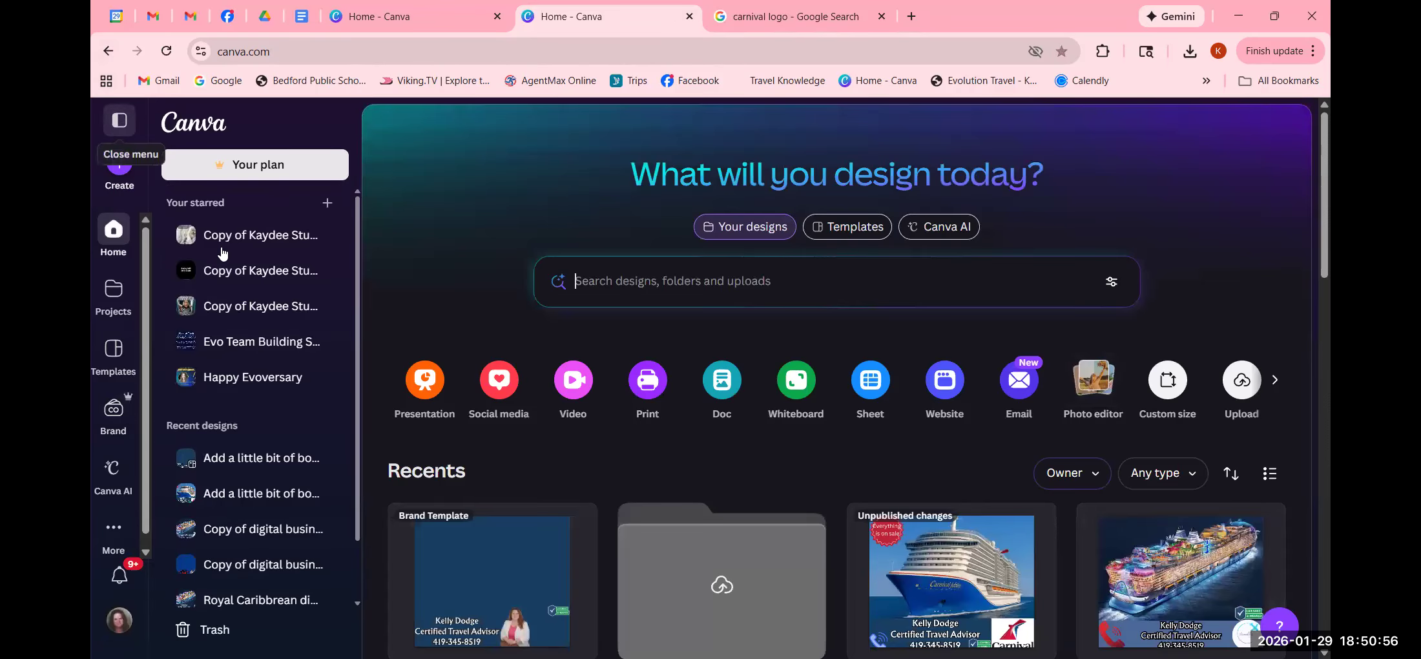
{"action": "left_click", "coordinate": [115, 413]}
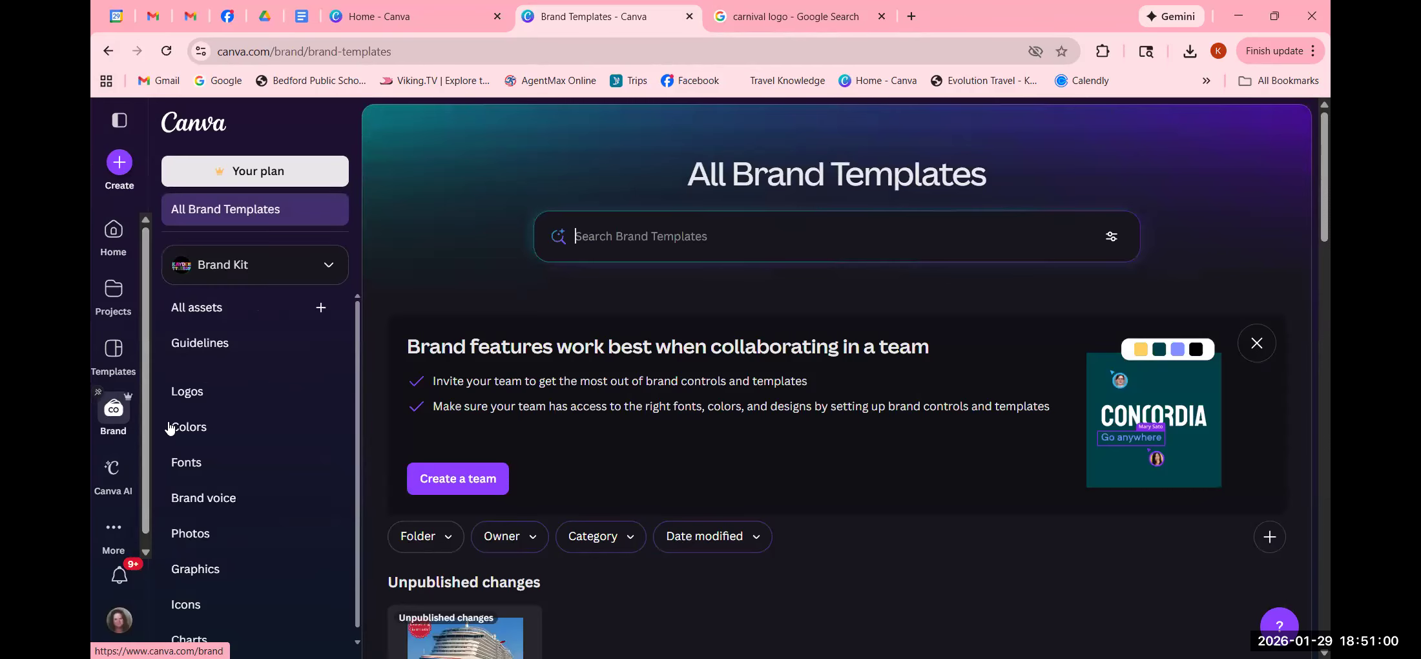
{"action": "scroll", "coordinate": [446, 543], "scroll_direction": "down", "scroll_amount": 5}
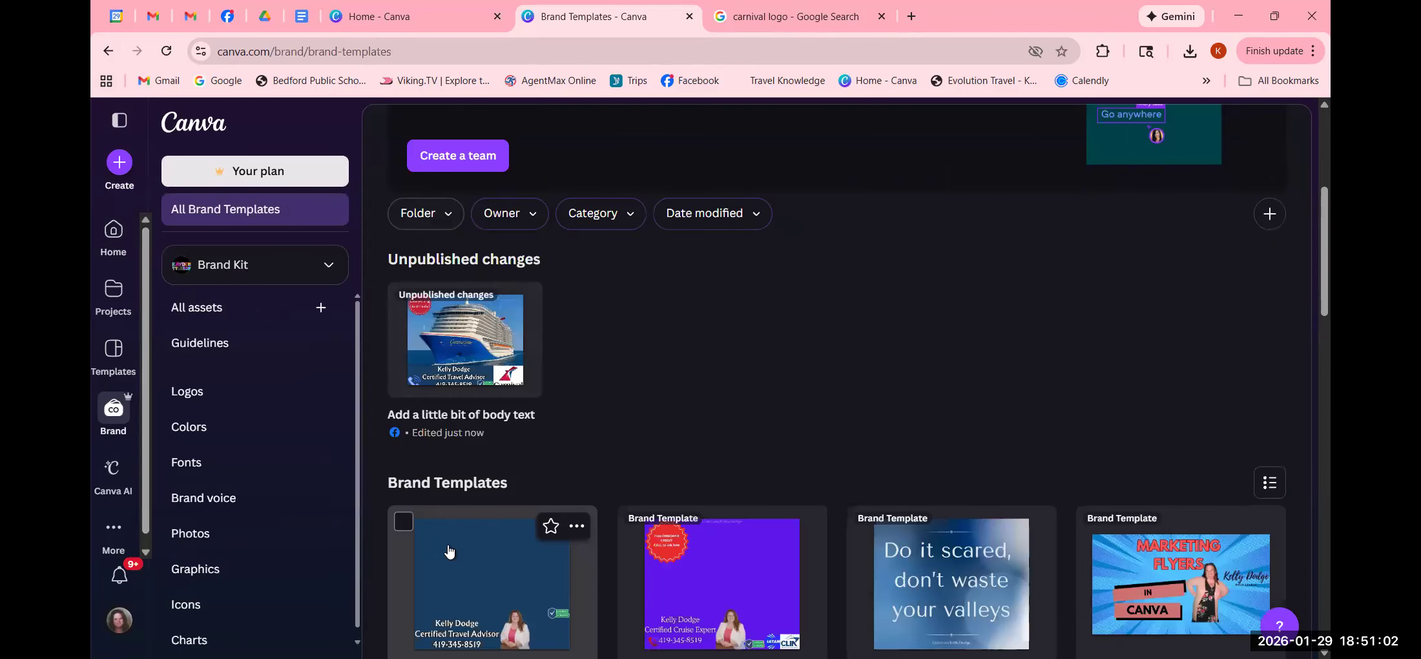
{"action": "scroll", "coordinate": [450, 550], "scroll_direction": "down", "scroll_amount": 4}
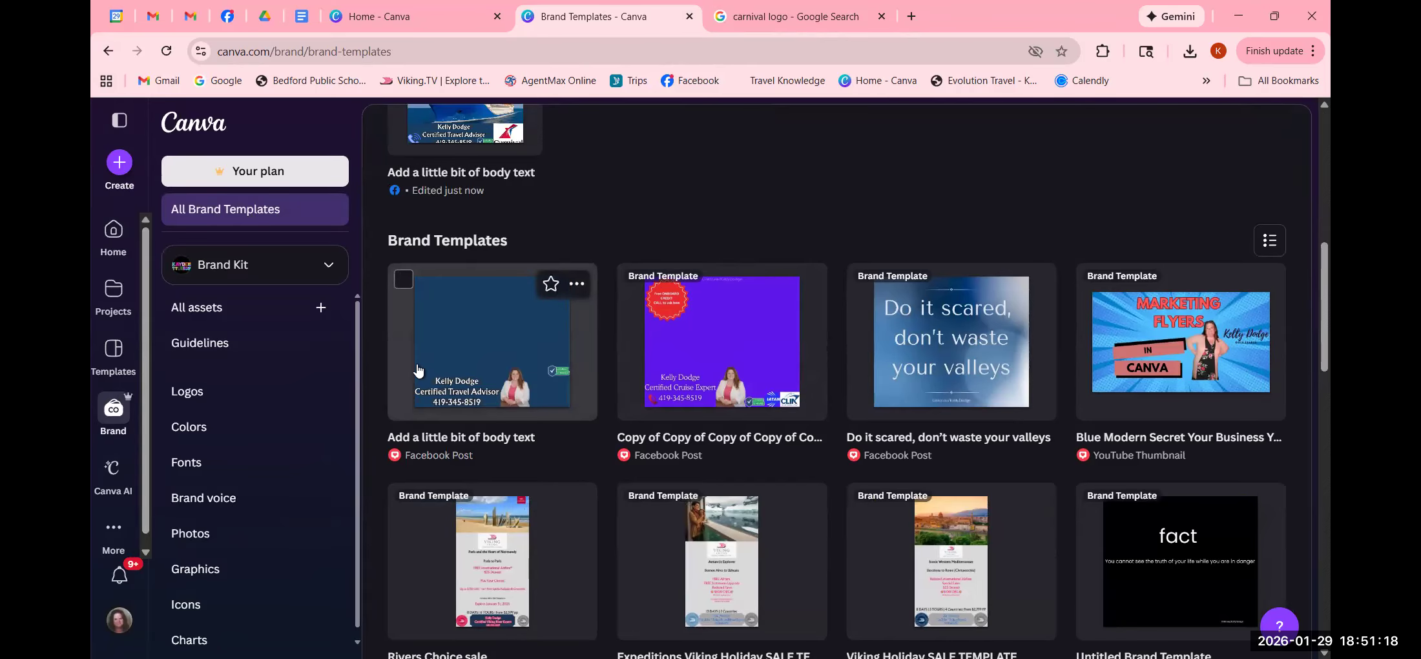
{"action": "left_click", "coordinate": [578, 287]}
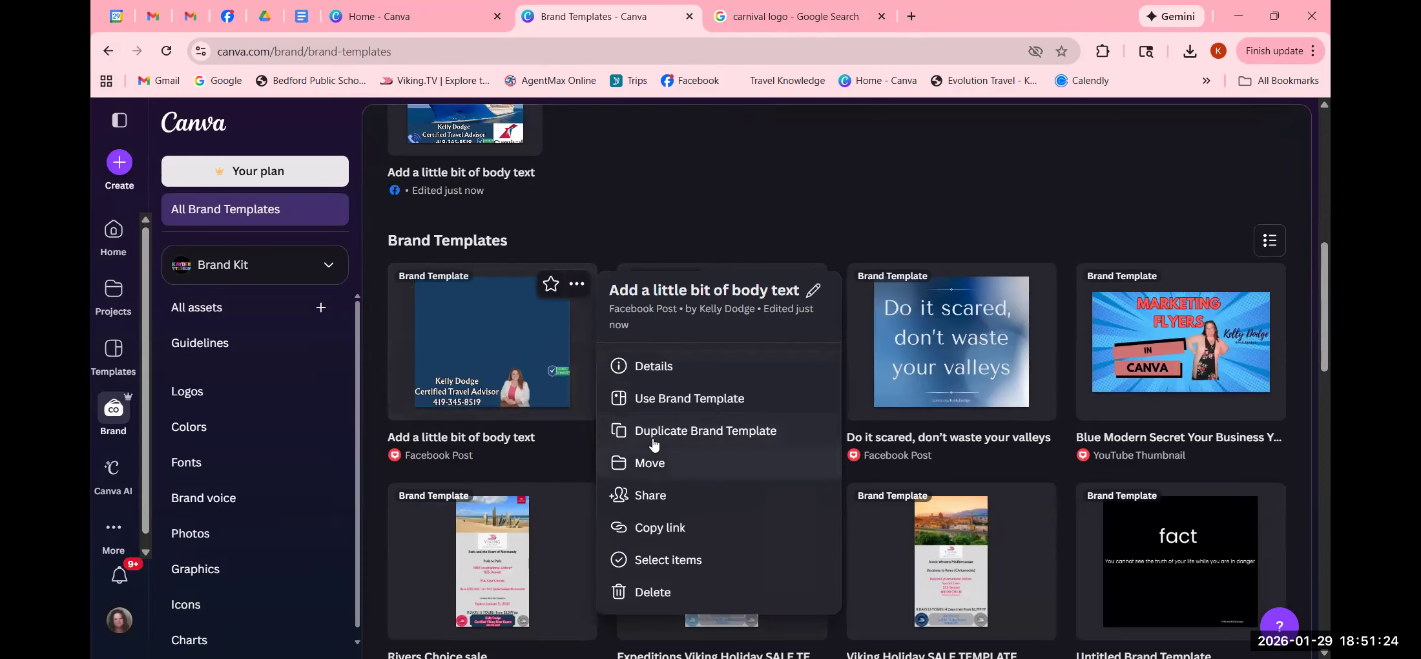
{"action": "left_click", "coordinate": [673, 399]}
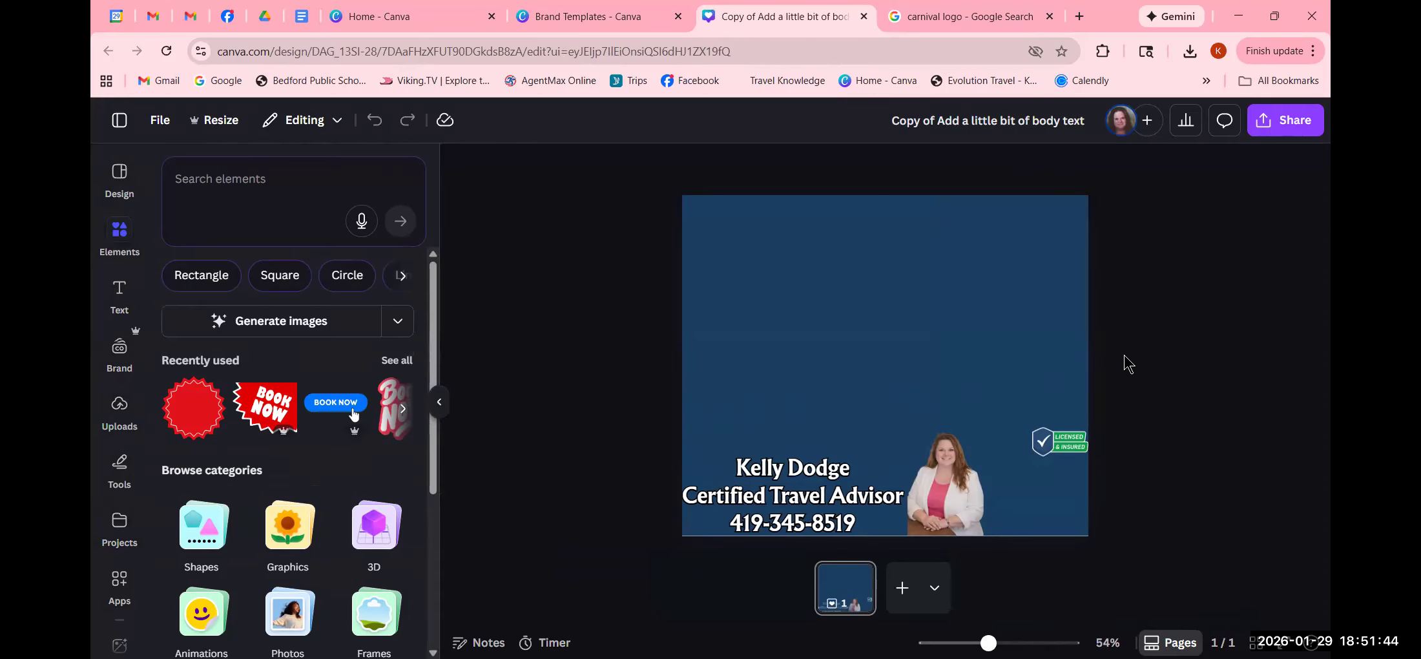
- Search Google Images for 'royal caribbean newest ship'
{"action": "left_click", "coordinate": [934, 16]}
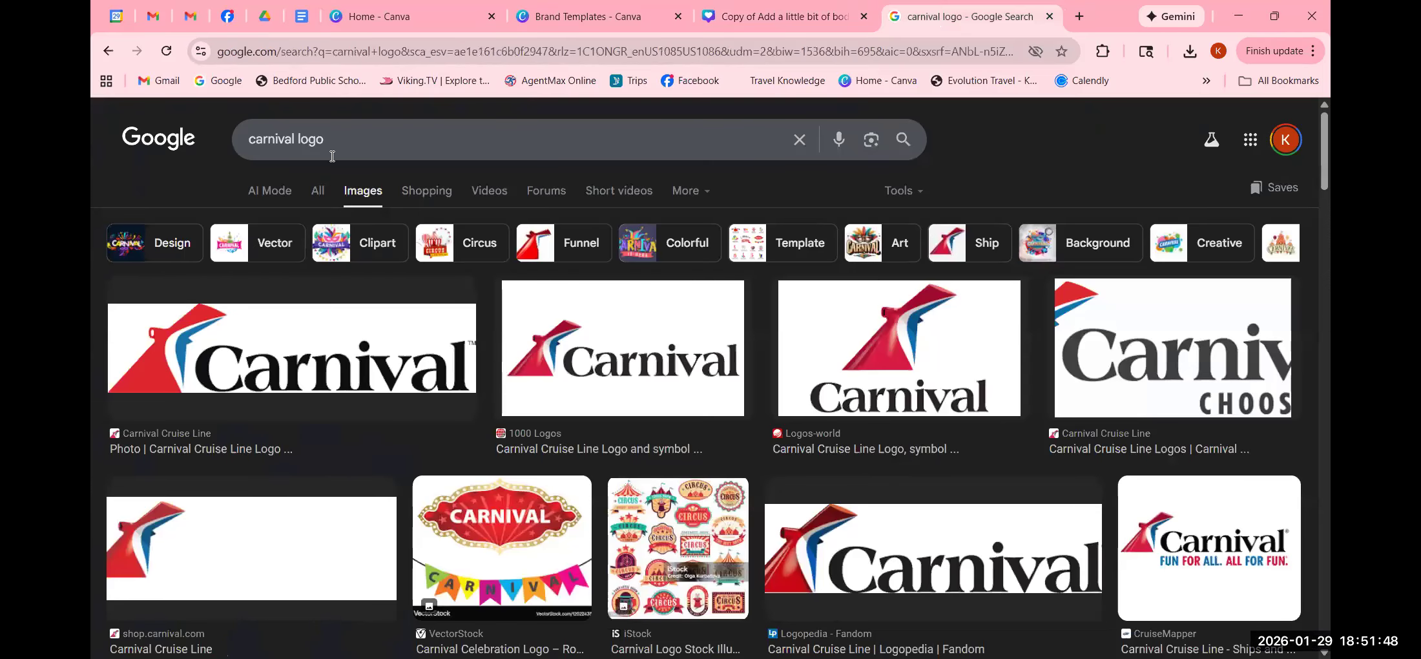
{"action": "left_click", "coordinate": [799, 139]}
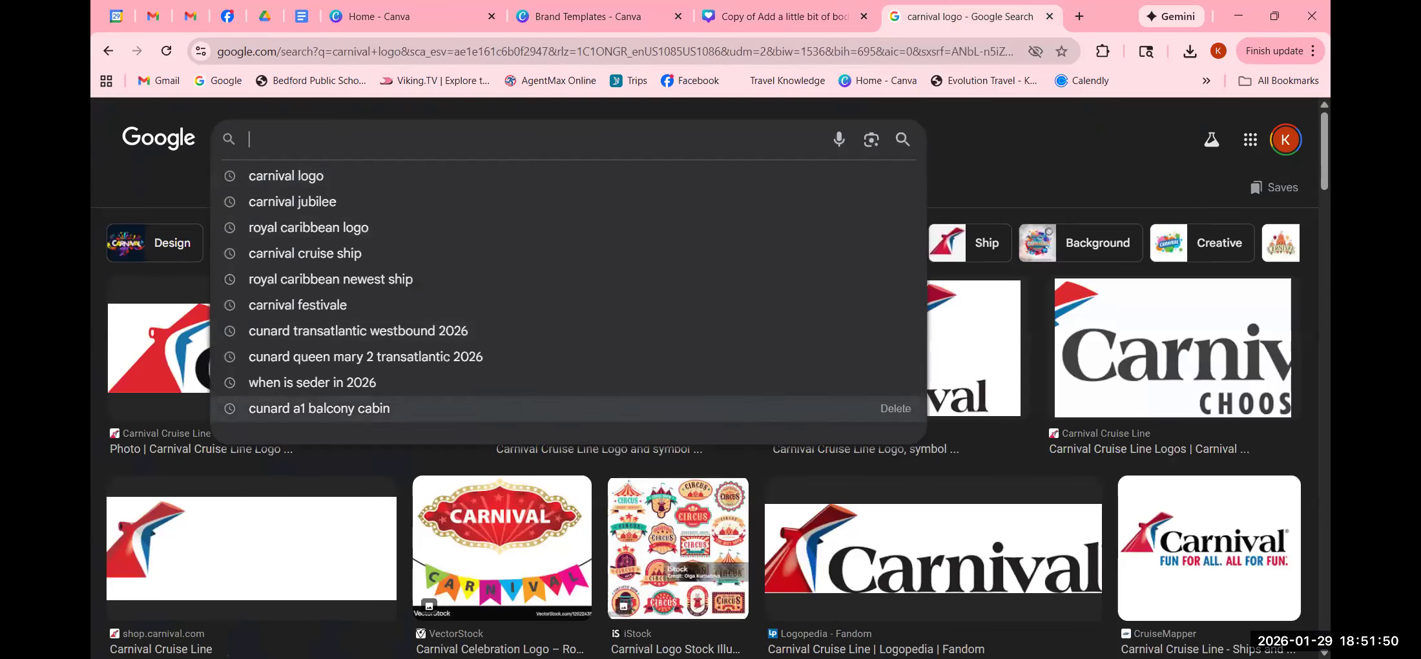
{"action": "type", "text": "royal "}
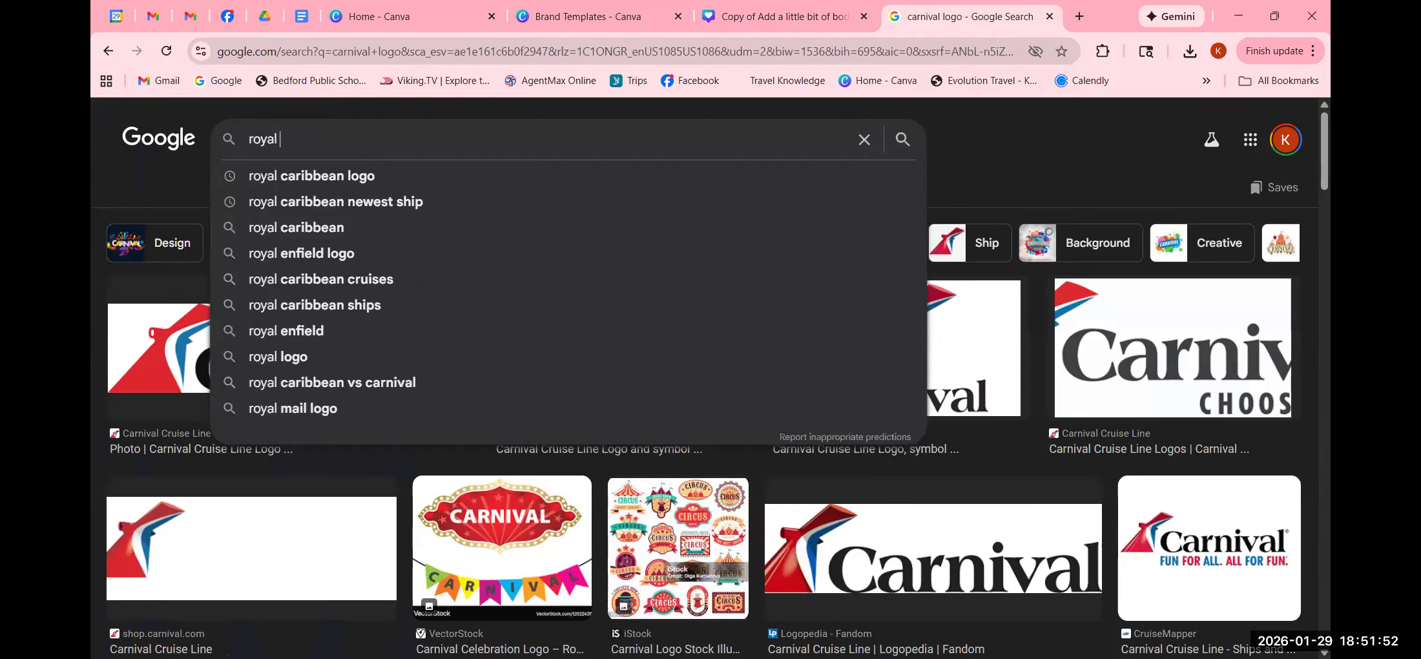
{"action": "type", "text": "caribbea"}
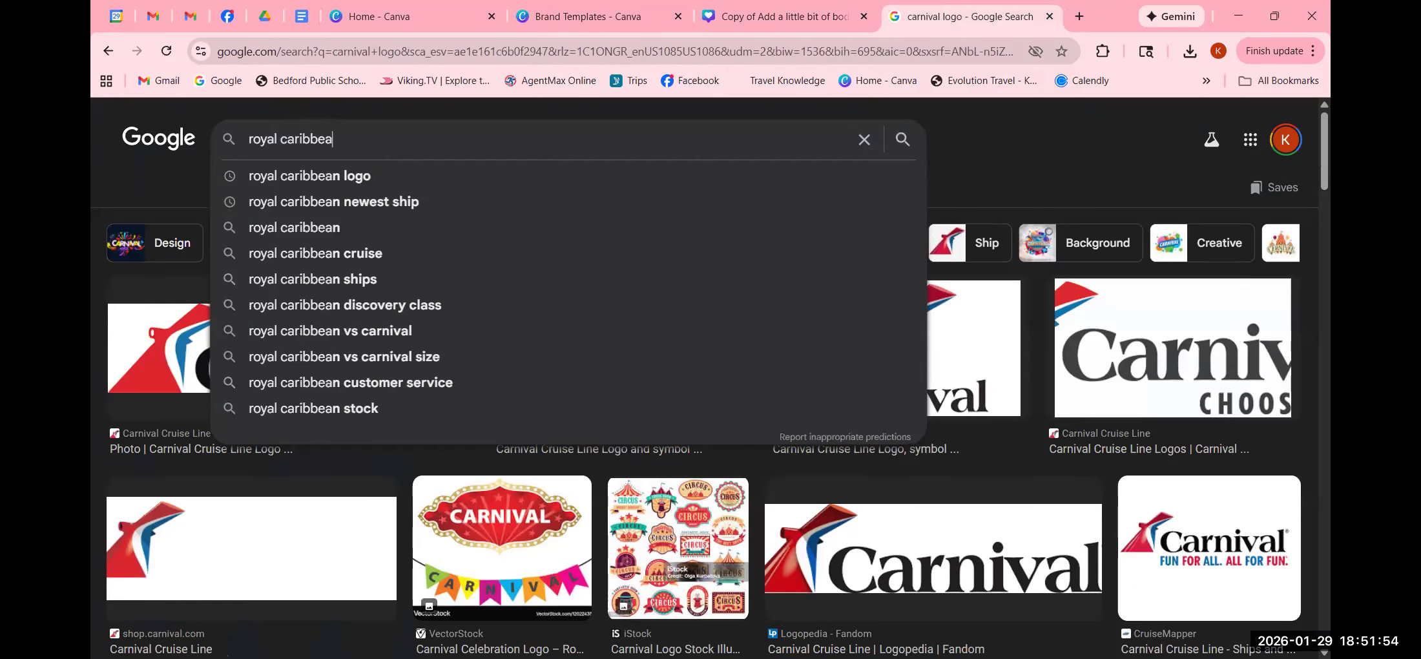
{"action": "left_click", "coordinate": [306, 211]}
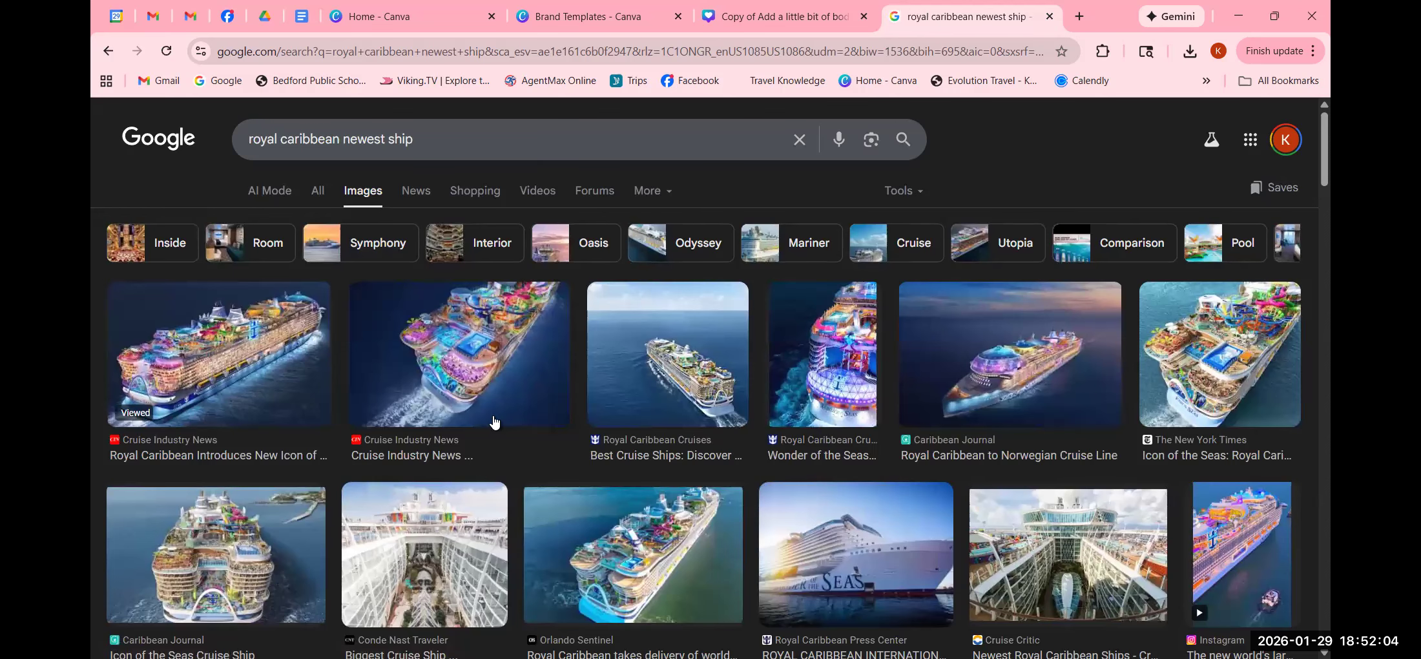
{"action": "scroll", "coordinate": [494, 423], "scroll_direction": "down", "scroll_amount": 1}
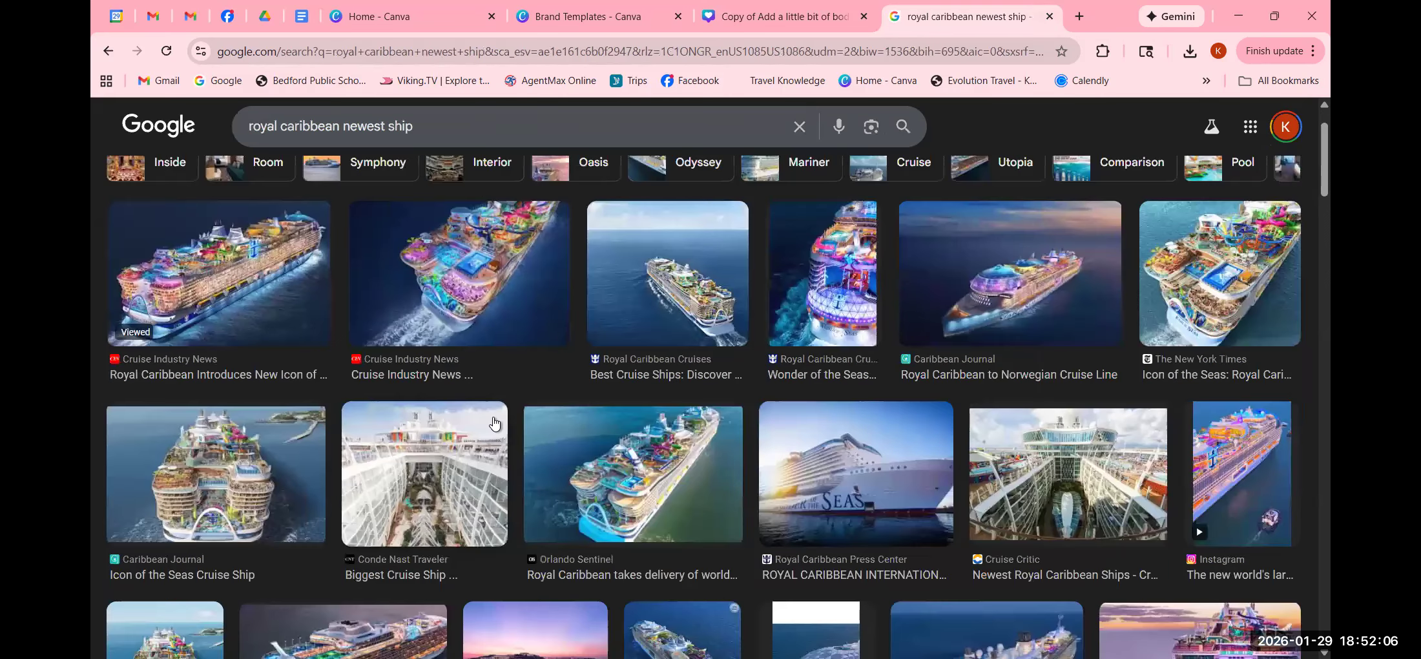
{"action": "scroll", "coordinate": [259, 378], "scroll_direction": "up", "scroll_amount": 1}
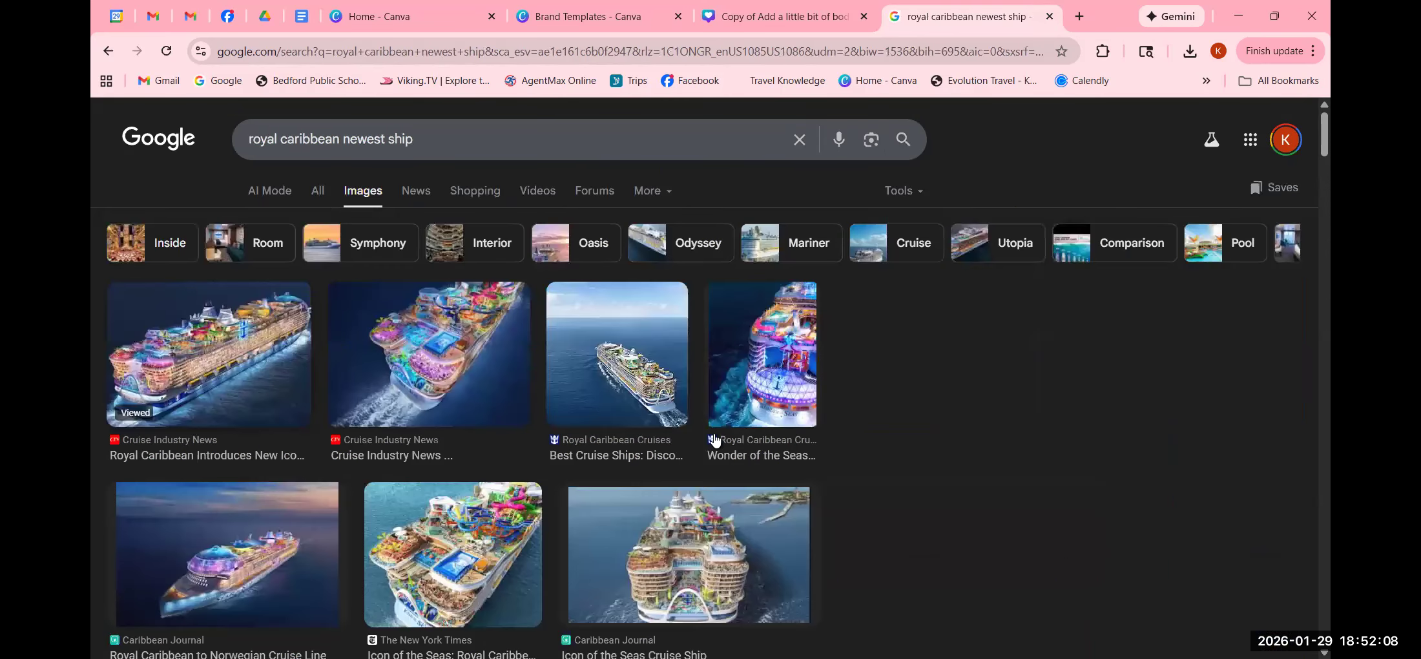
- Copy the first result, the Icon of the Seas photo, to the clipboard
{"action": "left_click", "coordinate": [274, 381]}
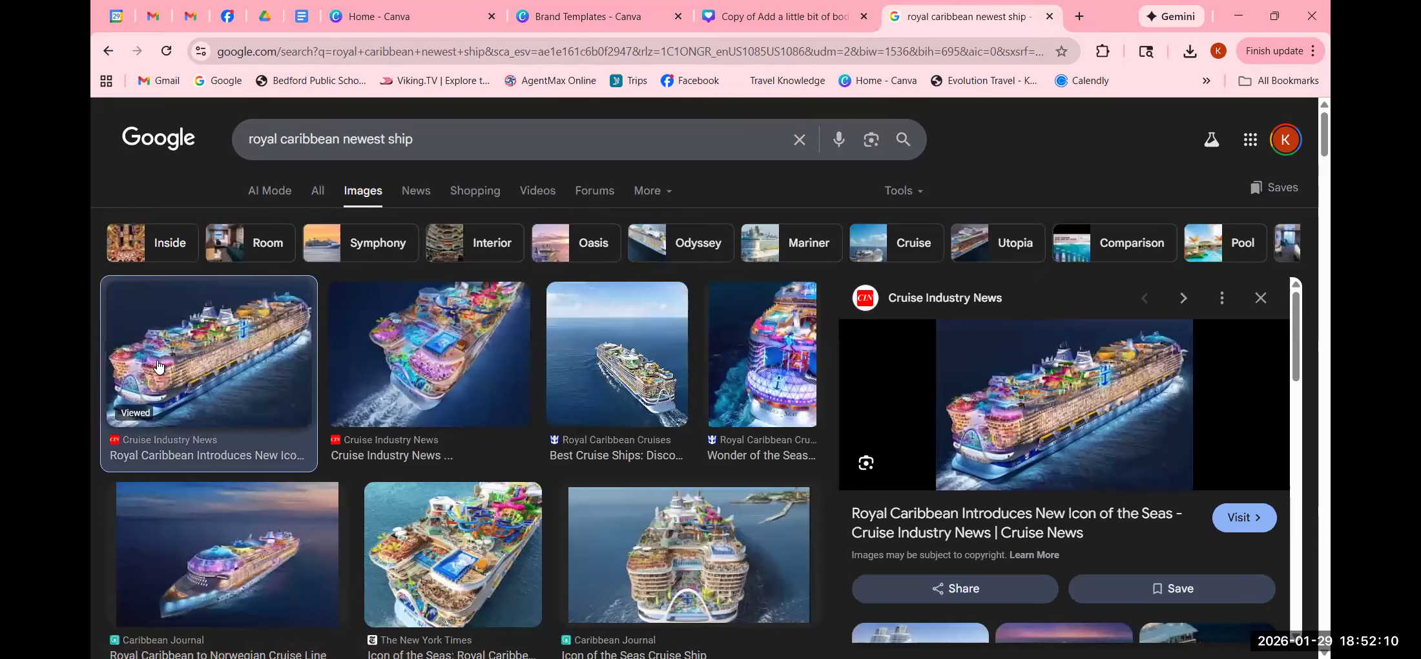
{"action": "right_click", "coordinate": [1064, 412]}
{"action": "left_click", "coordinate": [1130, 516]}
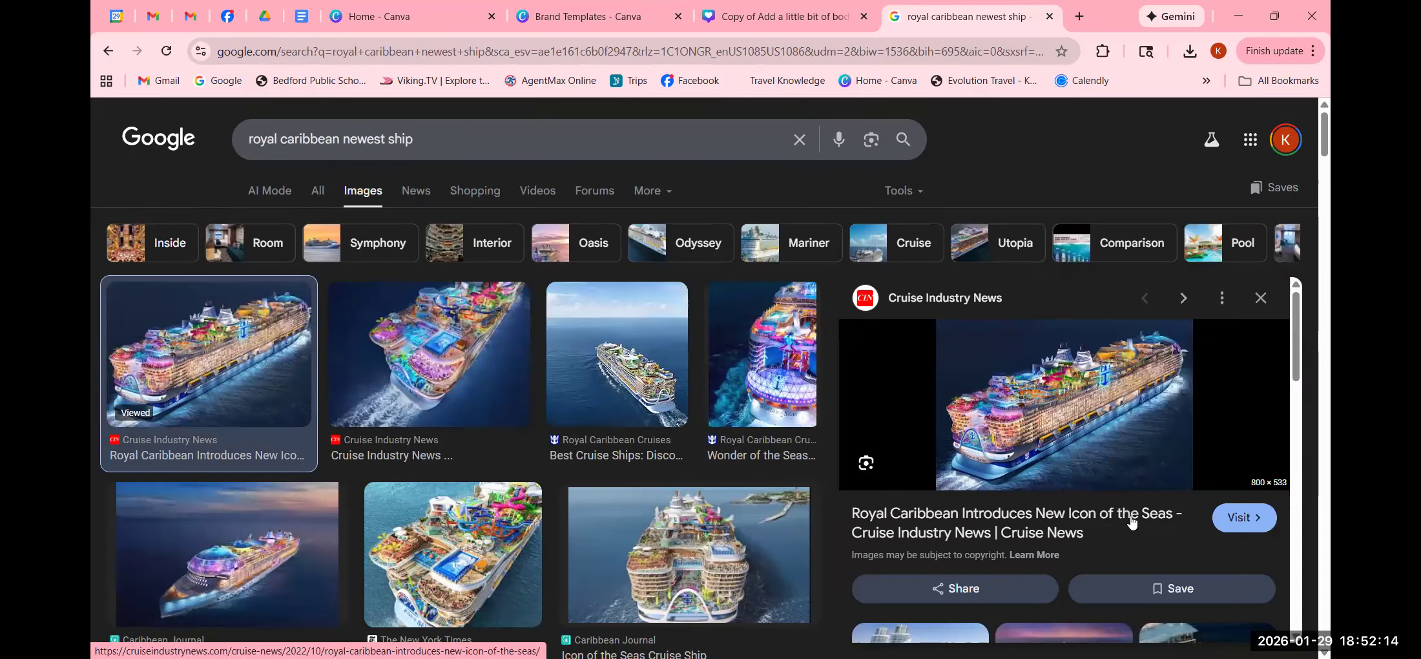
- Paste the copied Icon of the Seas photo into the new Canva design
{"action": "left_click", "coordinate": [786, 18]}
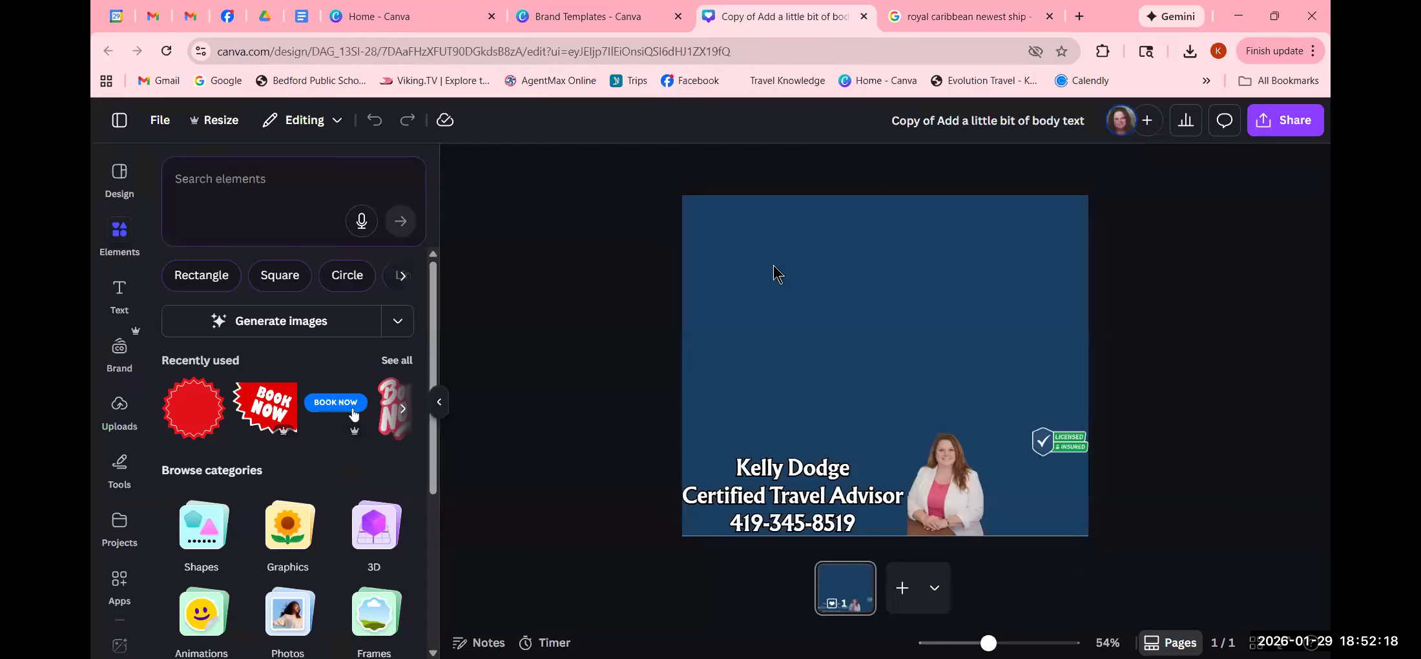
{"action": "right_click", "coordinate": [775, 273]}
{"action": "left_click", "coordinate": [827, 331]}
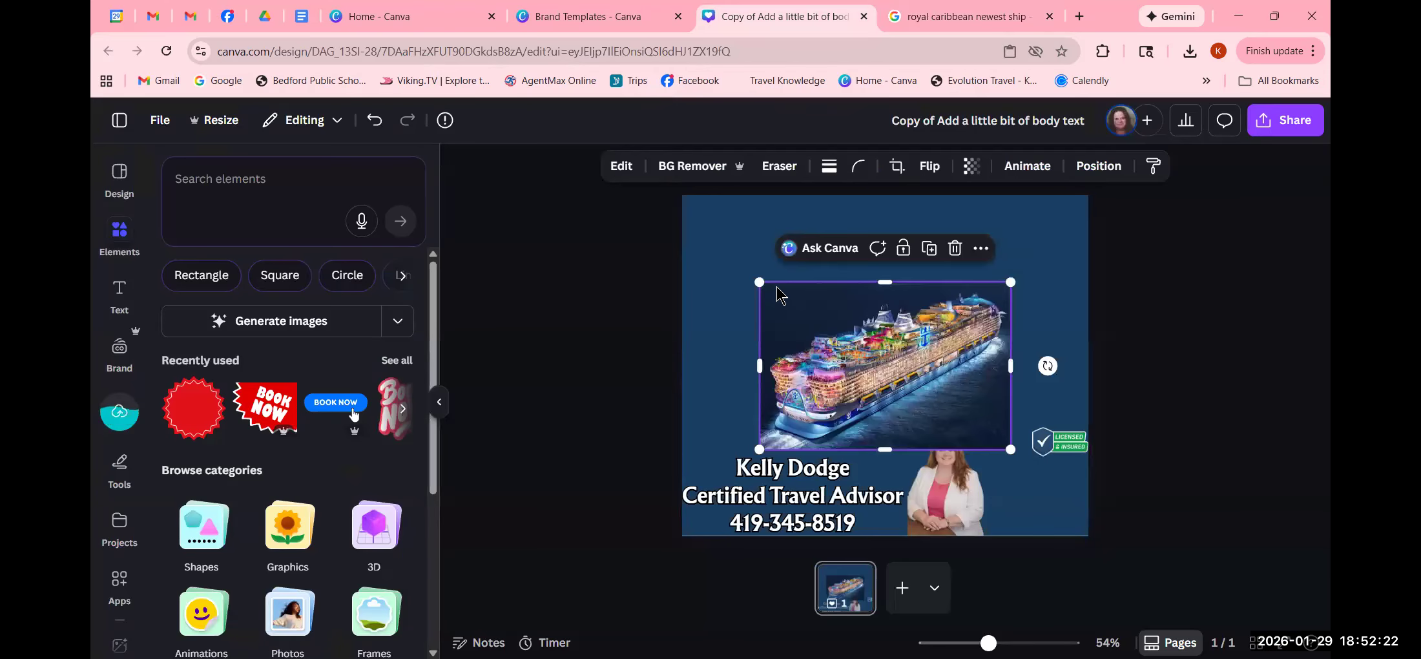
- Stretch the ship photo across the full page width, ending just above the name block
{"action": "left_click_drag", "start_coordinate": [759, 282], "coordinate": [669, 242]}
{"action": "left_click_drag", "start_coordinate": [1039, 232], "coordinate": [1120, 234]}
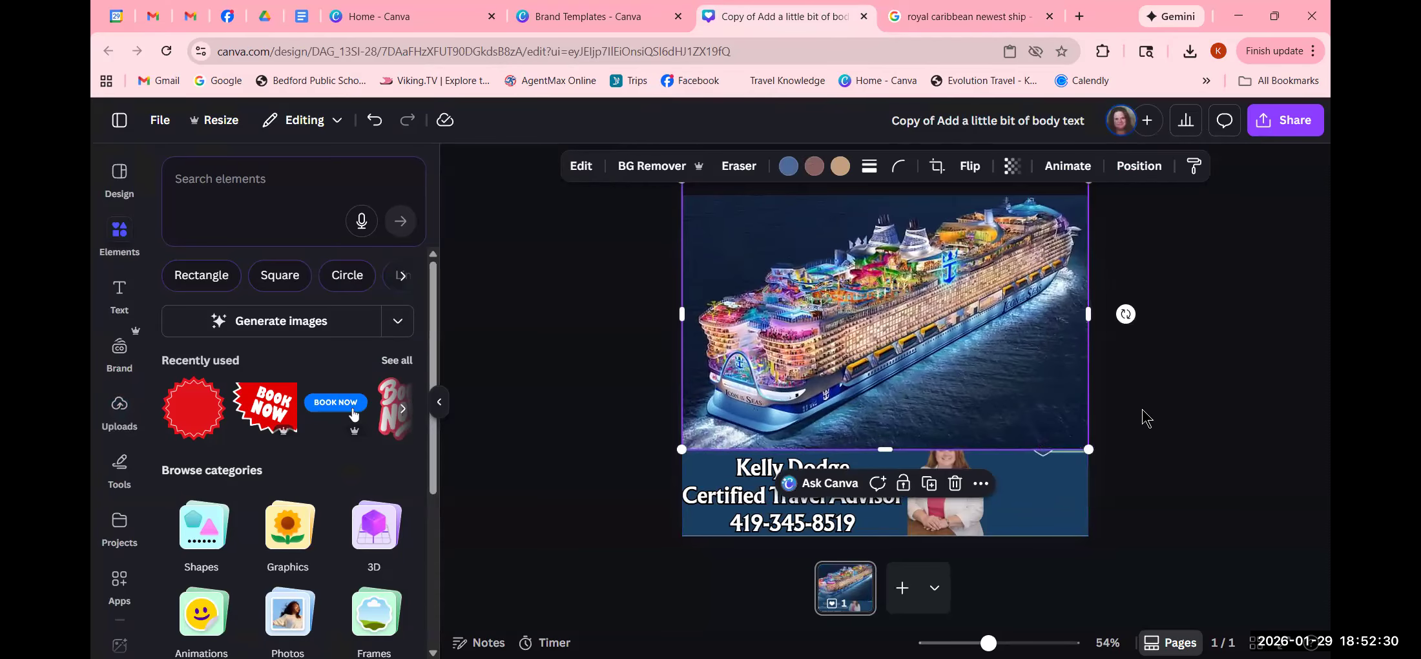
{"action": "left_click_drag", "start_coordinate": [879, 450], "coordinate": [885, 436]}
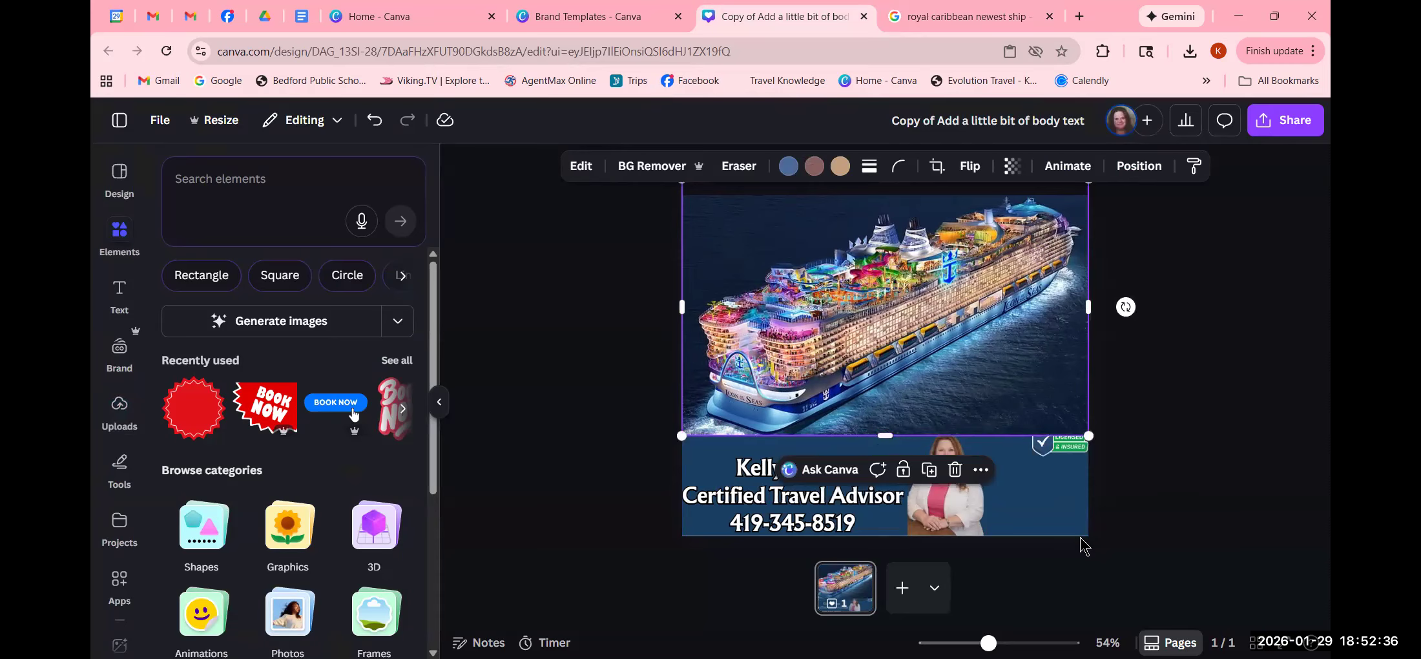
{"action": "left_click_drag", "start_coordinate": [988, 642], "coordinate": [965, 643]}
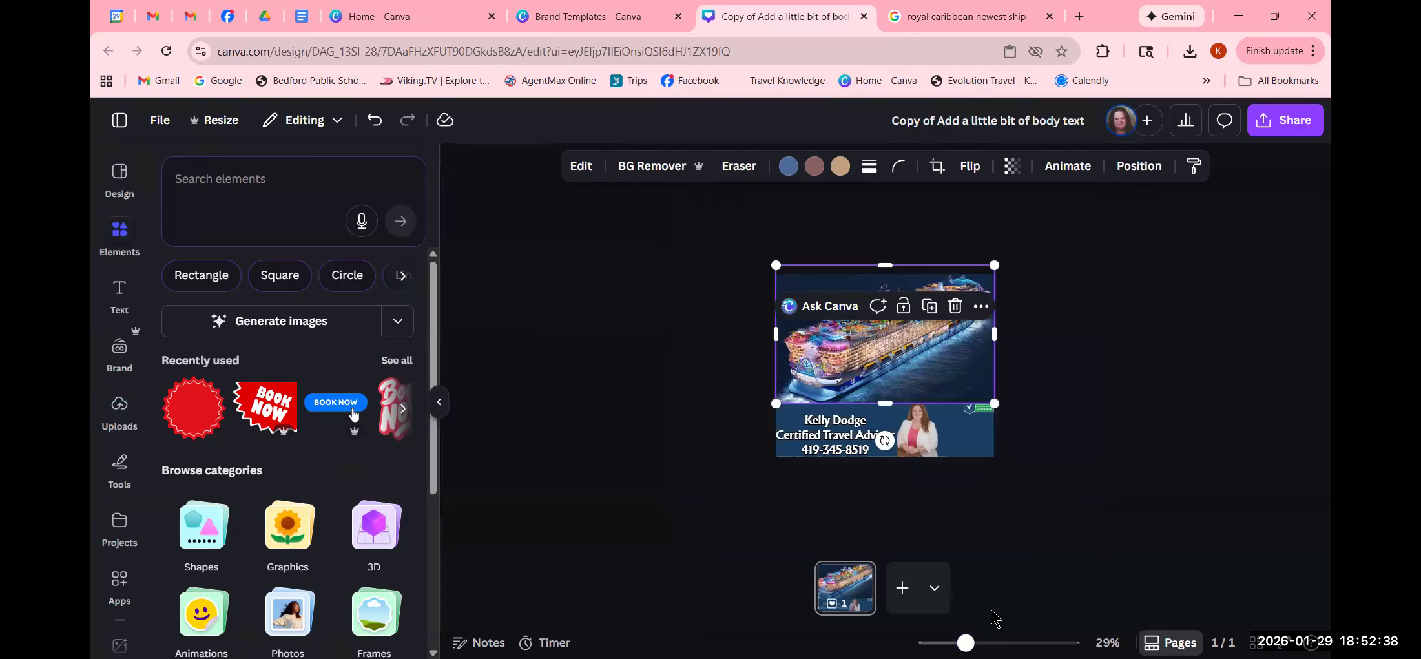
{"action": "left_click", "coordinate": [1133, 478]}
{"action": "left_click", "coordinate": [896, 351]}
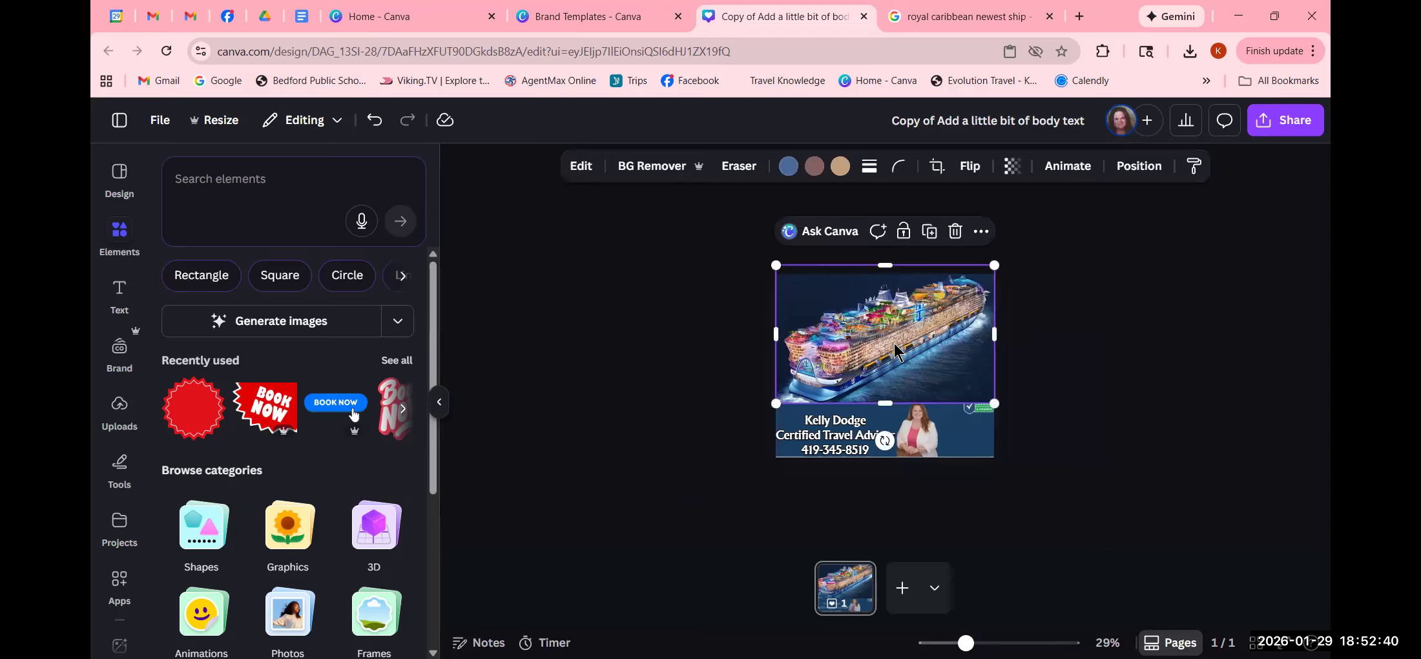
{"action": "left_click_drag", "start_coordinate": [881, 265], "coordinate": [883, 272]}
{"action": "left_click", "coordinate": [1159, 359]}
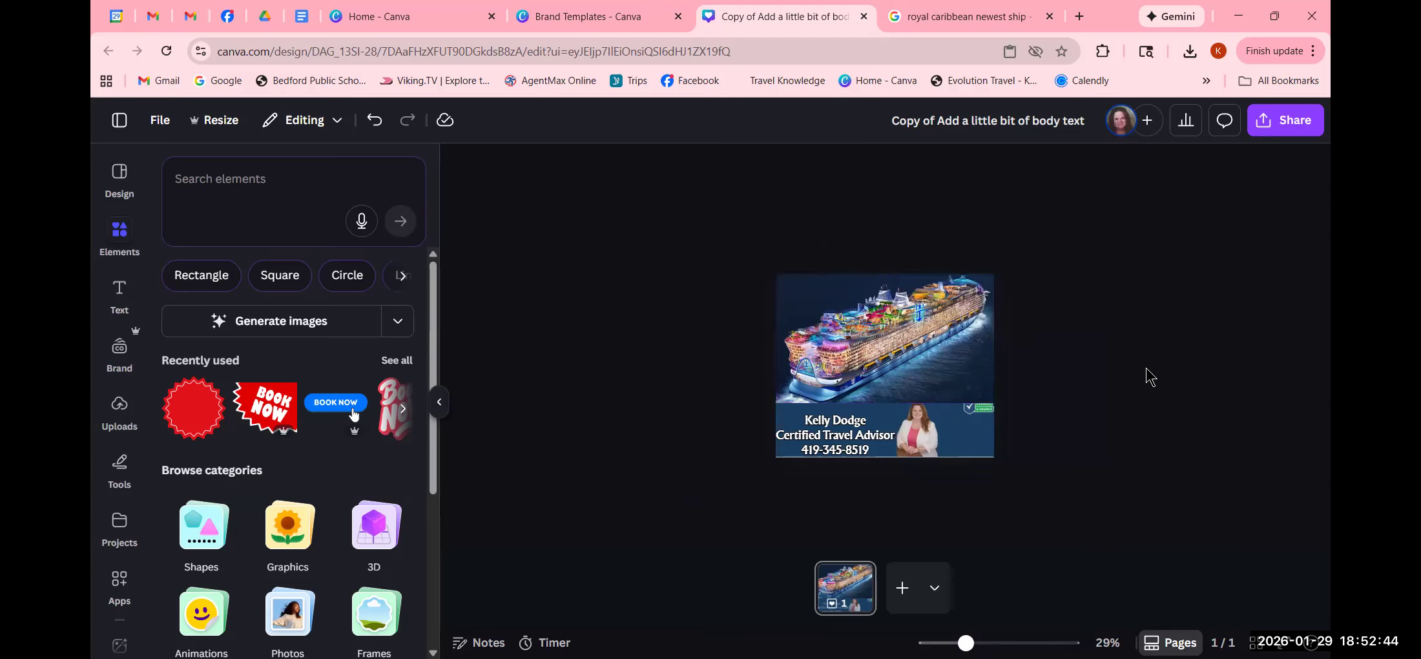
- Shift the ship photo up so it sits centred across the top of the page
{"action": "left_click", "coordinate": [985, 419]}
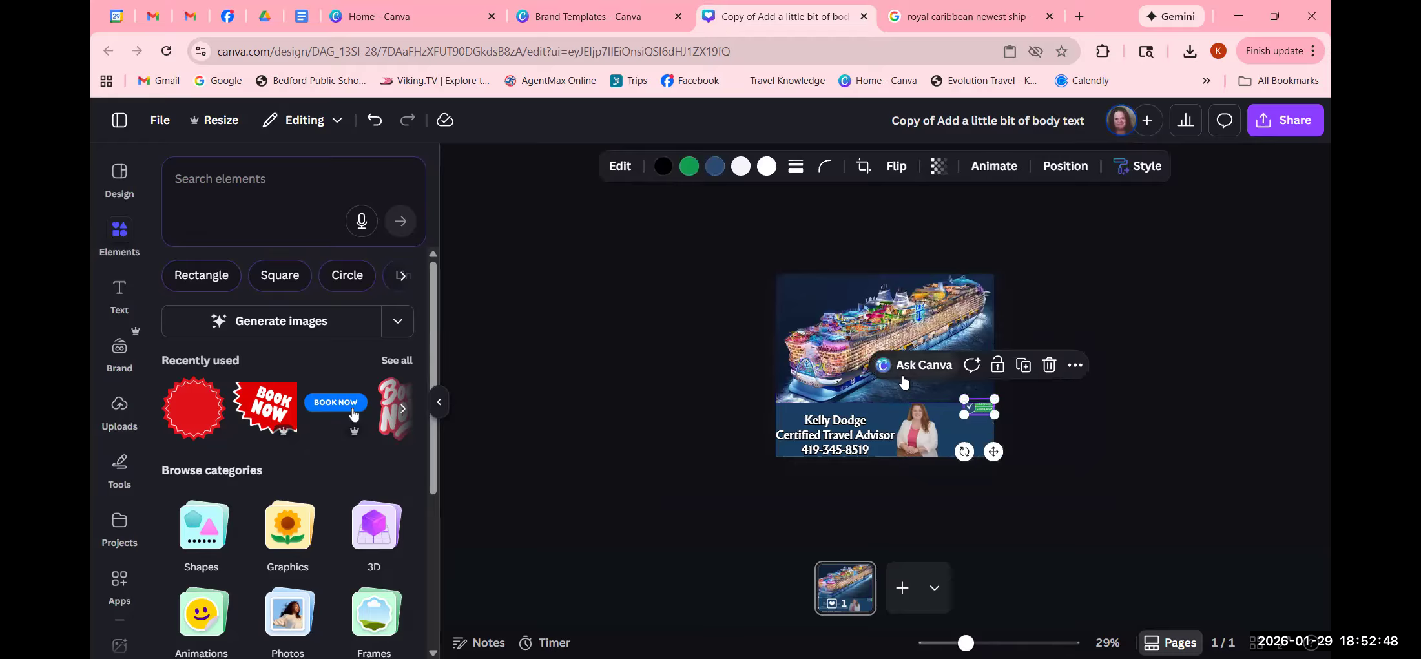
{"action": "left_click_drag", "start_coordinate": [901, 392], "coordinate": [902, 381]}
{"action": "left_click", "coordinate": [1033, 416]}
{"action": "left_click", "coordinate": [990, 416]}
{"action": "left_click", "coordinate": [1152, 450]}
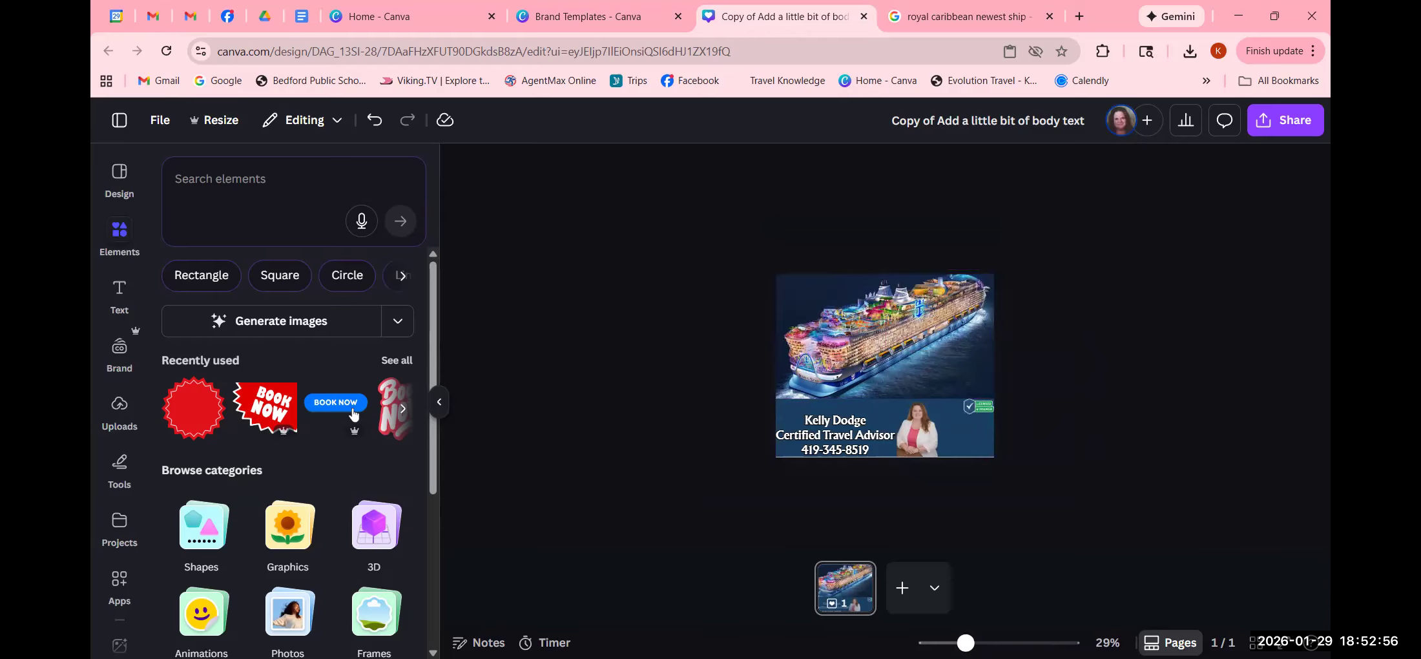
{"action": "mouse_move", "coordinate": [965, 643]}
{"action": "left_mouse_down"}
{"action": "mouse_move", "coordinate": [1014, 642]}
{"action": "mouse_move", "coordinate": [990, 643]}
{"action": "left_mouse_up"}
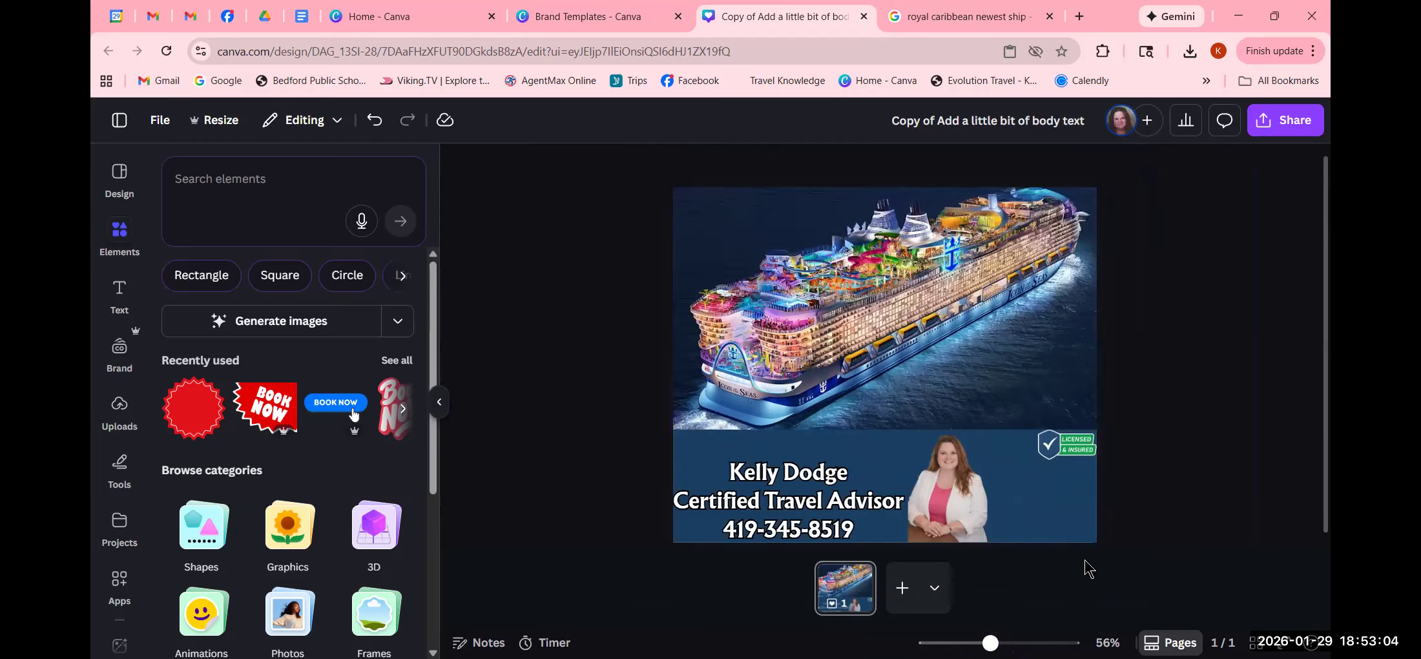
{"action": "left_click", "coordinate": [1059, 525]}
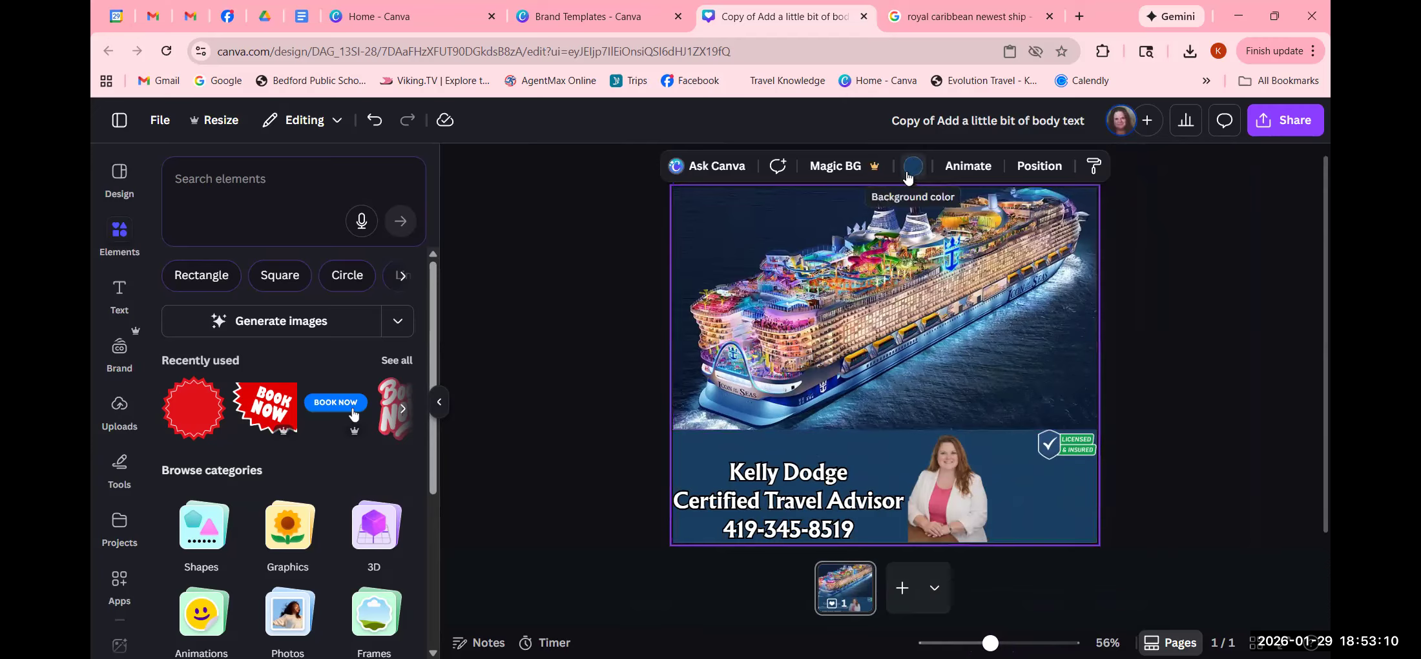
- Set the background to the navy photo colour and raise the name, title and phone block slightly
{"action": "left_click", "coordinate": [913, 169]}
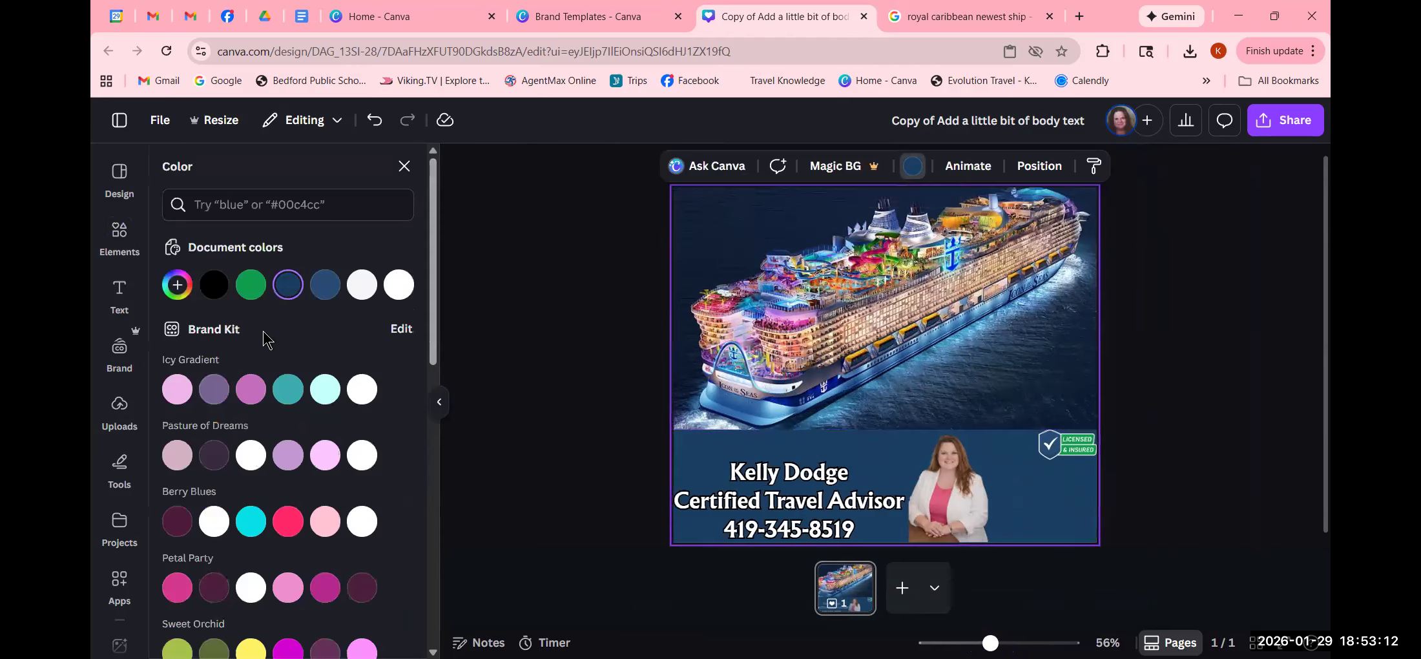
{"action": "scroll", "coordinate": [263, 331], "scroll_direction": "down", "scroll_amount": 9}
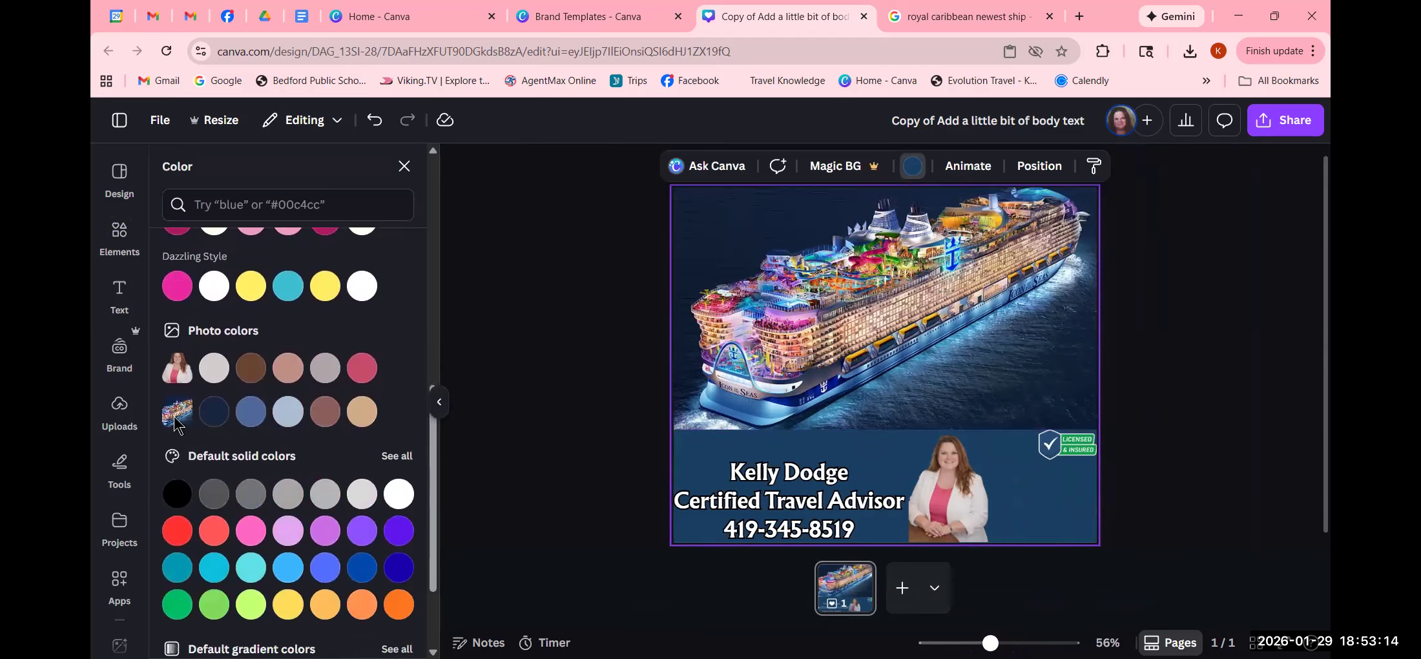
{"action": "left_click", "coordinate": [215, 416]}
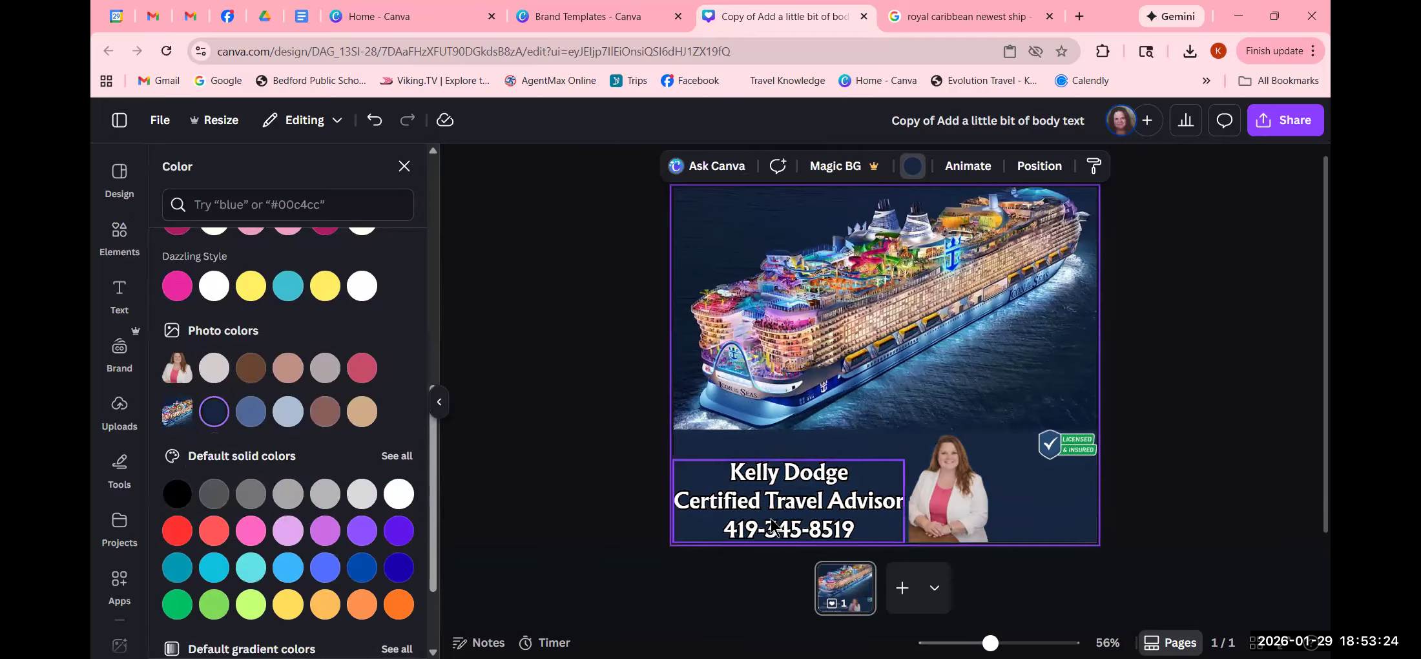
{"action": "left_click_drag", "start_coordinate": [772, 518], "coordinate": [774, 511]}
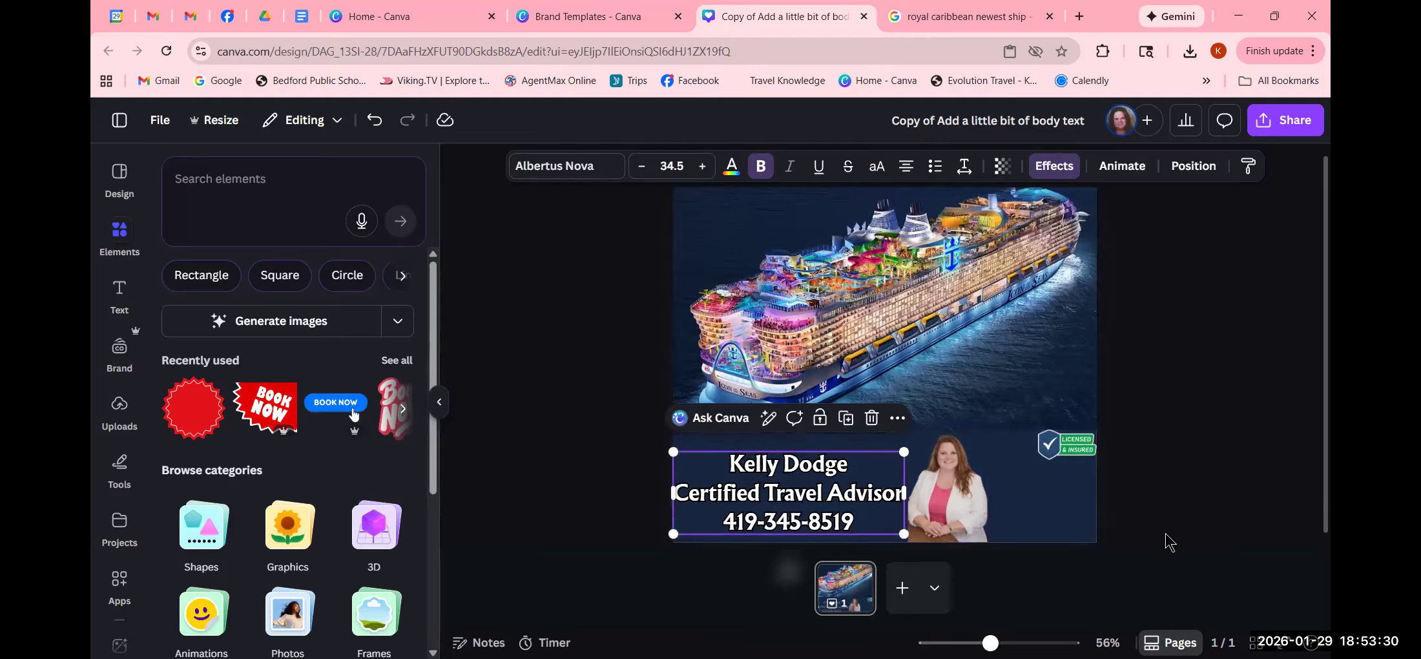
{"action": "left_click", "coordinate": [1162, 541]}
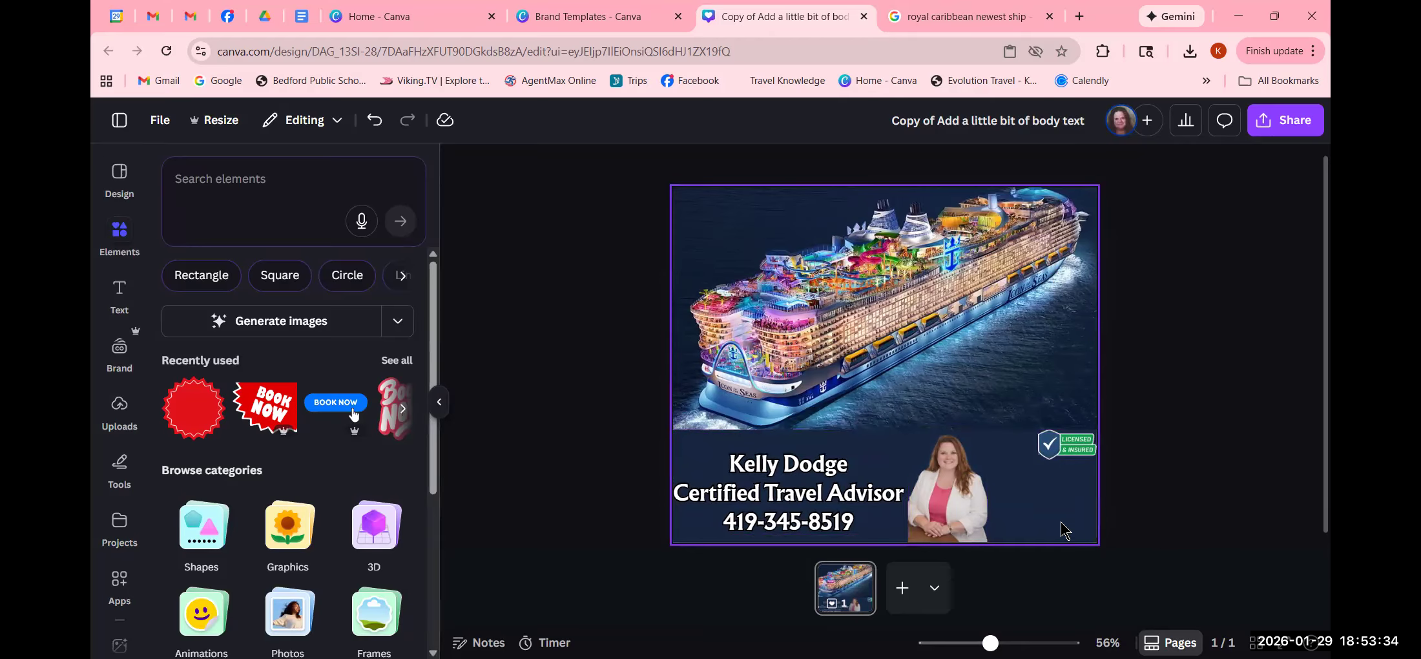
- Change the Google Images search to 'royal caribbean logo' and browse the results
{"action": "left_click", "coordinate": [942, 15]}
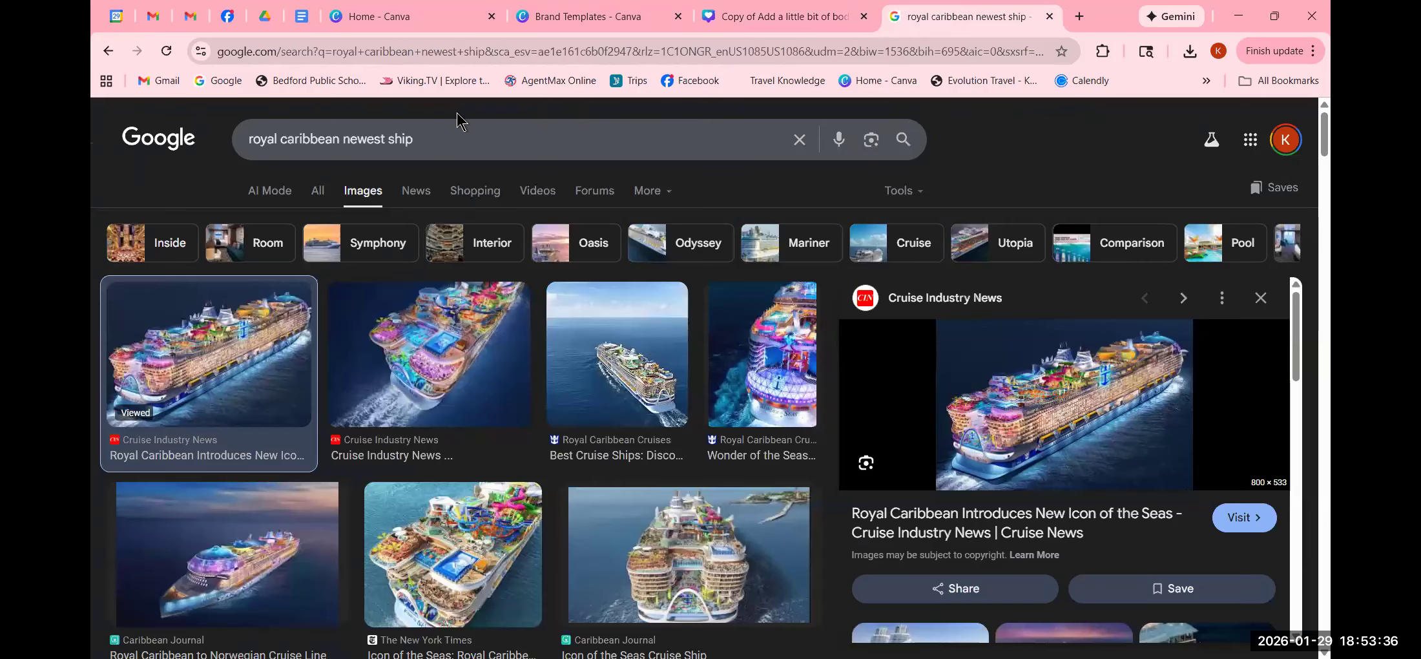
{"action": "left_click", "coordinate": [447, 134]}
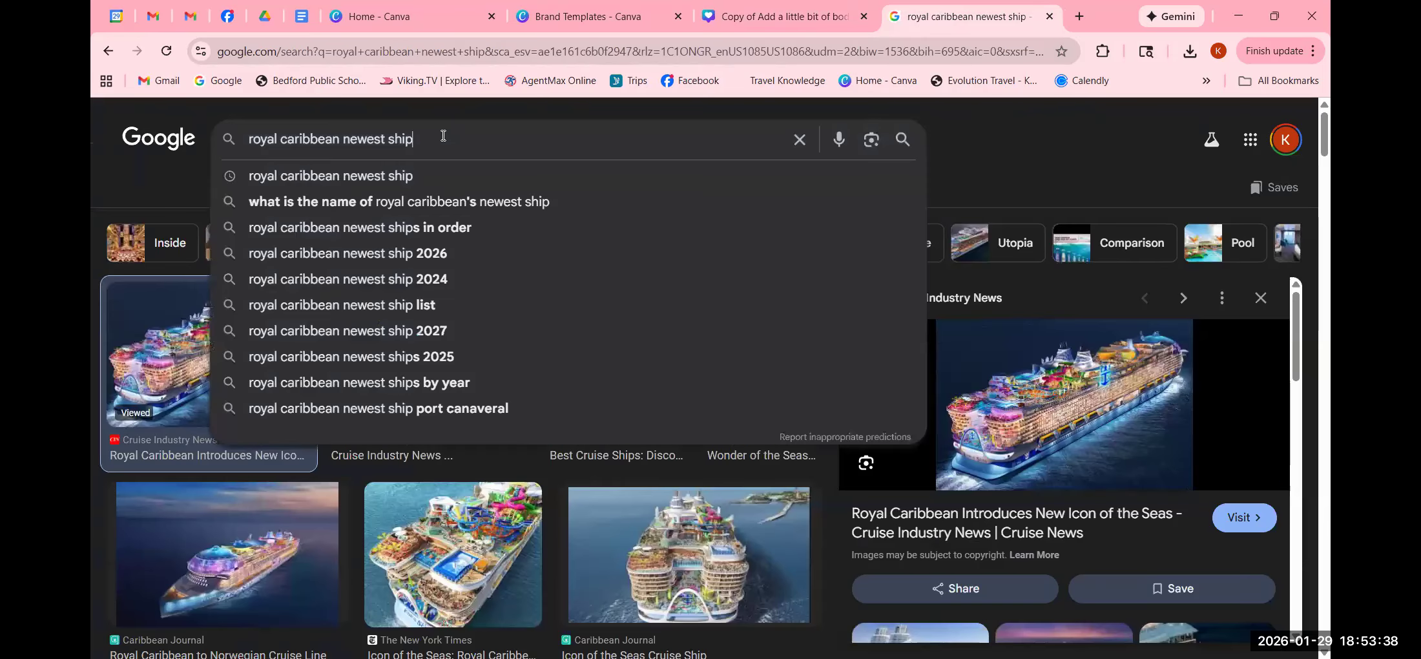
{"action": "key", "text": "BackSpace"}
{"action": "key", "text": "BackSpace"}
{"action": "key", "text": "BackSpace"}
{"action": "key", "text": "BackSpace"}
{"action": "key", "text": "BackSpace"}
{"action": "key", "text": "BackSpace"}
{"action": "key", "text": "BackSpace"}
{"action": "key", "text": "BackSpace"}
{"action": "key", "text": "BackSpace"}
{"action": "key", "text": "BackSpace"}
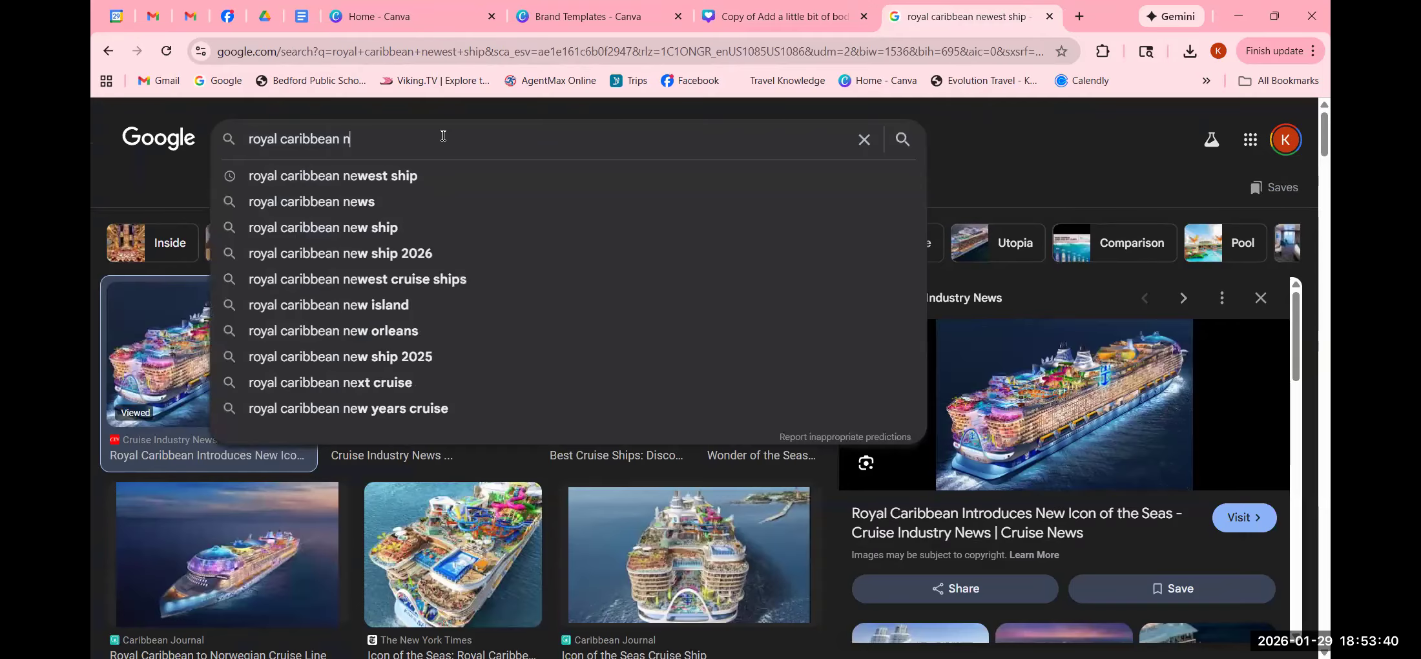
{"action": "key", "text": "BackSpace"}
{"action": "left_click", "coordinate": [400, 209]}
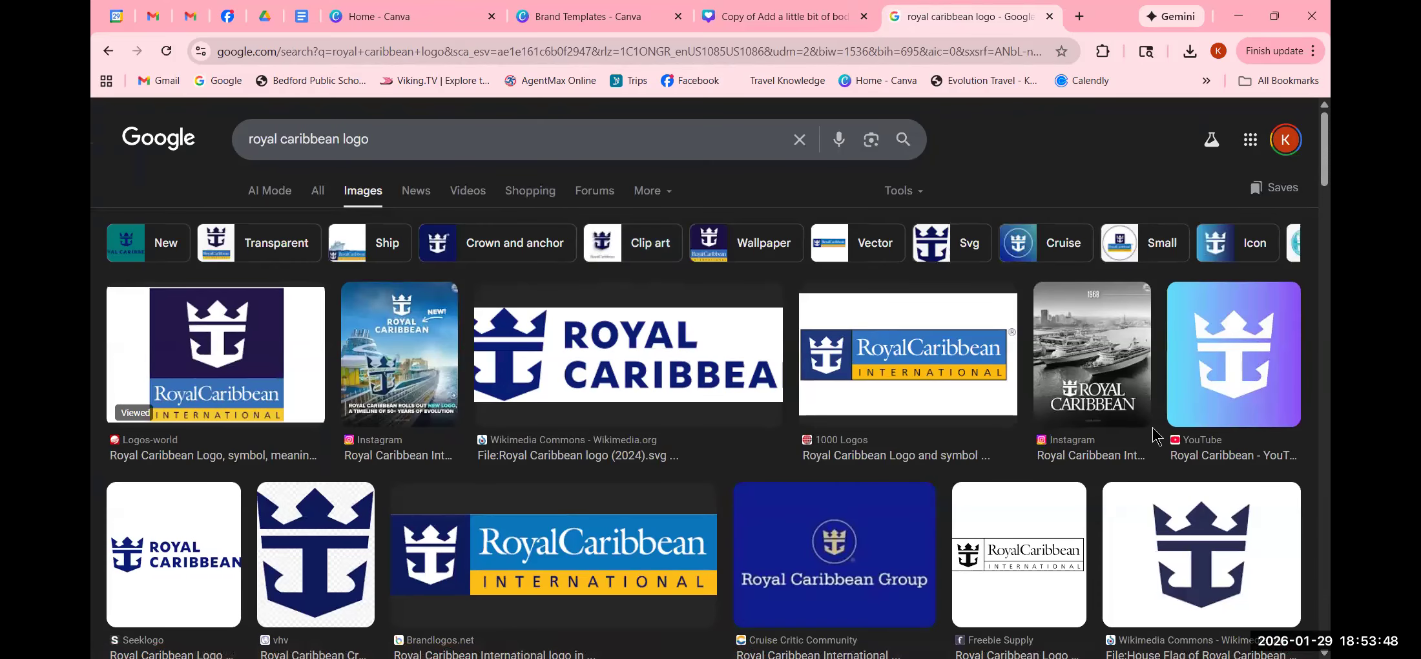
{"action": "scroll", "coordinate": [1130, 499], "scroll_direction": "down", "scroll_amount": 2}
{"action": "scroll", "coordinate": [1130, 502], "scroll_direction": "down", "scroll_amount": 3}
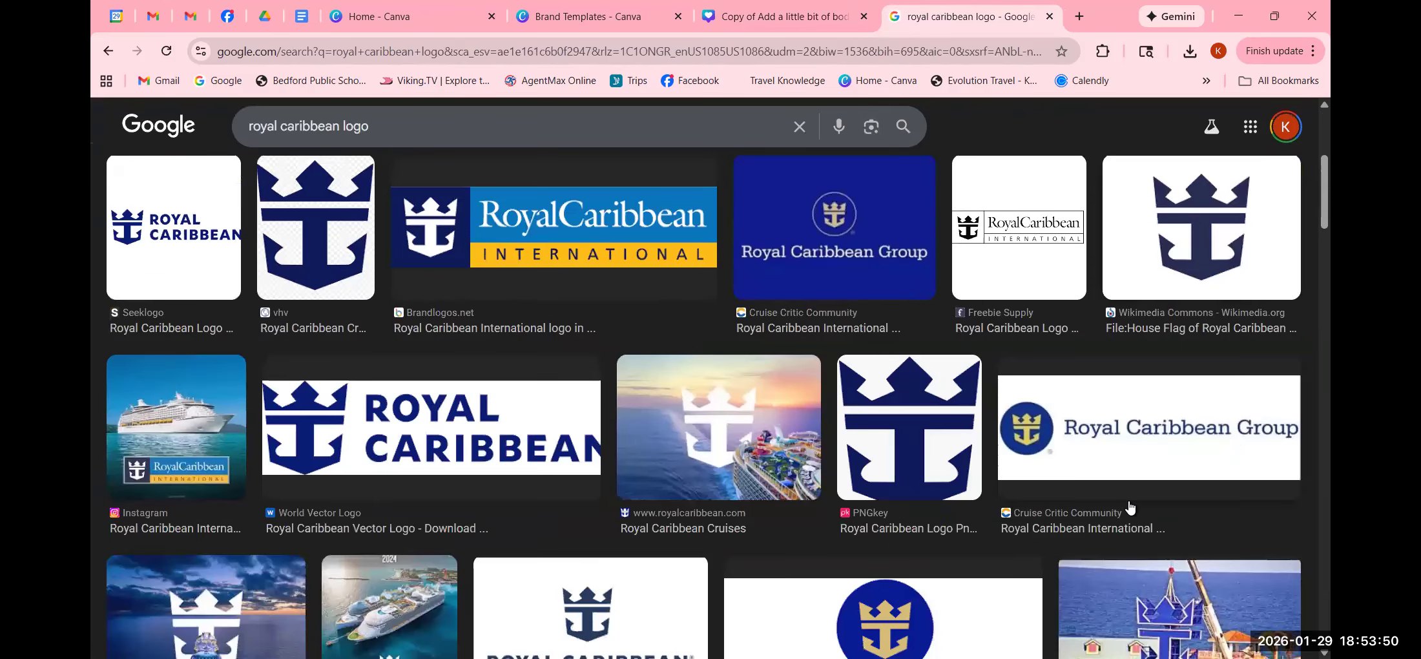
{"action": "scroll", "coordinate": [1130, 507], "scroll_direction": "down", "scroll_amount": 4}
{"action": "scroll", "coordinate": [1128, 510], "scroll_direction": "down", "scroll_amount": 3}
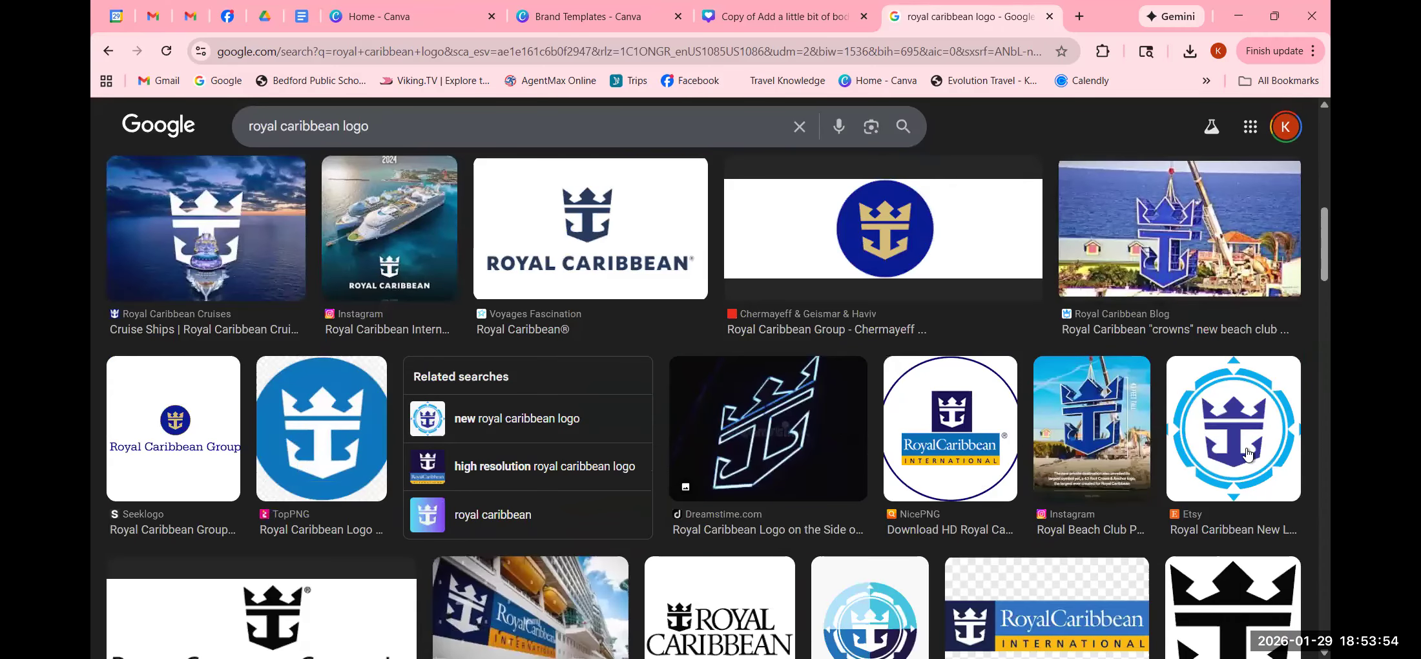
- Copy the circular Etsy crown-and-anchor logo and go back to the Canva design
{"action": "left_click", "coordinate": [1232, 437]}
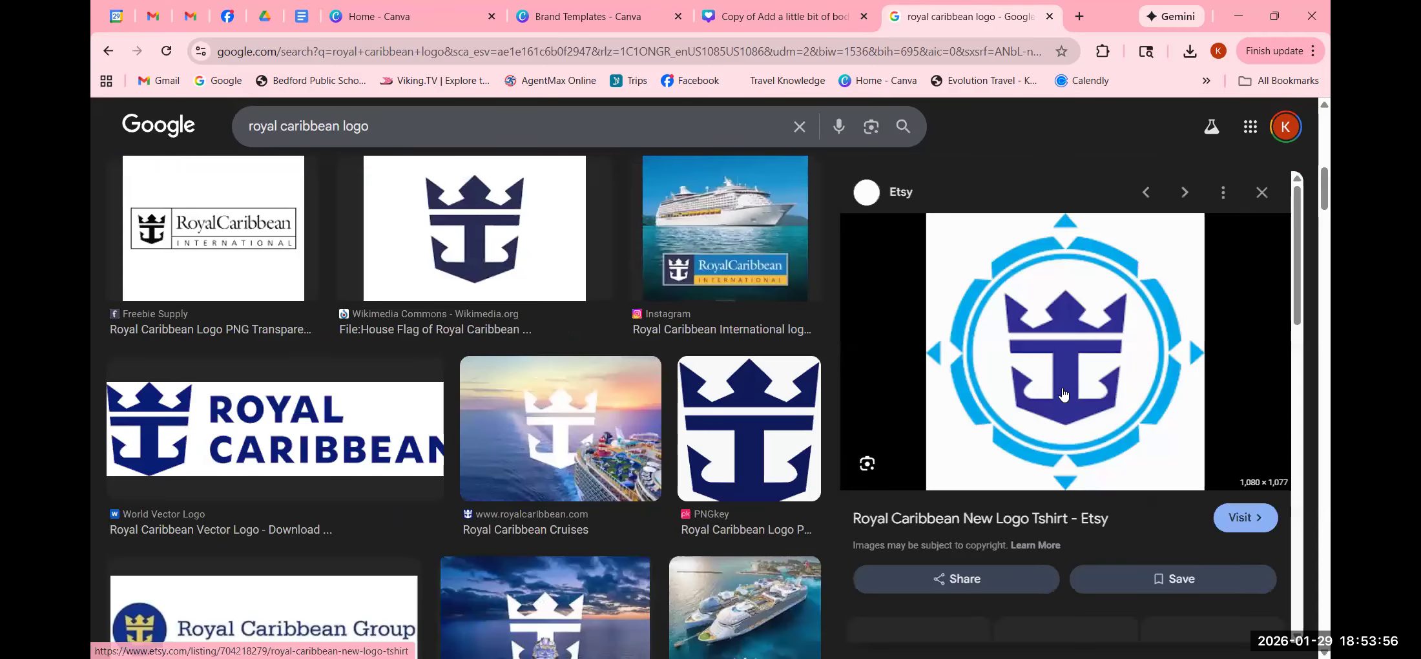
{"action": "right_click", "coordinate": [1053, 370]}
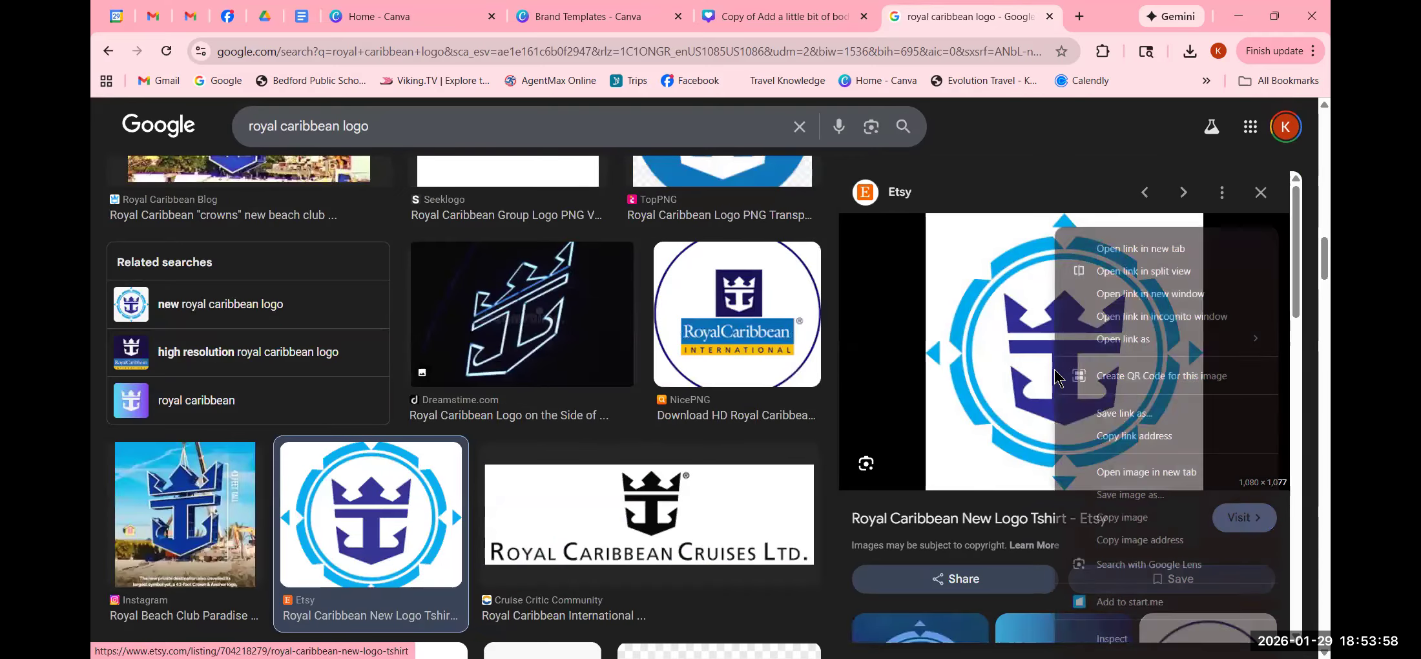
{"action": "left_click", "coordinate": [1138, 527]}
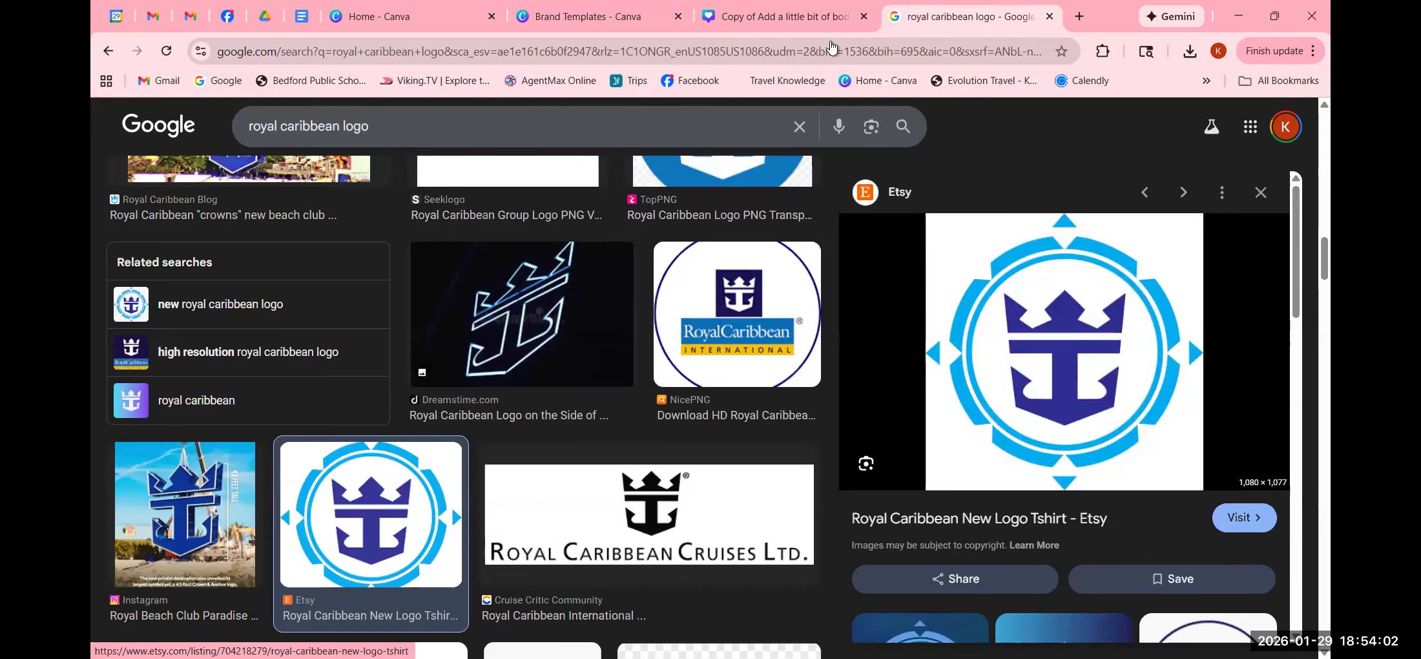
{"action": "left_click", "coordinate": [755, 19]}
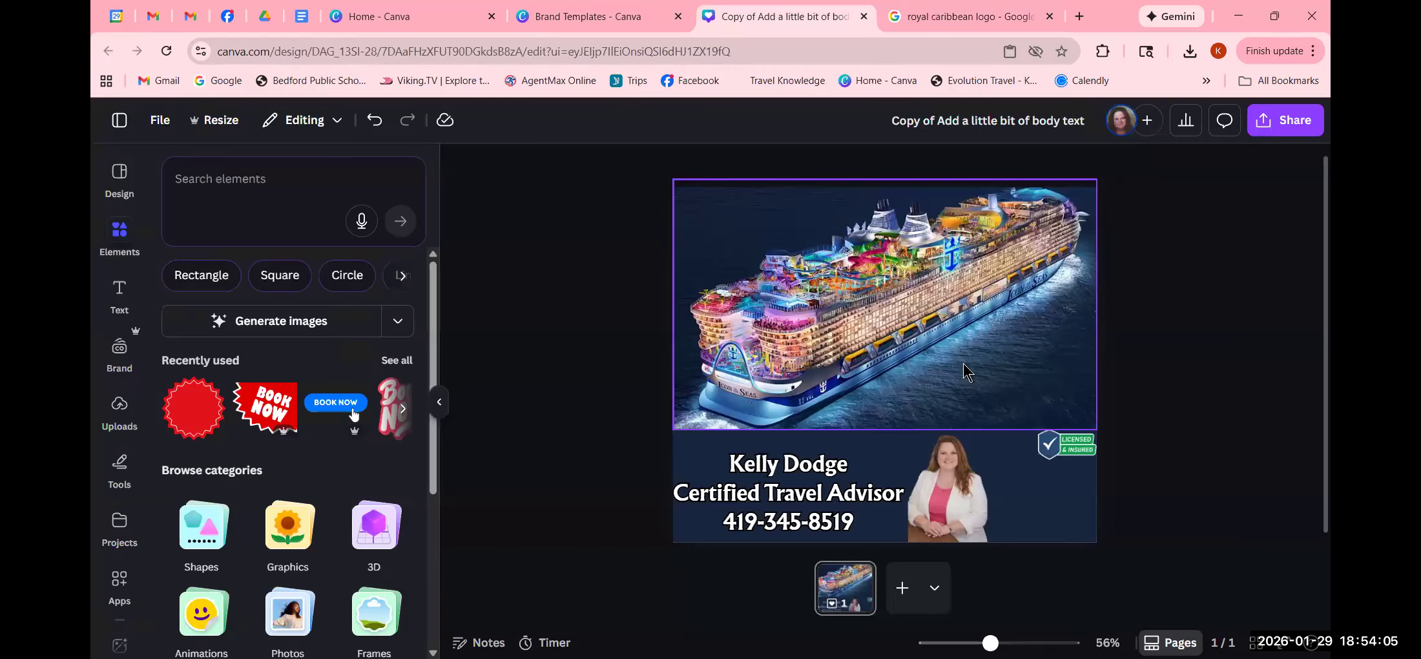
- Paste the copied Royal Caribbean logo onto the ship photo and shift it up-left
{"action": "right_click", "coordinate": [1026, 386]}
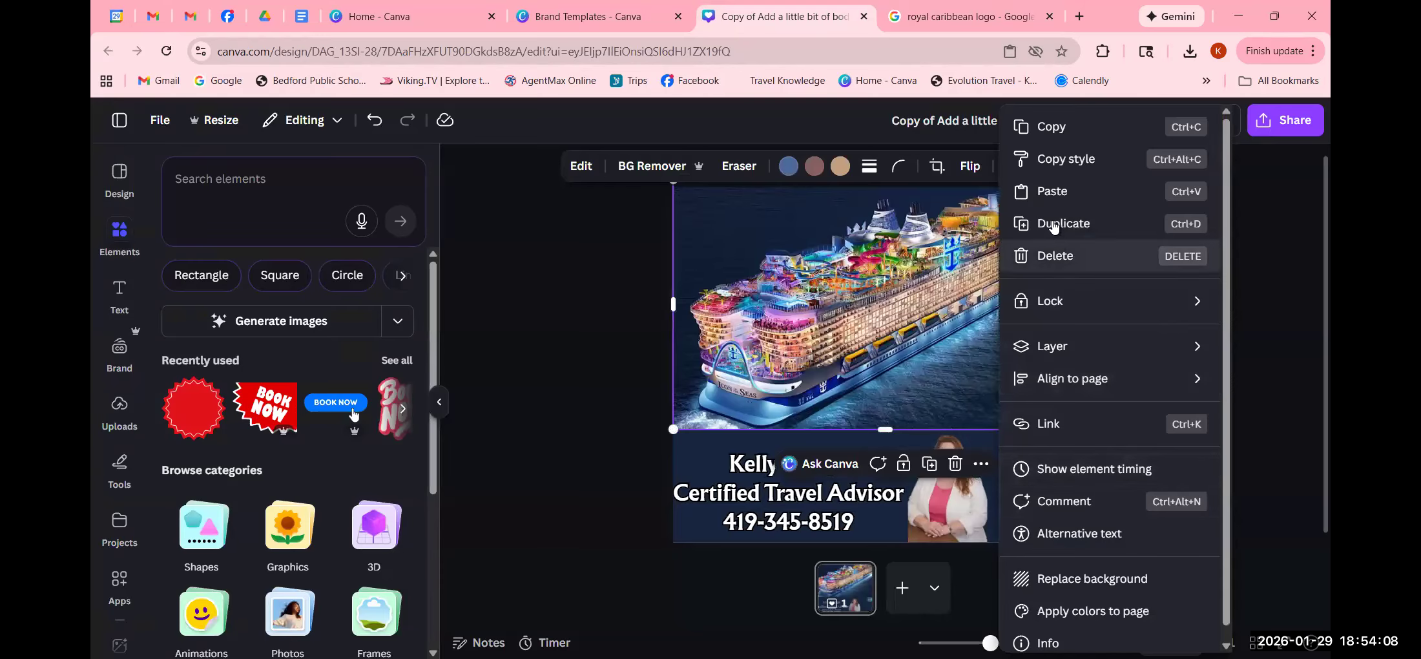
{"action": "left_click", "coordinate": [1049, 191]}
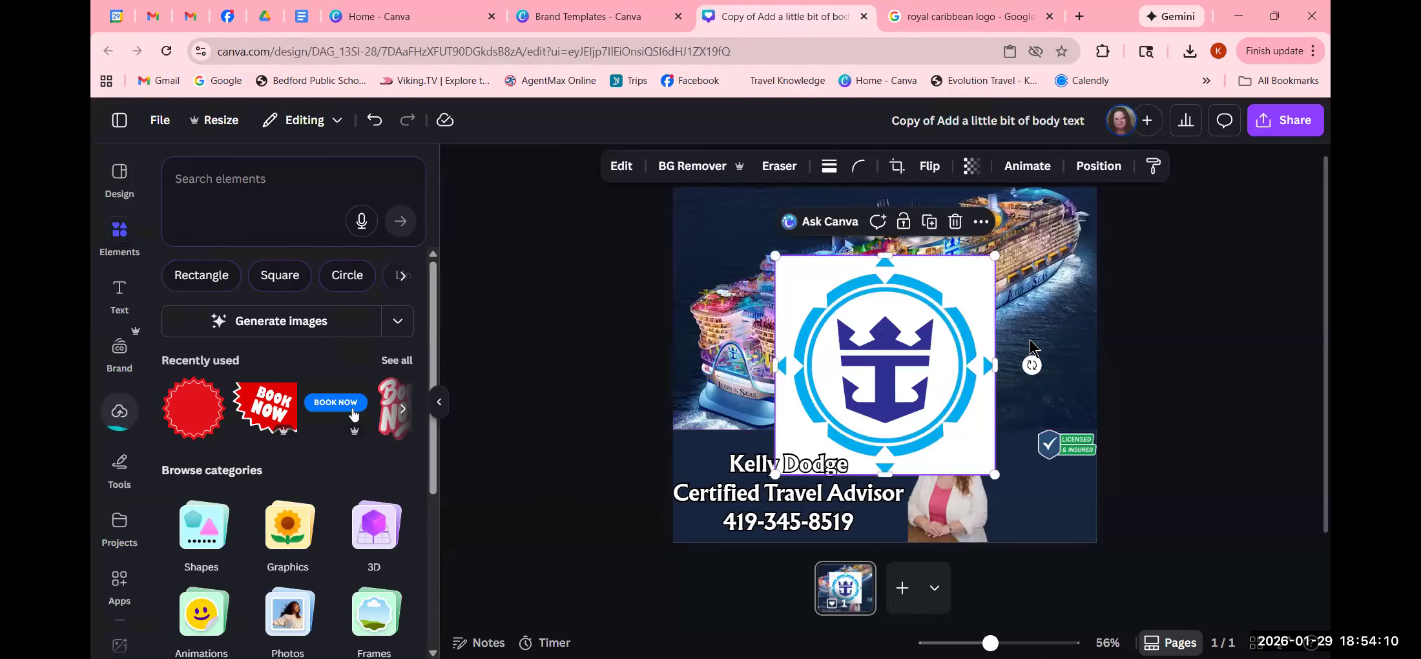
{"action": "left_click_drag", "start_coordinate": [907, 439], "coordinate": [860, 416]}
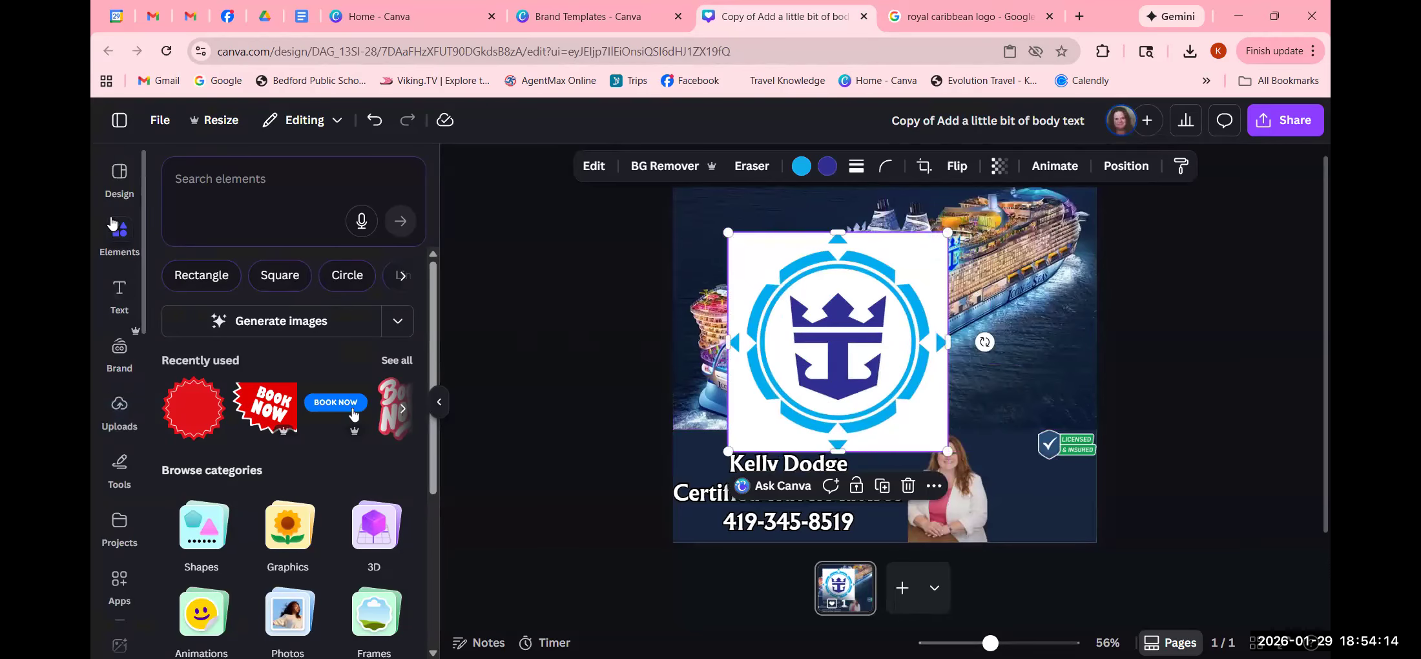
- Show Elements search results for 'frame' using the recent search
{"action": "left_click", "coordinate": [113, 238]}
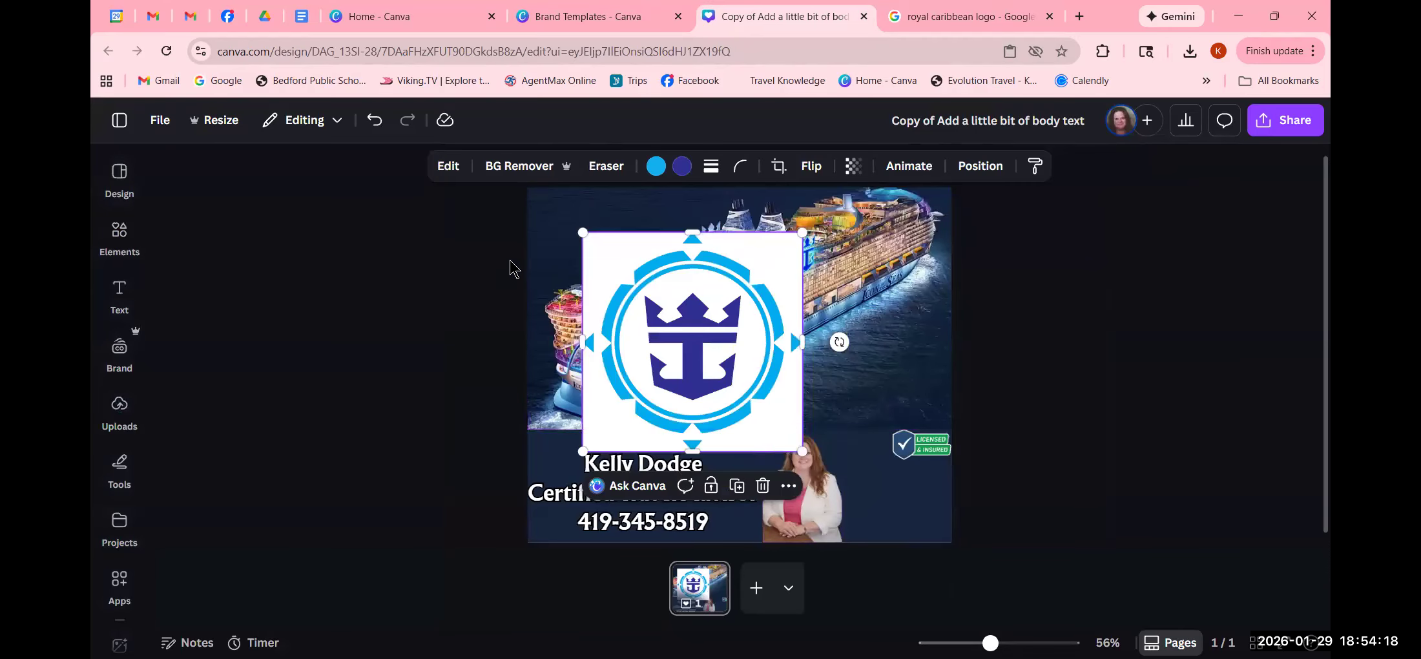
{"action": "left_click", "coordinate": [126, 242]}
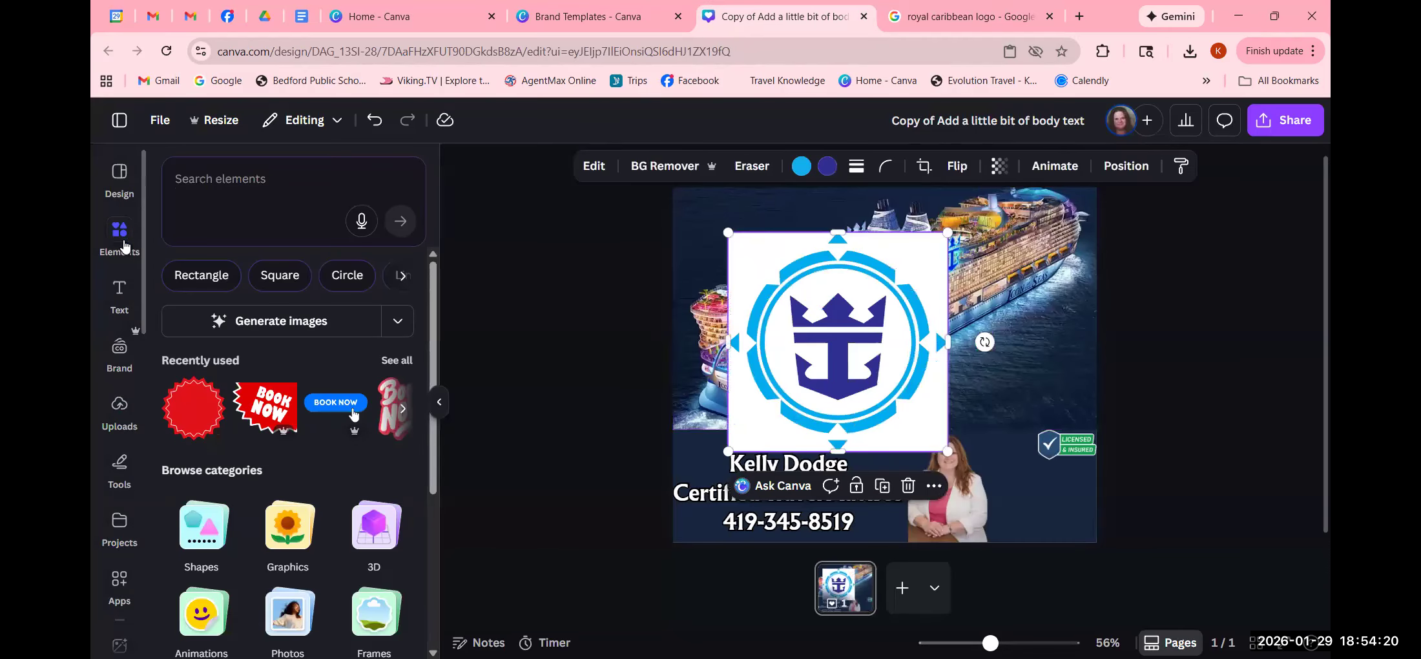
{"action": "left_click", "coordinate": [263, 184]}
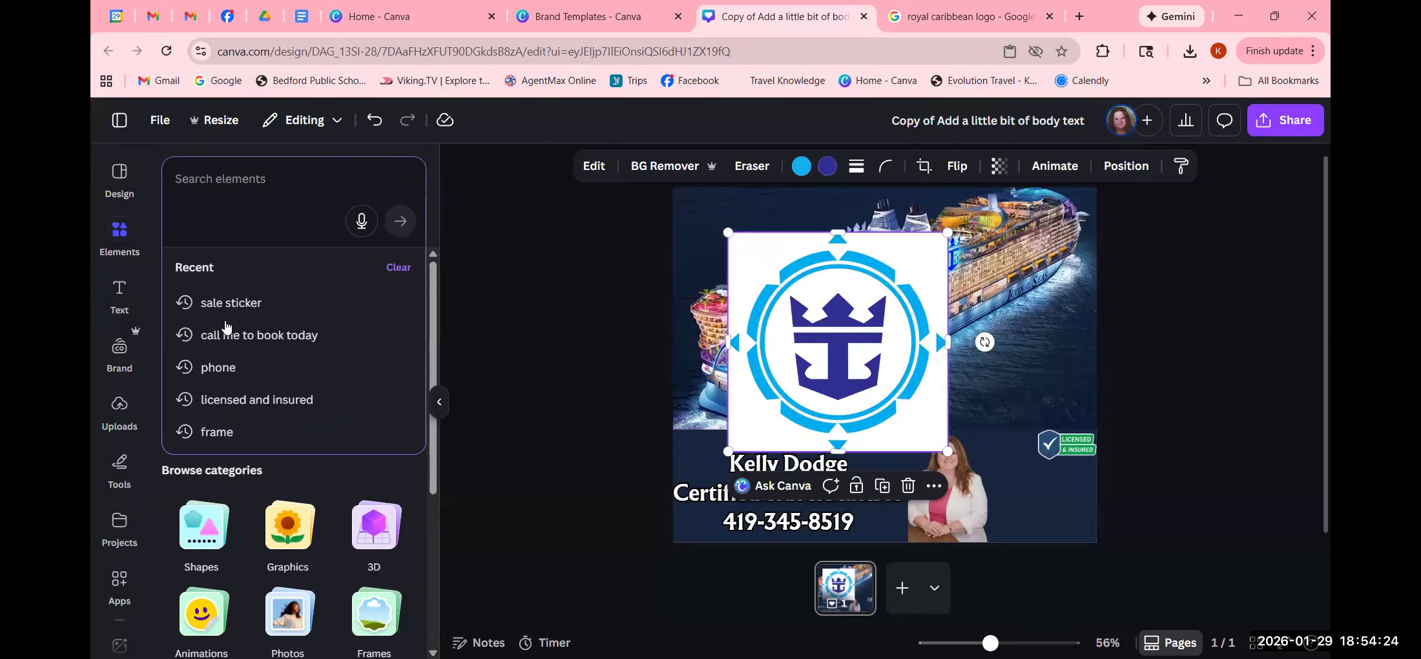
{"action": "left_click", "coordinate": [241, 432]}
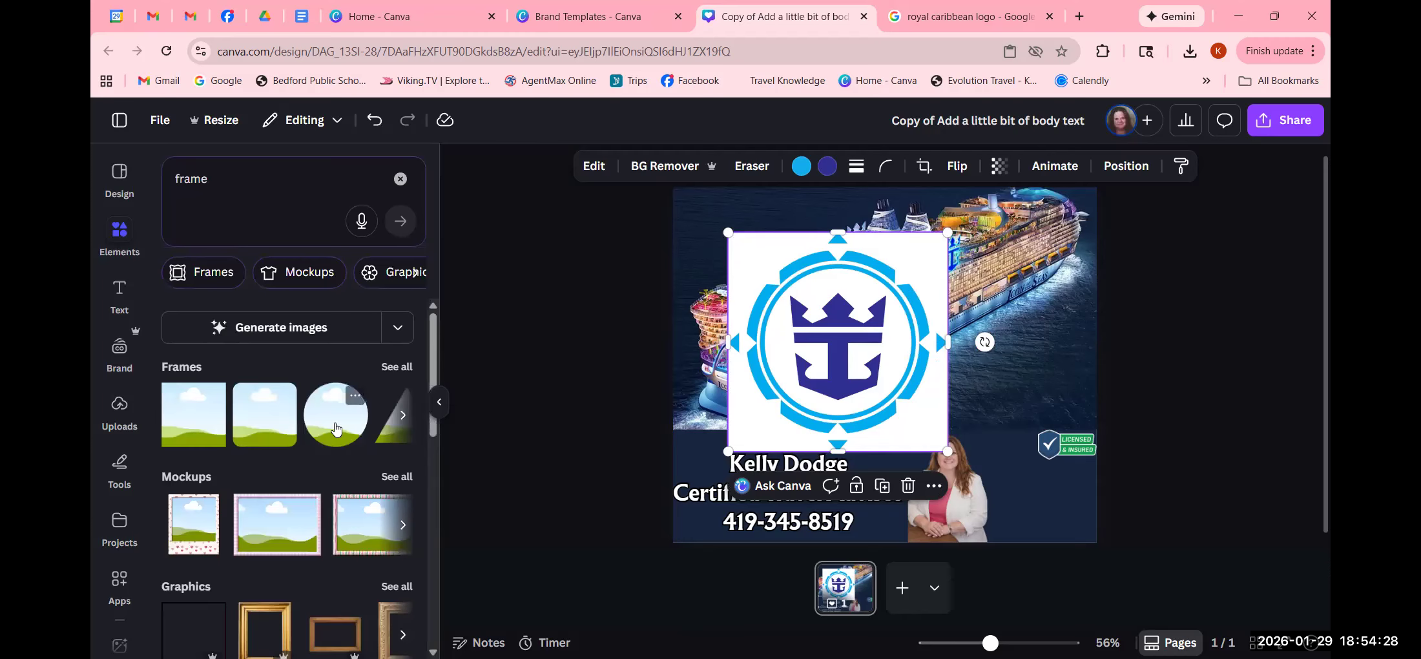
- Add a circle frame and shrink it at the page's bottom-right corner
{"action": "left_click", "coordinate": [335, 427]}
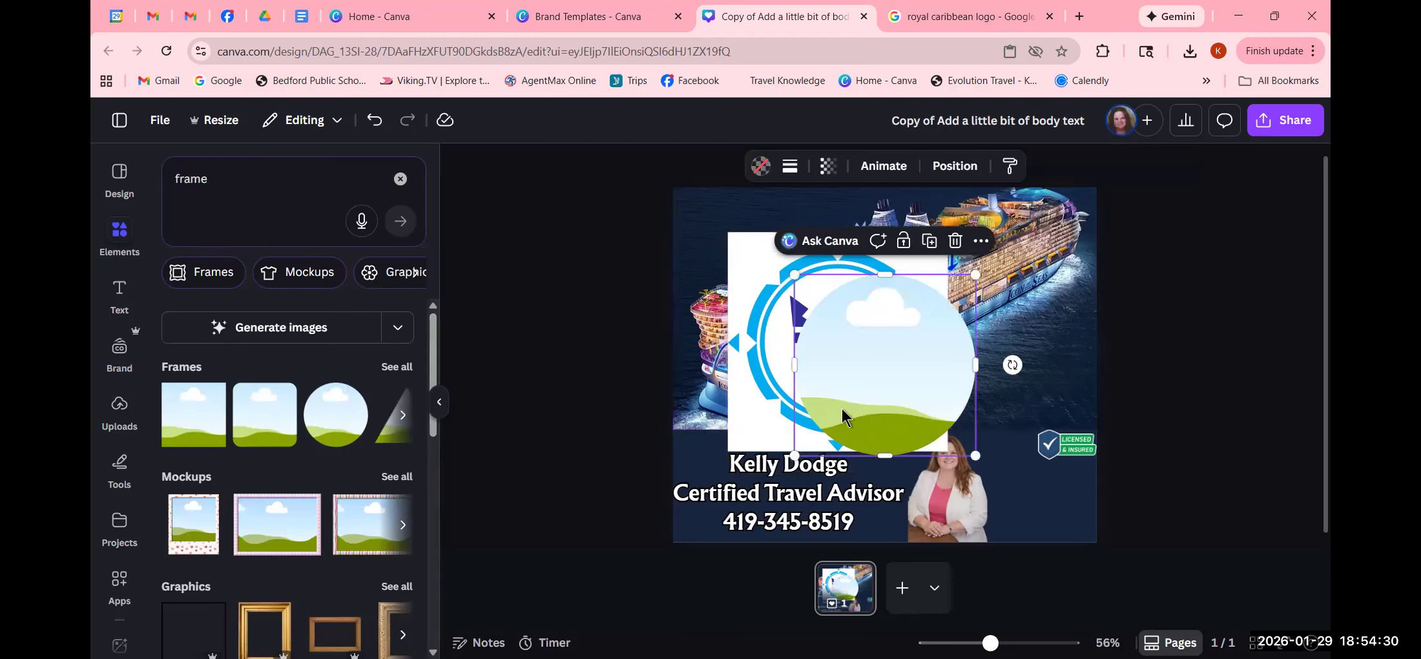
{"action": "left_click_drag", "start_coordinate": [842, 413], "coordinate": [966, 493]}
{"action": "left_click_drag", "start_coordinate": [917, 362], "coordinate": [1005, 476]}
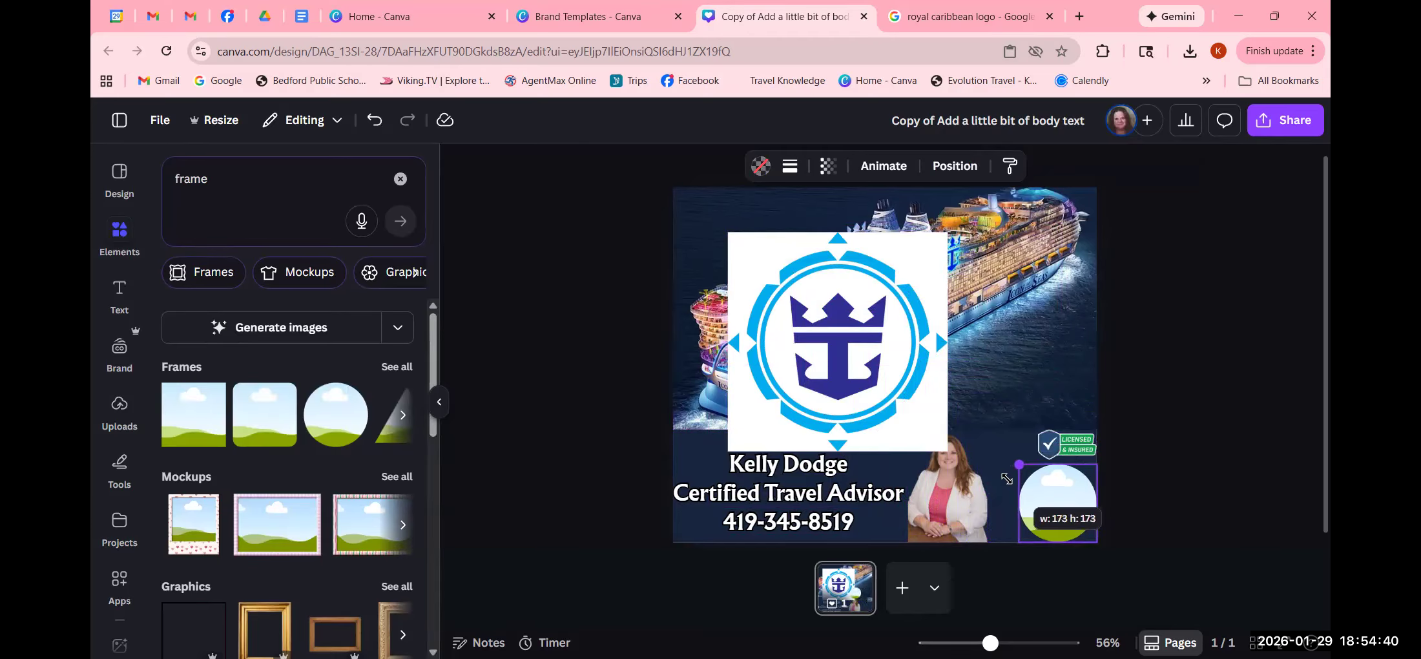
{"action": "left_click", "coordinate": [1162, 456]}
- Drop the Royal Caribbean logo into the circle frame and move it onto the ship photo
{"action": "left_click_drag", "start_coordinate": [848, 390], "coordinate": [1071, 555]}
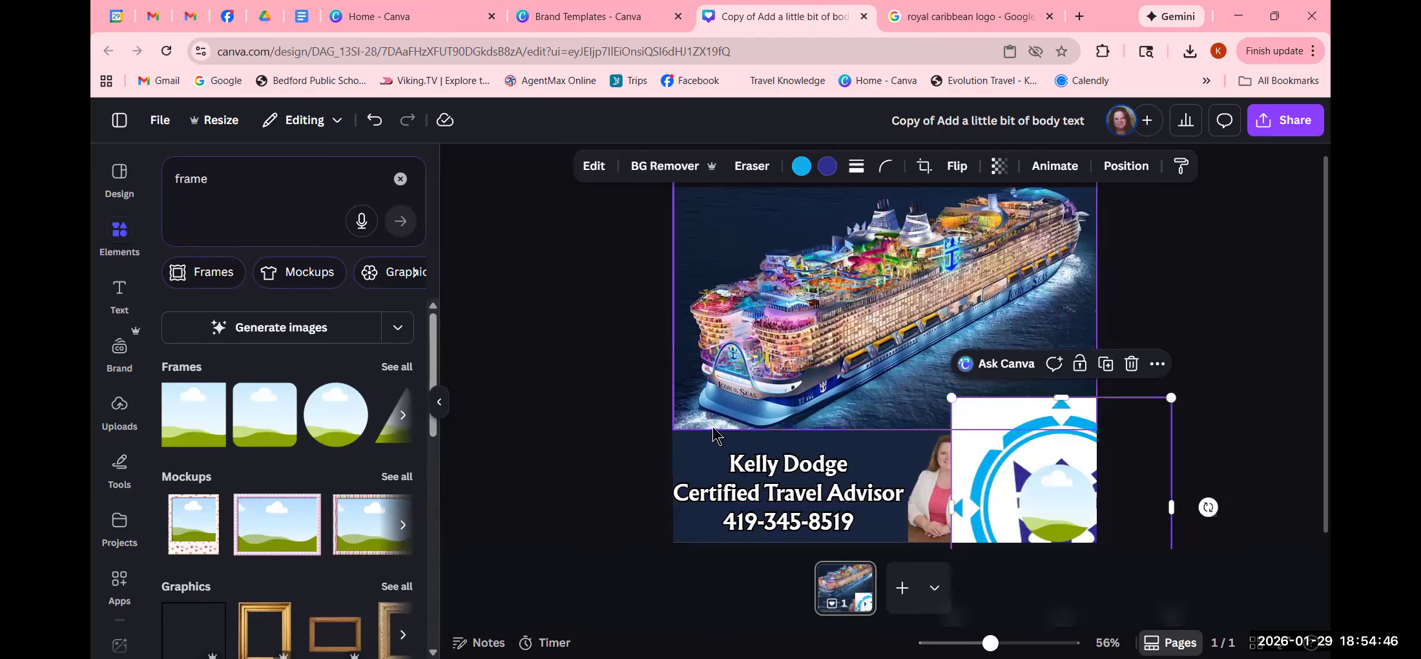
{"action": "left_click_drag", "start_coordinate": [1014, 446], "coordinate": [1067, 475]}
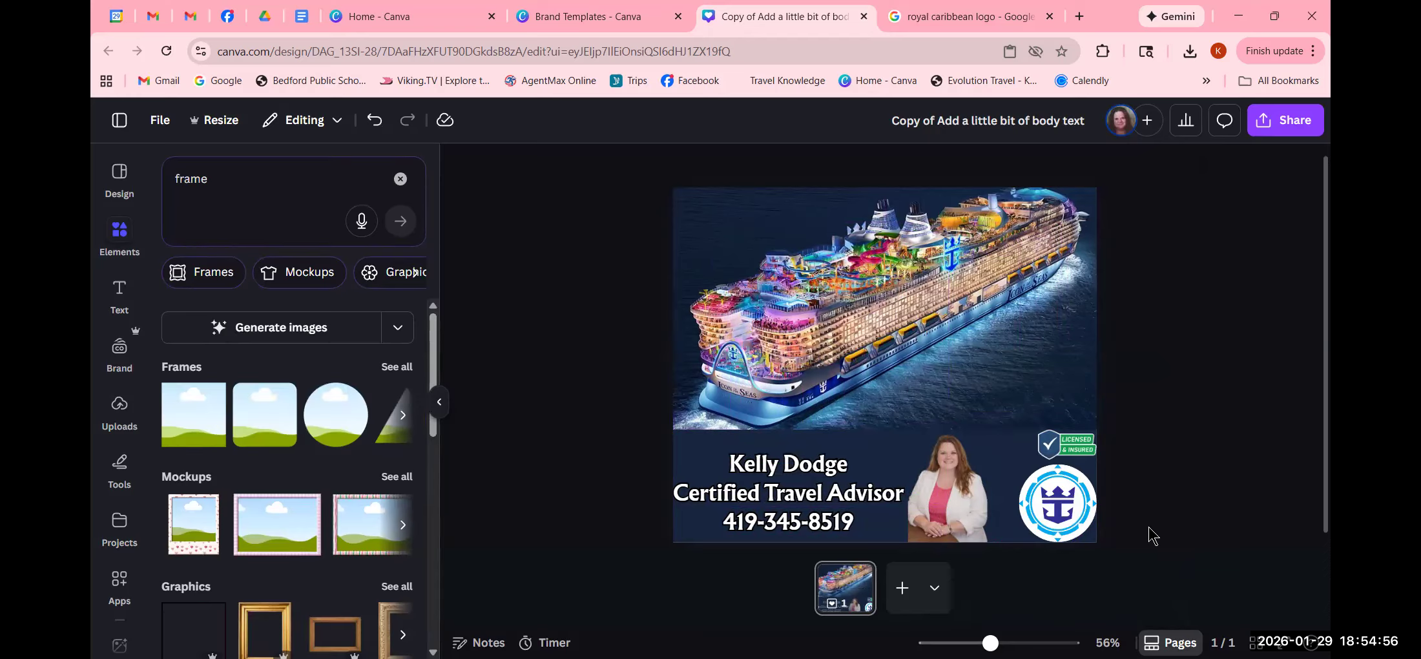
{"action": "left_click_drag", "start_coordinate": [1069, 503], "coordinate": [1070, 385]}
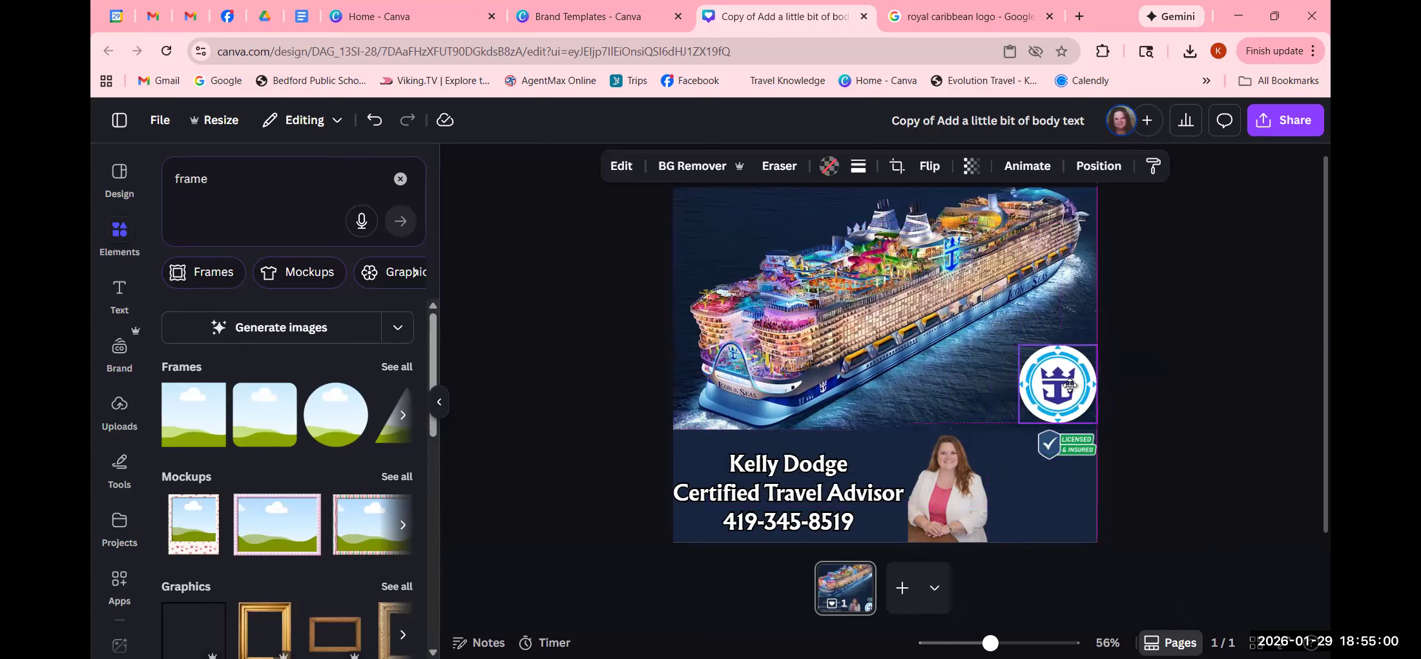
{"action": "left_click", "coordinate": [1188, 421]}
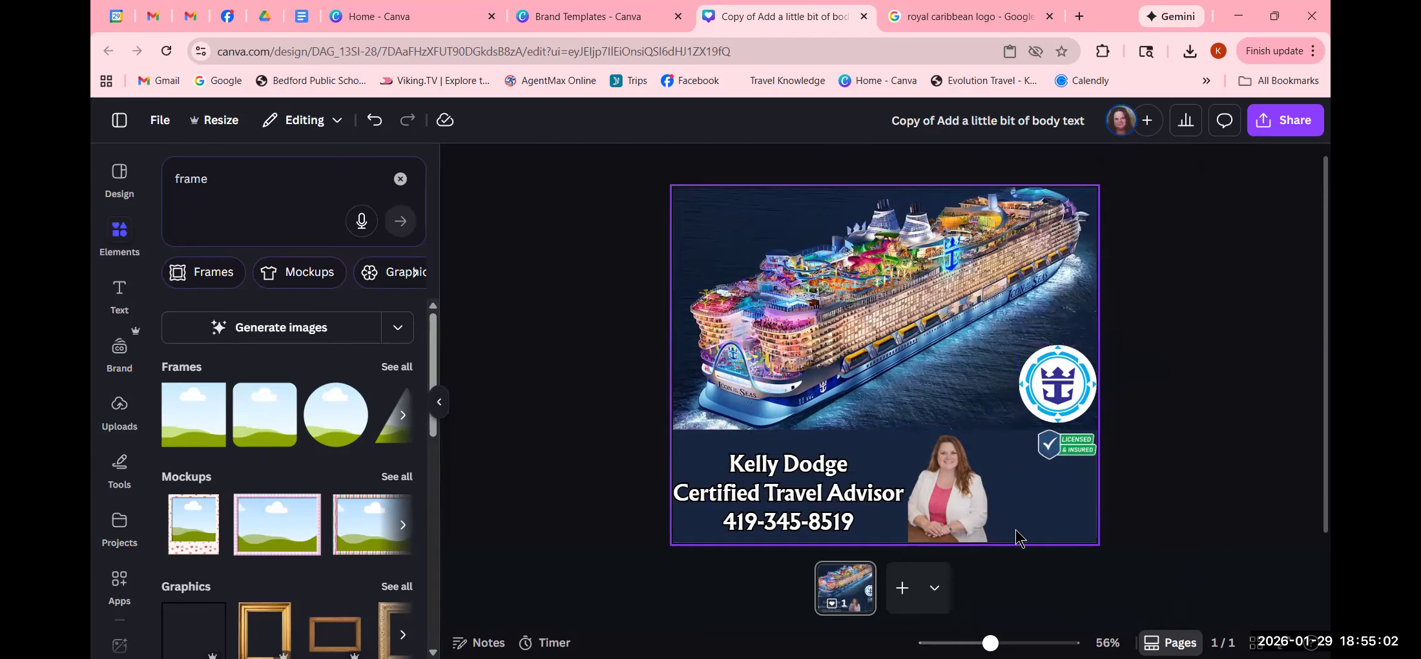
- Copy the Logos-world Royal Caribbean logo image from the Google Images results
{"action": "left_click", "coordinate": [954, 18]}
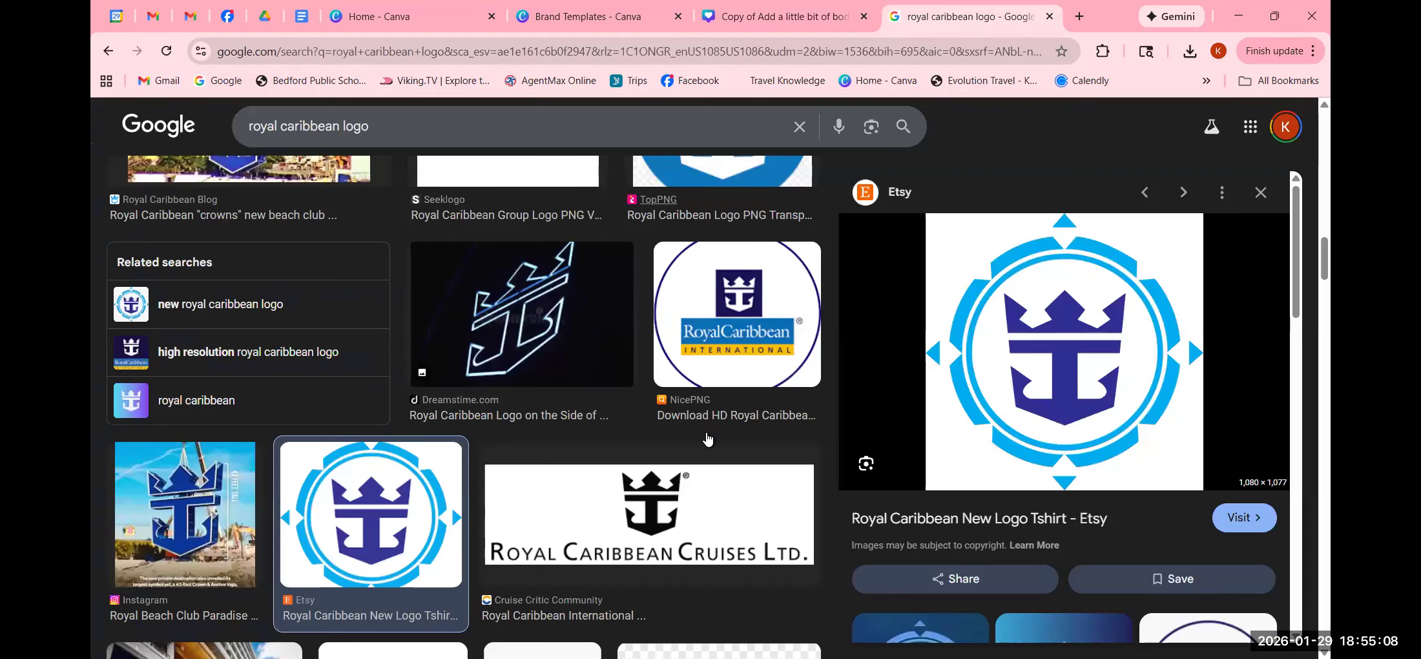
{"action": "scroll", "coordinate": [707, 439], "scroll_direction": "up", "scroll_amount": 5}
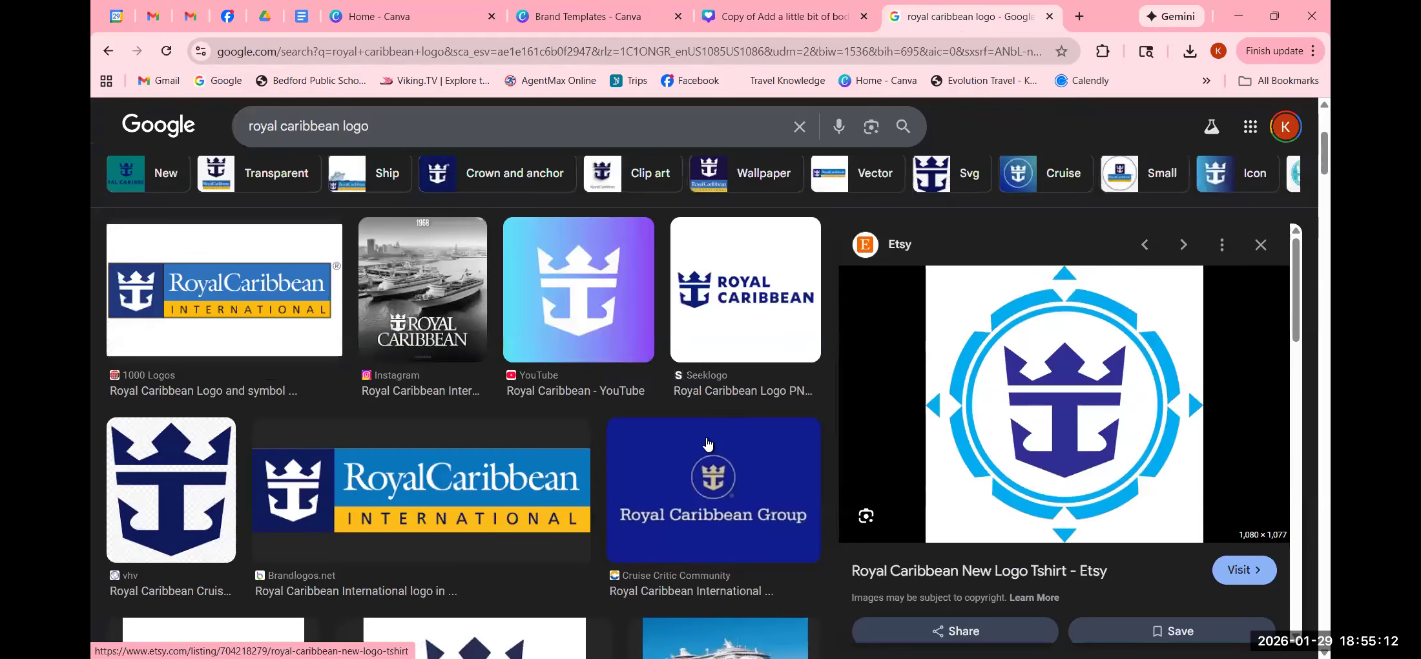
{"action": "scroll", "coordinate": [707, 445], "scroll_direction": "up", "scroll_amount": 4}
{"action": "scroll", "coordinate": [317, 318], "scroll_direction": "down", "scroll_amount": 1}
{"action": "left_click", "coordinate": [192, 270]}
{"action": "right_click", "coordinate": [1064, 406]}
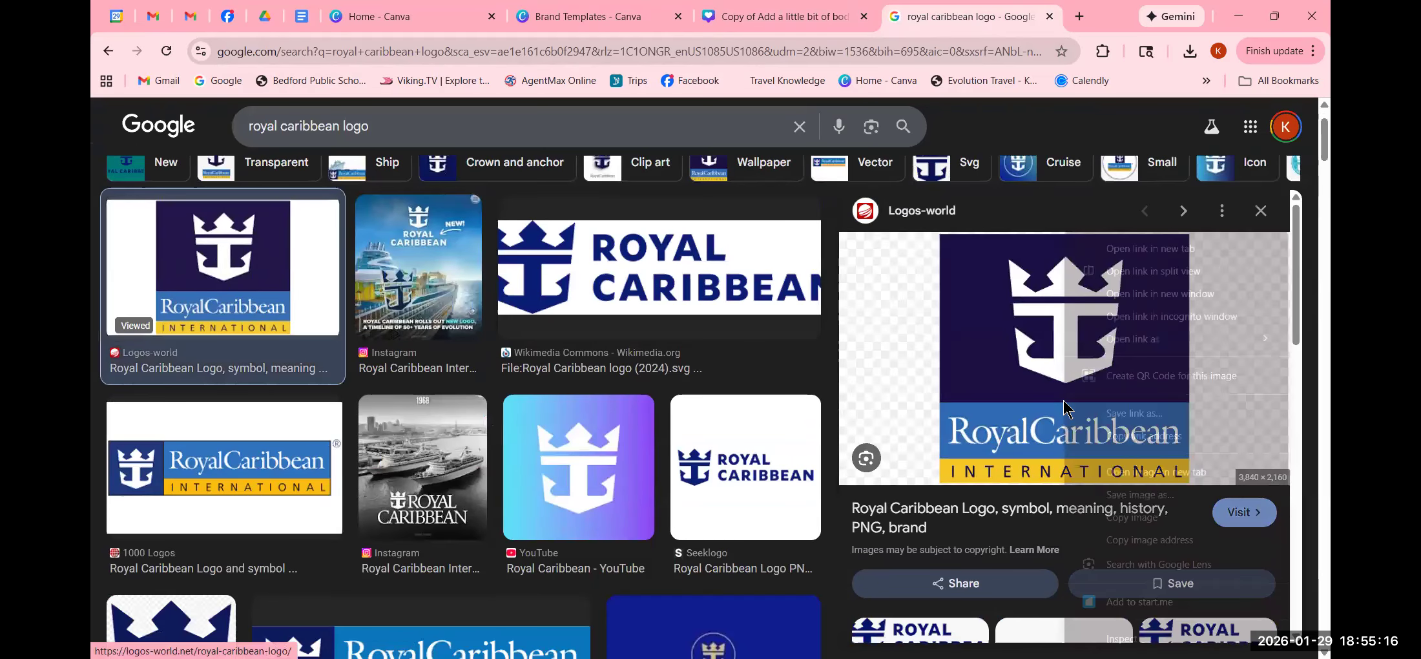
{"action": "left_click", "coordinate": [1131, 518]}
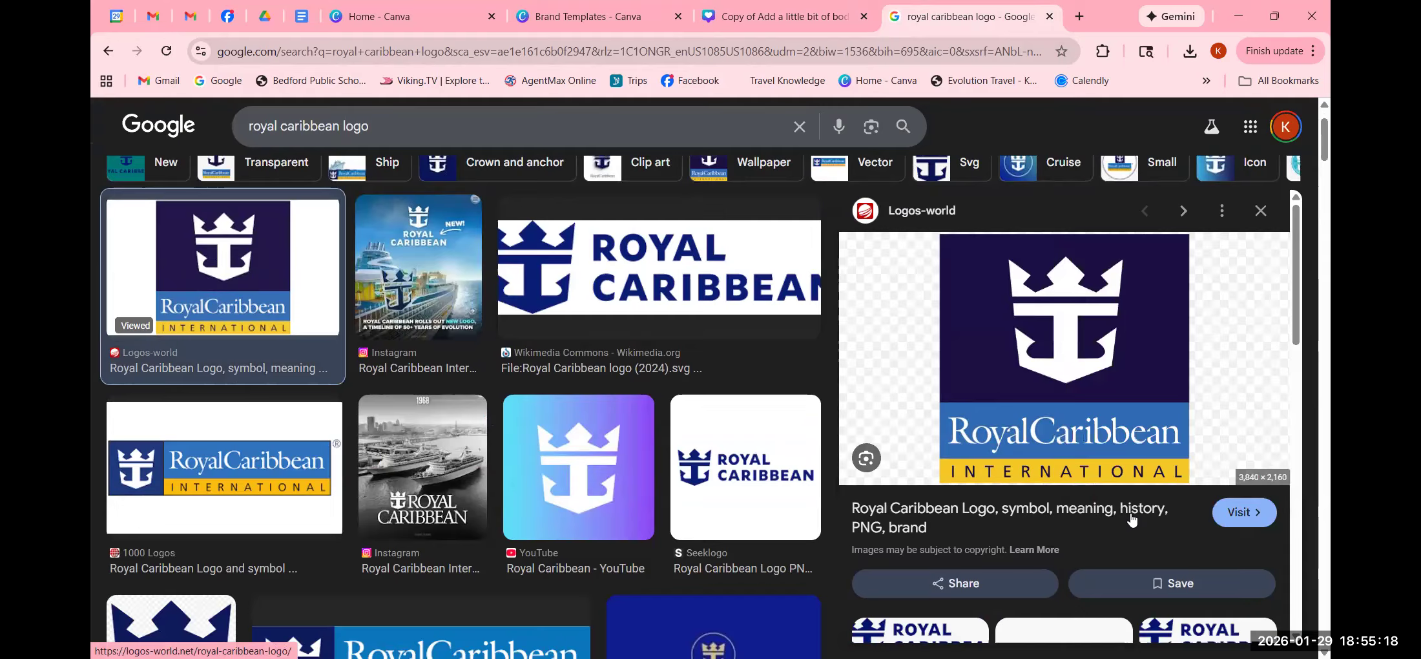
- Paste the Logos-world logo onto the Canva design and trim its right side
{"action": "left_click", "coordinate": [813, 17]}
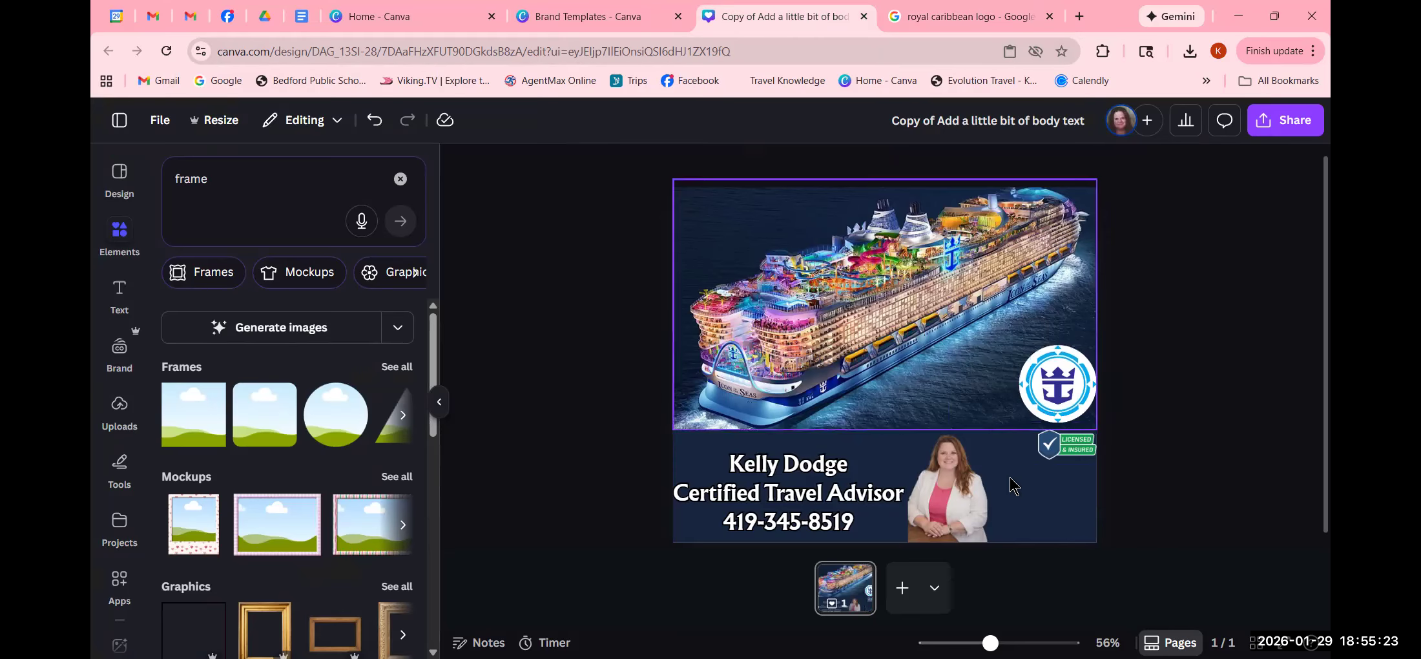
{"action": "left_click", "coordinate": [1037, 515]}
{"action": "right_click", "coordinate": [1033, 507]}
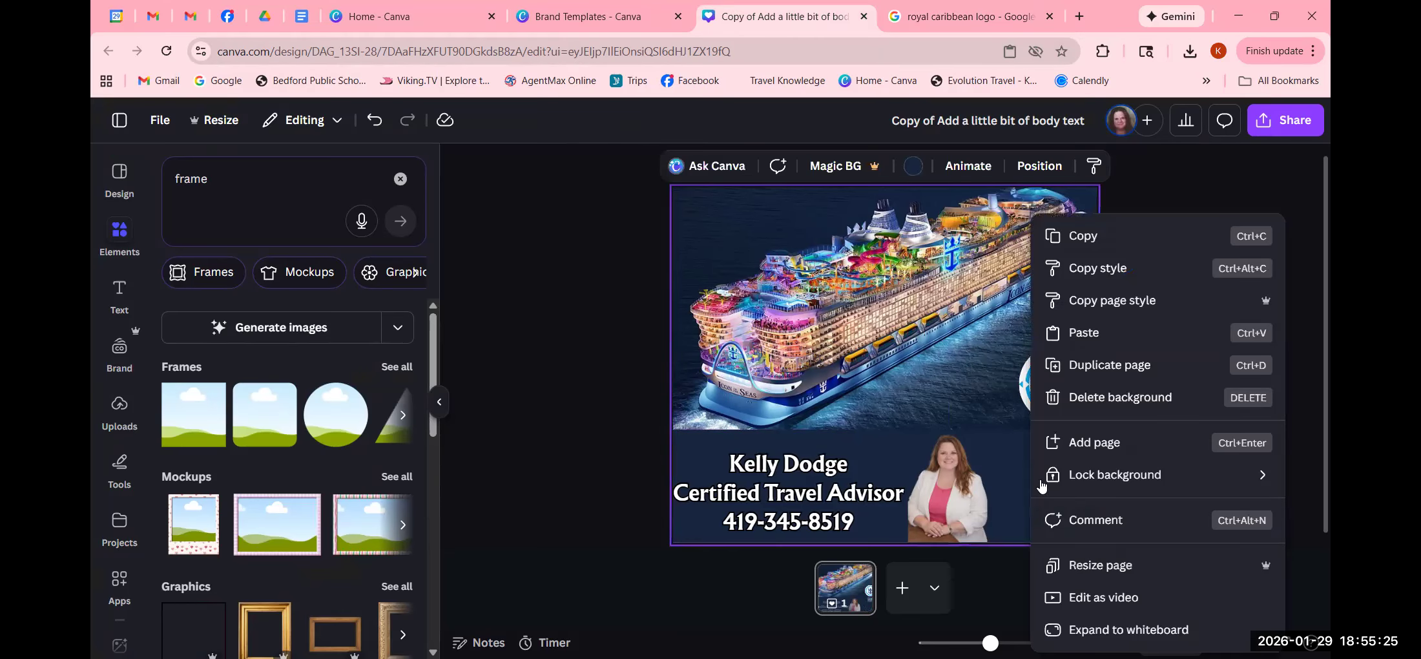
{"action": "left_click", "coordinate": [1104, 336]}
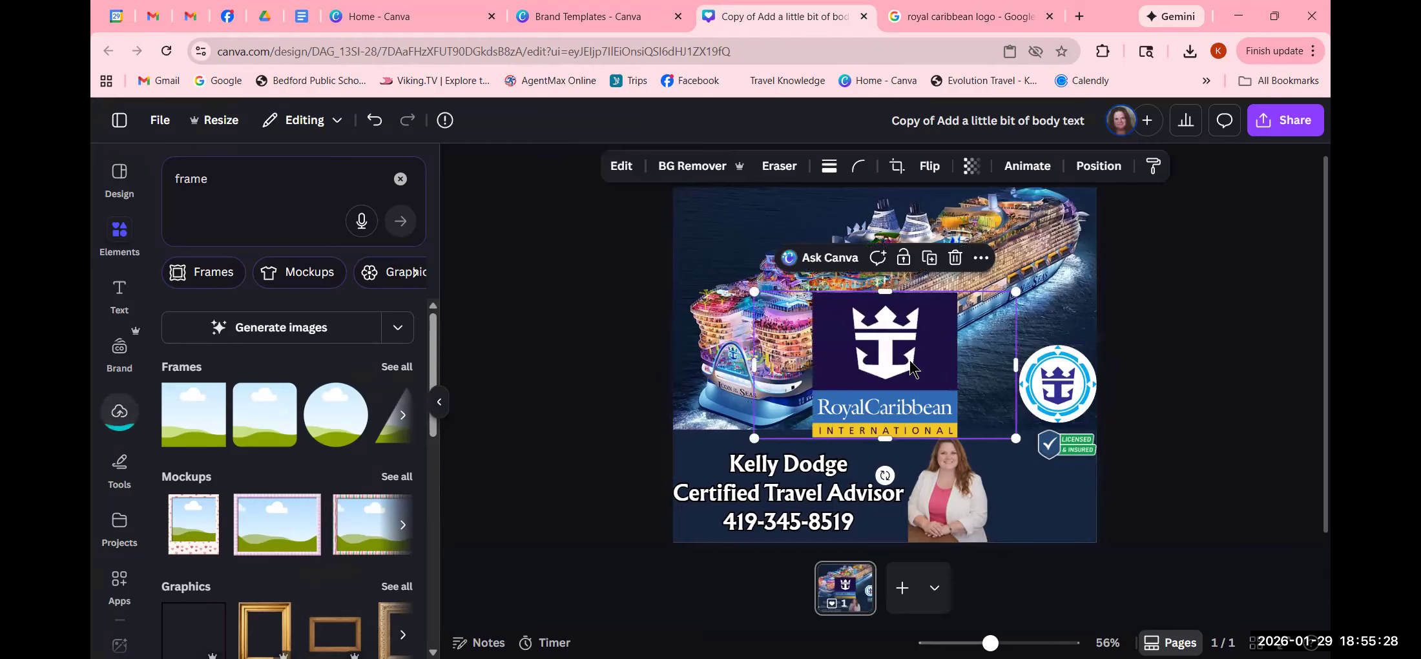
{"action": "left_click_drag", "start_coordinate": [1016, 365], "coordinate": [959, 359]}
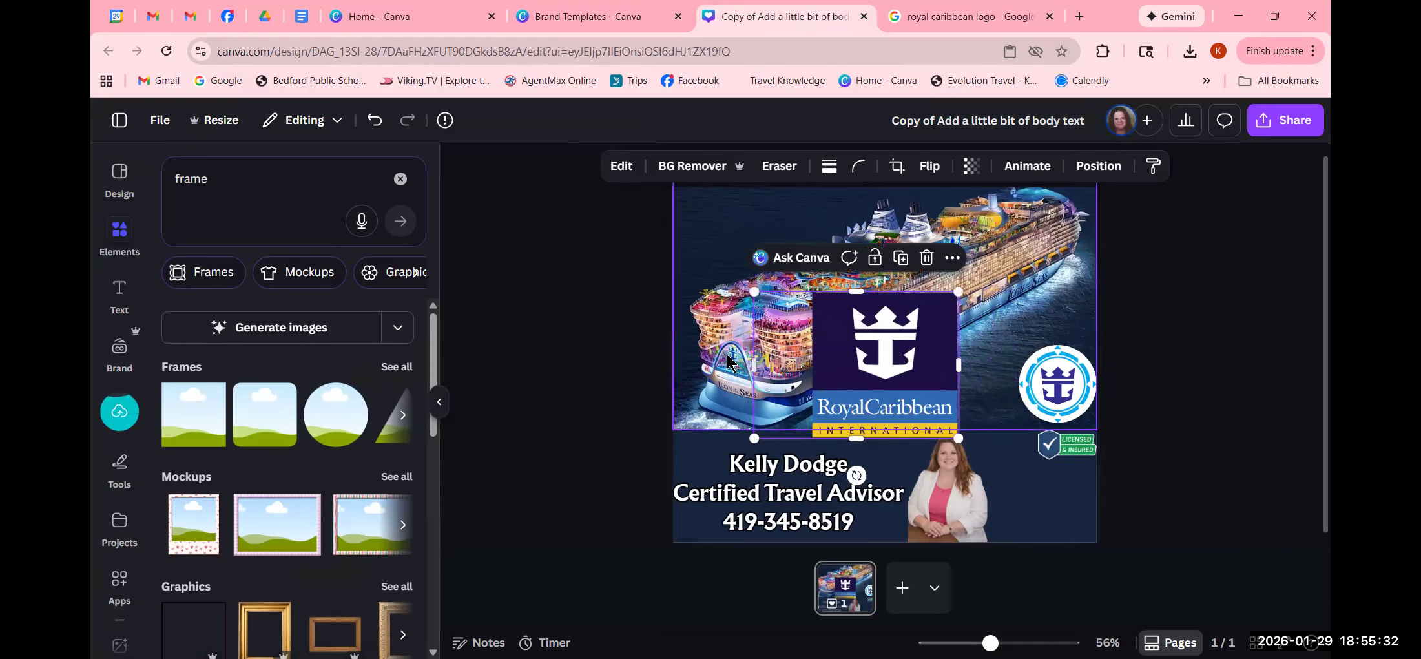
- Trim the square logo's left side, align it bottom-right and shrink it to about 183 px
{"action": "left_click_drag", "start_coordinate": [754, 361], "coordinate": [813, 362]}
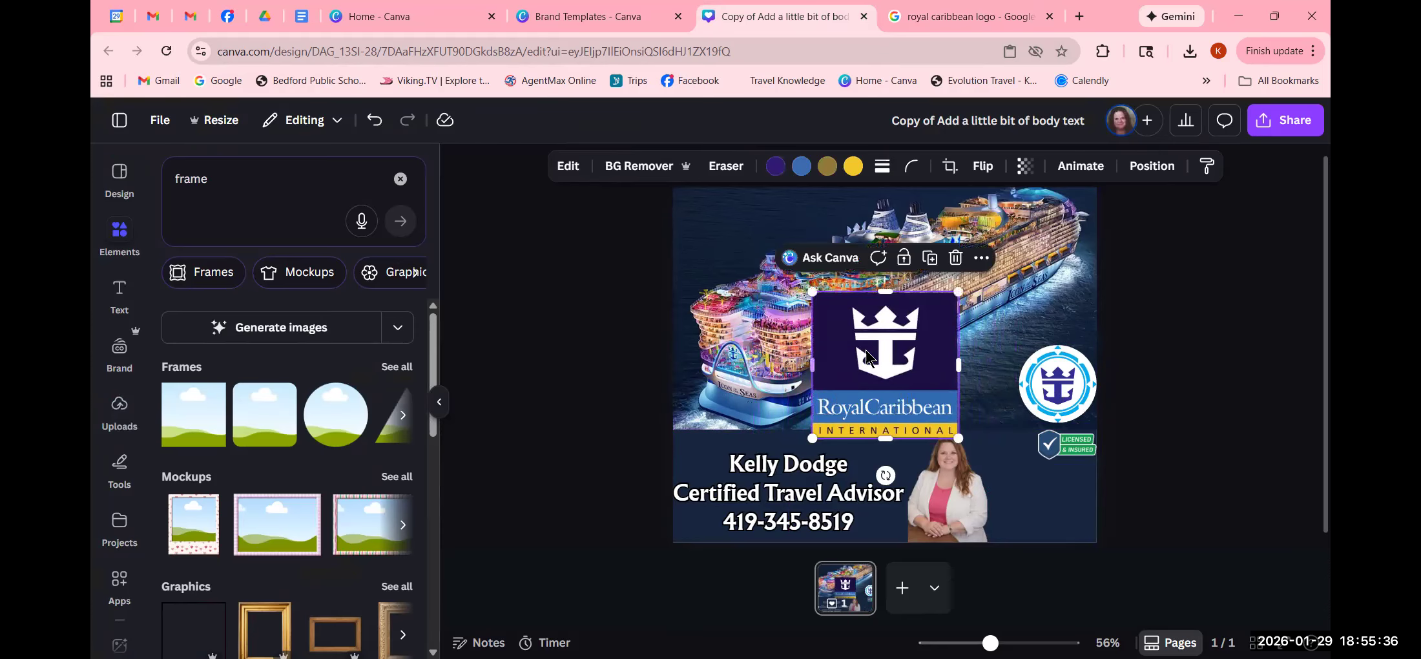
{"action": "left_click", "coordinate": [1151, 166]}
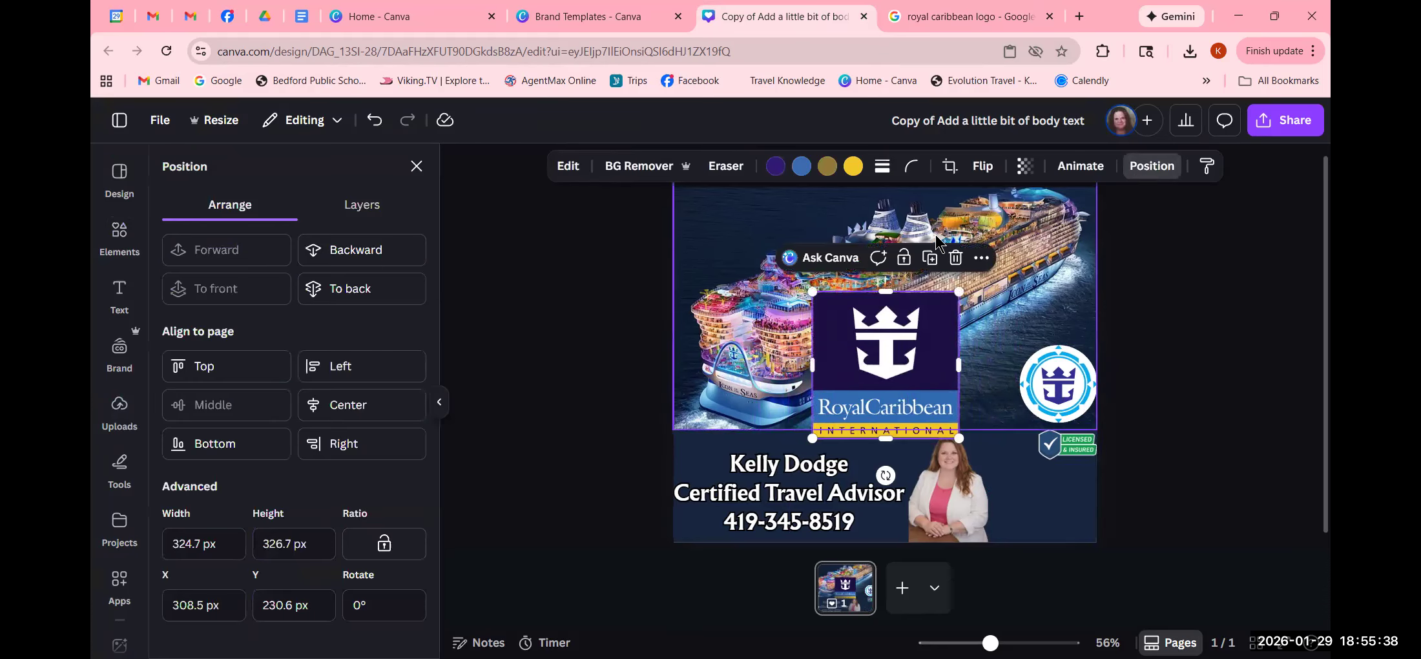
{"action": "left_click", "coordinate": [350, 452]}
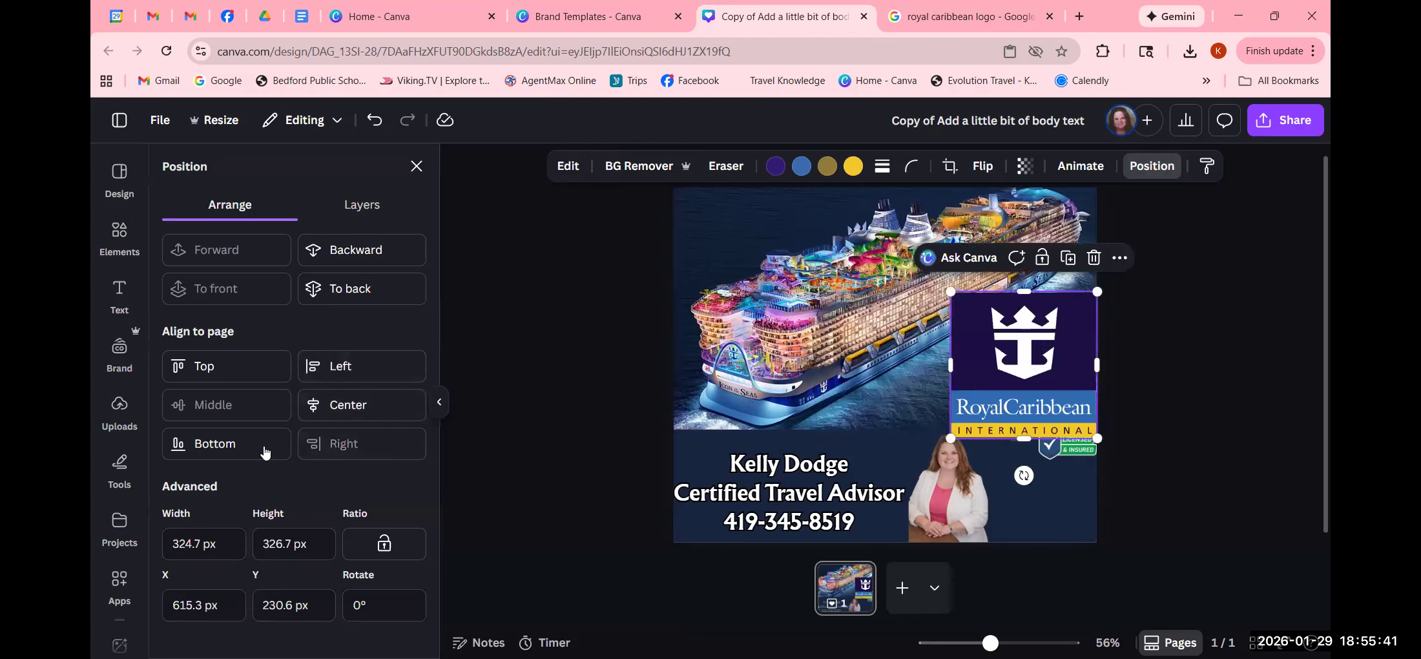
{"action": "left_click", "coordinate": [227, 447]}
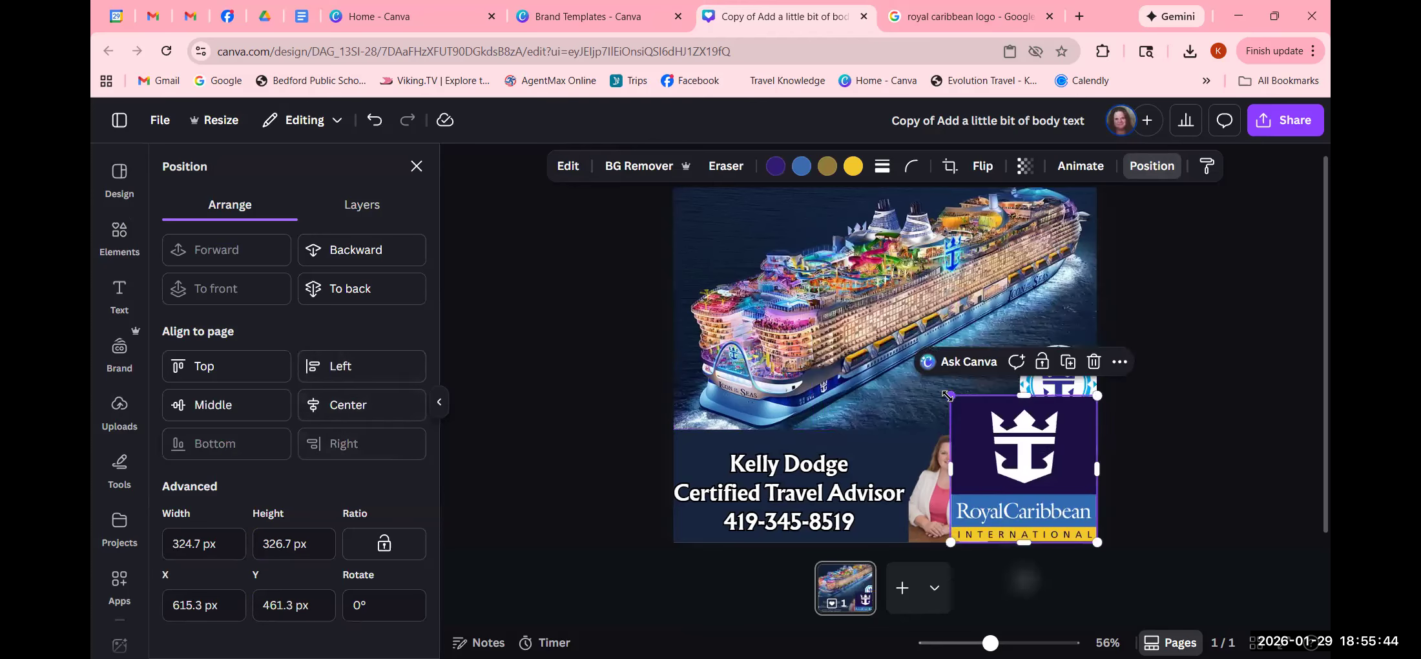
{"action": "left_click_drag", "start_coordinate": [949, 398], "coordinate": [1021, 452]}
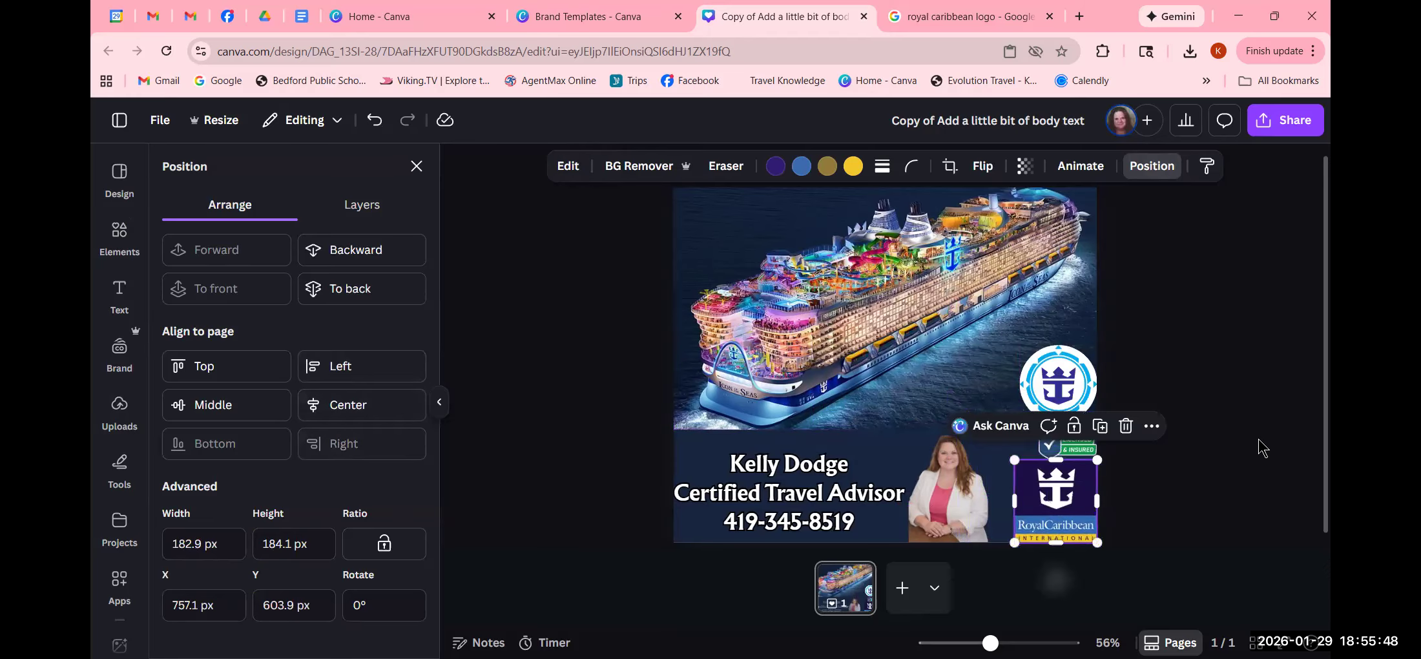
{"action": "left_click", "coordinate": [1245, 494]}
{"action": "left_click", "coordinate": [1245, 503]}
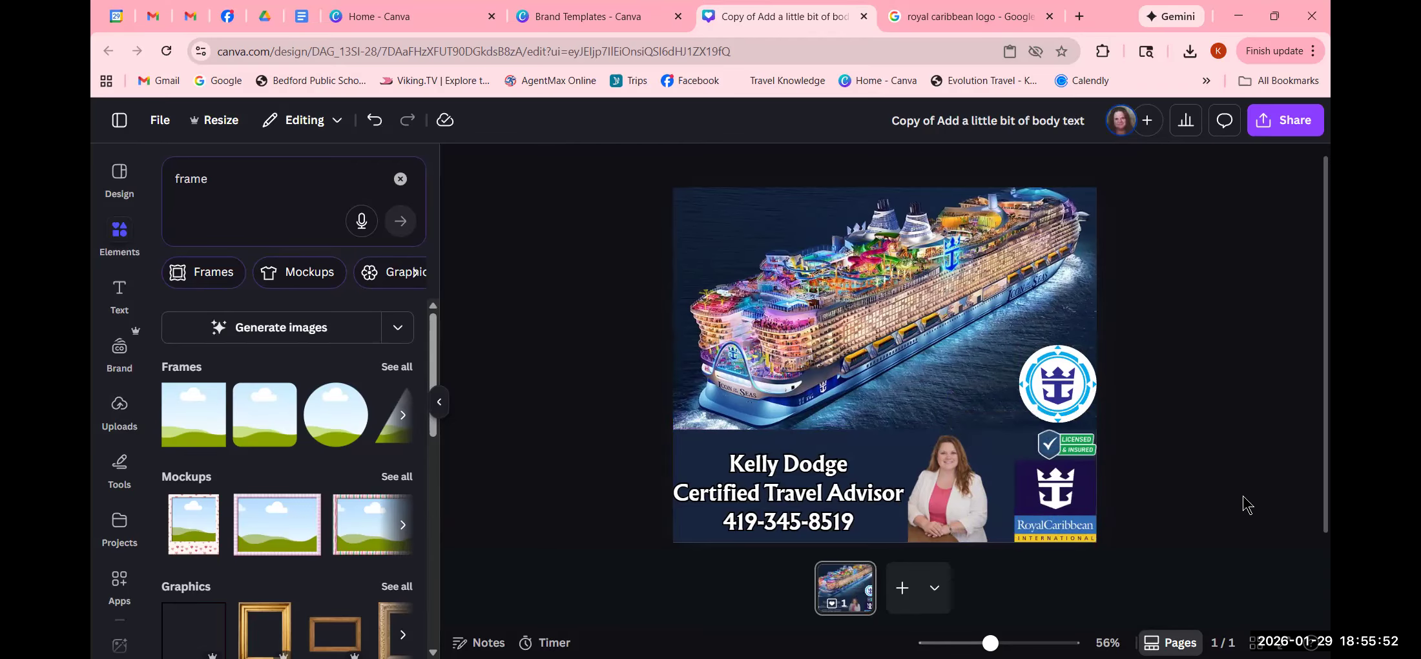
- Recolour the Licensed & Insured badge's green areas to dark blue #2f2f91
{"action": "left_click", "coordinate": [1085, 452]}
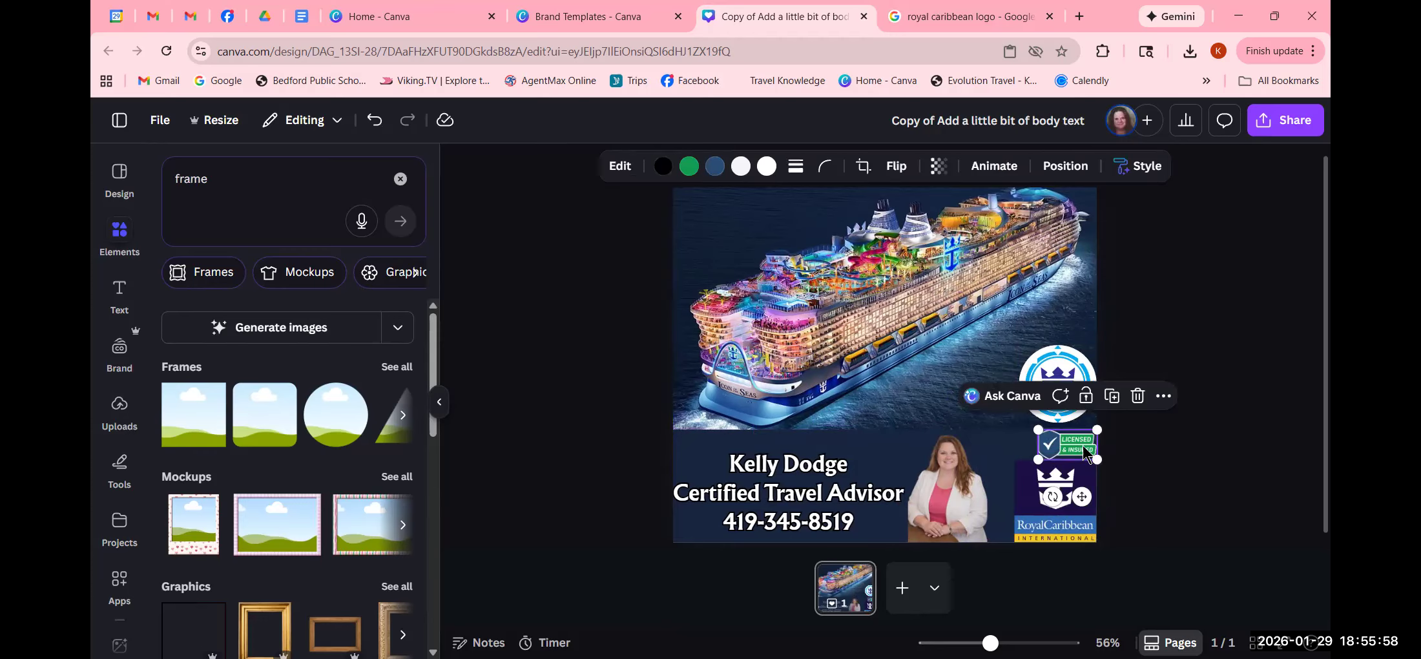
{"action": "left_click", "coordinate": [1190, 454]}
{"action": "left_click", "coordinate": [1060, 447]}
{"action": "left_click", "coordinate": [687, 167]}
{"action": "scroll", "coordinate": [282, 471], "scroll_direction": "down", "scroll_amount": 9}
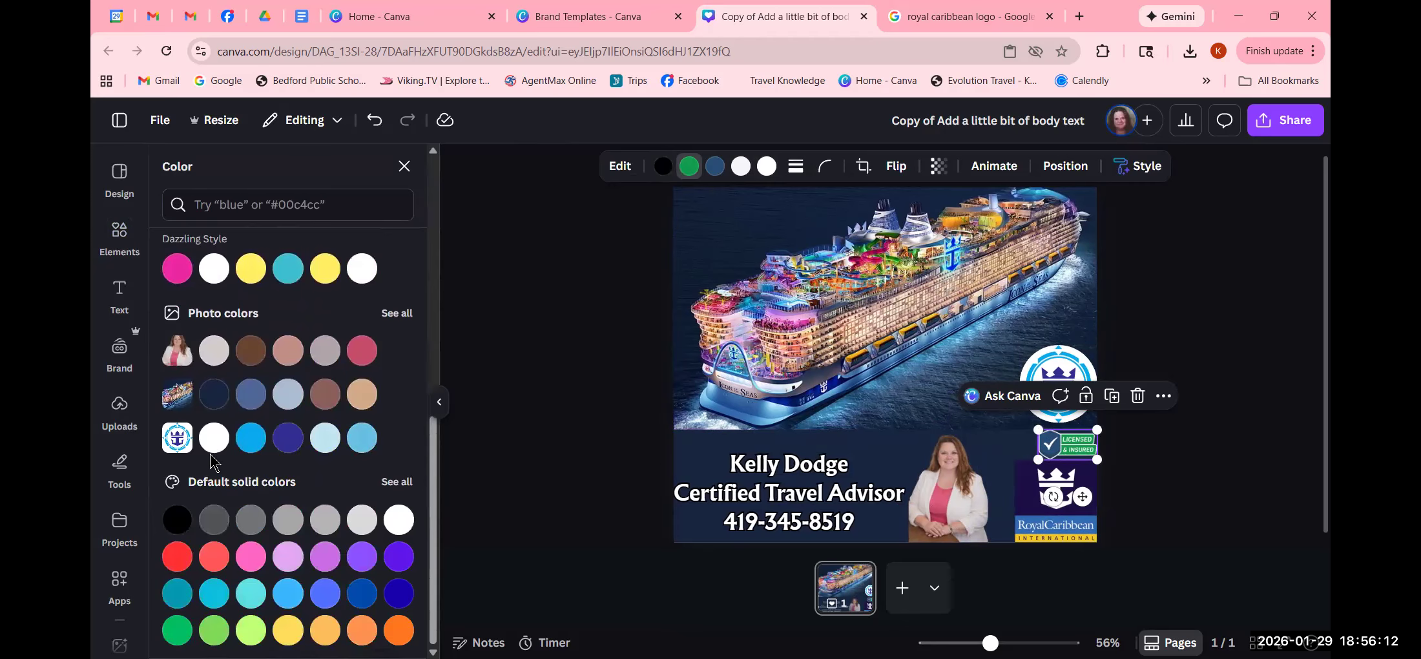
{"action": "left_click", "coordinate": [252, 446]}
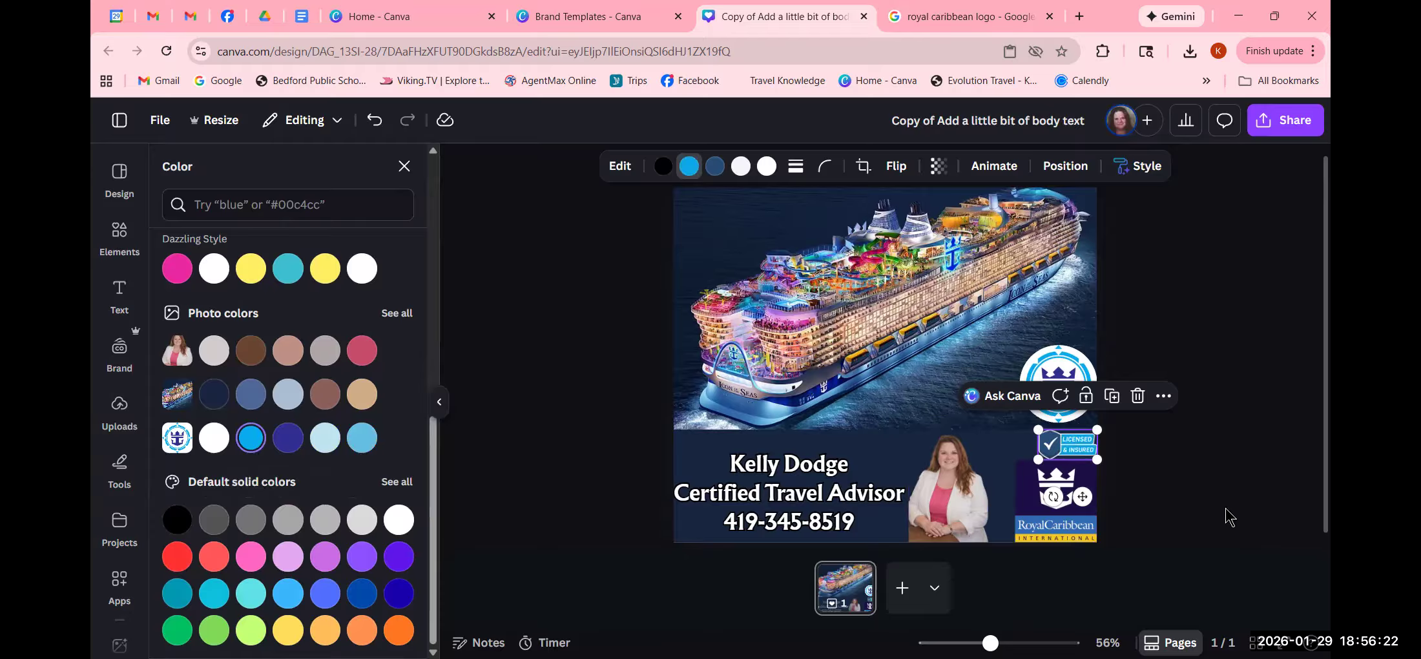
{"action": "left_click", "coordinate": [713, 168]}
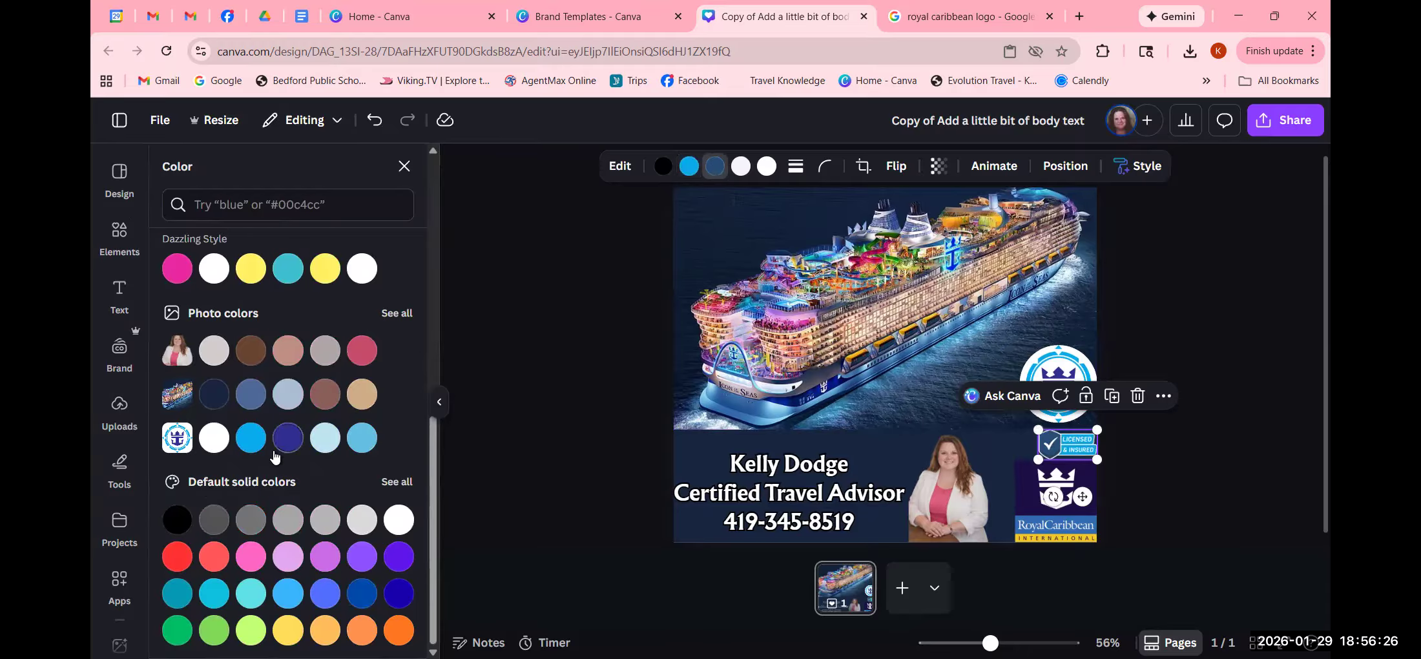
{"action": "left_click", "coordinate": [292, 440]}
{"action": "left_click", "coordinate": [1210, 472]}
{"action": "left_click", "coordinate": [1211, 478]}
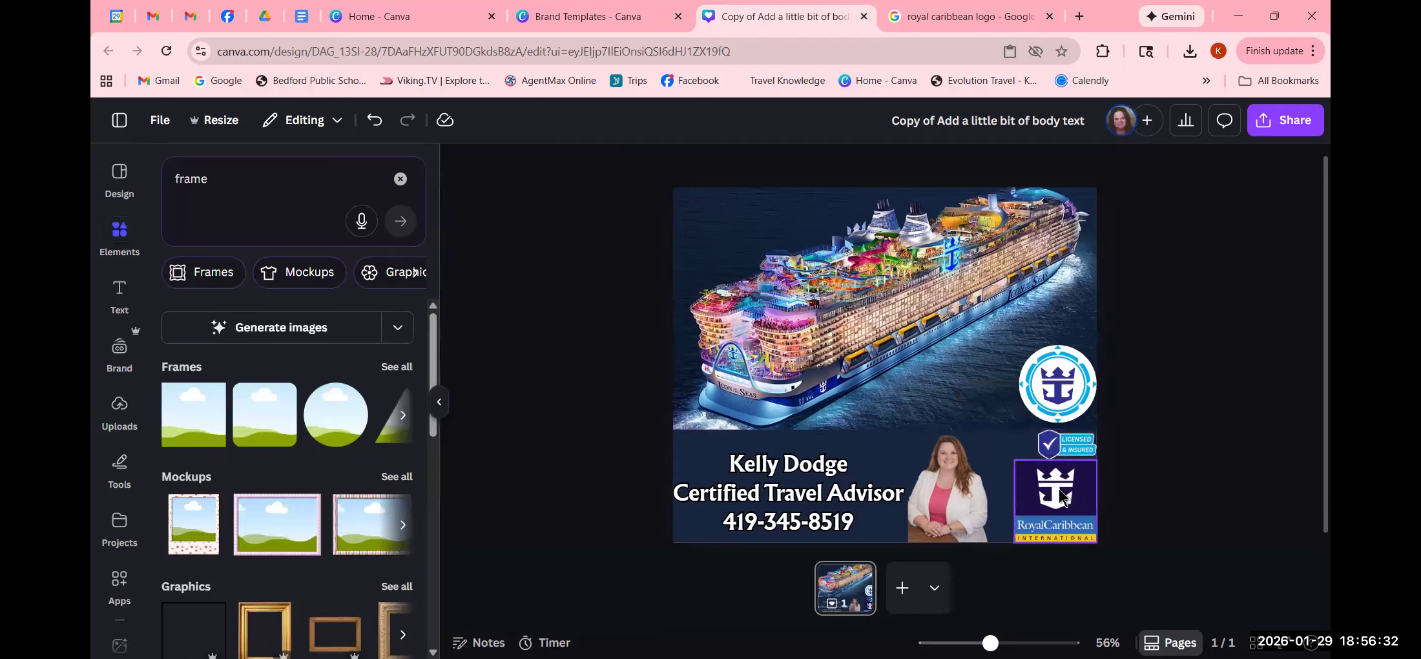
{"action": "left_click", "coordinate": [1044, 514]}
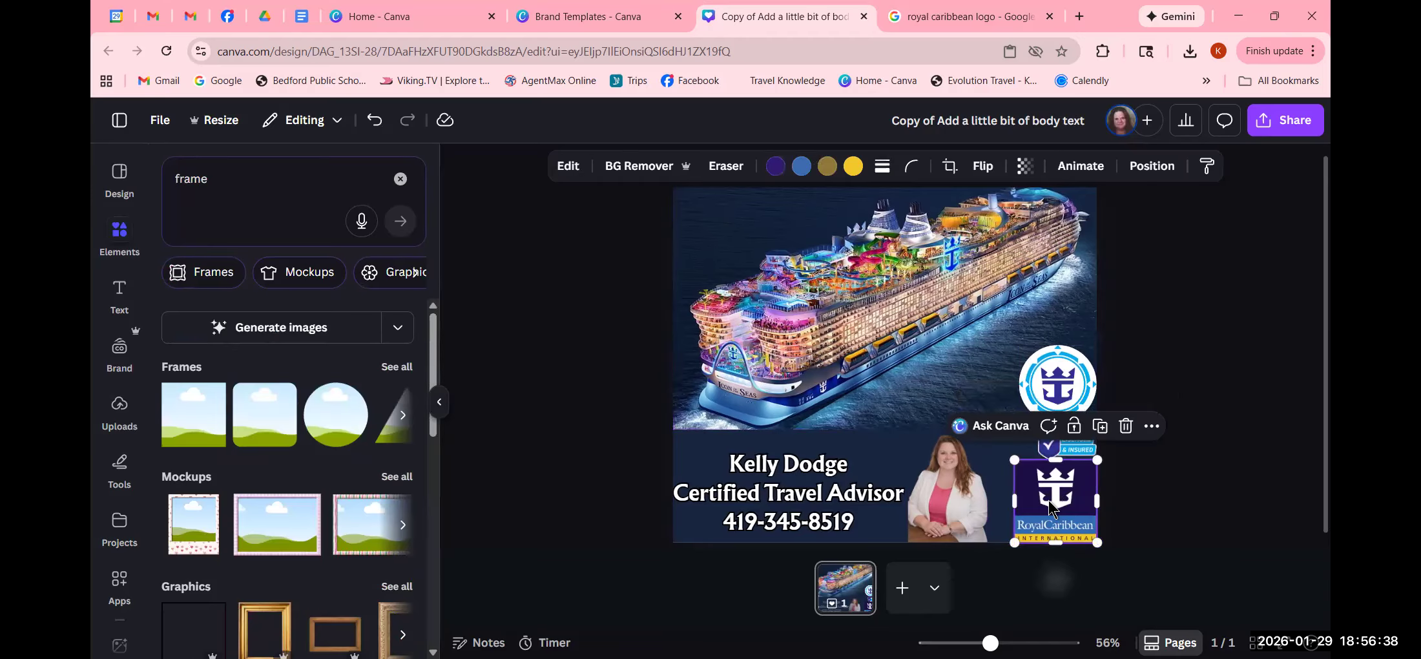
- Move the round Royal Caribbean logo to the photo's top-left and shrink it to about 124 px
{"action": "left_click", "coordinate": [1203, 486]}
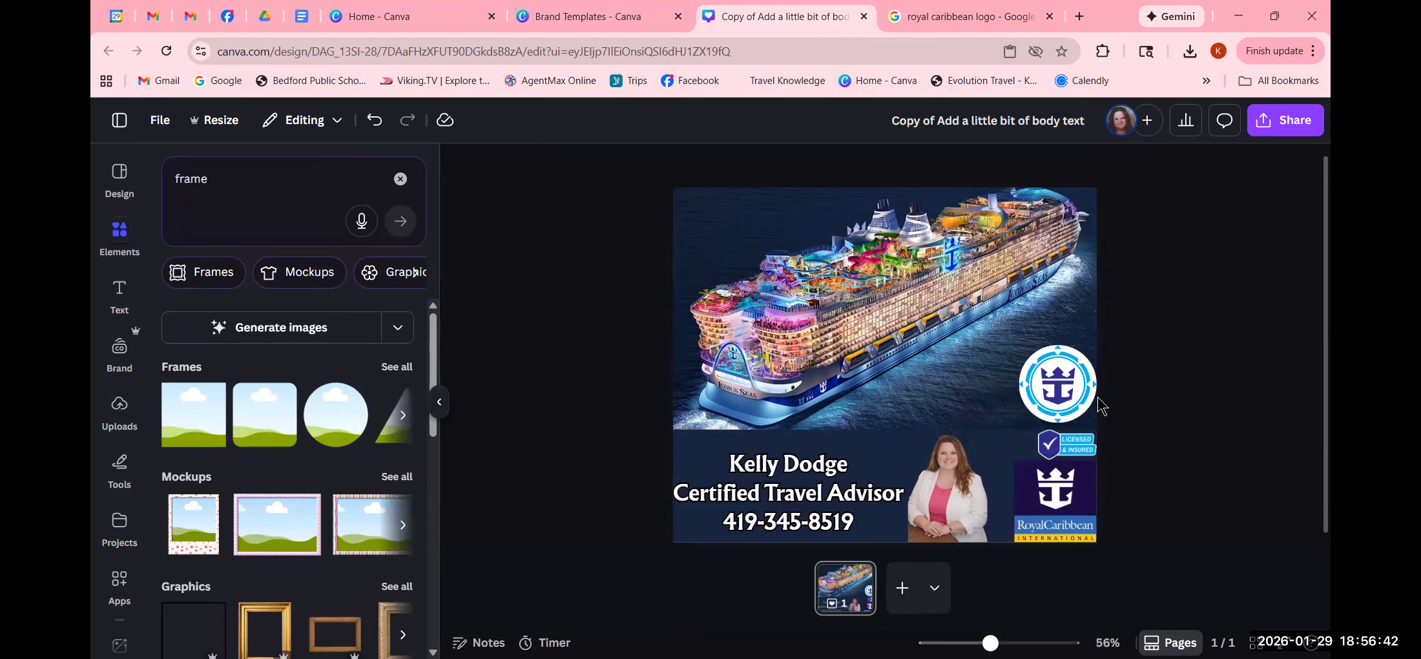
{"action": "left_click", "coordinate": [1075, 397]}
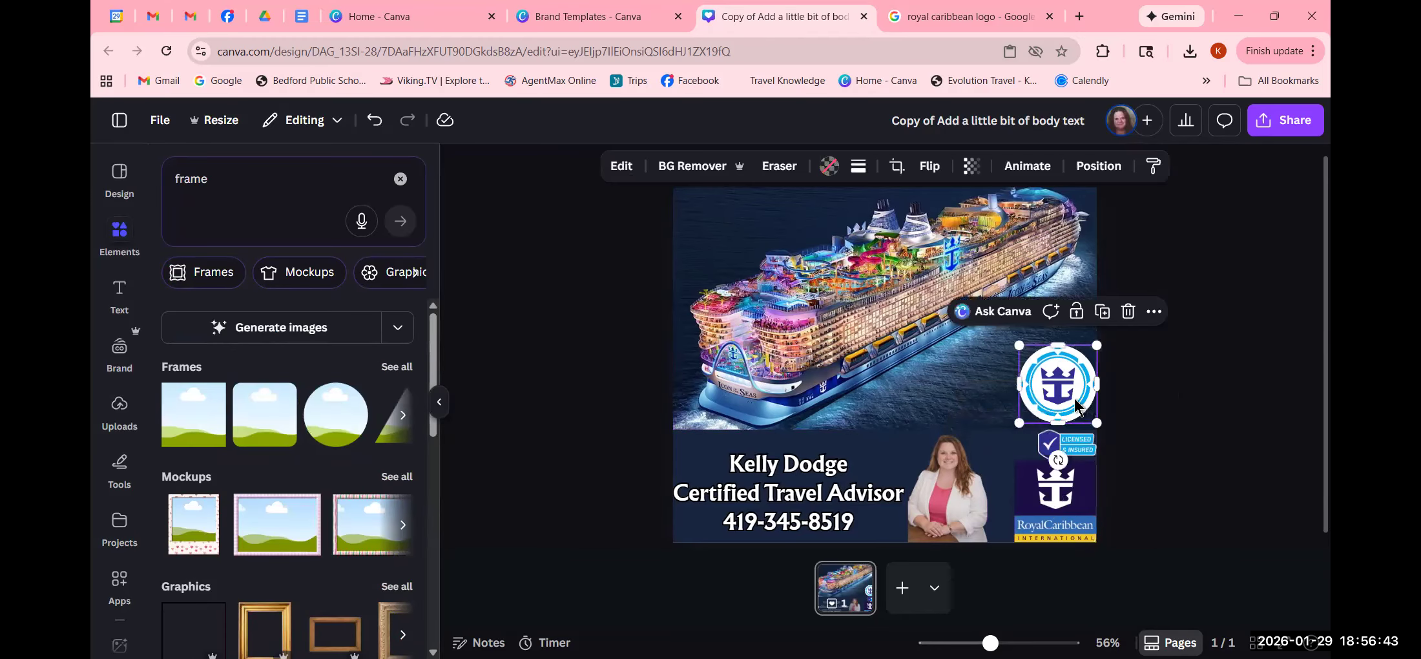
{"action": "left_click", "coordinate": [1190, 490]}
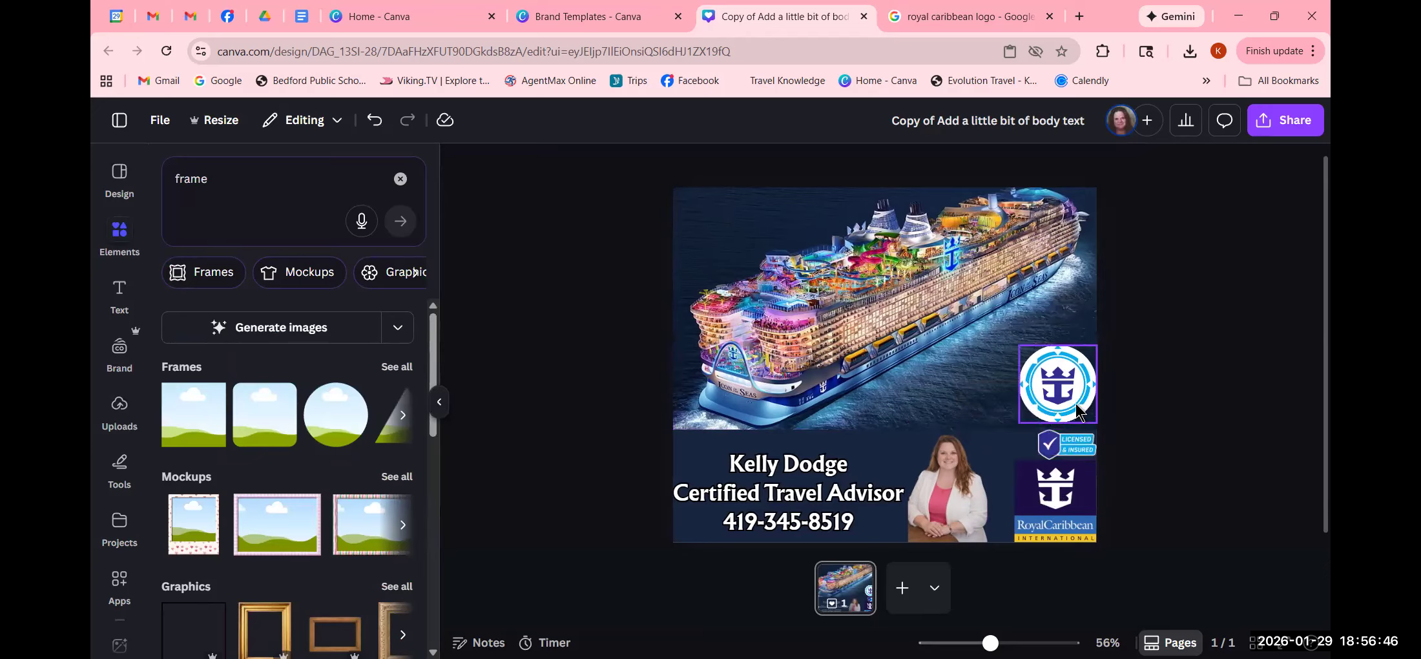
{"action": "left_click_drag", "start_coordinate": [1064, 381], "coordinate": [701, 242]}
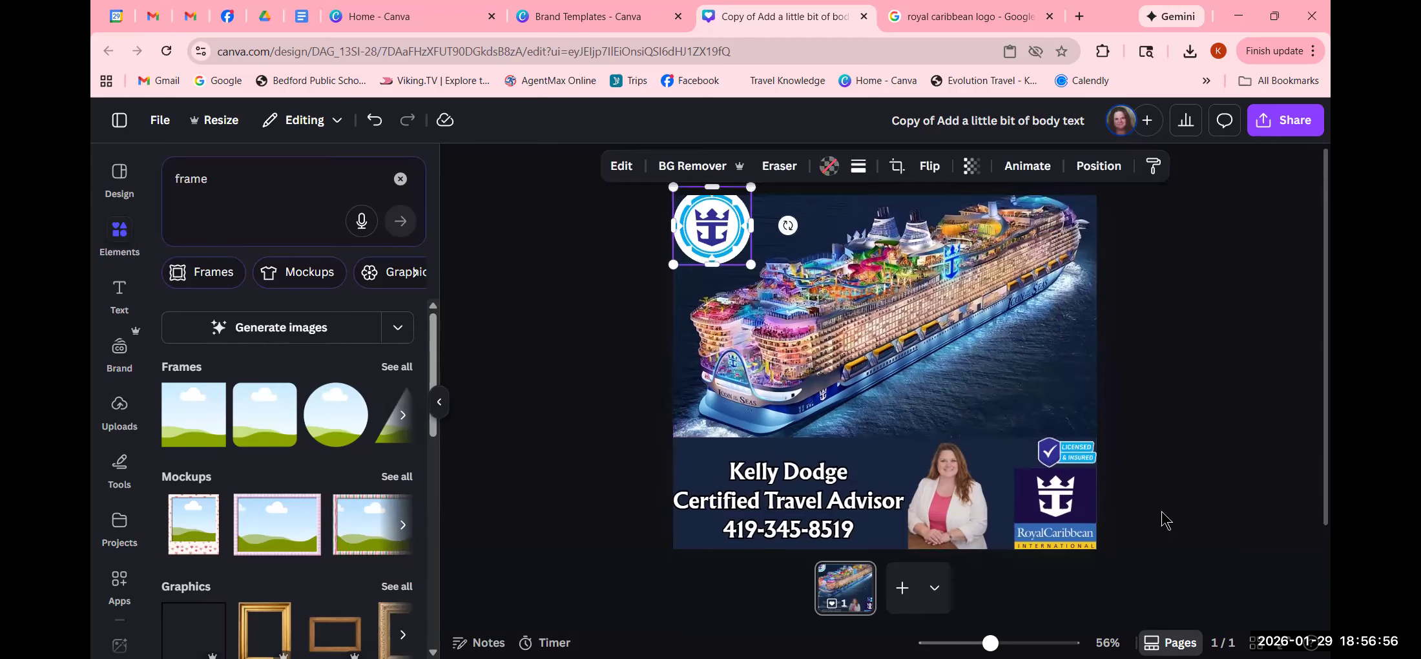
{"action": "left_click_drag", "start_coordinate": [990, 643], "coordinate": [972, 643]}
{"action": "left_click_drag", "start_coordinate": [771, 280], "coordinate": [771, 282]}
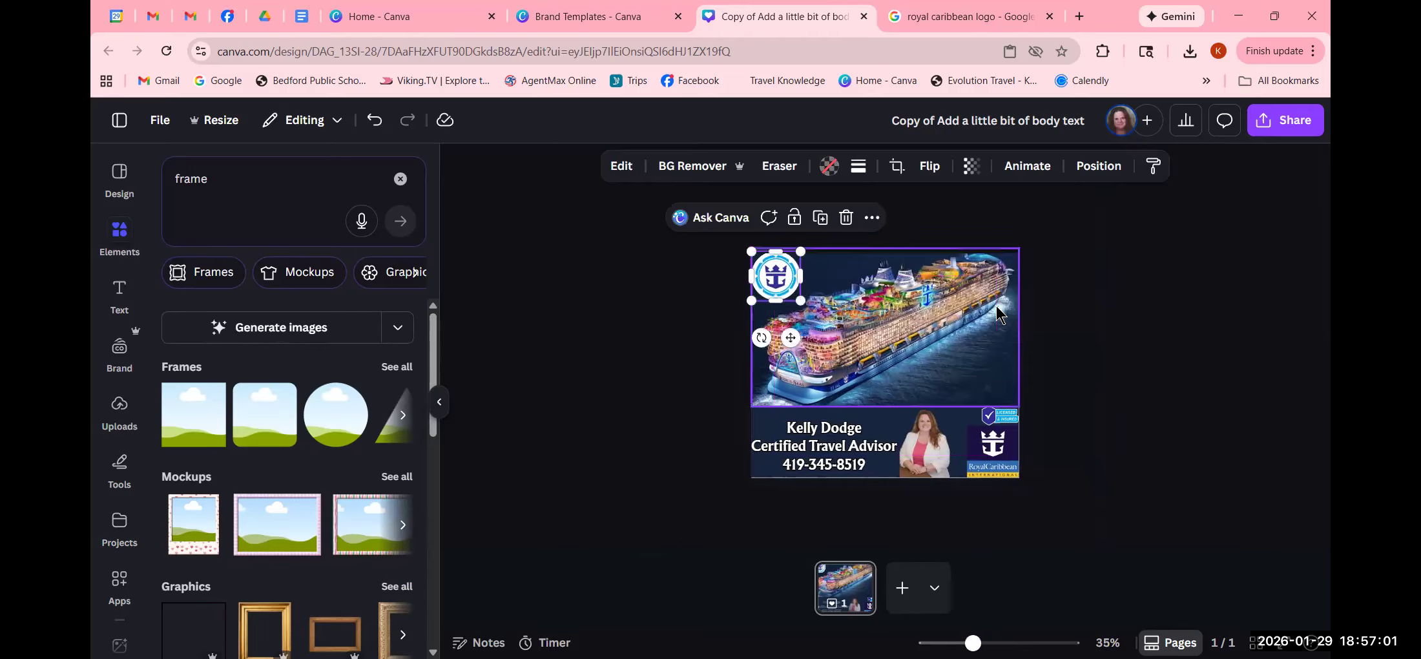
{"action": "left_click", "coordinate": [1156, 330]}
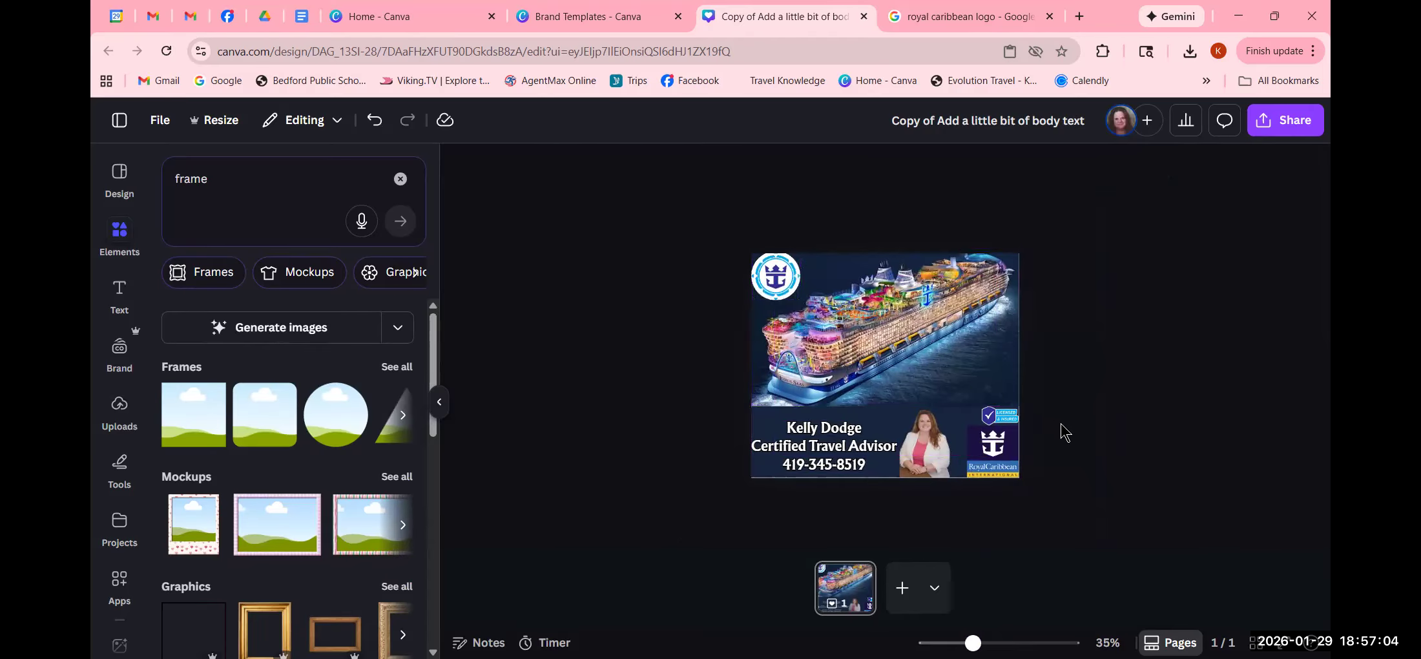
{"action": "left_click", "coordinate": [796, 291]}
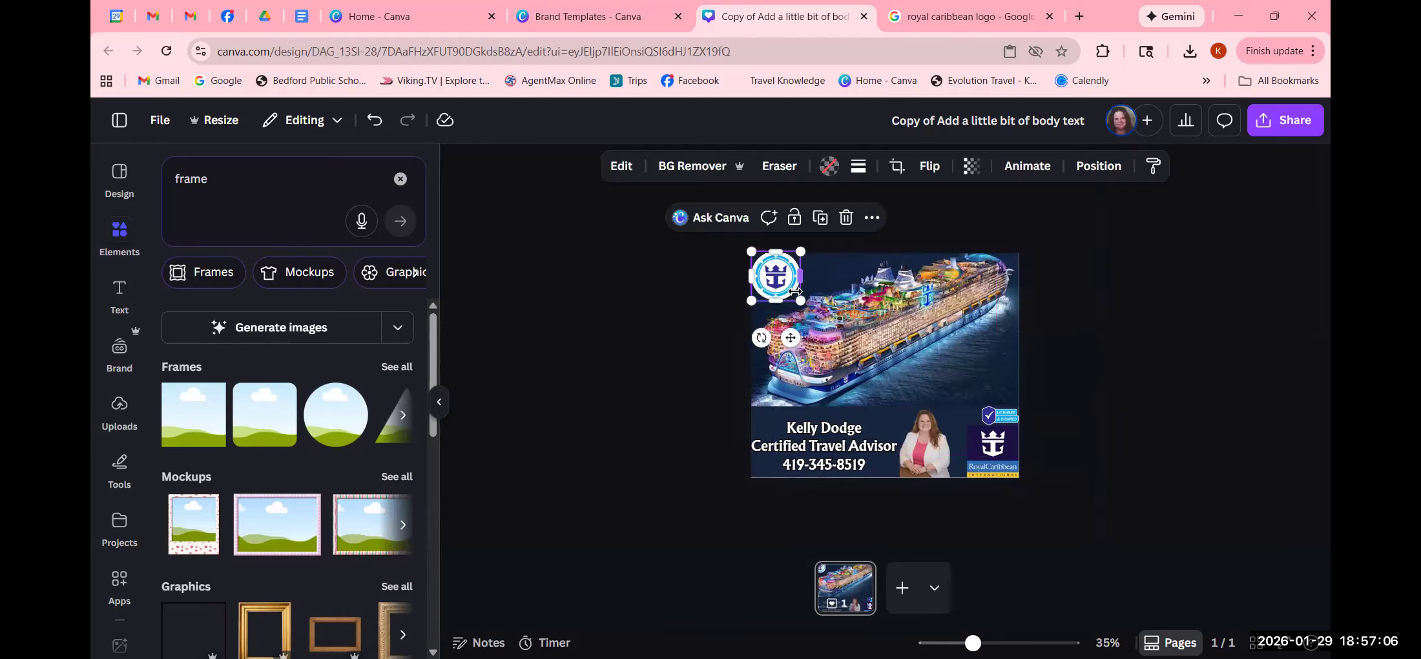
{"action": "left_click_drag", "start_coordinate": [800, 298], "coordinate": [788, 287]}
{"action": "left_click", "coordinate": [1227, 356]}
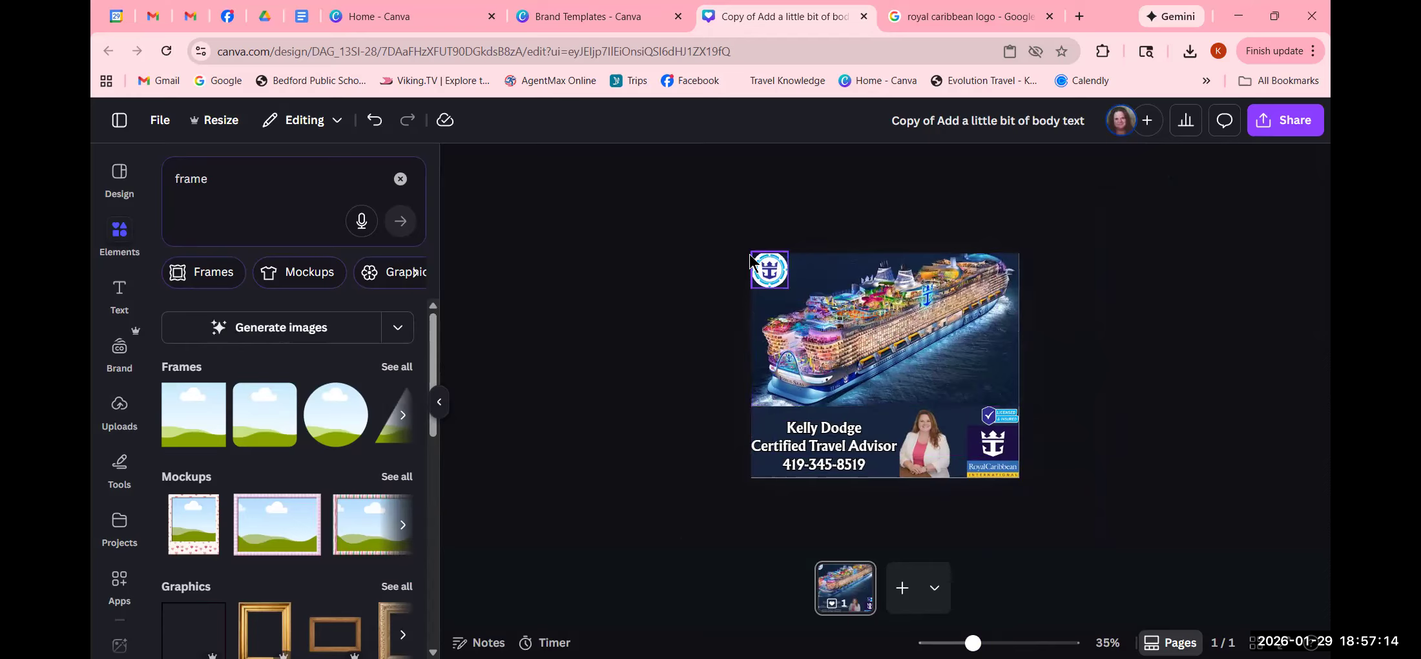
- Delete the round logo together with its frame
{"action": "left_click", "coordinate": [765, 267]}
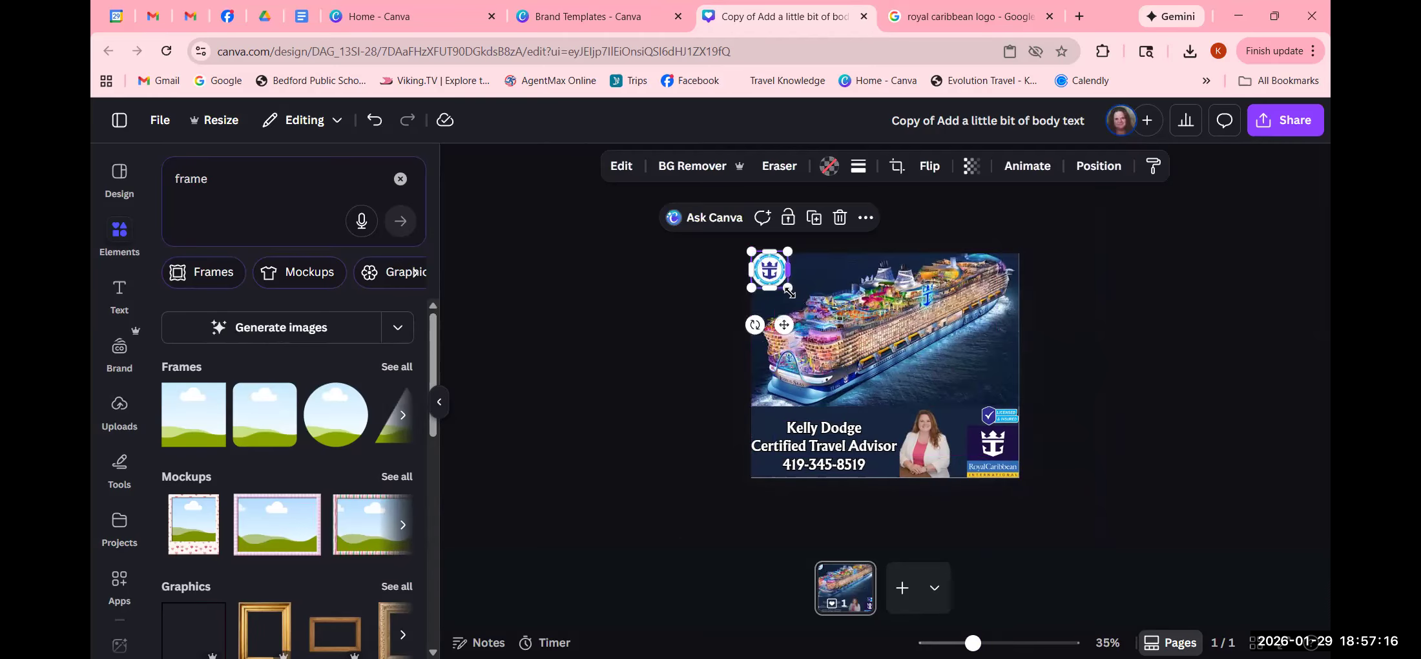
{"action": "left_click", "coordinate": [841, 220]}
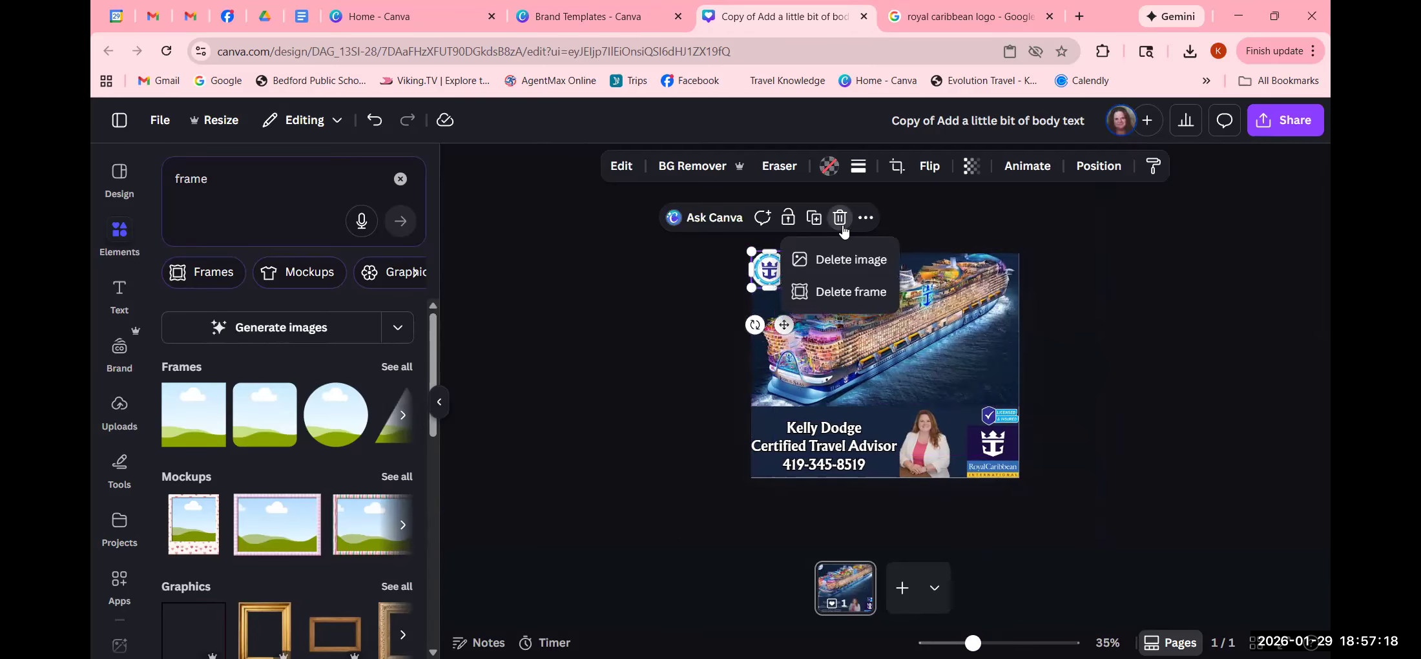
{"action": "left_click", "coordinate": [875, 294]}
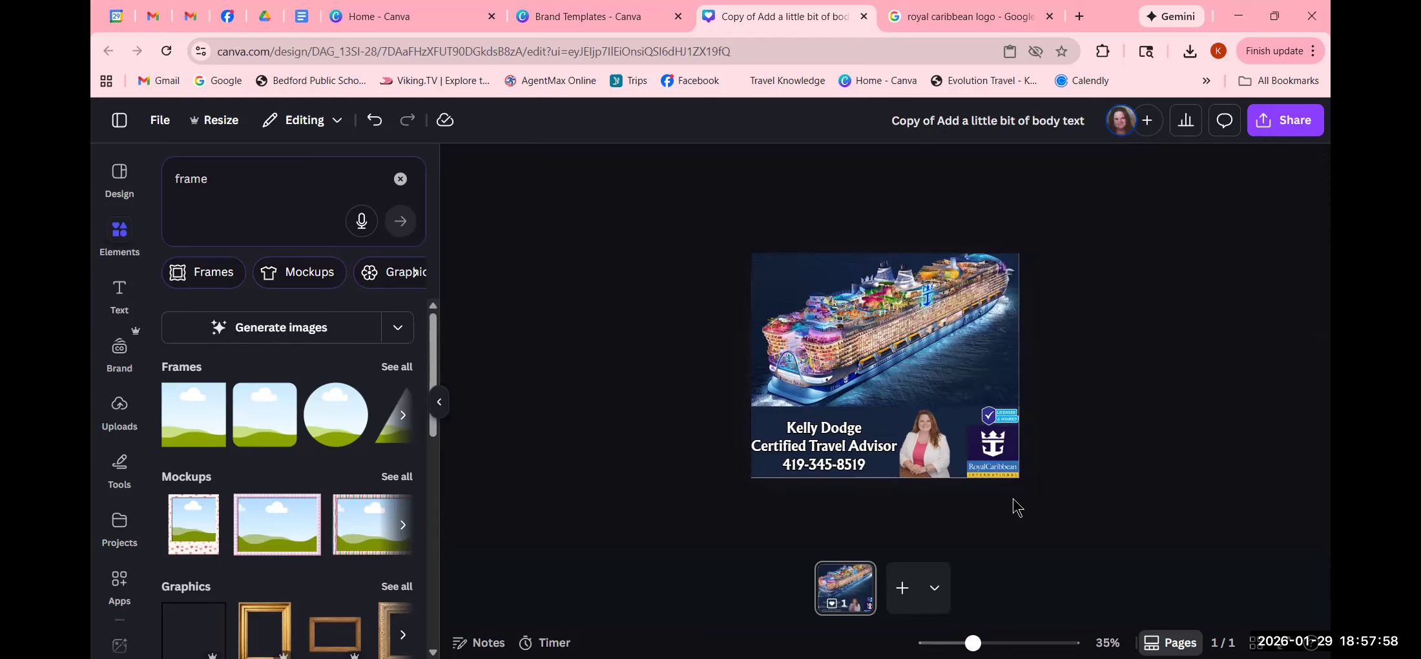
{"action": "left_click", "coordinate": [924, 460]}
{"action": "left_click_drag", "start_coordinate": [959, 401], "coordinate": [988, 407]}
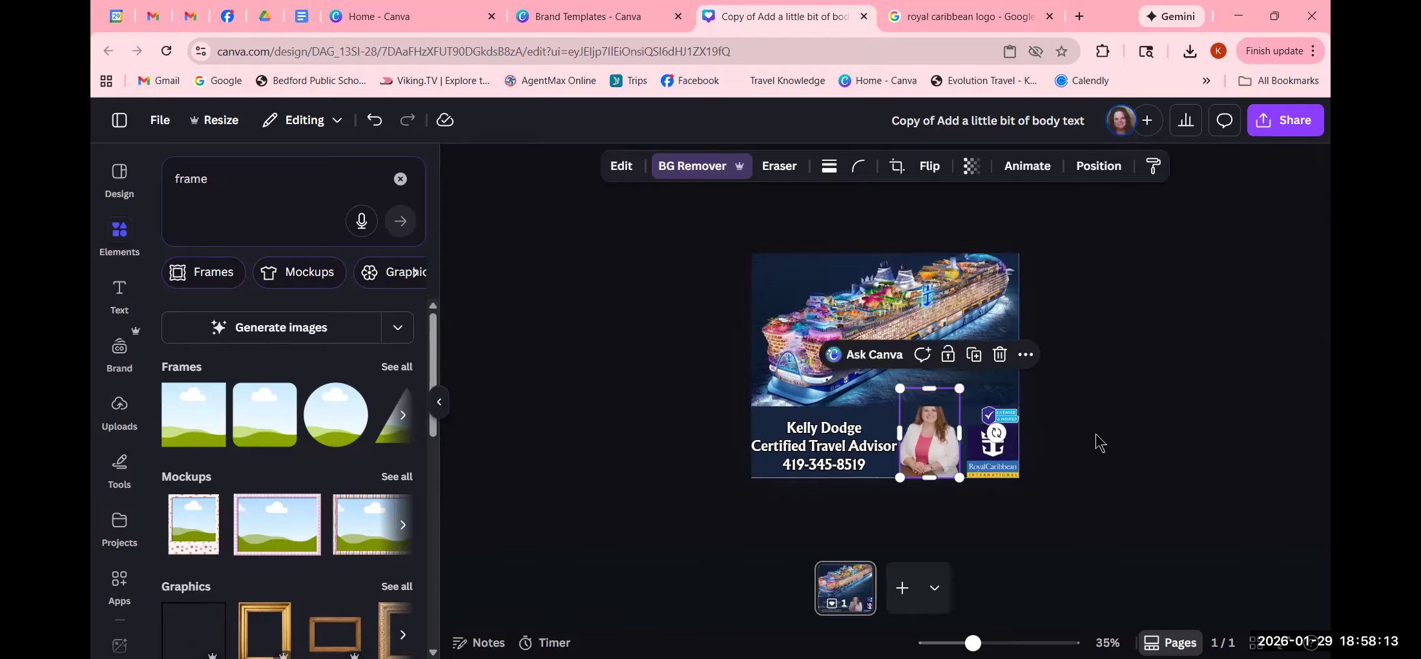
{"action": "left_click", "coordinate": [1185, 460]}
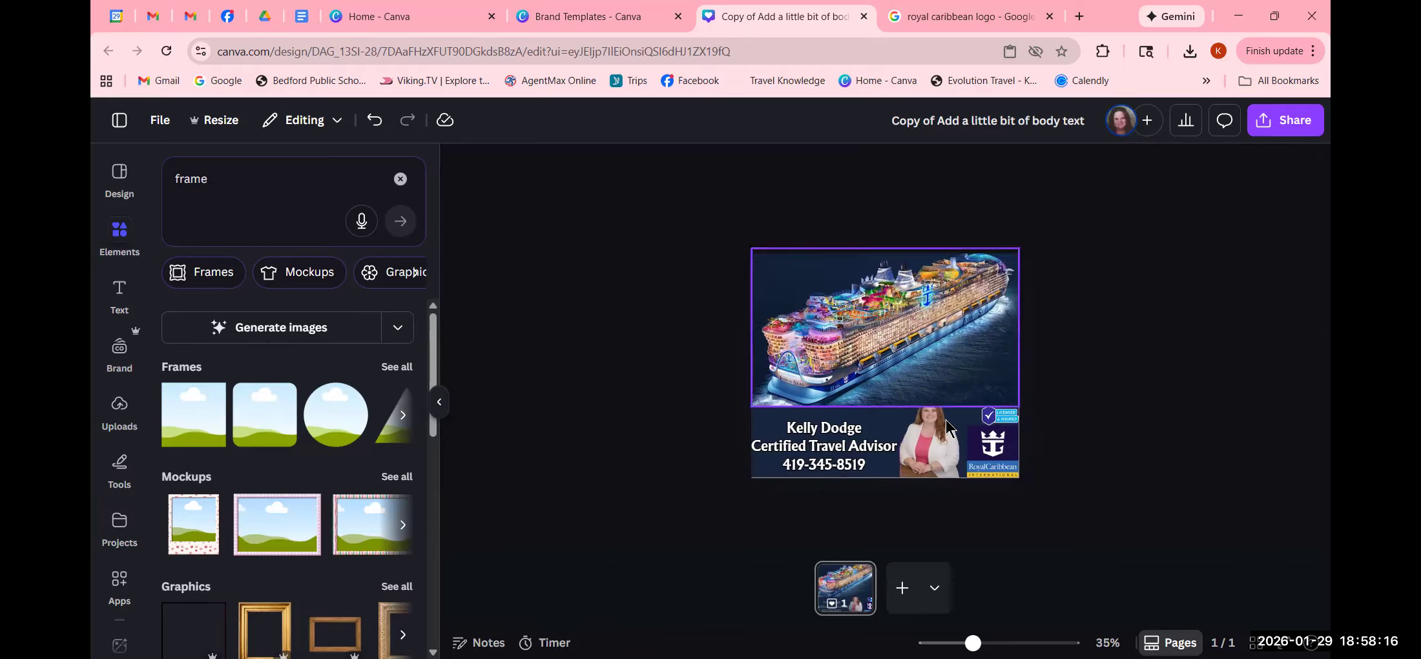
{"action": "left_click", "coordinate": [941, 452]}
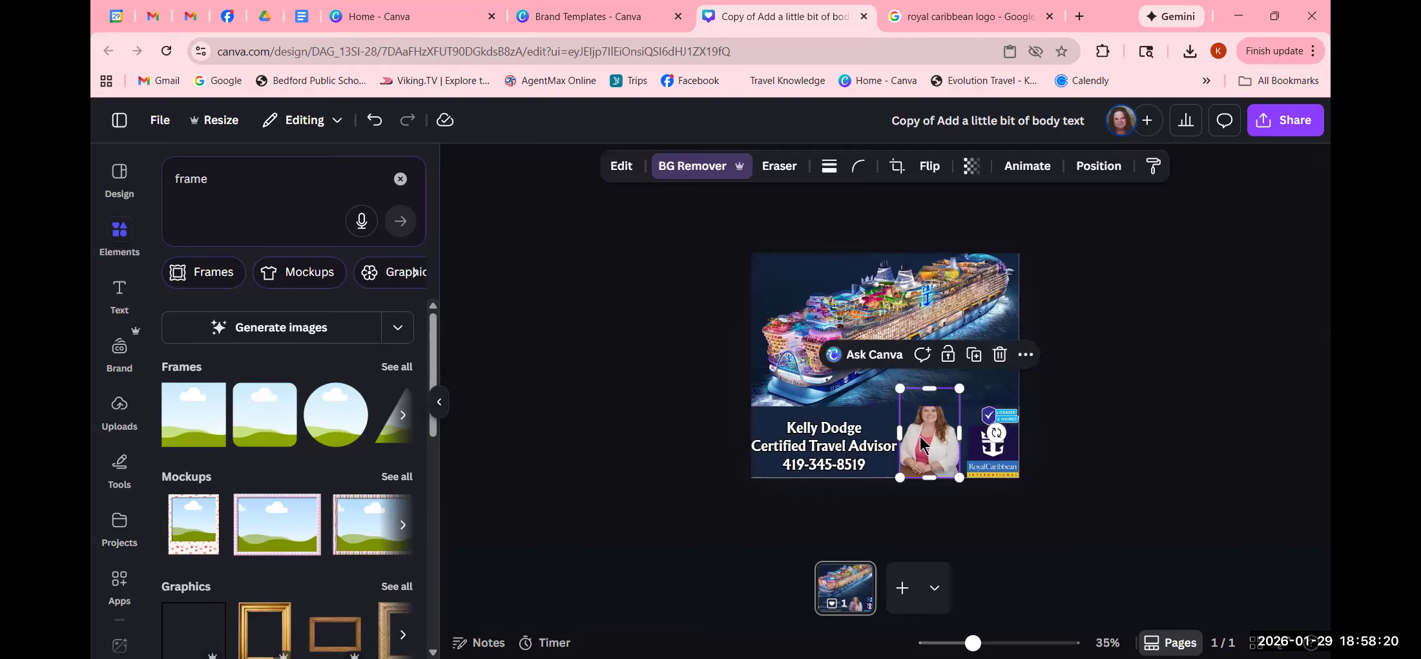
{"action": "left_click", "coordinate": [1026, 356]}
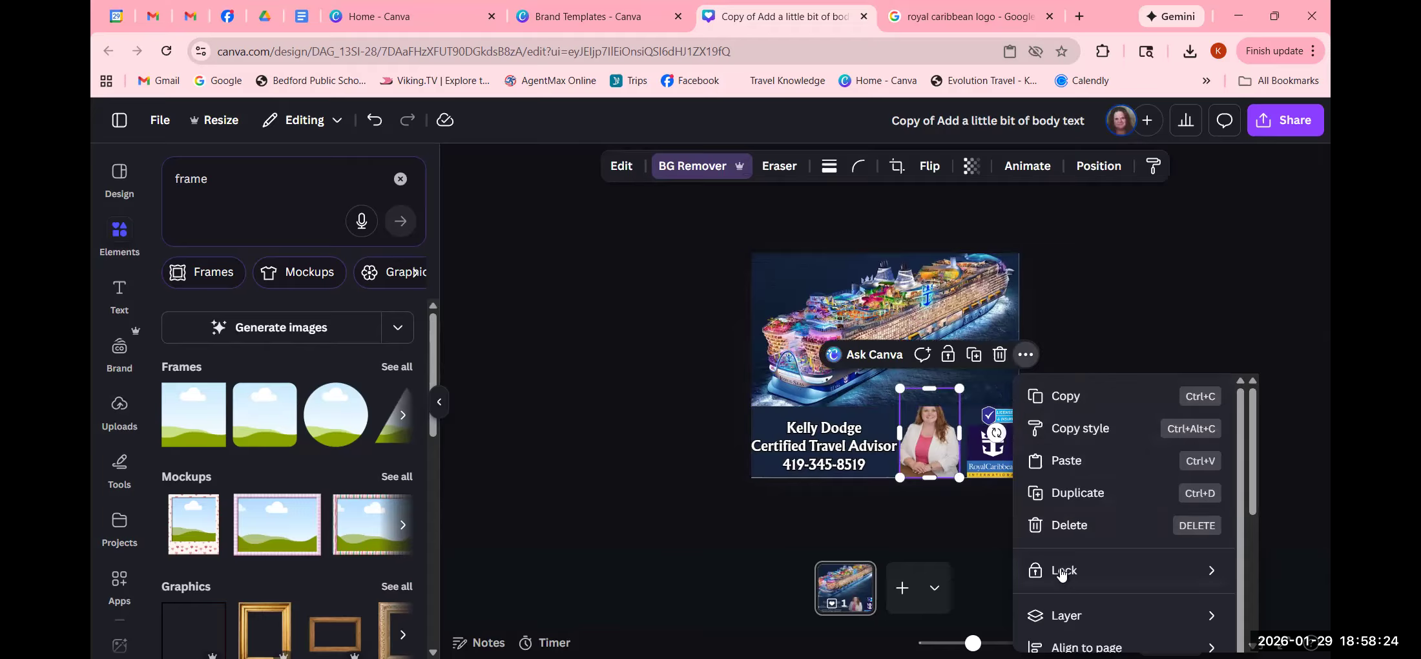
{"action": "mouse_move", "coordinate": [1077, 609]}
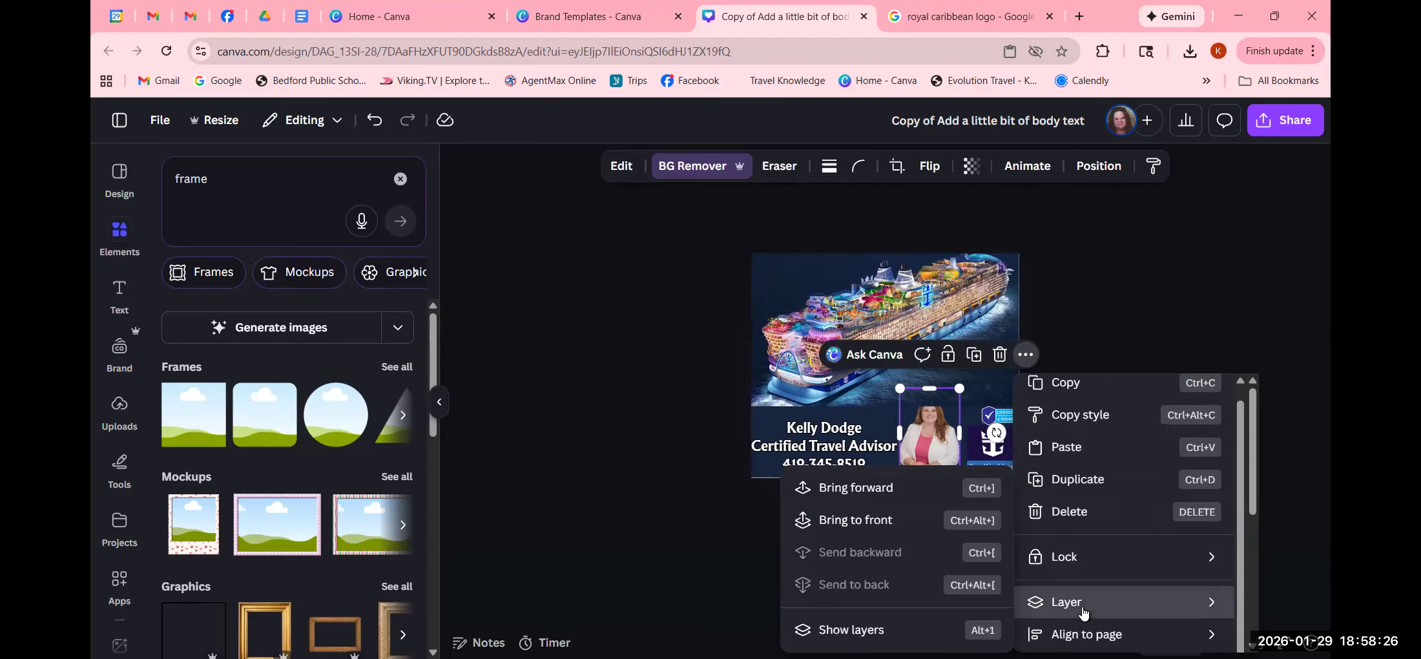
{"action": "left_click", "coordinate": [859, 492]}
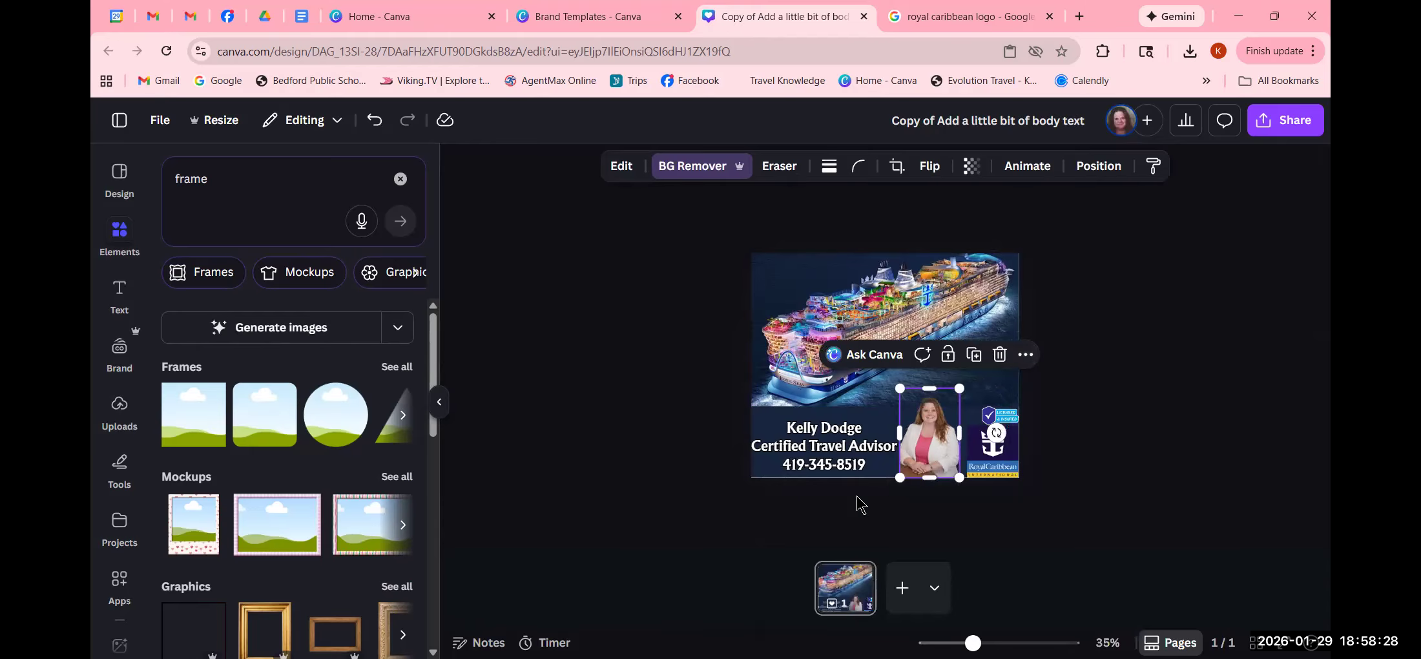
{"action": "left_click", "coordinate": [1166, 485]}
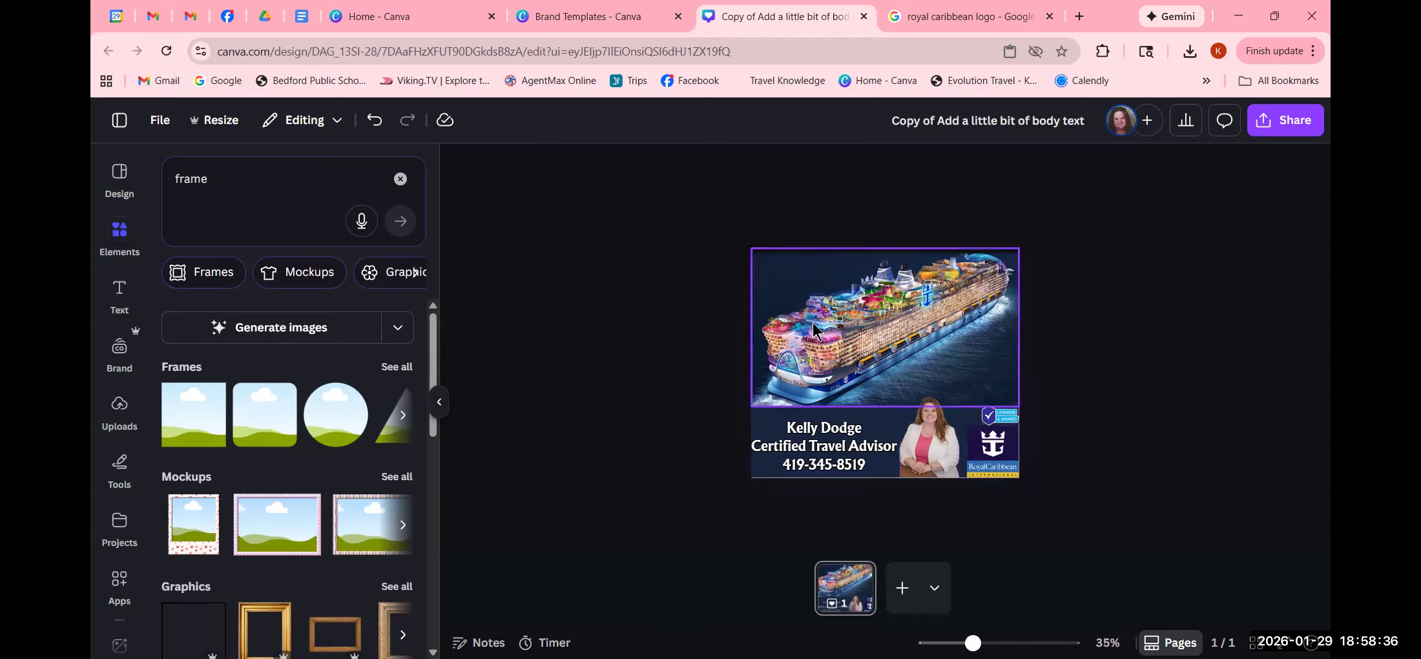
{"action": "left_click", "coordinate": [988, 356]}
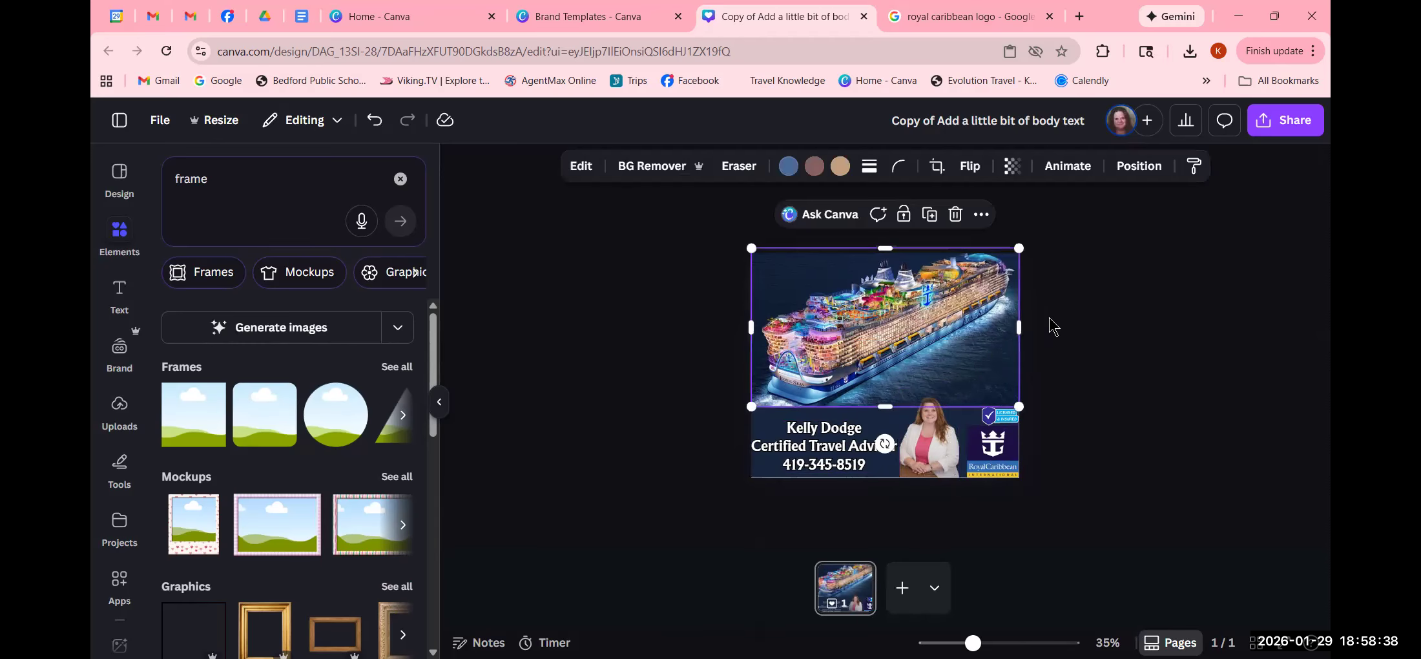
{"action": "right_click", "coordinate": [966, 344]}
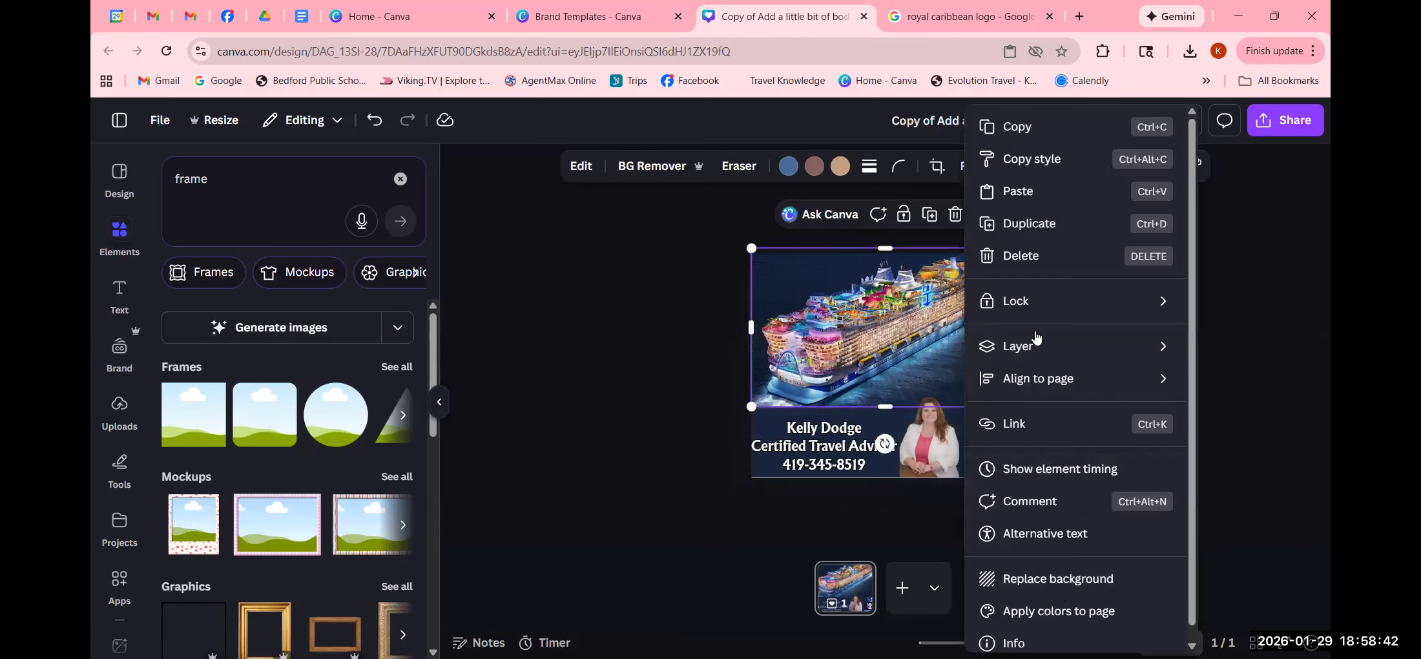
{"action": "mouse_move", "coordinate": [1035, 360]}
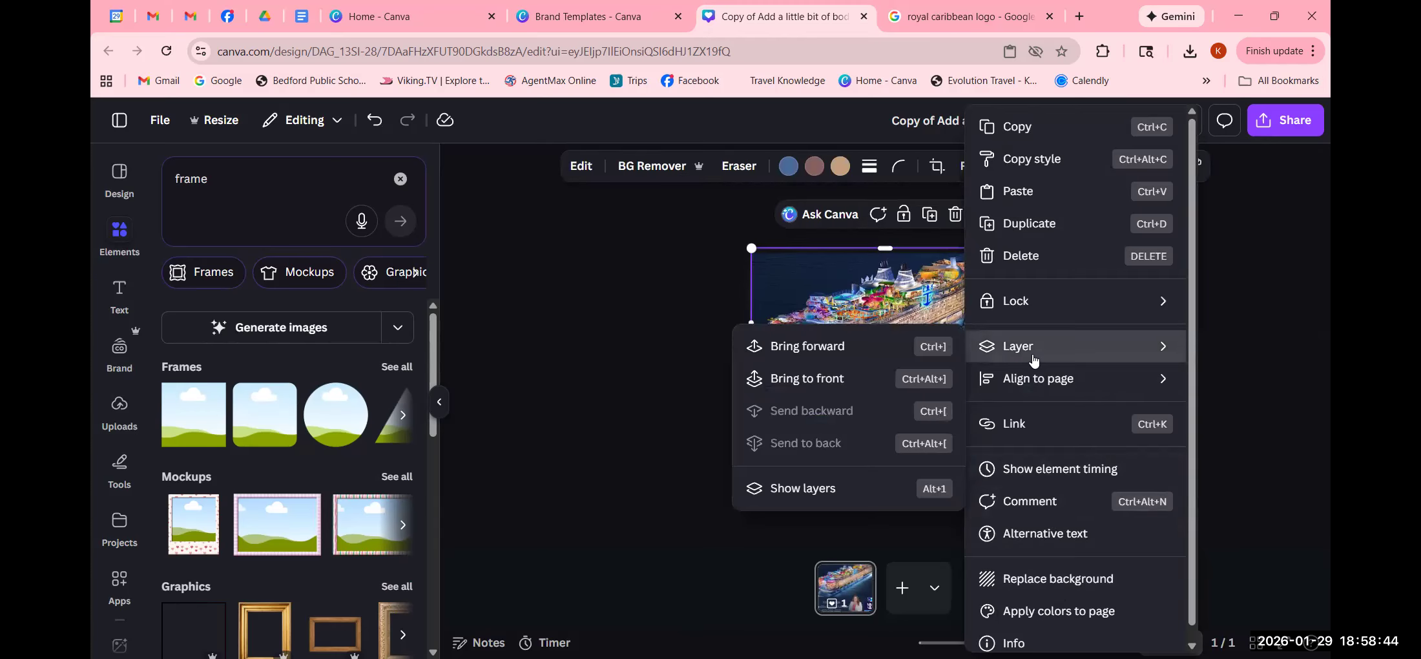
{"action": "left_click", "coordinate": [630, 342]}
{"action": "left_click", "coordinate": [631, 345]}
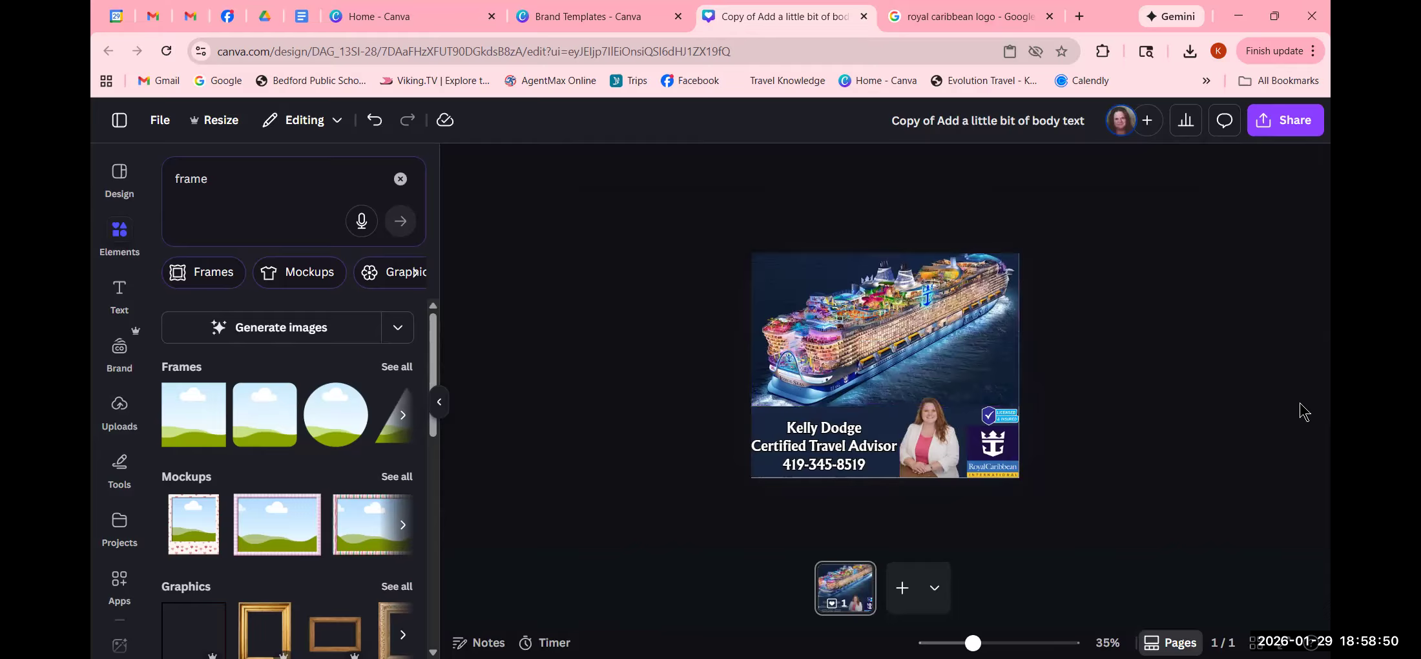
- Download the design as PNG and save it as 'Copy of Add a little bit of body text.png'
{"action": "left_click", "coordinate": [1278, 125]}
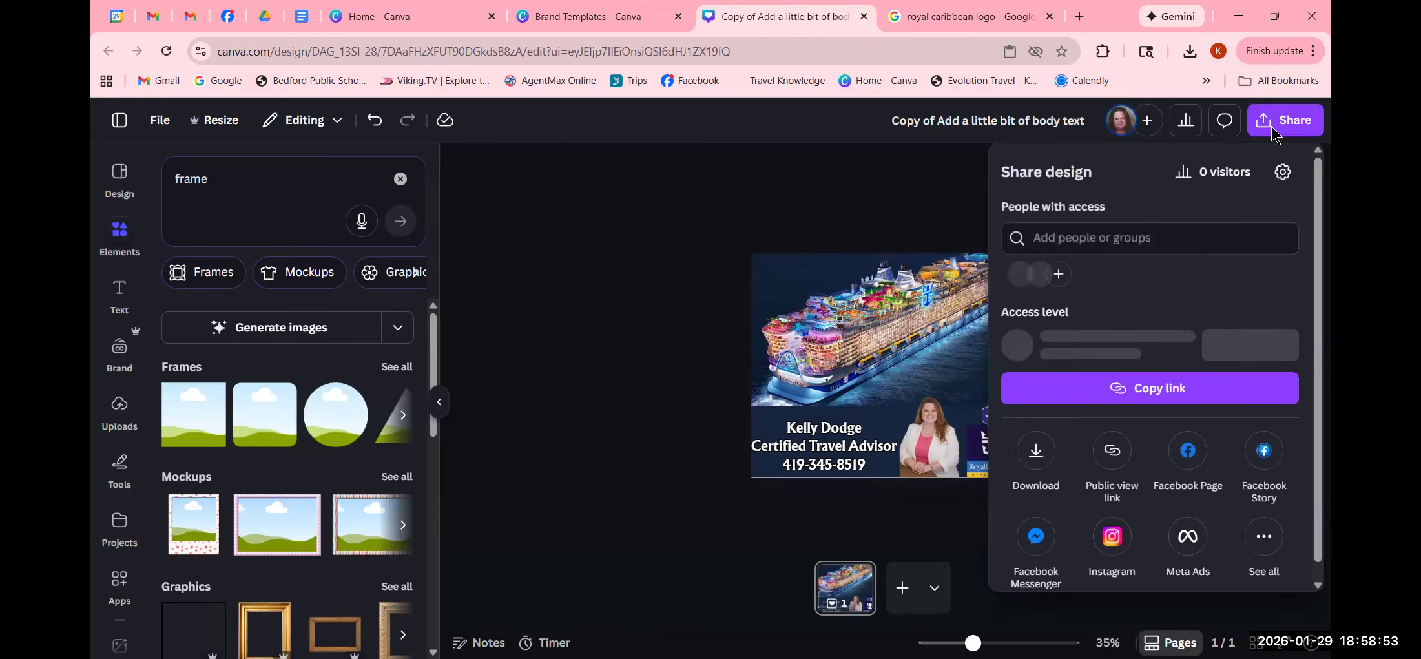
{"action": "left_click", "coordinate": [1035, 454]}
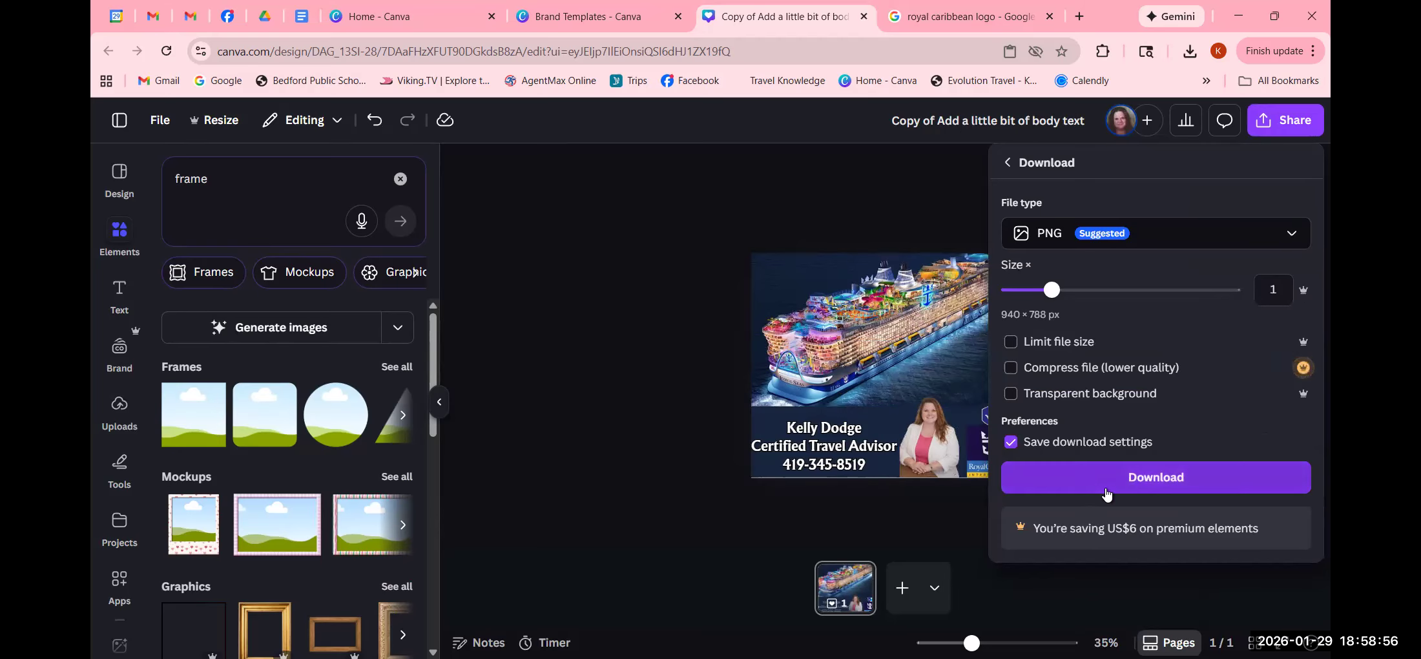
{"action": "left_click", "coordinate": [1127, 484]}
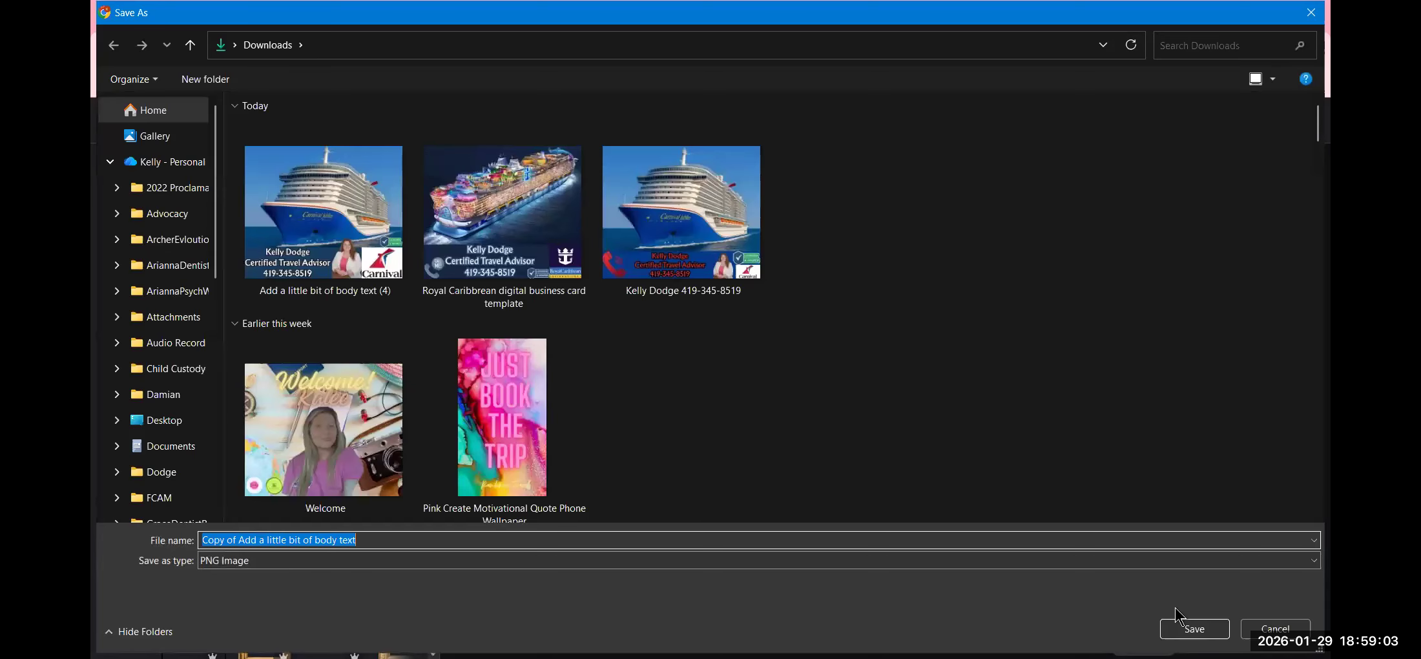
{"action": "left_click", "coordinate": [1192, 629]}
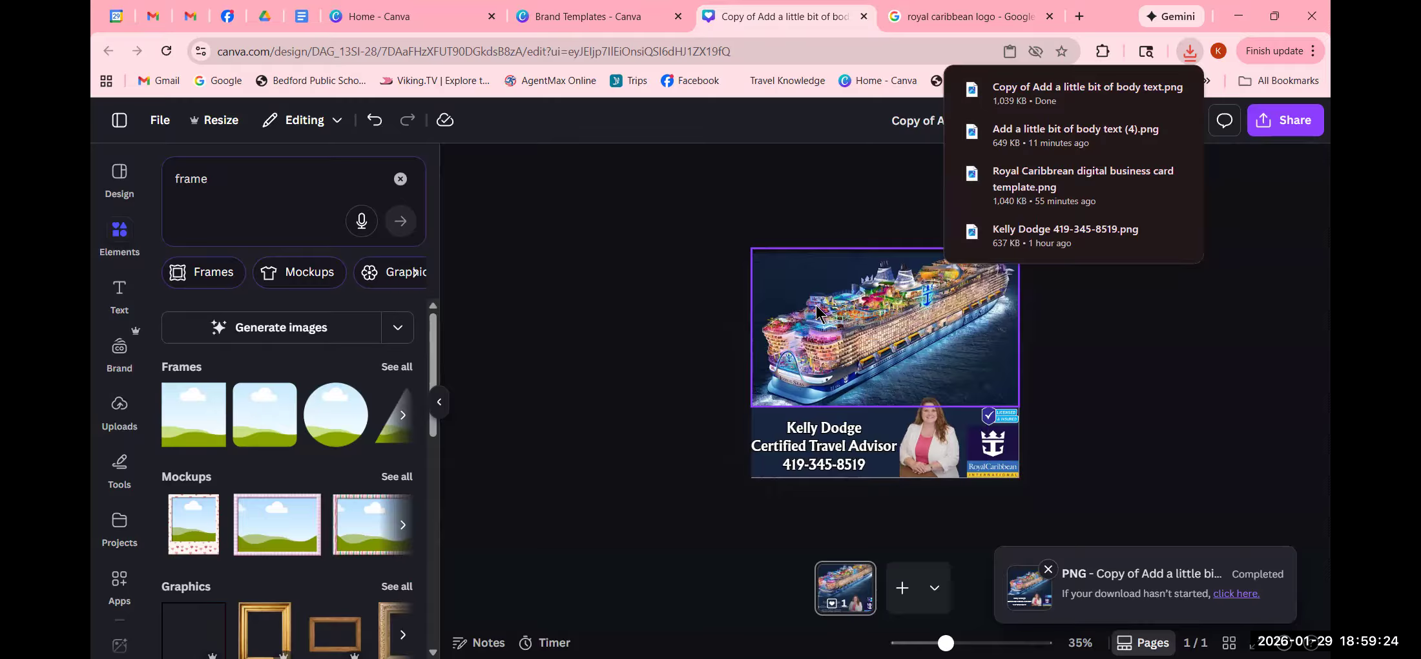
{"action": "left_click", "coordinate": [657, 355]}
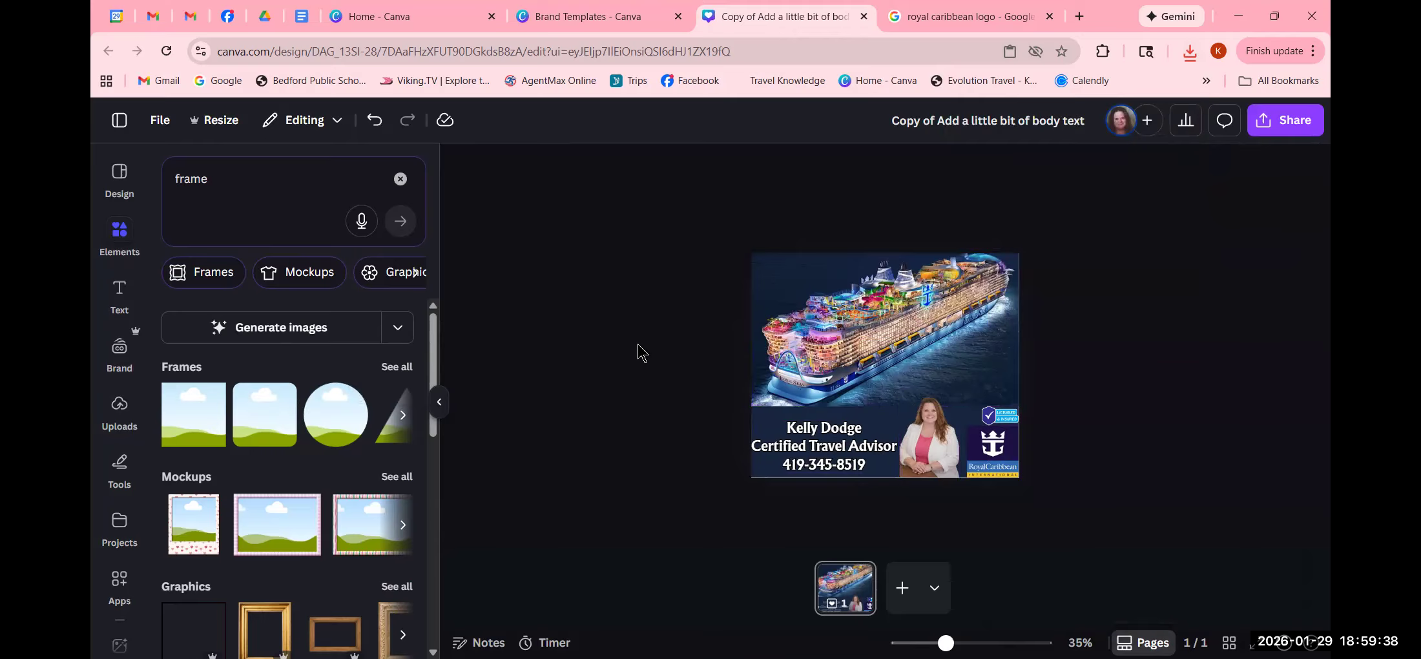
- Go to the Canva home page through the main navigation and scroll the Recents list
{"action": "left_click", "coordinate": [115, 188]}
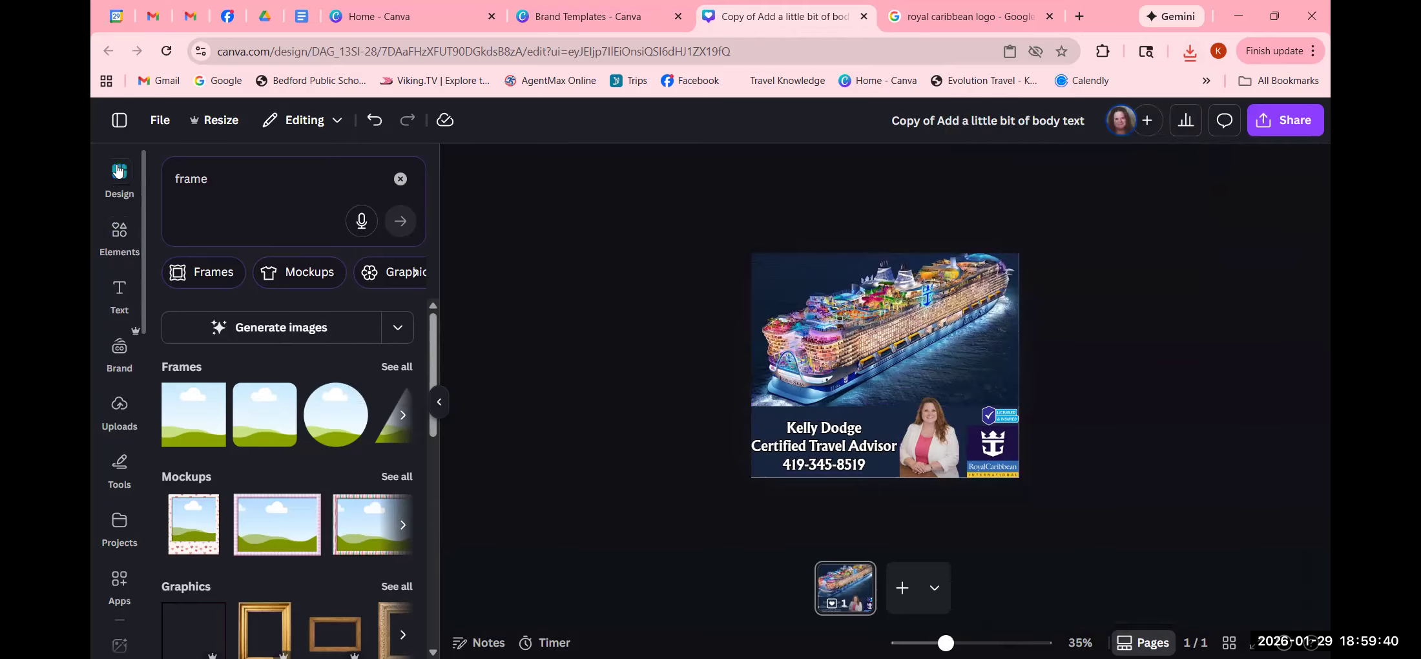
{"action": "left_click", "coordinate": [119, 120]}
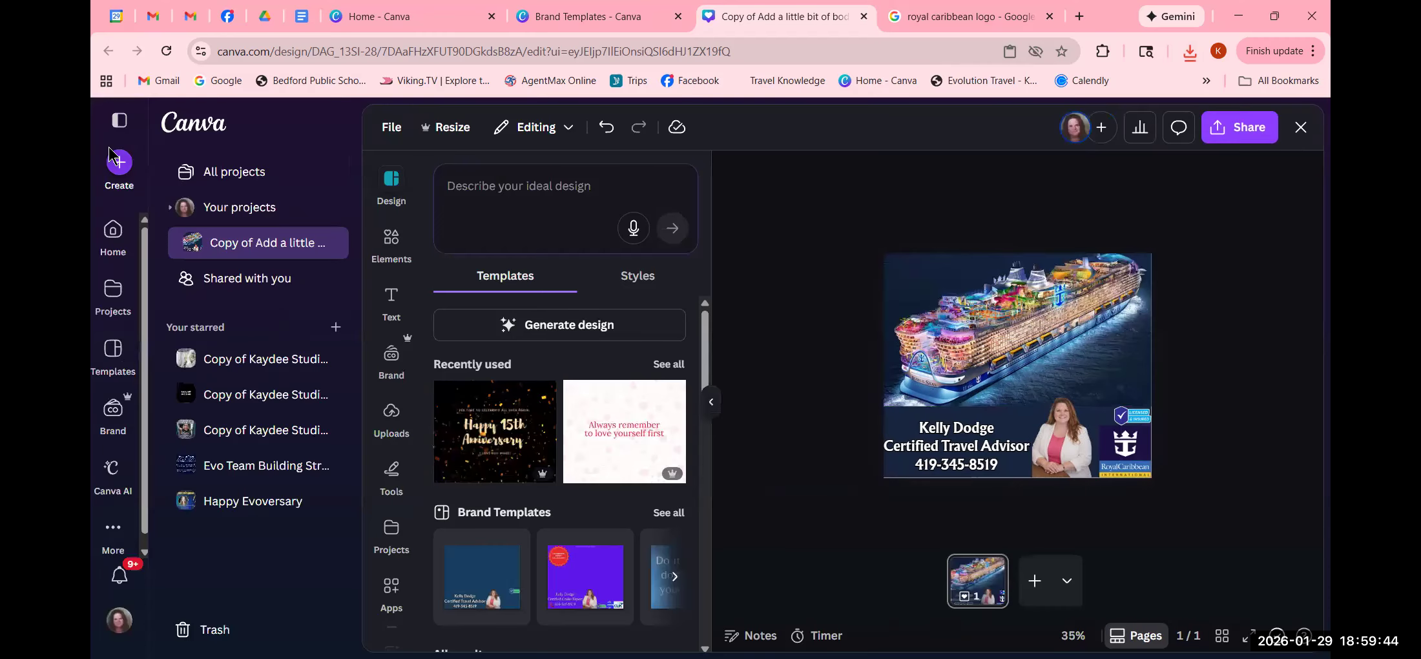
{"action": "left_click", "coordinate": [110, 229]}
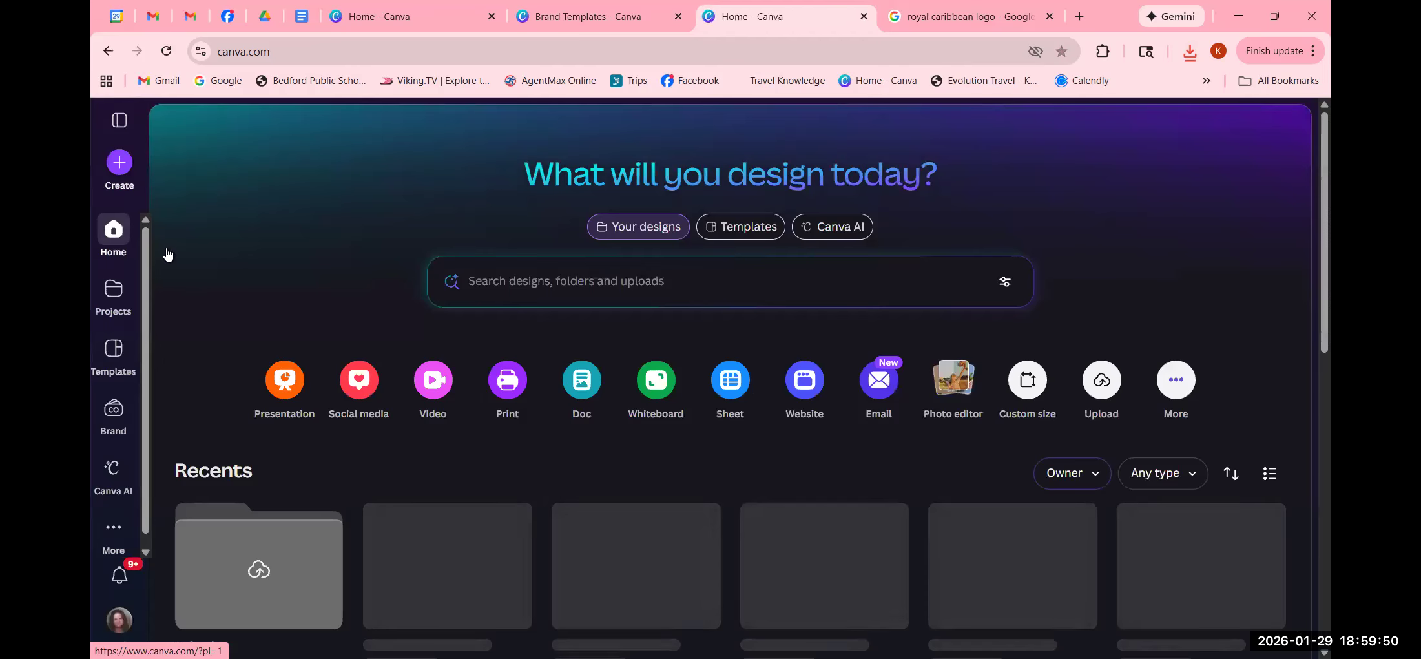
{"action": "scroll", "coordinate": [248, 362], "scroll_direction": "down", "scroll_amount": 1}
{"action": "scroll", "coordinate": [249, 362], "scroll_direction": "down", "scroll_amount": 3}
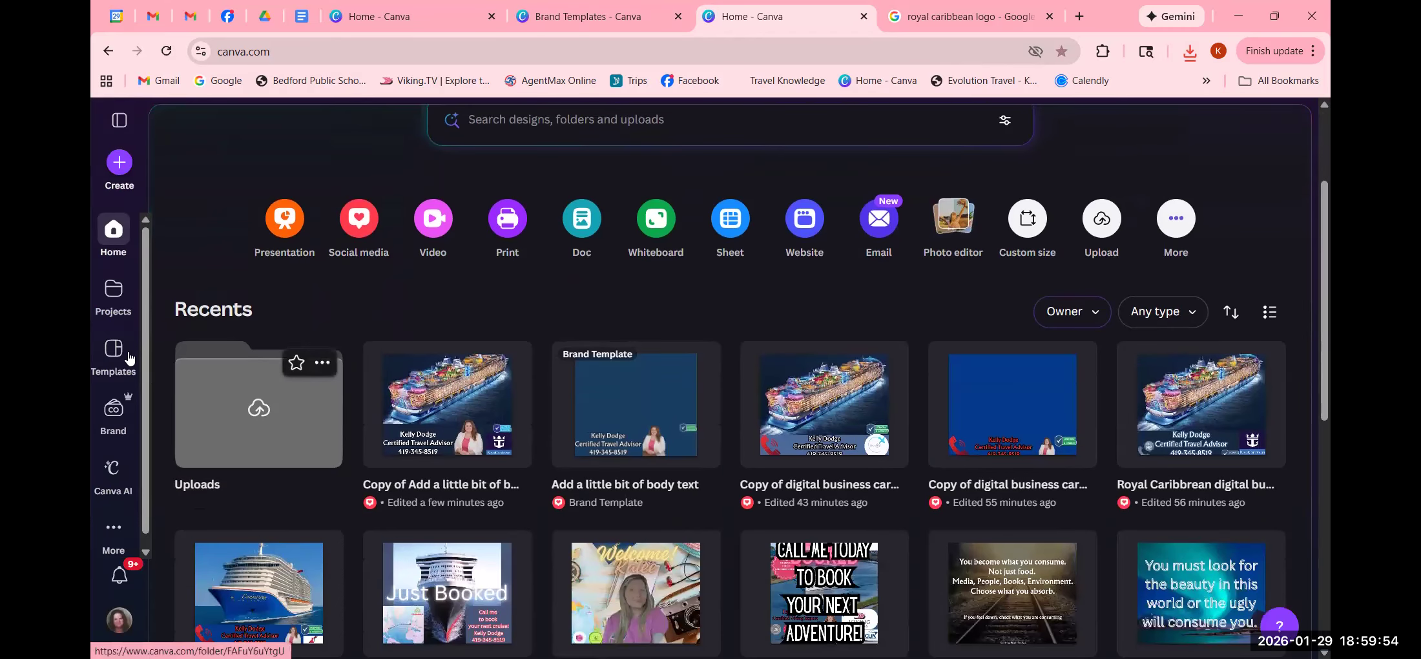
- Open the 'Add a little bit of body text' brand template from the Brand area and use it
{"action": "left_click", "coordinate": [111, 413]}
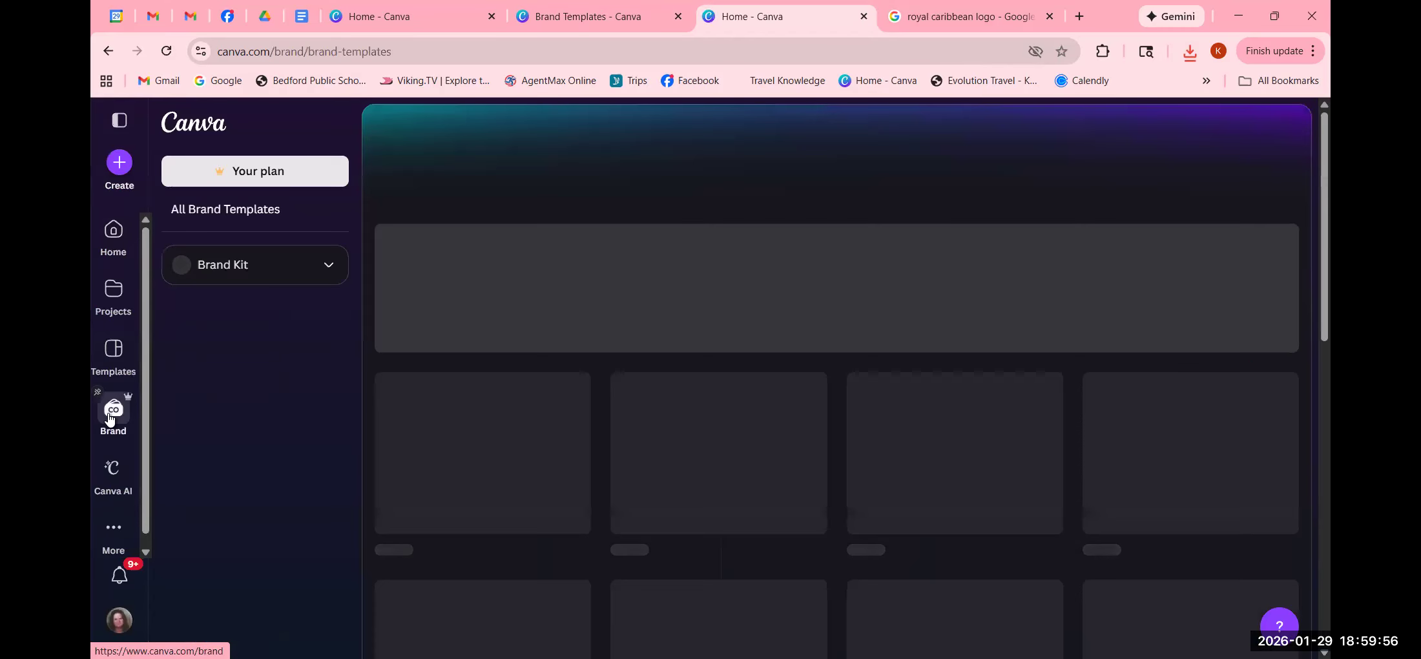
{"action": "scroll", "coordinate": [781, 478], "scroll_direction": "down", "scroll_amount": 3}
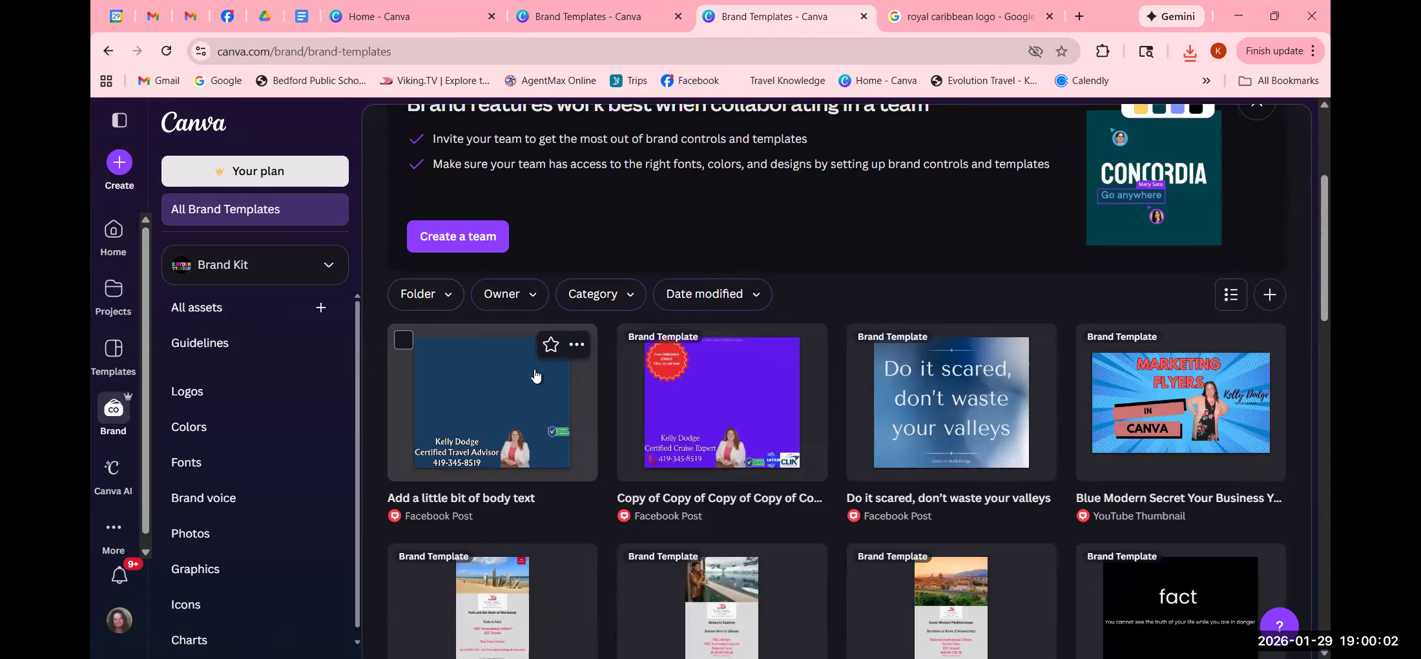
{"action": "left_click", "coordinate": [470, 383]}
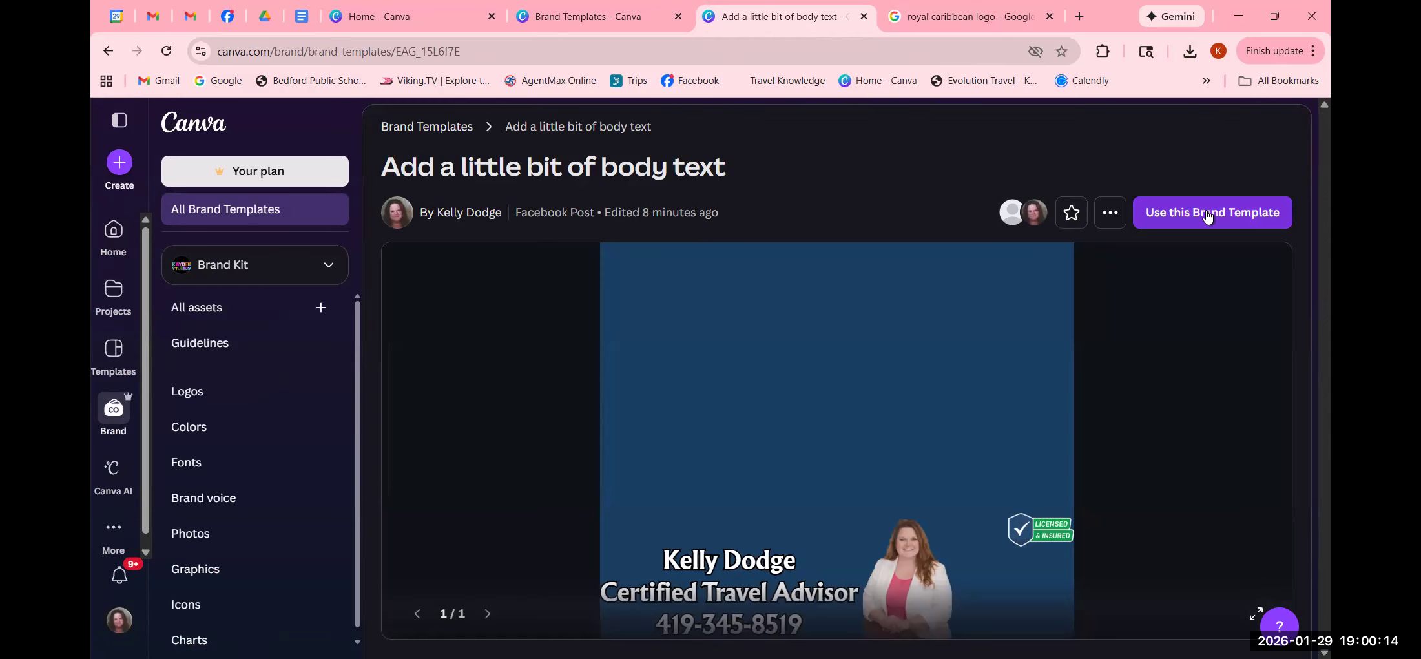
{"action": "left_click", "coordinate": [1207, 215]}
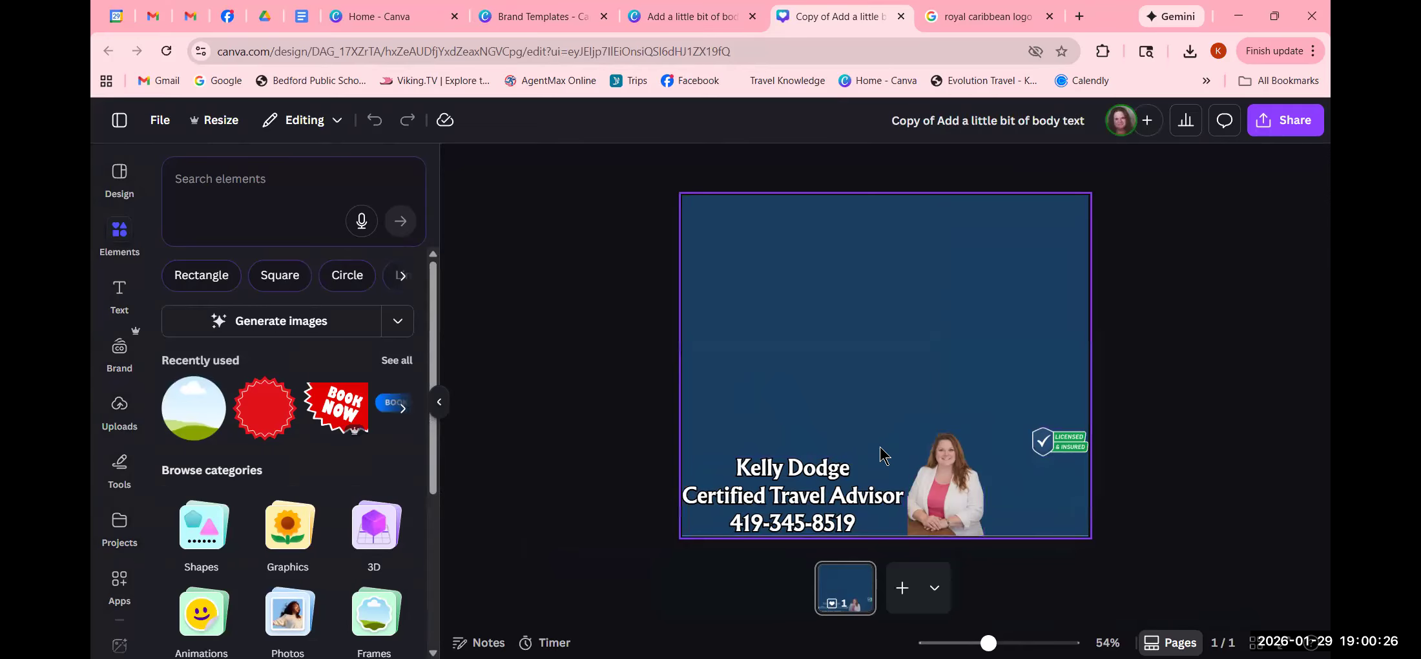
- Return to the 'royal caribbean logo' Google Images results
{"action": "left_click", "coordinate": [953, 27]}
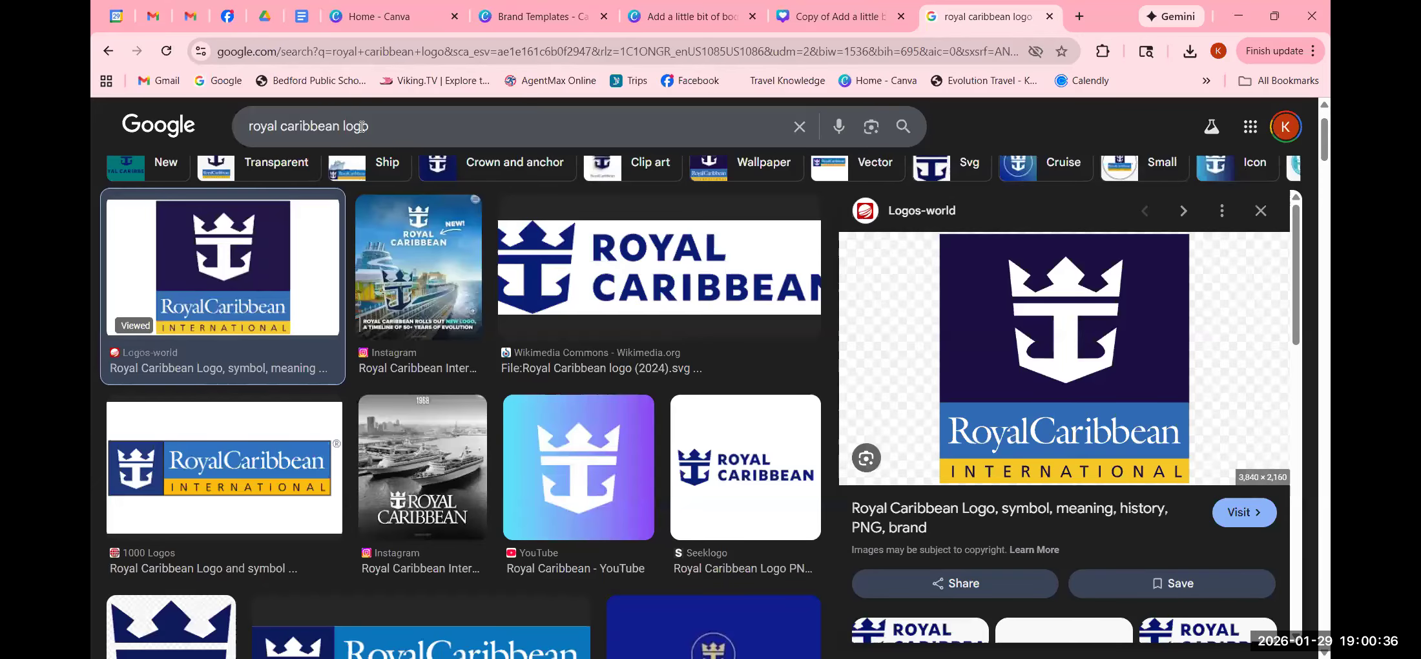
- Replace the Google Images search with 'travel pictures'
{"action": "triple_click", "coordinate": [363, 126]}
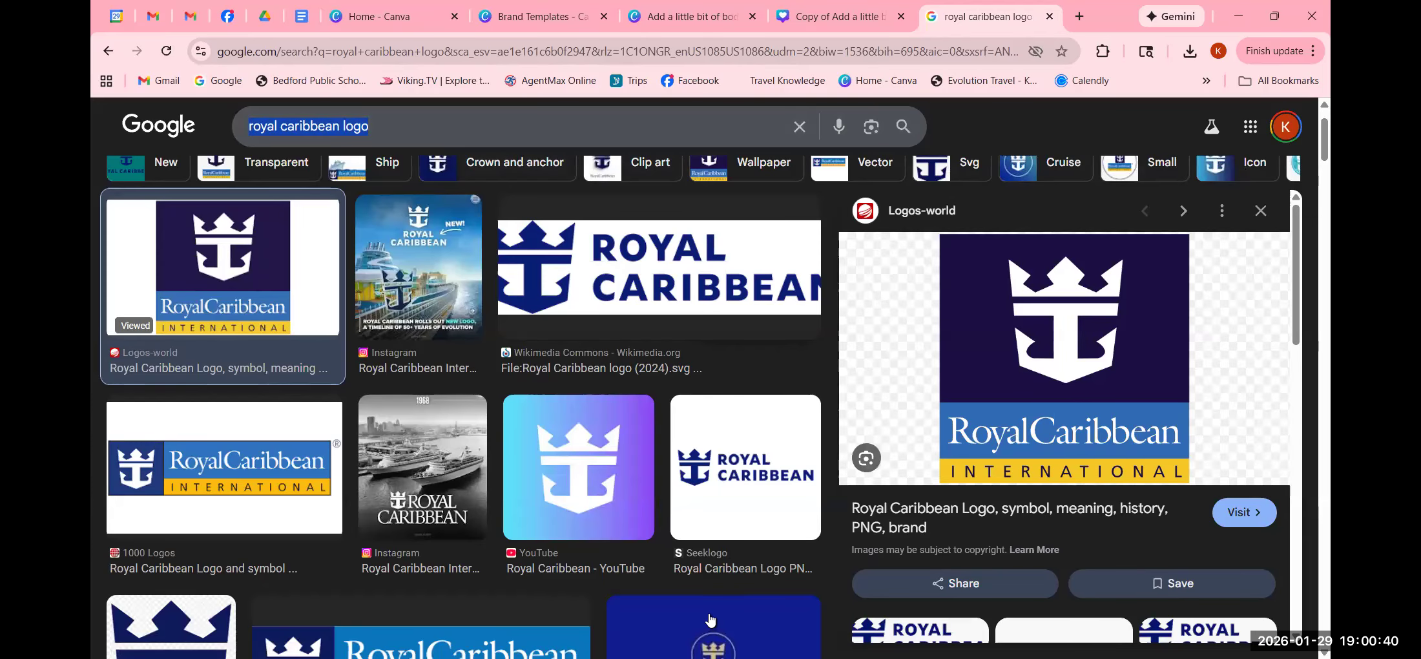
{"action": "type", "text": "travel pictures"}
{"action": "key", "text": "Return"}
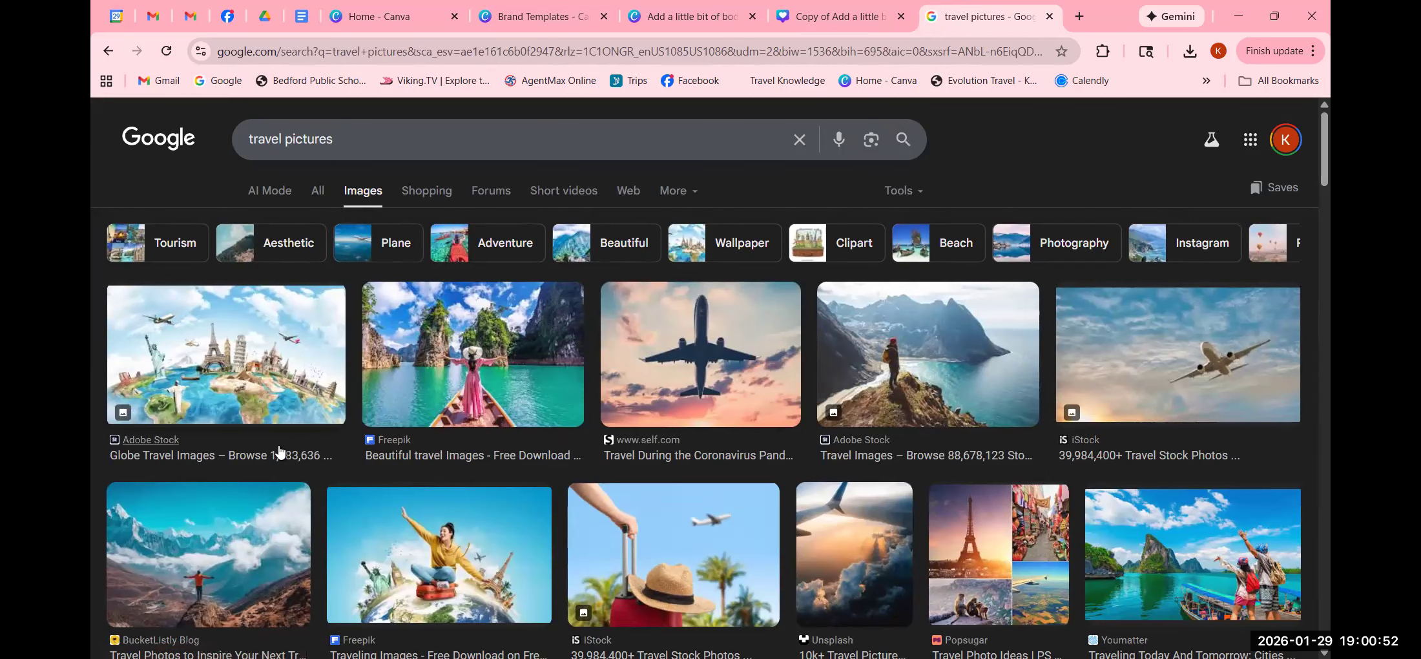
- Browse the travel picture results, then return to the Canva design
{"action": "scroll", "coordinate": [285, 451], "scroll_direction": "down", "scroll_amount": 3}
{"action": "scroll", "coordinate": [284, 452], "scroll_direction": "down", "scroll_amount": 2}
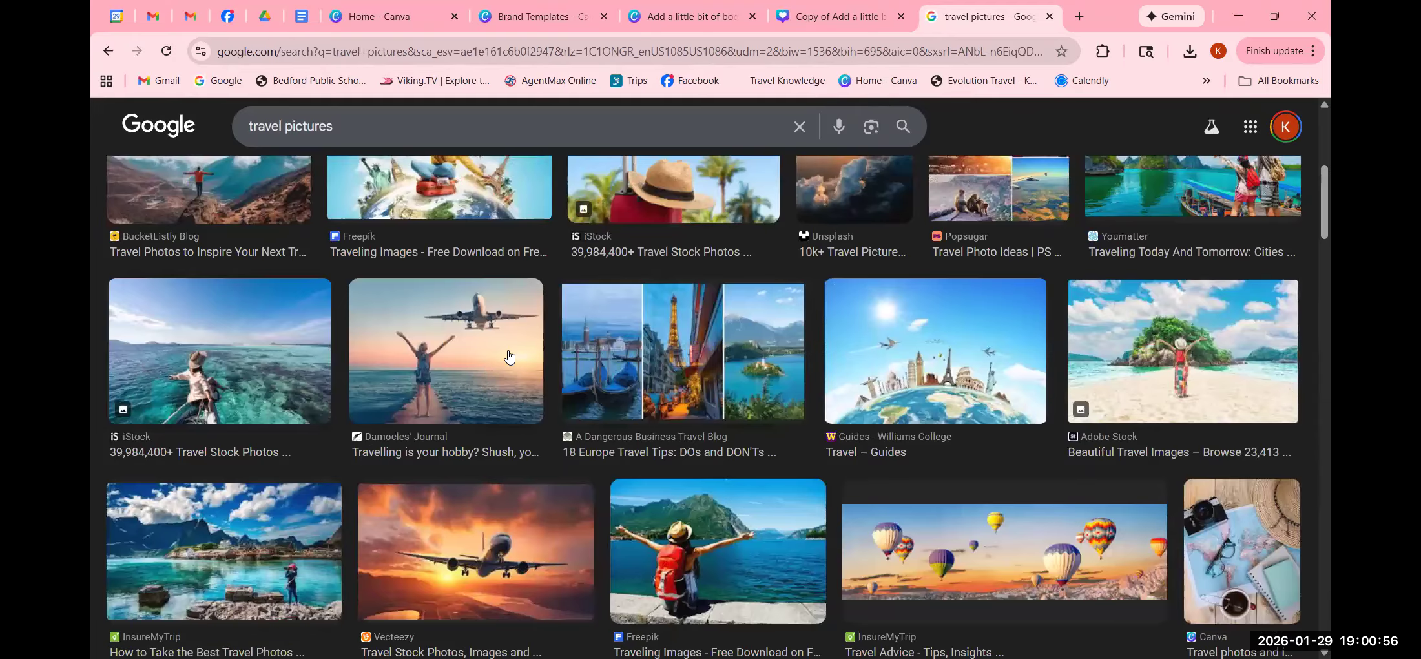
{"action": "scroll", "coordinate": [510, 422], "scroll_direction": "down", "scroll_amount": 1}
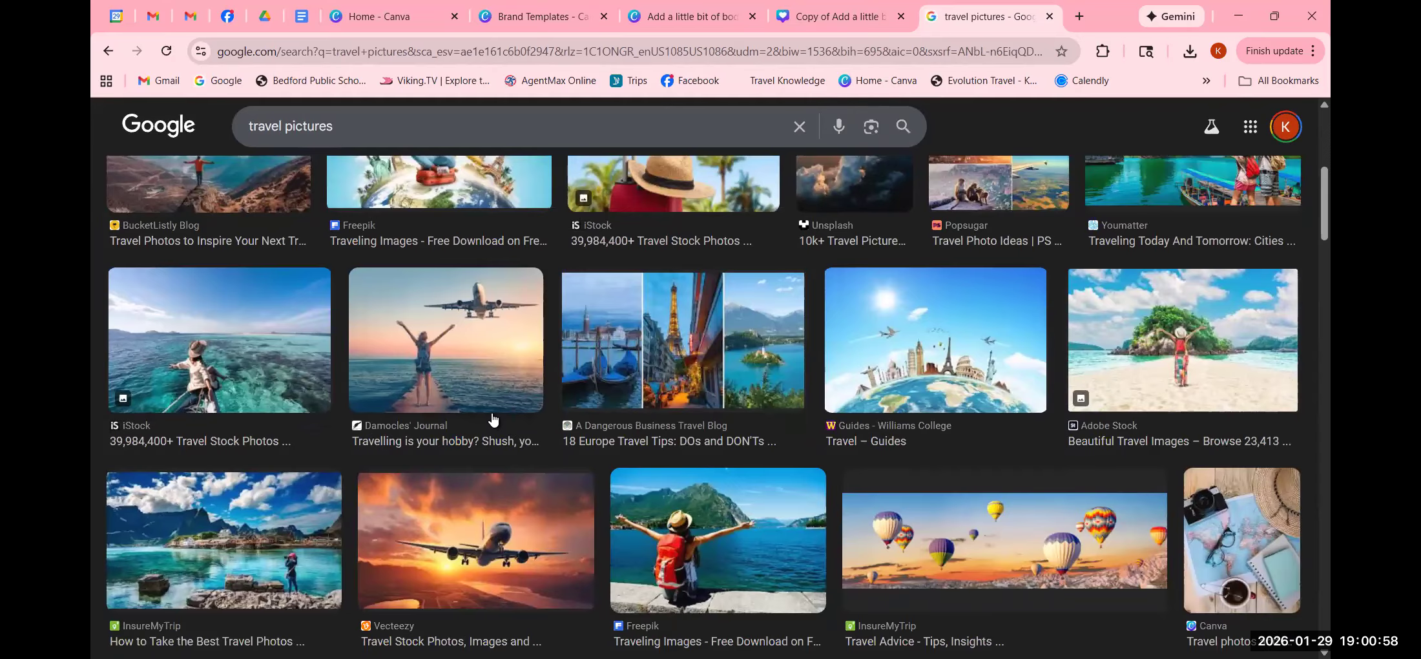
{"action": "scroll", "coordinate": [497, 419], "scroll_direction": "down", "scroll_amount": 2}
{"action": "scroll", "coordinate": [493, 420], "scroll_direction": "down", "scroll_amount": 1}
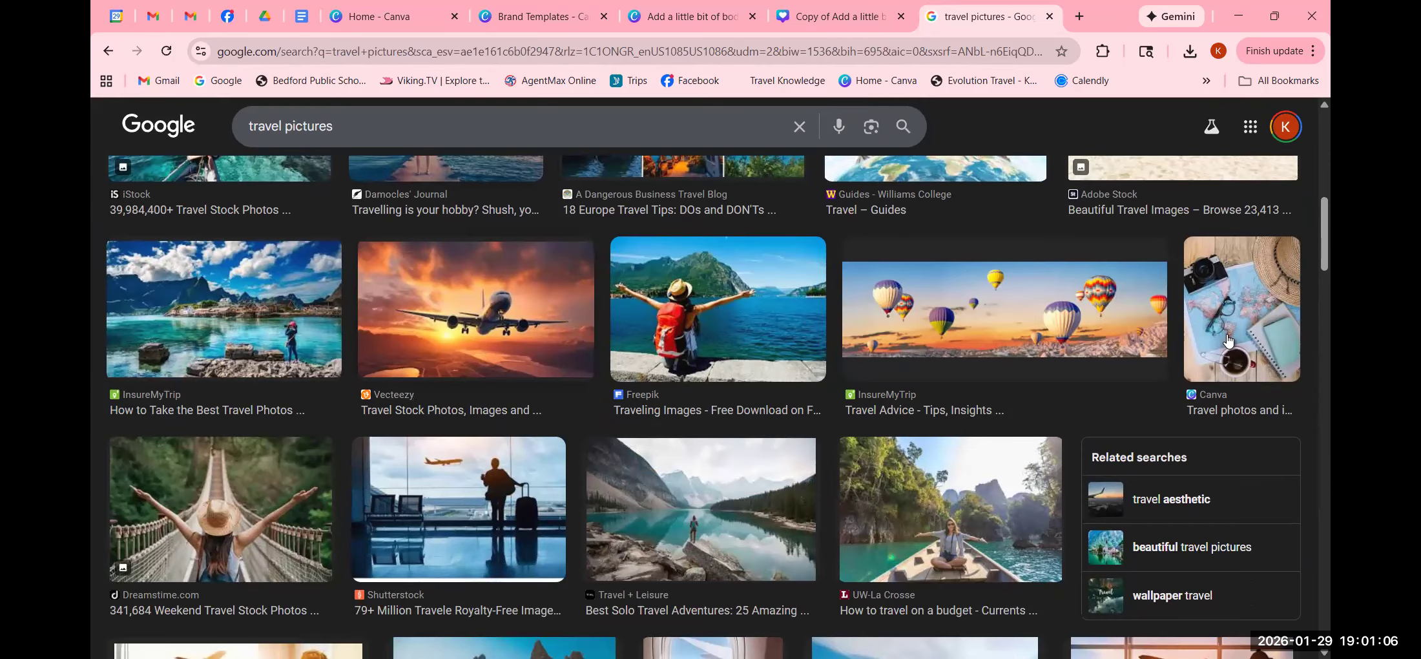
{"action": "scroll", "coordinate": [438, 460], "scroll_direction": "down", "scroll_amount": 3}
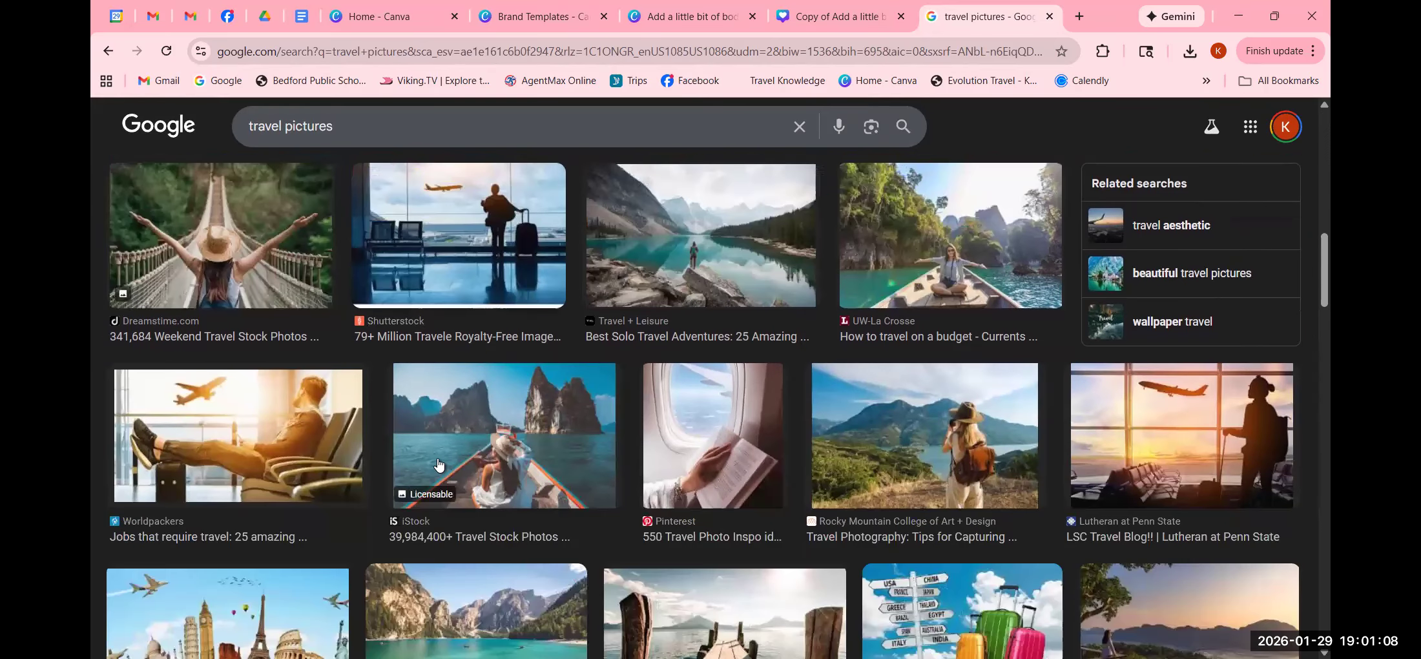
{"action": "scroll", "coordinate": [443, 459], "scroll_direction": "up", "scroll_amount": 5}
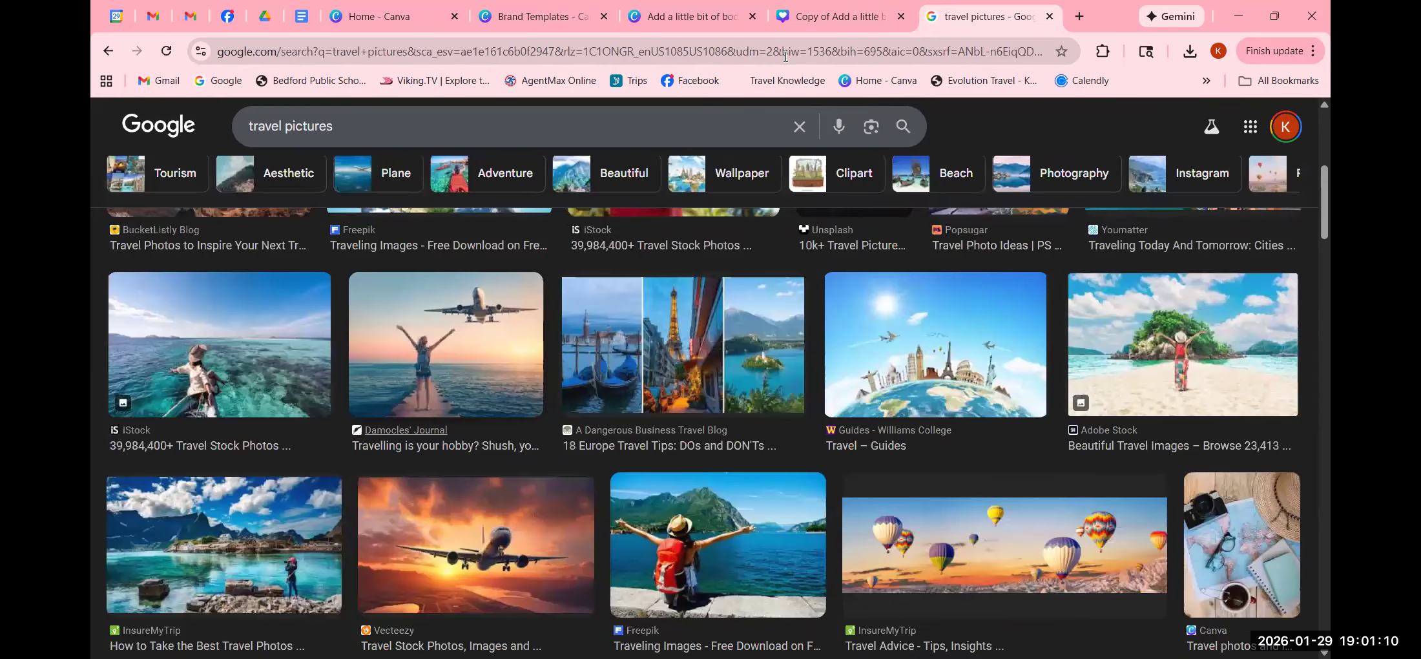
{"action": "left_click", "coordinate": [829, 19]}
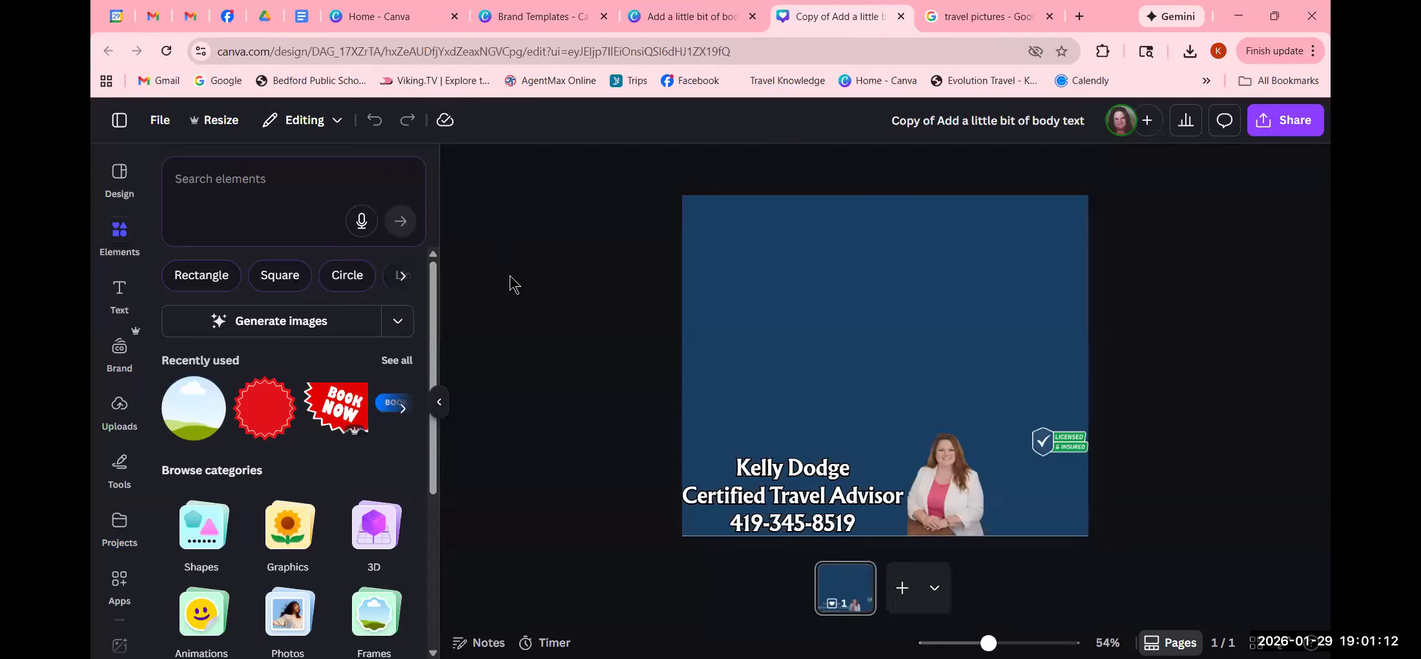
- Bring up the recent element searches, close the panel and erase the accidentally typed 'travel'
{"action": "left_click", "coordinate": [117, 229]}
{"action": "left_click", "coordinate": [276, 186]}
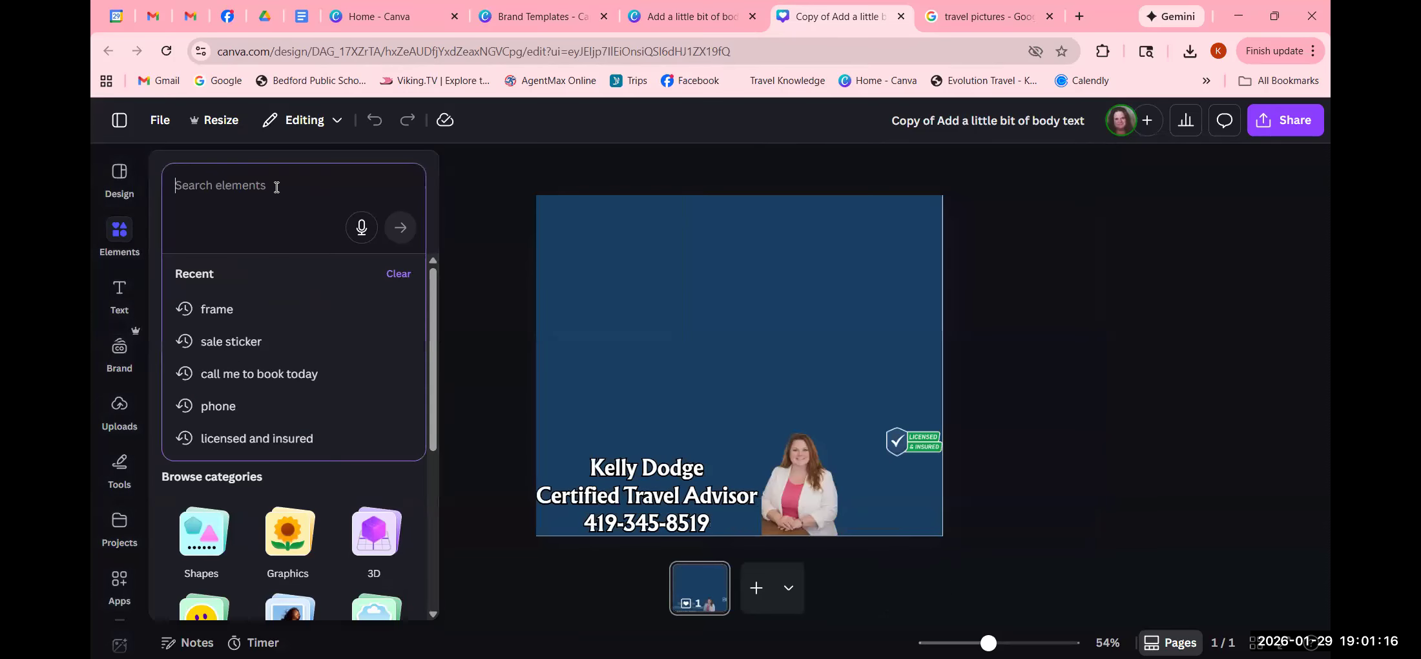
{"action": "left_click", "coordinate": [98, 244]}
{"action": "left_click", "coordinate": [98, 244]}
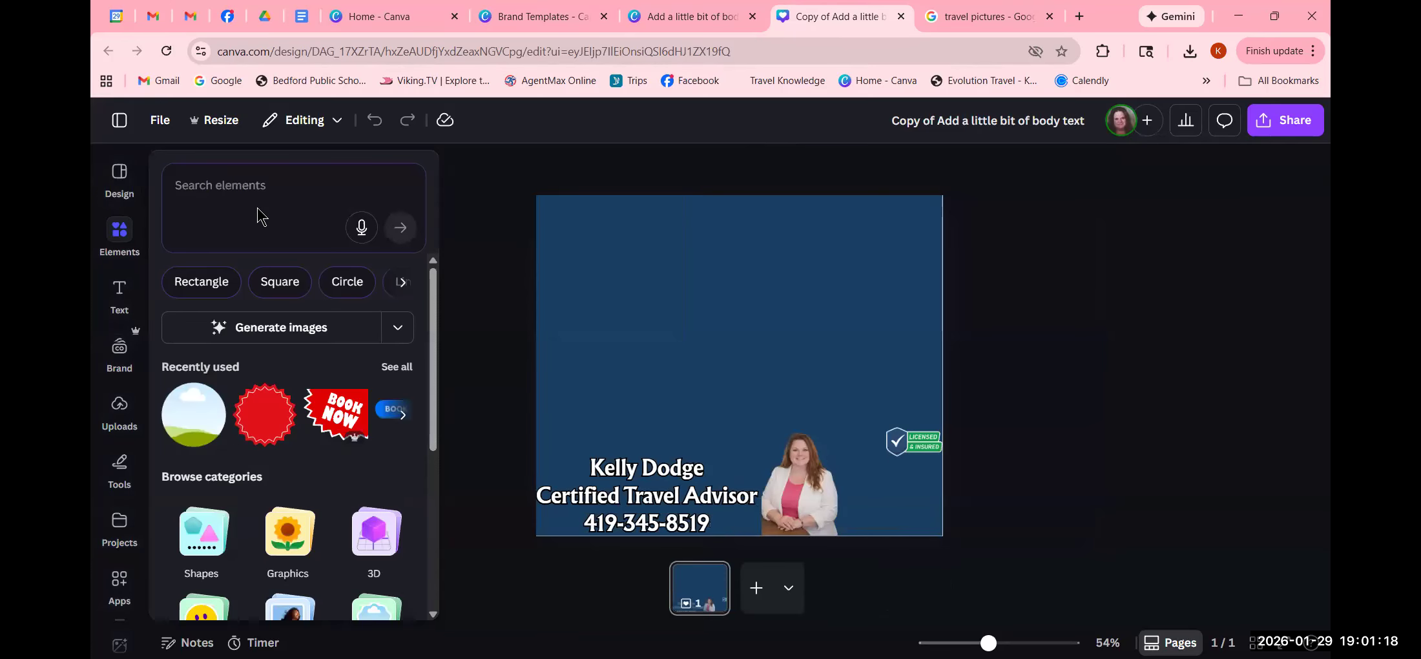
{"action": "left_click", "coordinate": [272, 187]}
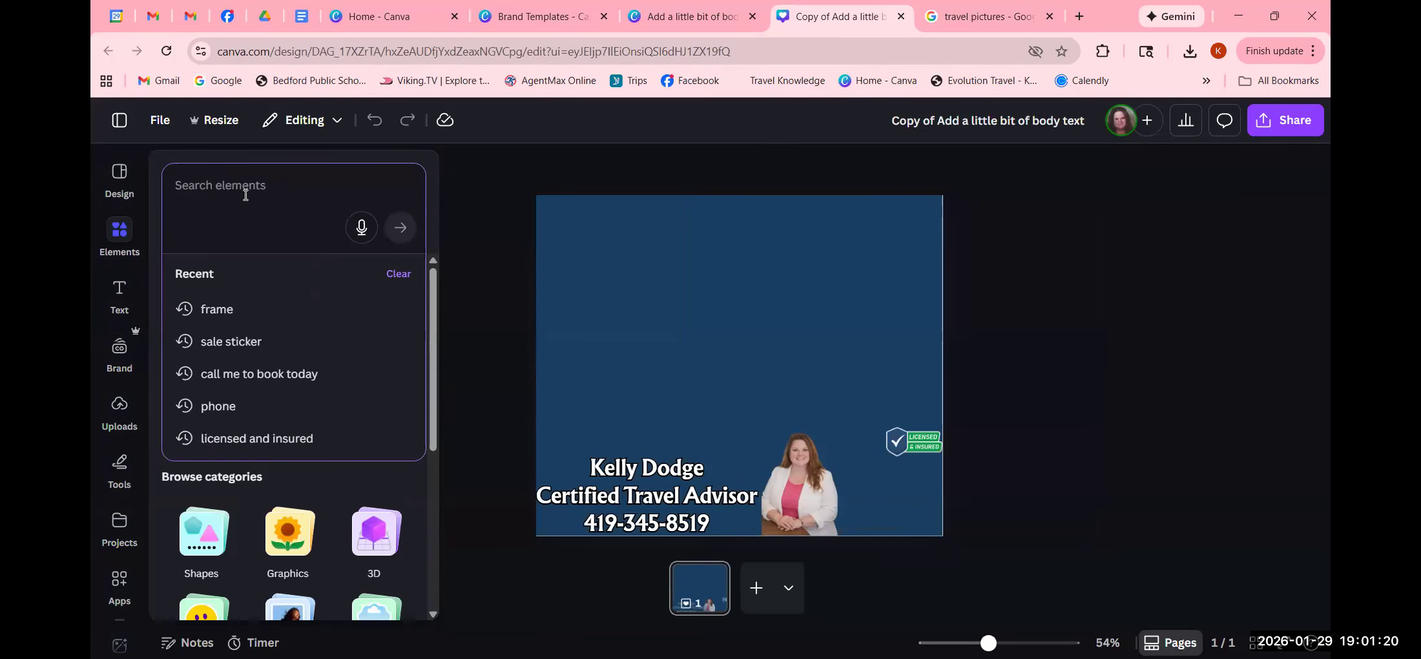
{"action": "left_click", "coordinate": [431, 636]}
{"action": "type", "text": "t"}
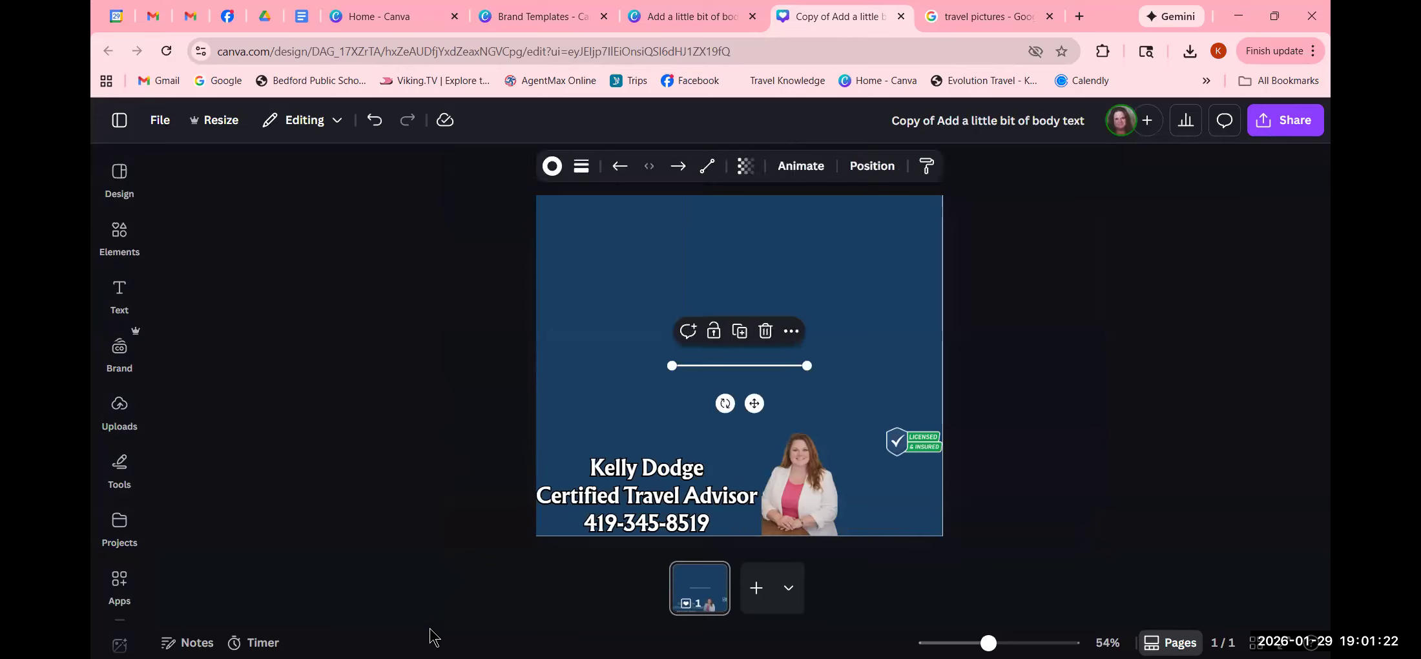
{"action": "type", "text": "ravel"}
{"action": "key", "text": "BackSpace"}
{"action": "key", "text": "BackSpace"}
{"action": "key", "text": "BackSpace"}
{"action": "key", "text": "BackSpace"}
{"action": "key", "text": "BackSpace"}
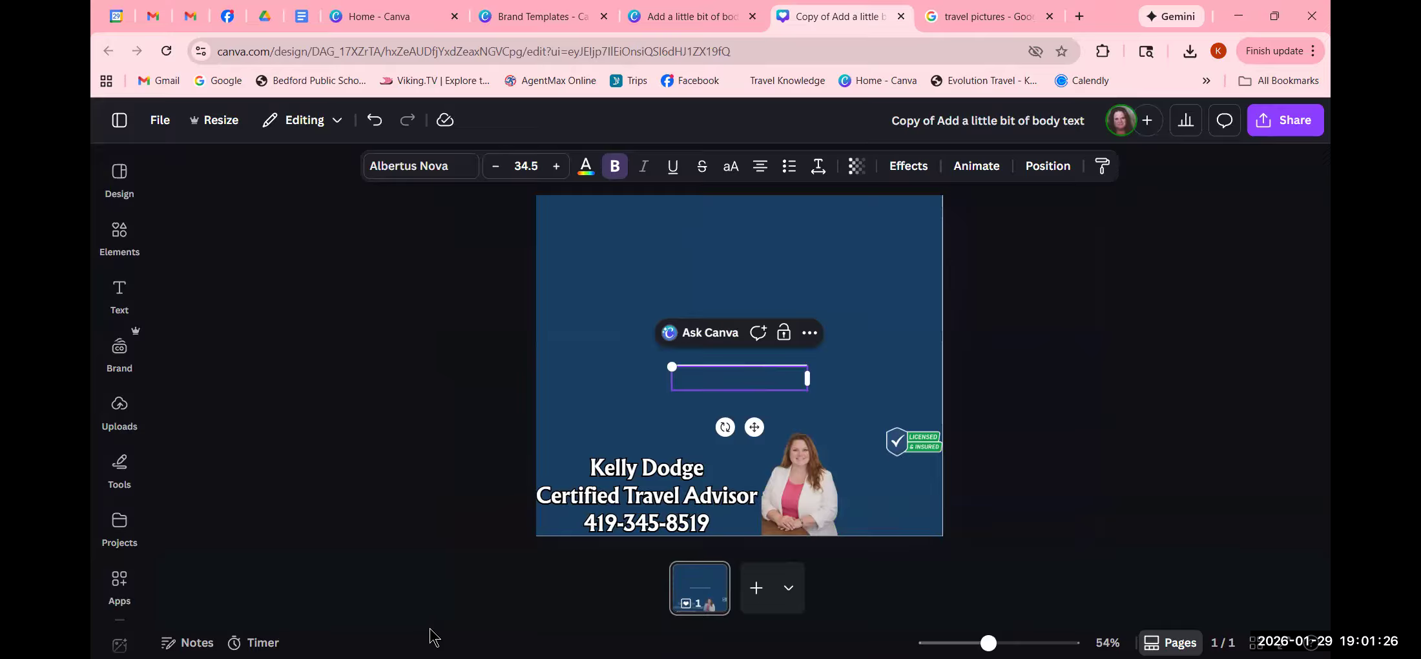
- Dismiss the empty text box and delete the stray horizontal line
{"action": "left_click", "coordinate": [339, 317]}
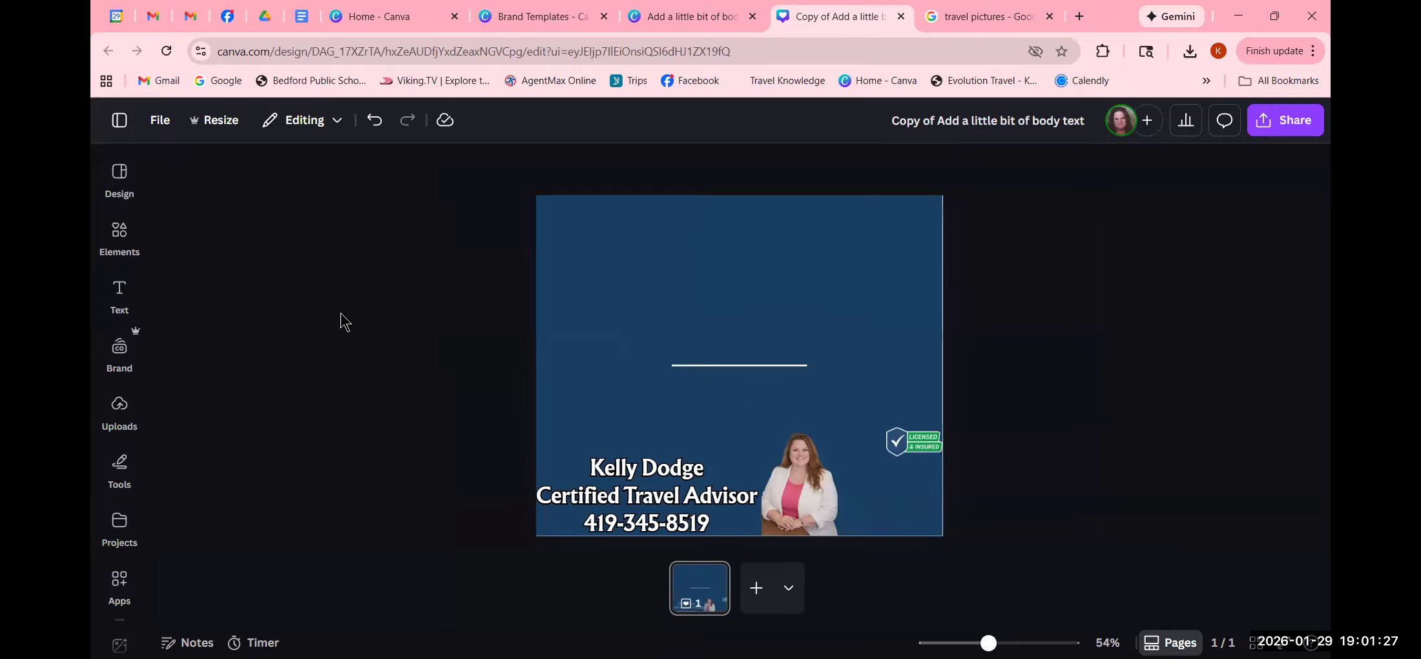
{"action": "left_click", "coordinate": [709, 371]}
{"action": "left_click", "coordinate": [764, 331]}
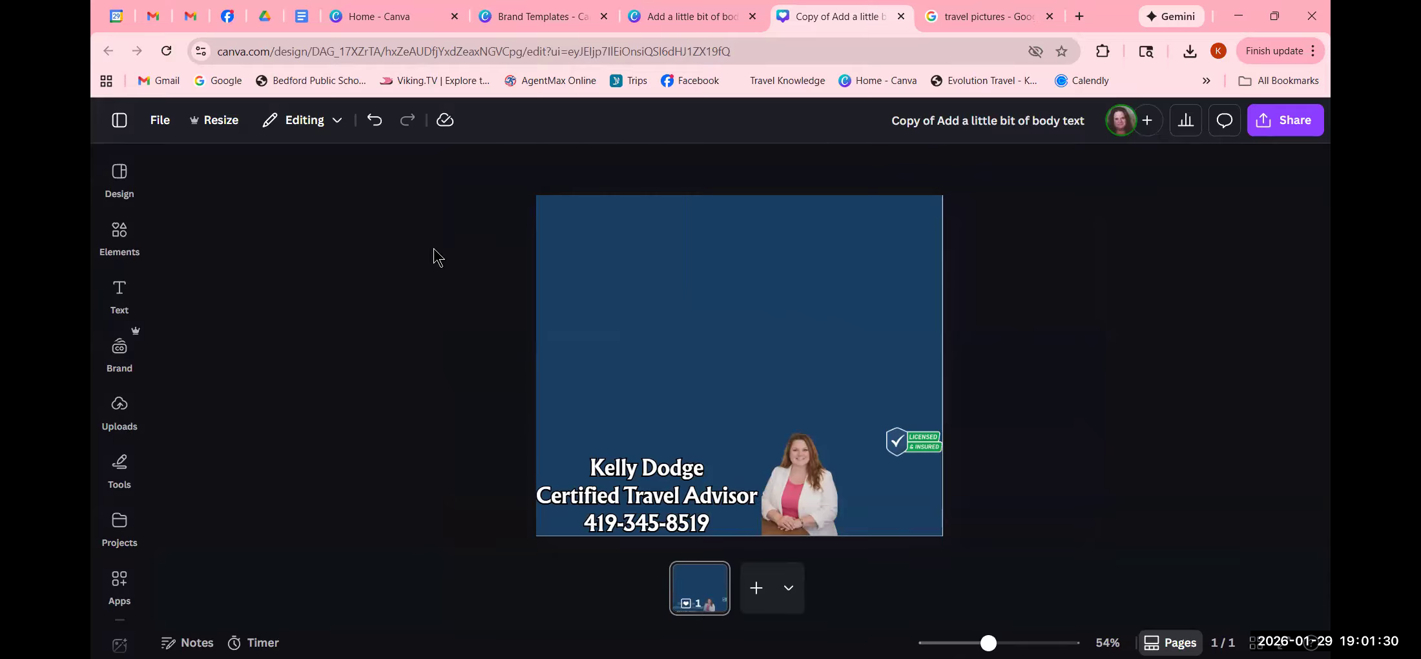
- Enter 'travel' in the Elements library search
{"action": "left_click", "coordinate": [112, 234]}
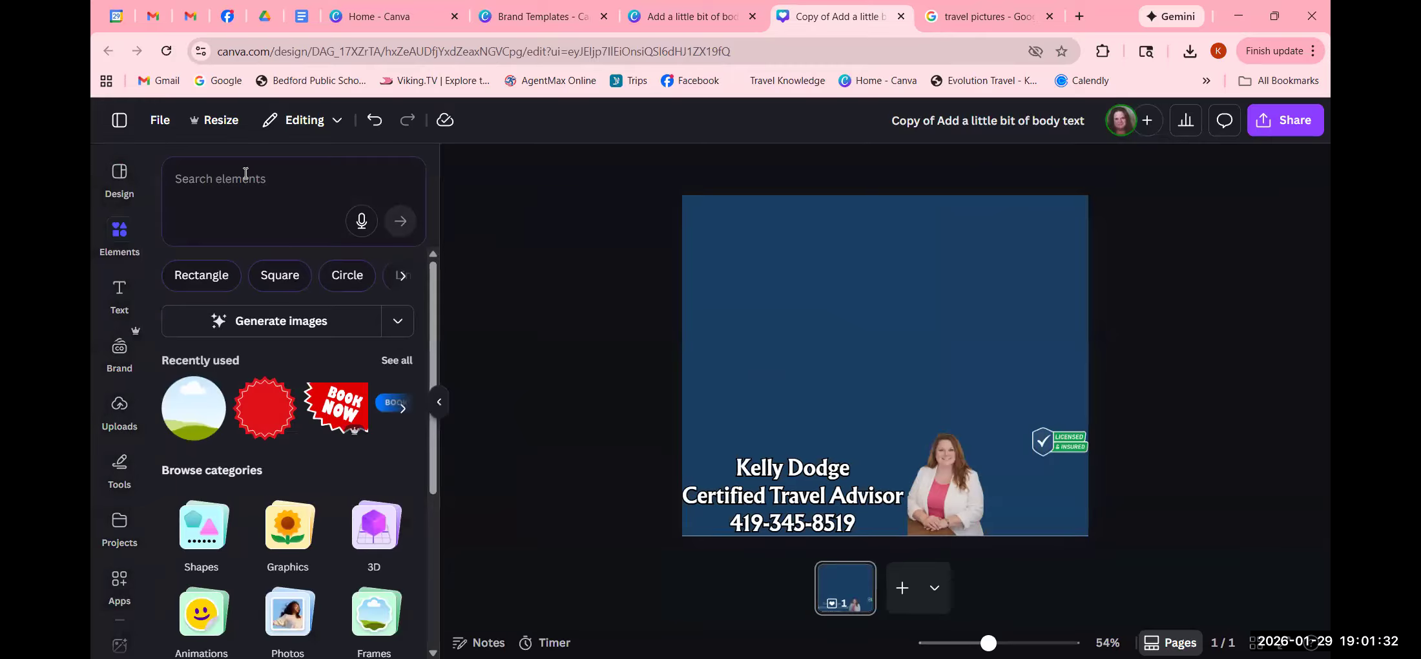
{"action": "left_click", "coordinate": [220, 201]}
{"action": "type", "text": "travel"}
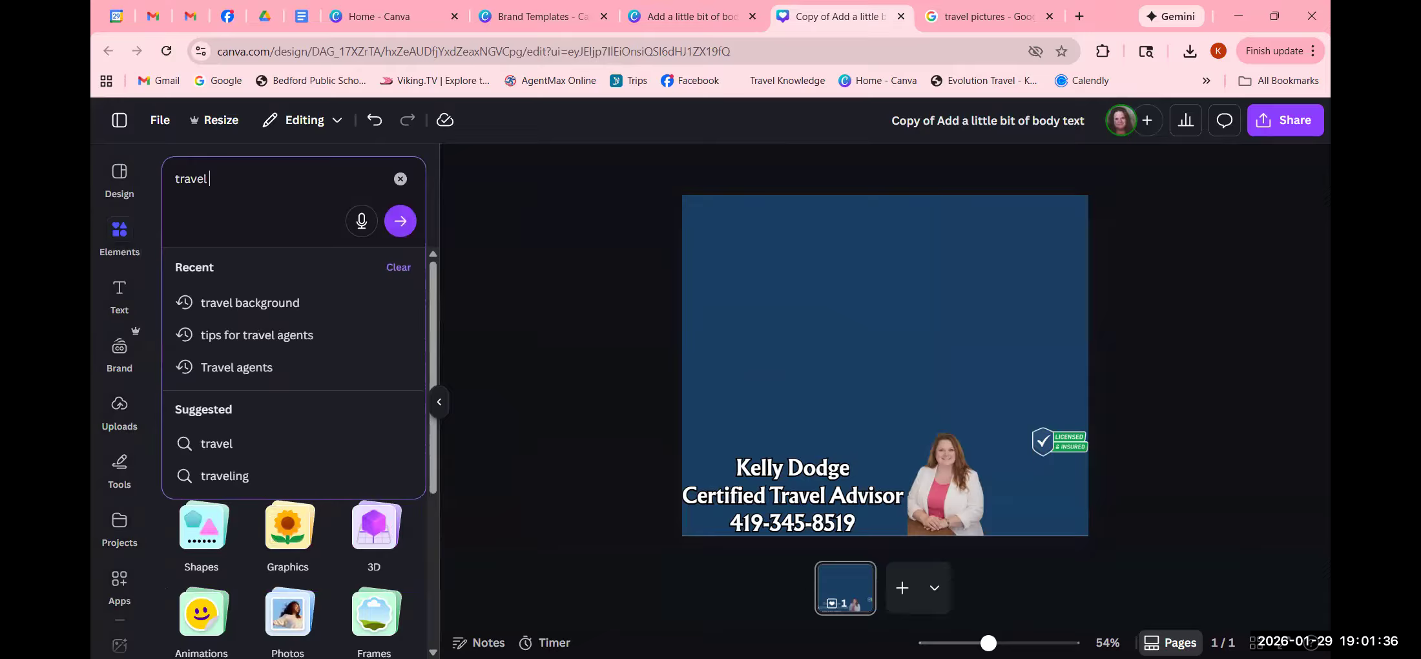
- Run the 'travel' element search and show all photo results
{"action": "key", "text": "Return"}
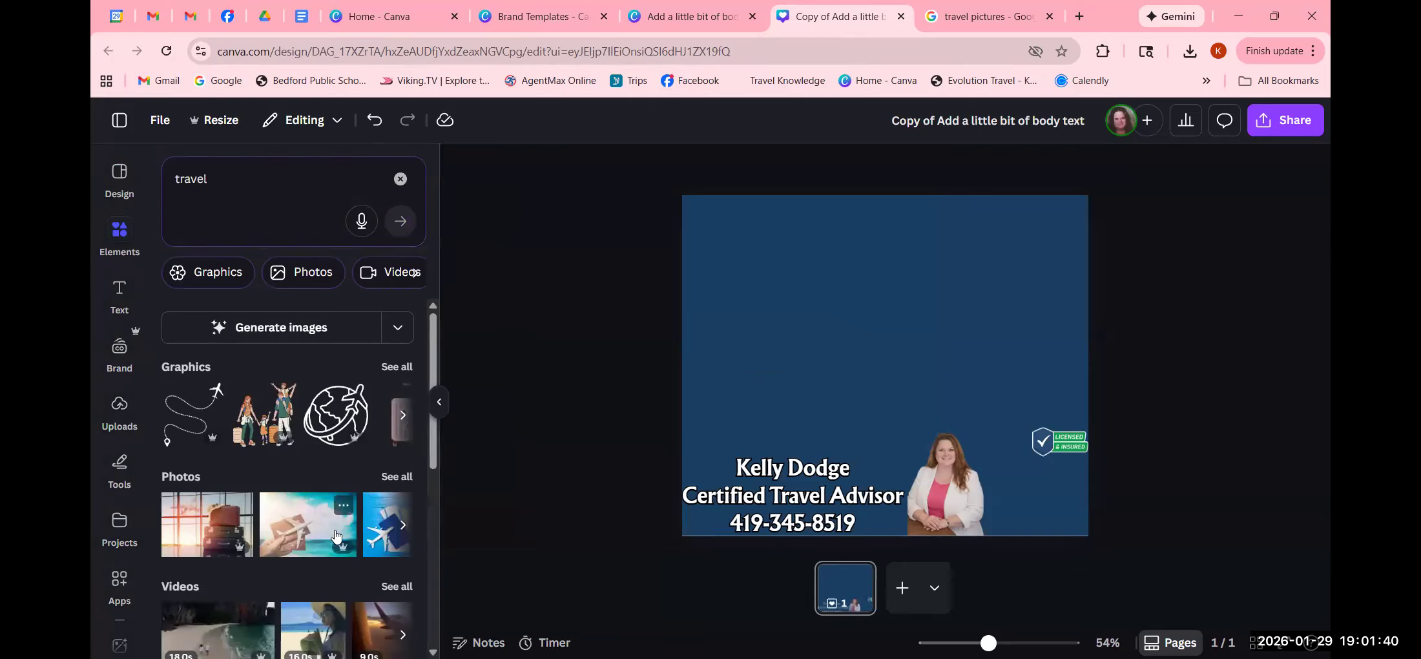
{"action": "left_click", "coordinate": [391, 481]}
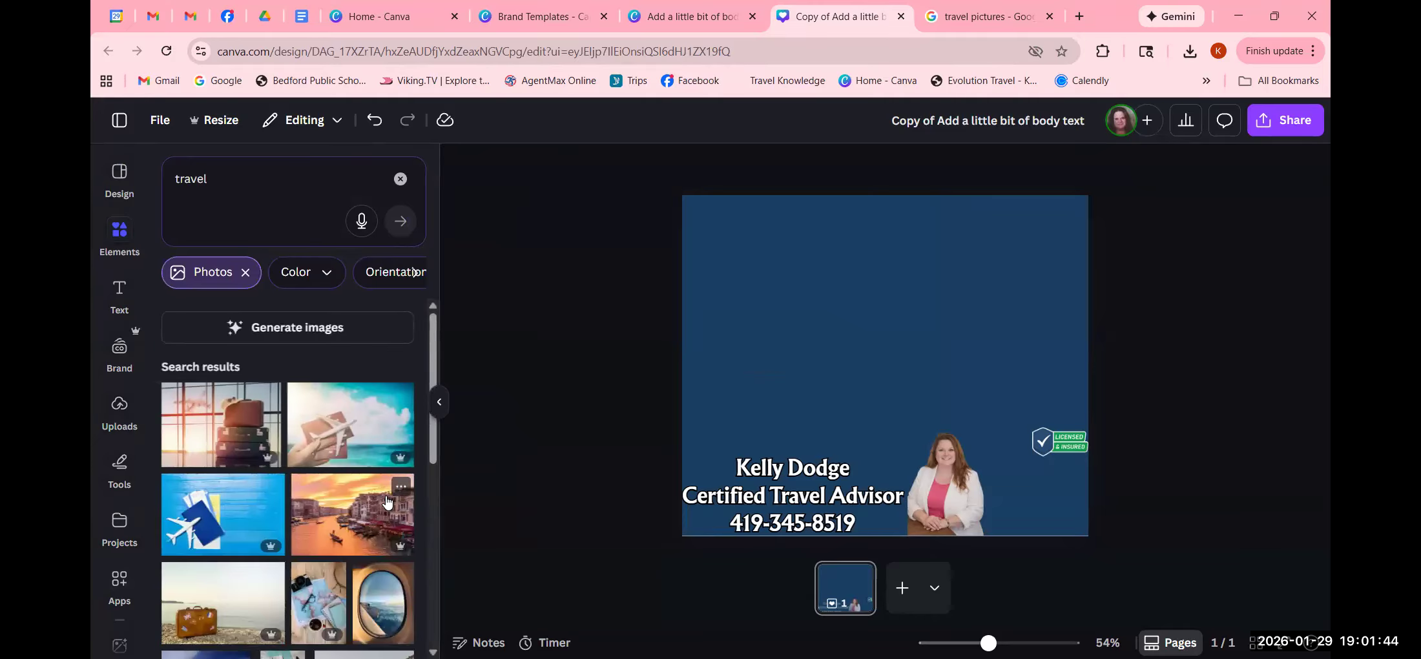
{"action": "scroll", "coordinate": [384, 470], "scroll_direction": "down", "scroll_amount": 3}
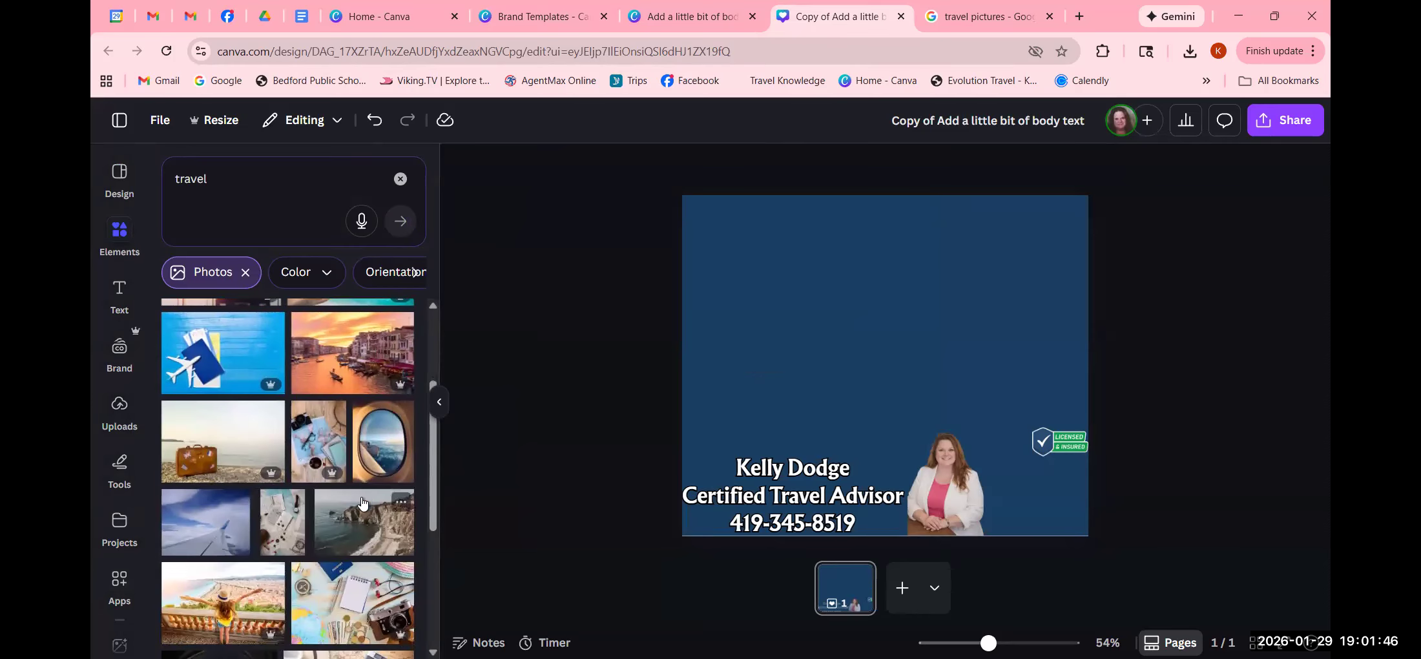
{"action": "scroll", "coordinate": [361, 505], "scroll_direction": "down", "scroll_amount": 2}
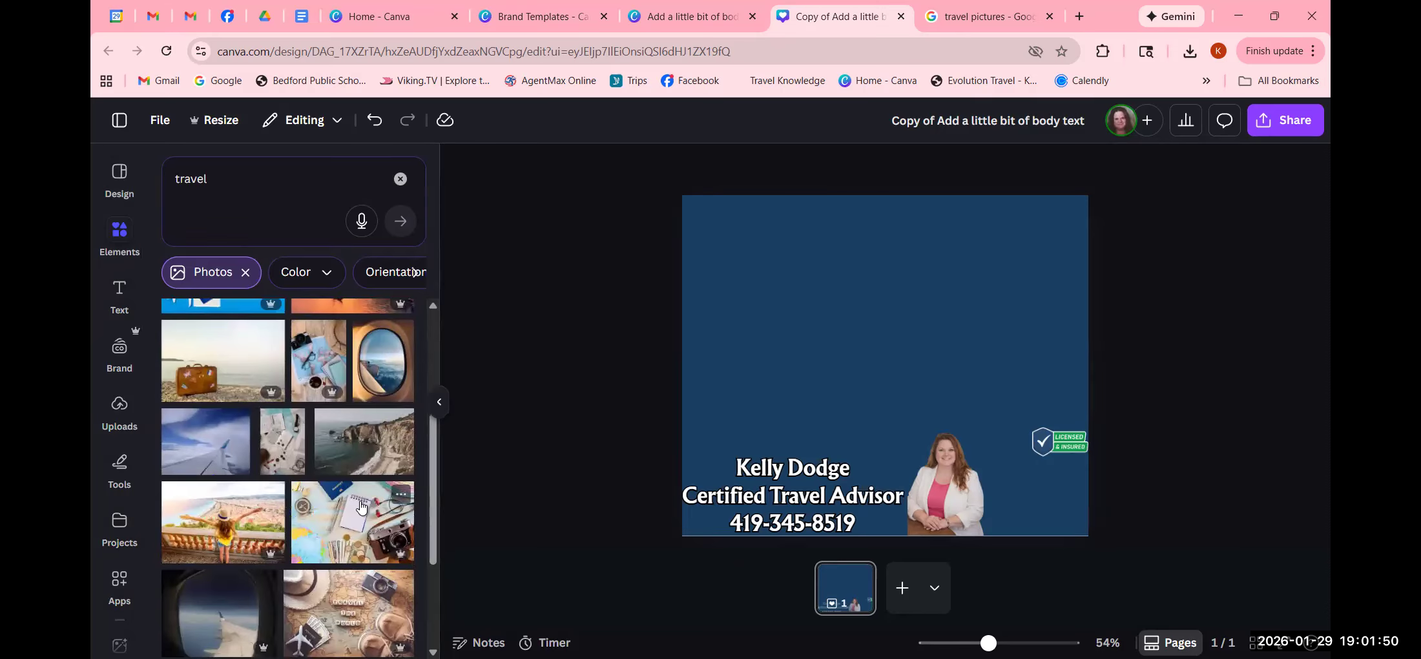
{"action": "scroll", "coordinate": [360, 507], "scroll_direction": "down", "scroll_amount": 3}
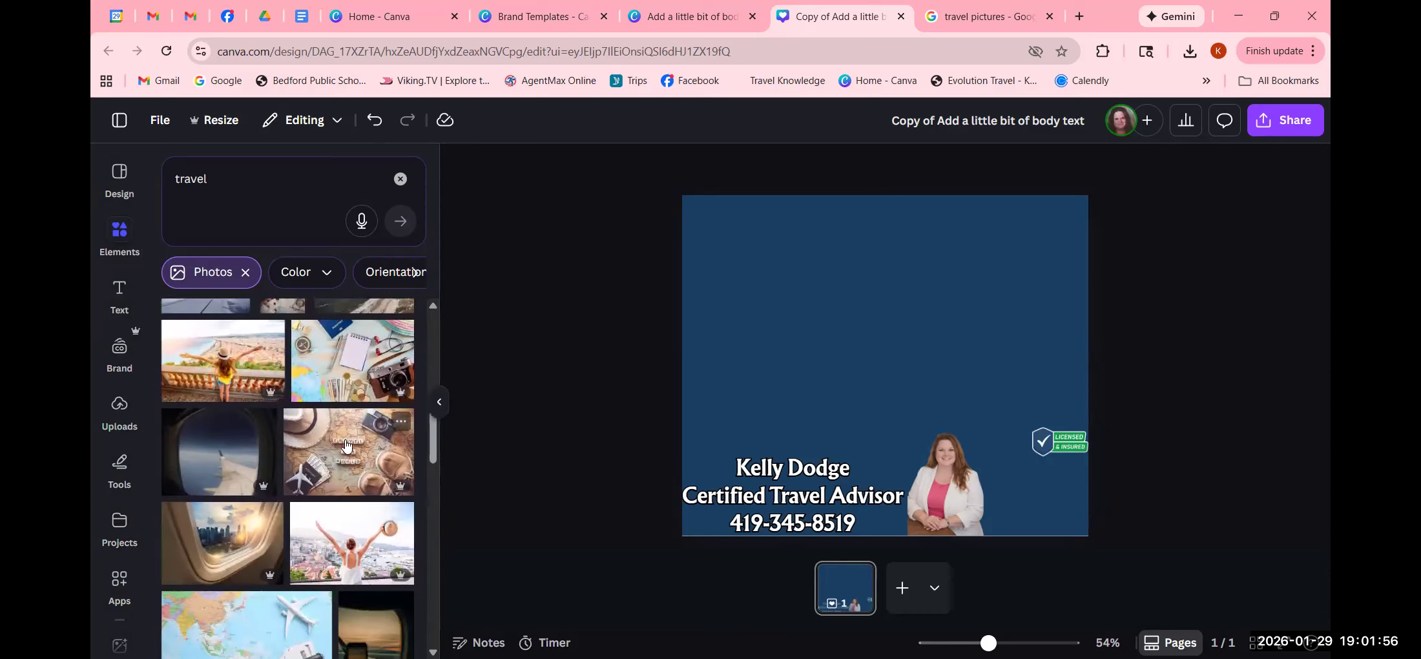
- Try the passport-and-camera photo stretched across the top, then delete it
{"action": "left_click", "coordinate": [360, 383]}
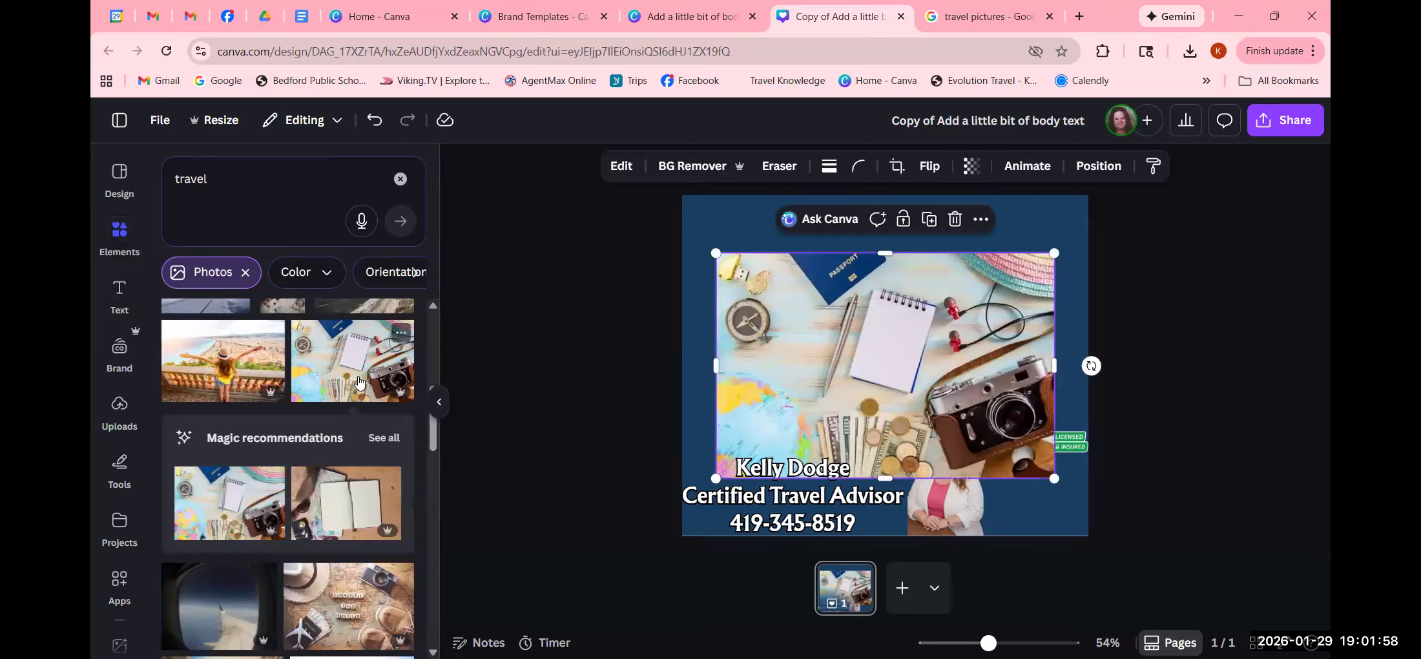
{"action": "left_click_drag", "start_coordinate": [857, 371], "coordinate": [858, 312]}
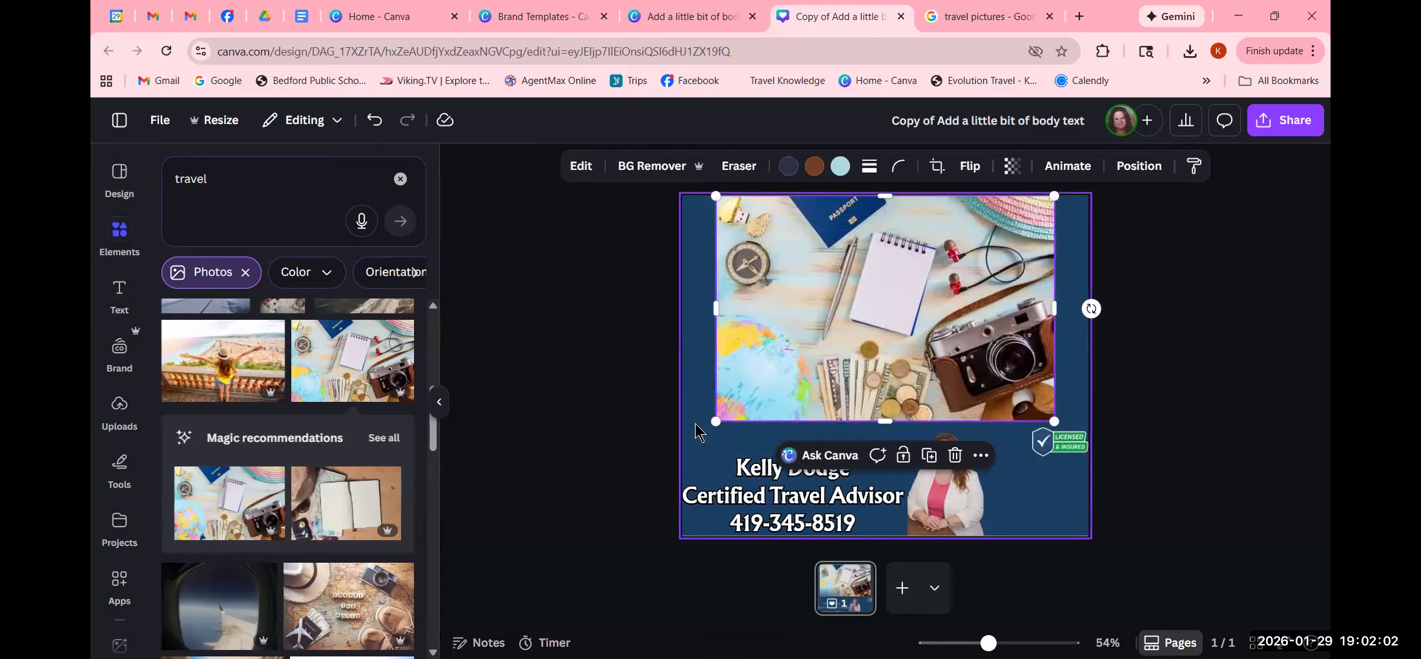
{"action": "left_click_drag", "start_coordinate": [716, 421], "coordinate": [682, 443]}
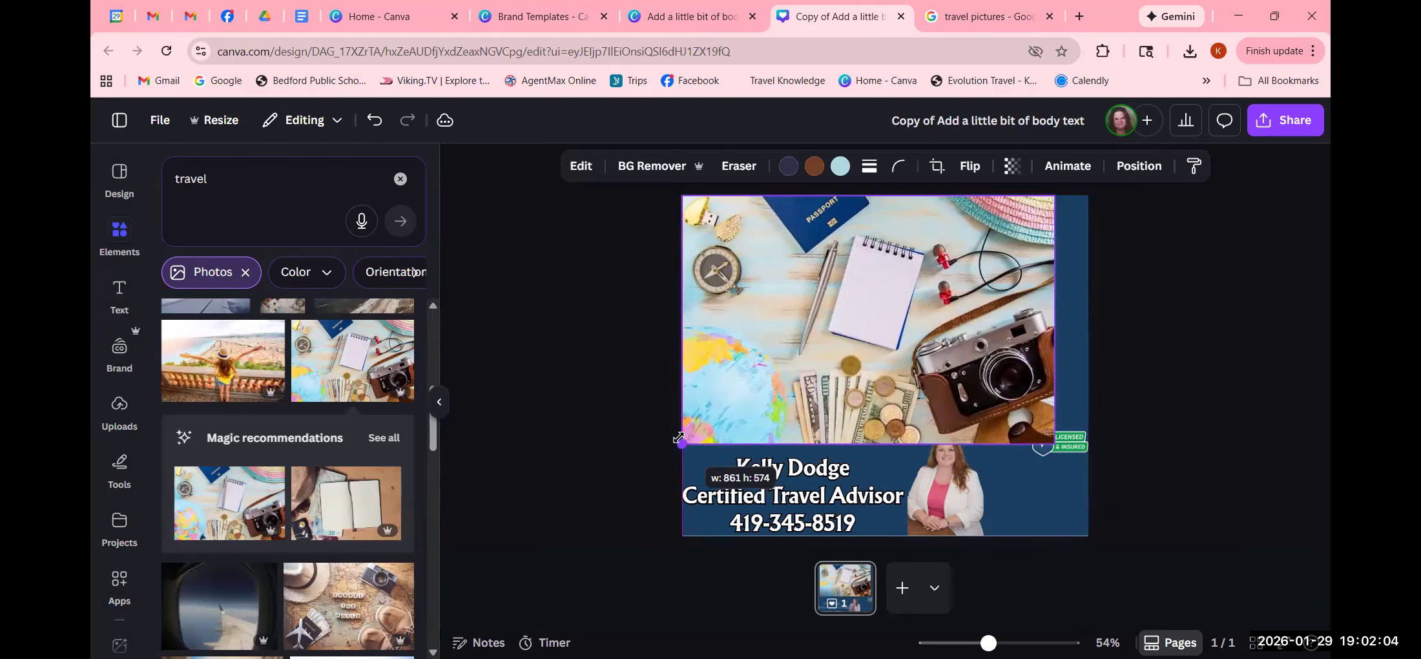
{"action": "left_click_drag", "start_coordinate": [1055, 445], "coordinate": [1096, 456]}
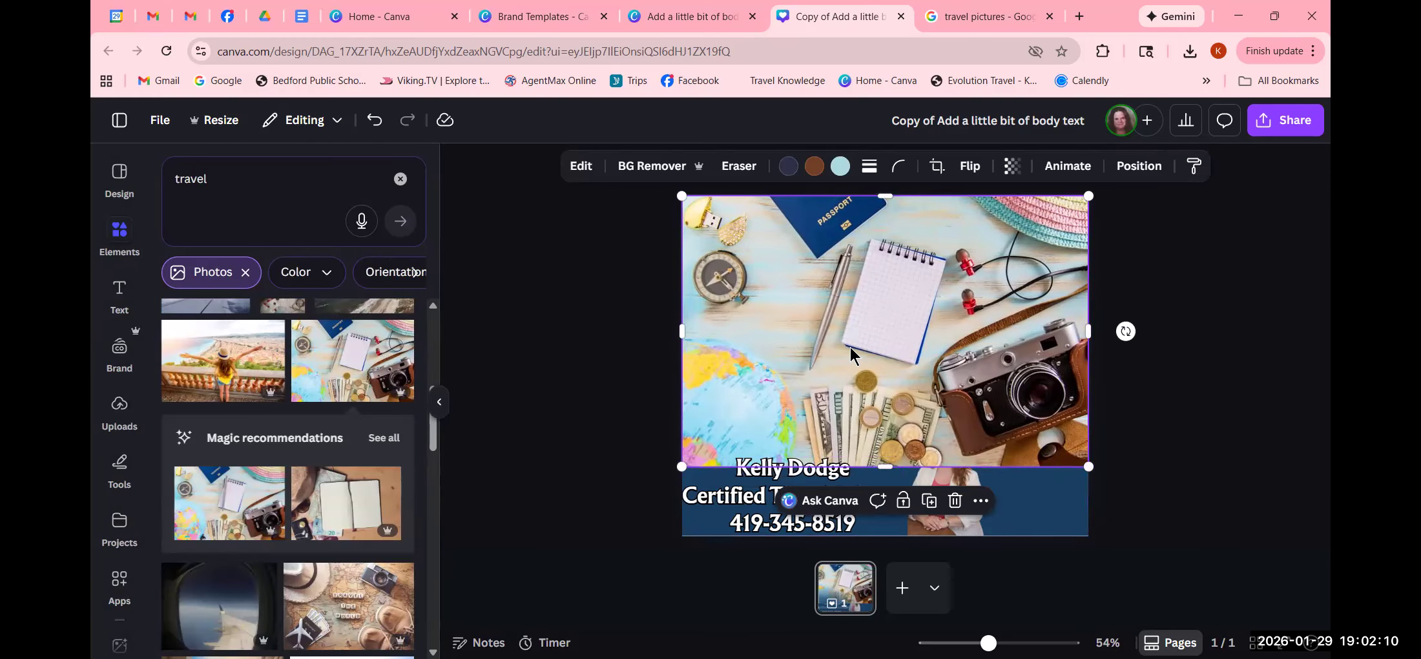
{"action": "left_click", "coordinate": [587, 349]}
{"action": "left_click", "coordinate": [871, 342]}
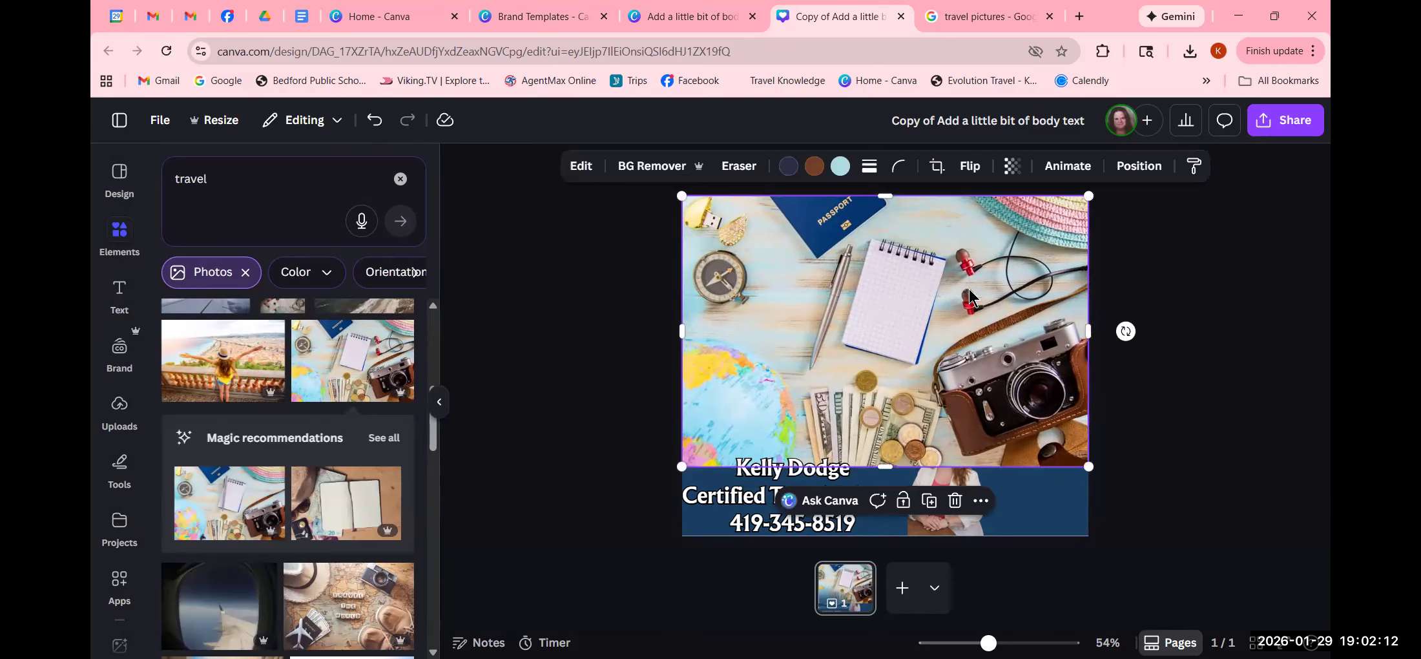
{"action": "left_click", "coordinate": [954, 501]}
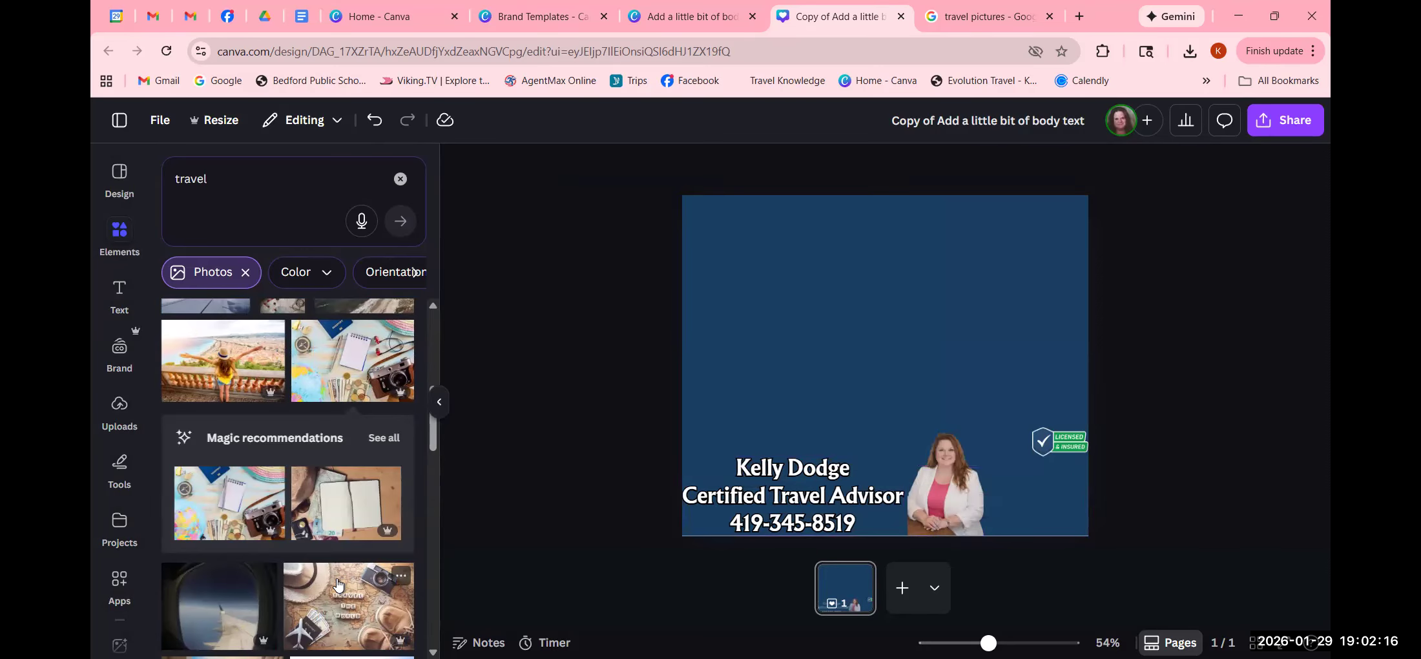
- Add the 'Travel the World' map photo, spanning the page width above the advisor details
{"action": "scroll", "coordinate": [337, 588], "scroll_direction": "down", "scroll_amount": 1}
{"action": "scroll", "coordinate": [337, 588], "scroll_direction": "down", "scroll_amount": 2}
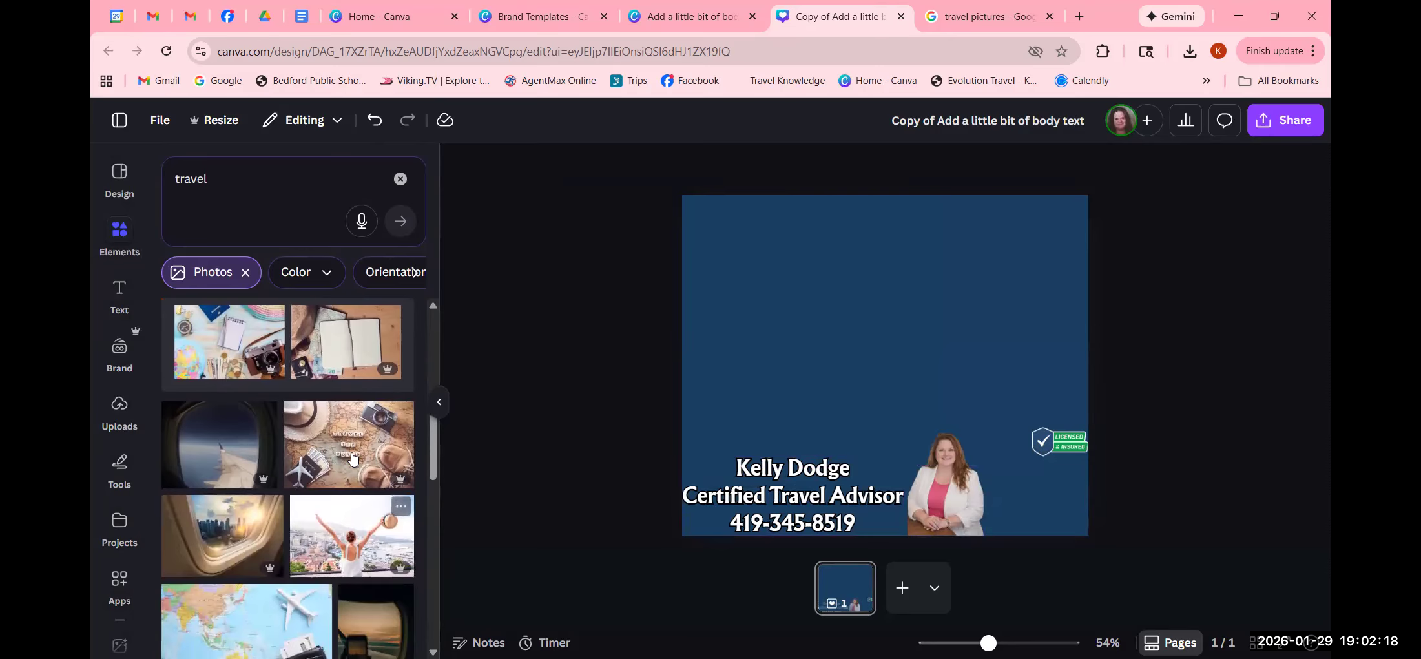
{"action": "left_click", "coordinate": [354, 448]}
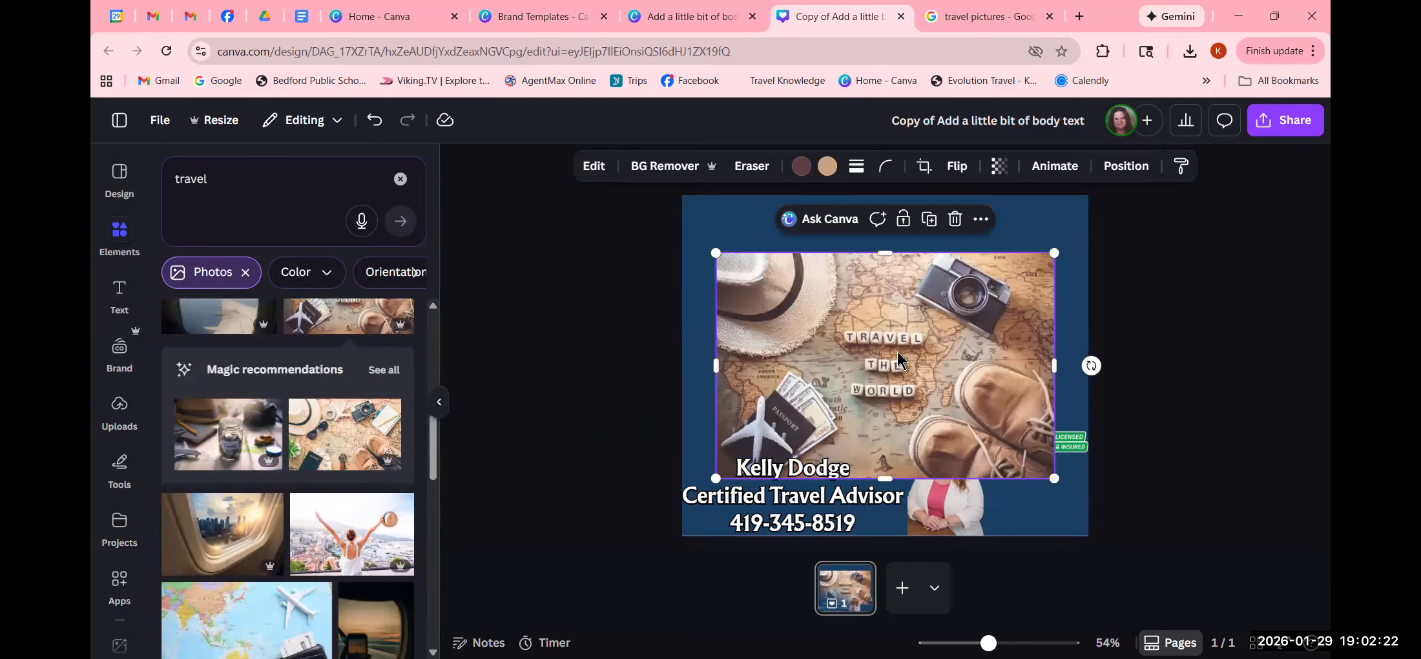
{"action": "left_click_drag", "start_coordinate": [715, 253], "coordinate": [672, 235]}
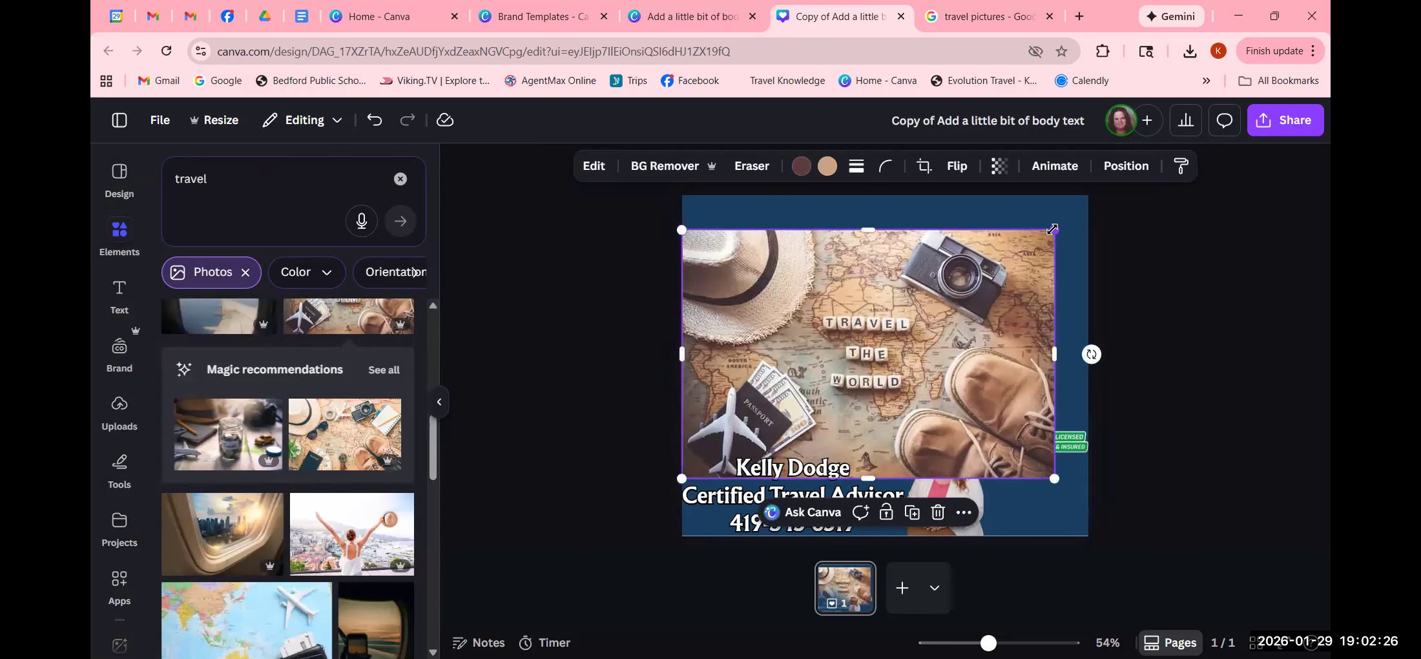
{"action": "left_click_drag", "start_coordinate": [1053, 228], "coordinate": [1091, 209]}
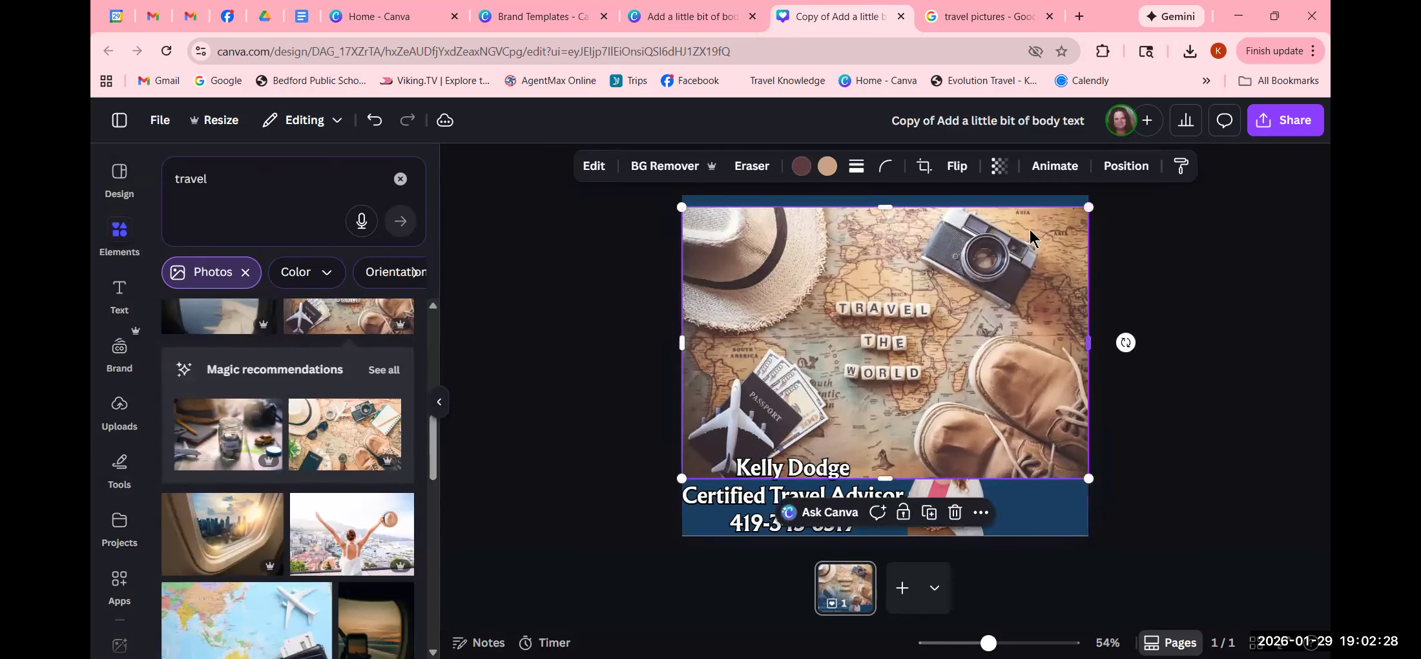
{"action": "left_click_drag", "start_coordinate": [946, 281], "coordinate": [946, 269]}
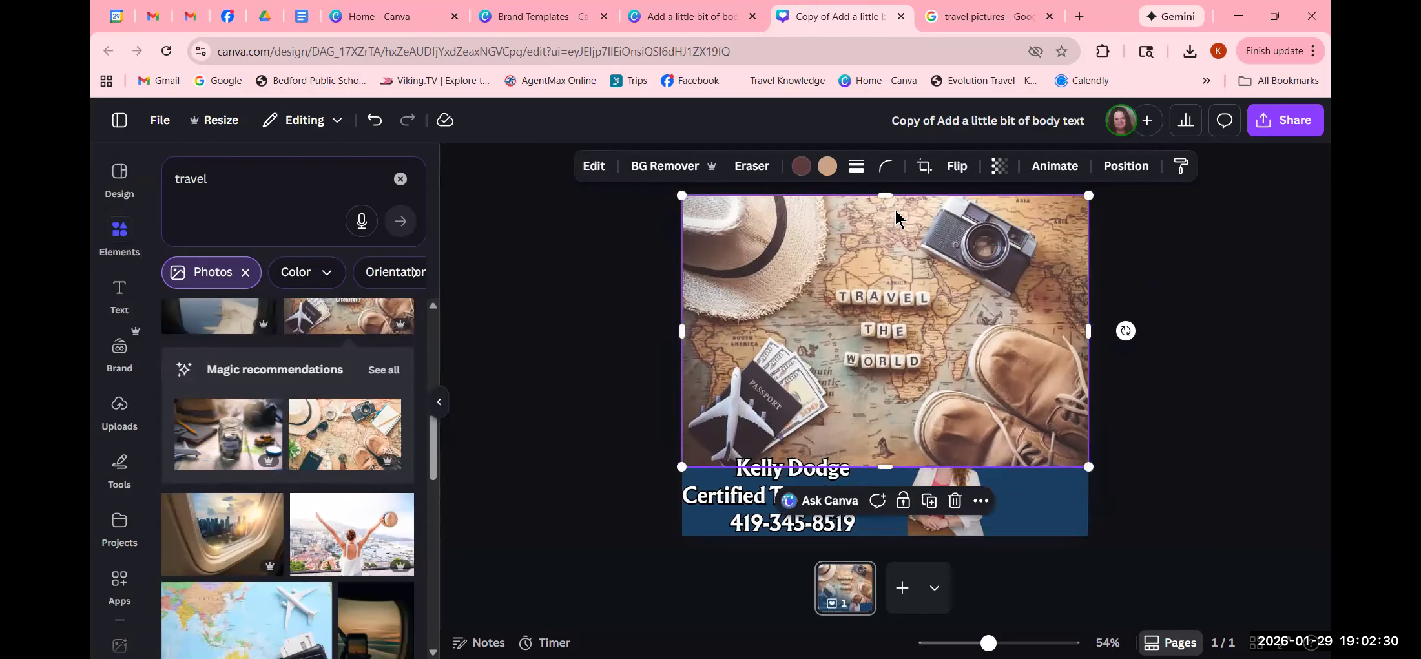
{"action": "left_click_drag", "start_coordinate": [888, 194], "coordinate": [888, 218]}
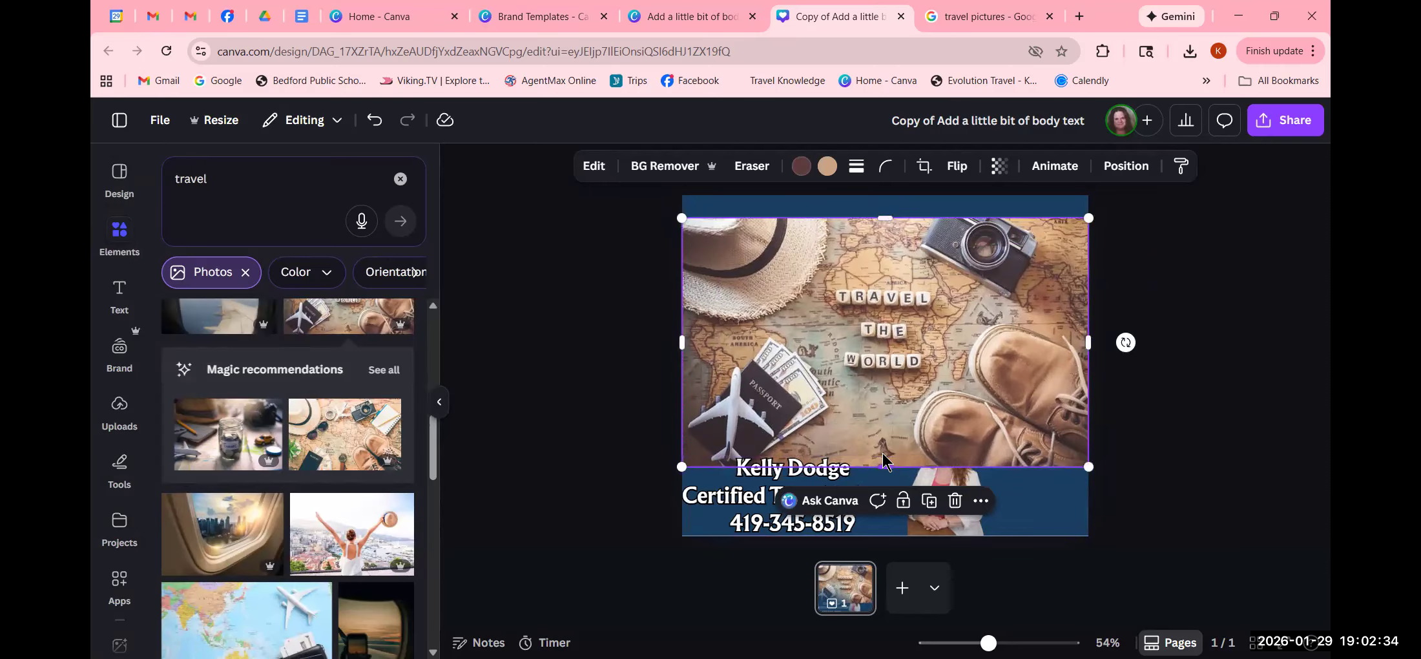
{"action": "left_click_drag", "start_coordinate": [882, 456], "coordinate": [883, 445]}
{"action": "left_click_drag", "start_coordinate": [883, 443], "coordinate": [883, 444]}
{"action": "left_click_drag", "start_coordinate": [853, 381], "coordinate": [854, 361]}
{"action": "left_click", "coordinate": [1207, 373]}
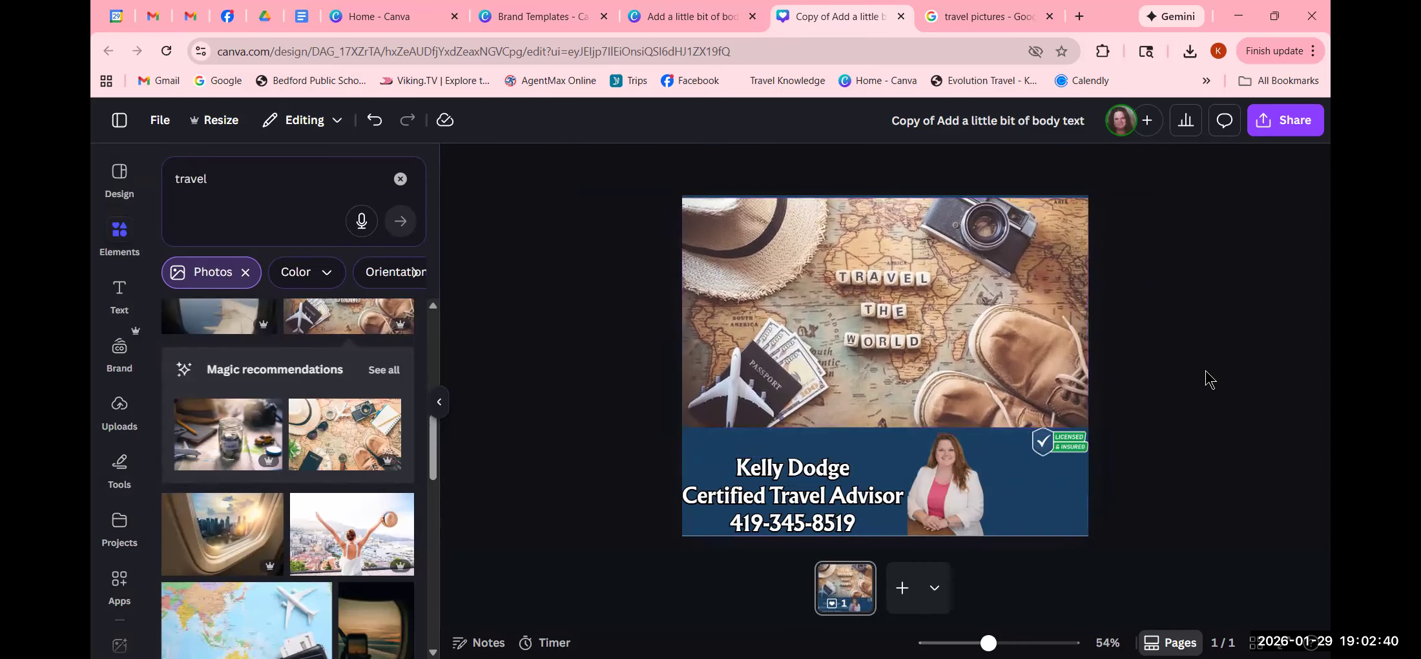
- Make the page background Dark gray red from Photo colors, then nudge the text and headshot right
{"action": "left_click", "coordinate": [1039, 512]}
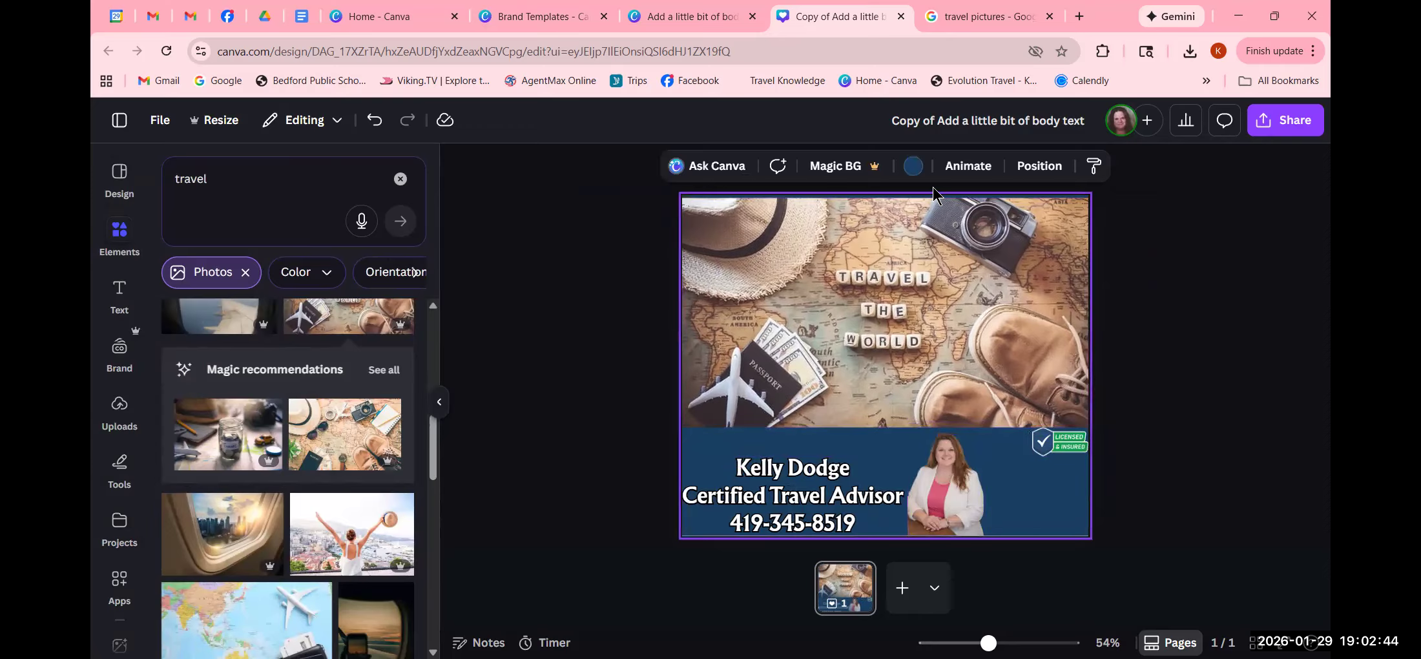
{"action": "left_click", "coordinate": [913, 166]}
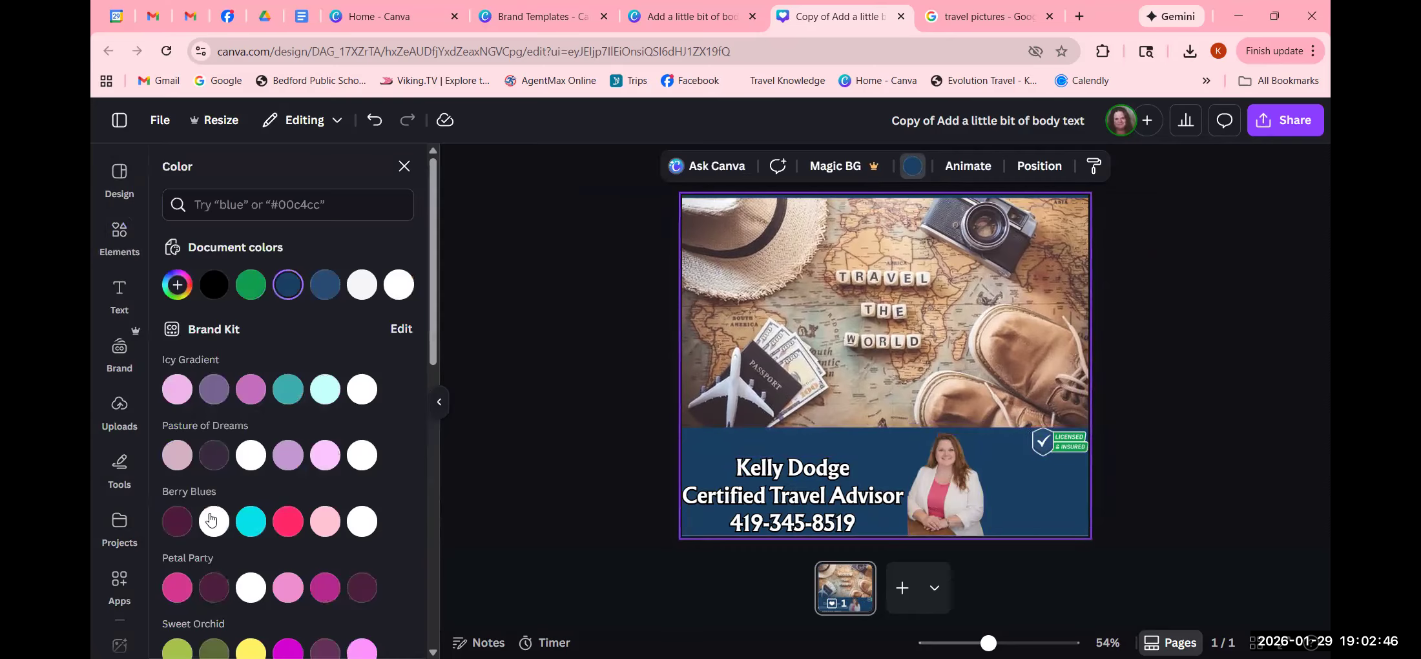
{"action": "scroll", "coordinate": [217, 539], "scroll_direction": "down", "scroll_amount": 3}
{"action": "scroll", "coordinate": [218, 544], "scroll_direction": "down", "scroll_amount": 5}
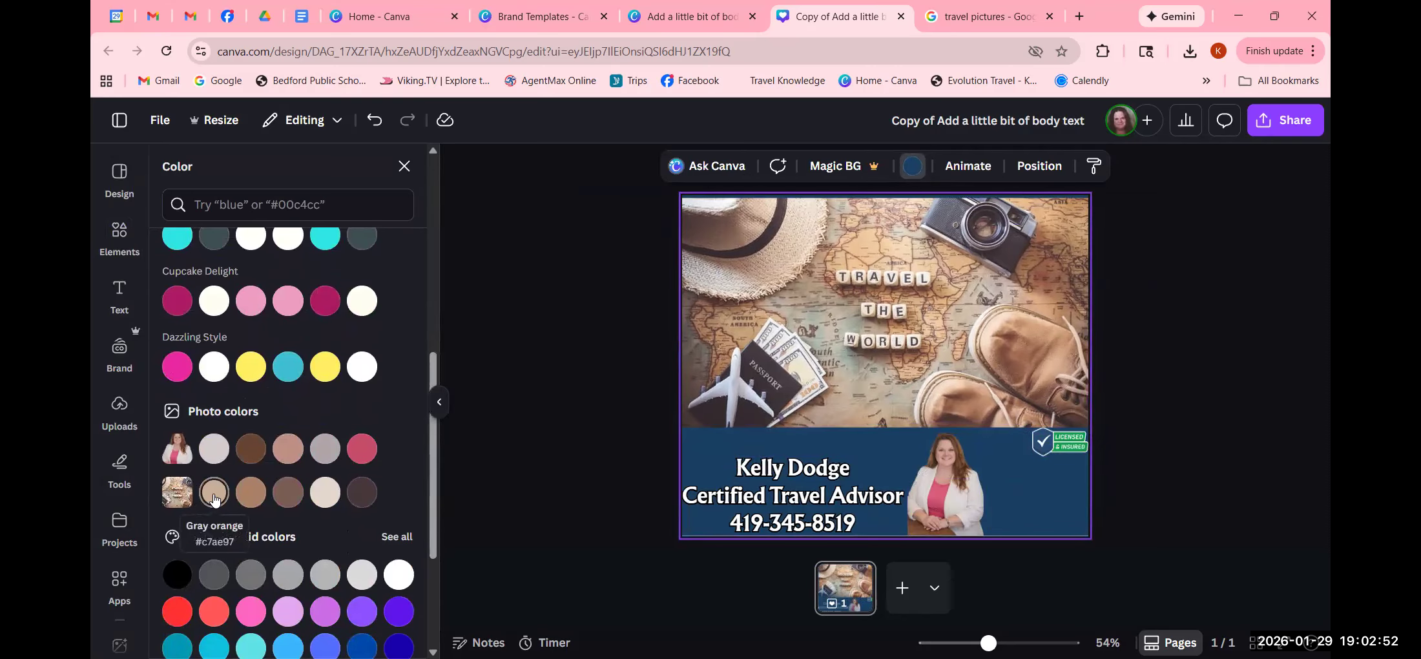
{"action": "left_click", "coordinate": [214, 498]}
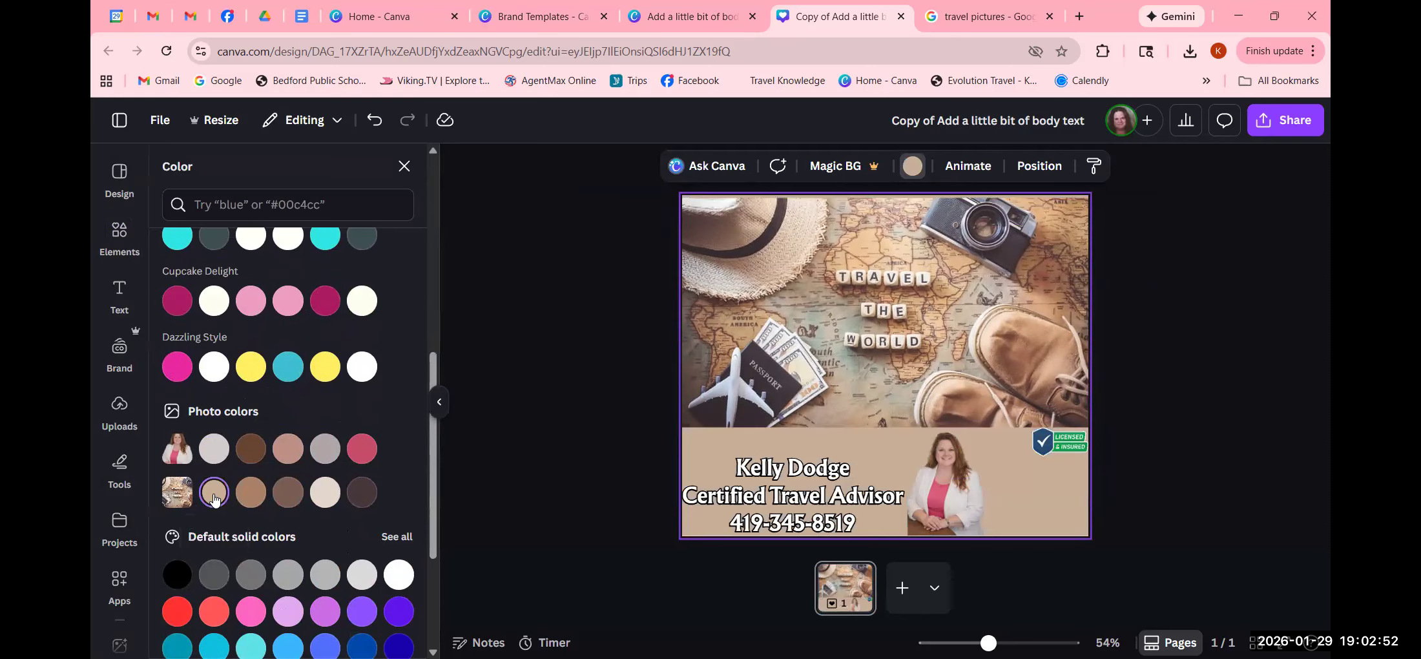
{"action": "left_click", "coordinate": [255, 499]}
{"action": "left_click", "coordinate": [288, 494]}
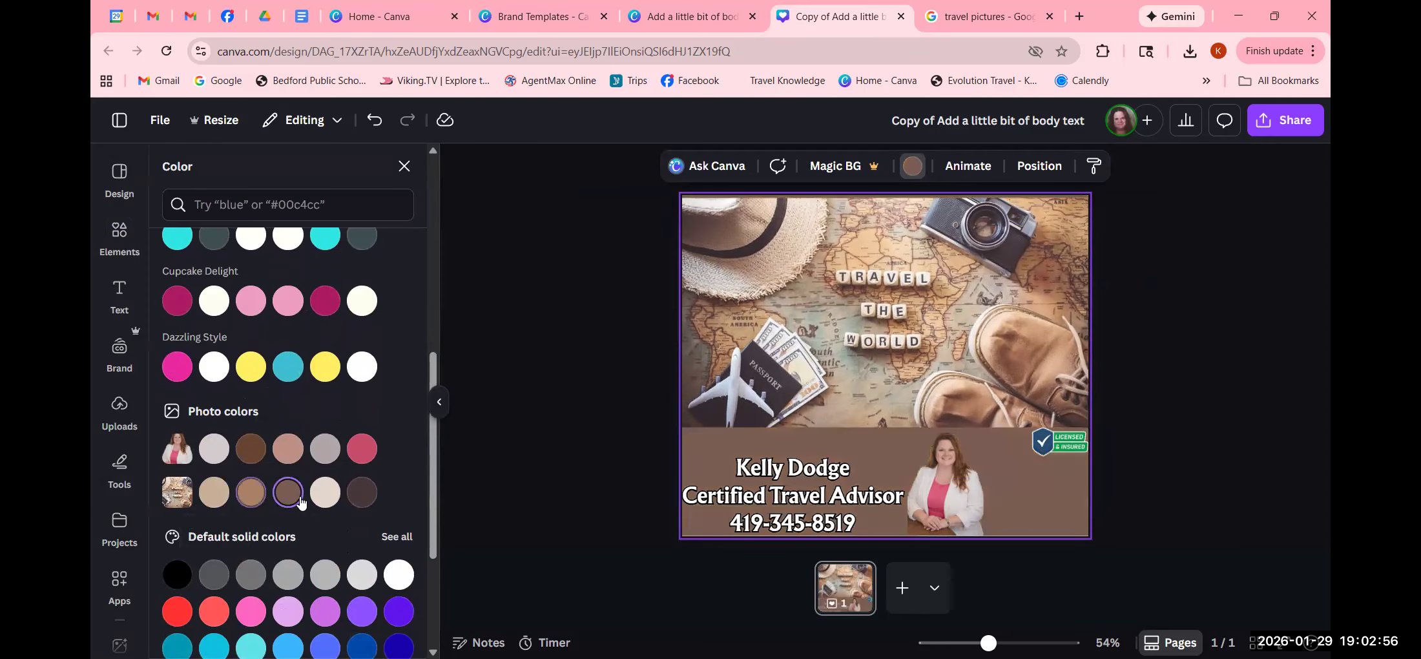
{"action": "left_click", "coordinate": [362, 493]}
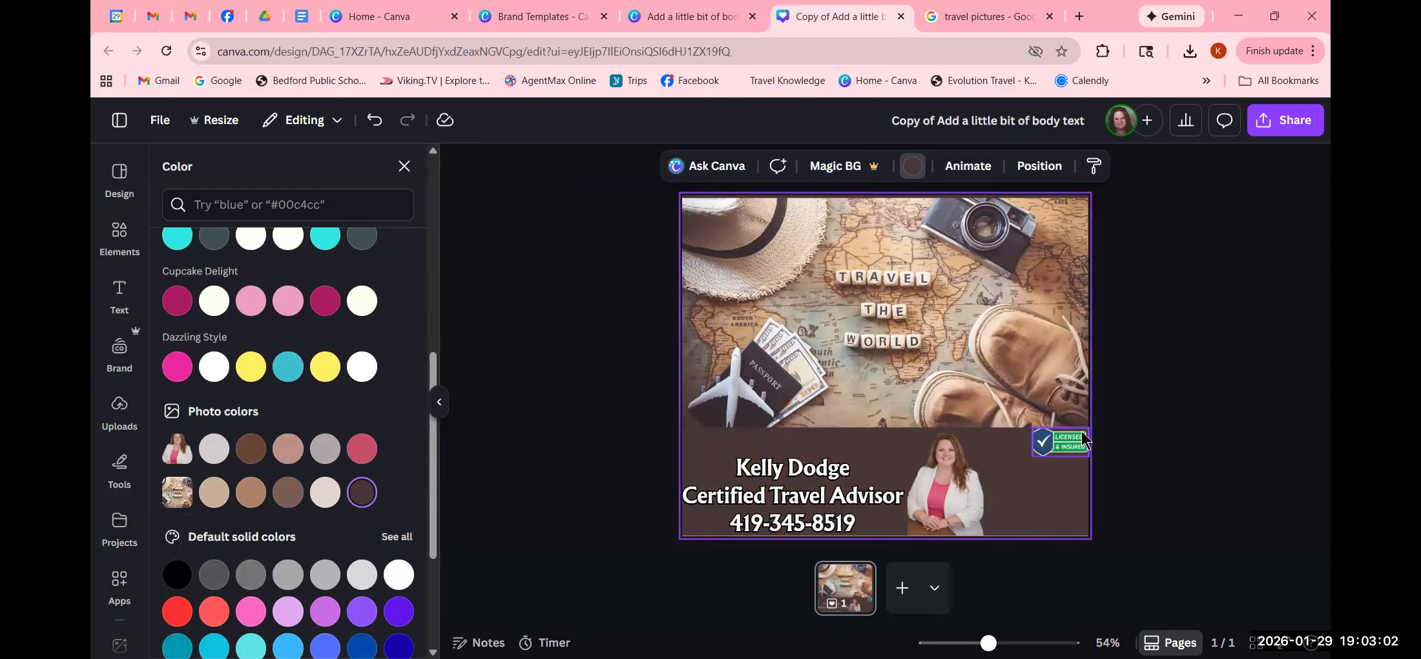
{"action": "left_click_drag", "start_coordinate": [789, 504], "coordinate": [792, 489]}
{"action": "left_click_drag", "start_coordinate": [968, 512], "coordinate": [1016, 505]}
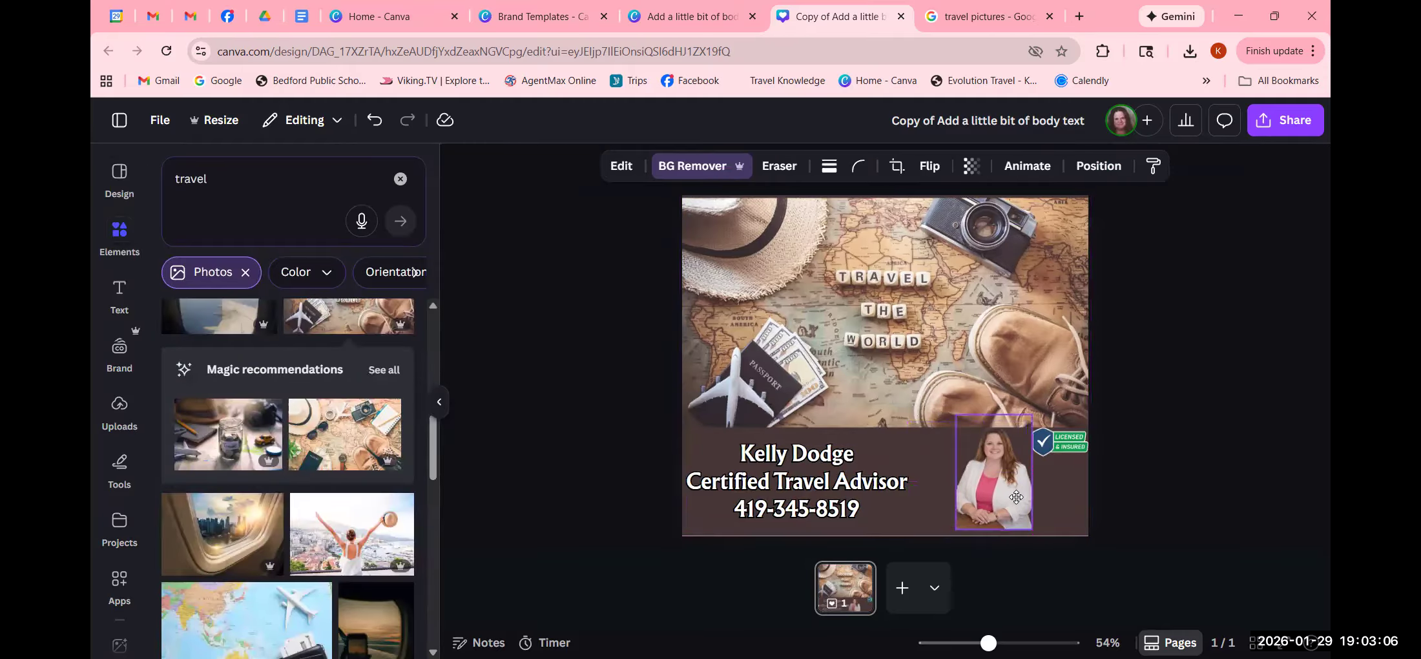
- Move the Licensed & Insured badge beside the agent's headshot
{"action": "left_click", "coordinate": [1072, 452]}
{"action": "left_click_drag", "start_coordinate": [1072, 452], "coordinate": [1049, 510]}
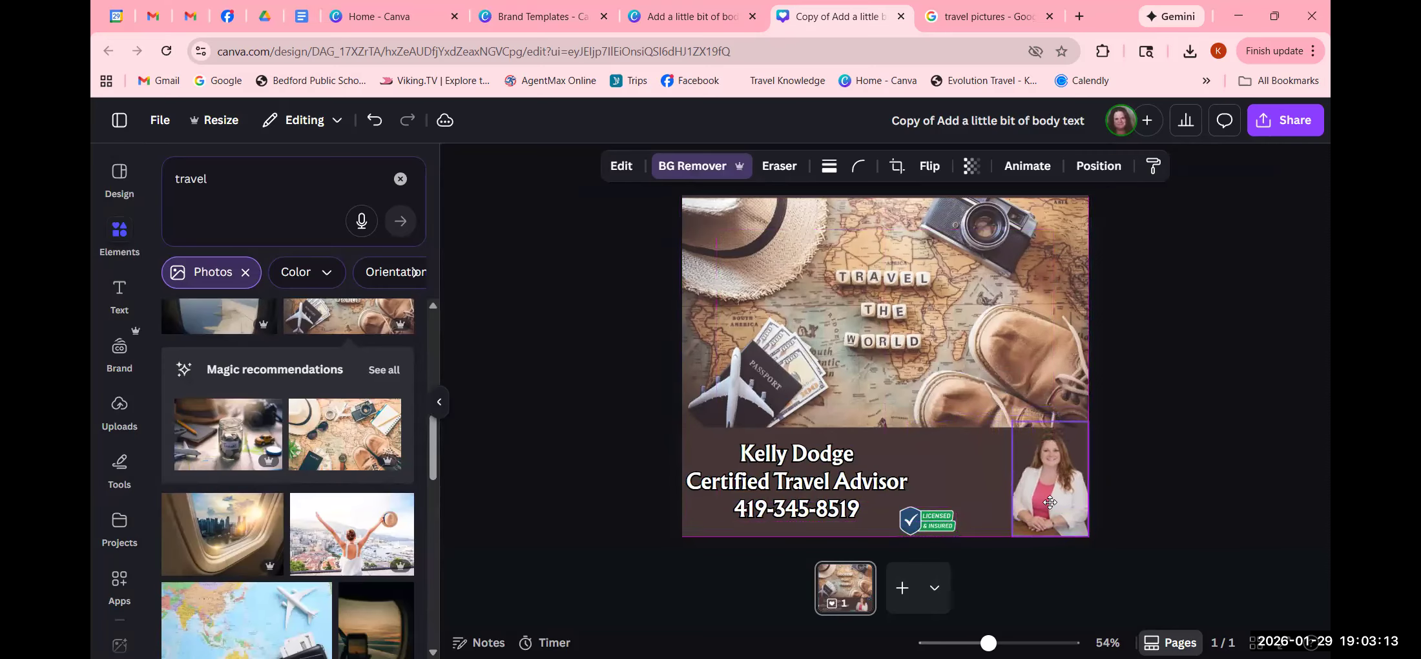
{"action": "left_click", "coordinate": [1254, 472]}
{"action": "left_click", "coordinate": [935, 533]}
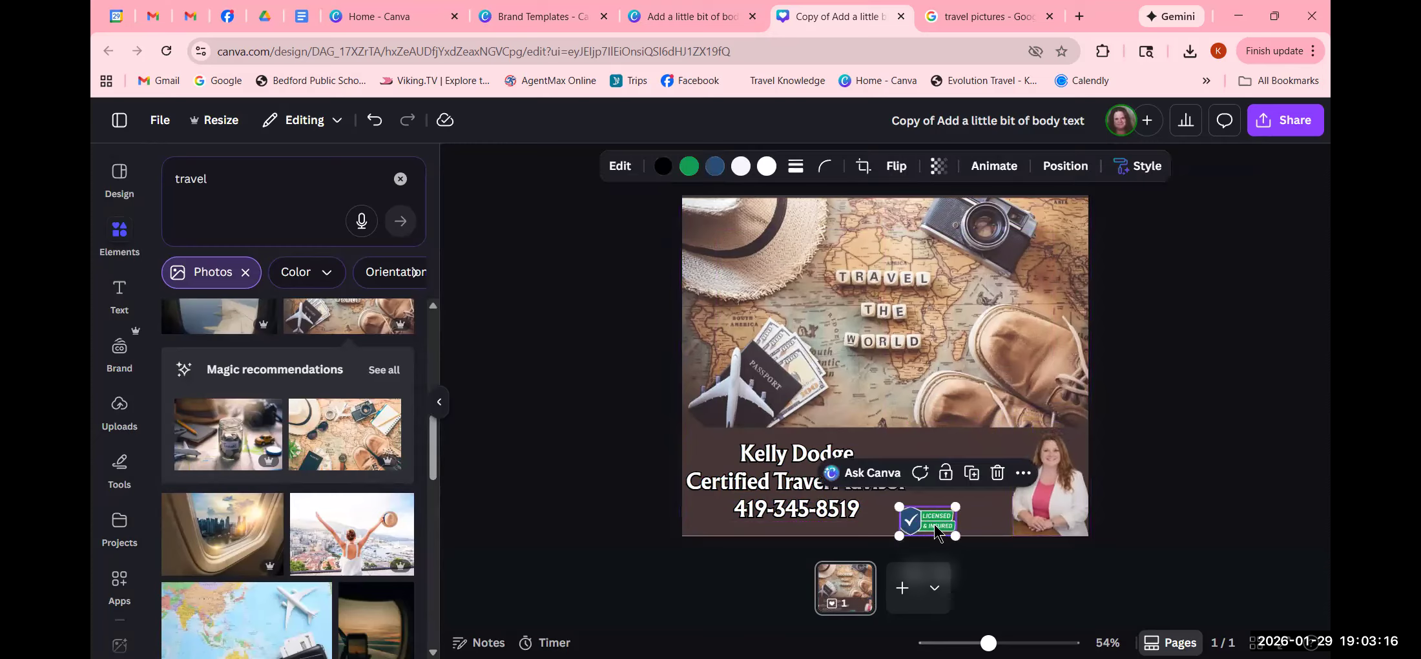
{"action": "left_click_drag", "start_coordinate": [935, 533], "coordinate": [987, 525]}
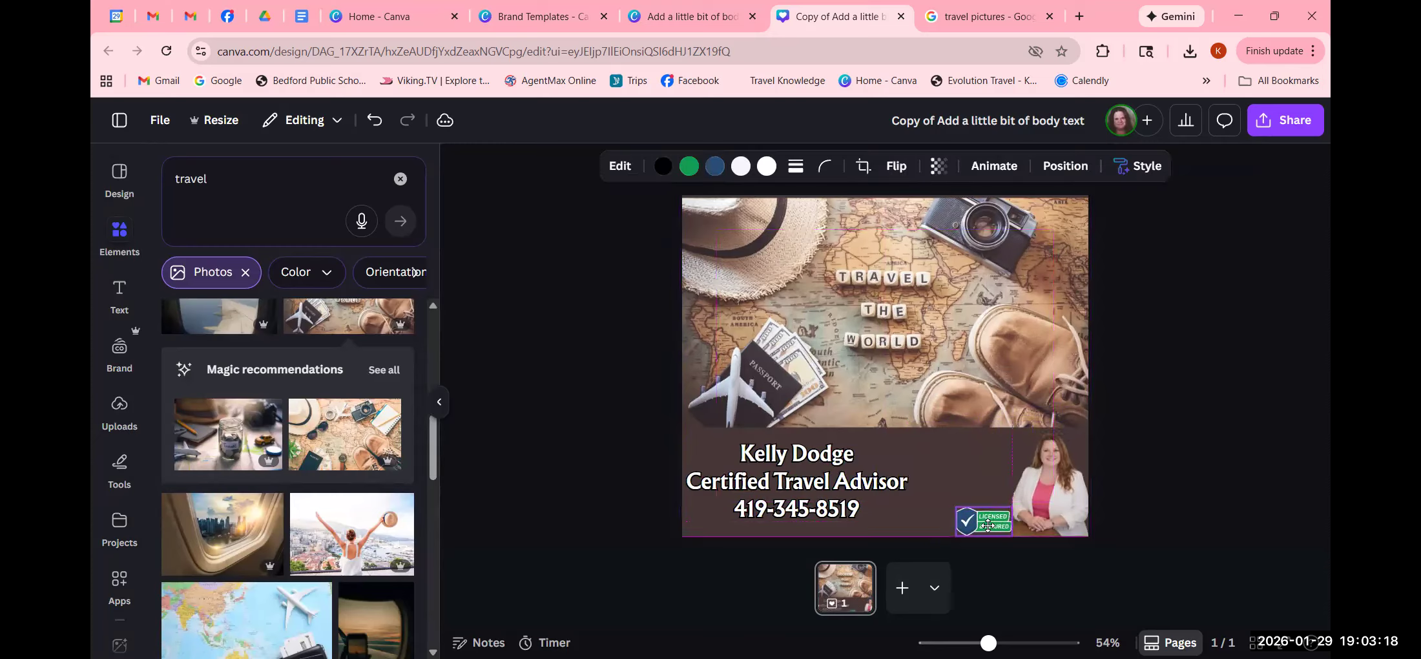
- Shift the name, title and phone text right and enlarge it to fill the band
{"action": "left_click", "coordinate": [767, 500]}
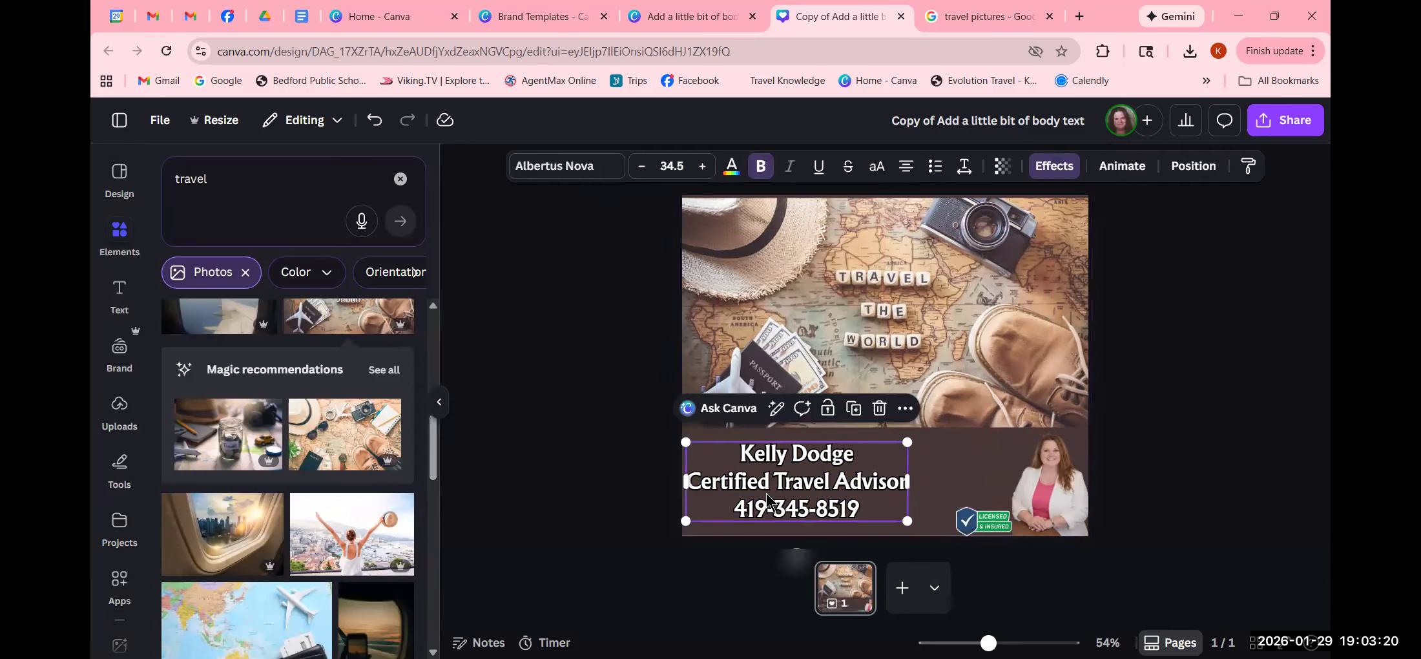
{"action": "left_click_drag", "start_coordinate": [768, 500], "coordinate": [810, 490]}
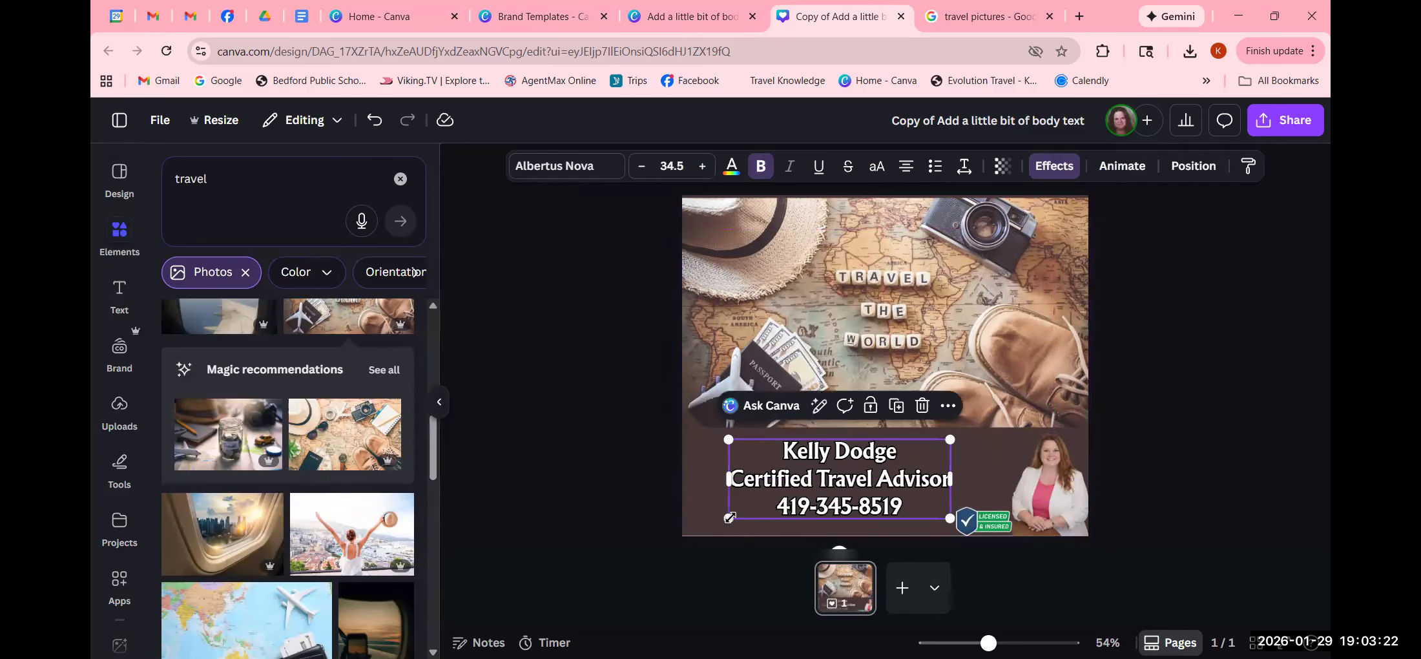
{"action": "left_click_drag", "start_coordinate": [729, 518], "coordinate": [682, 535]}
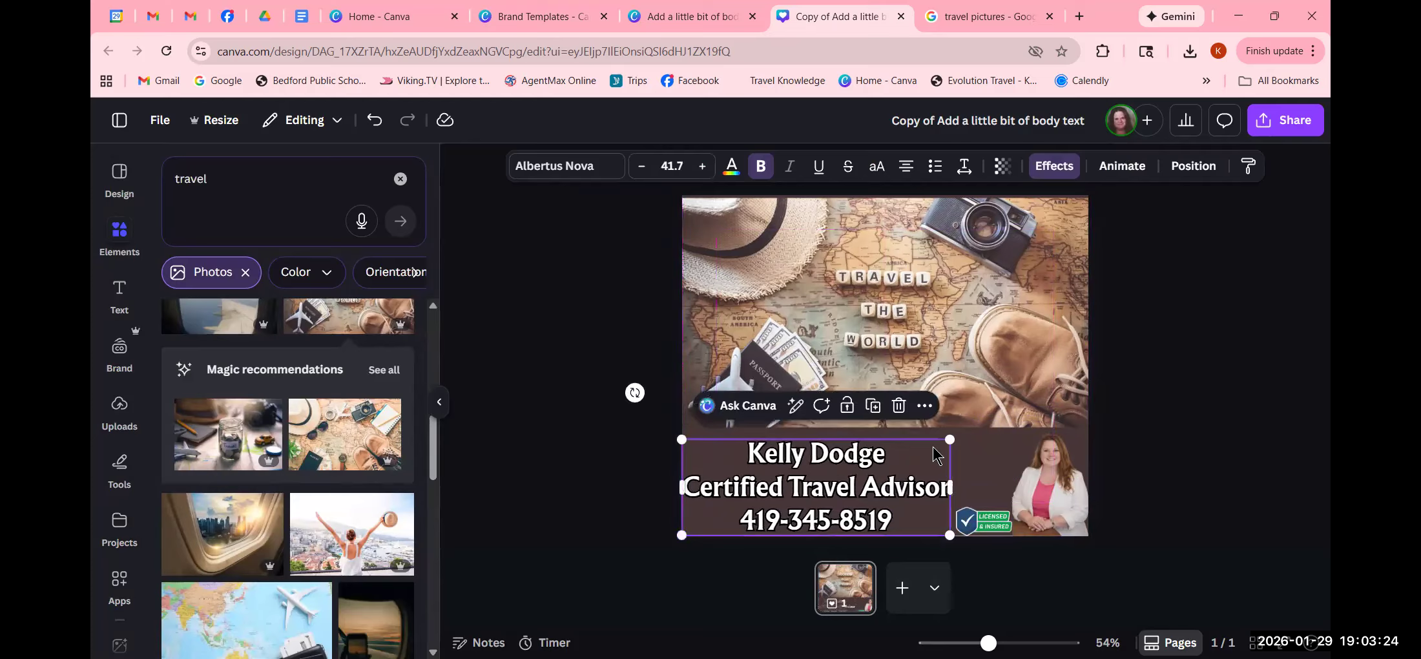
{"action": "left_click_drag", "start_coordinate": [949, 441], "coordinate": [982, 425]}
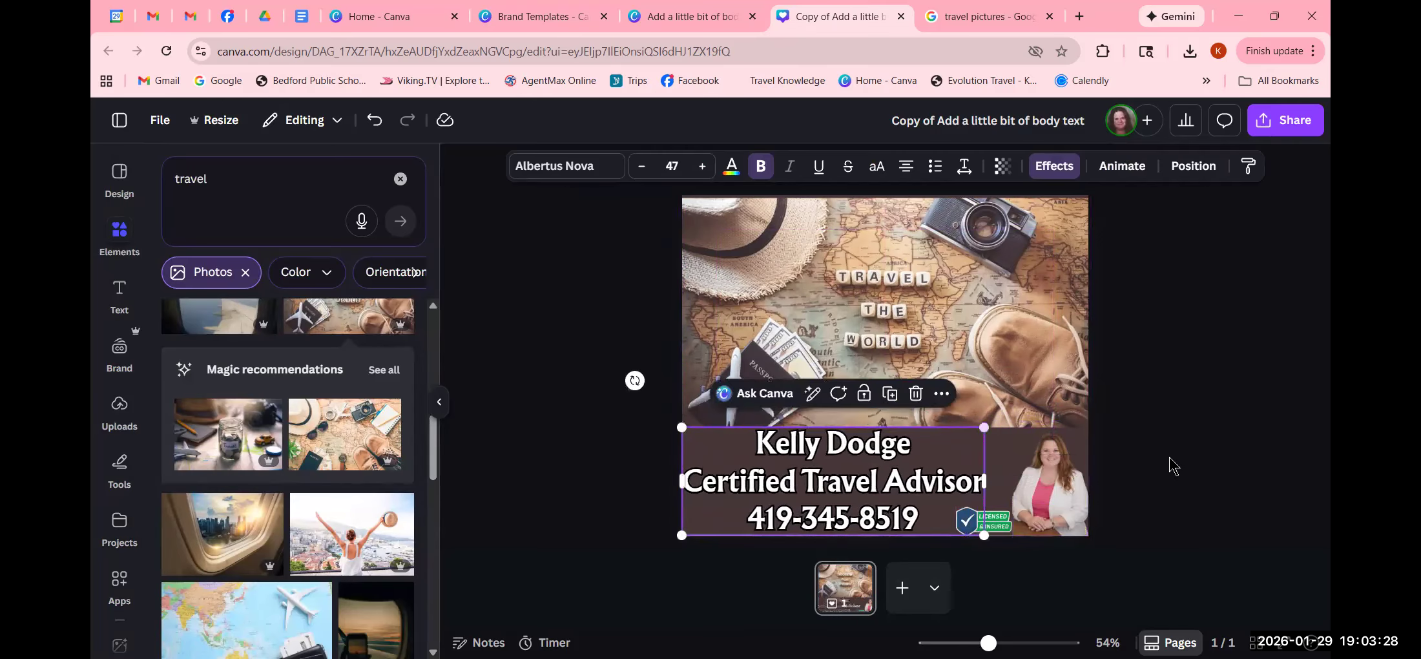
{"action": "left_click", "coordinate": [1197, 468]}
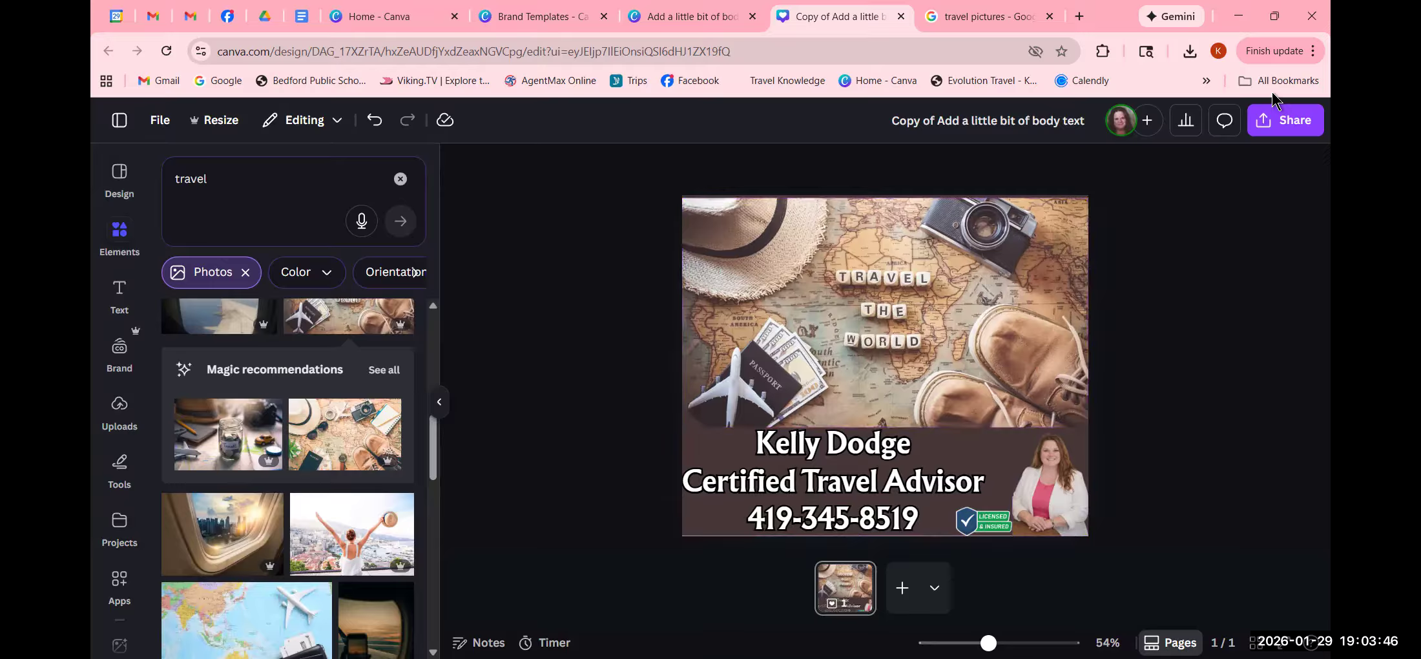
- Download the design as a PNG into the Downloads folder
{"action": "left_click", "coordinate": [1284, 130]}
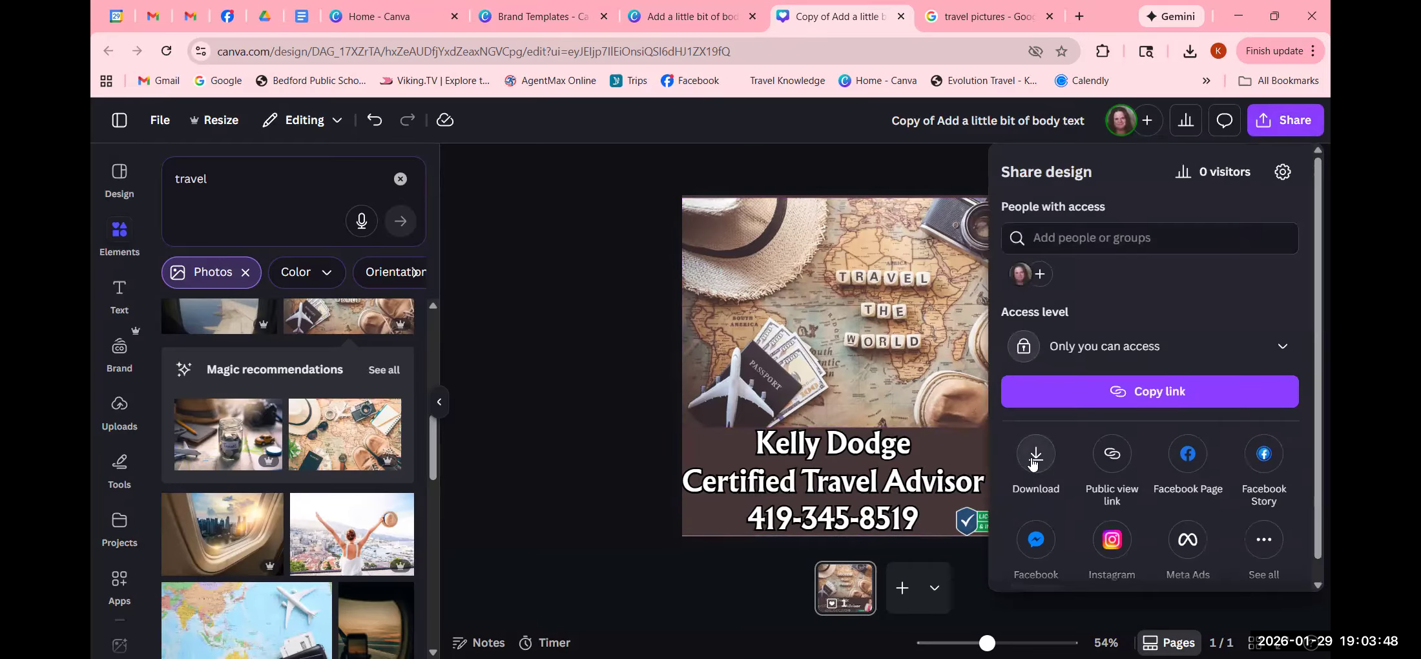
{"action": "left_click", "coordinate": [1034, 458]}
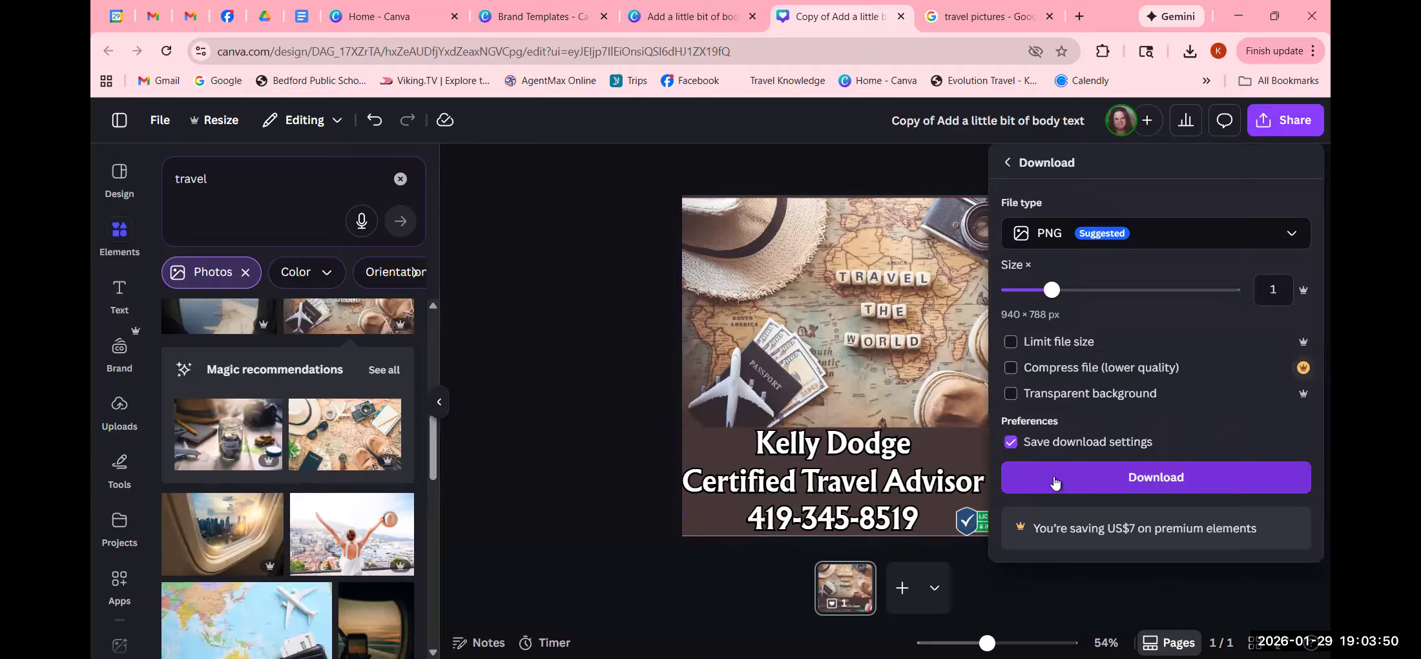
{"action": "left_click", "coordinate": [1057, 481]}
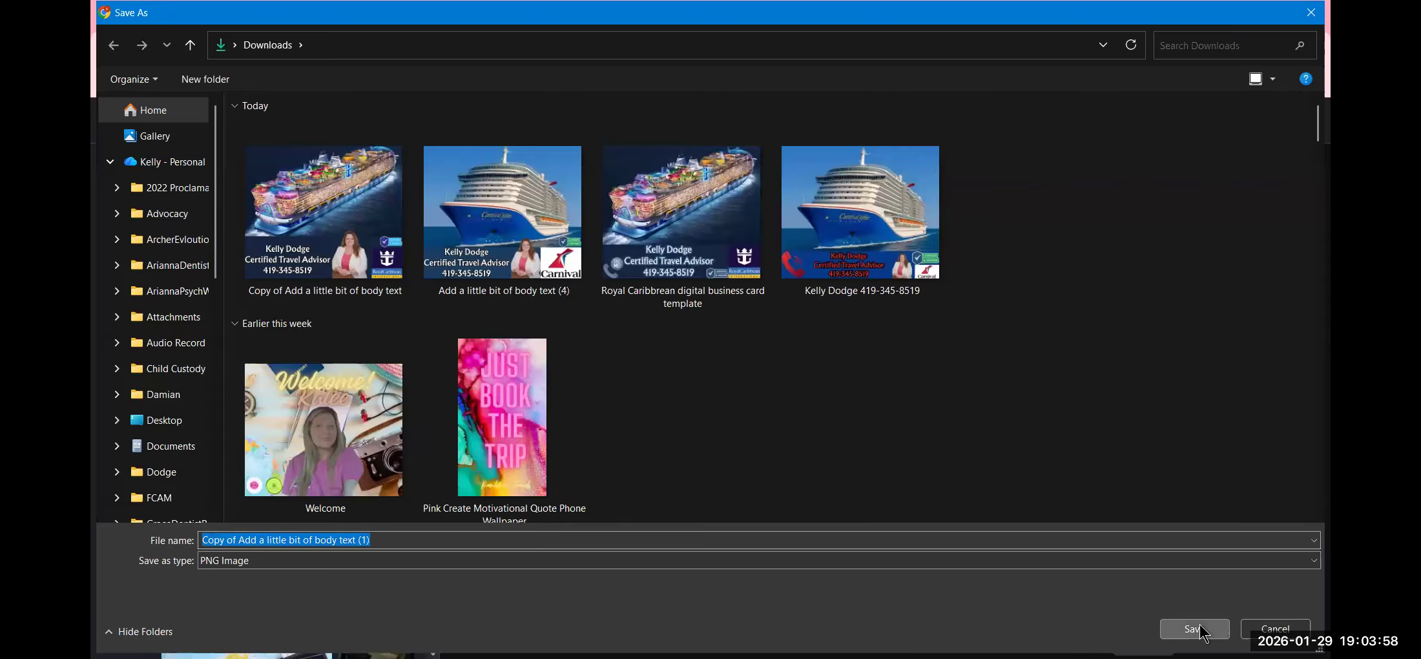
{"action": "key", "text": "Return"}
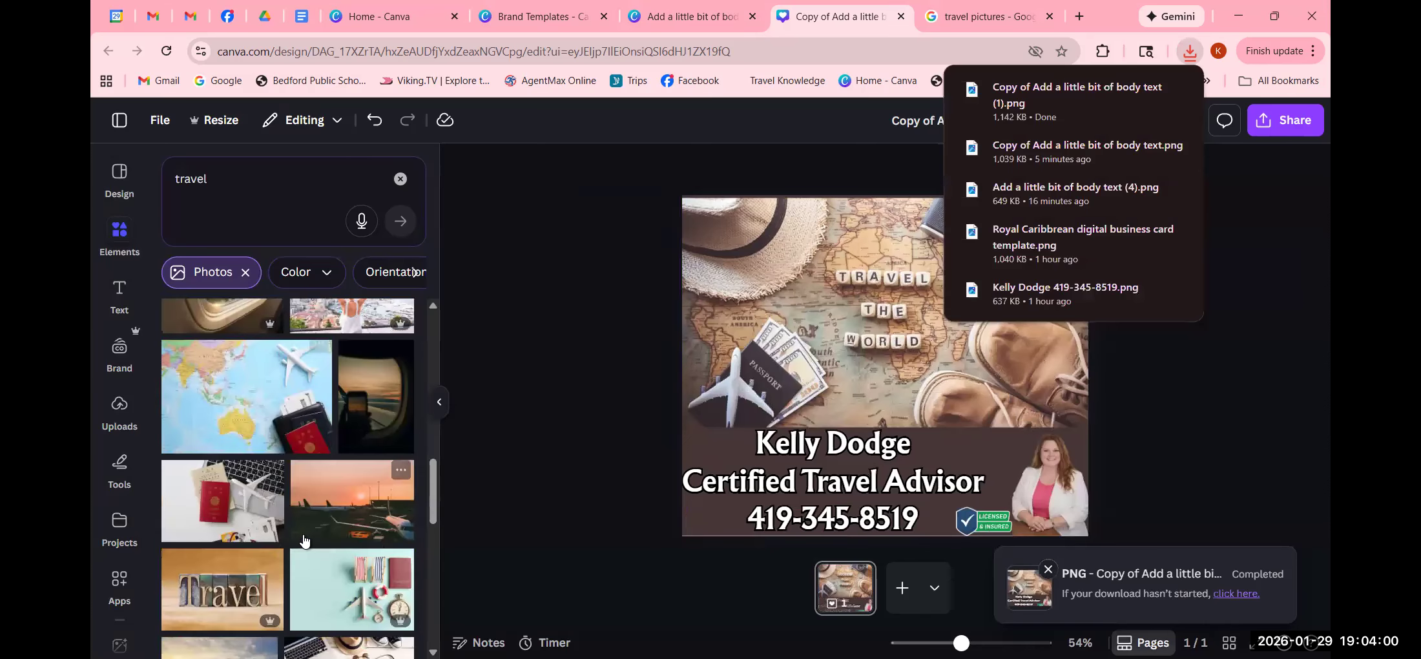
{"action": "scroll", "coordinate": [310, 541], "scroll_direction": "down", "scroll_amount": 3}
{"action": "scroll", "coordinate": [310, 541], "scroll_direction": "up", "scroll_amount": 10}
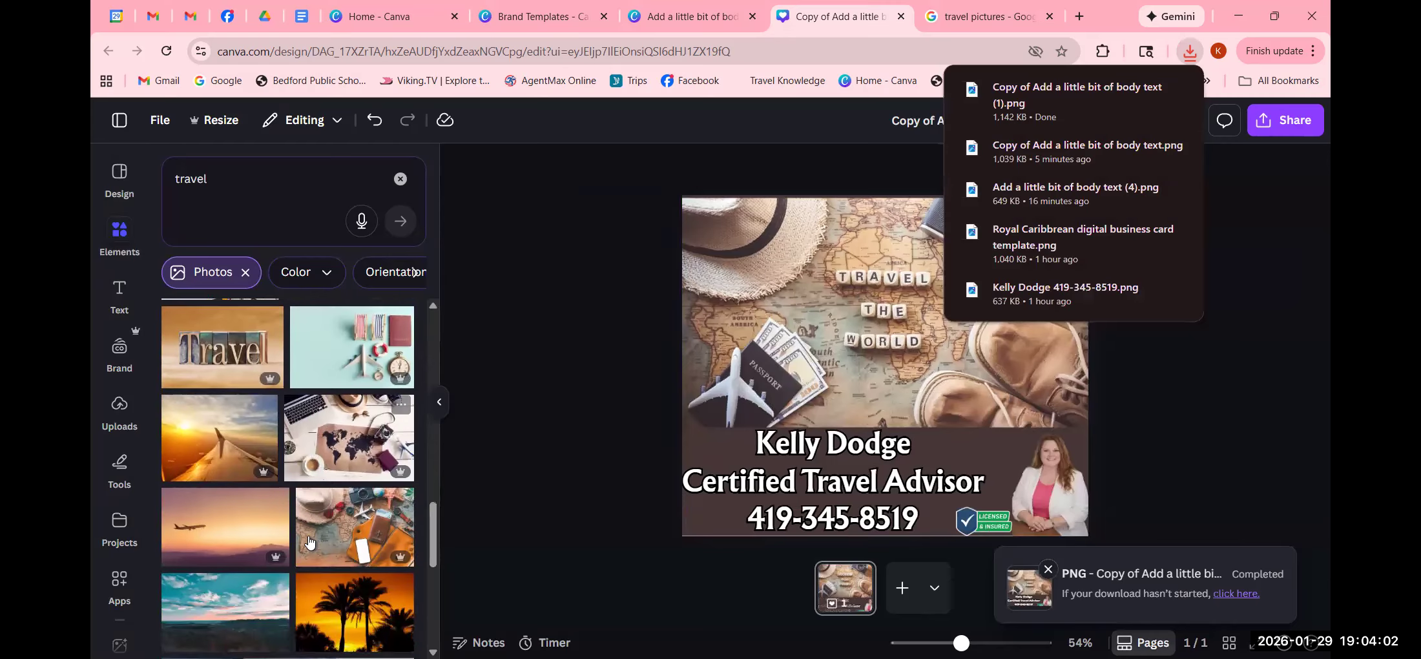
{"action": "scroll", "coordinate": [317, 545], "scroll_direction": "up", "scroll_amount": 5}
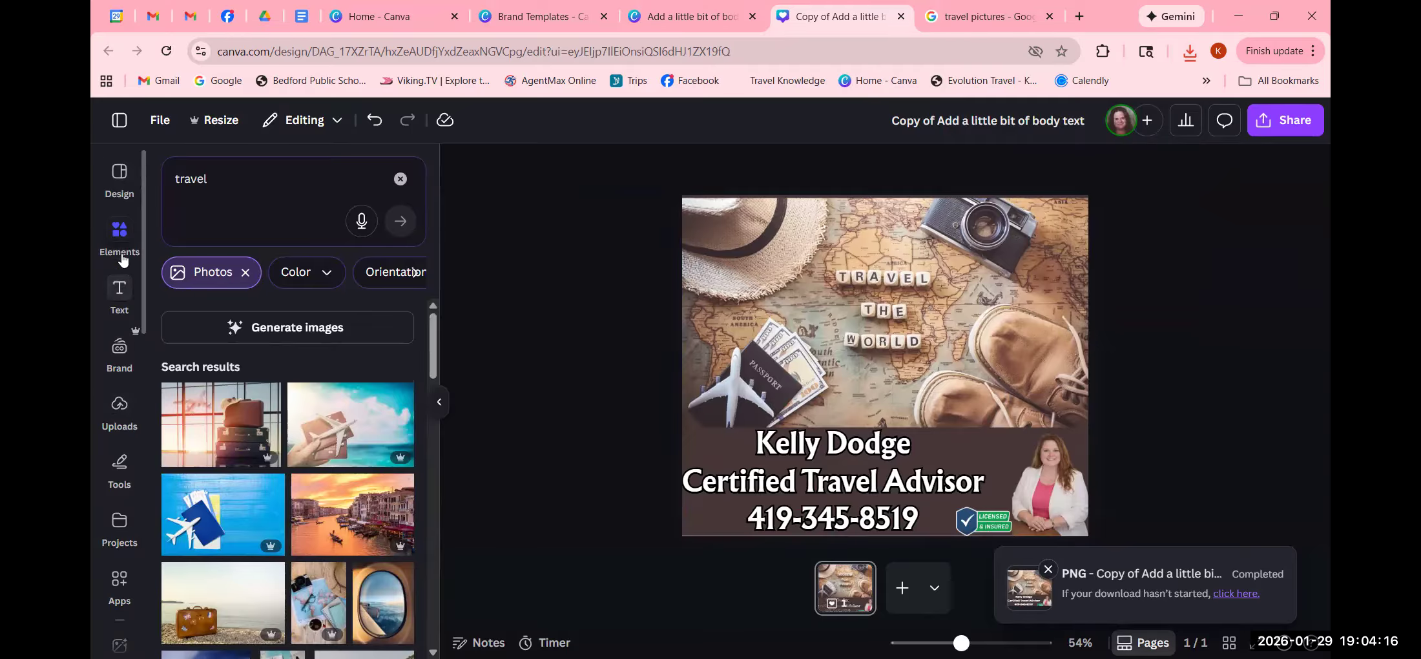
- From Canva Home's Social media types, create a new 940 × 788 px Facebook Post
{"action": "left_click", "coordinate": [113, 175]}
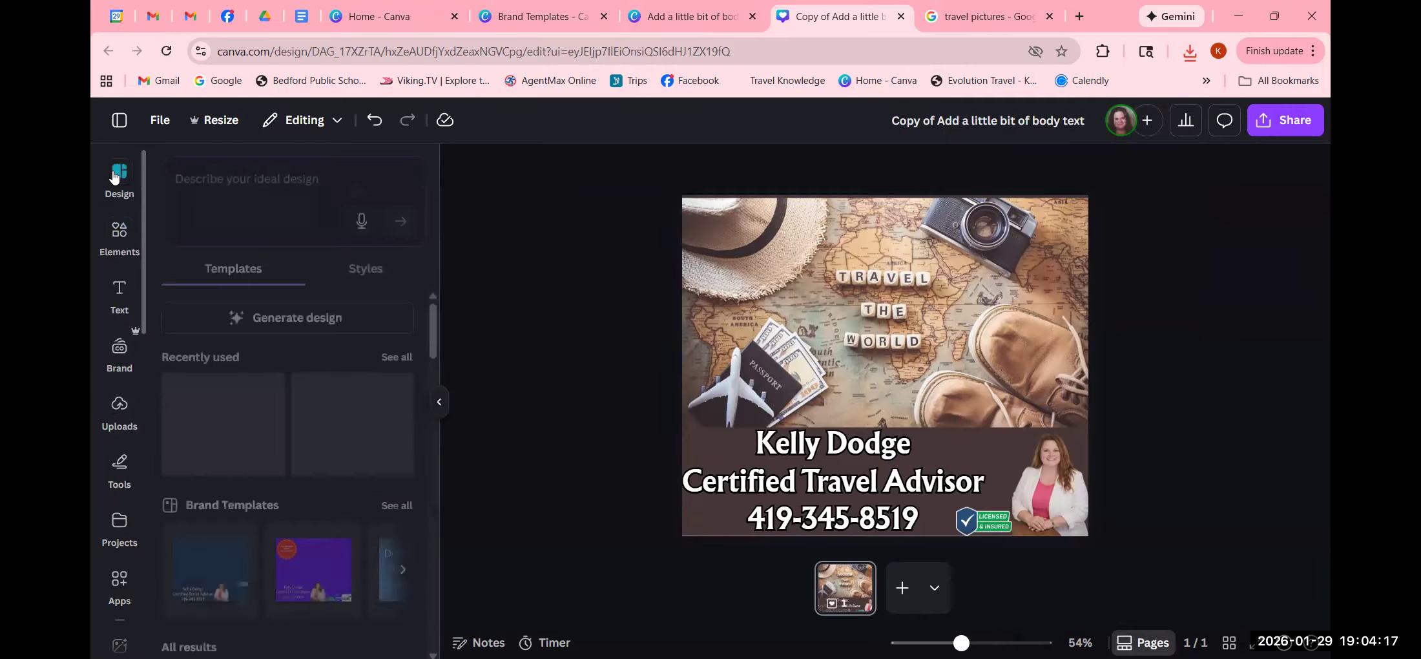
{"action": "left_click", "coordinate": [119, 120]}
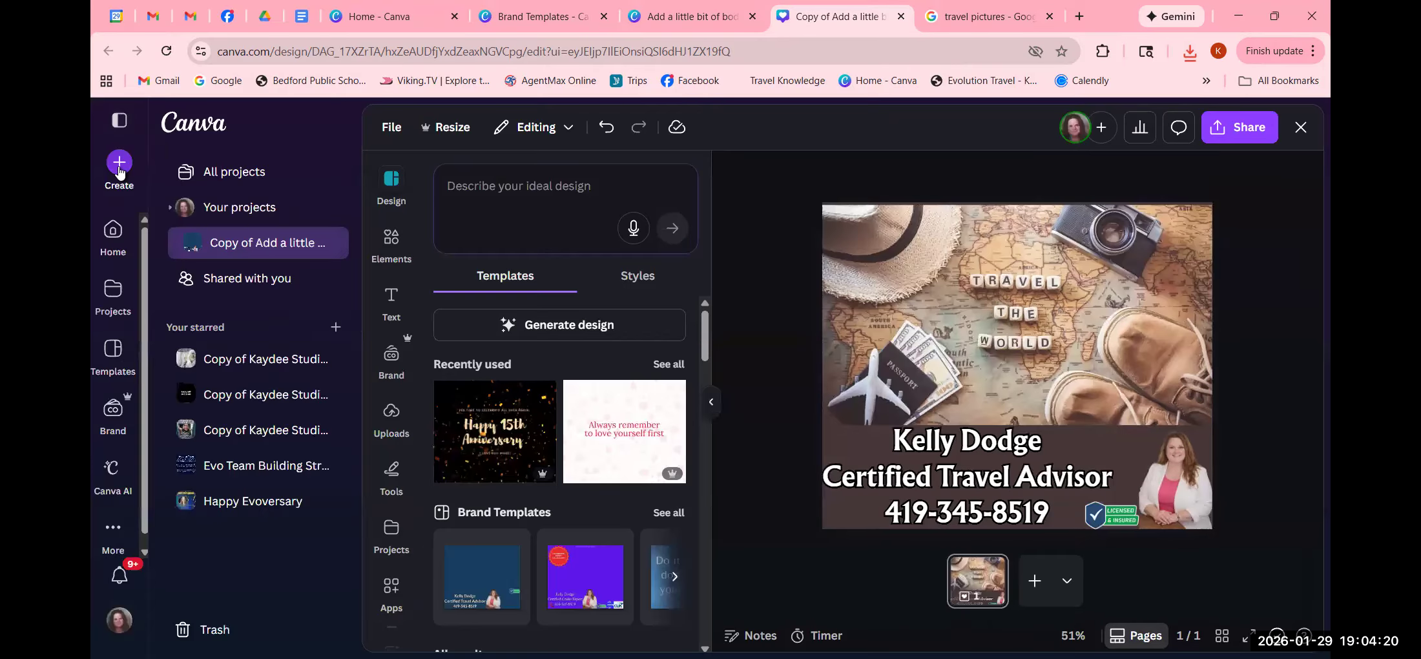
{"action": "left_click", "coordinate": [113, 240]}
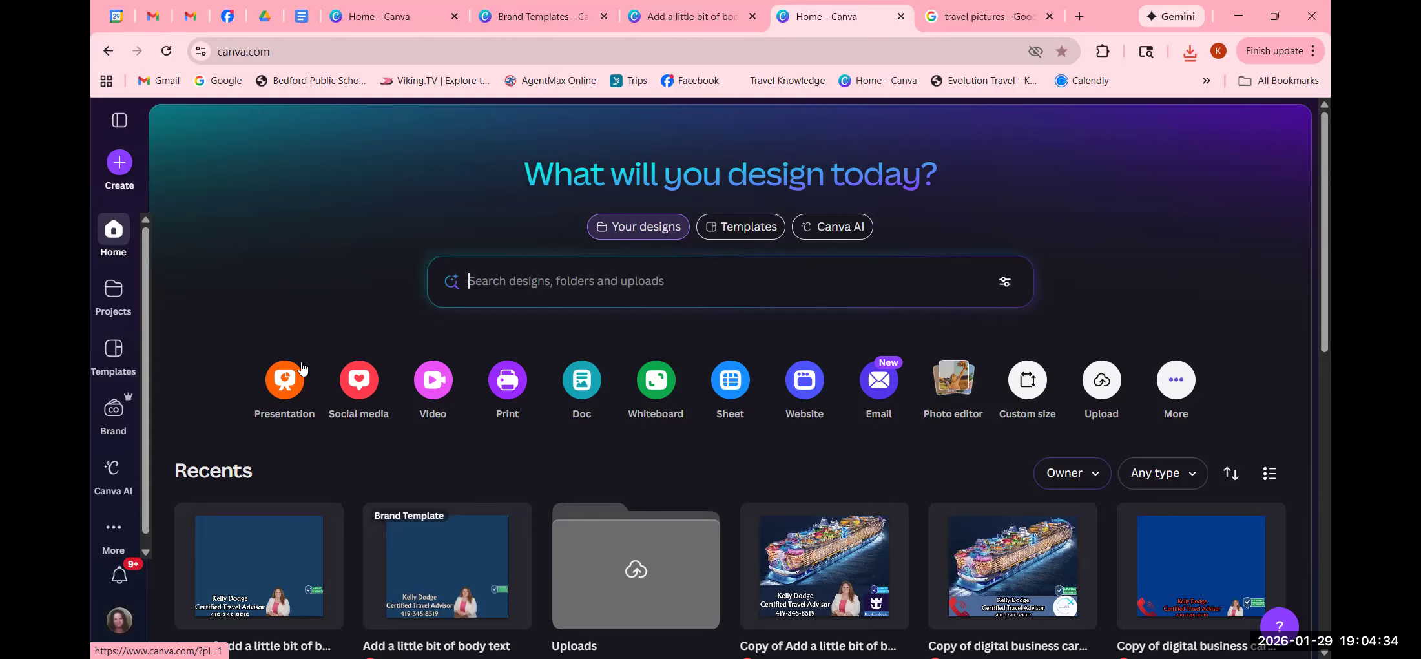
{"action": "left_click", "coordinate": [359, 383]}
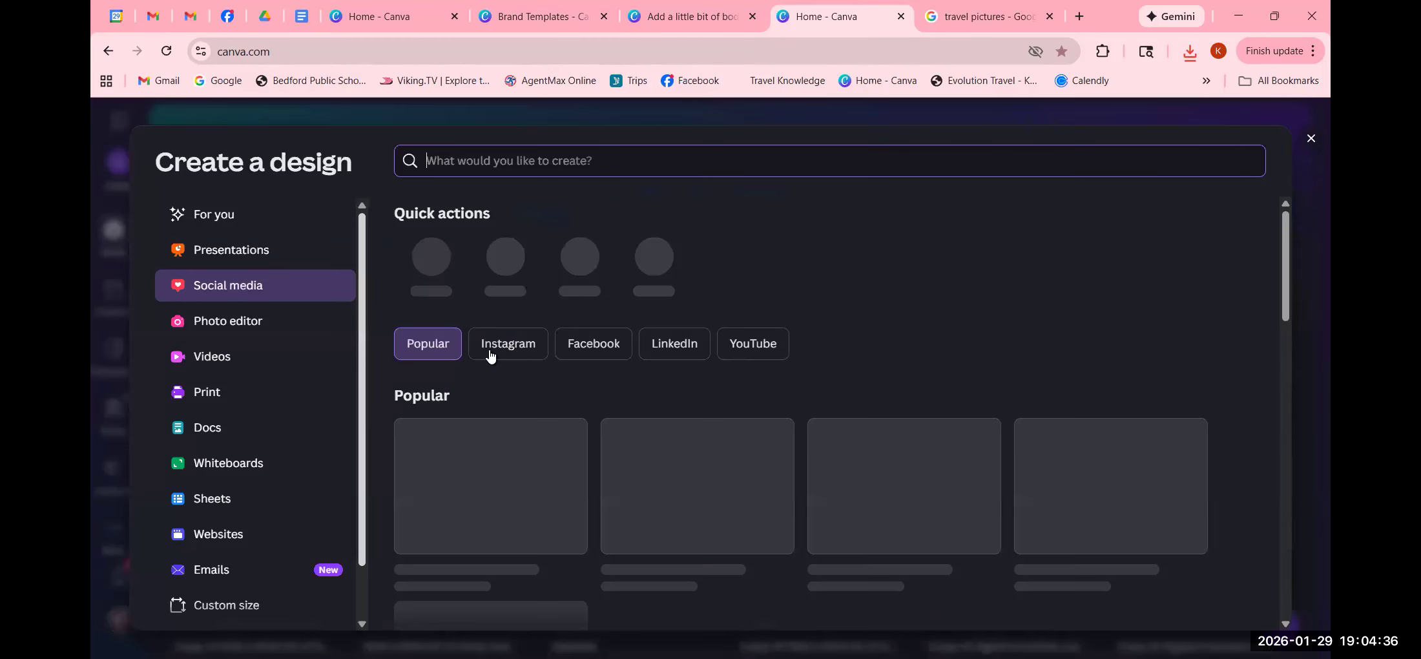
{"action": "left_click", "coordinate": [542, 528]}
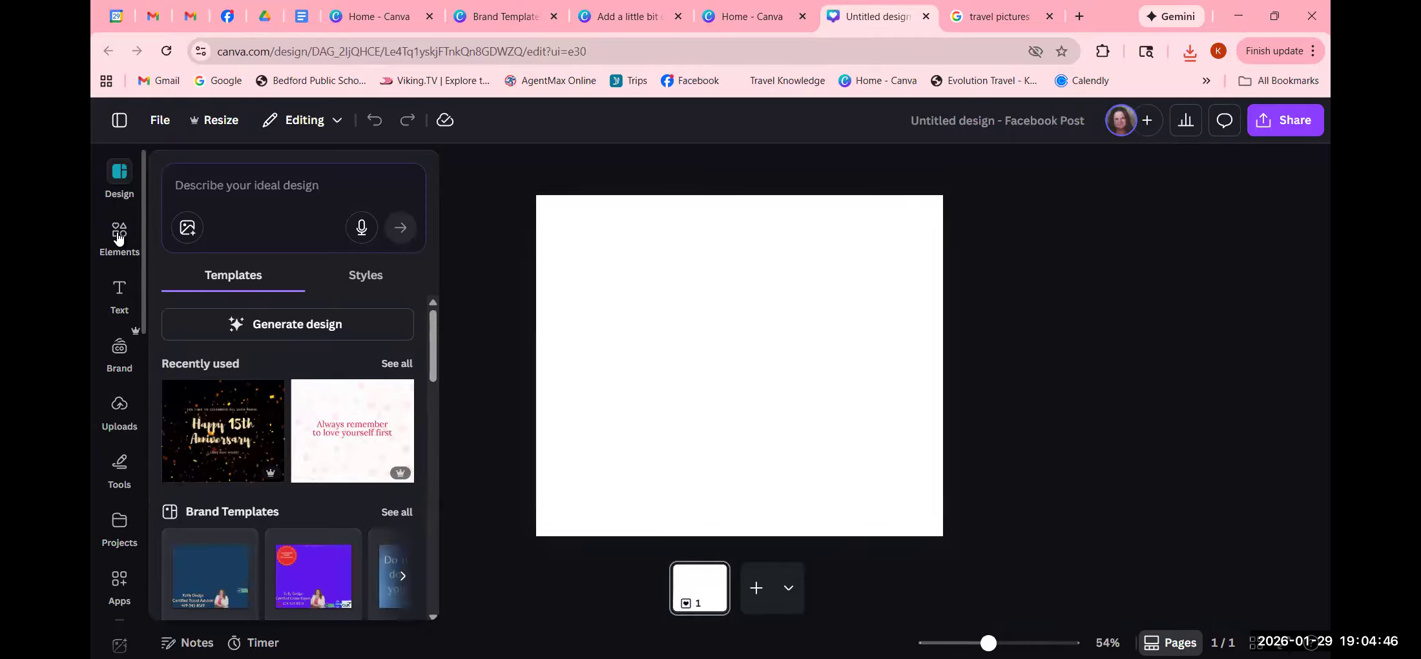
- Rerun the recent 'travel' element search, show all photos, and add the seaside balcony photo
{"action": "left_click", "coordinate": [119, 232]}
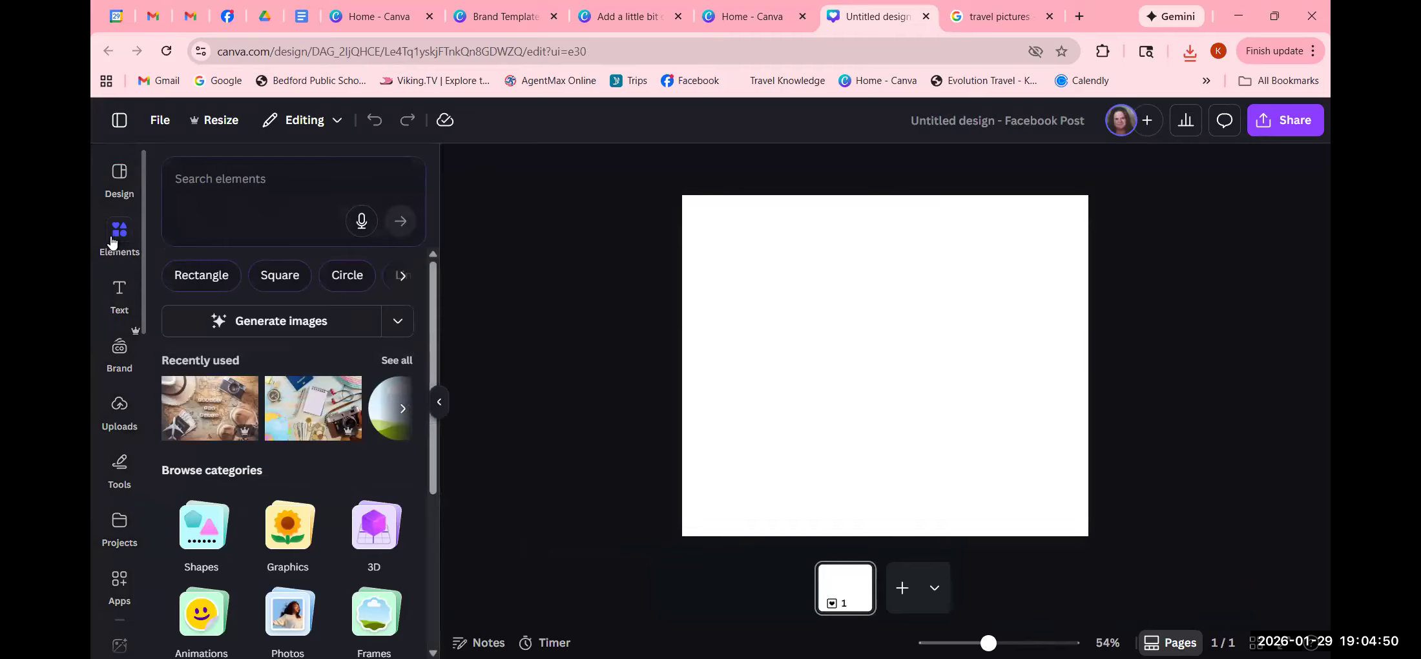
{"action": "left_click", "coordinate": [222, 181]}
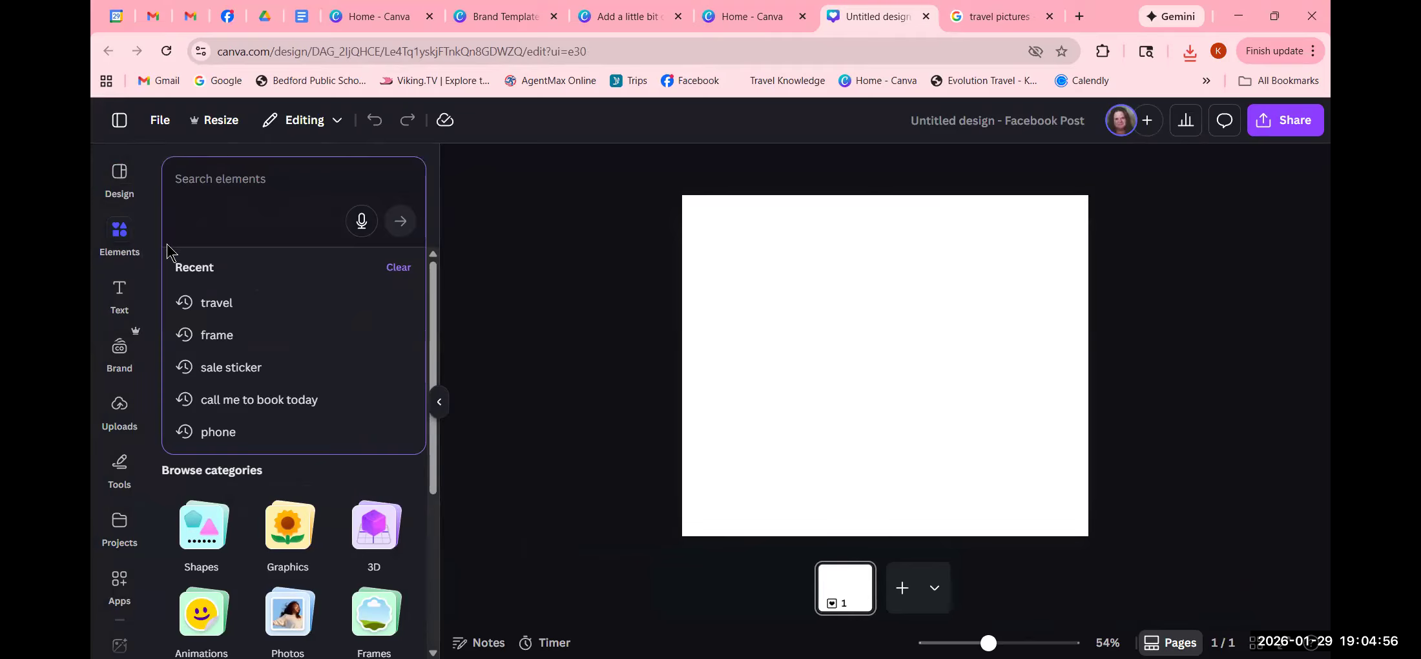
{"action": "left_click", "coordinate": [204, 305]}
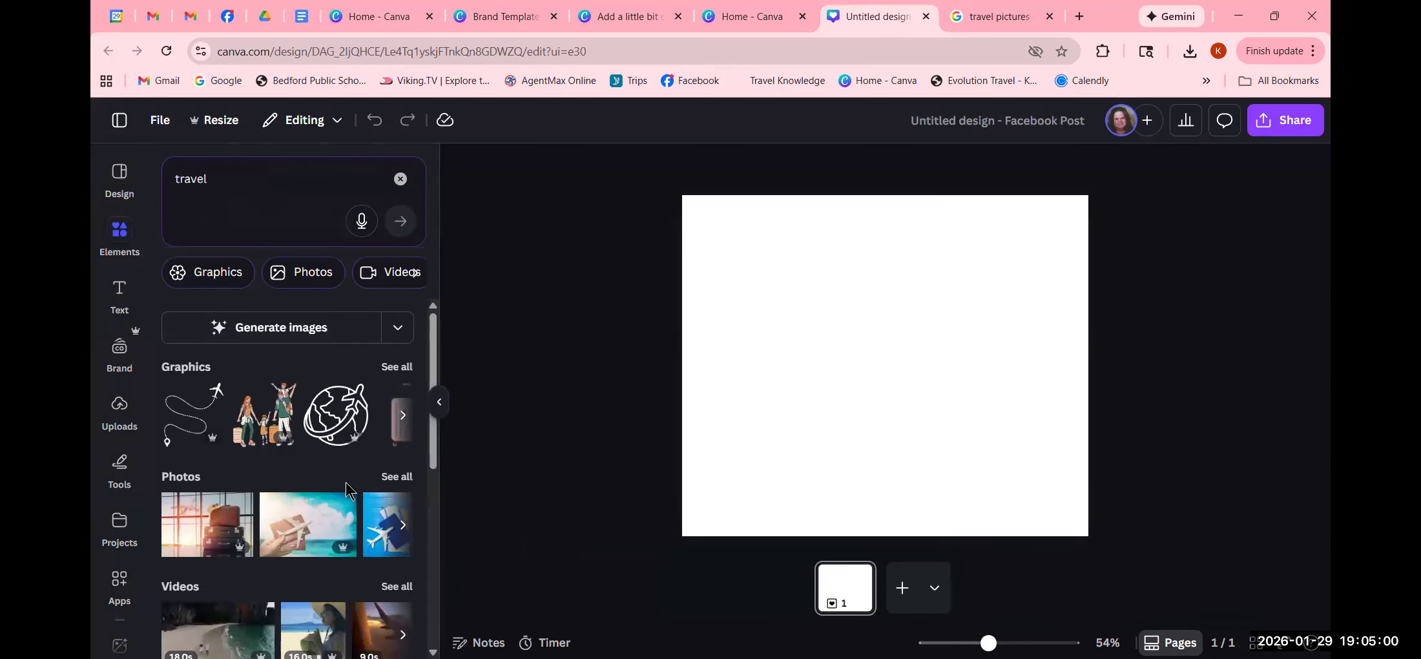
{"action": "scroll", "coordinate": [348, 493], "scroll_direction": "down", "scroll_amount": 4}
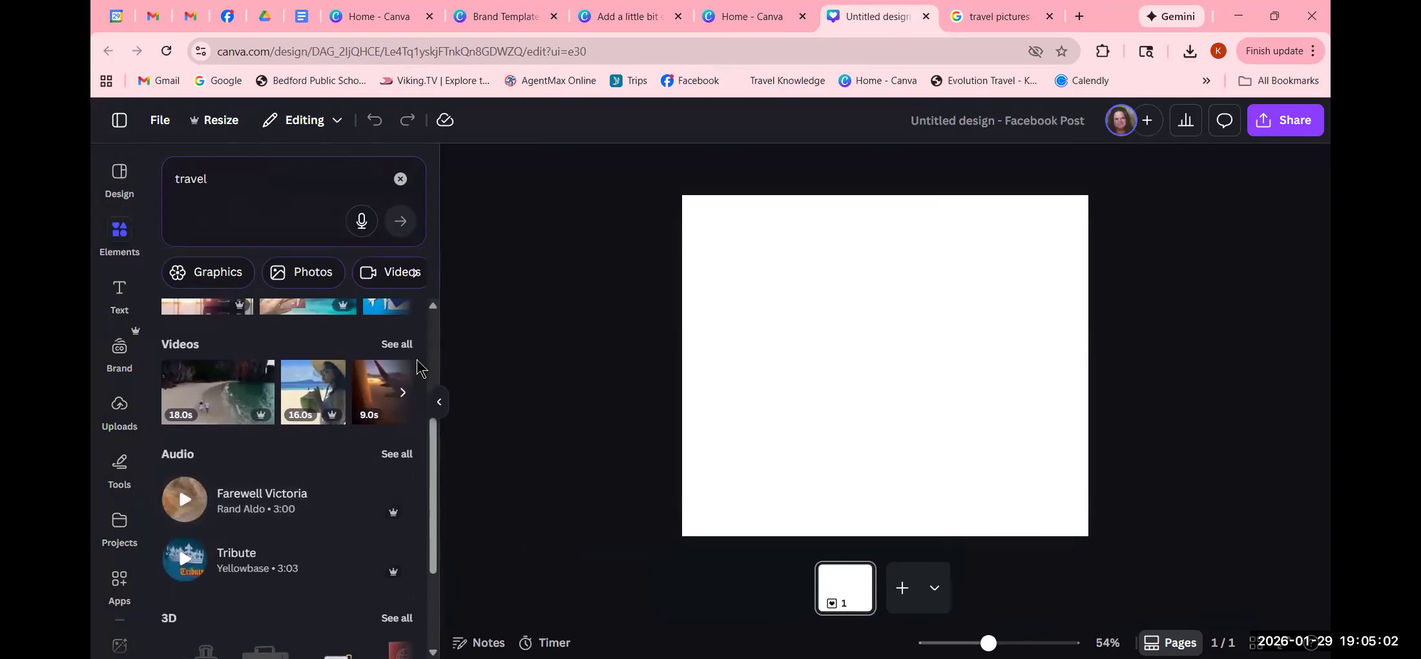
{"action": "scroll", "coordinate": [394, 412], "scroll_direction": "up", "scroll_amount": 5}
{"action": "left_click", "coordinate": [395, 476]}
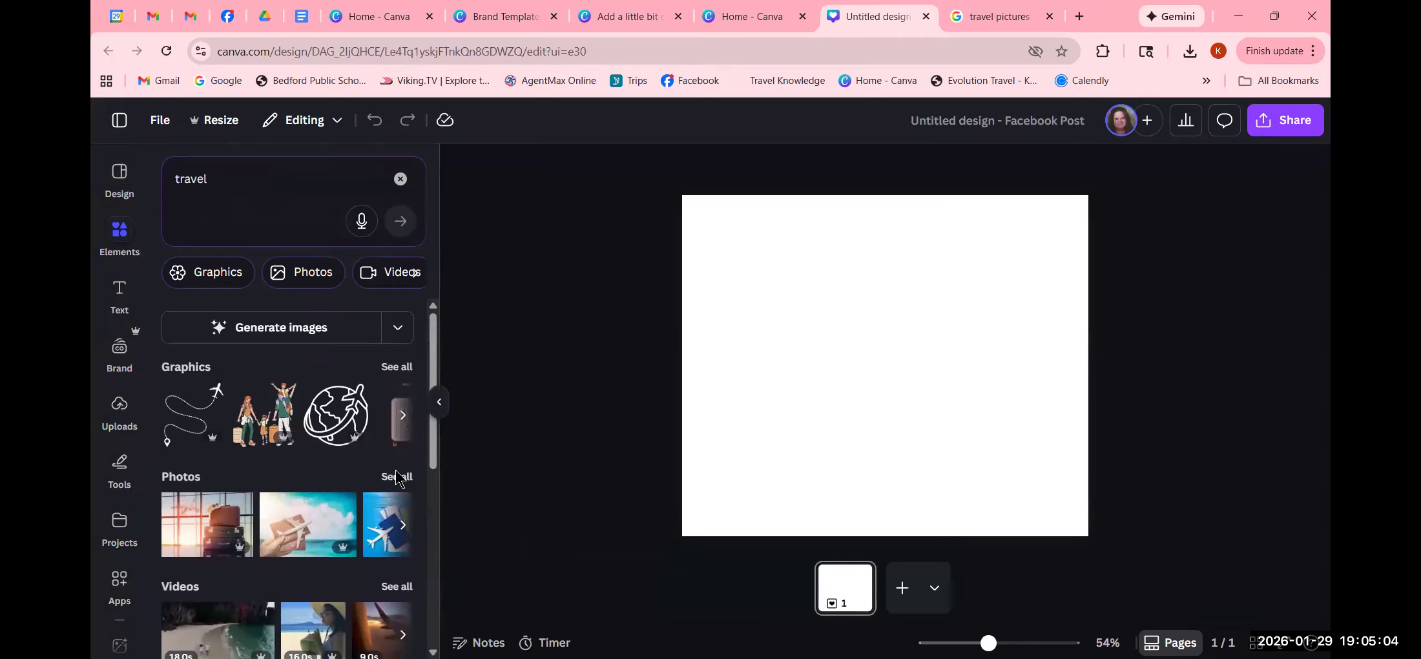
{"action": "scroll", "coordinate": [398, 494], "scroll_direction": "down", "scroll_amount": 2}
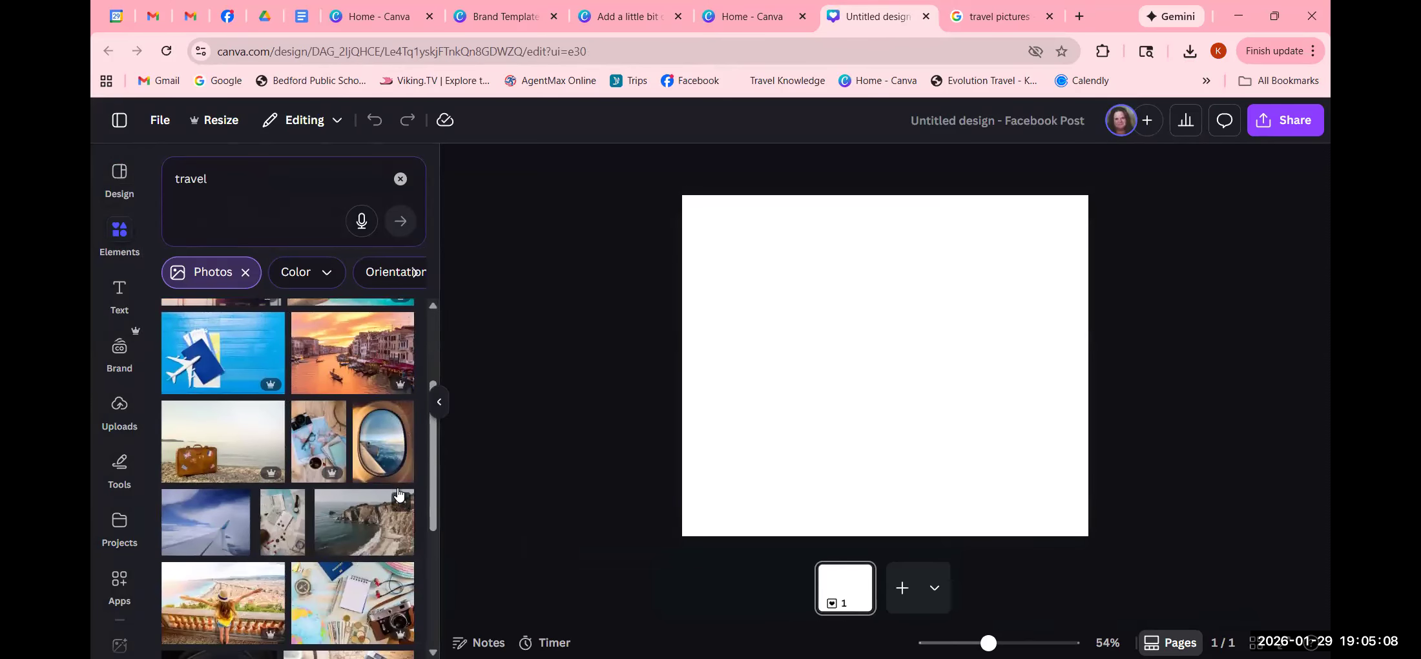
{"action": "scroll", "coordinate": [397, 494], "scroll_direction": "down", "scroll_amount": 3}
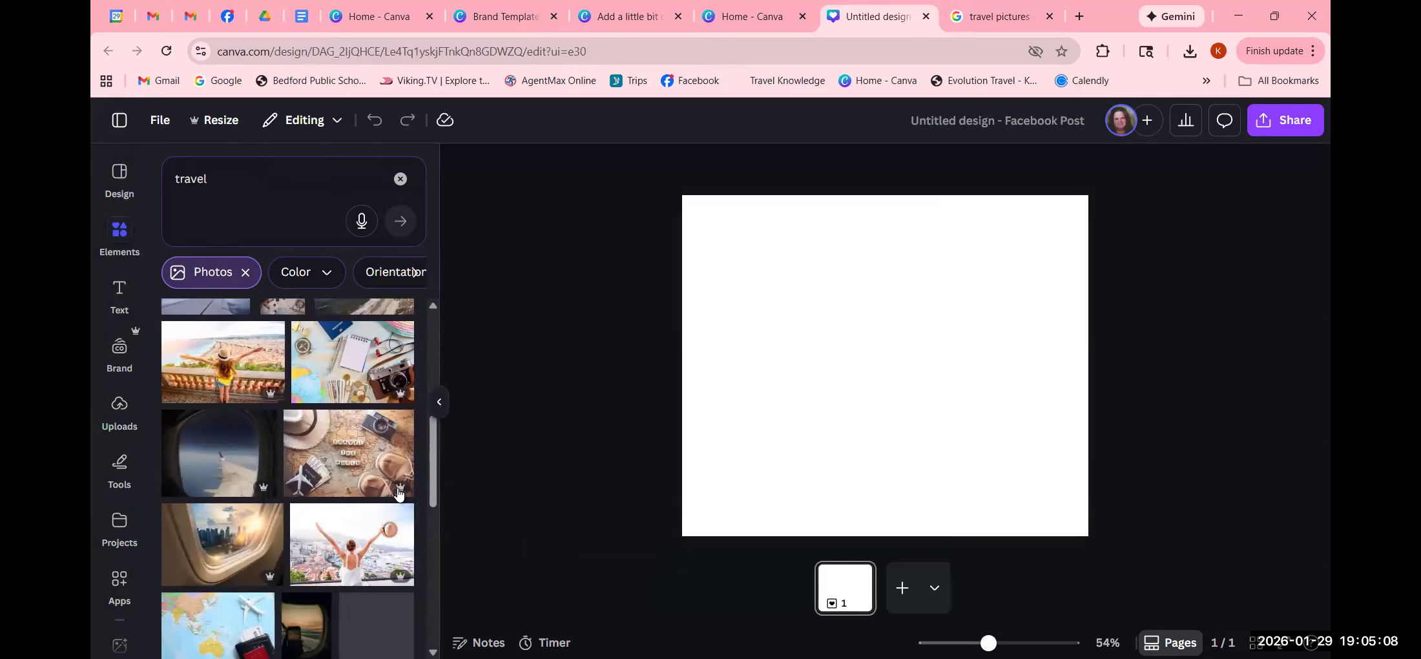
{"action": "left_click", "coordinate": [208, 367]}
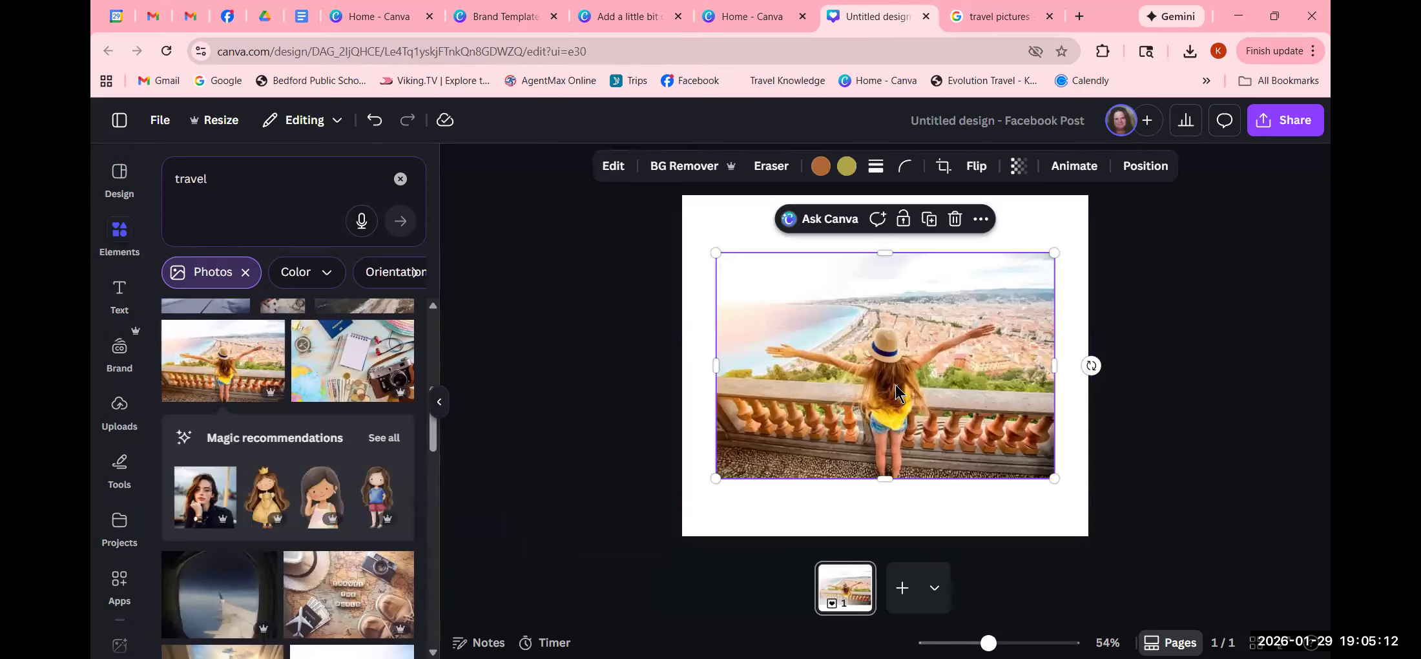
- Set the woman-on-balcony photo as the page background from its right-click menu
{"action": "right_click", "coordinate": [896, 392]}
{"action": "key", "text": "Escape"}
{"action": "right_click", "coordinate": [938, 392]}
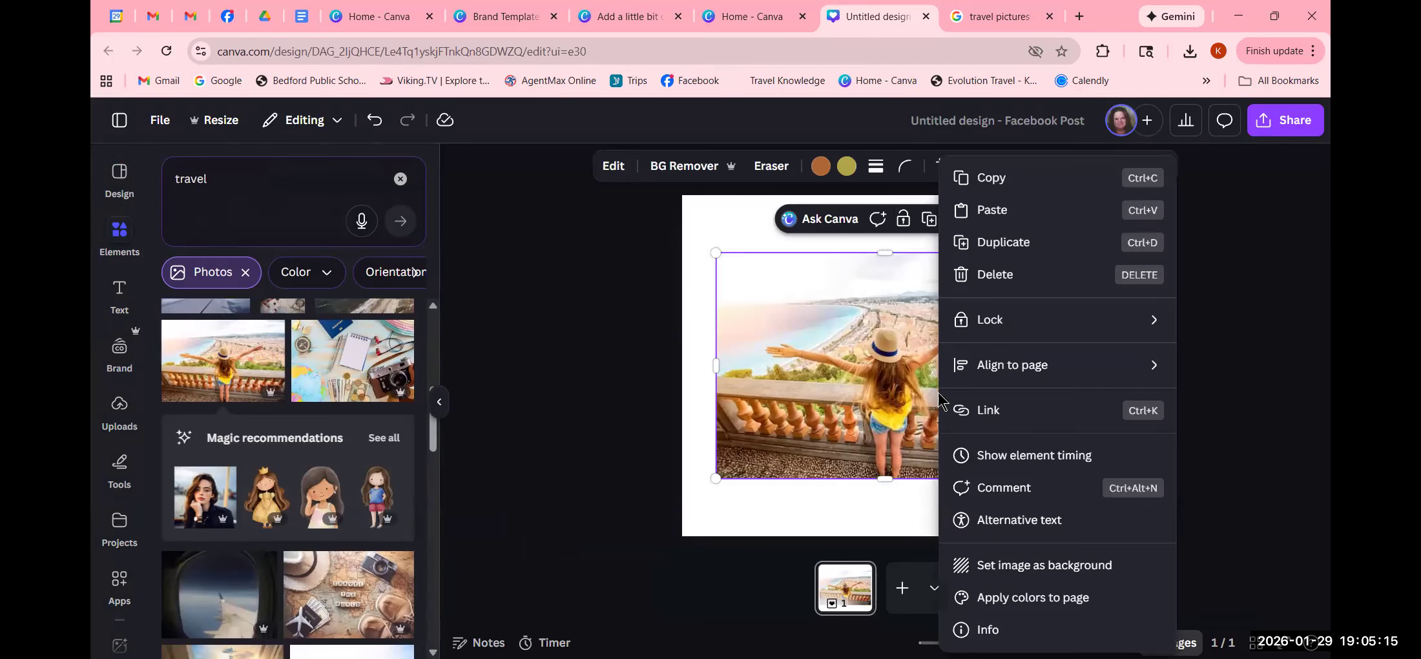
{"action": "left_click", "coordinate": [995, 566]}
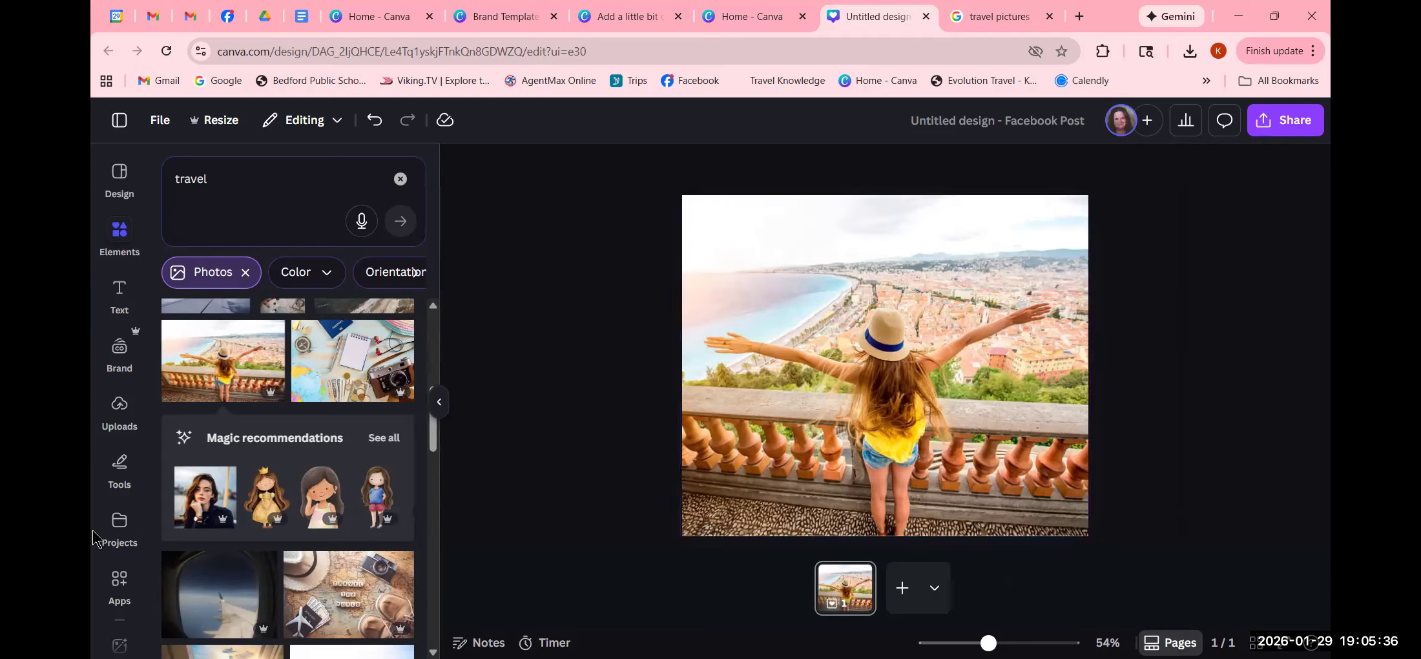
- Add a body text box with the agent's name, 'Certified Travel Advisor' and the phone number on separate lines
{"action": "left_click", "coordinate": [119, 295]}
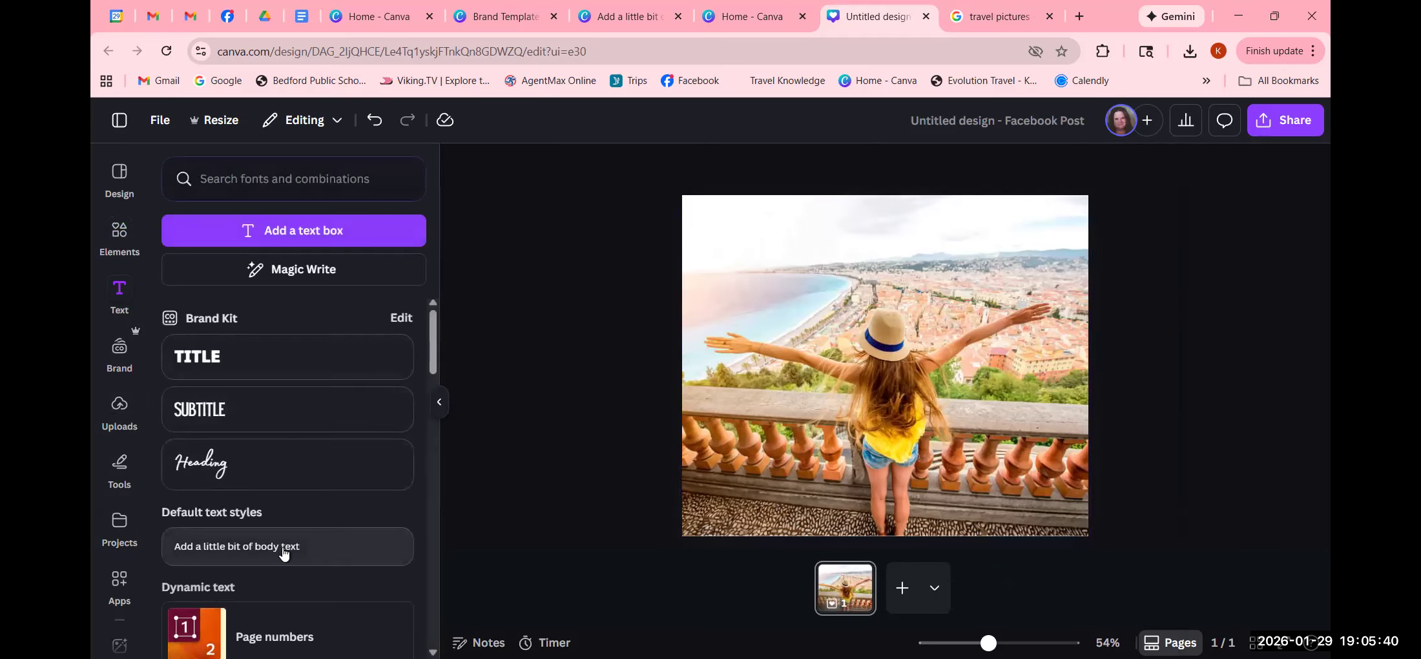
{"action": "left_click", "coordinate": [282, 549]}
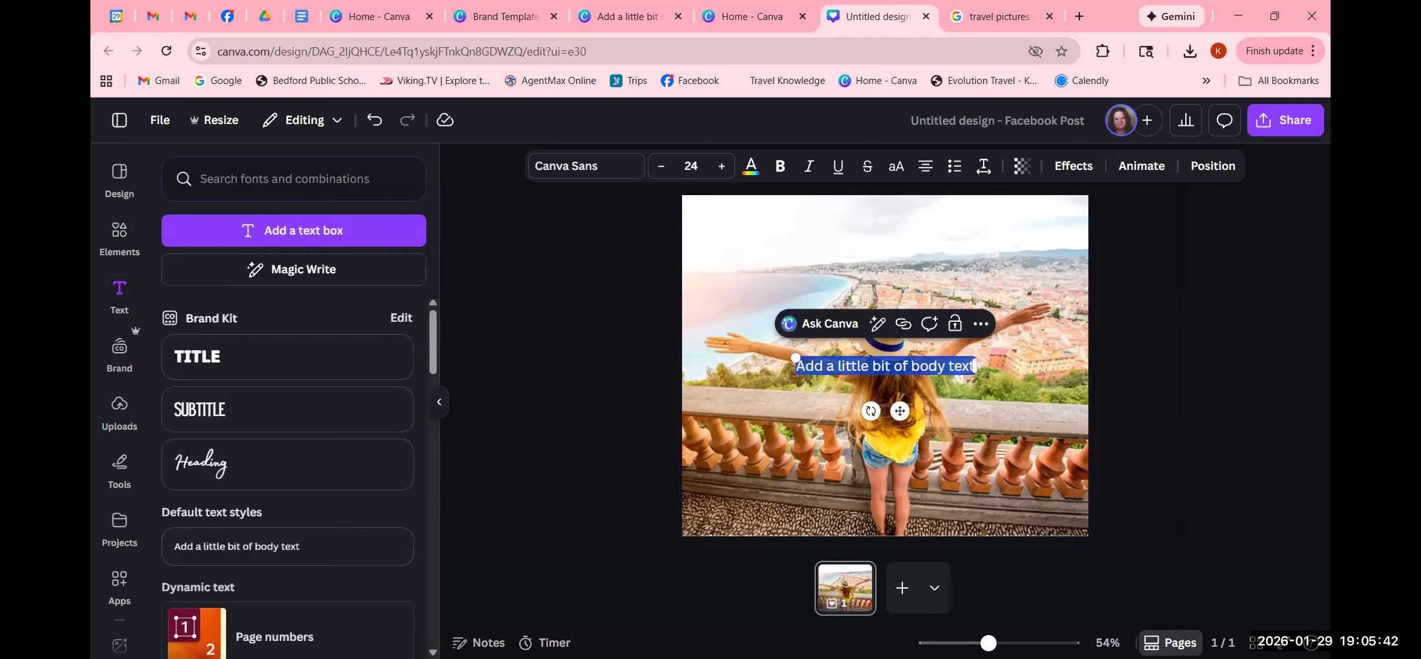
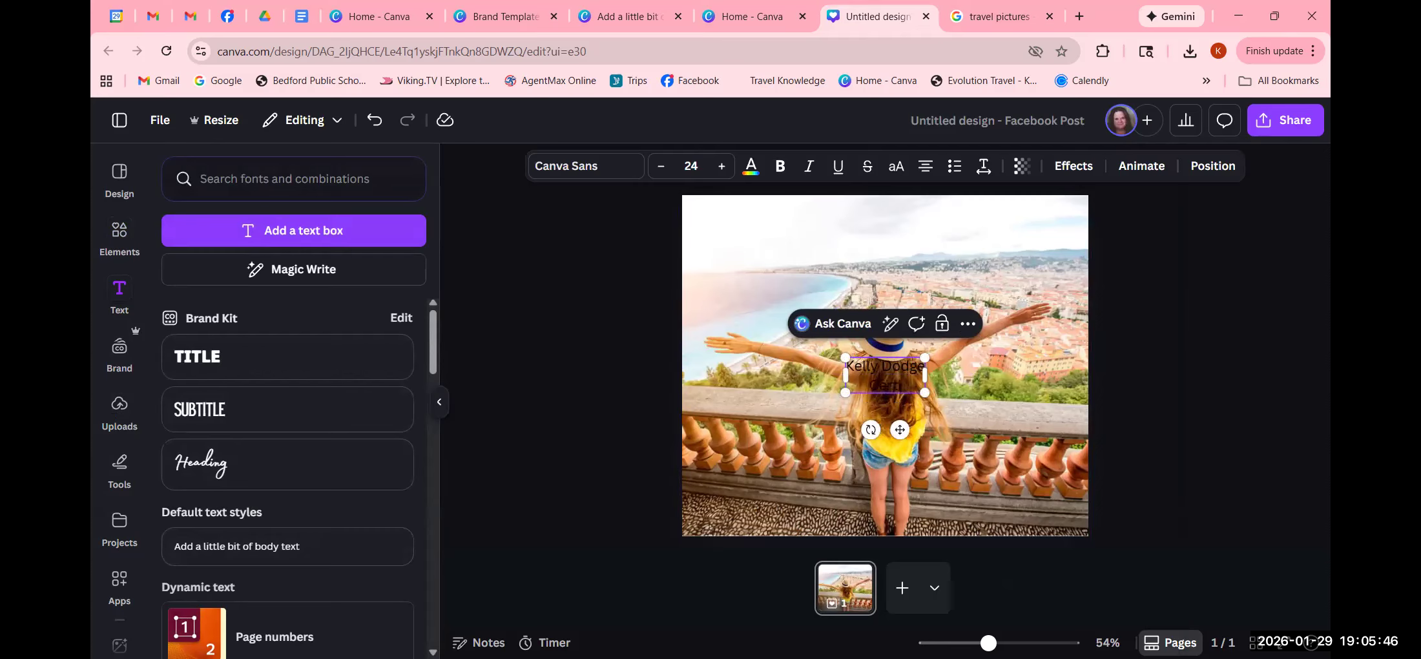
{"action": "type", "text": "Certified Travel A"}
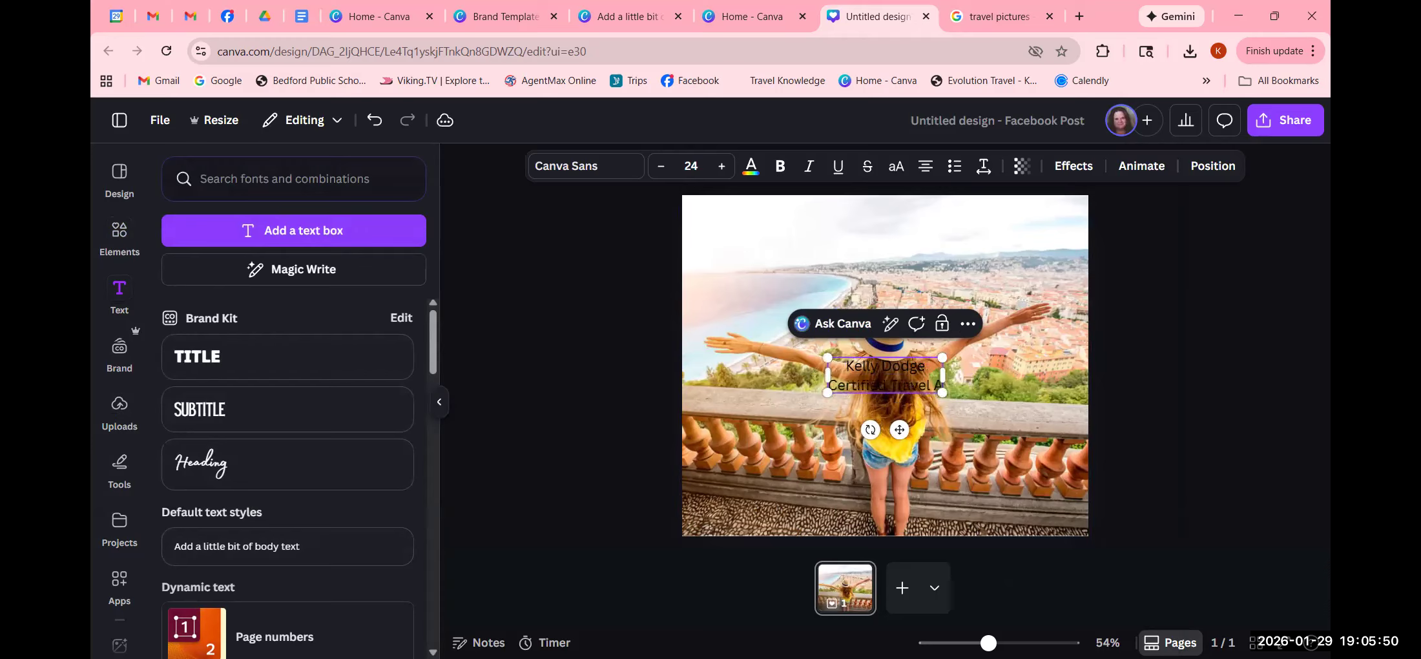
{"action": "type", "text": "gviso"}
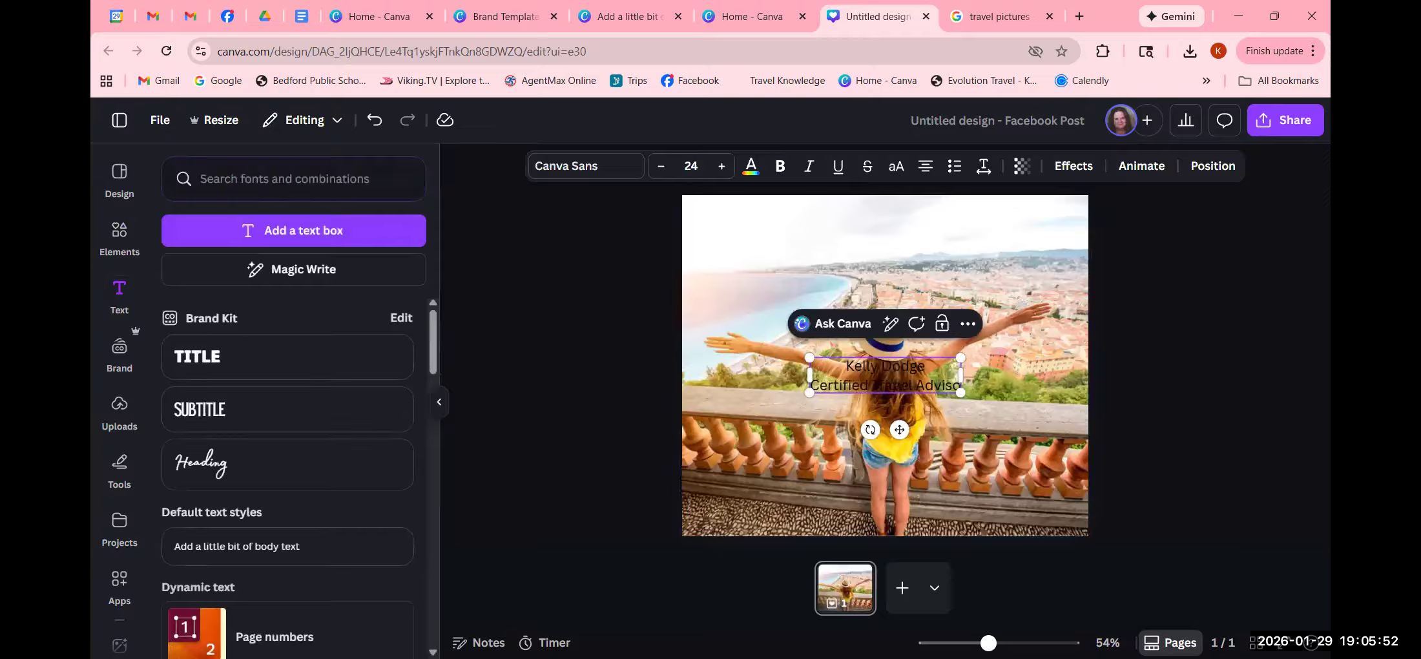
{"action": "type", "text": "r"}
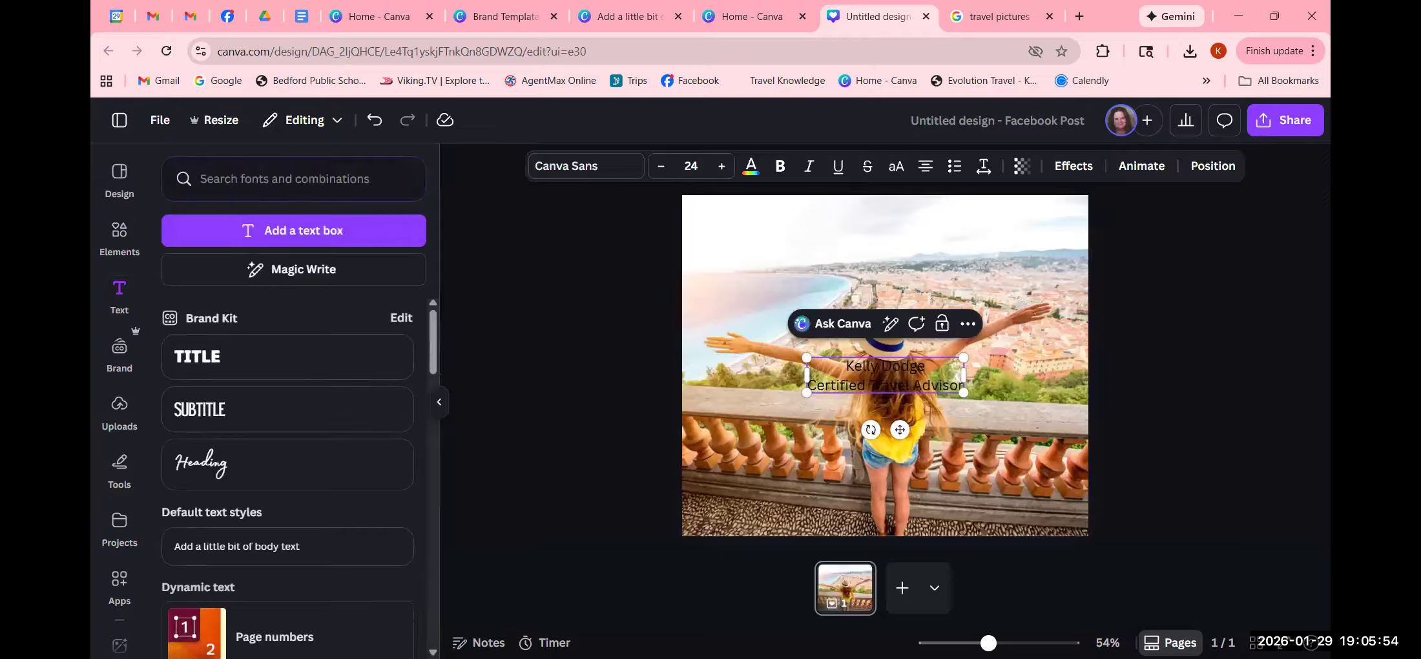
{"action": "key", "text": "Return"}
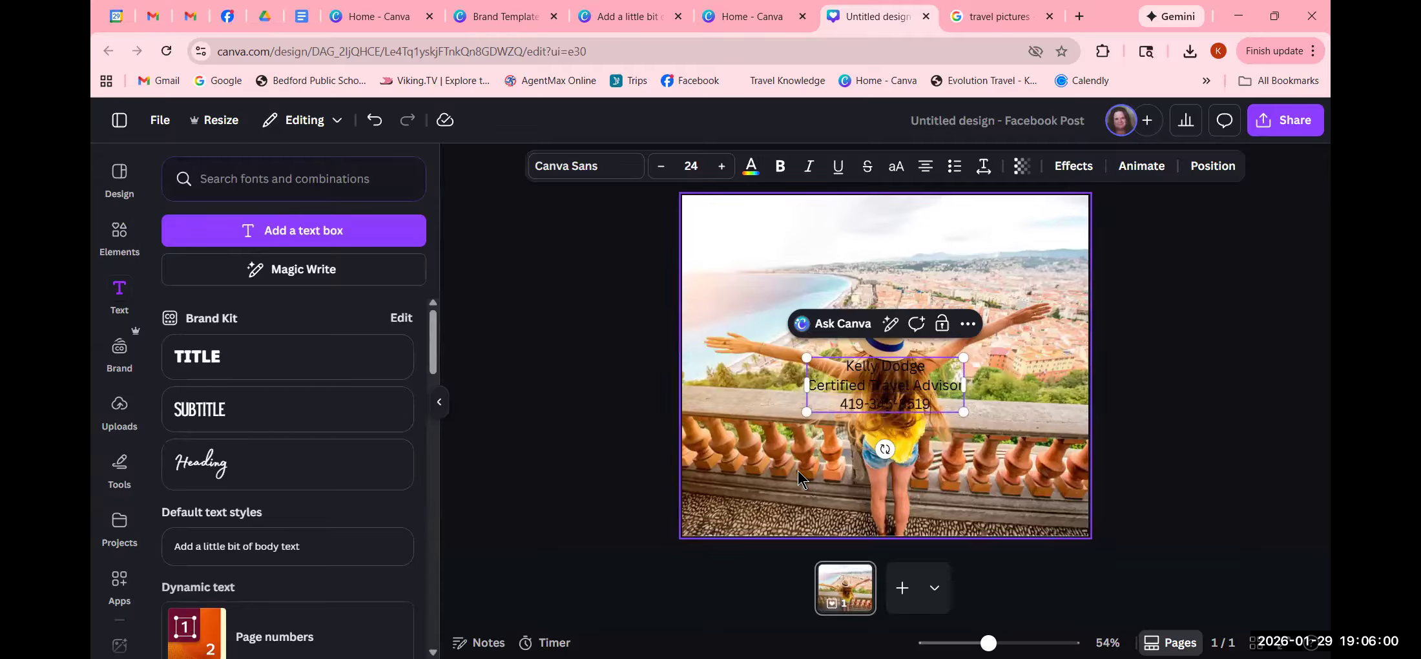
{"action": "left_click", "coordinate": [1223, 310]}
{"action": "left_click", "coordinate": [929, 392]}
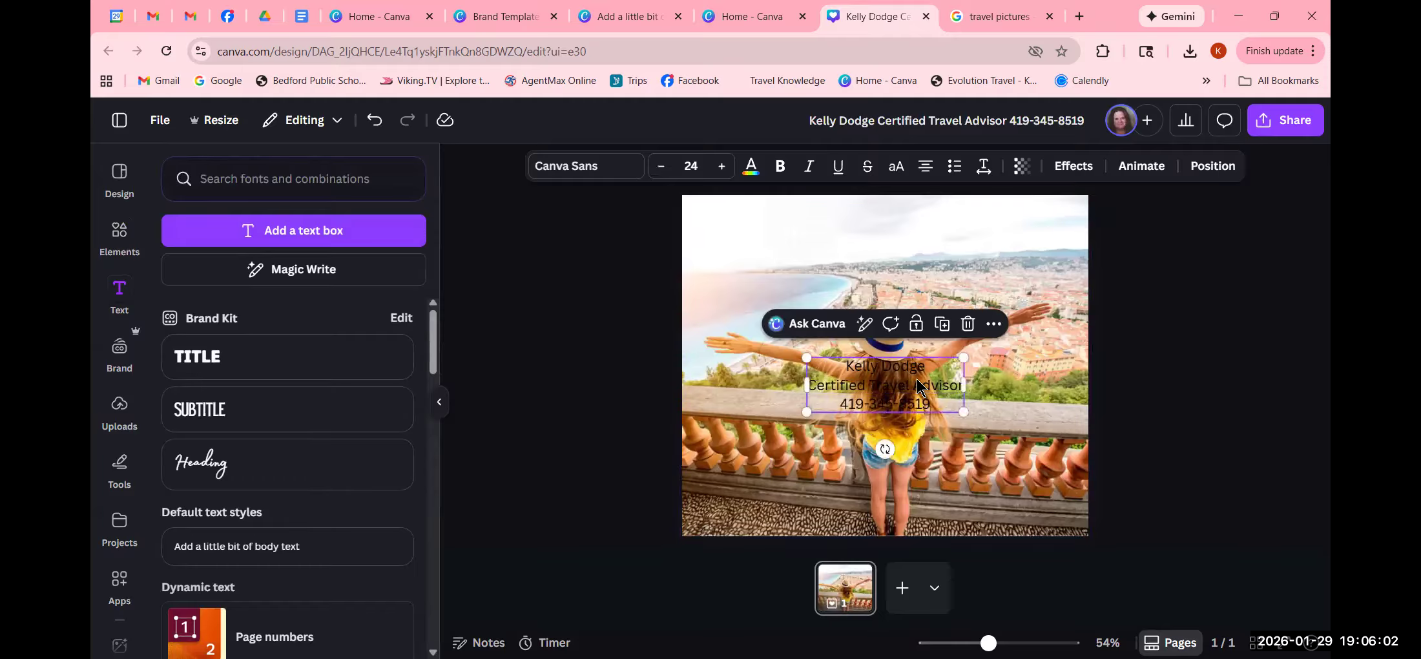
{"action": "left_click", "coordinate": [602, 167]}
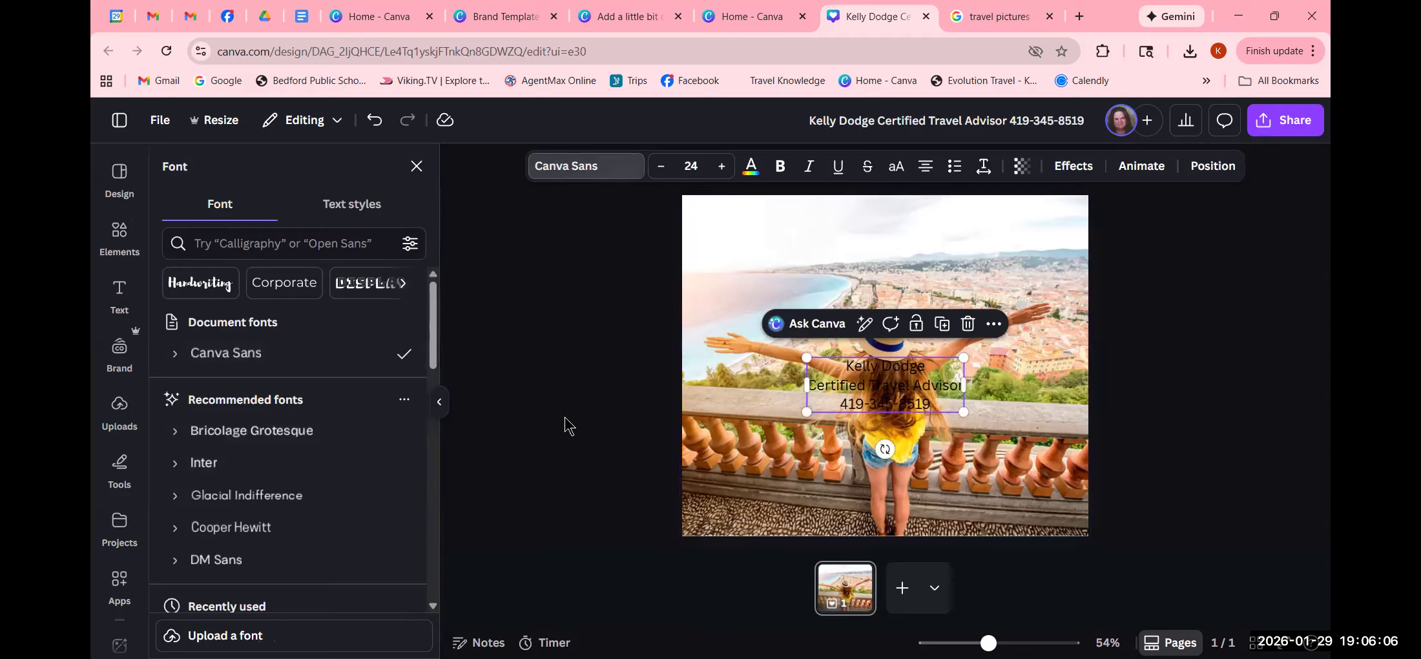
- Change the contact text font to Albertus Nova and raise its size to 52
{"action": "scroll", "coordinate": [257, 537], "scroll_direction": "down", "scroll_amount": 4}
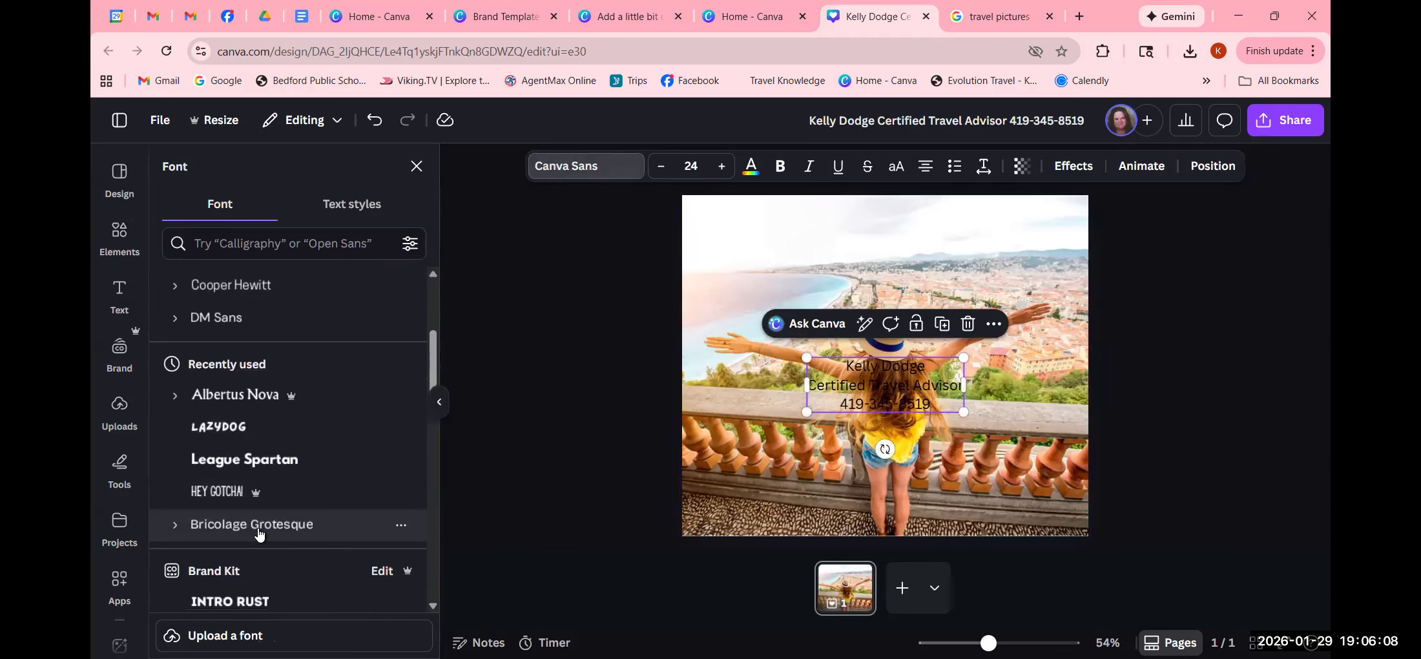
{"action": "left_click", "coordinate": [291, 400]}
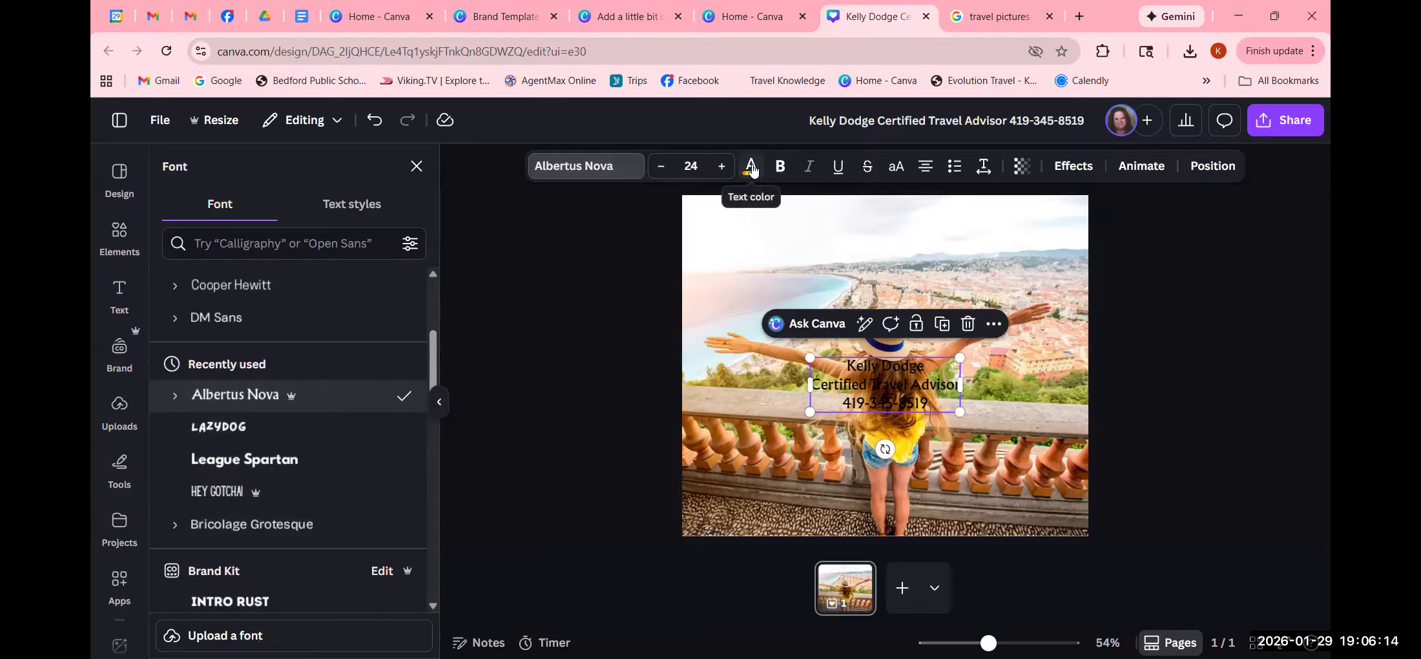
{"action": "left_click", "coordinate": [721, 167]}
{"action": "left_click", "coordinate": [721, 166]}
{"action": "left_click", "coordinate": [721, 166]}
{"action": "left_click", "coordinate": [721, 166]}
{"action": "left_click", "coordinate": [721, 167]}
{"action": "left_click", "coordinate": [721, 167]}
{"action": "left_click", "coordinate": [721, 167]}
{"action": "left_click", "coordinate": [722, 167]}
{"action": "left_click", "coordinate": [721, 167]}
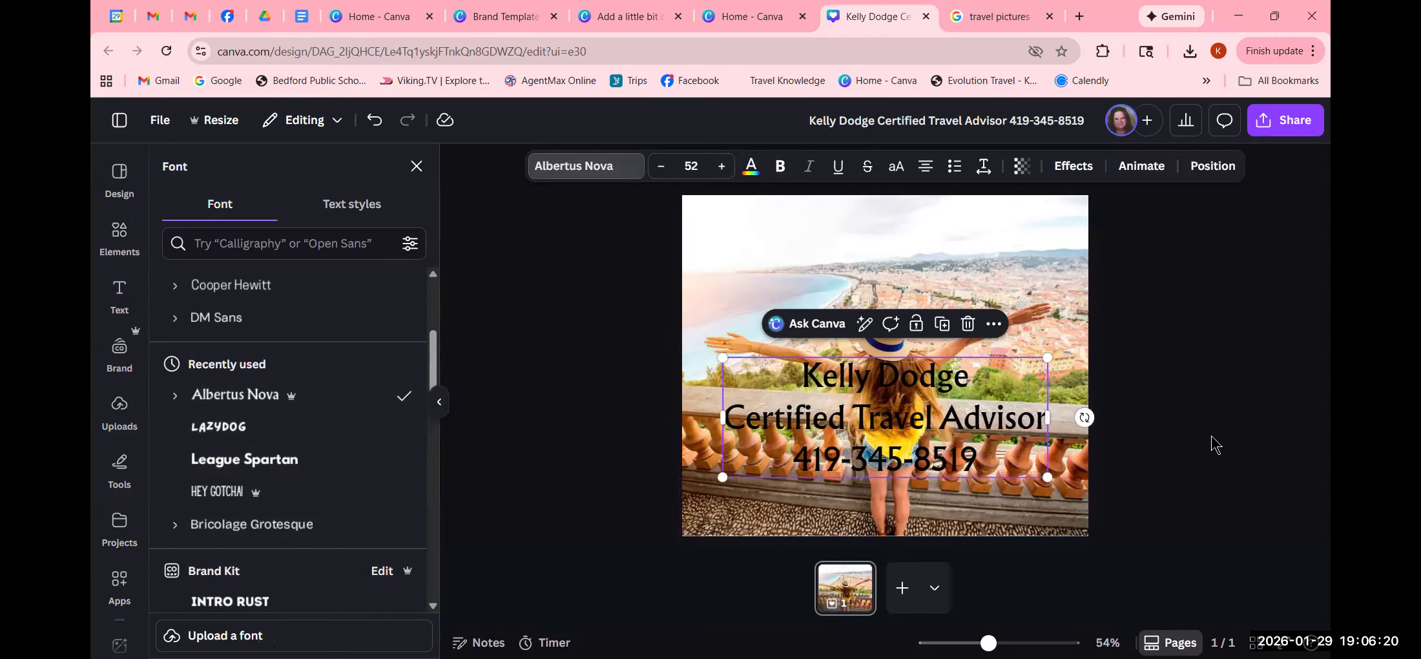
- Align the contact text box to the top of the page
{"action": "left_click", "coordinate": [1211, 166]}
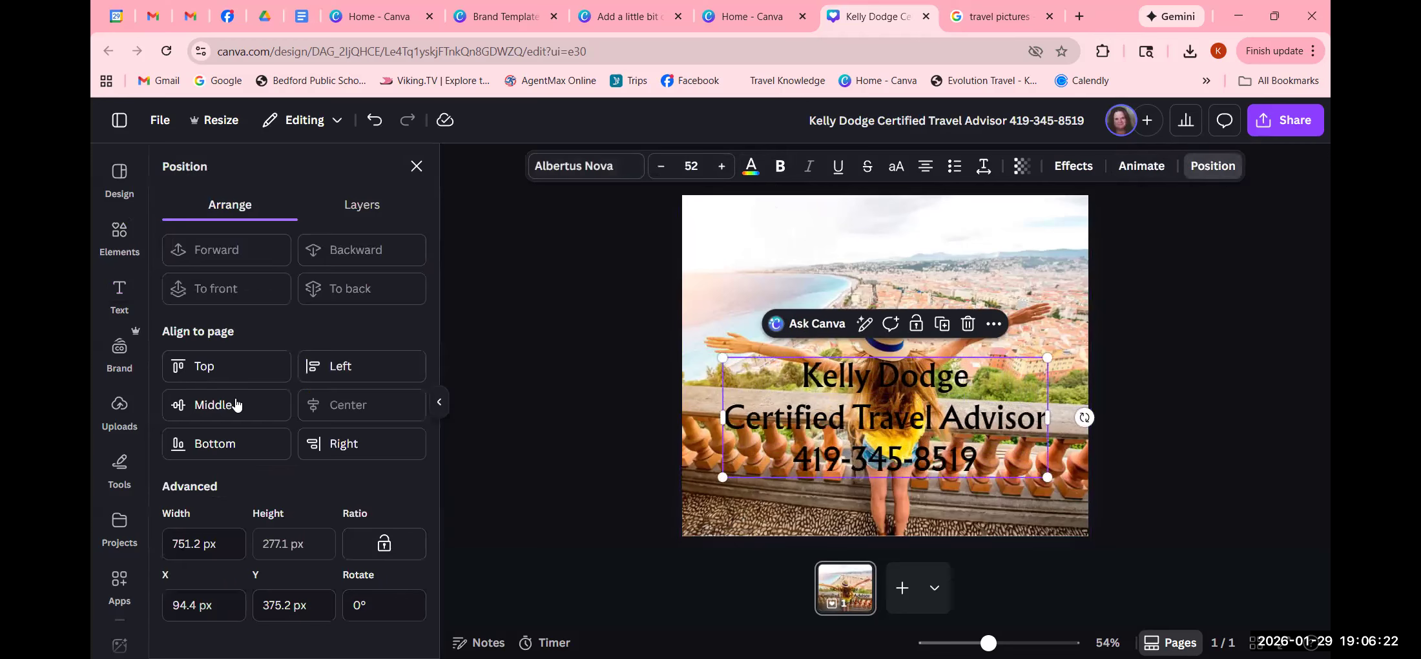
{"action": "left_click", "coordinate": [195, 366]}
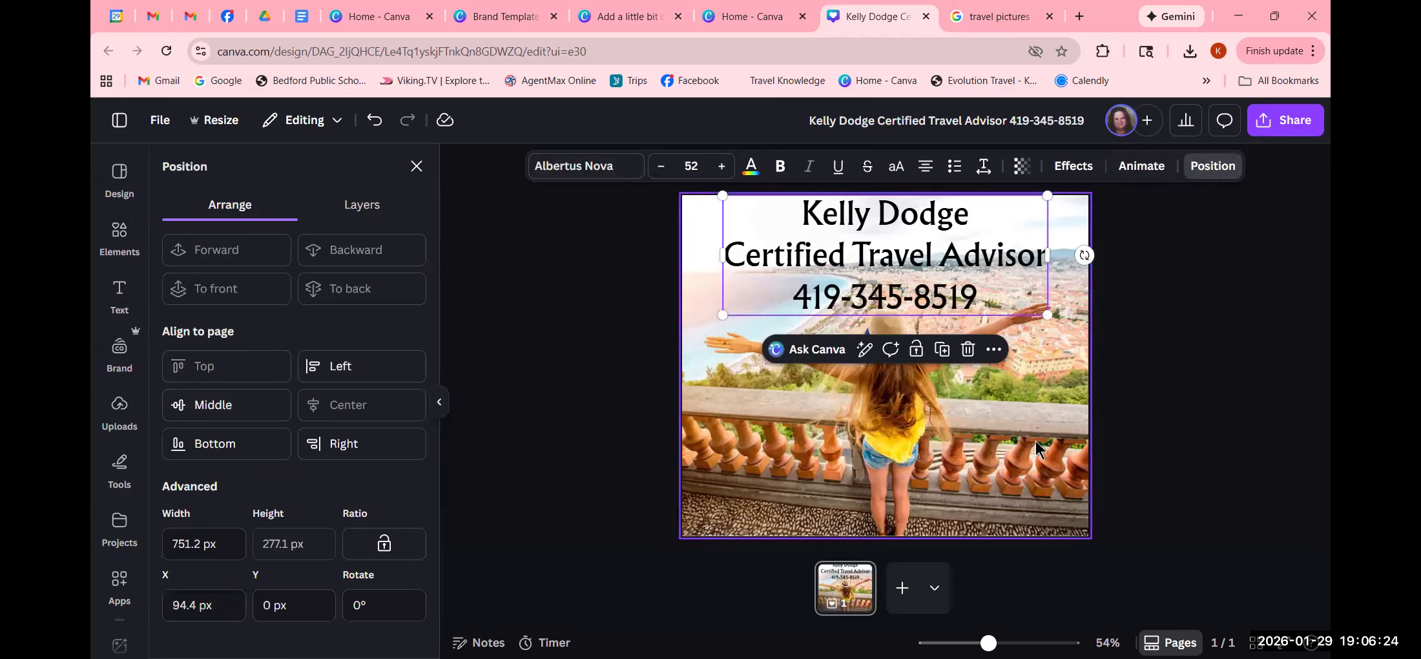
{"action": "left_click", "coordinate": [1192, 452]}
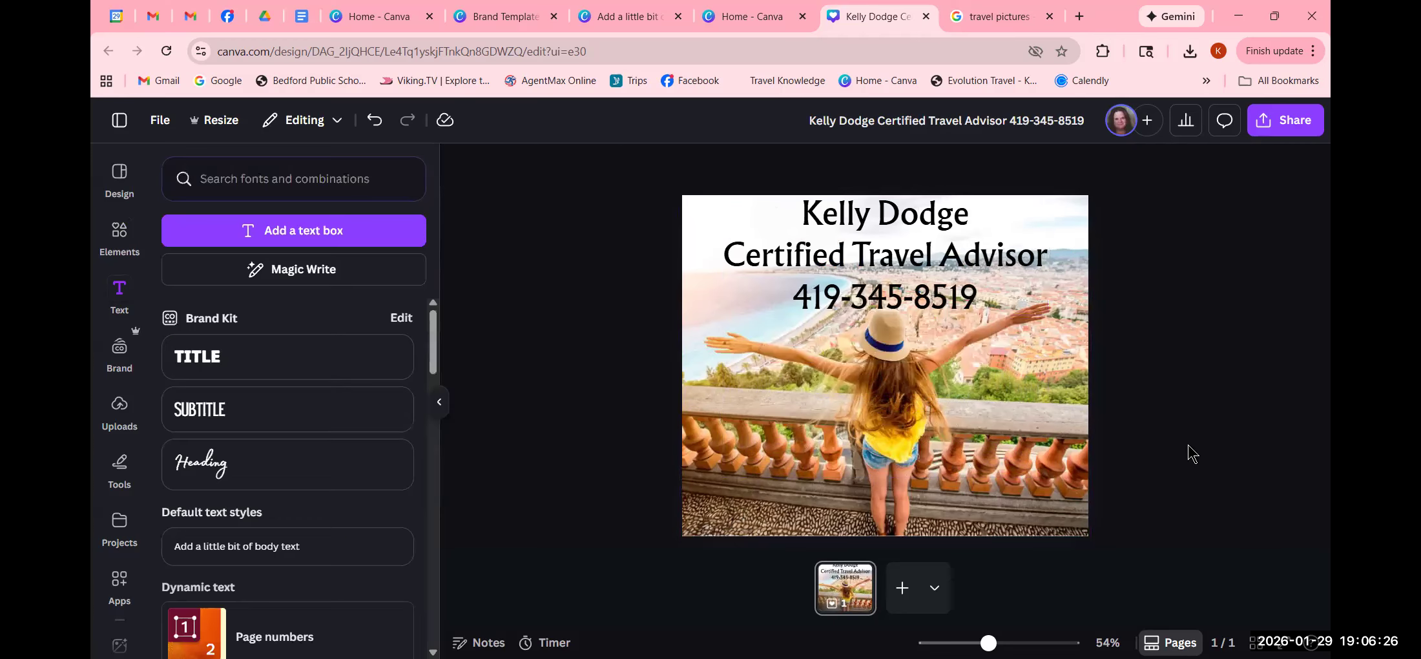
- Reduce the contact text size from 52 to 50
{"action": "left_click", "coordinate": [917, 306]}
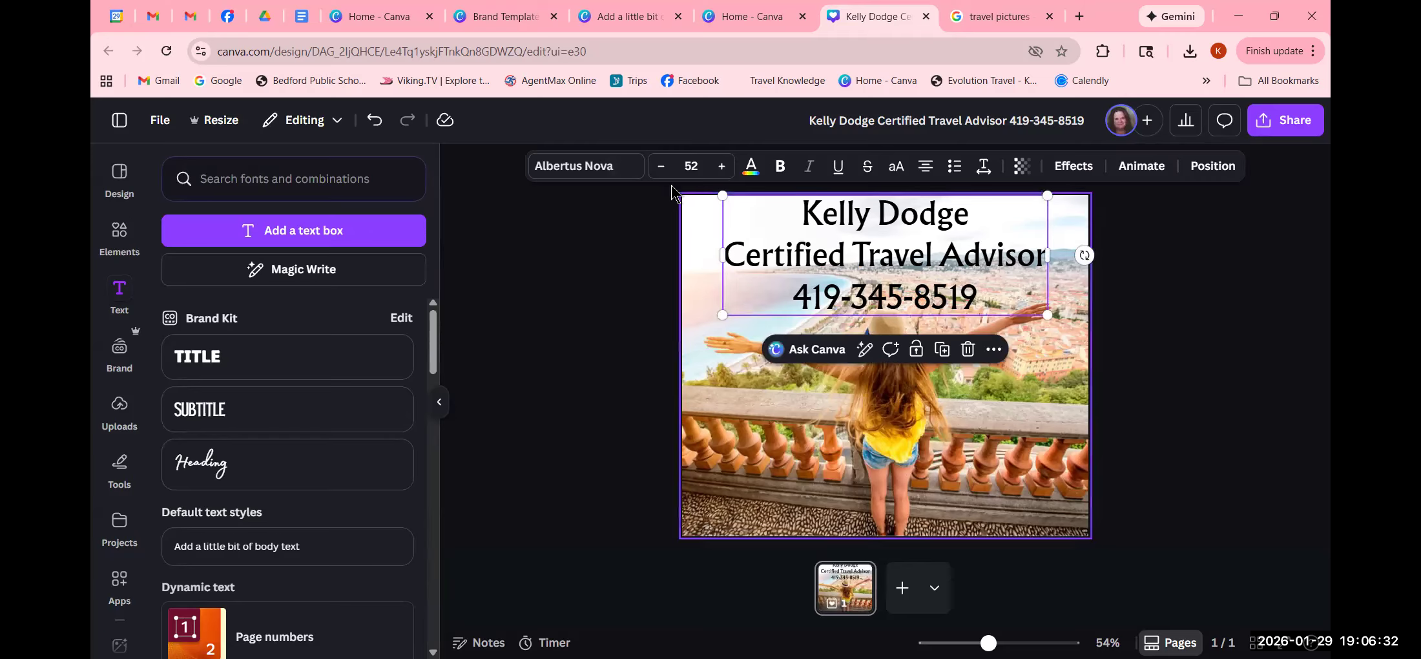
{"action": "left_click", "coordinate": [662, 168]}
{"action": "left_click", "coordinate": [661, 168]}
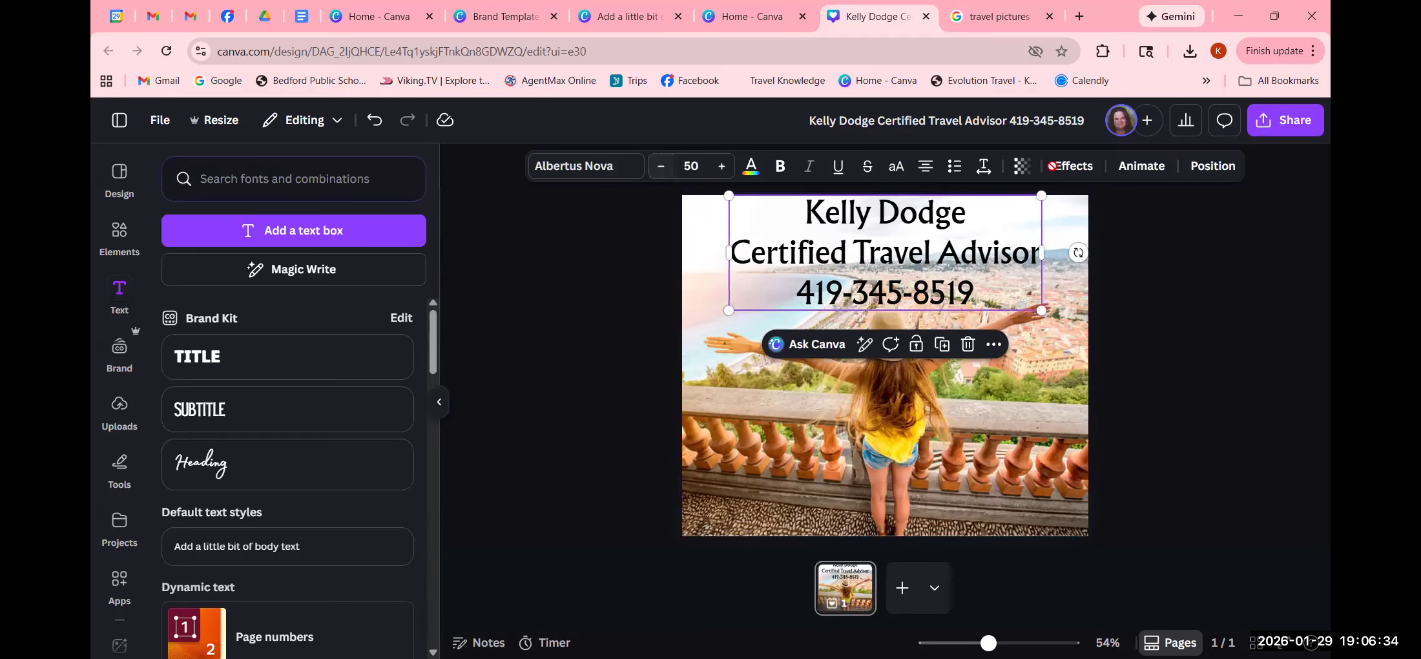
{"action": "left_click", "coordinate": [1212, 165]}
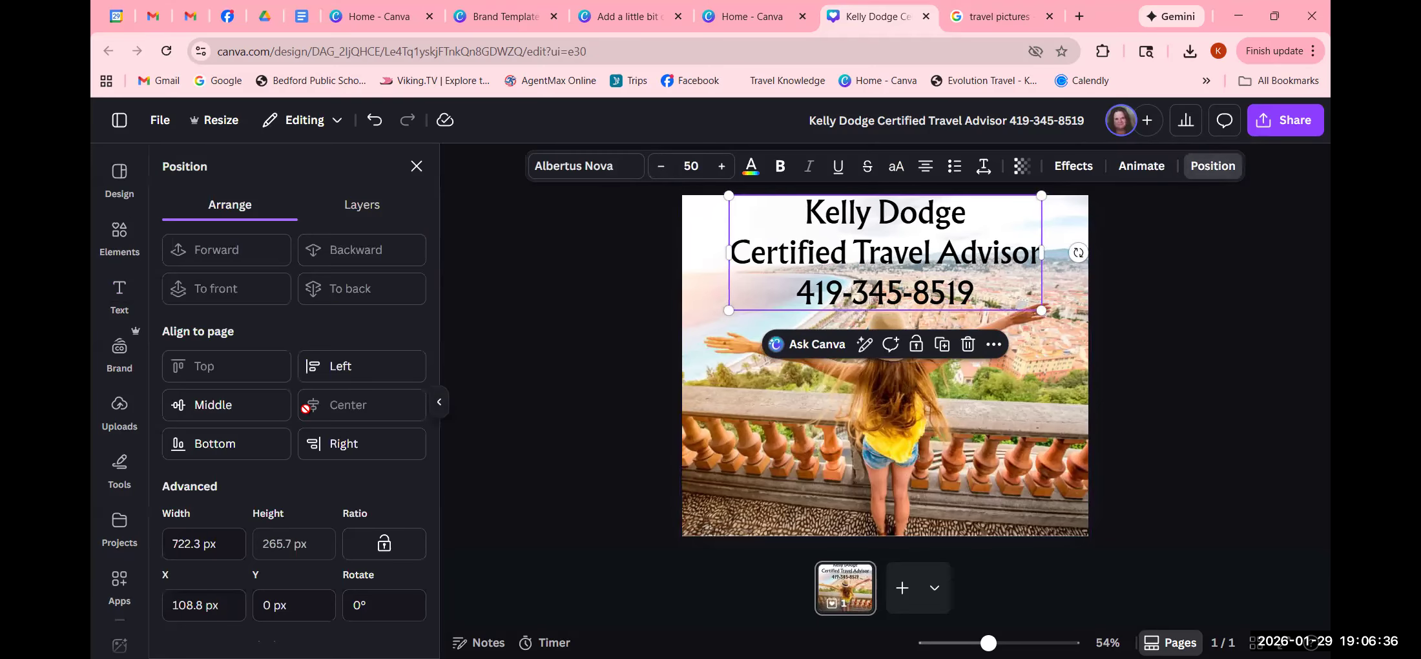
{"action": "left_click", "coordinate": [1274, 415]}
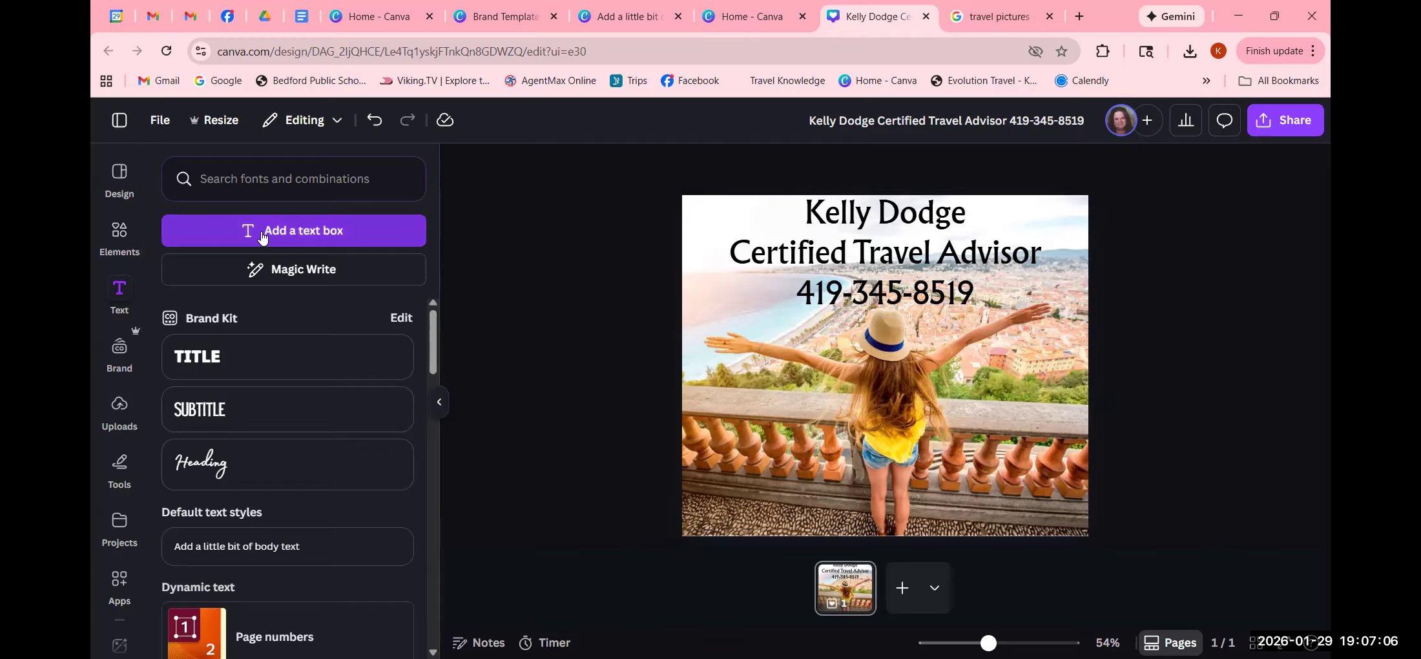
- Add a text box reading 'Experience and Expertise you can trust' and drag it to the photo's bottom
{"action": "left_click", "coordinate": [319, 231]}
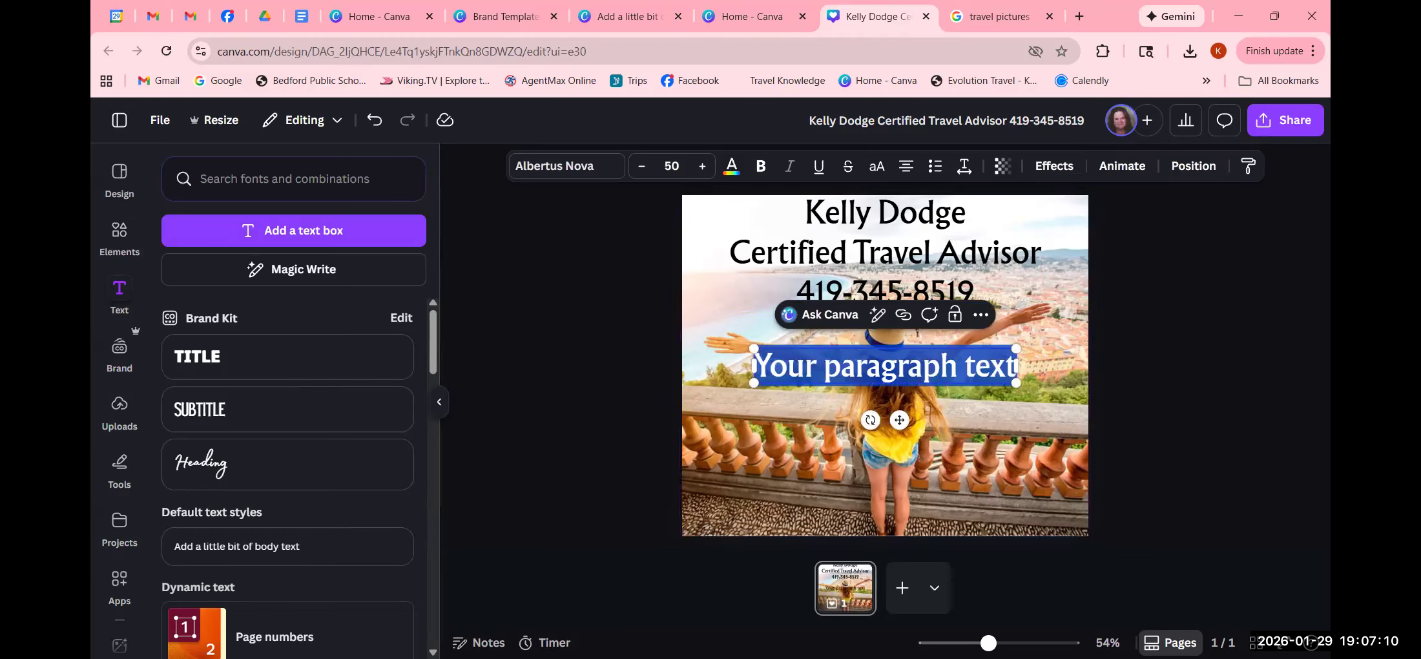
{"action": "type", "text": "Expe"}
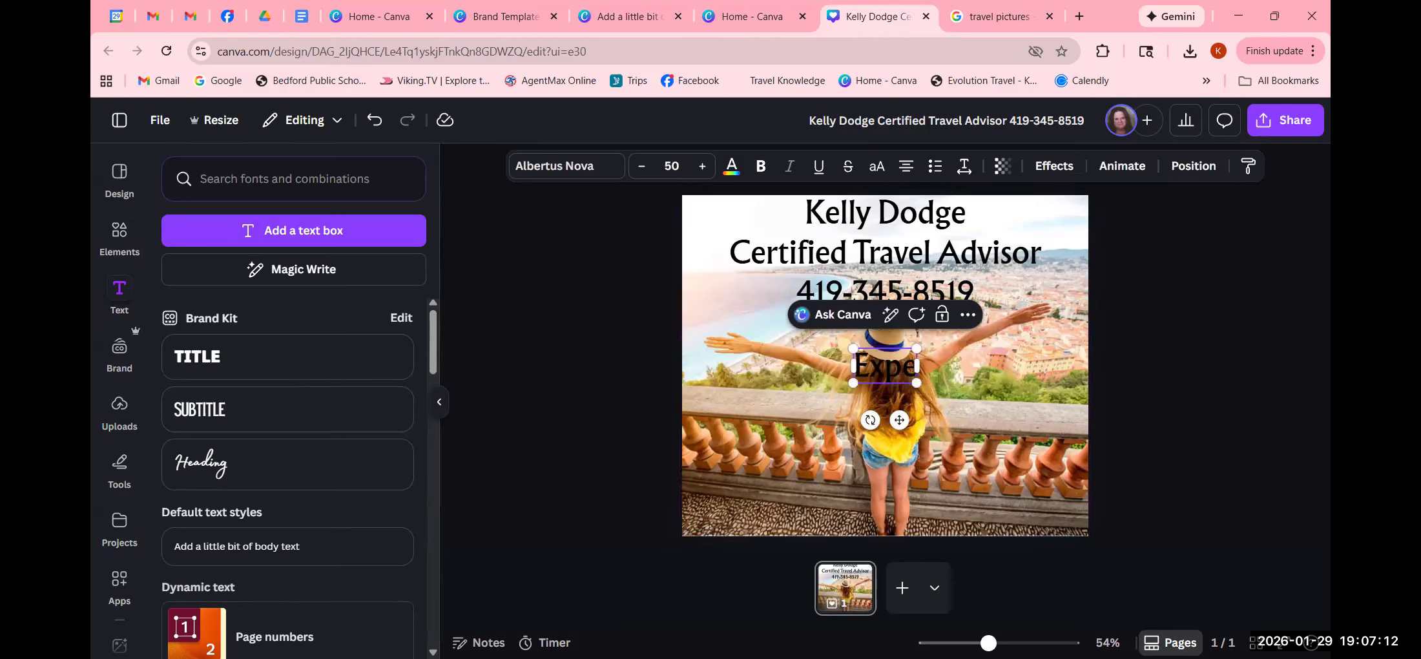
{"action": "type", "text": "rienc"}
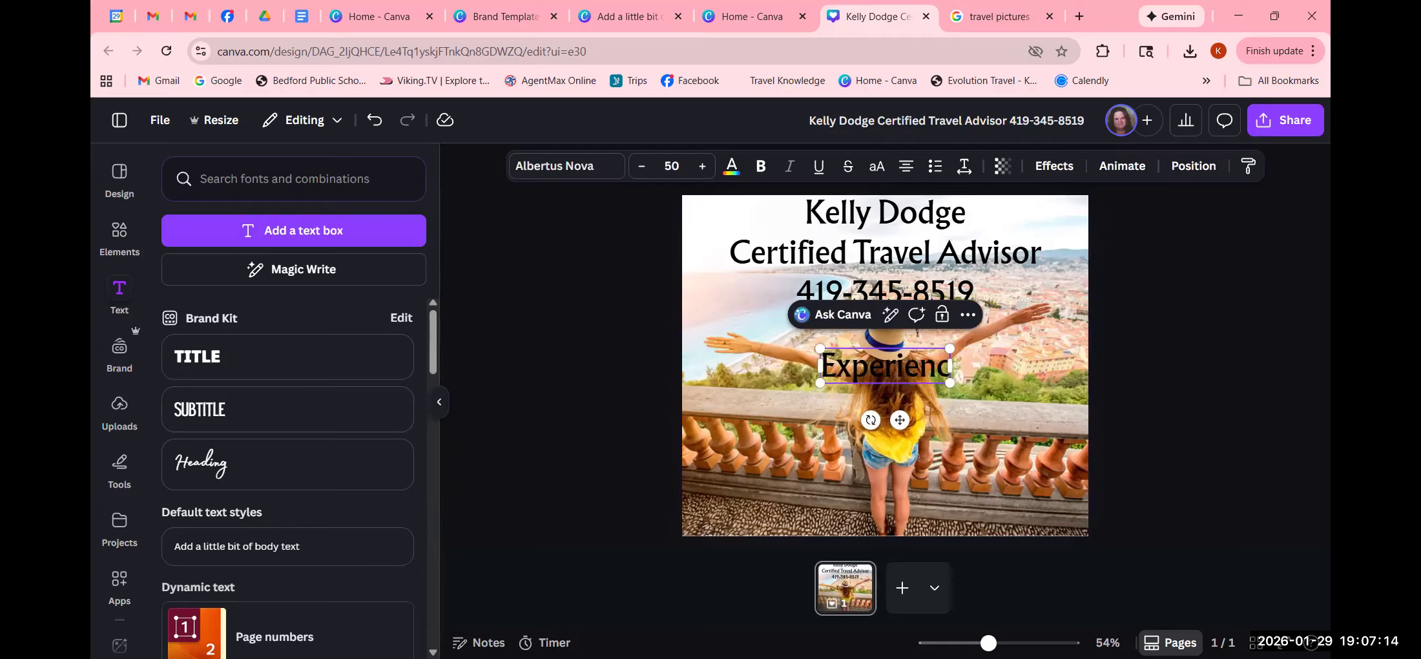
{"action": "type", "text": "e and"}
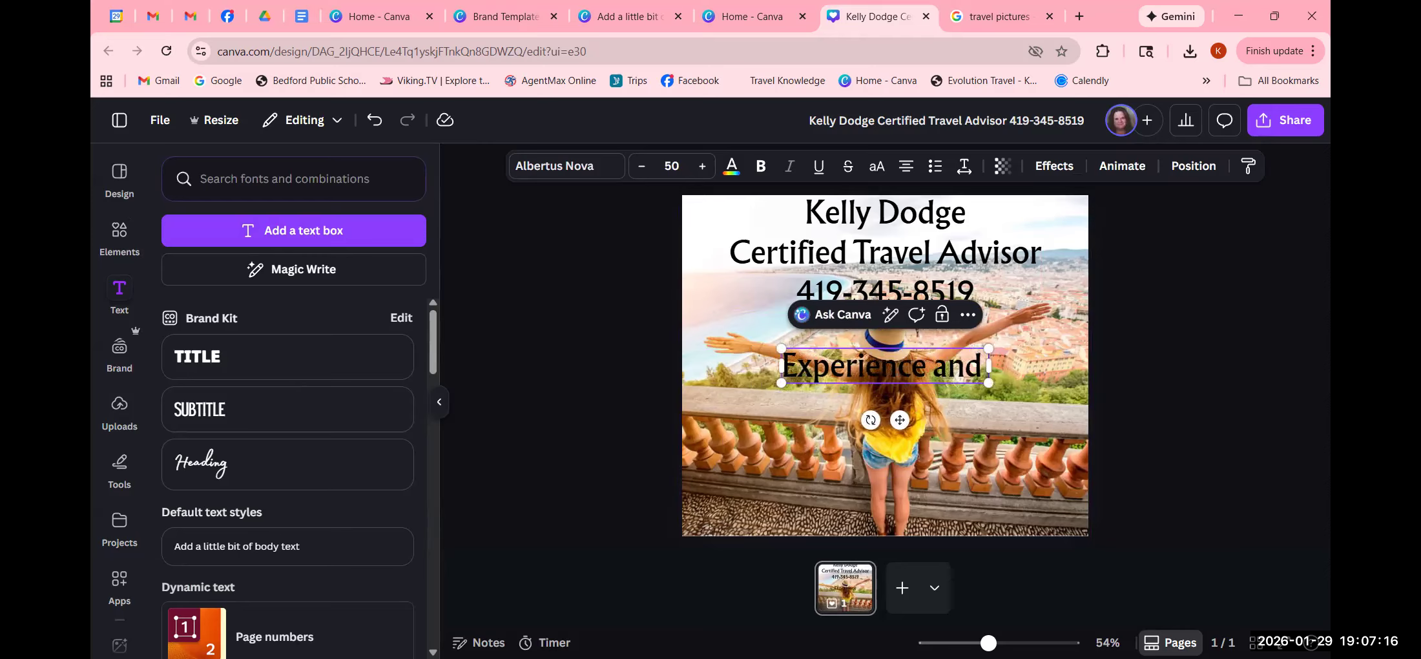
{"action": "type", "text": " Experti"}
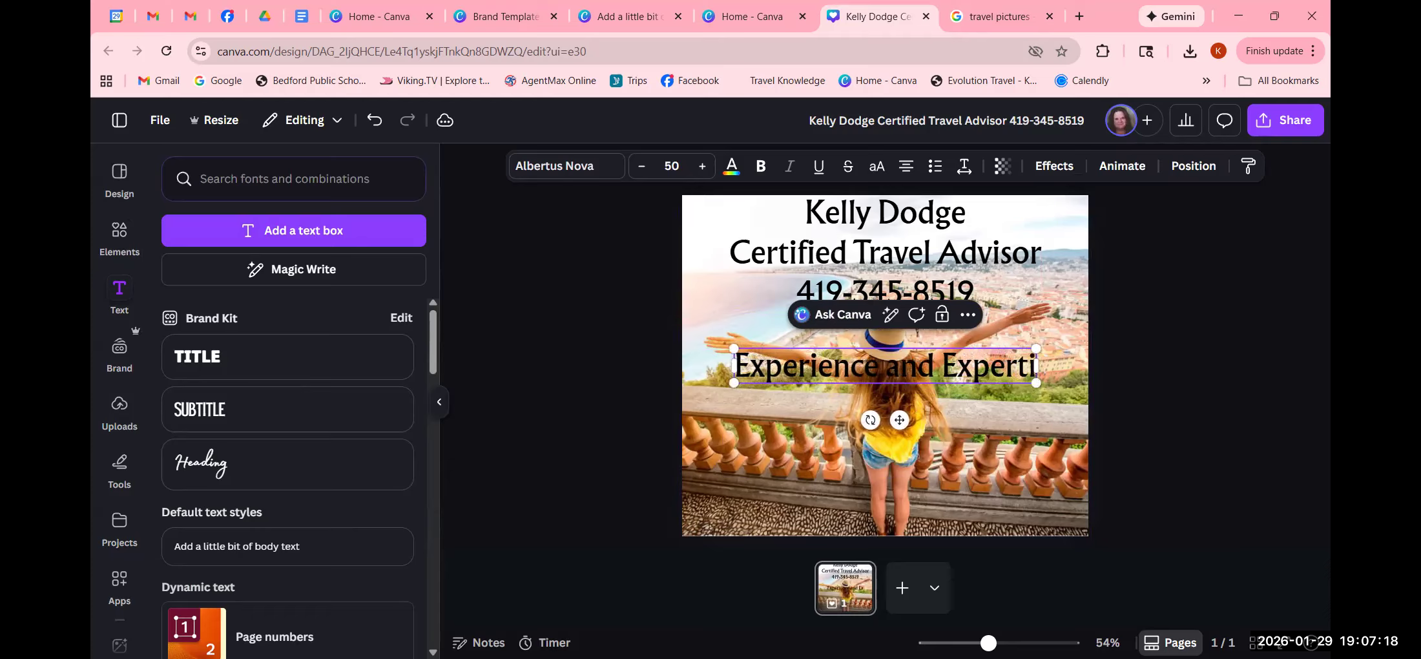
{"action": "type", "text": "se you"}
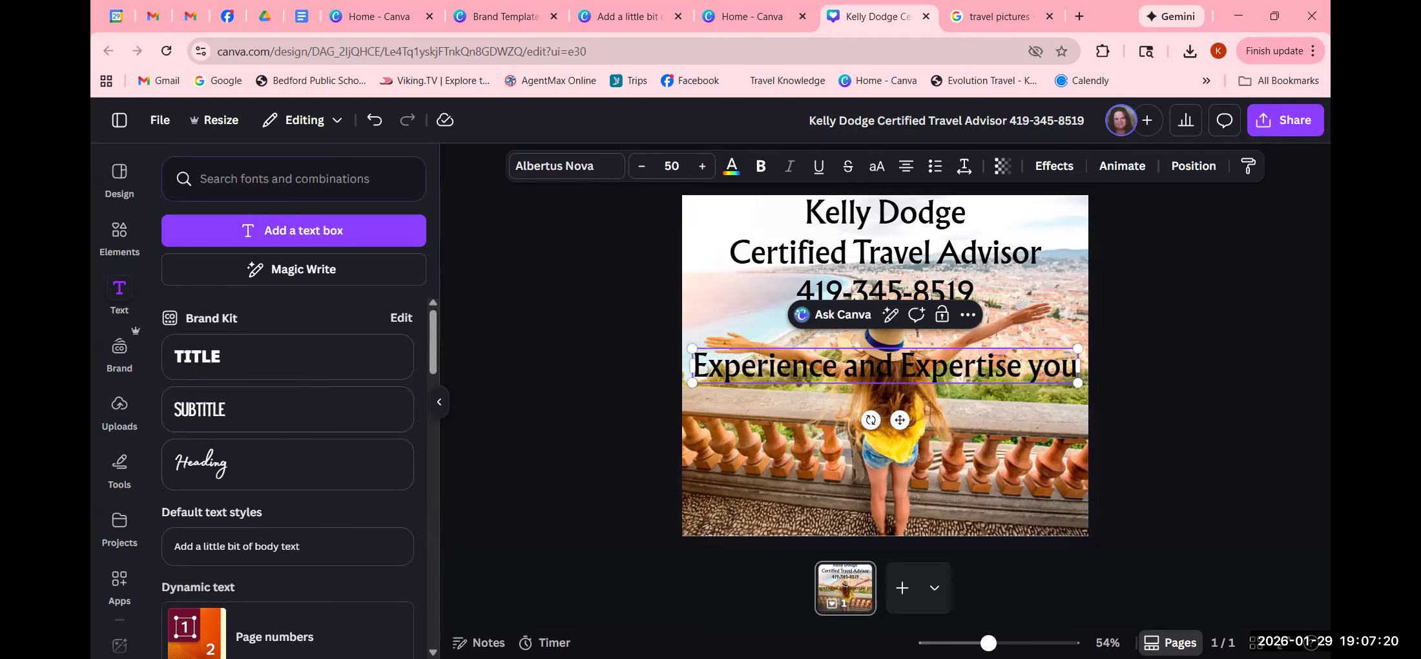
{"action": "type", "text": " a"}
{"action": "key", "text": "BackSpace"}
{"action": "type", "text": "can trust"}
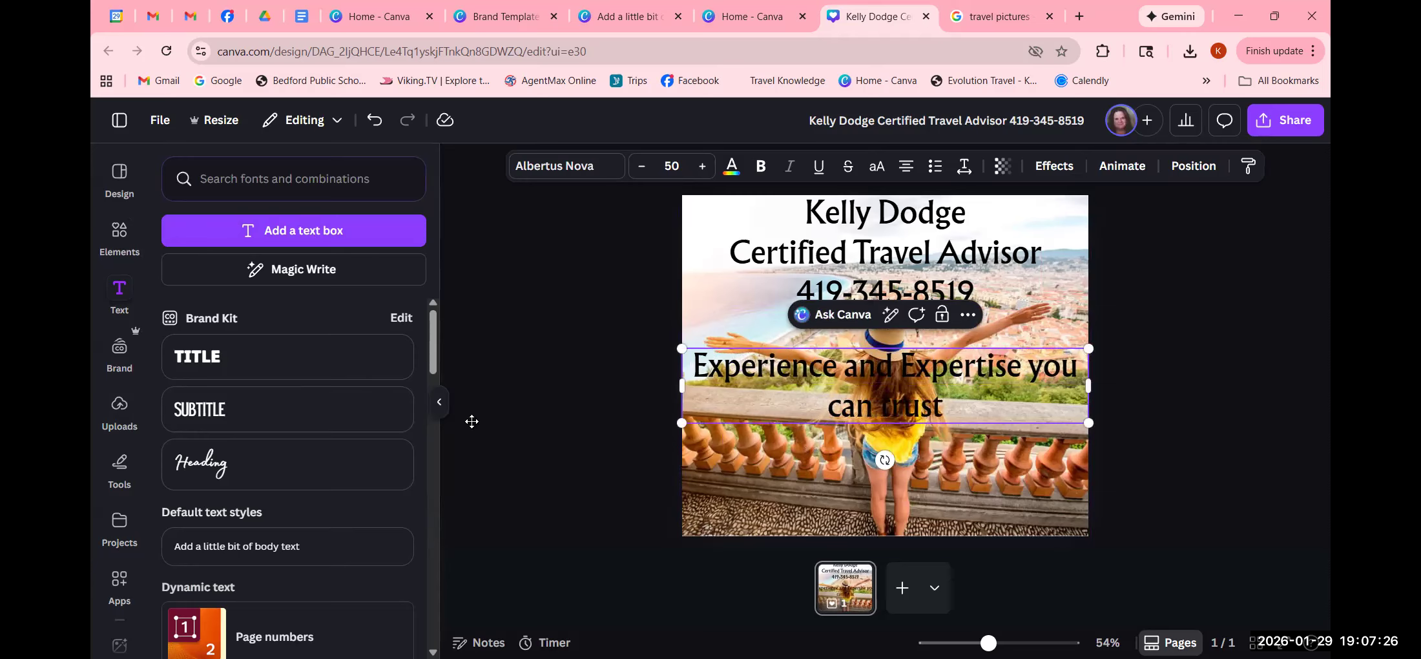
{"action": "left_click", "coordinate": [558, 354]}
{"action": "left_click_drag", "start_coordinate": [858, 379], "coordinate": [859, 491]}
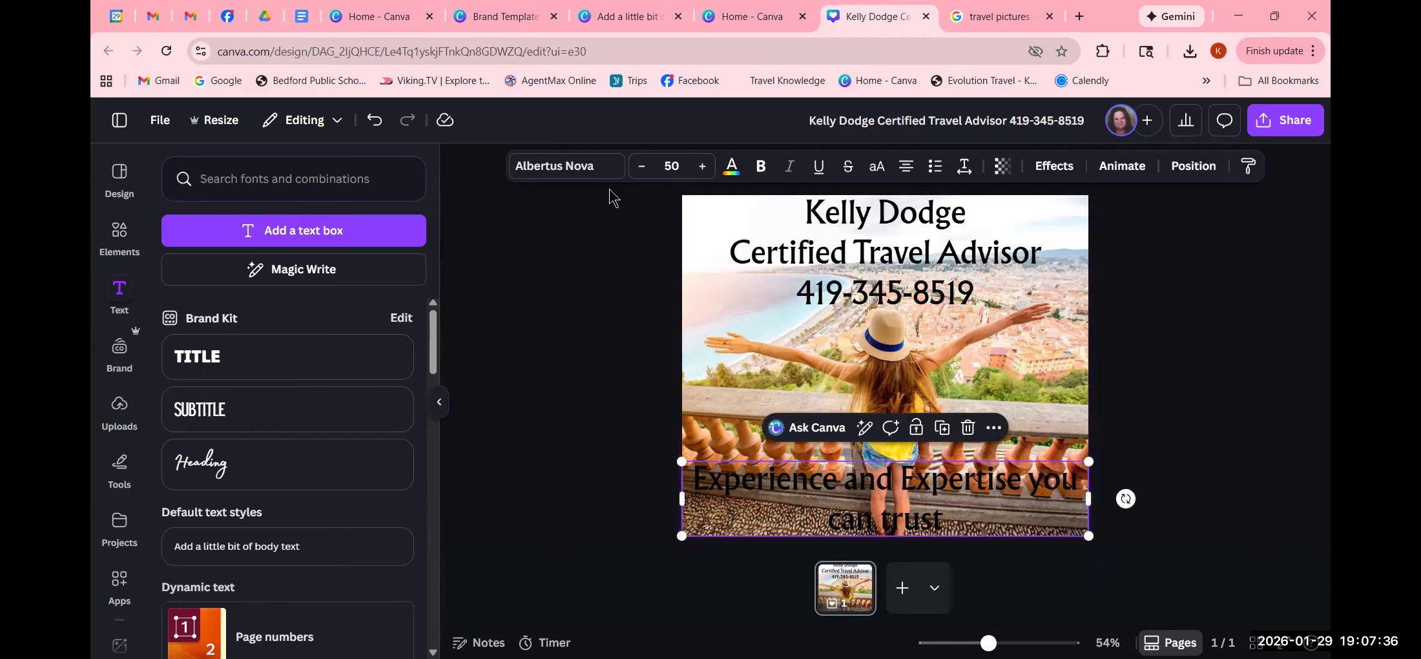
- Switch the tagline's font to the Alex Brush script typeface
{"action": "left_click", "coordinate": [586, 169]}
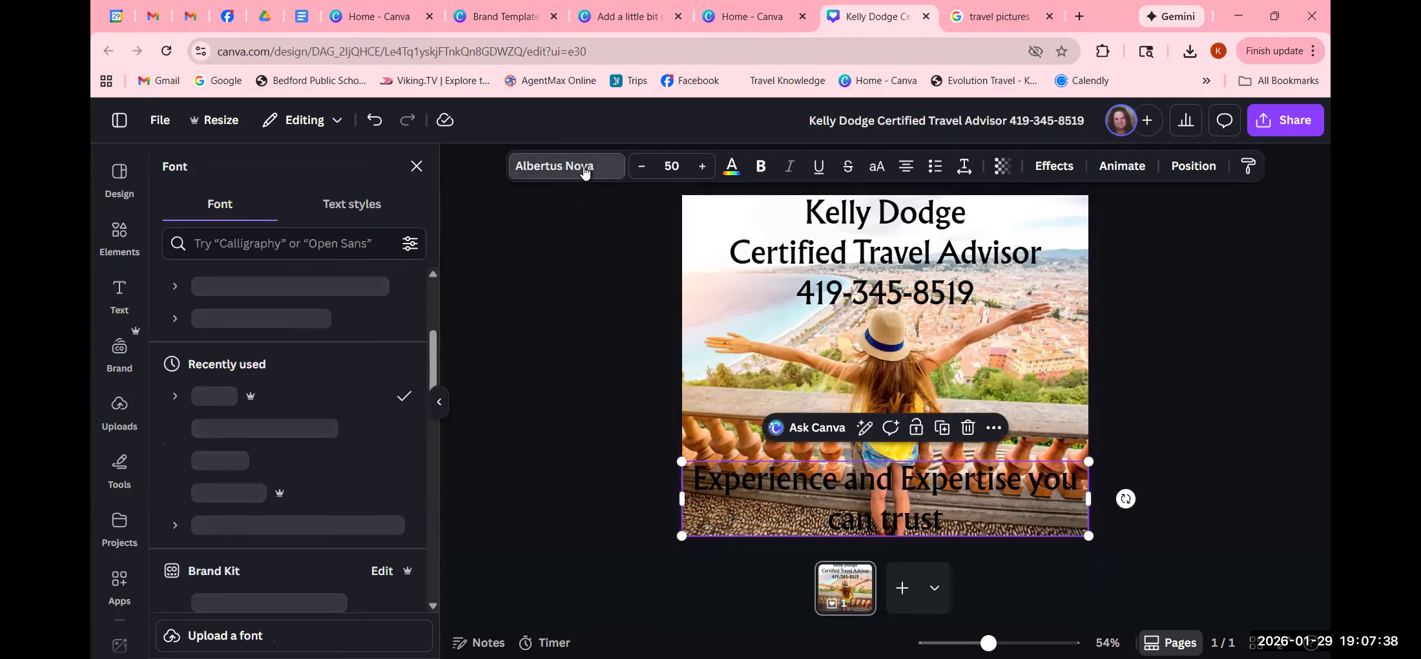
{"action": "scroll", "coordinate": [198, 527], "scroll_direction": "down", "scroll_amount": 5}
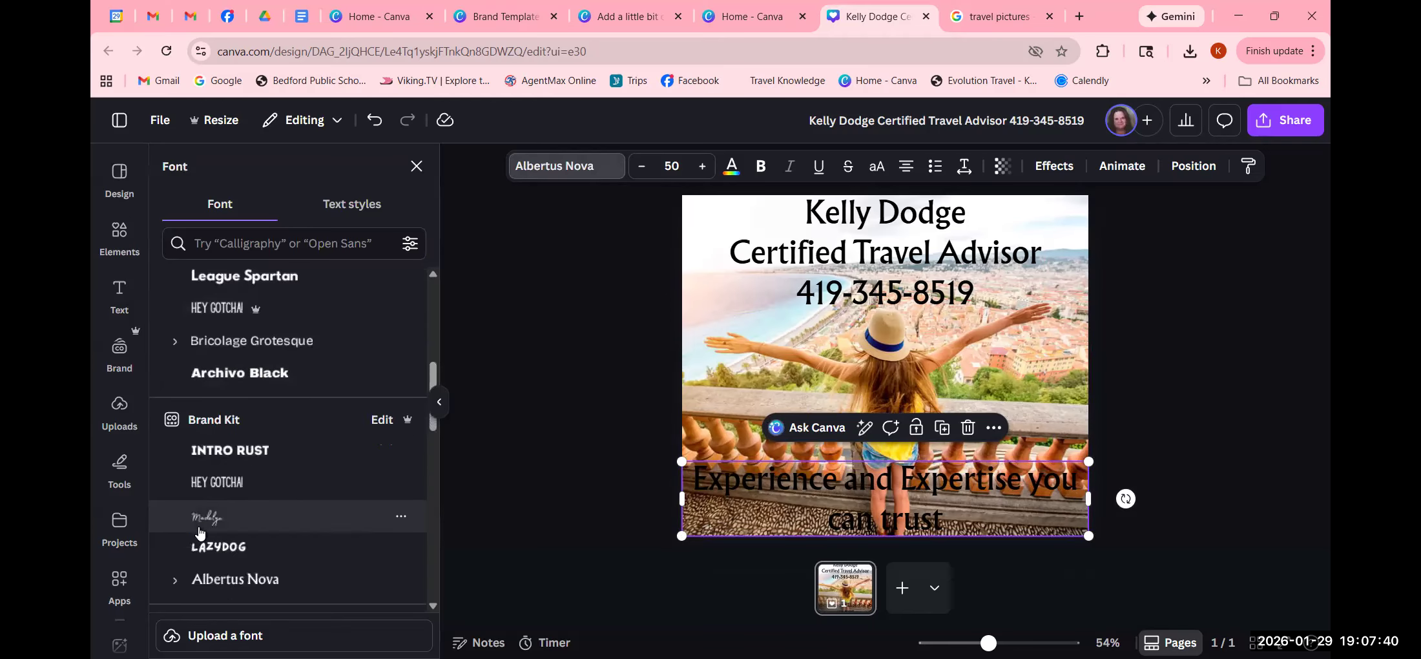
{"action": "scroll", "coordinate": [200, 532], "scroll_direction": "down", "scroll_amount": 10}
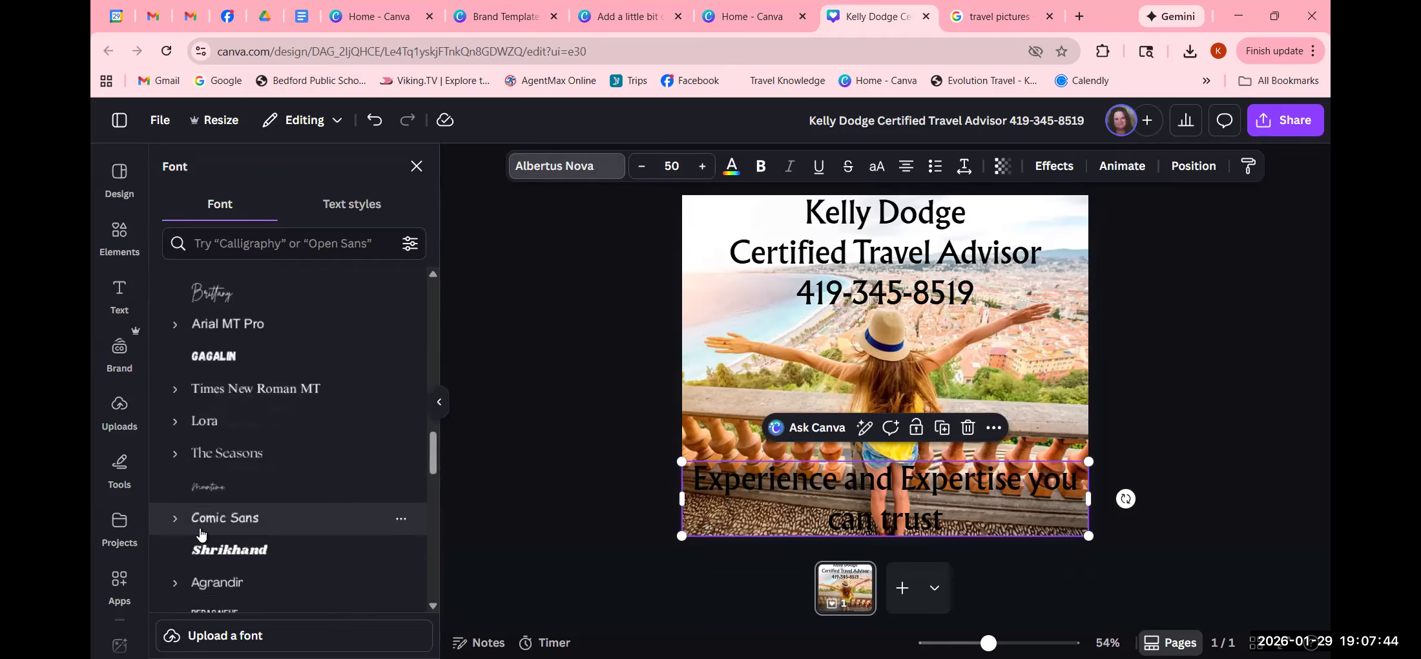
{"action": "scroll", "coordinate": [200, 532], "scroll_direction": "down", "scroll_amount": 8}
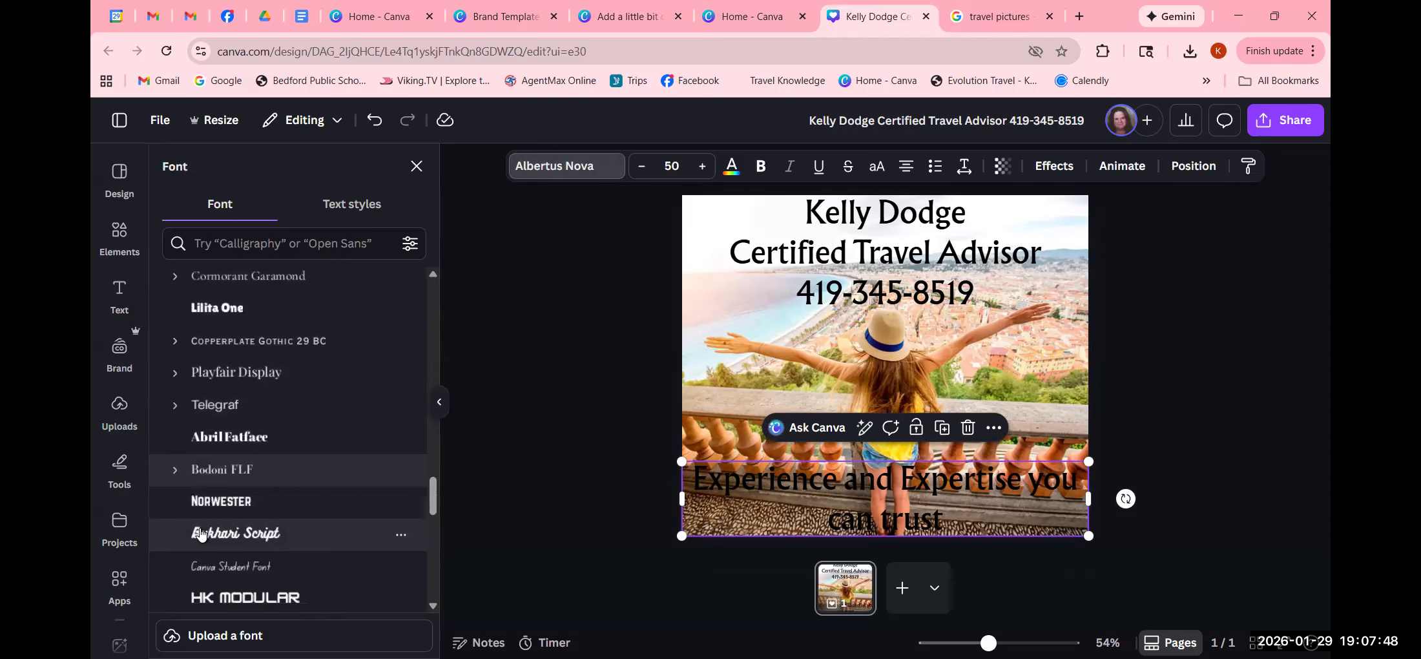
{"action": "scroll", "coordinate": [200, 532], "scroll_direction": "down", "scroll_amount": 1}
{"action": "scroll", "coordinate": [201, 532], "scroll_direction": "down", "scroll_amount": 2}
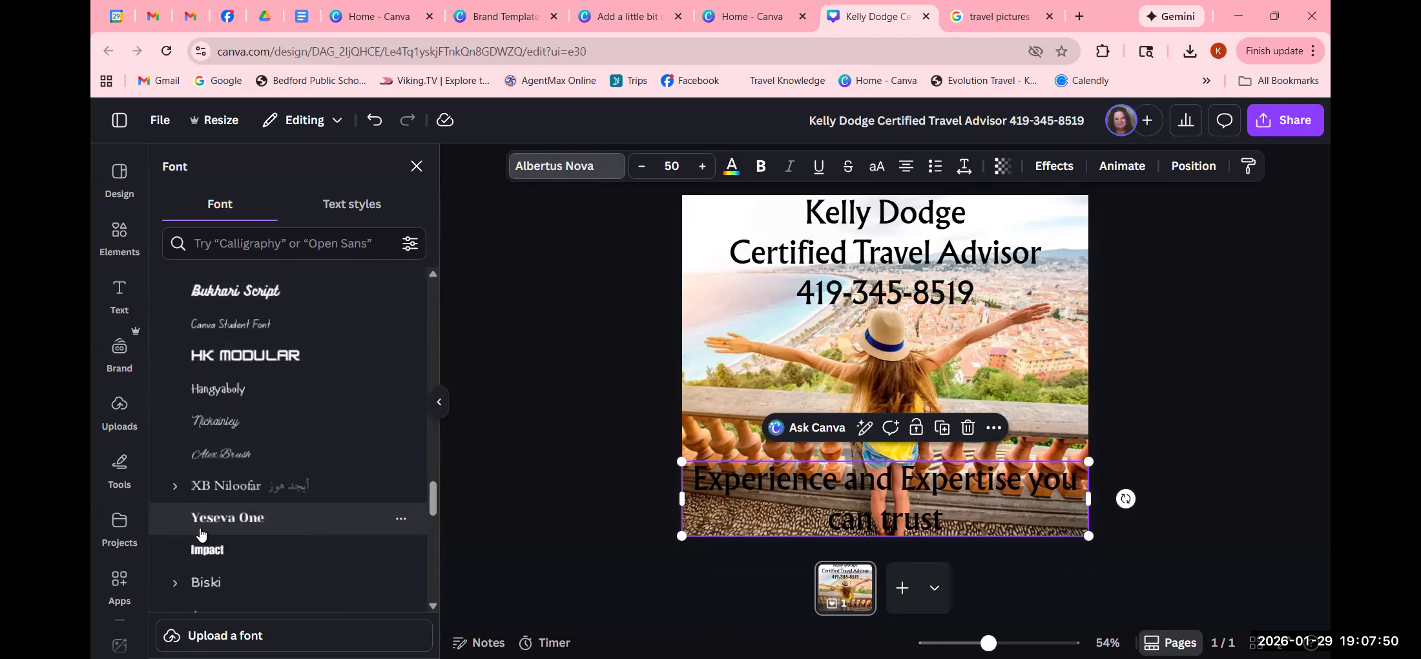
{"action": "left_click", "coordinate": [223, 454]}
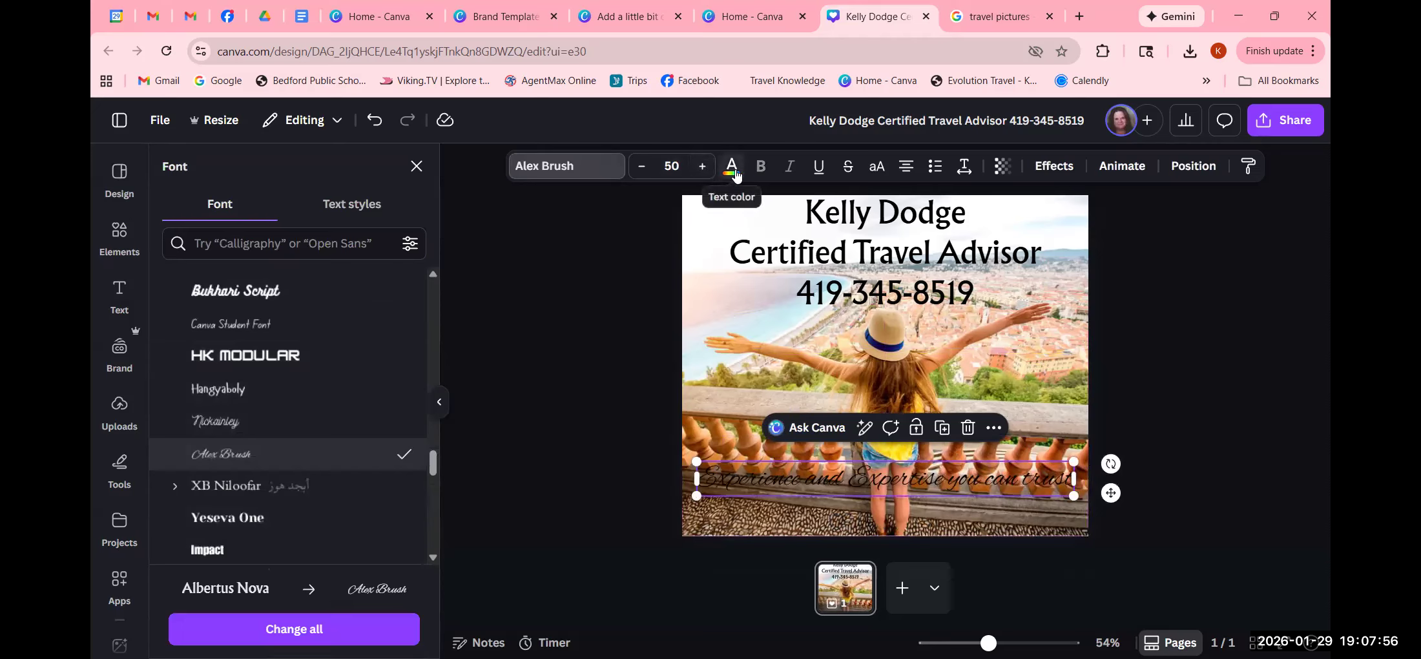
- Make the tagline text white and enlarge it to size 53
{"action": "left_click", "coordinate": [732, 171]}
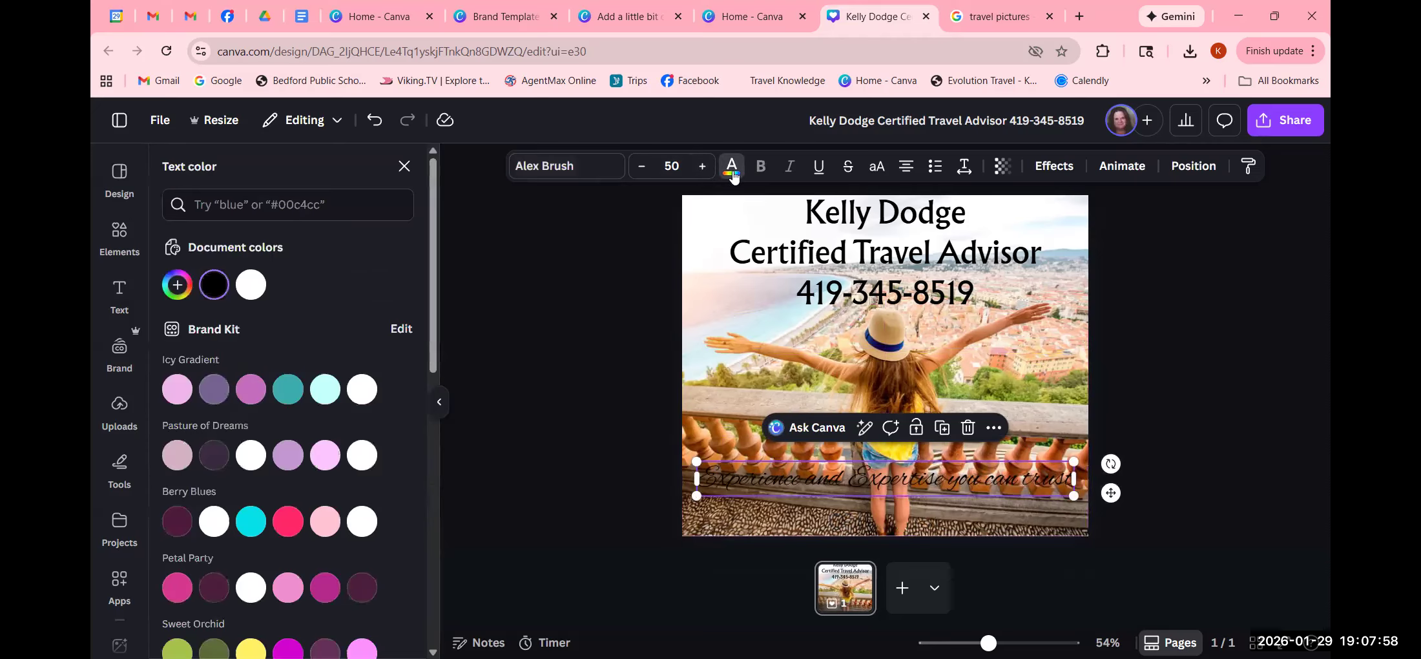
{"action": "left_click", "coordinate": [251, 286]}
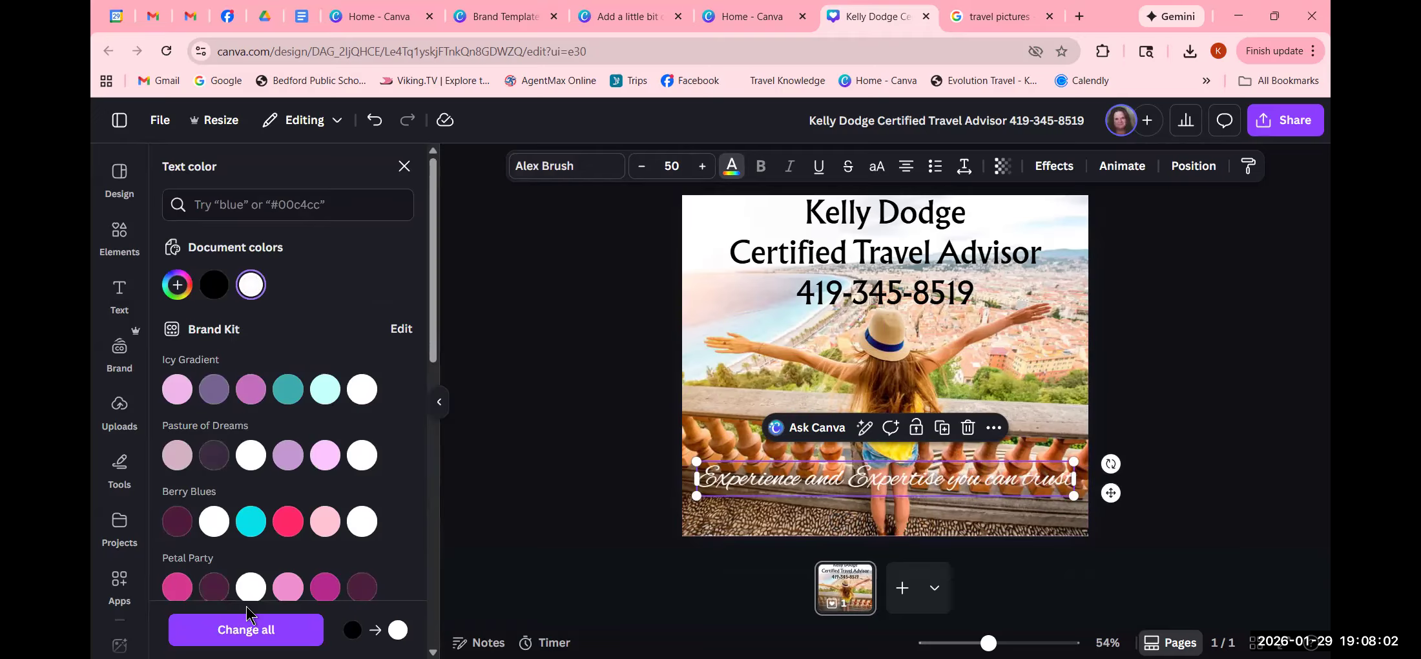
{"action": "left_click", "coordinate": [642, 166]}
{"action": "left_click", "coordinate": [702, 169]}
{"action": "left_click", "coordinate": [702, 169]}
{"action": "left_click", "coordinate": [702, 170]}
{"action": "left_click", "coordinate": [701, 169]}
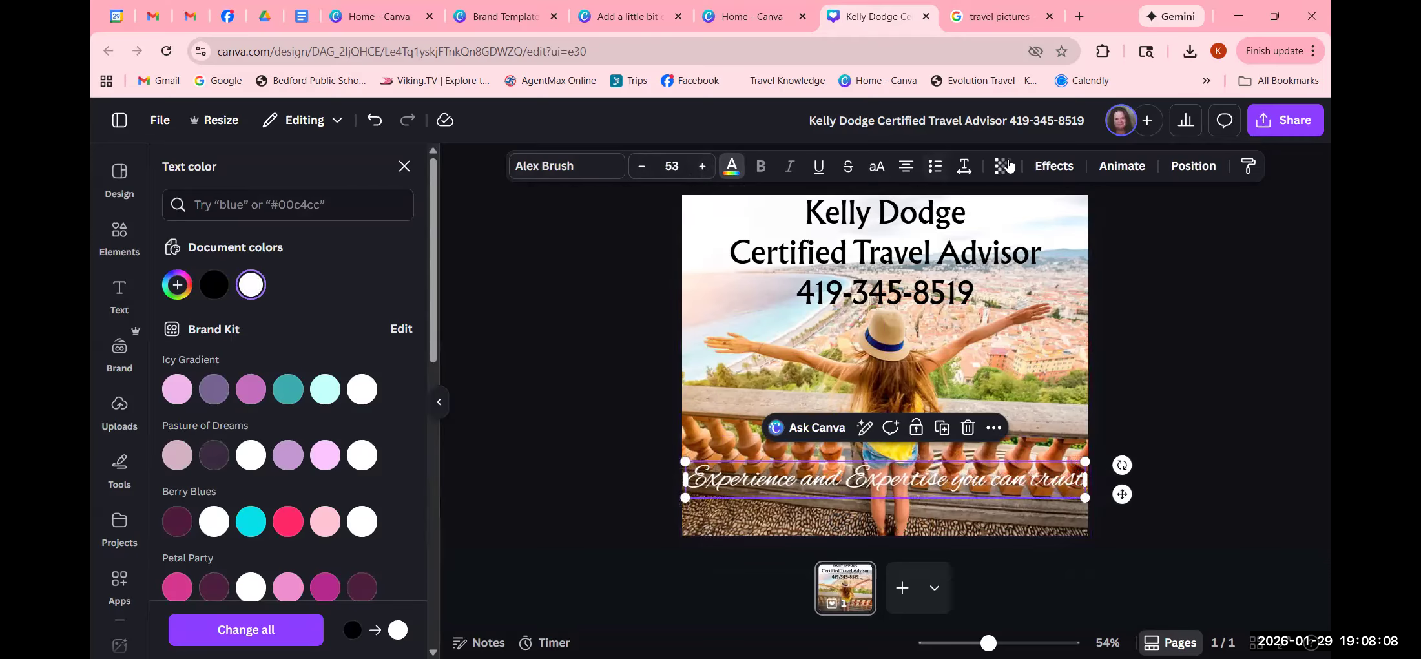
- Align the tagline to the bottom of the page
{"action": "left_click", "coordinate": [1203, 174]}
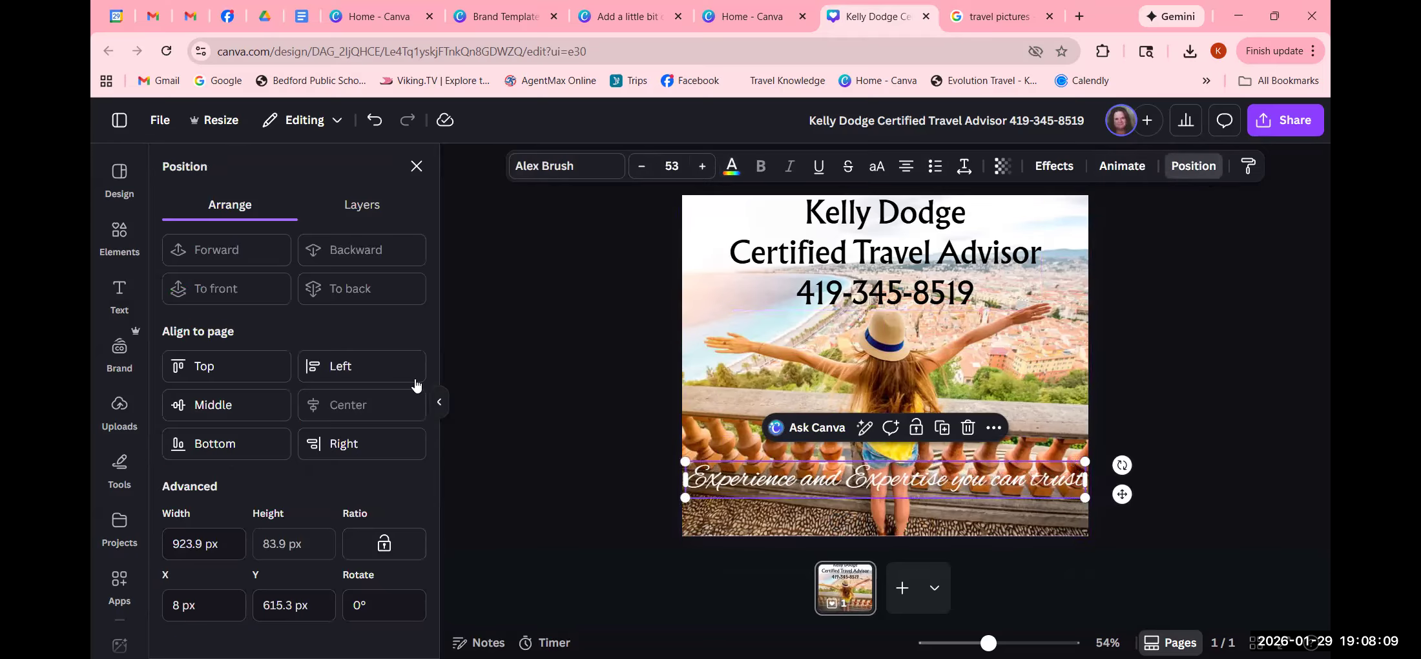
{"action": "left_click", "coordinate": [220, 442]}
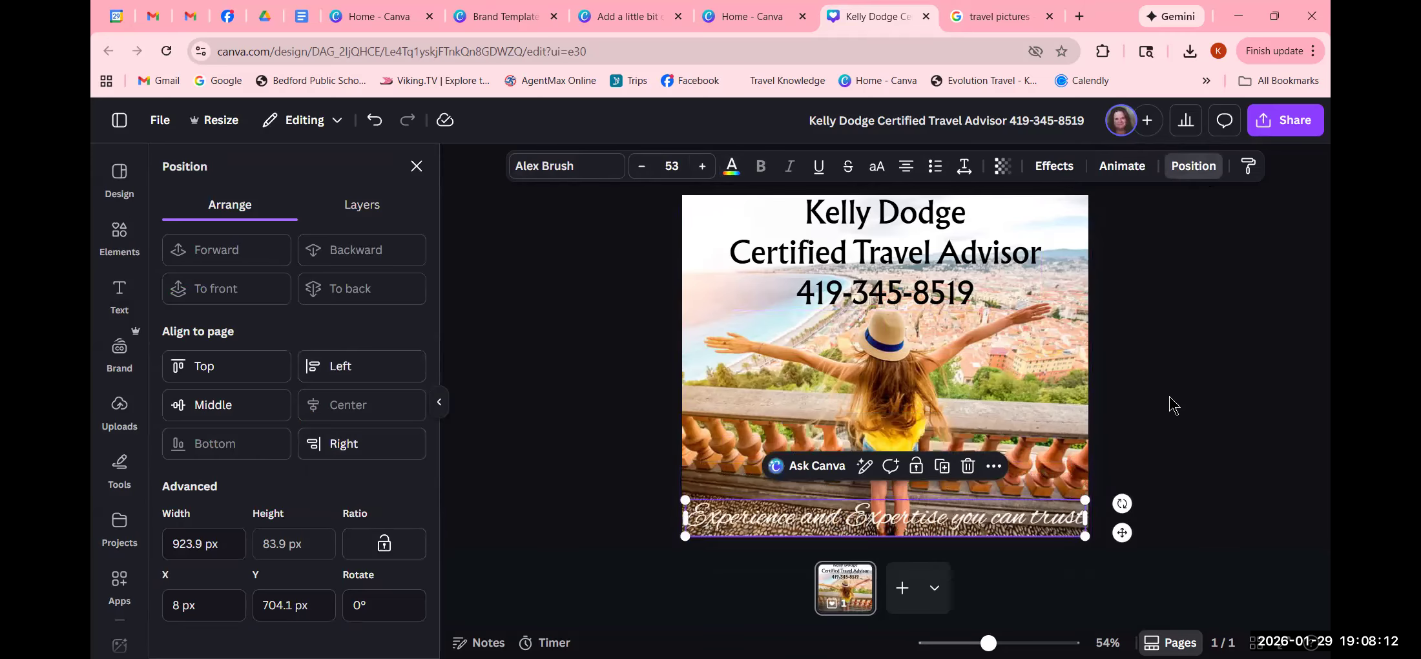
{"action": "left_click", "coordinate": [1202, 401]}
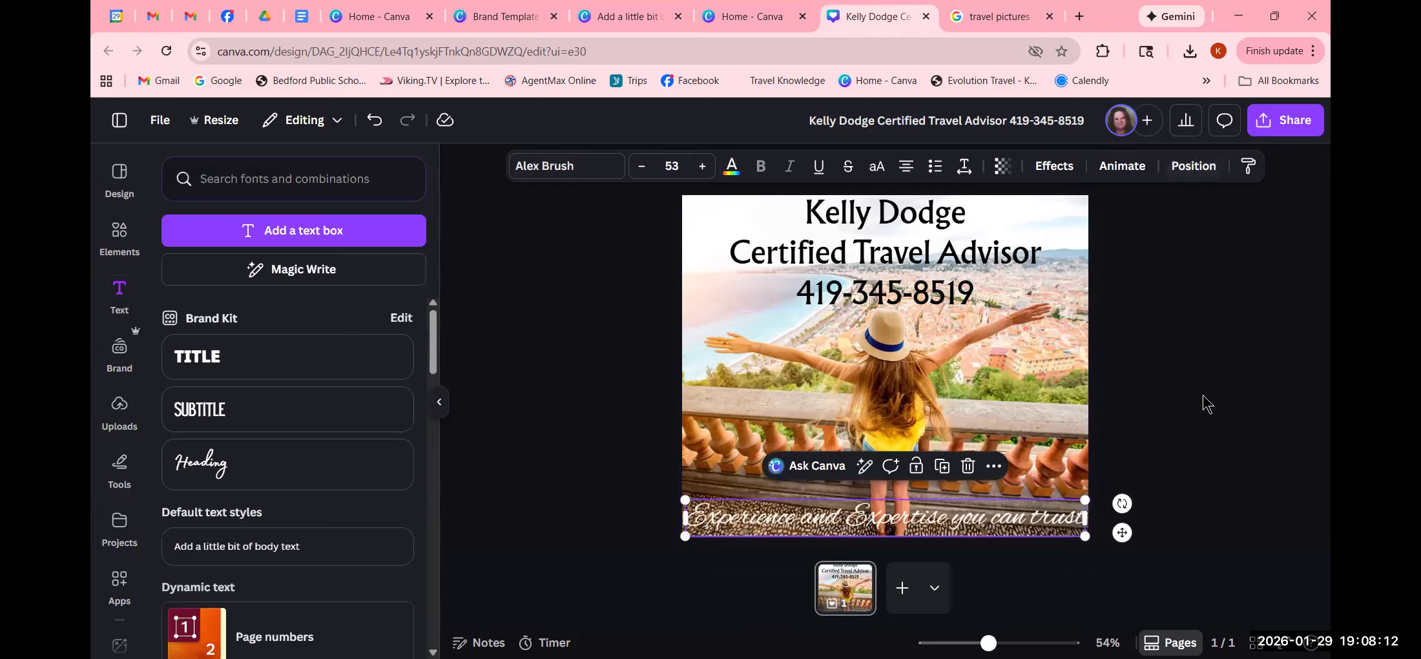
{"action": "left_click", "coordinate": [1004, 516]}
- Try a black Outline effect on the tagline text
{"action": "left_click", "coordinate": [1055, 175]}
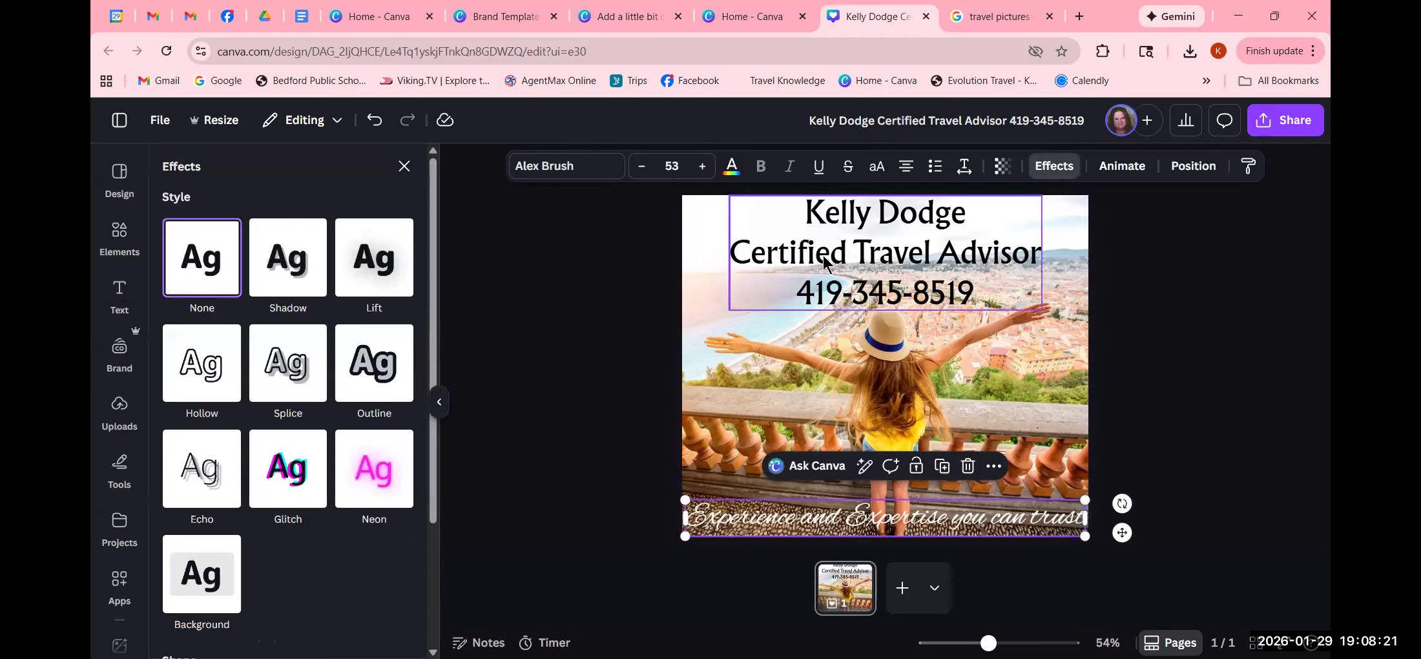
{"action": "left_click", "coordinate": [365, 368]}
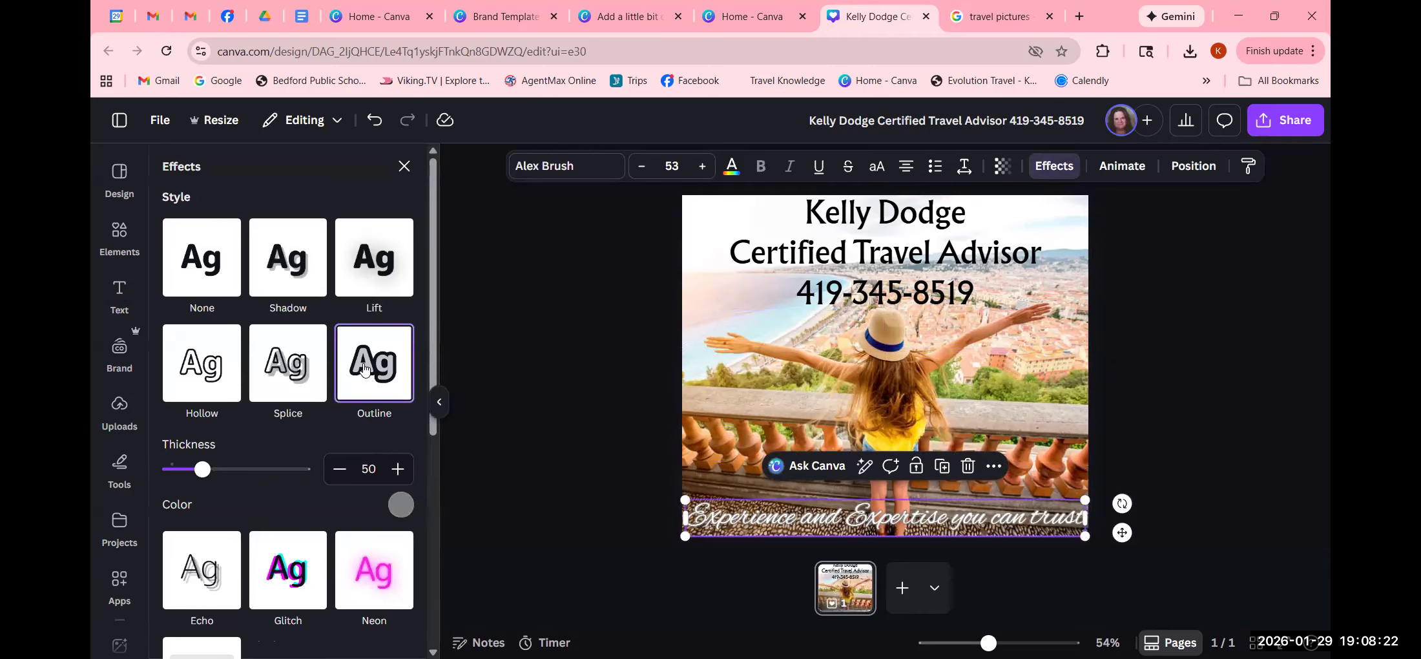
{"action": "left_click", "coordinate": [399, 503]}
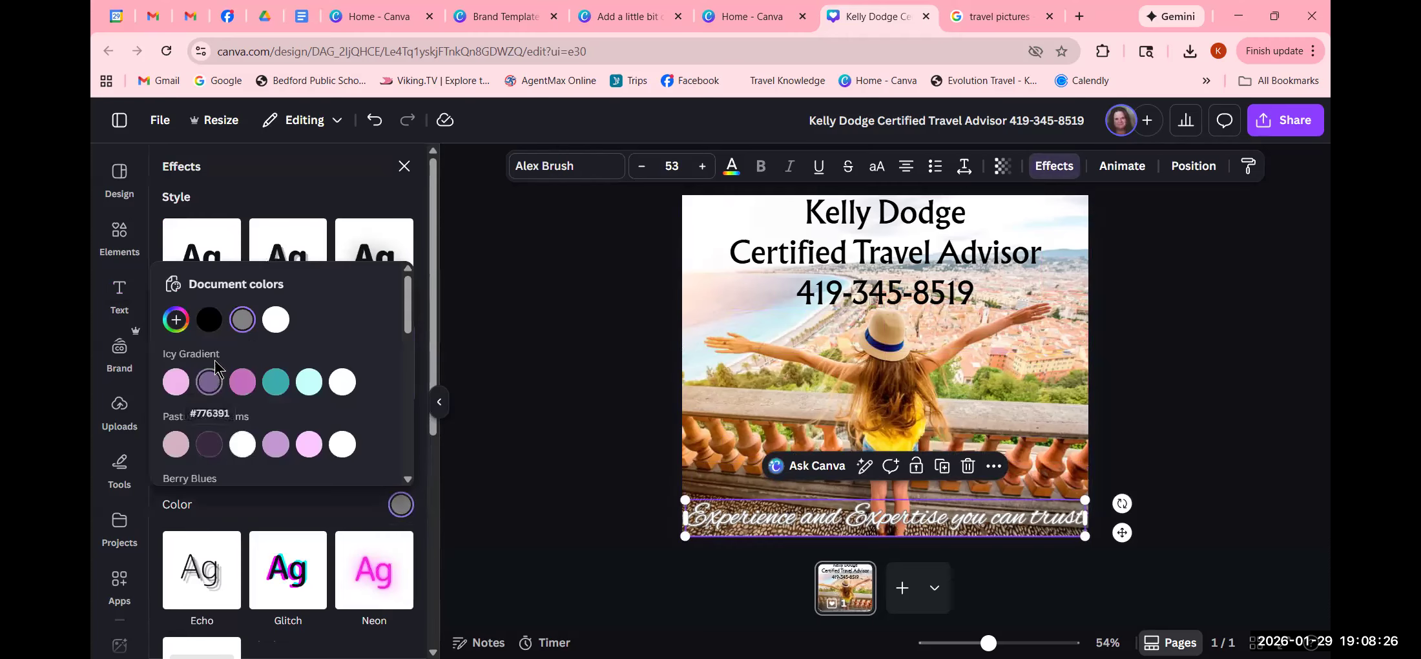
{"action": "left_click", "coordinate": [209, 320]}
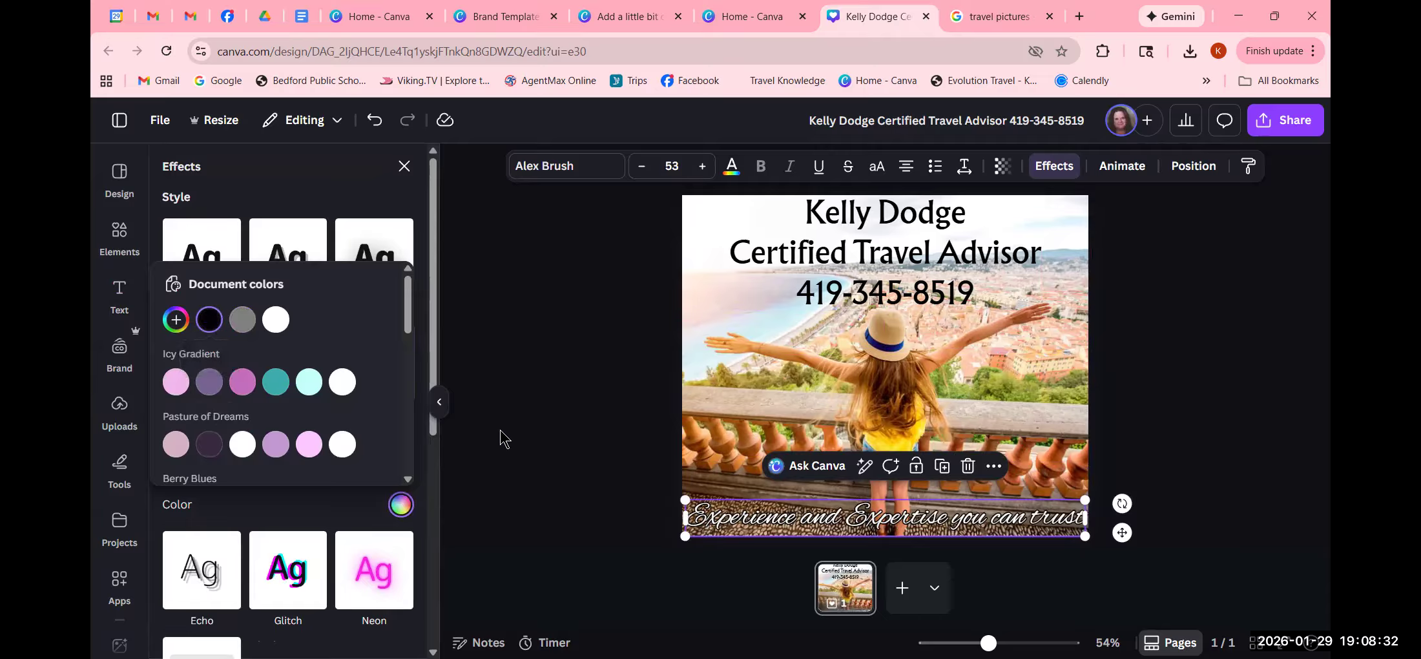
{"action": "left_click", "coordinate": [1060, 168]}
{"action": "left_click", "coordinate": [1059, 167]}
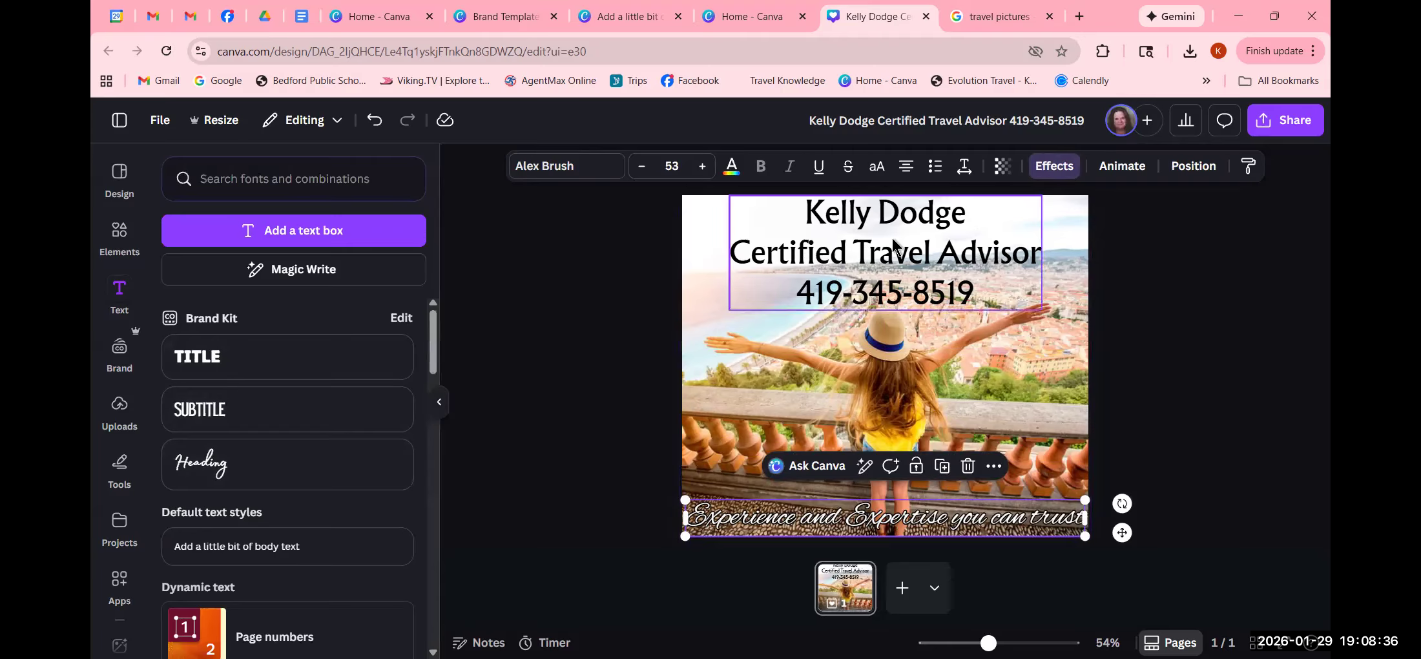
- Apply the Background effect to put a black band behind the tagline
{"action": "left_click", "coordinate": [1053, 169]}
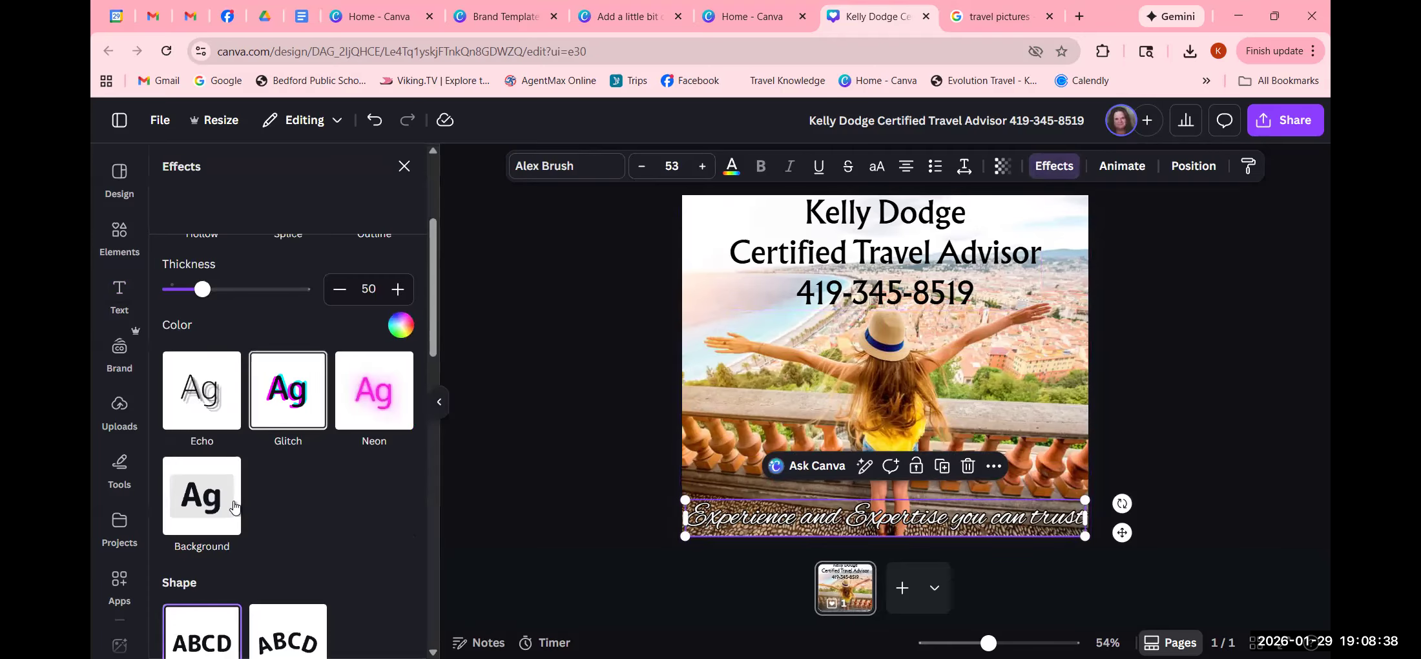
{"action": "left_click", "coordinate": [206, 501]}
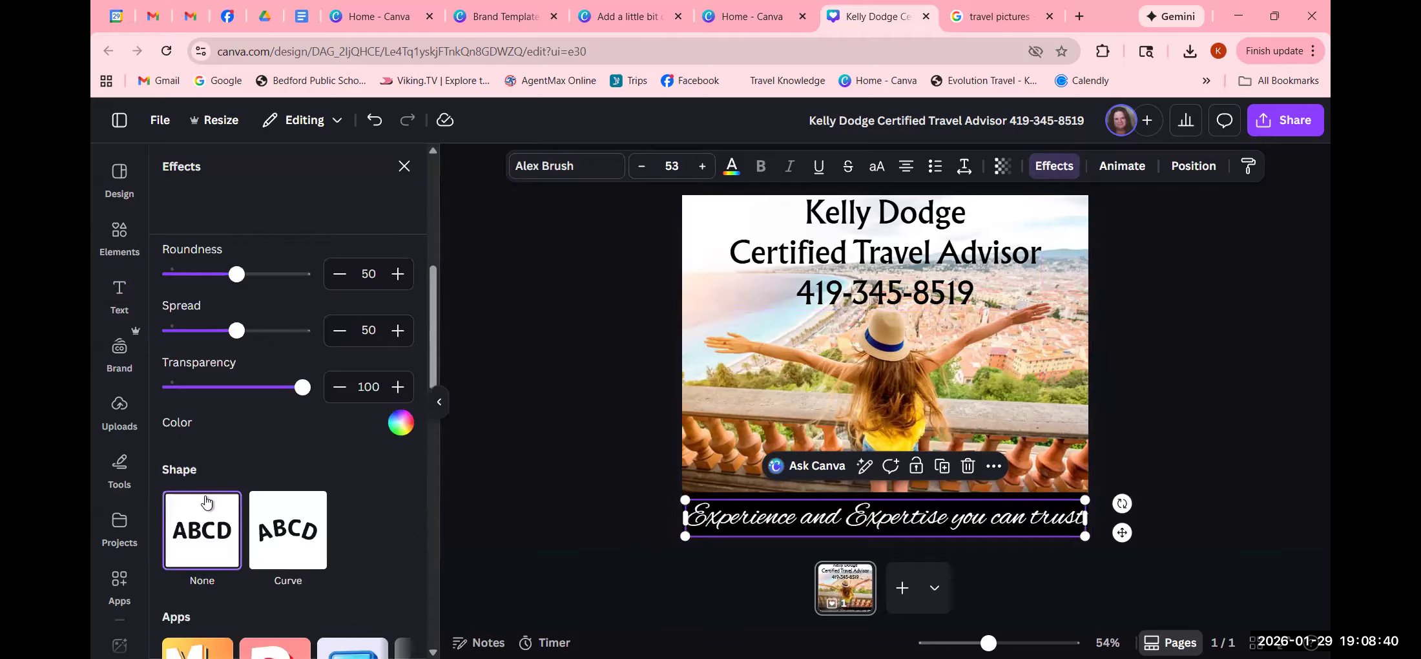
{"action": "left_click", "coordinate": [568, 501]}
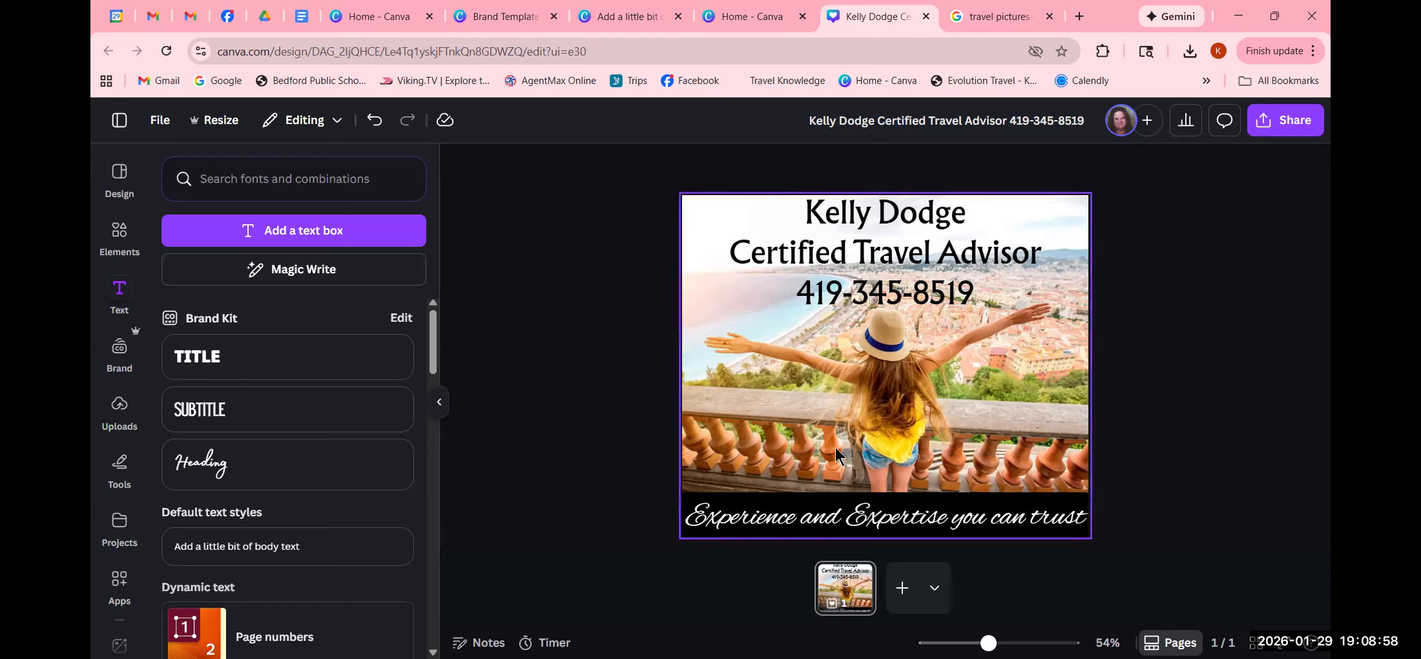
- Nudge the black tagline band slightly upward along the bottom of the photo
{"action": "left_click_drag", "start_coordinate": [868, 519], "coordinate": [870, 513]}
{"action": "left_click", "coordinate": [541, 438]}
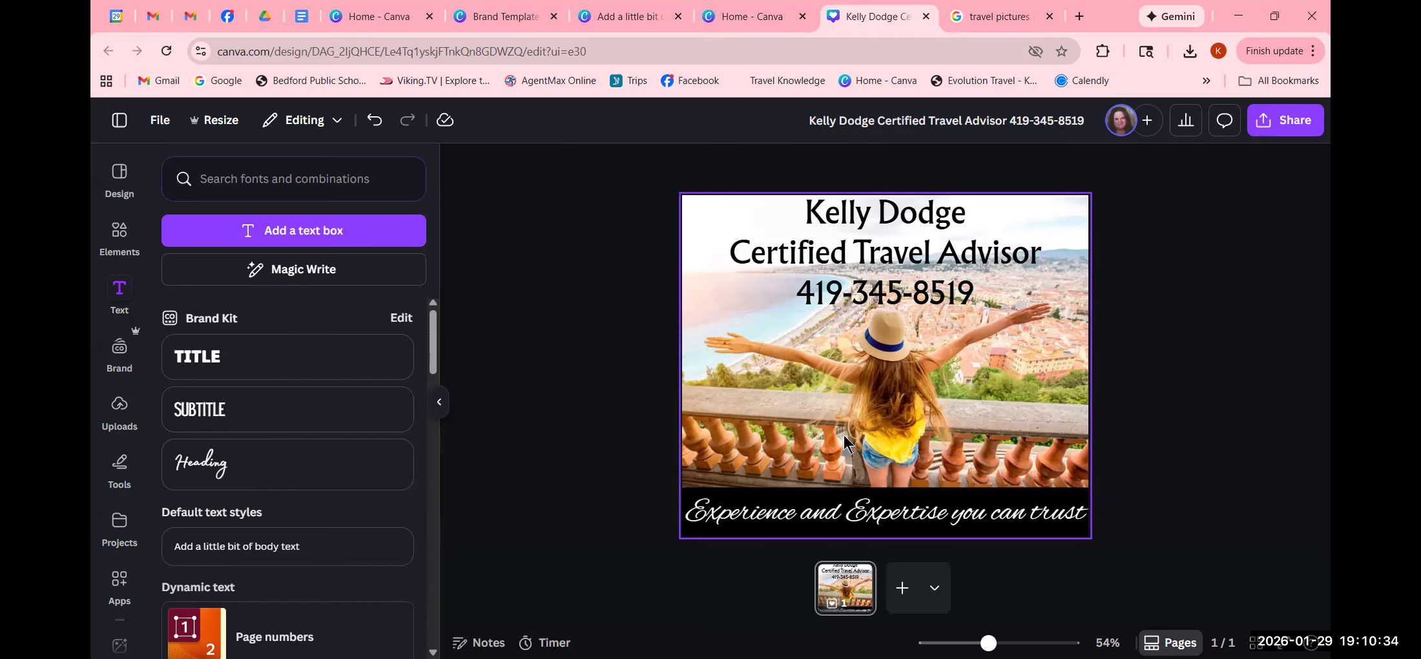
- Add a white Outline effect with thickness 148 to the contact heading
{"action": "left_click", "coordinate": [941, 253]}
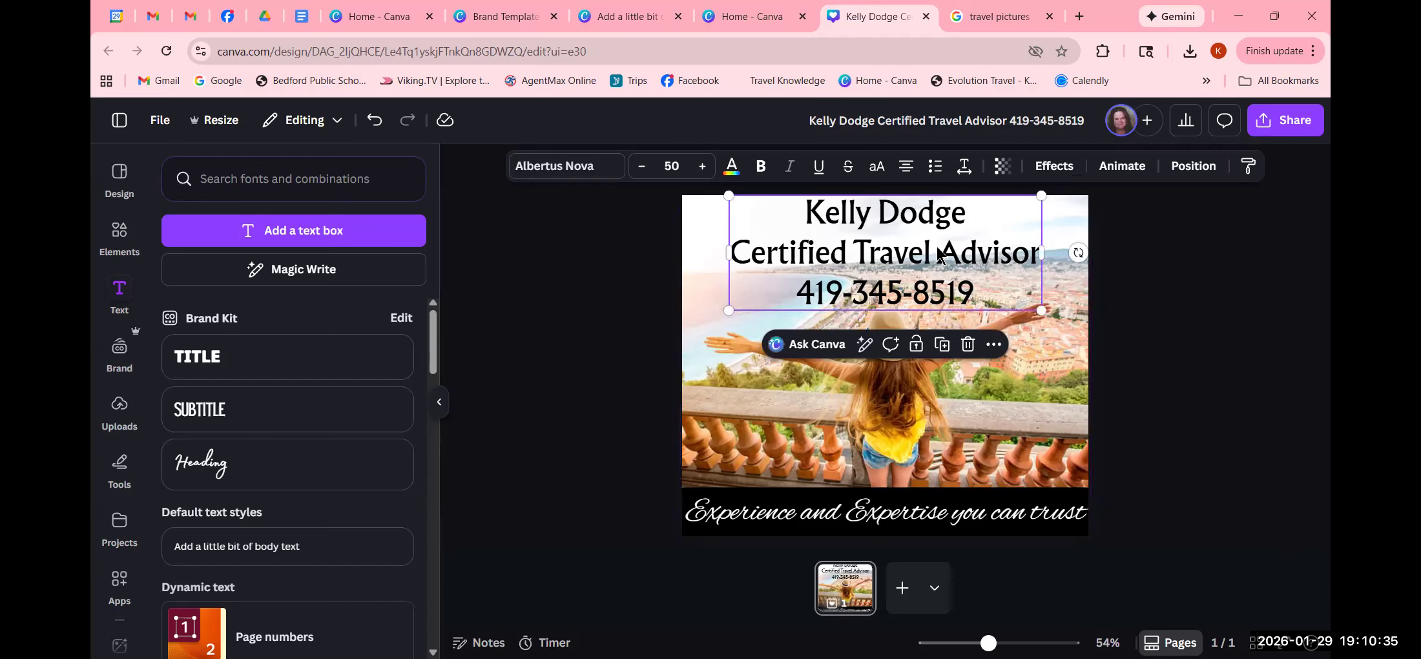
{"action": "left_click", "coordinate": [1054, 166]}
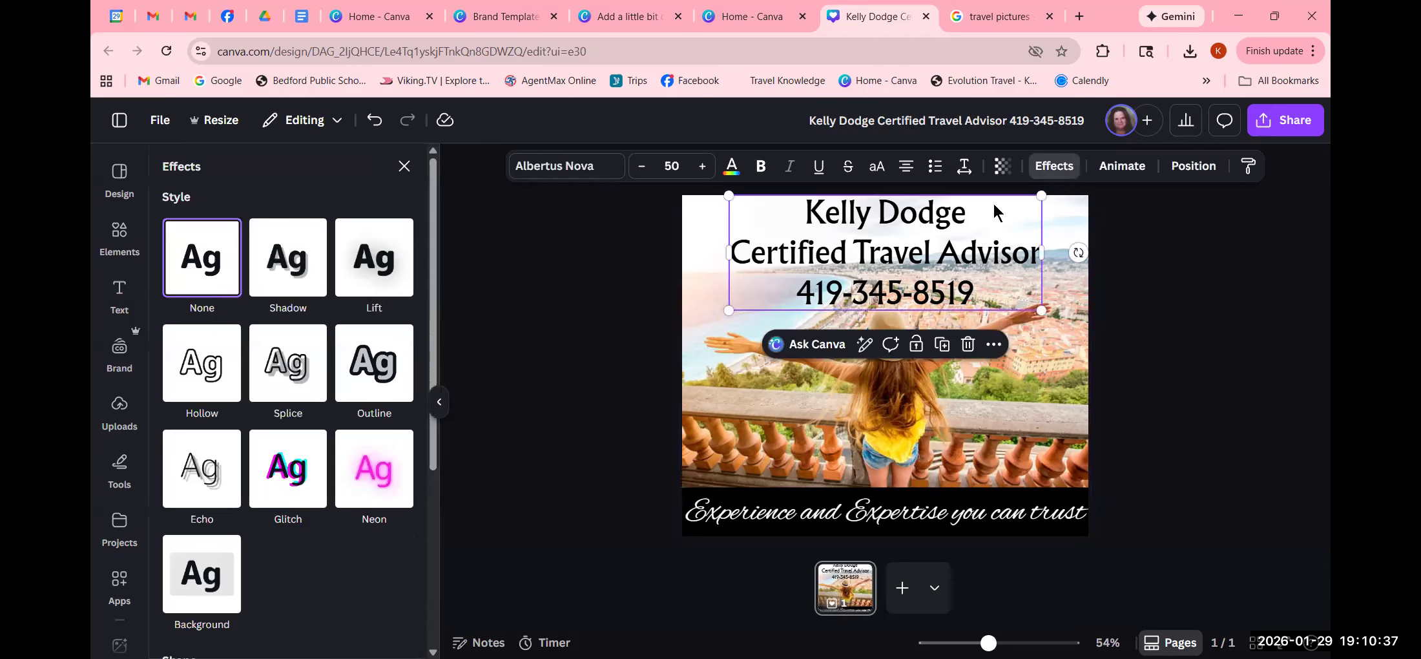
{"action": "left_click", "coordinate": [372, 374]}
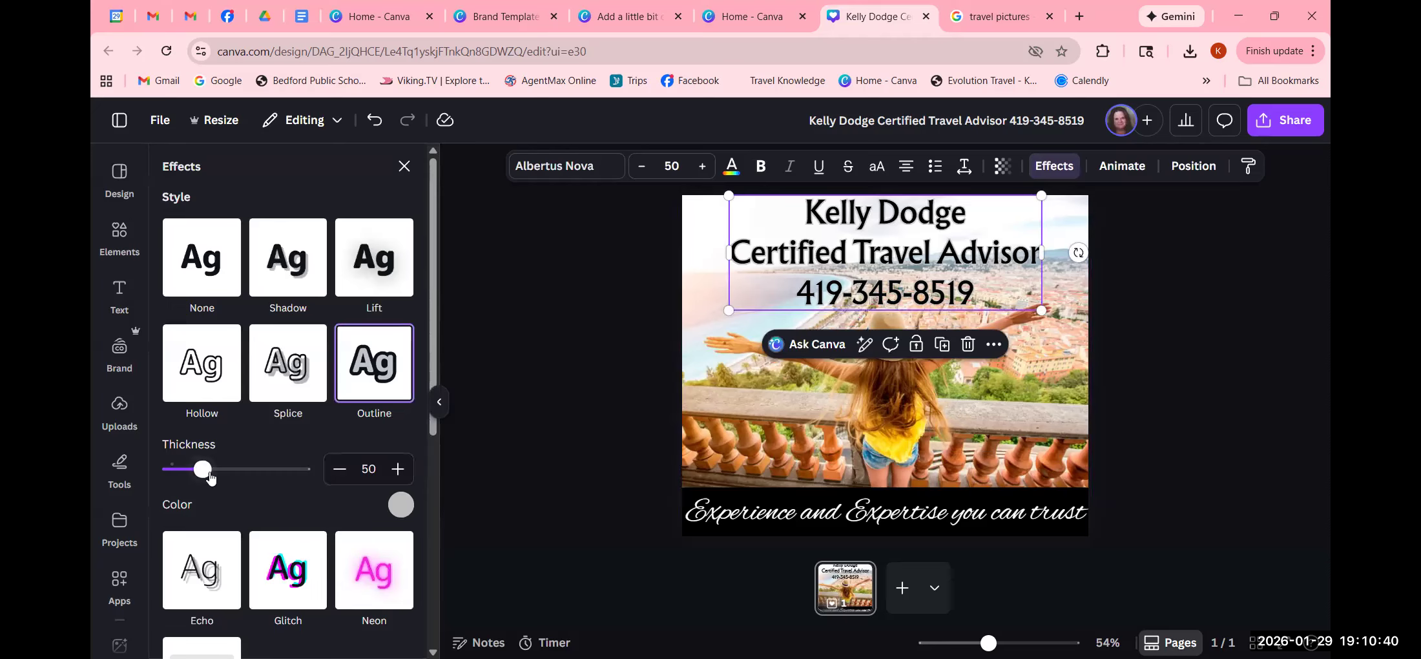
{"action": "left_click_drag", "start_coordinate": [203, 473], "coordinate": [274, 485]}
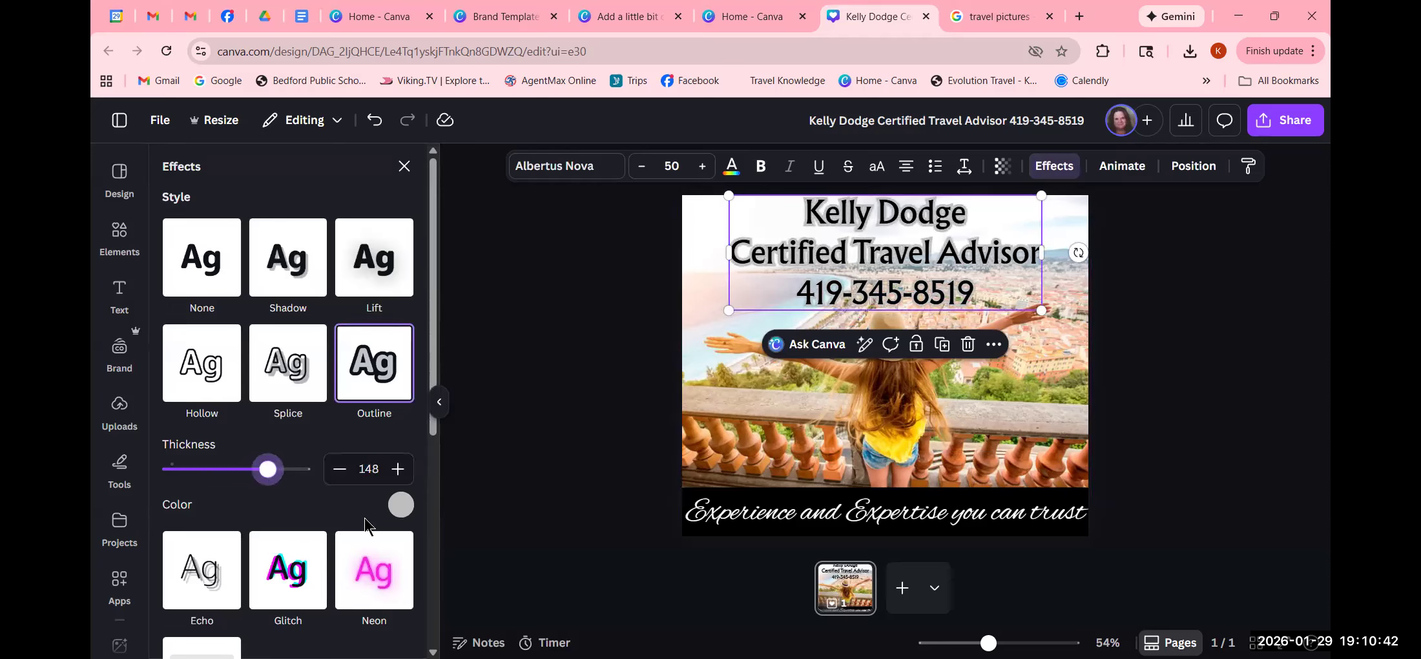
{"action": "left_click", "coordinate": [400, 505]}
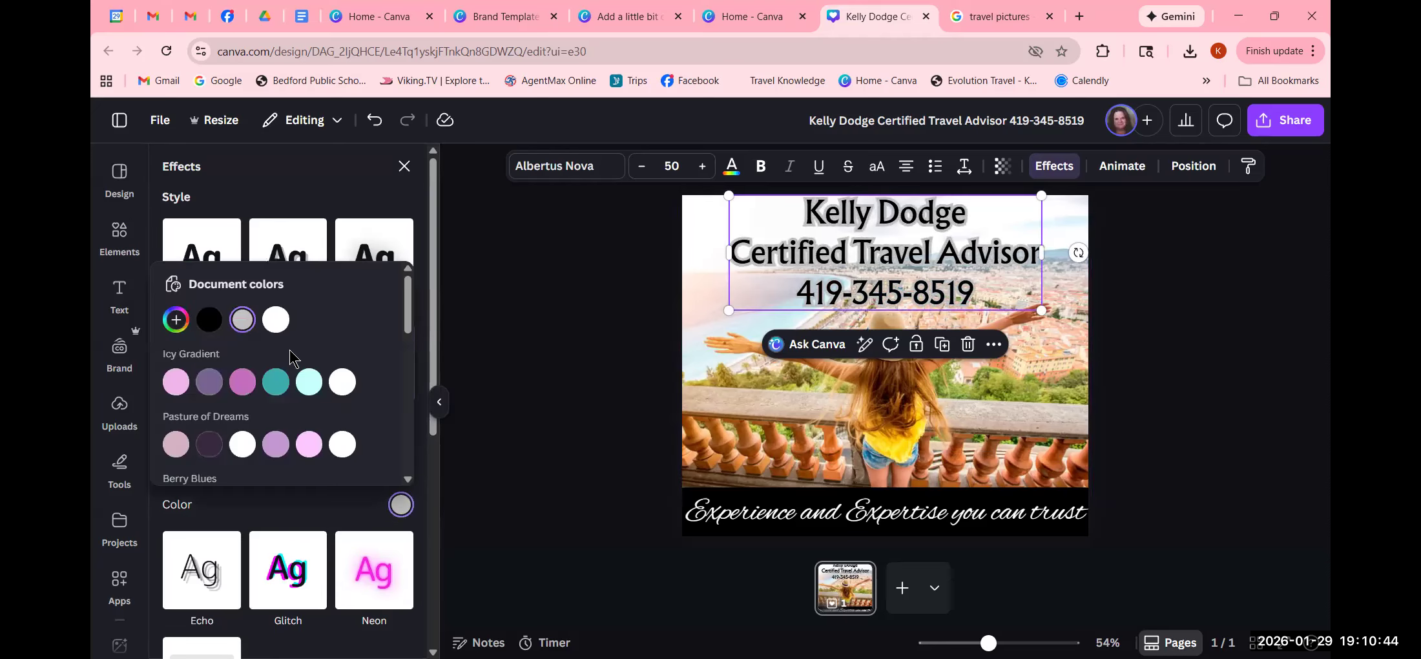
{"action": "left_click", "coordinate": [275, 319]}
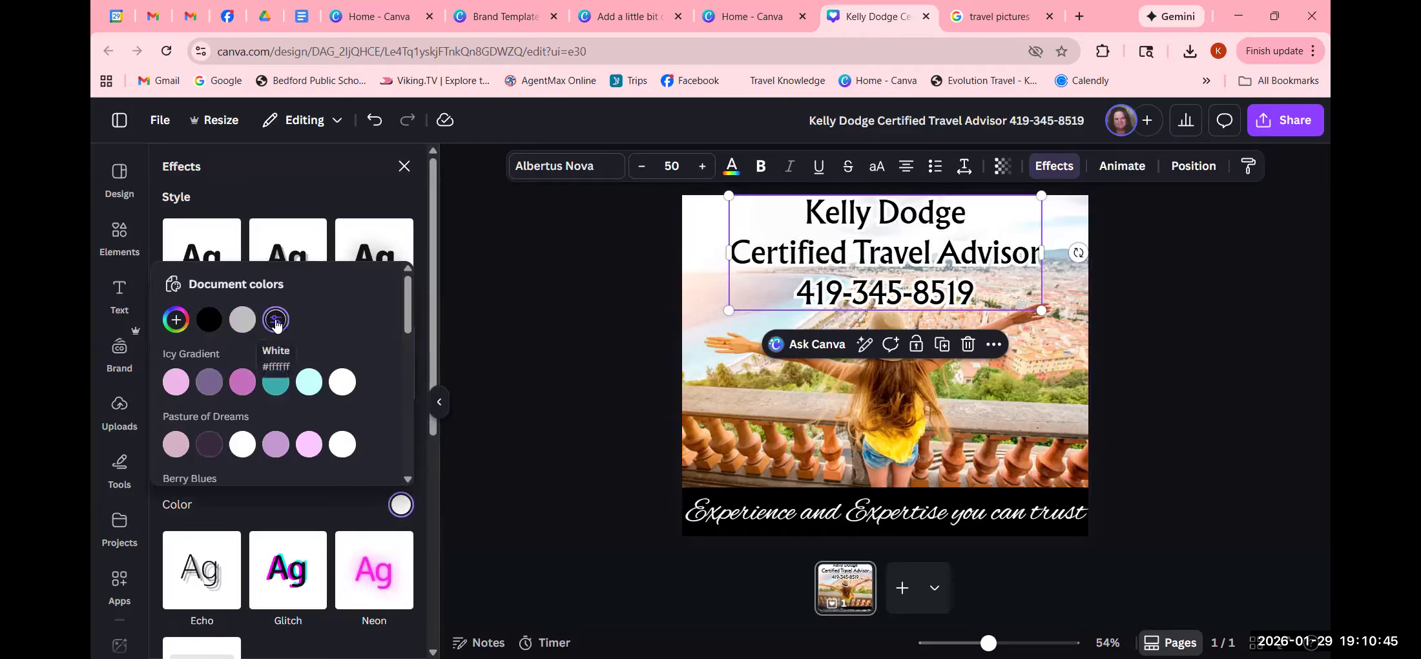
{"action": "left_click", "coordinate": [584, 397]}
{"action": "left_click", "coordinate": [584, 397]}
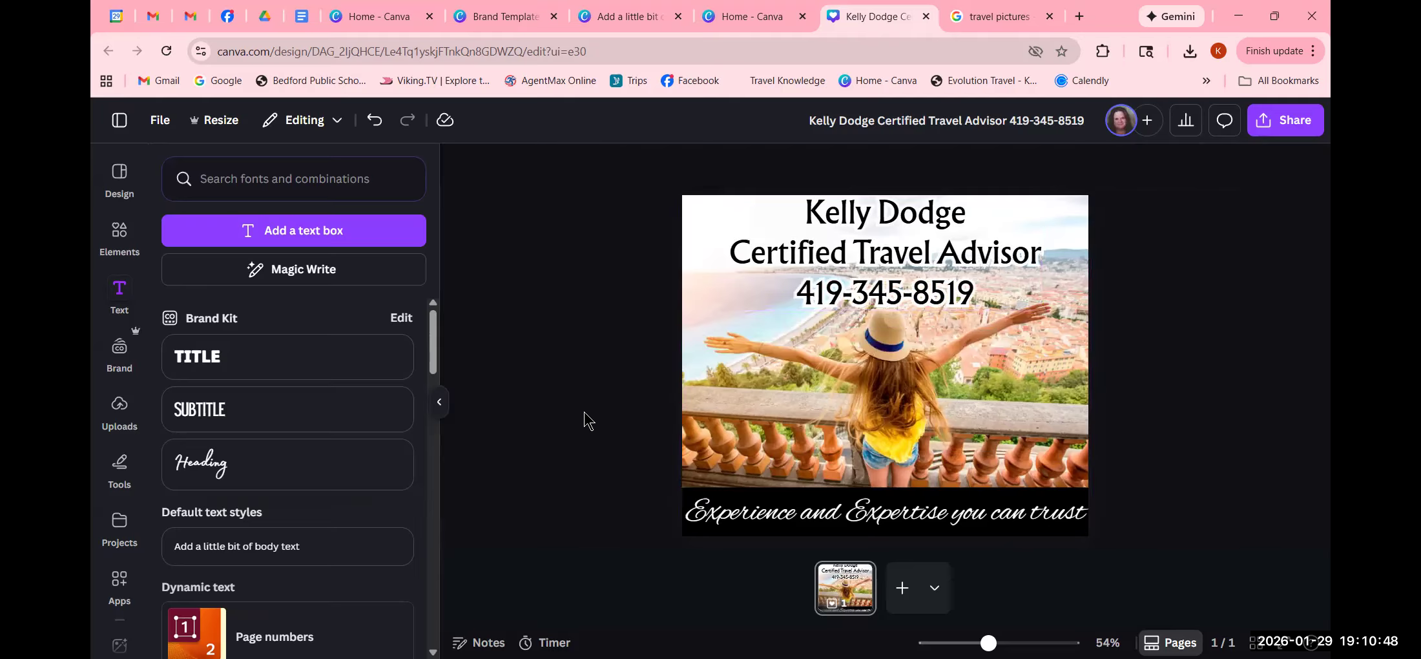